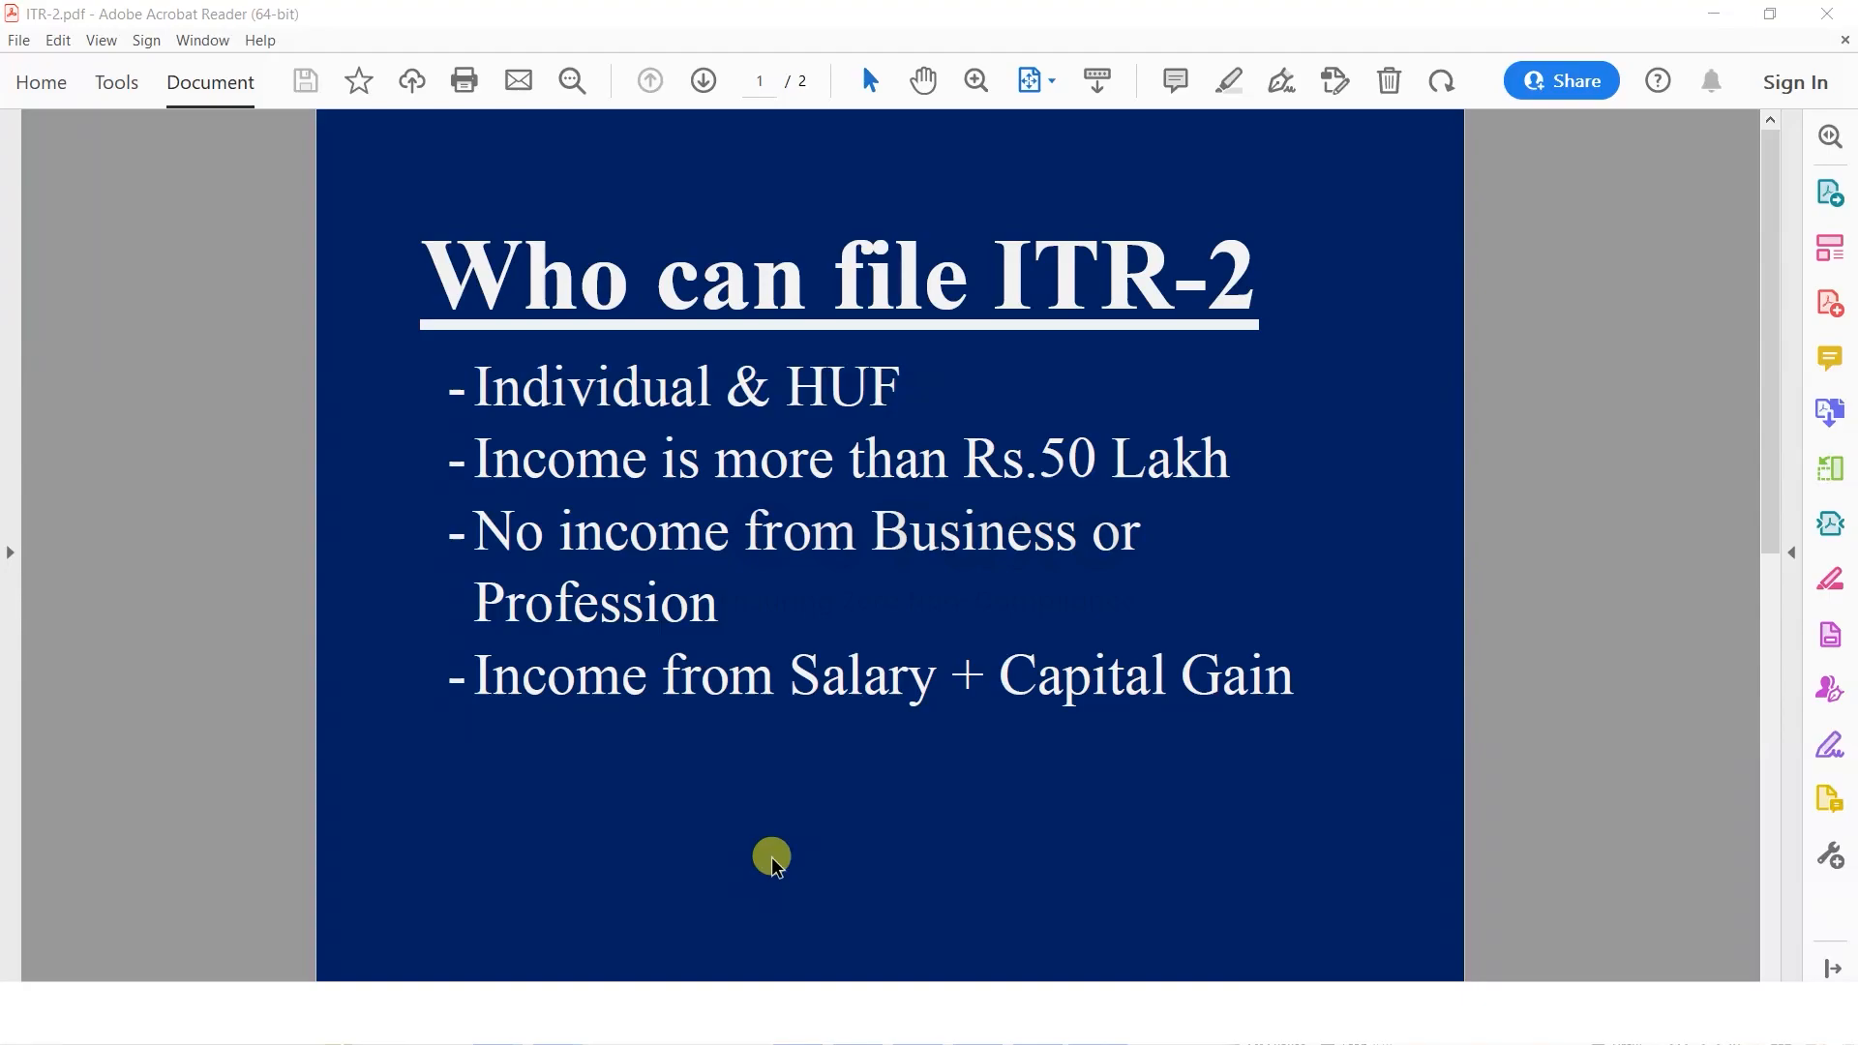
# Scroll the PDF down to the second slide about capital gains.
pyautogui.scroll(-3, 775, 862)
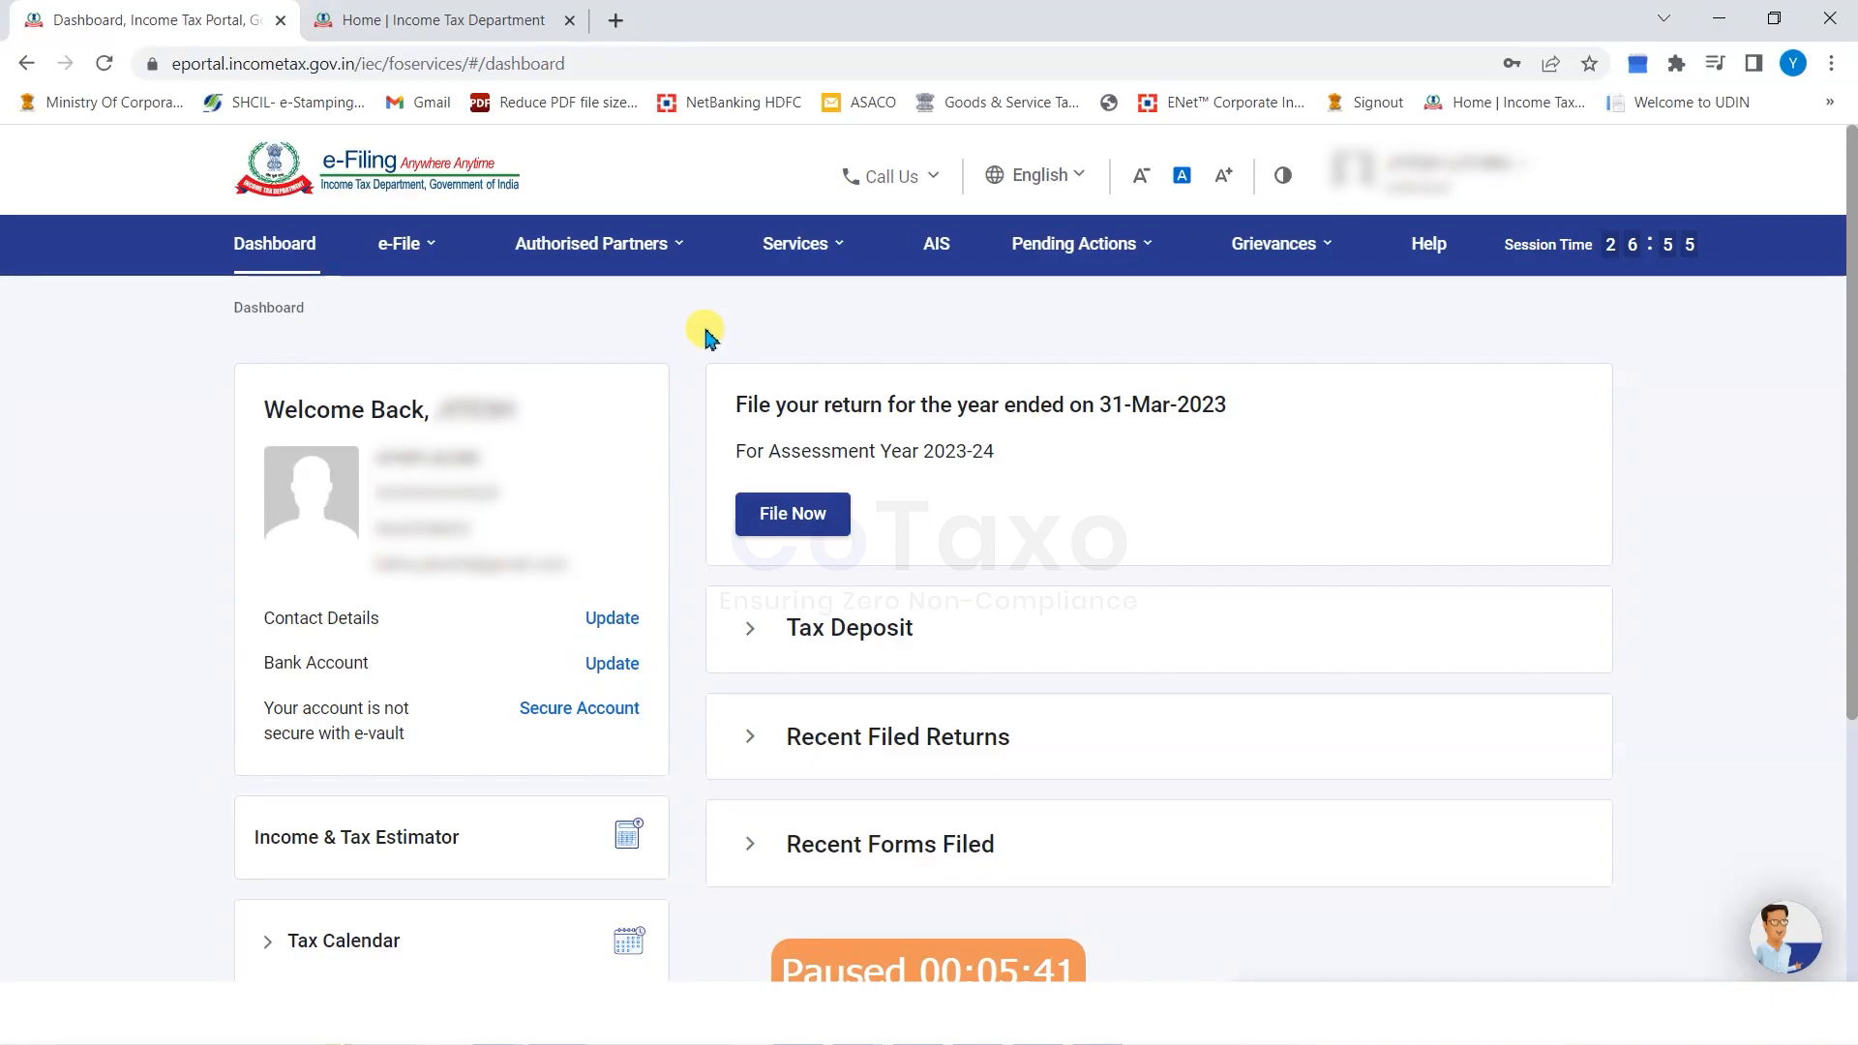
# Choose View Form 26AS from the e-File menu and confirm the TRACES disclaimer.
pyautogui.click(397, 246)
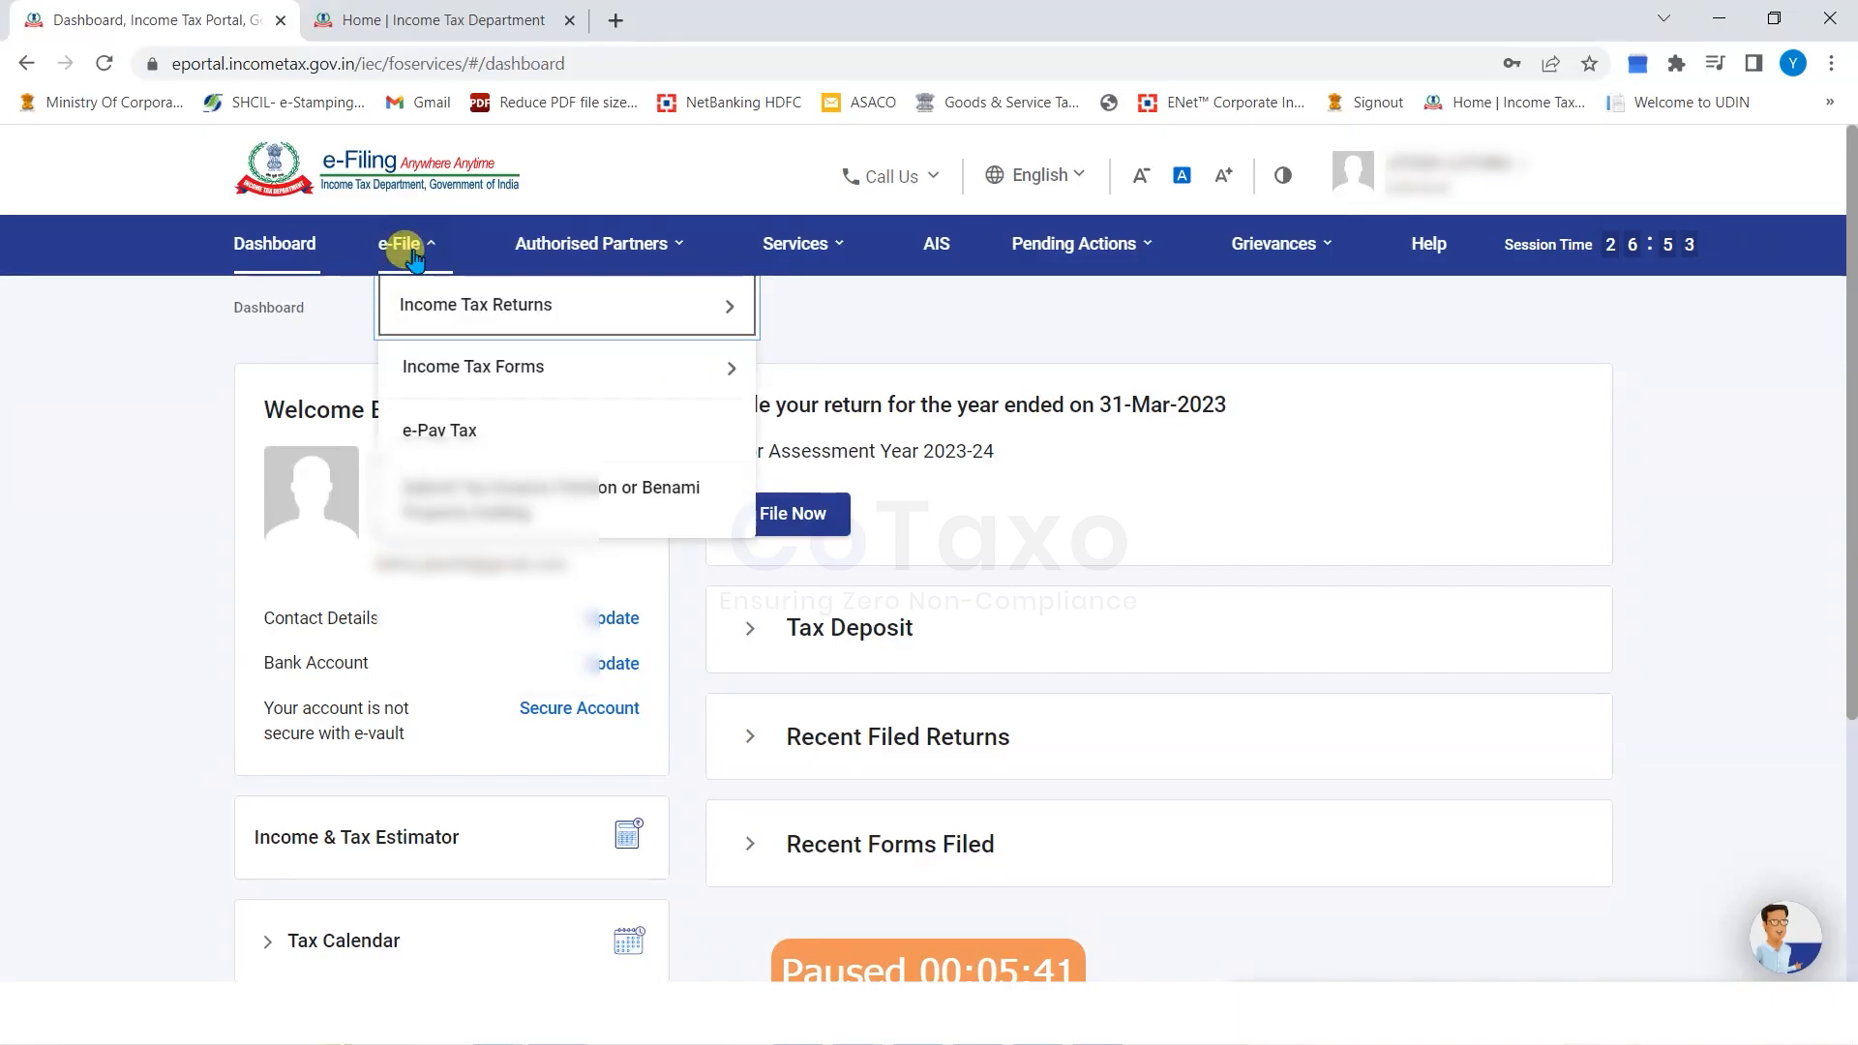
pyautogui.moveTo(644, 293)
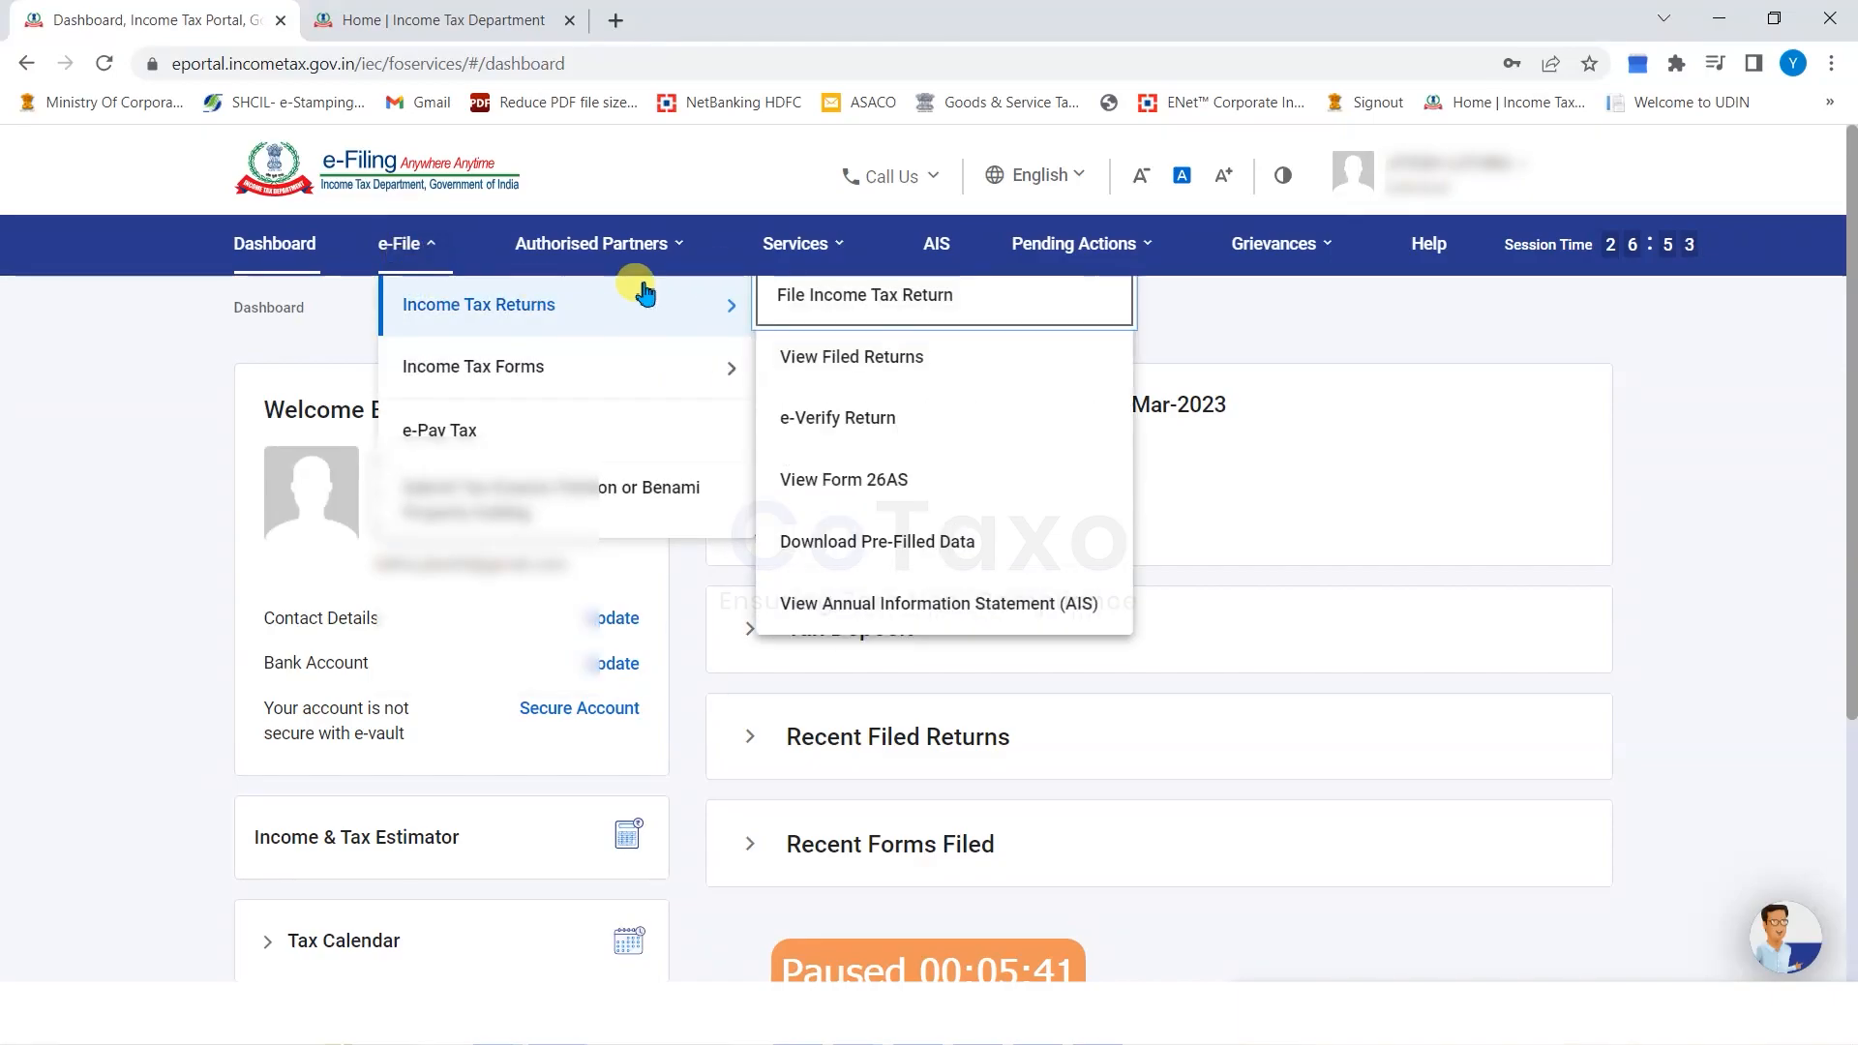
pyautogui.click(841, 481)
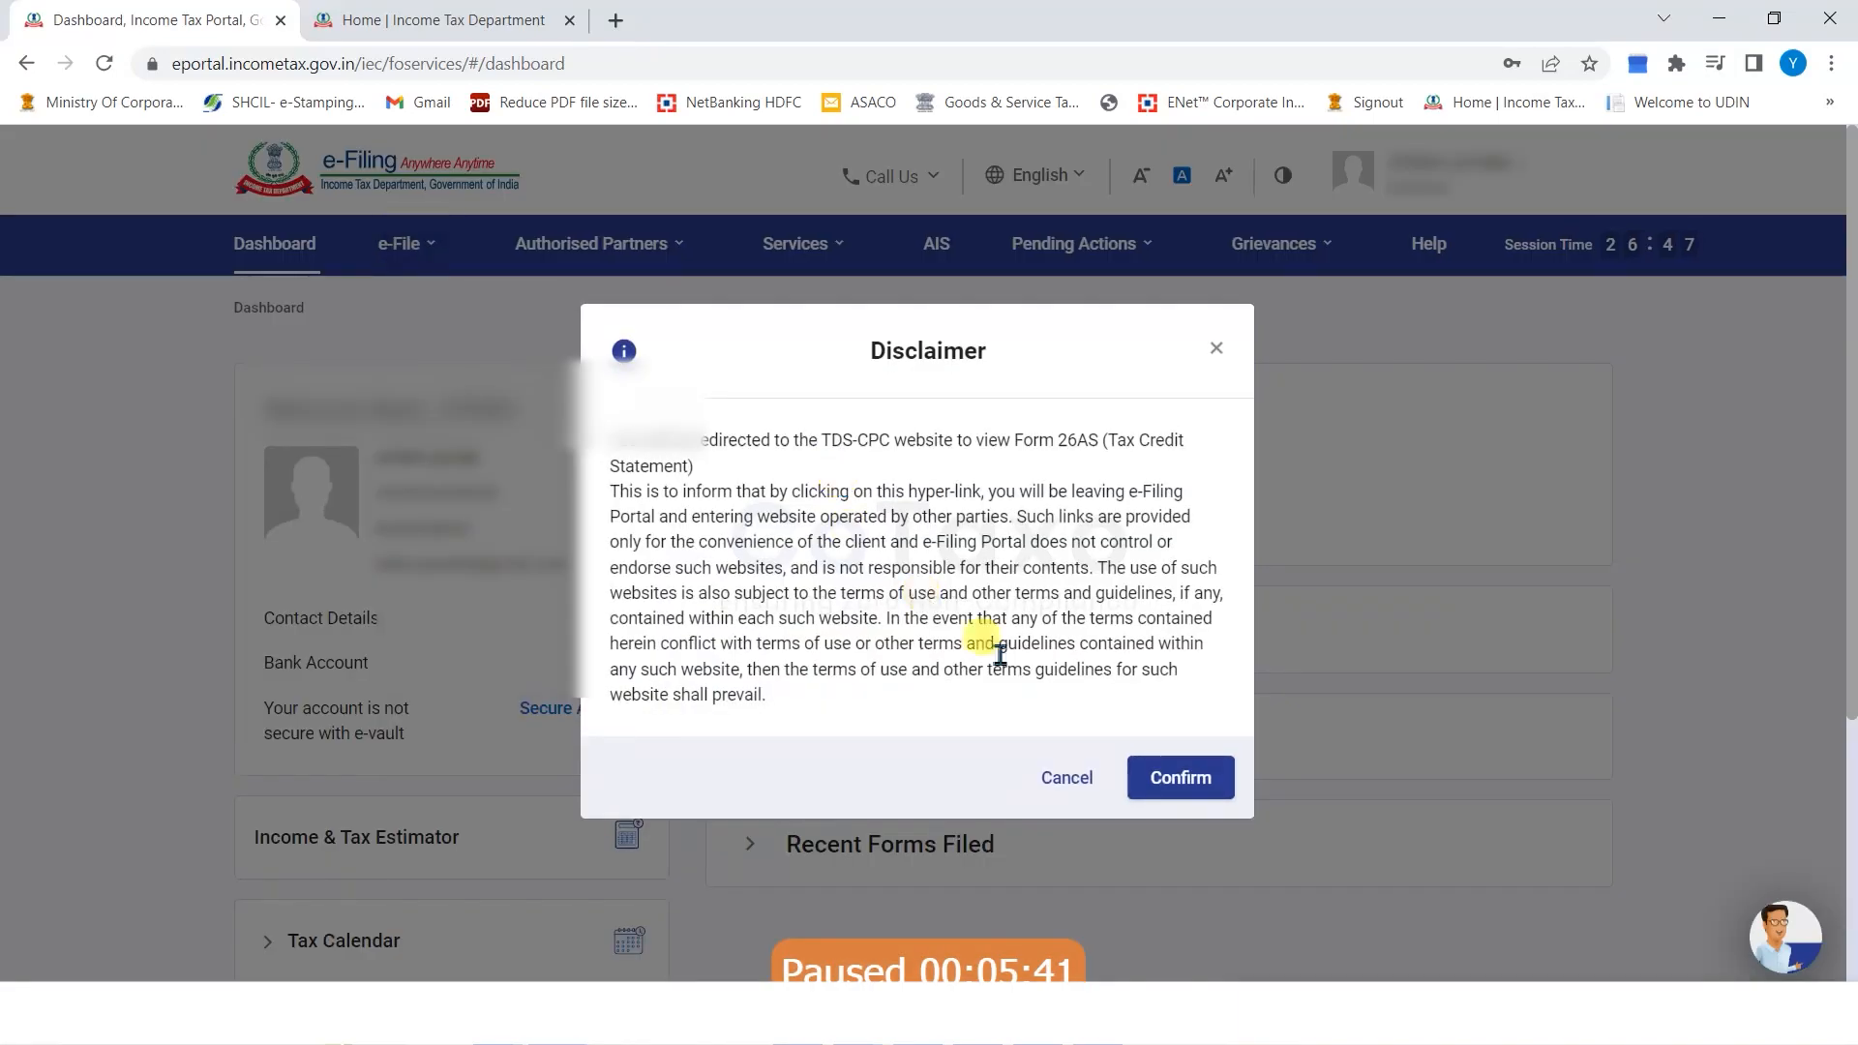
pyautogui.click(1166, 761)
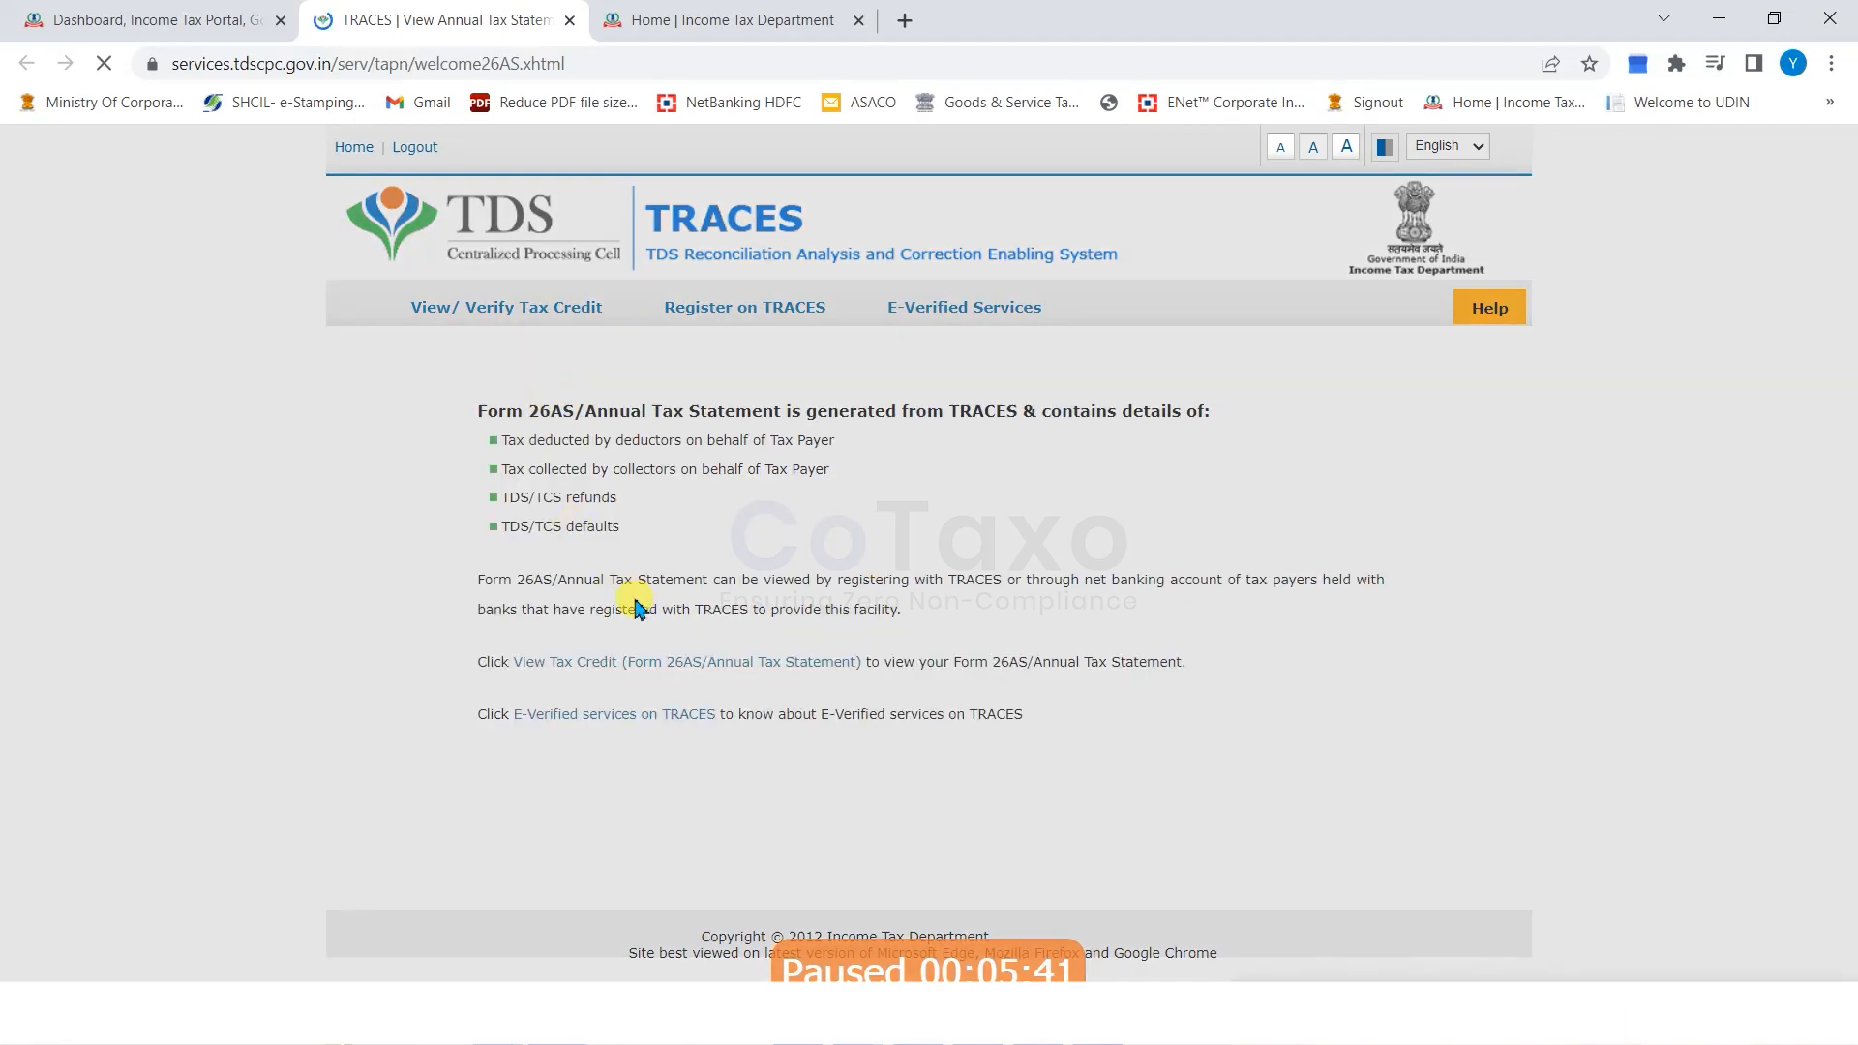
# Accept the Form 16/16A usage terms and go to the Form 26AS tax credit page.
pyautogui.click(527, 570)
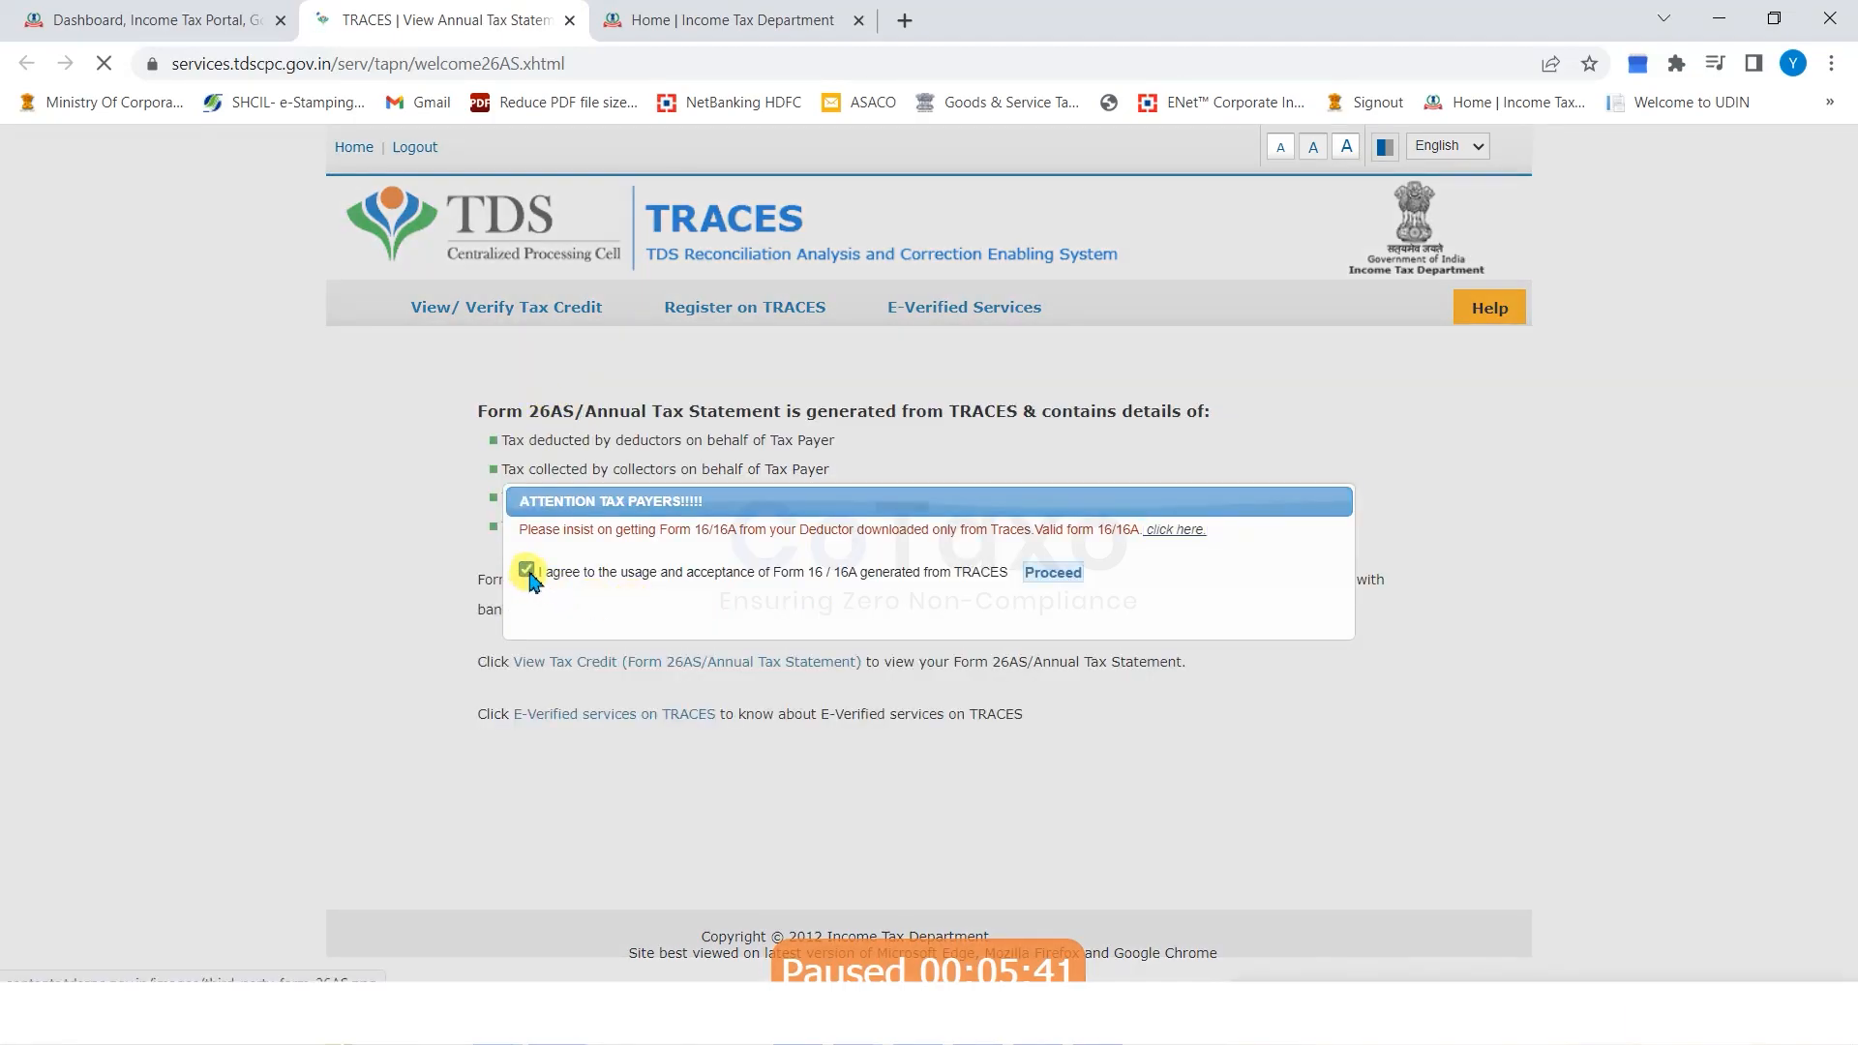
pyautogui.click(1053, 572)
pyautogui.click(695, 664)
pyautogui.click(600, 672)
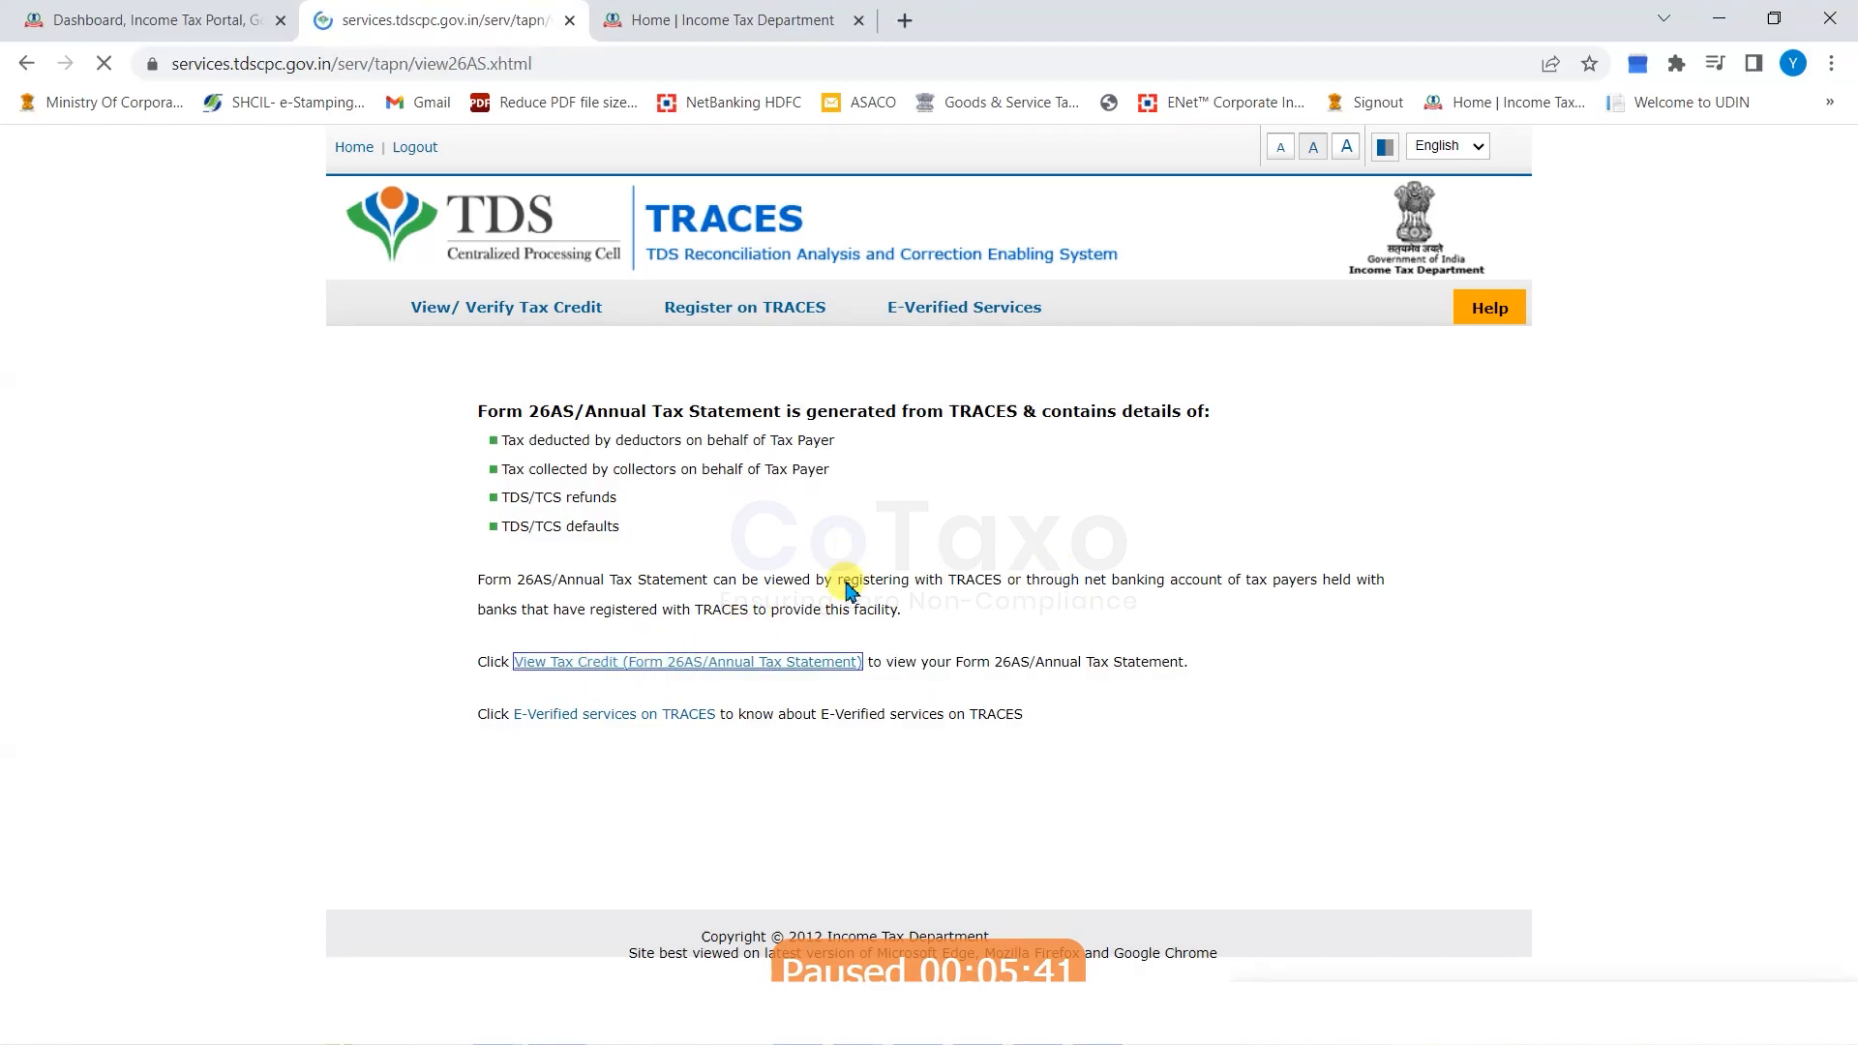
# View Form 26AS for assessment year 2023-24 in HTML format.
pyautogui.click(989, 437)
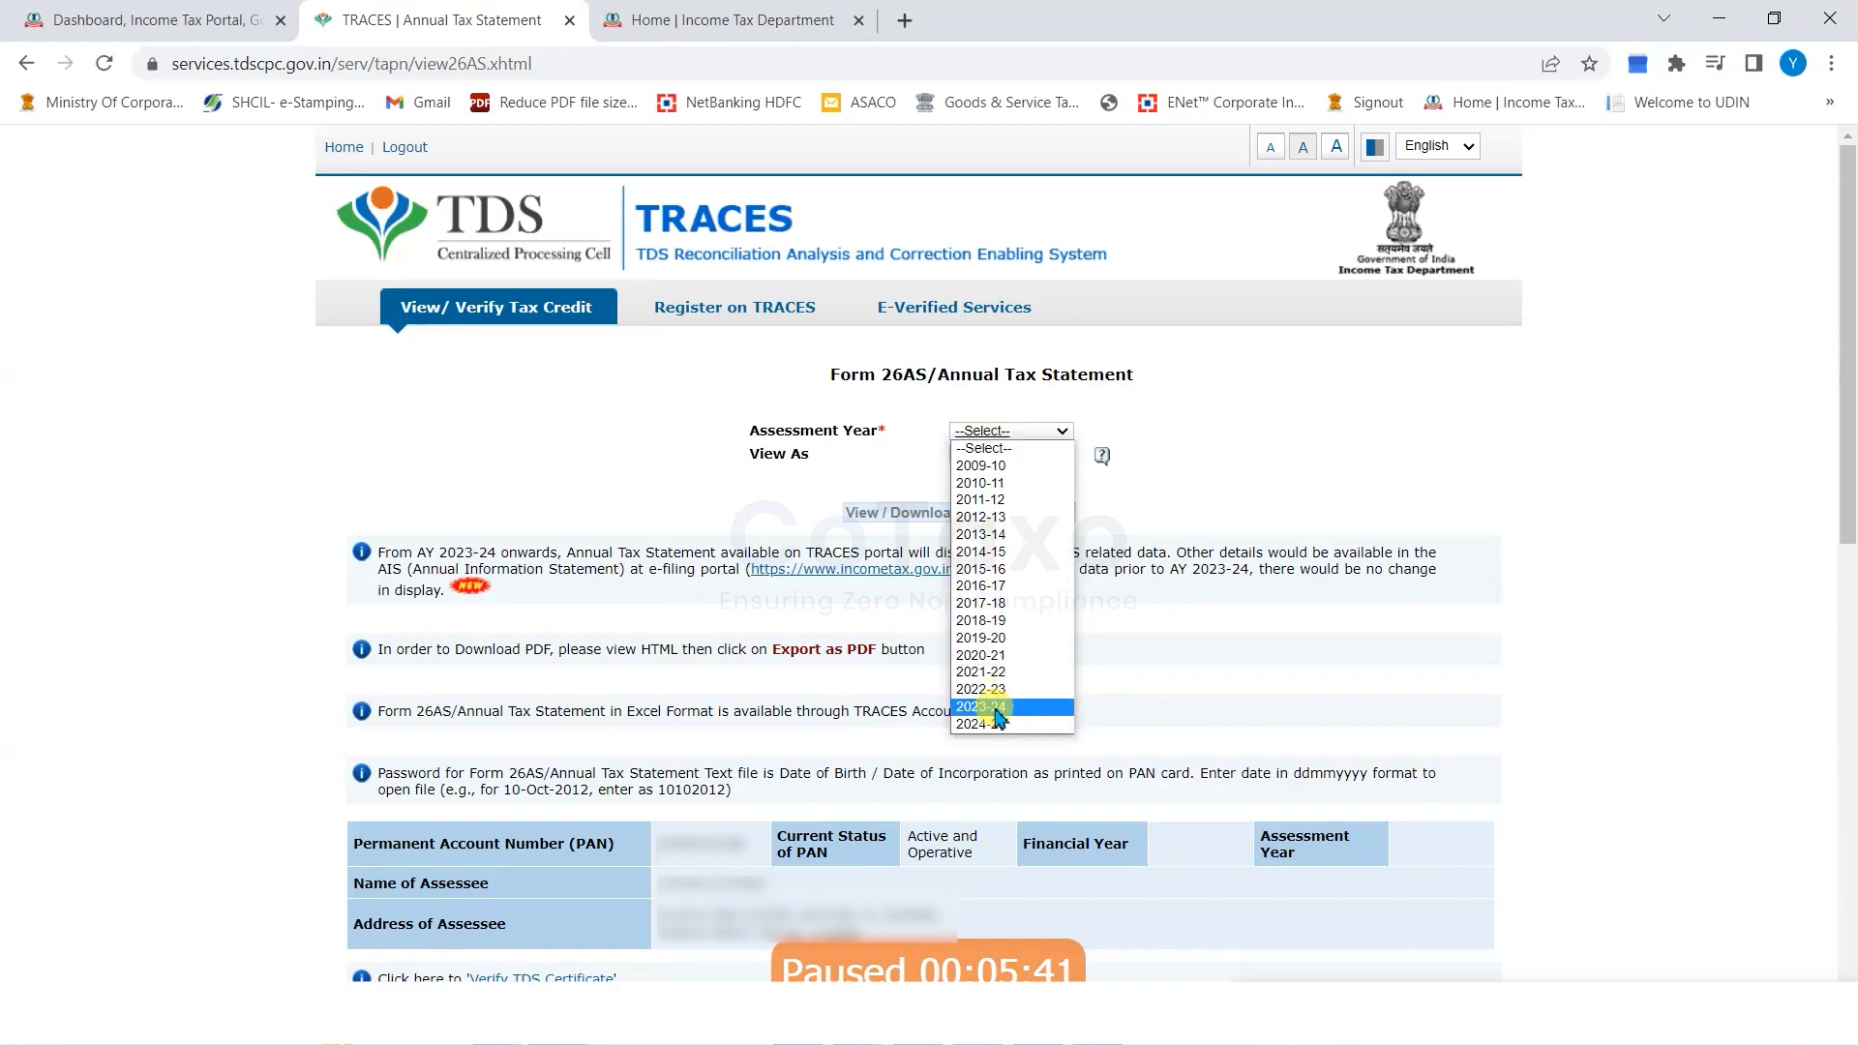
pyautogui.click(997, 714)
pyautogui.click(982, 454)
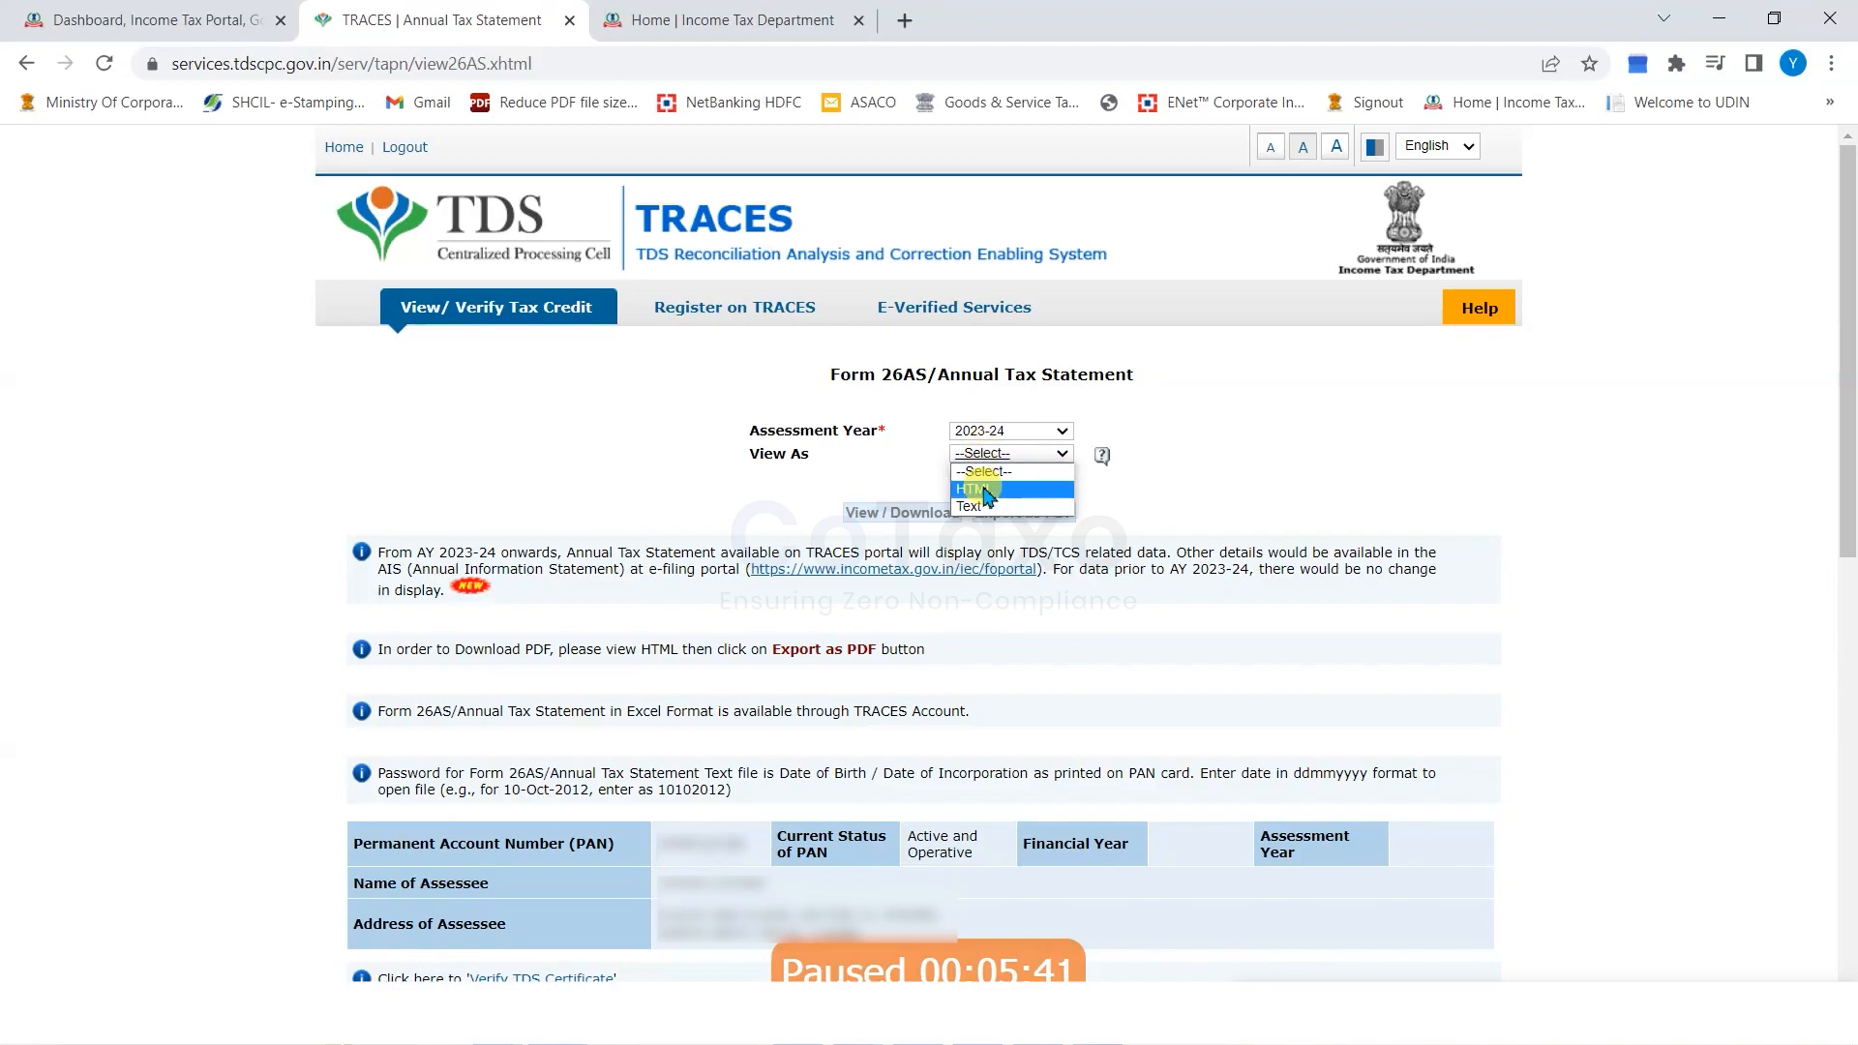
pyautogui.click(975, 489)
pyautogui.click(902, 515)
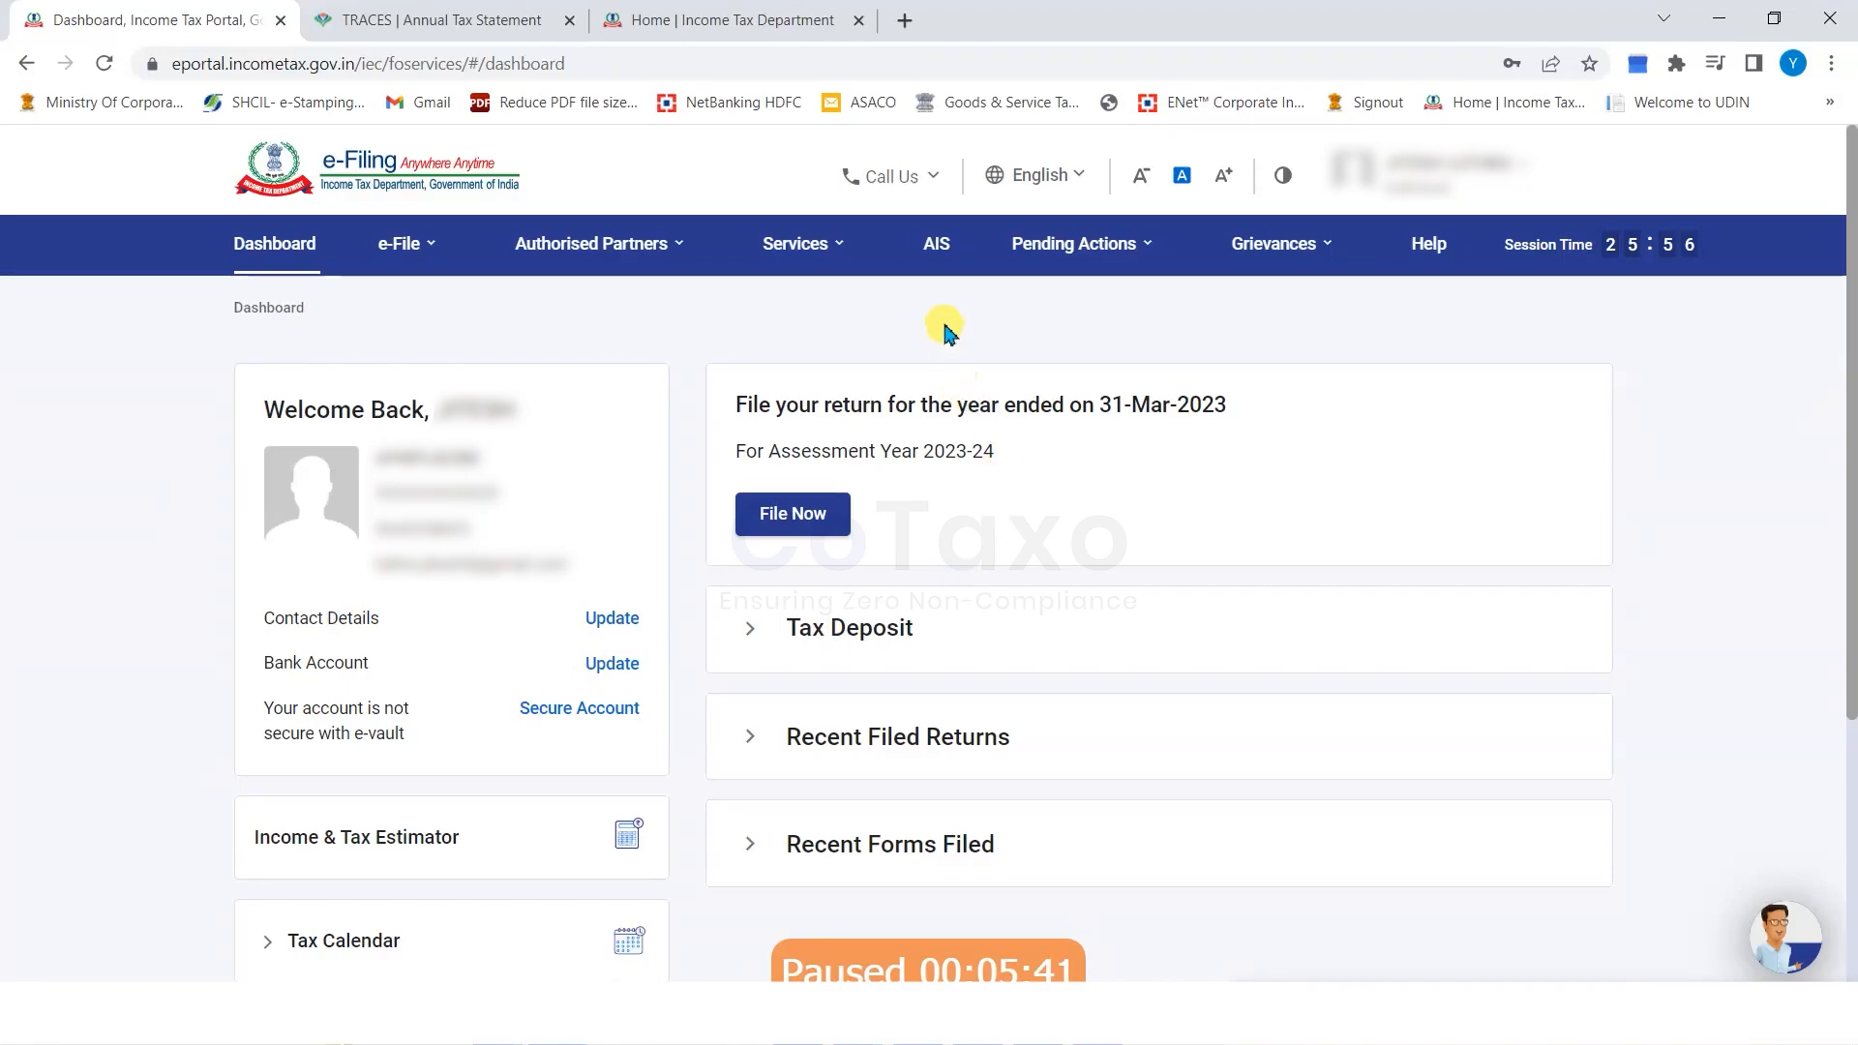
# Open the AIS compliance portal and highlight the Annual Information Statement heading for F.Y. 2022-23.
pyautogui.click(937, 249)
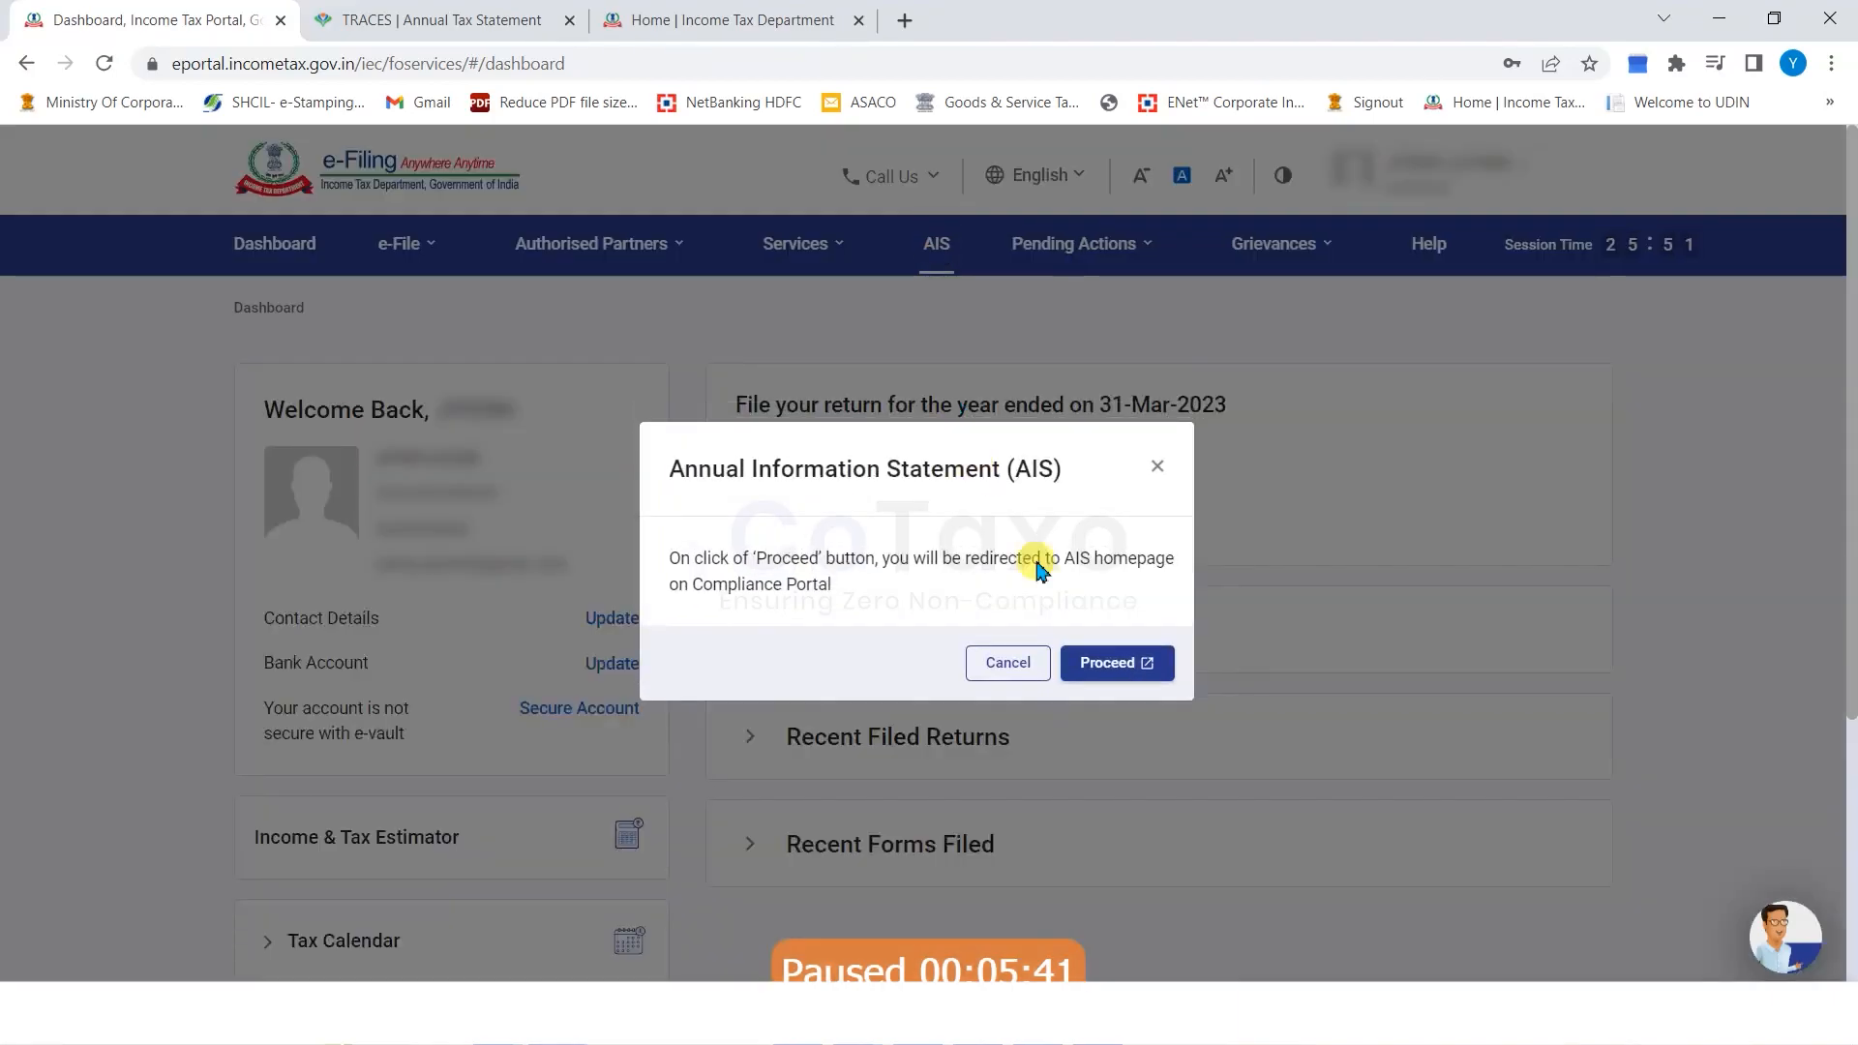
pyautogui.click(1113, 665)
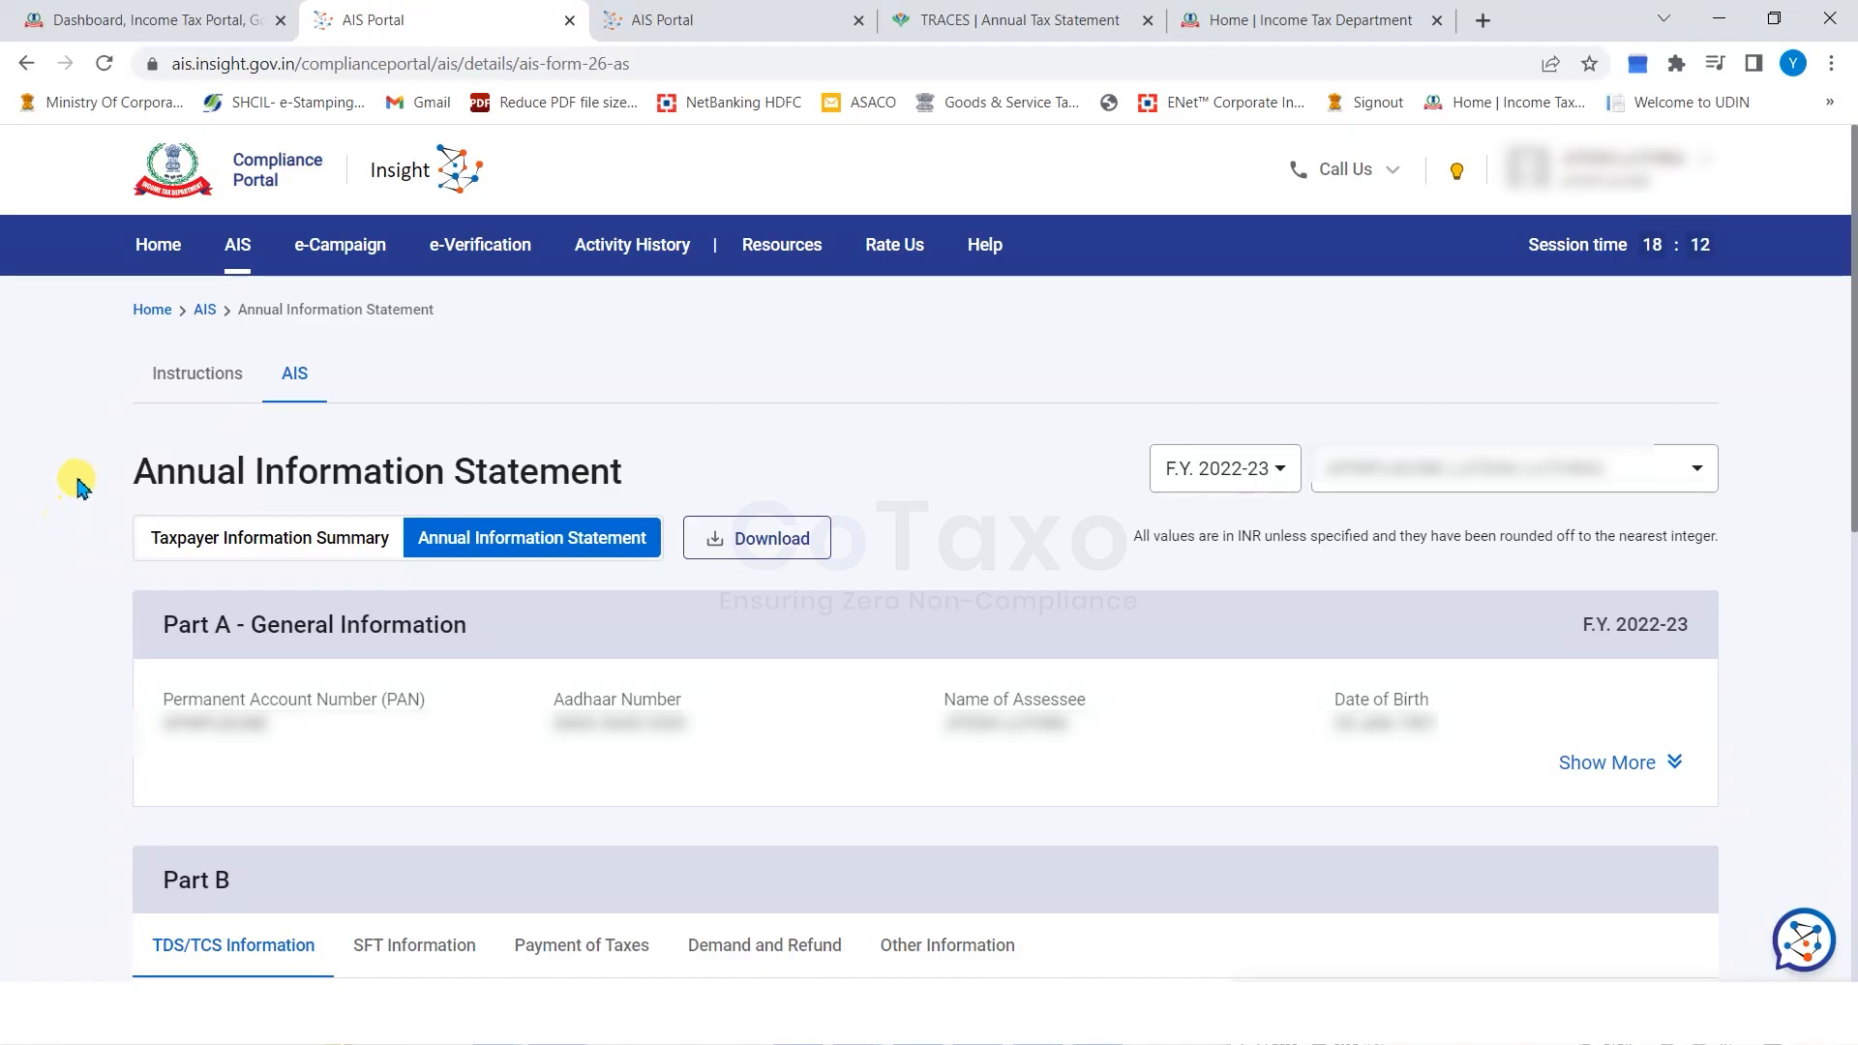
pyautogui.moveTo(70, 481); pyautogui.dragTo(652, 485)
pyautogui.click(481, 464)
pyautogui.moveTo(133, 469); pyautogui.dragTo(694, 479)
pyautogui.click(125, 469)
pyautogui.moveTo(125, 468); pyautogui.dragTo(733, 479)
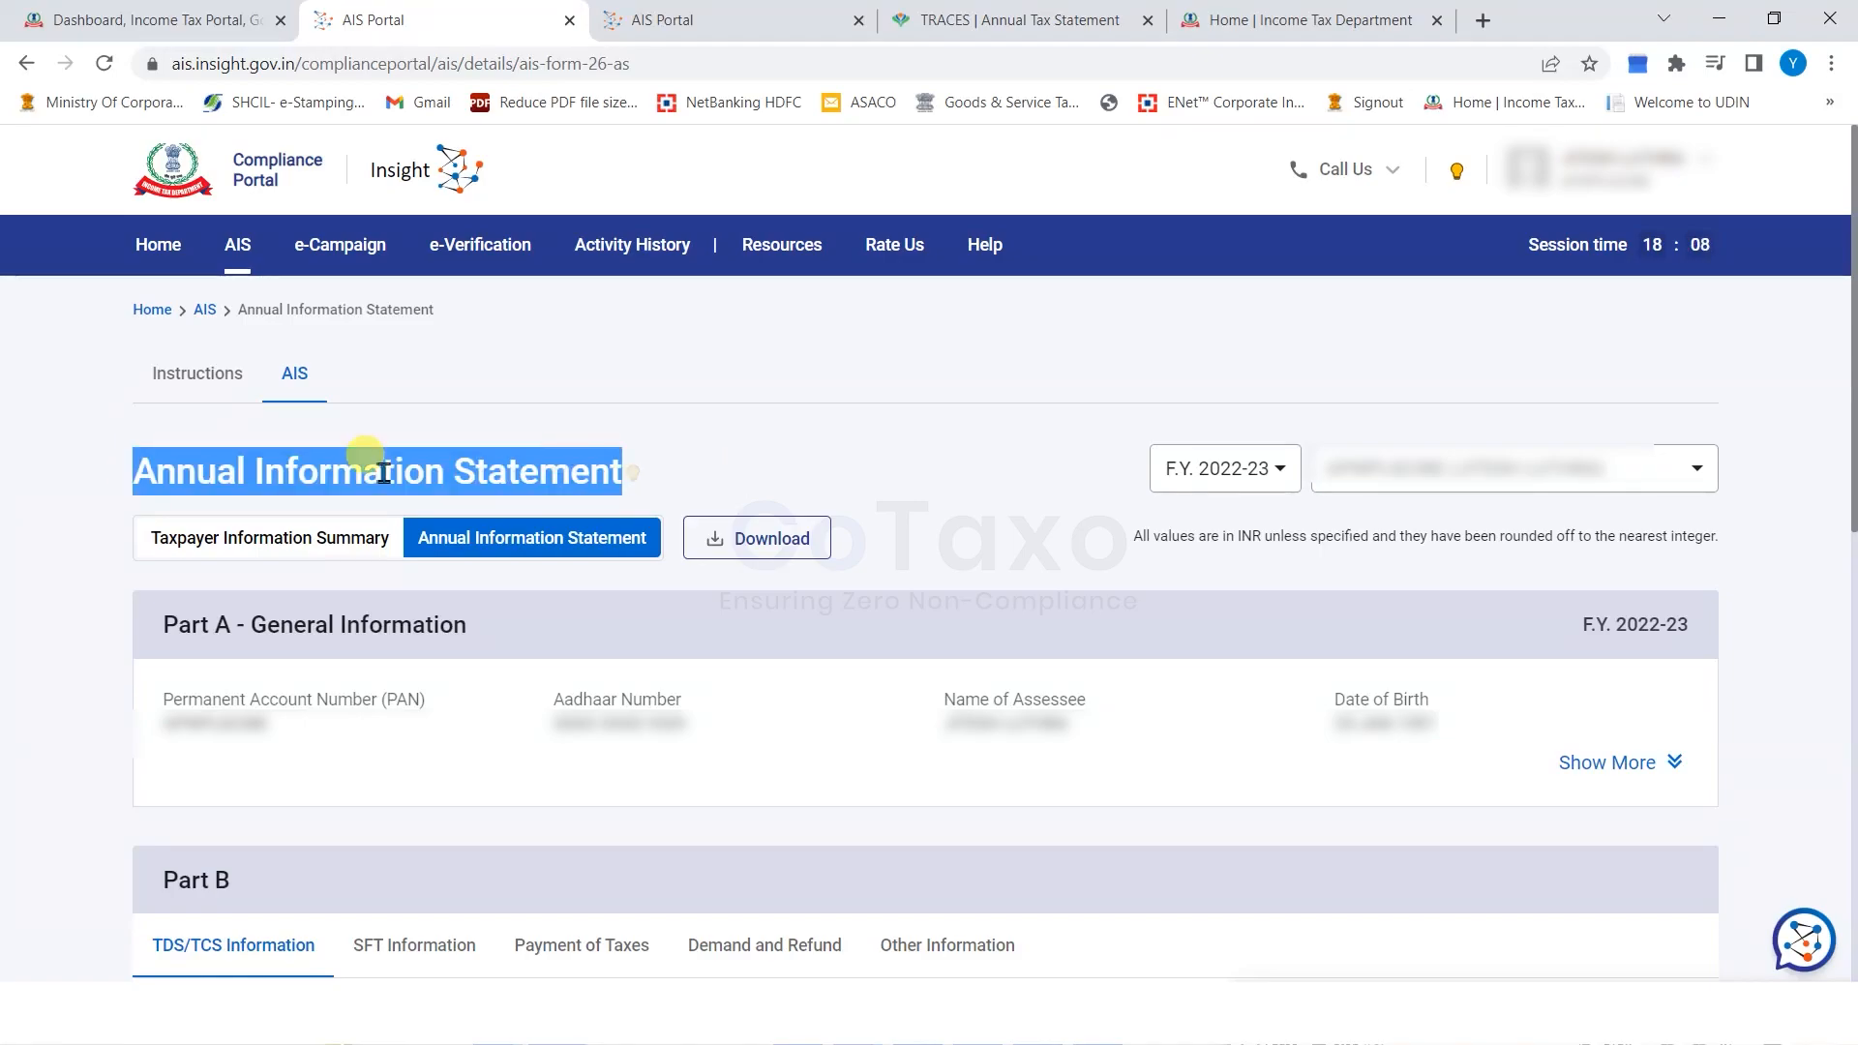
pyautogui.click(114, 476)
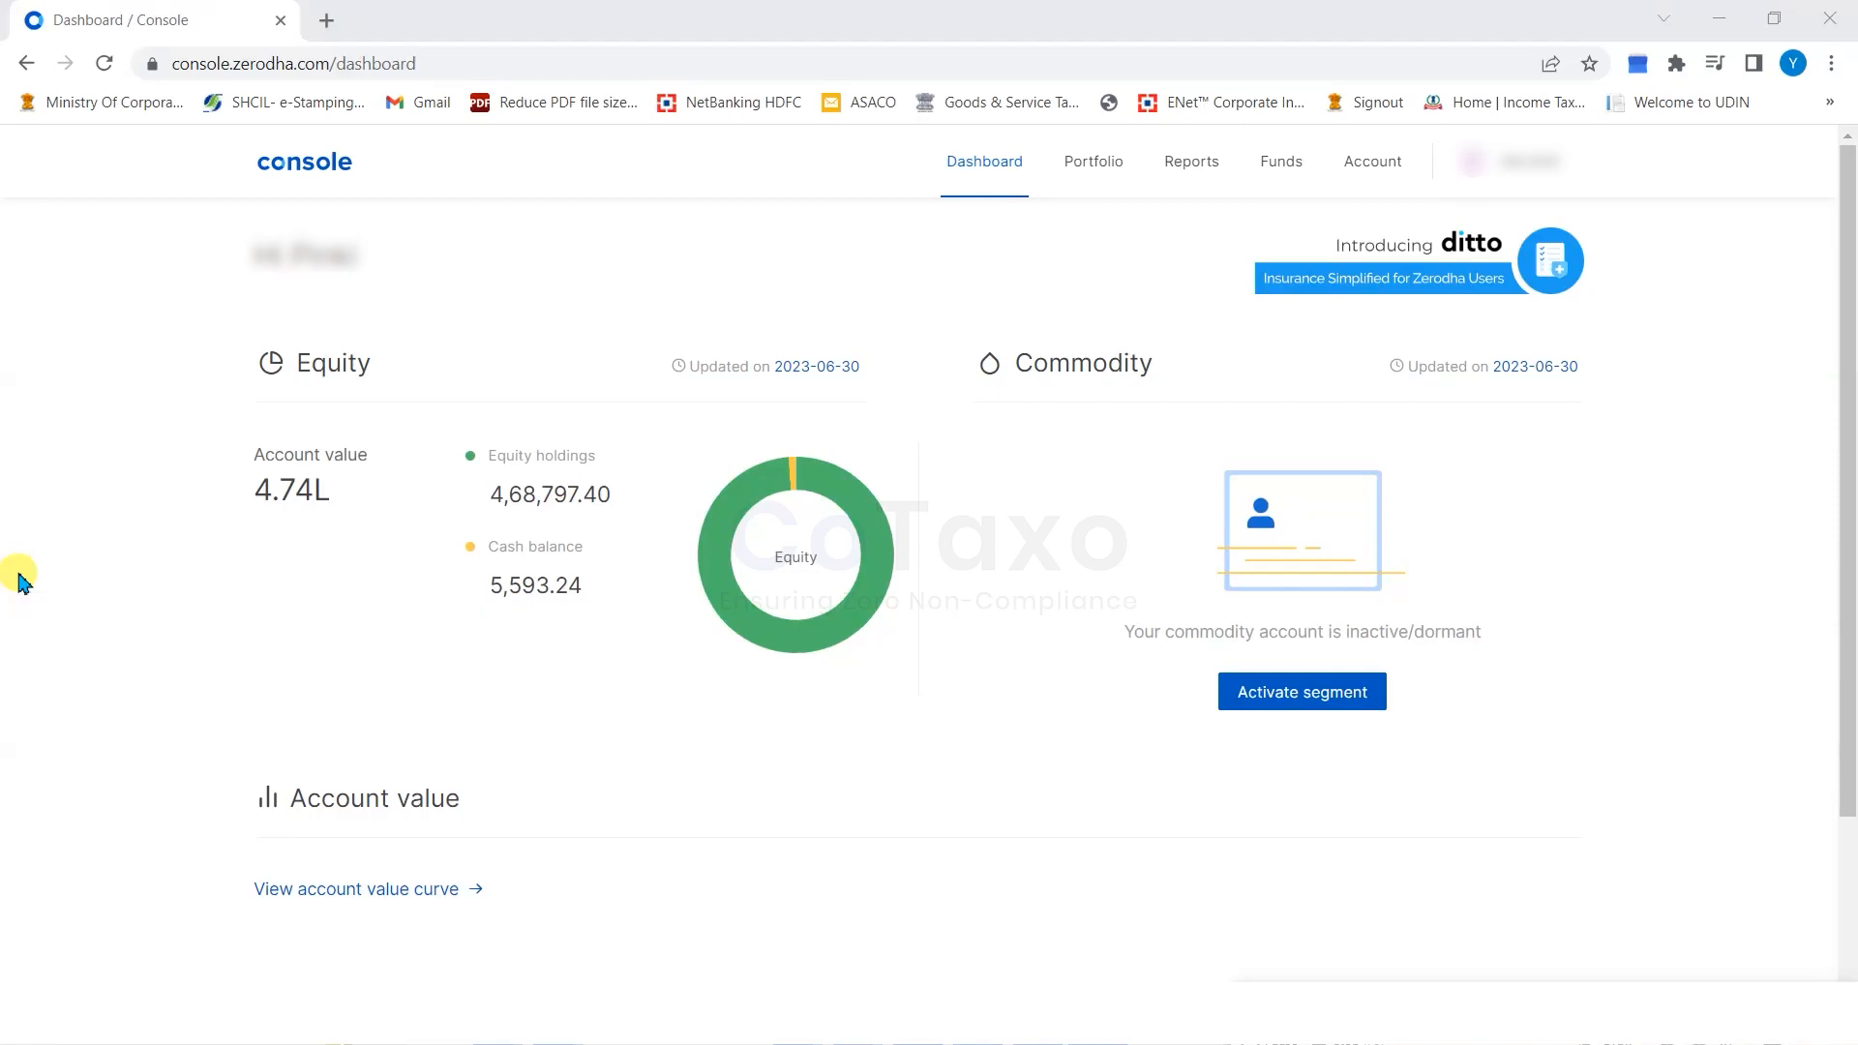
# Open the Tax P&L report from the Zerodha Console Reports menu.
pyautogui.click(647, 270)
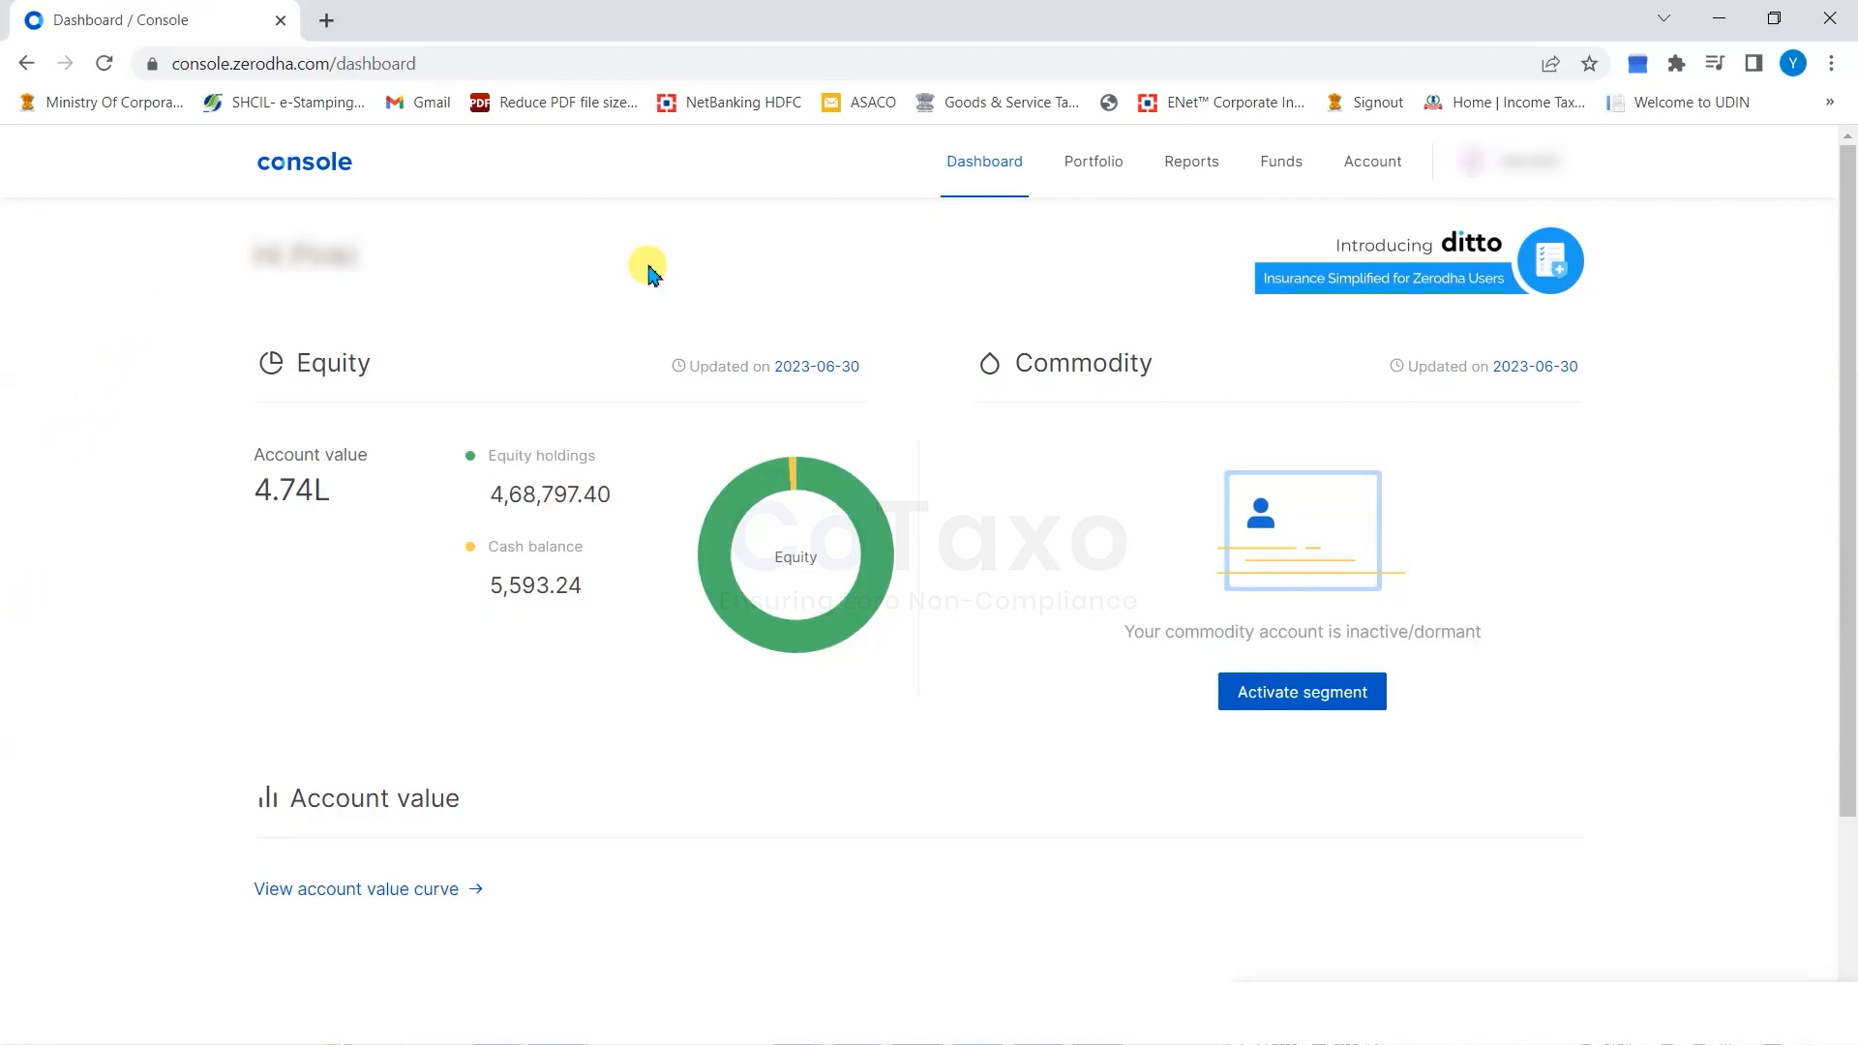
pyautogui.click(1195, 171)
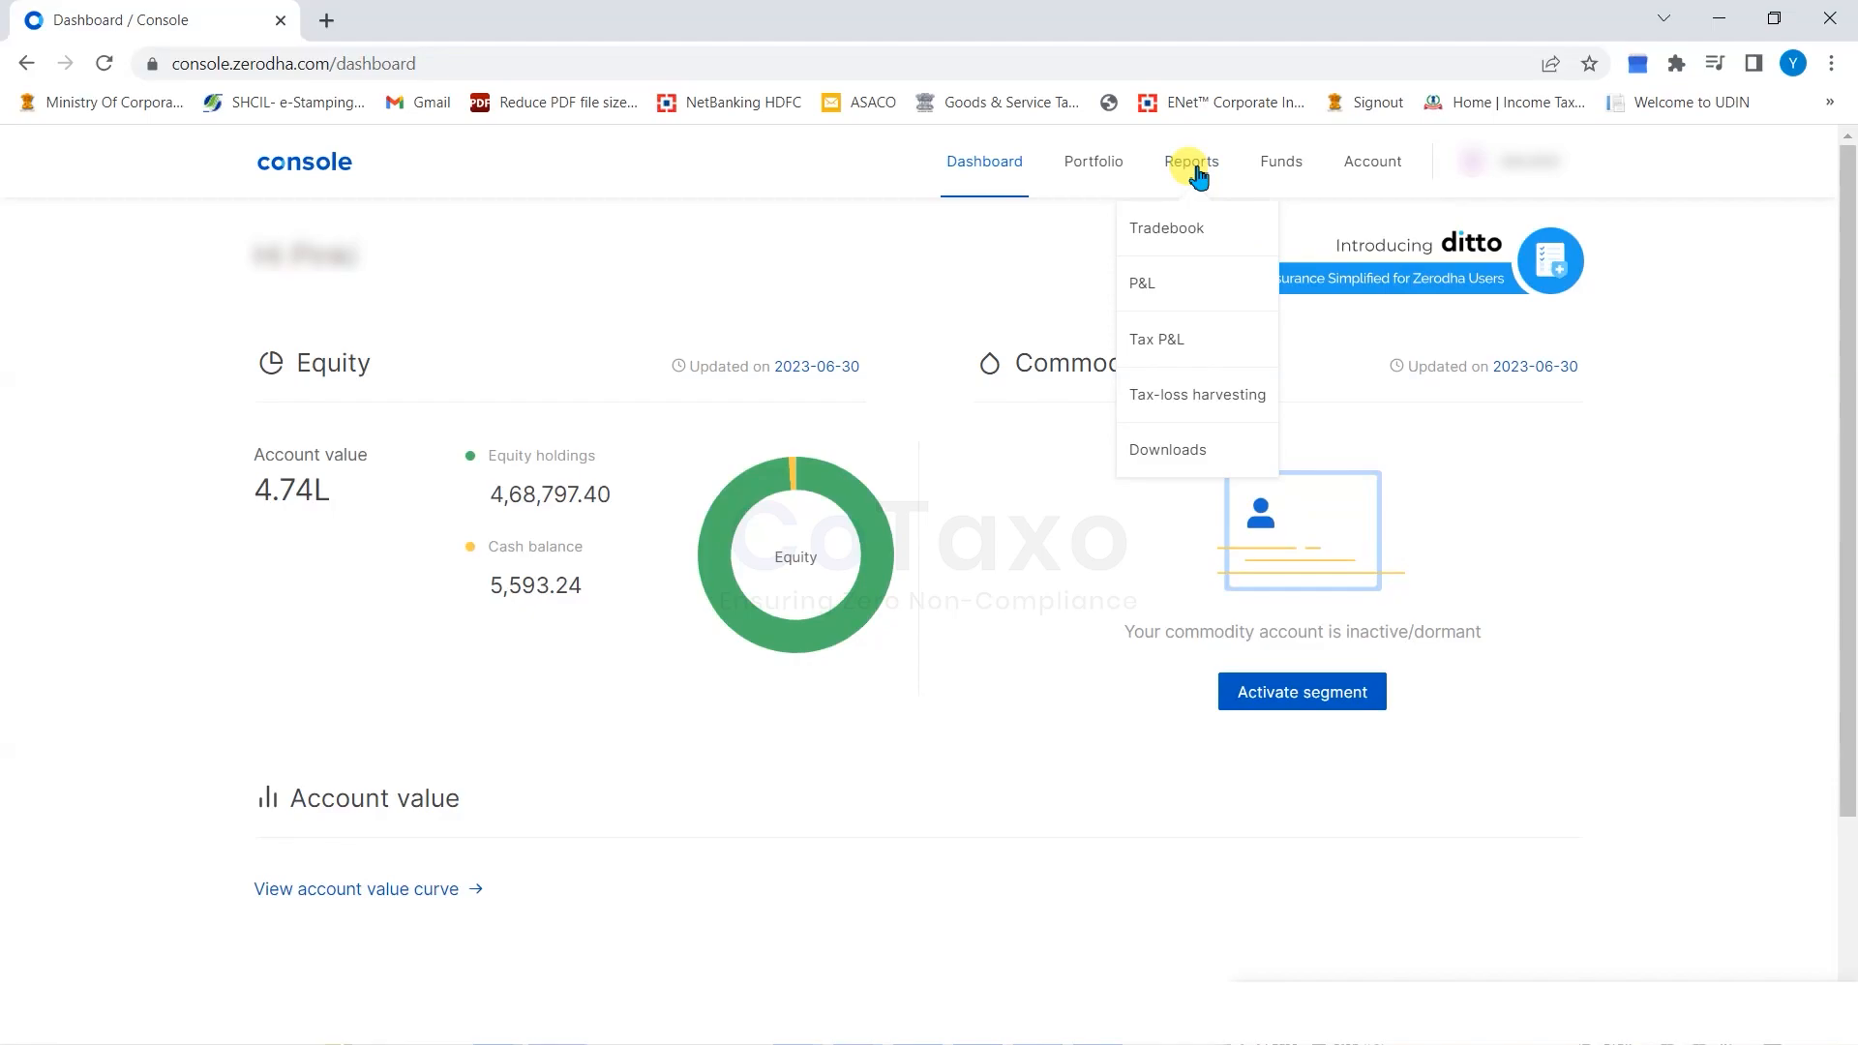
pyautogui.click(1152, 343)
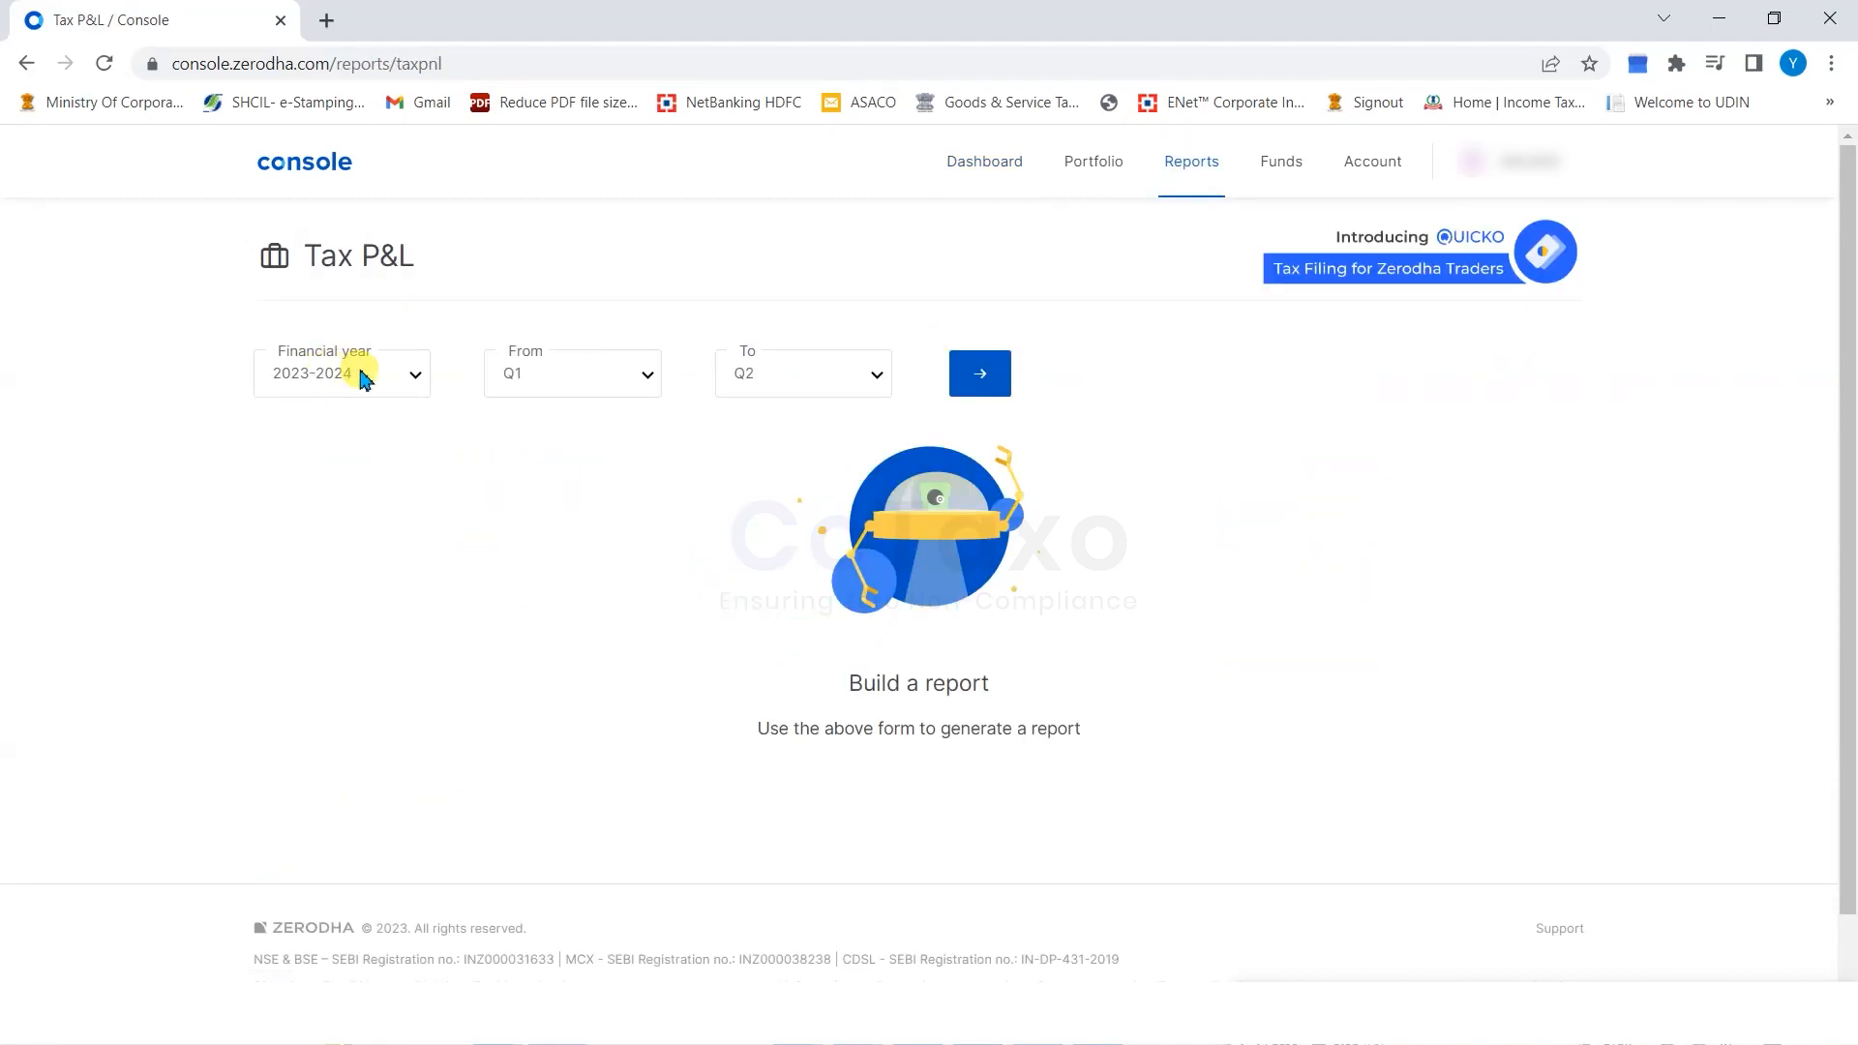
# Generate the Tax P&L report for financial year 2022-2023, Q1 to Q4.
pyautogui.click(331, 373)
pyautogui.click(334, 545)
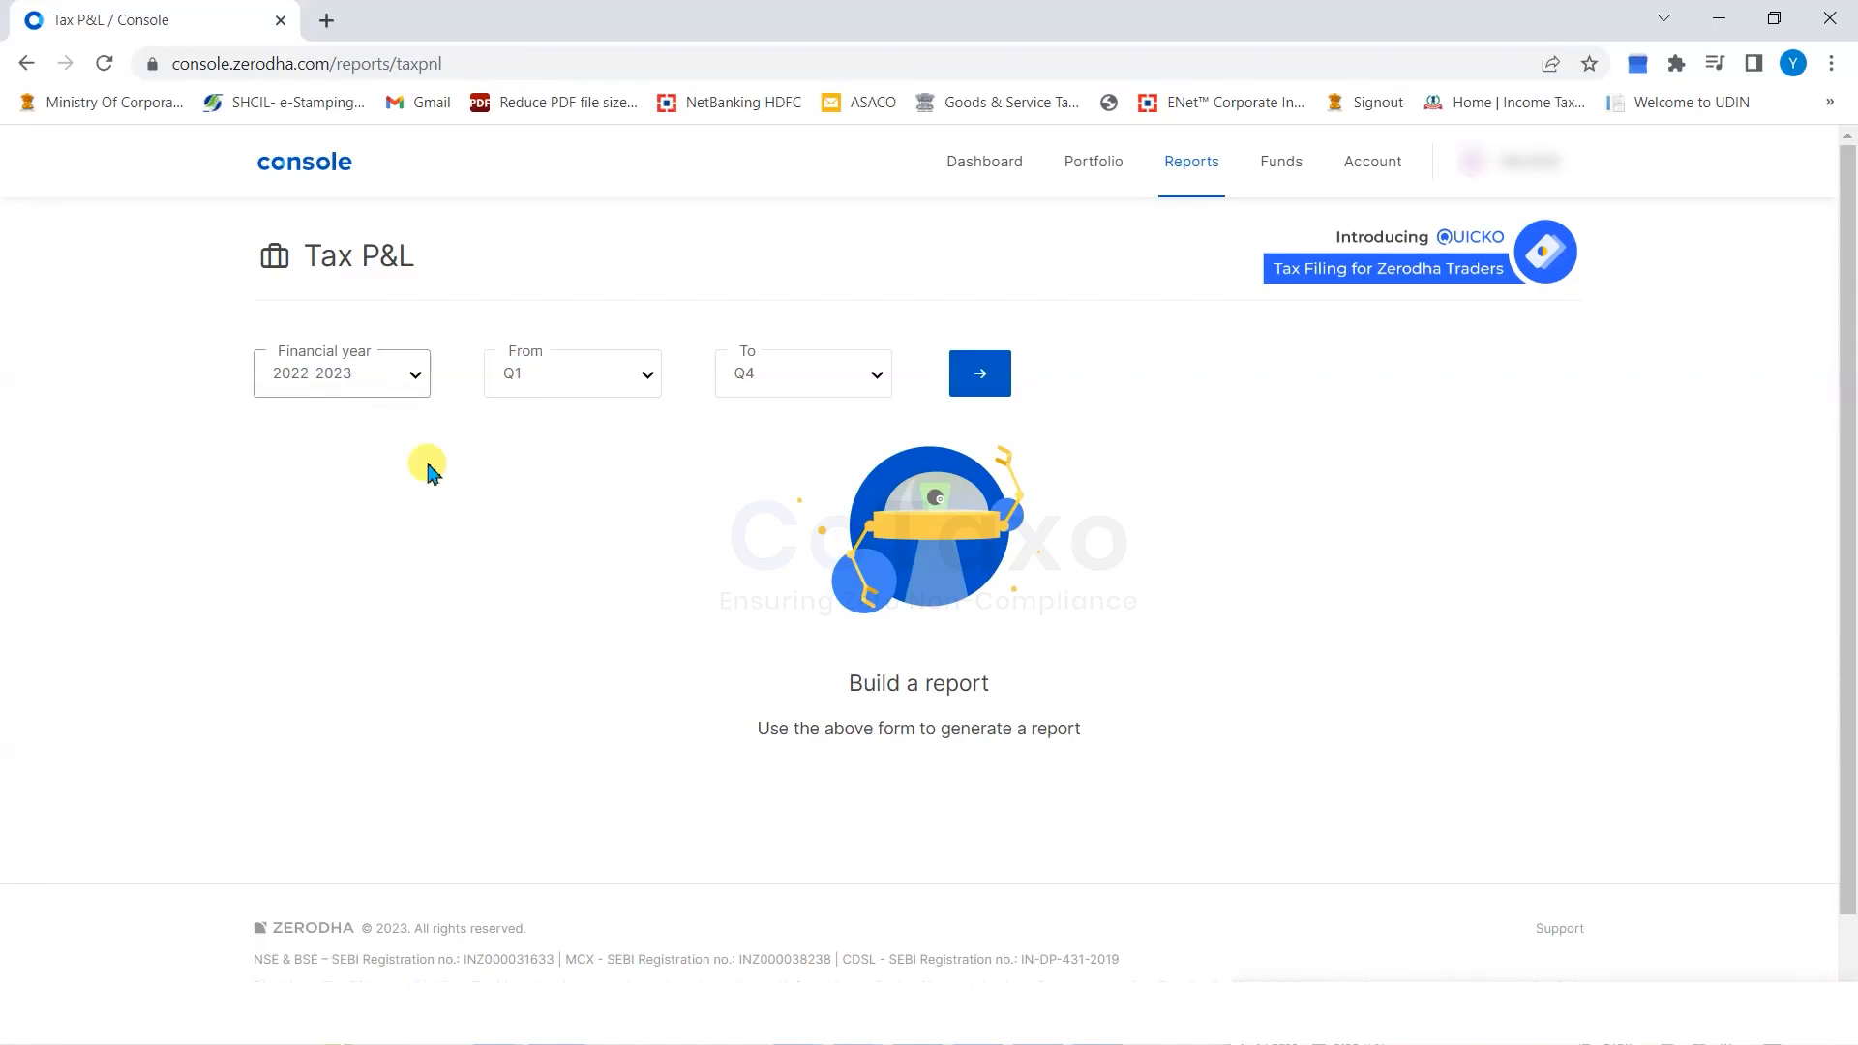
pyautogui.click(540, 379)
pyautogui.click(775, 377)
pyautogui.click(775, 377)
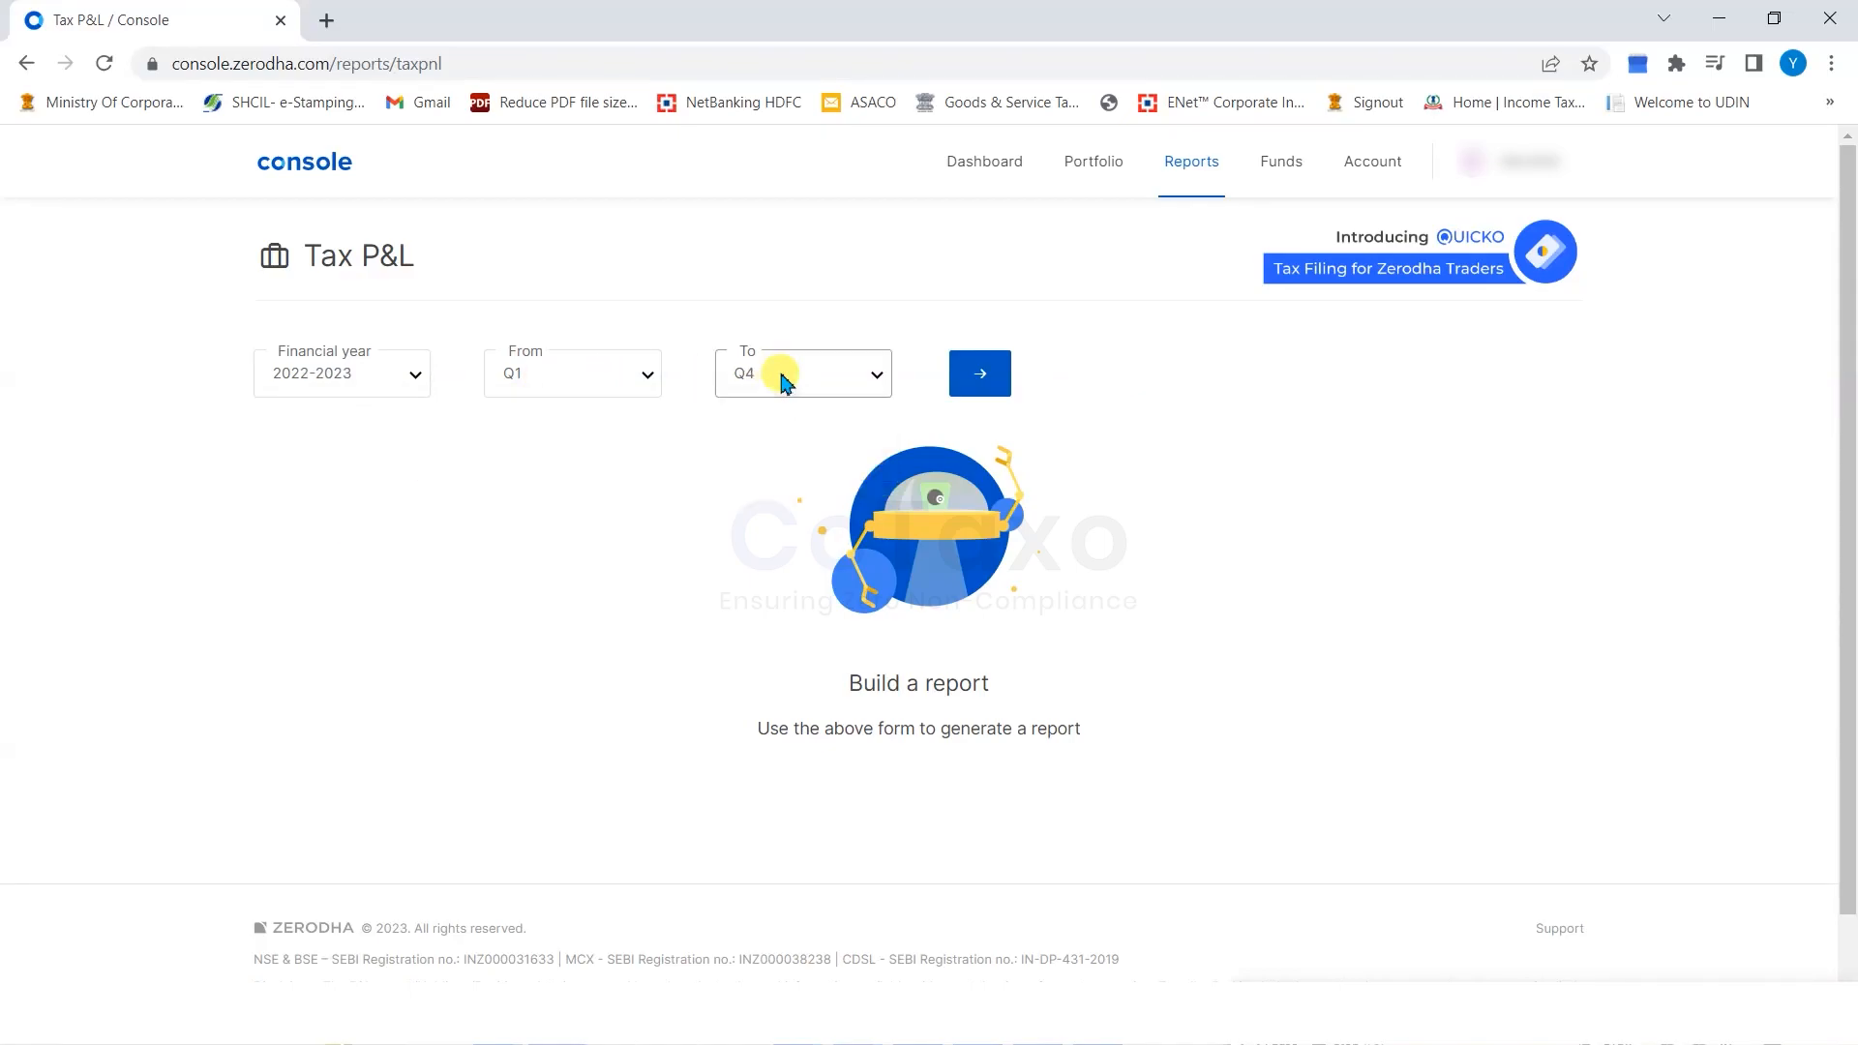
pyautogui.click(982, 375)
pyautogui.scroll(-1, 939, 835)
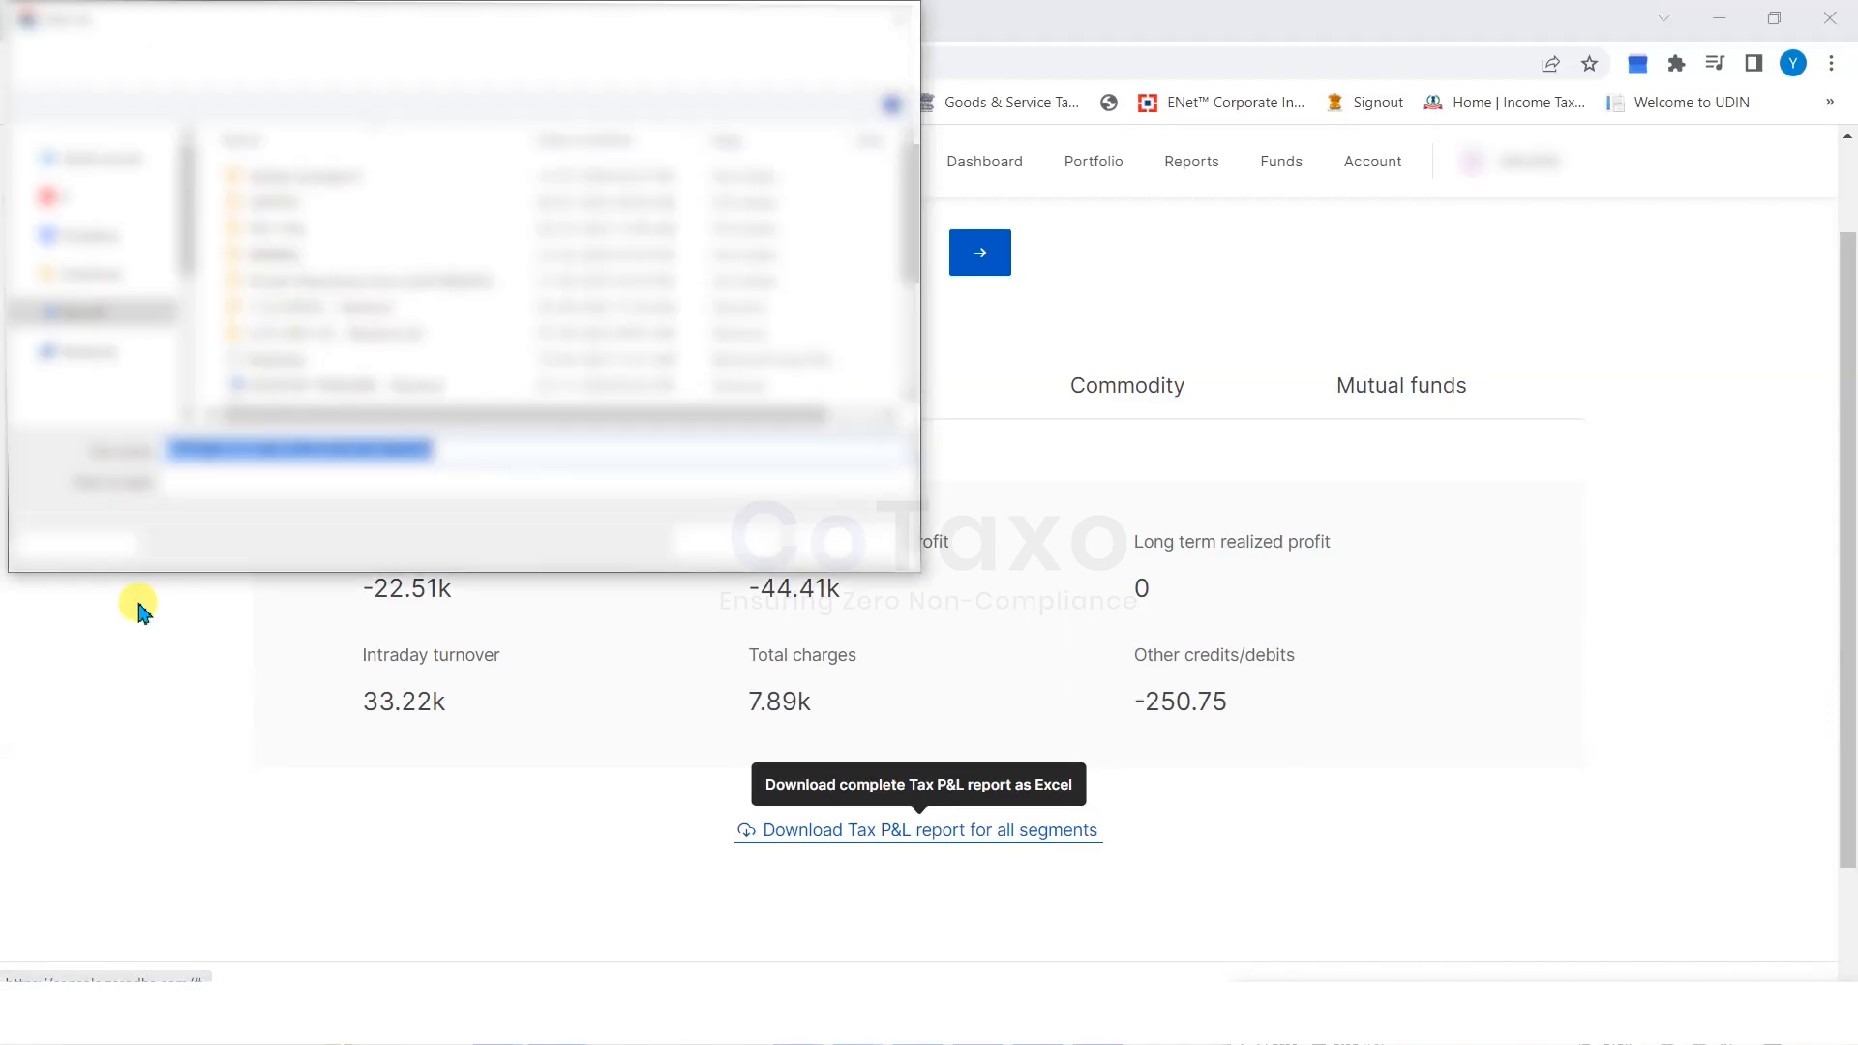
# Save the Tax P&L workbook and check realised profits: intraday -22502.7, short-term -44400.2, long-term 0.
pyautogui.click(841, 540)
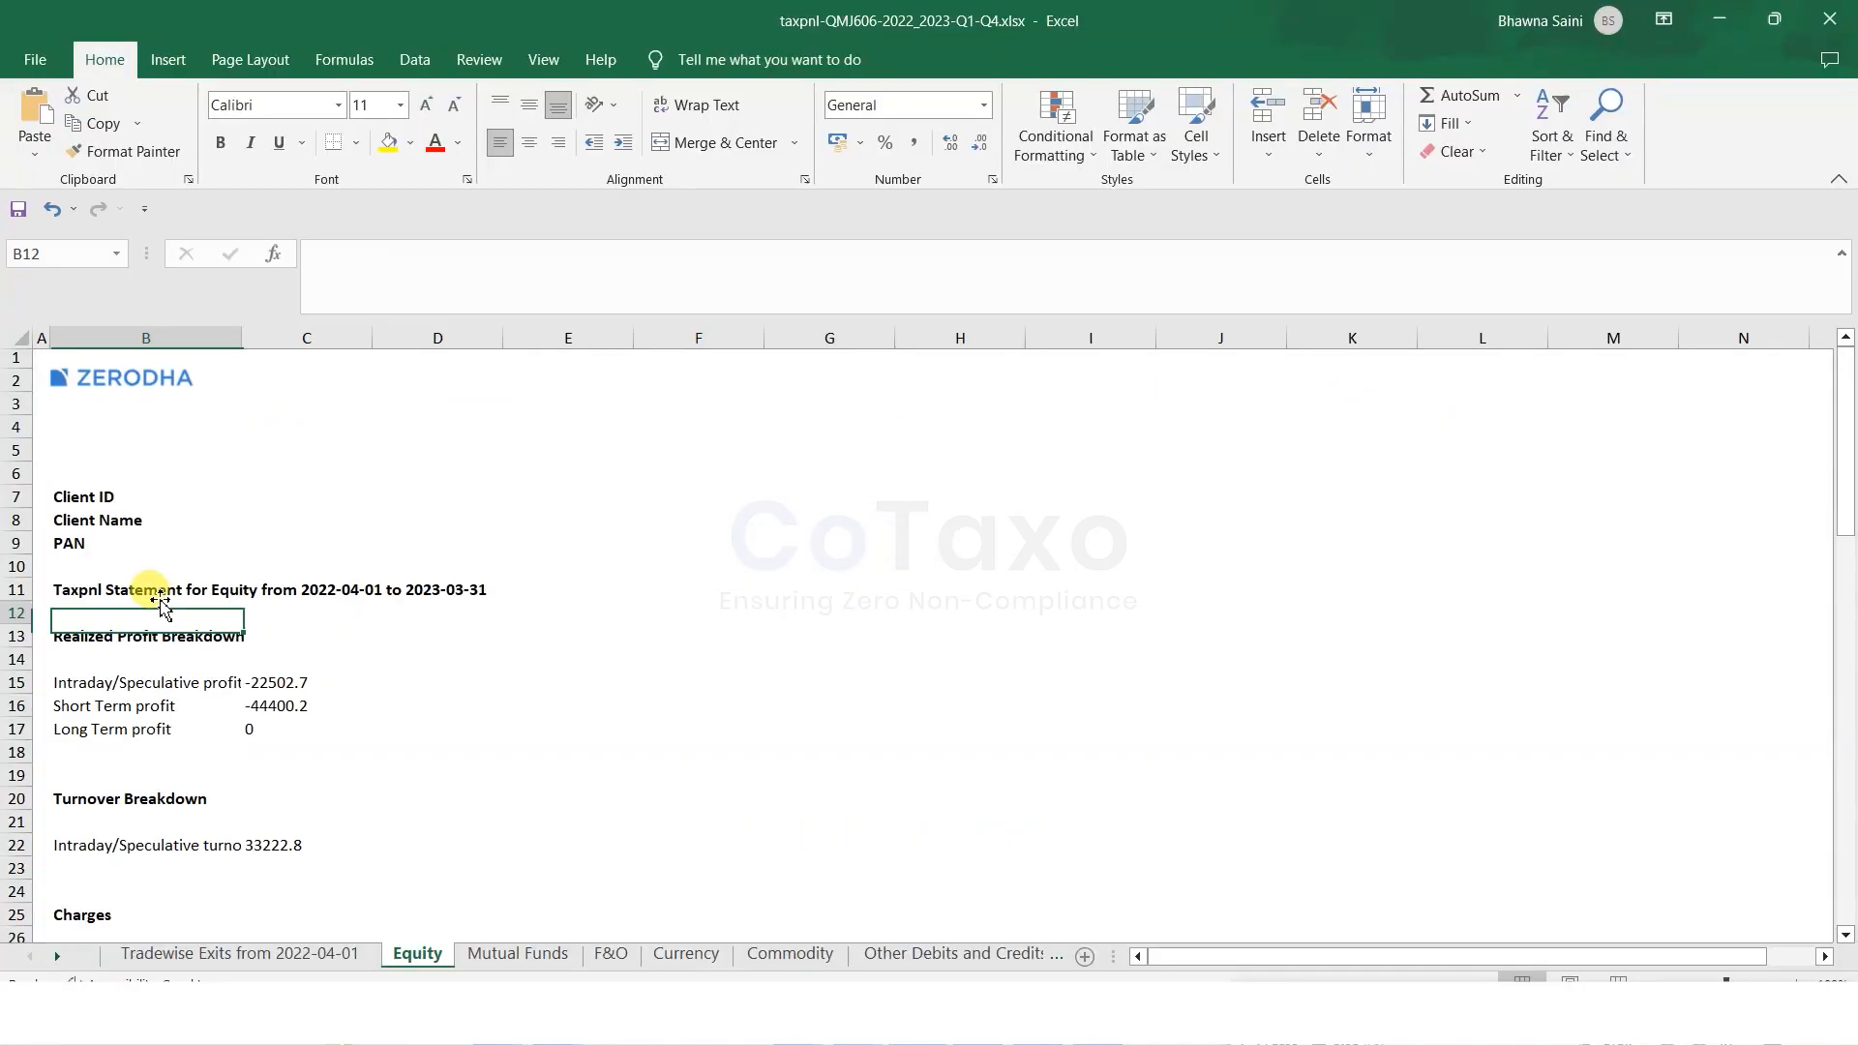
pyautogui.click(60, 477)
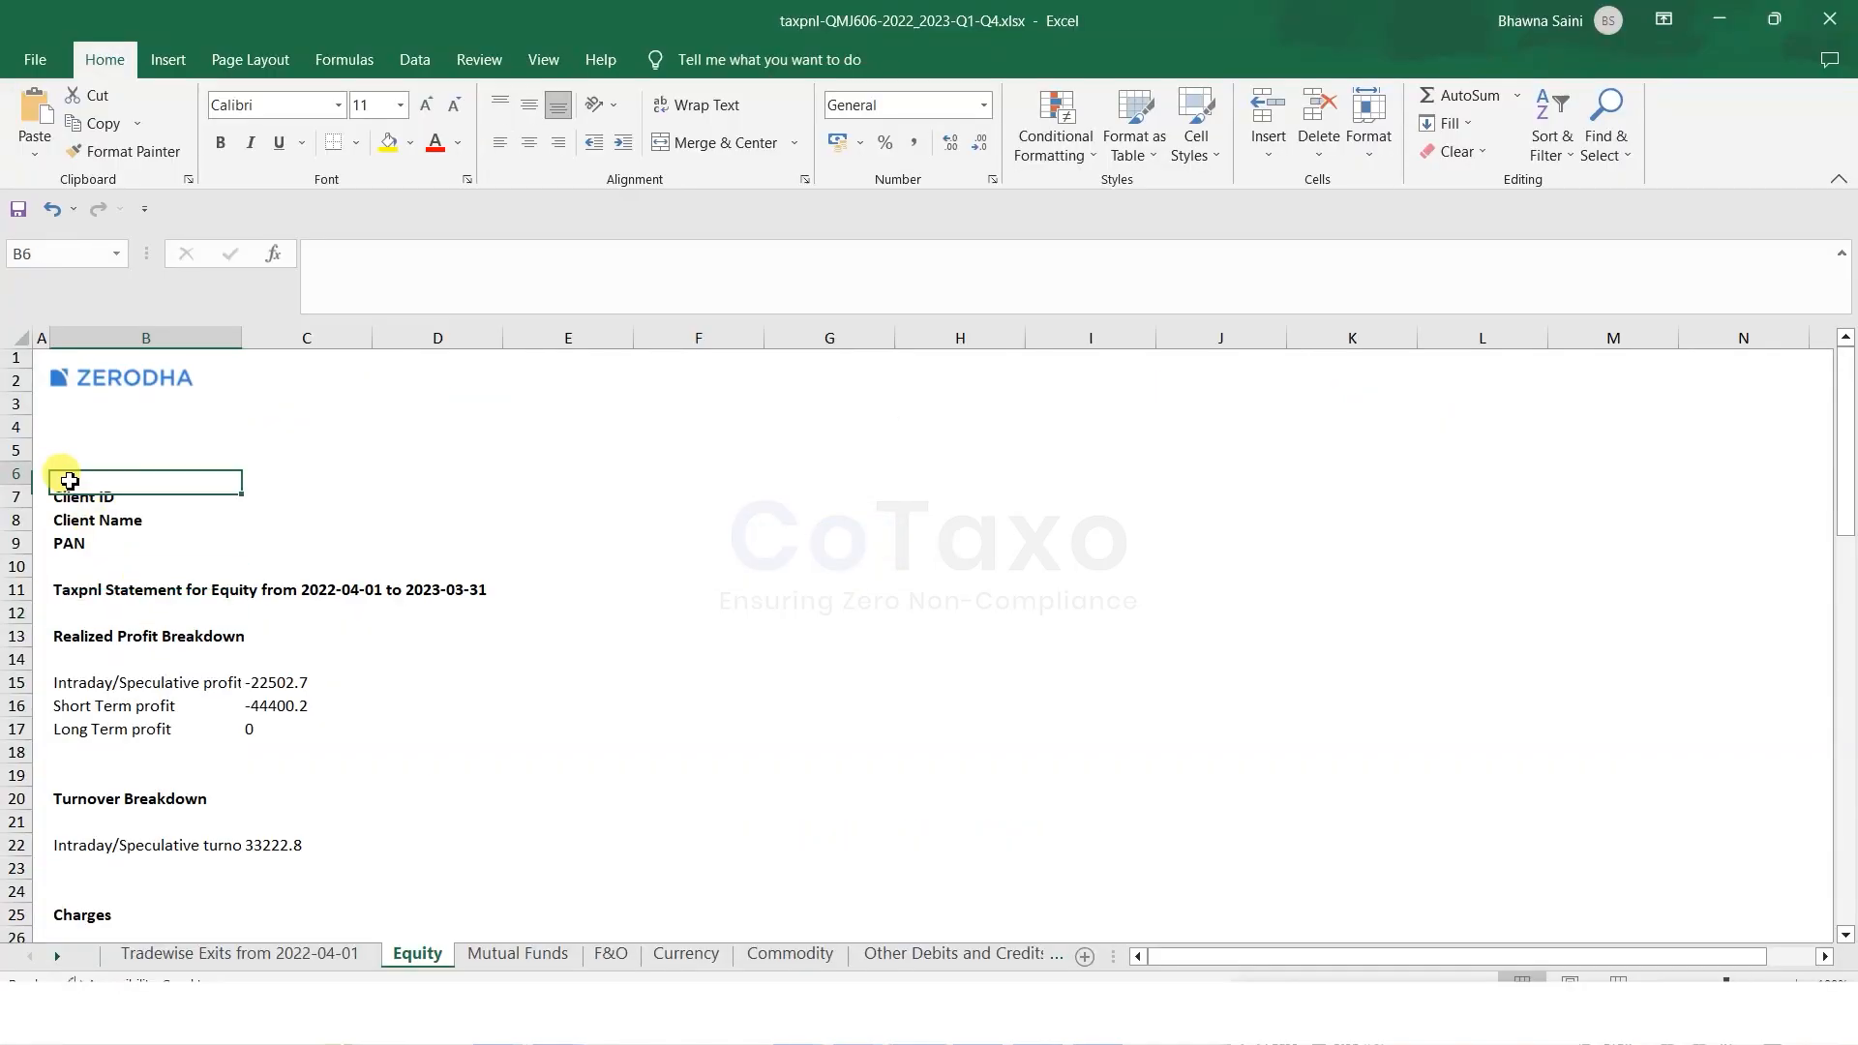
pyautogui.click(207, 513)
pyautogui.click(249, 662)
pyautogui.click(158, 675)
pyautogui.click(288, 683)
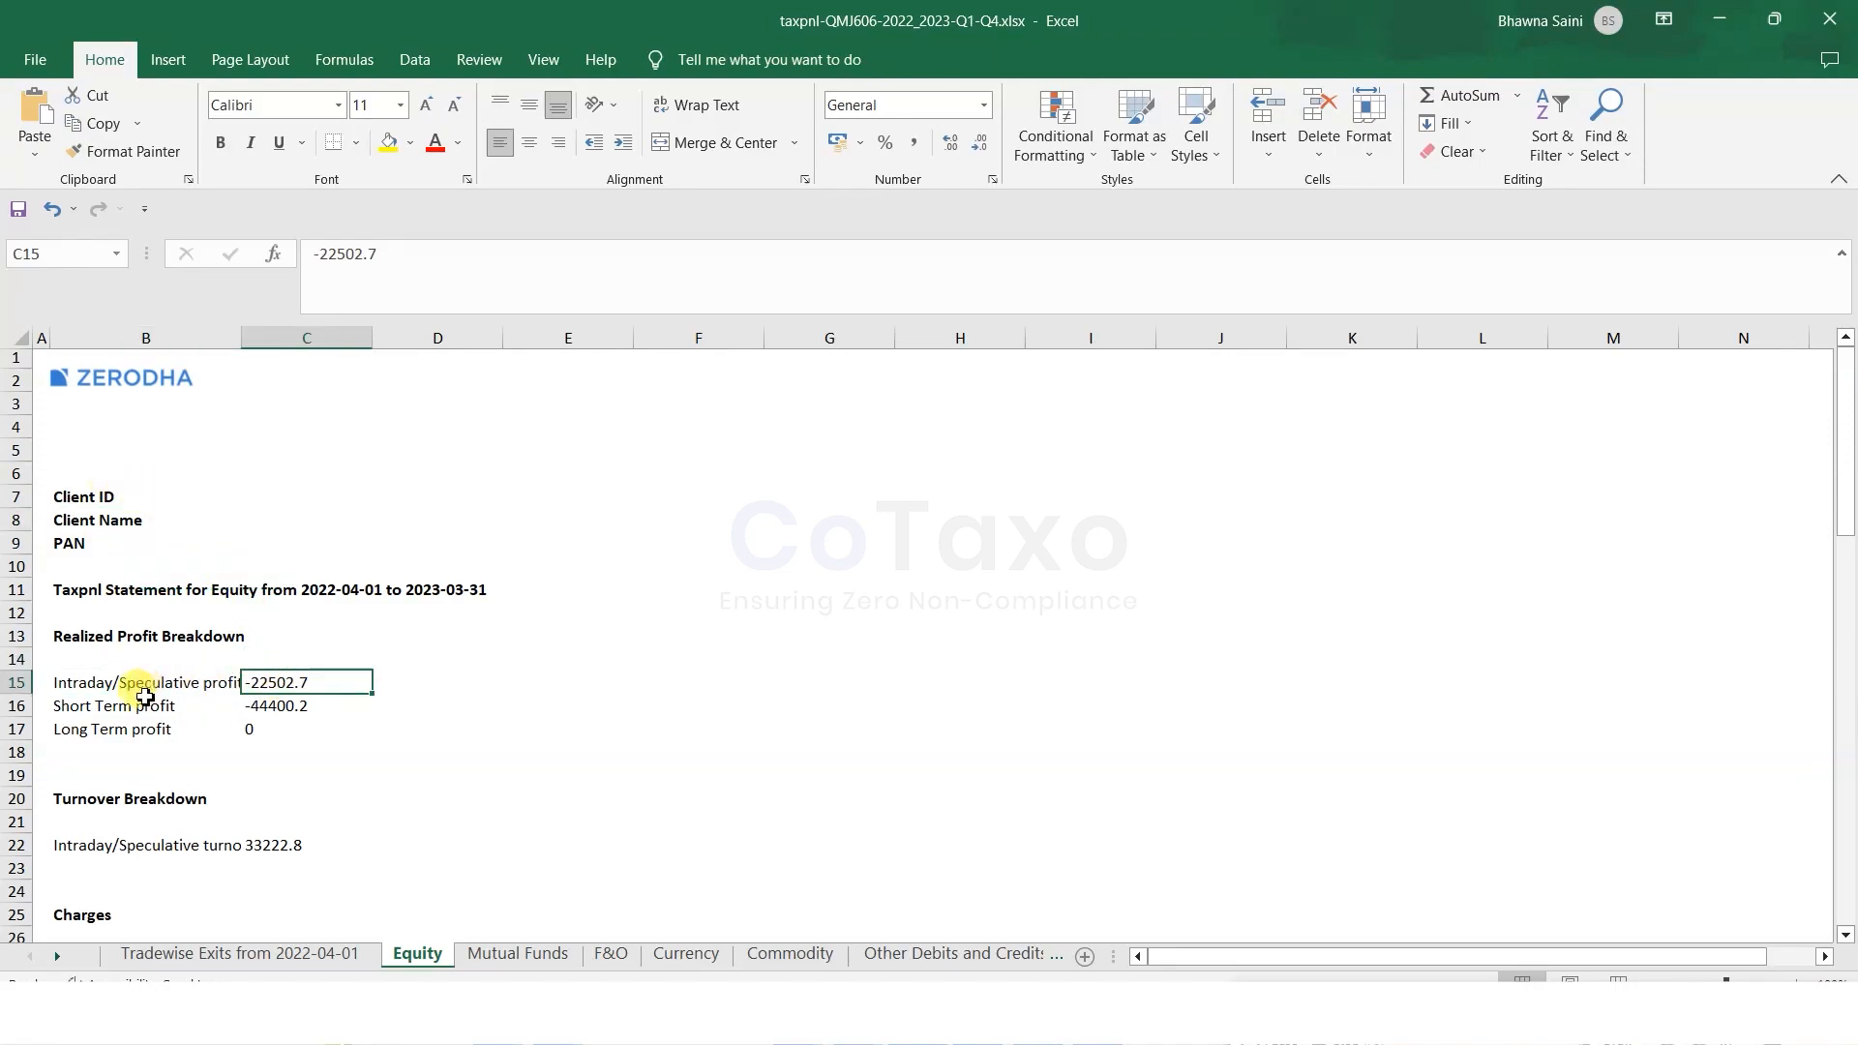
pyautogui.click(184, 705)
pyautogui.click(280, 709)
pyautogui.click(114, 727)
pyautogui.click(251, 728)
# Mark the intraday trades' Buy, Sell and Realized P&L columns, noting FLUOROCHEM's 445627 sell value.
pyautogui.scroll(-4, 426, 672)
pyautogui.scroll(-6, 430, 675)
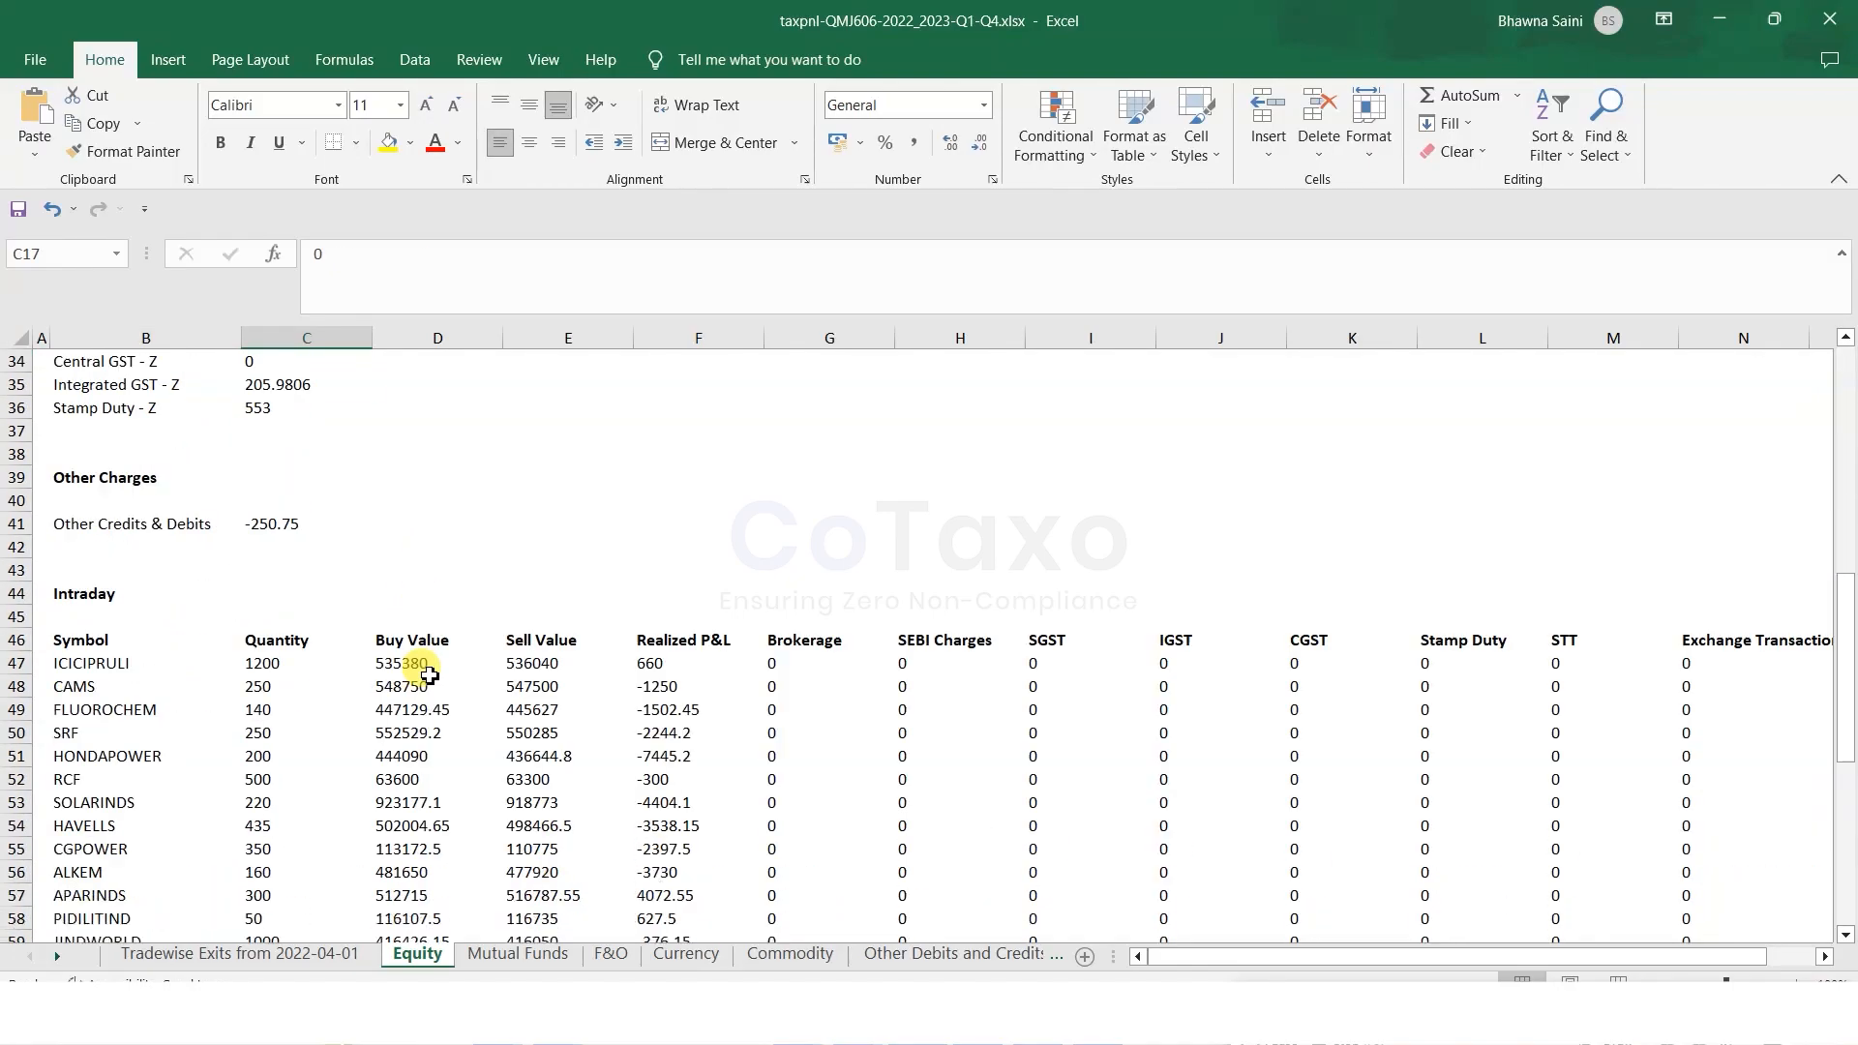
pyautogui.scroll(-1, 429, 675)
pyautogui.moveTo(412, 594); pyautogui.dragTo(416, 868)
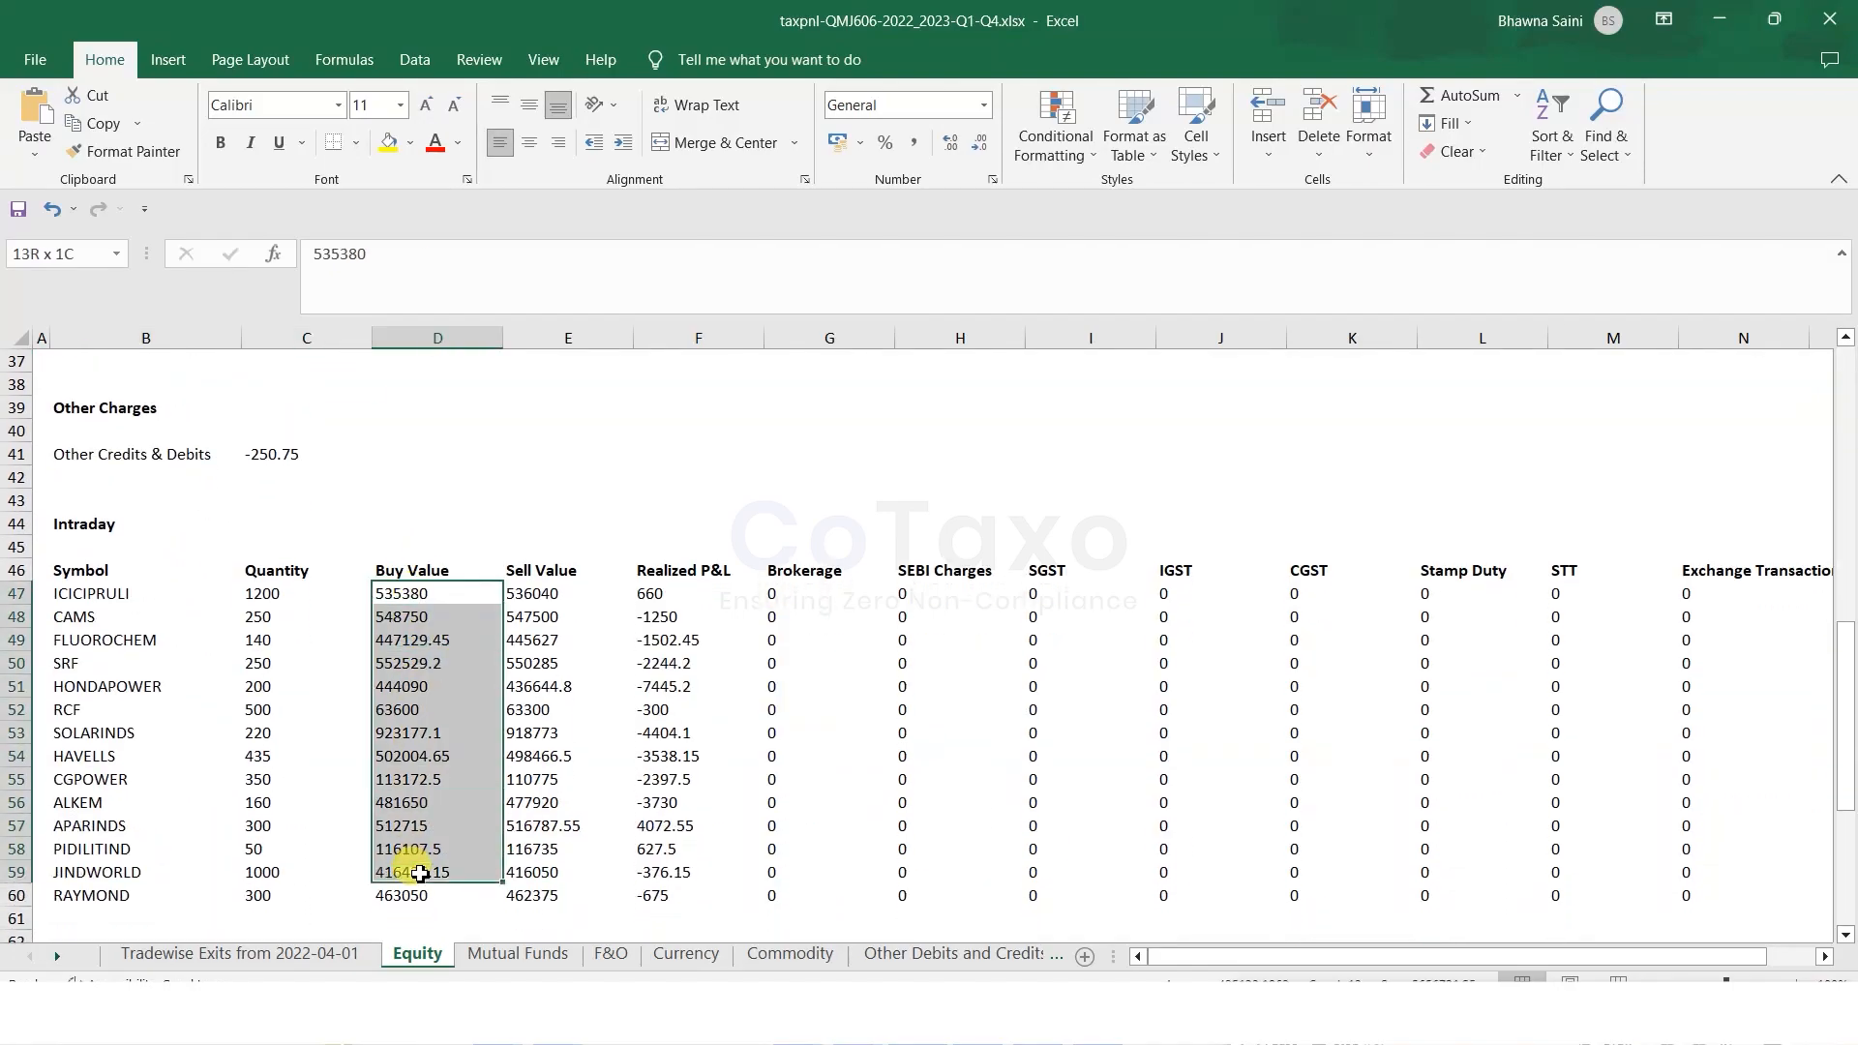
pyautogui.moveTo(519, 595); pyautogui.dragTo(542, 871)
pyautogui.moveTo(643, 594); pyautogui.dragTo(664, 875)
pyautogui.click(553, 641)
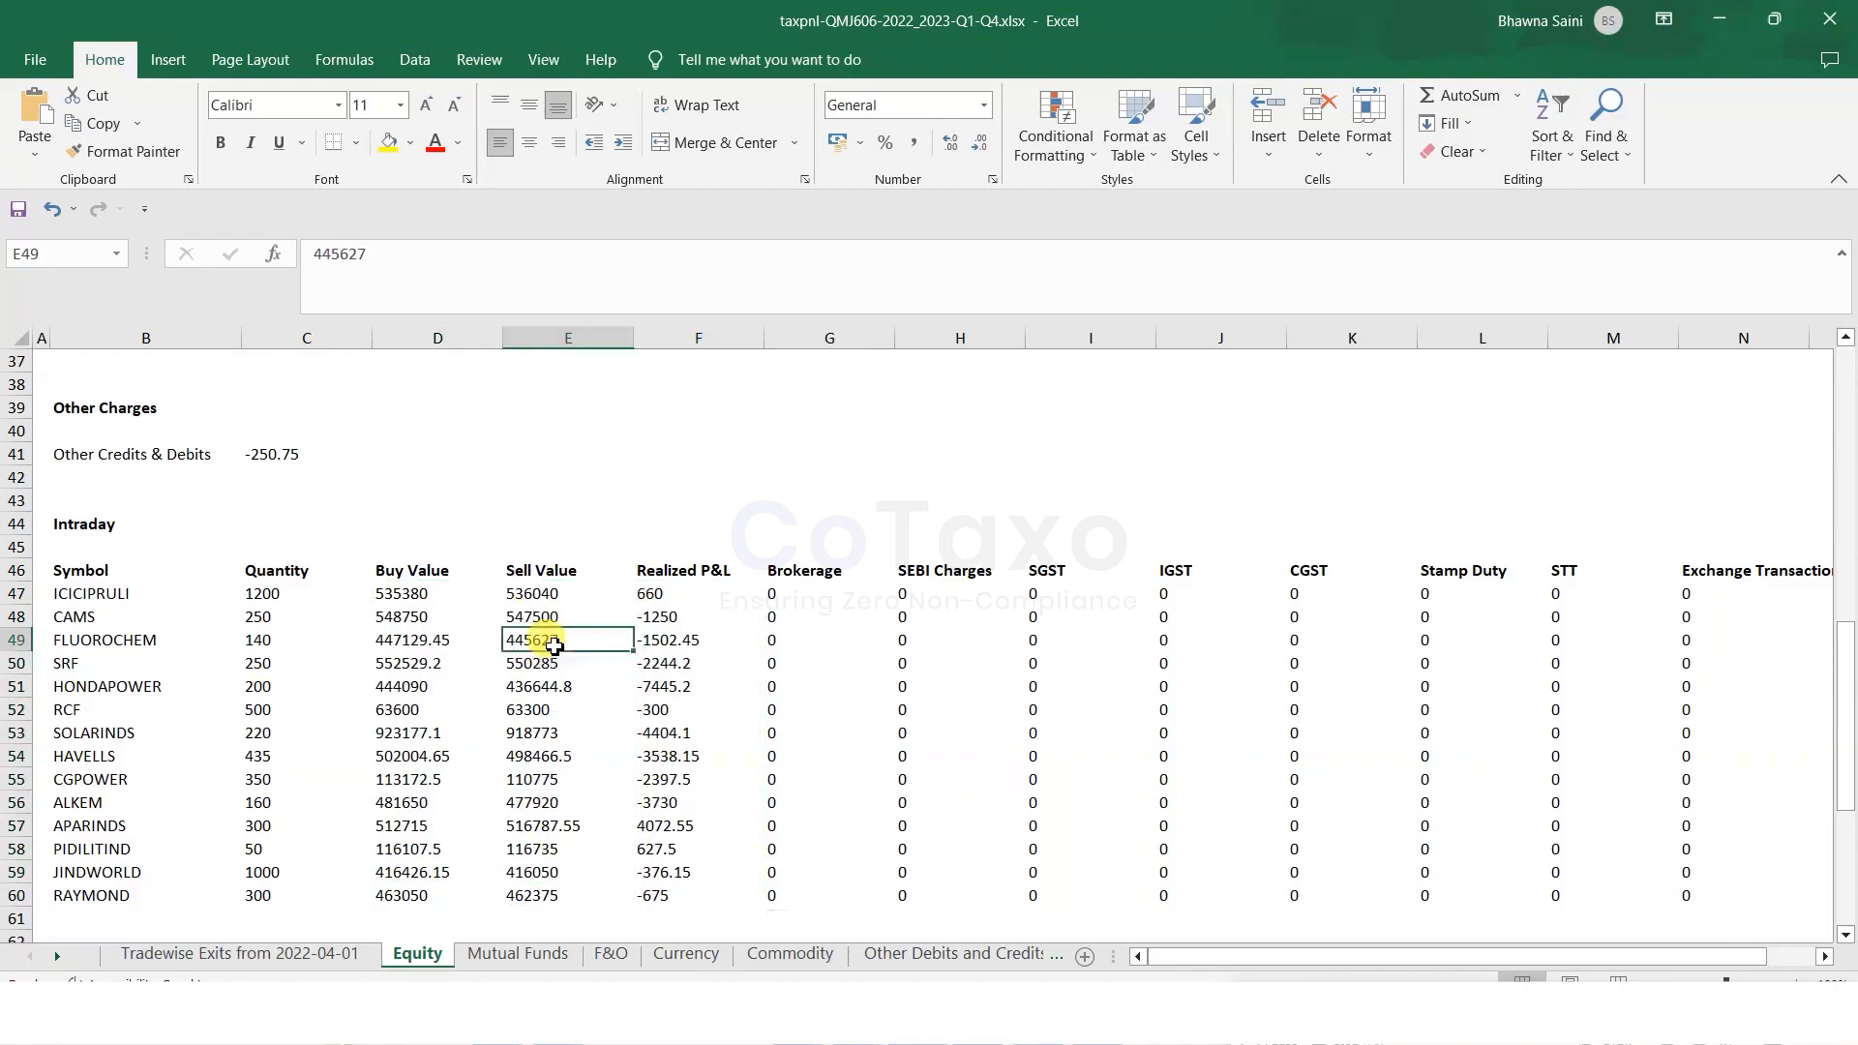
# Mark the short-term trade values and the empty Long Term Trades table, then return to the portal.
pyautogui.scroll(-8, 554, 645)
pyautogui.moveTo(407, 477); pyautogui.dragTo(781, 583)
pyautogui.click(175, 769)
pyautogui.moveTo(62, 709); pyautogui.dragTo(1676, 797)
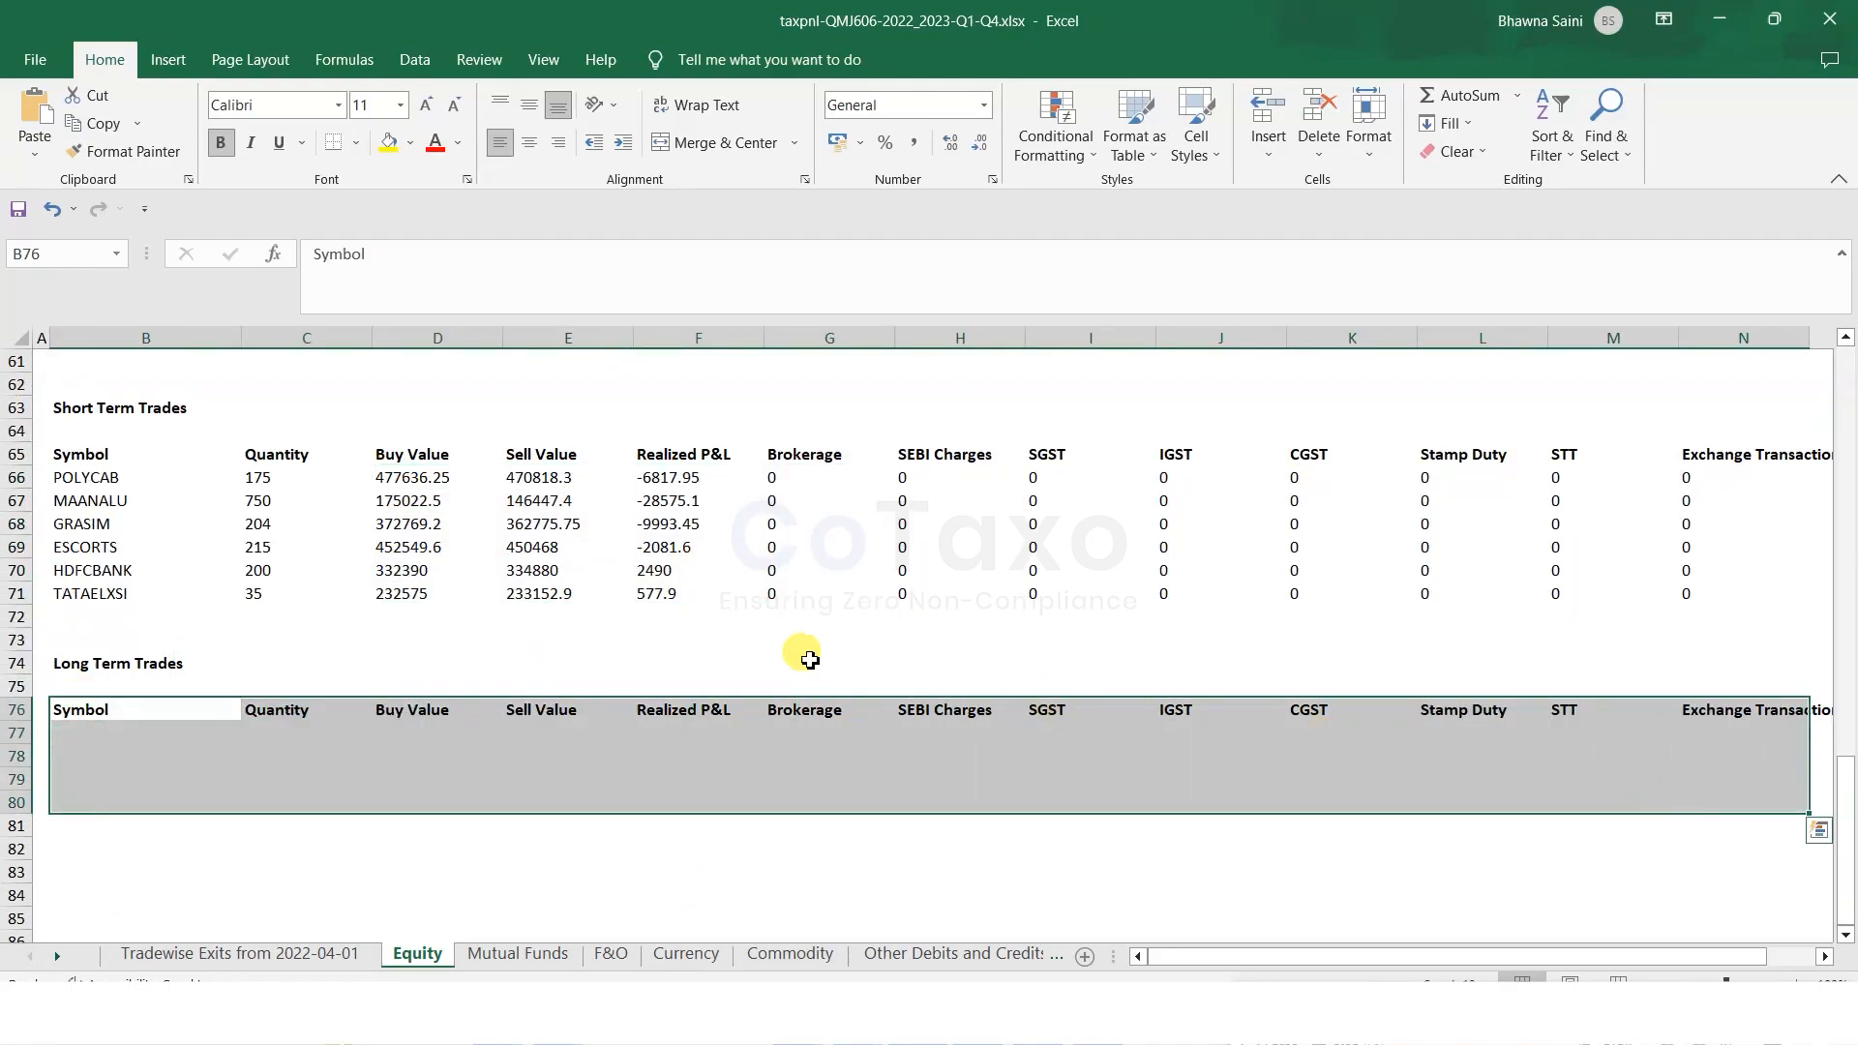
pyautogui.hotkey('alt', 'Tab')
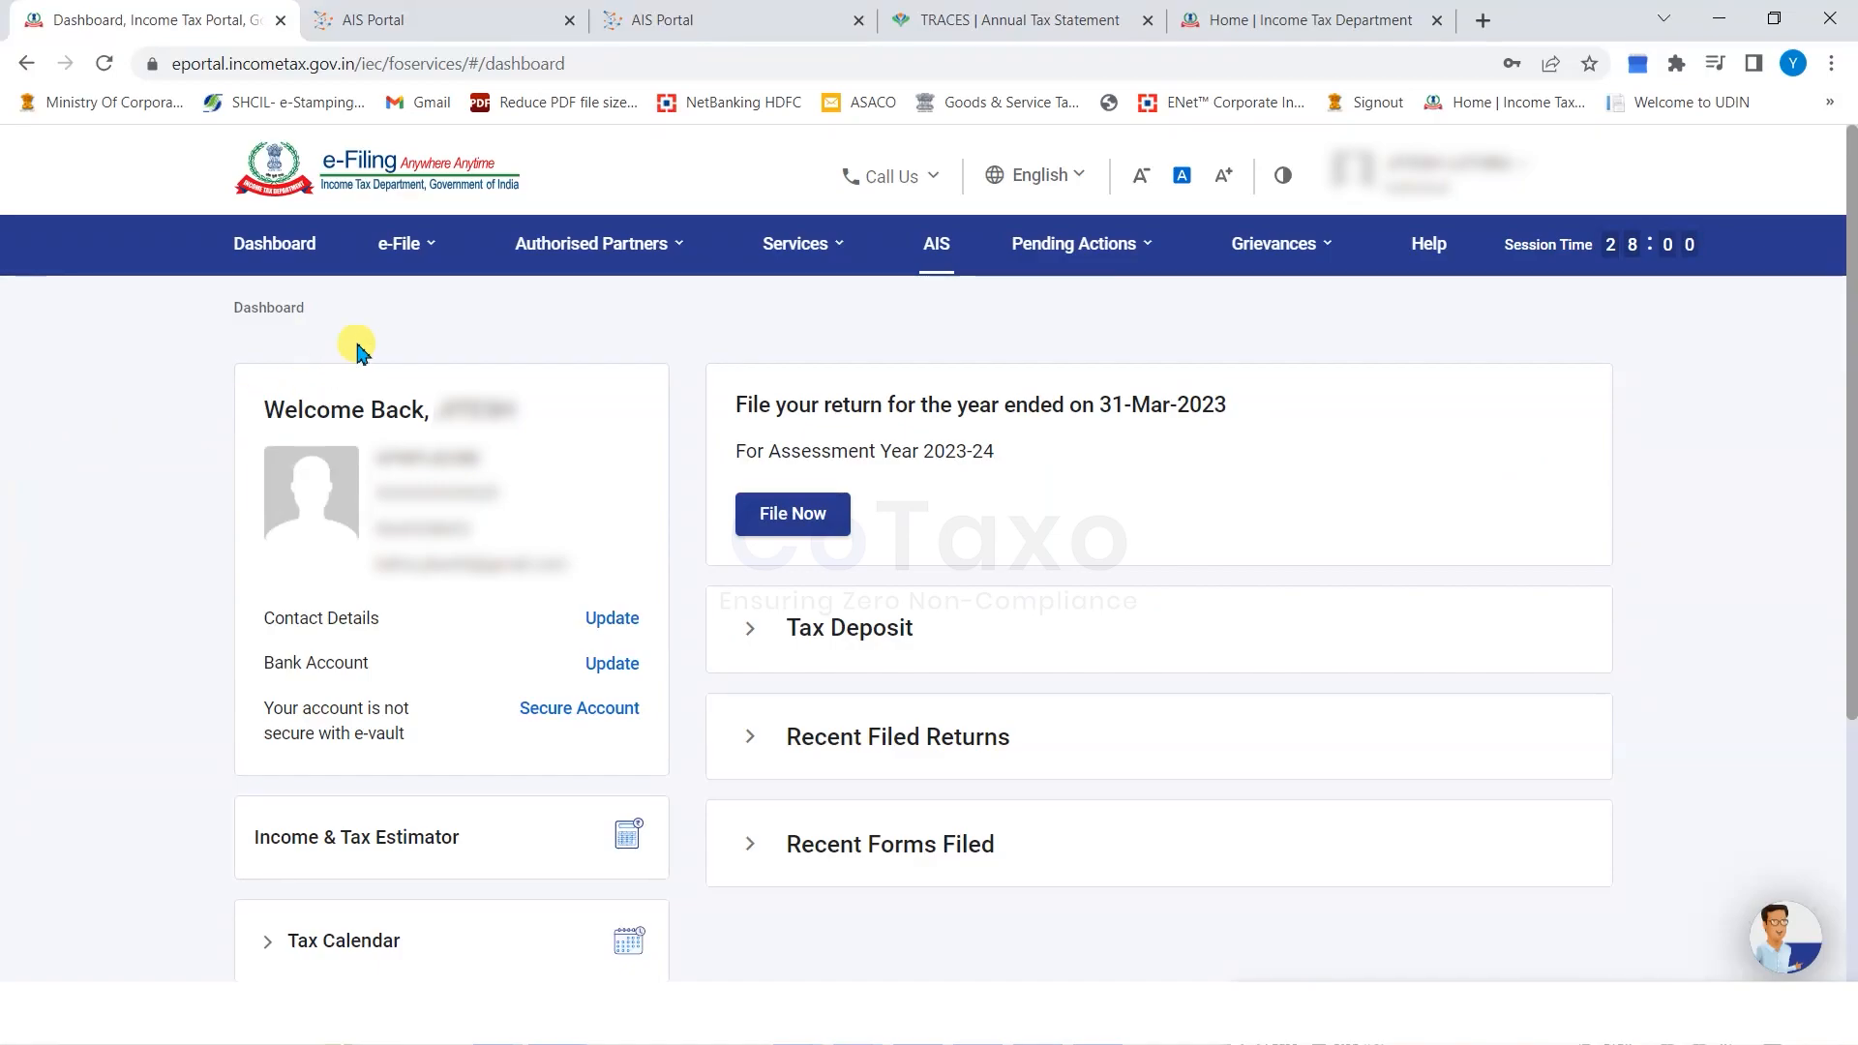
# Start filing an income tax return for AY 2023-24 in online mode.
pyautogui.click(401, 250)
pyautogui.moveTo(433, 308)
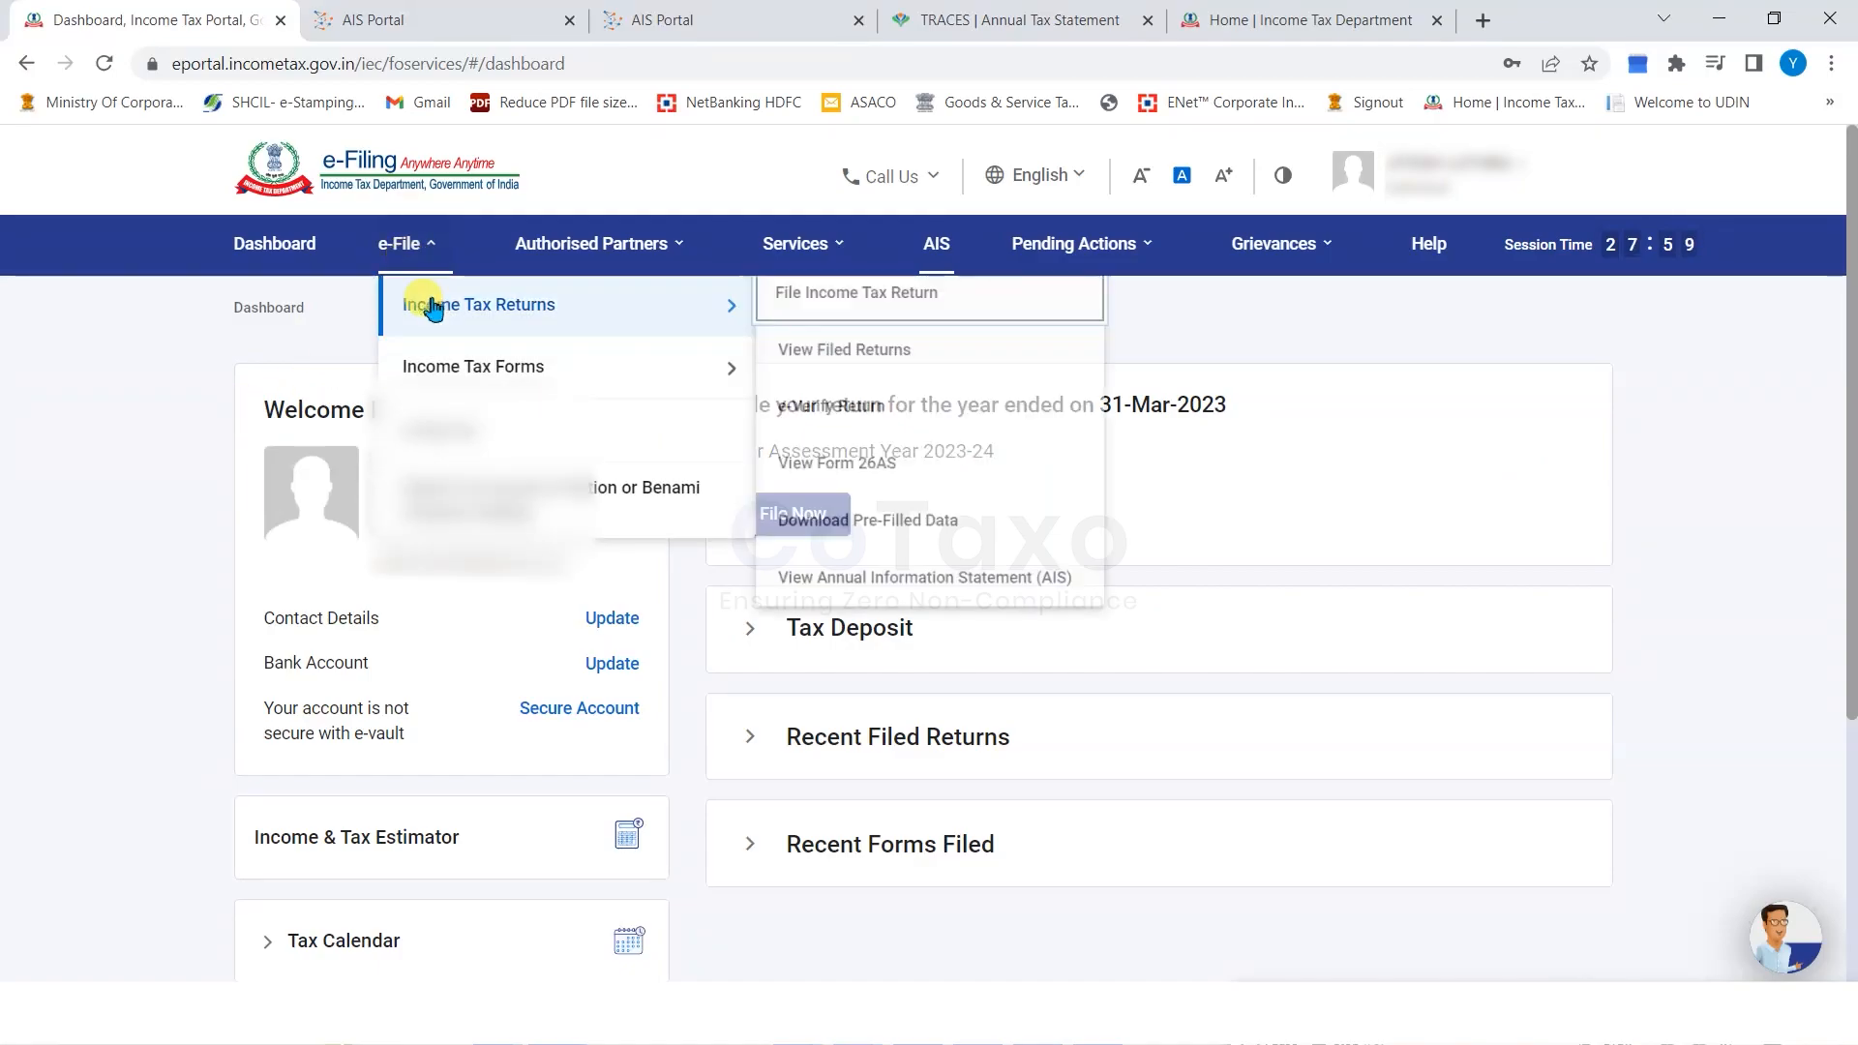
pyautogui.click(830, 306)
pyautogui.click(410, 547)
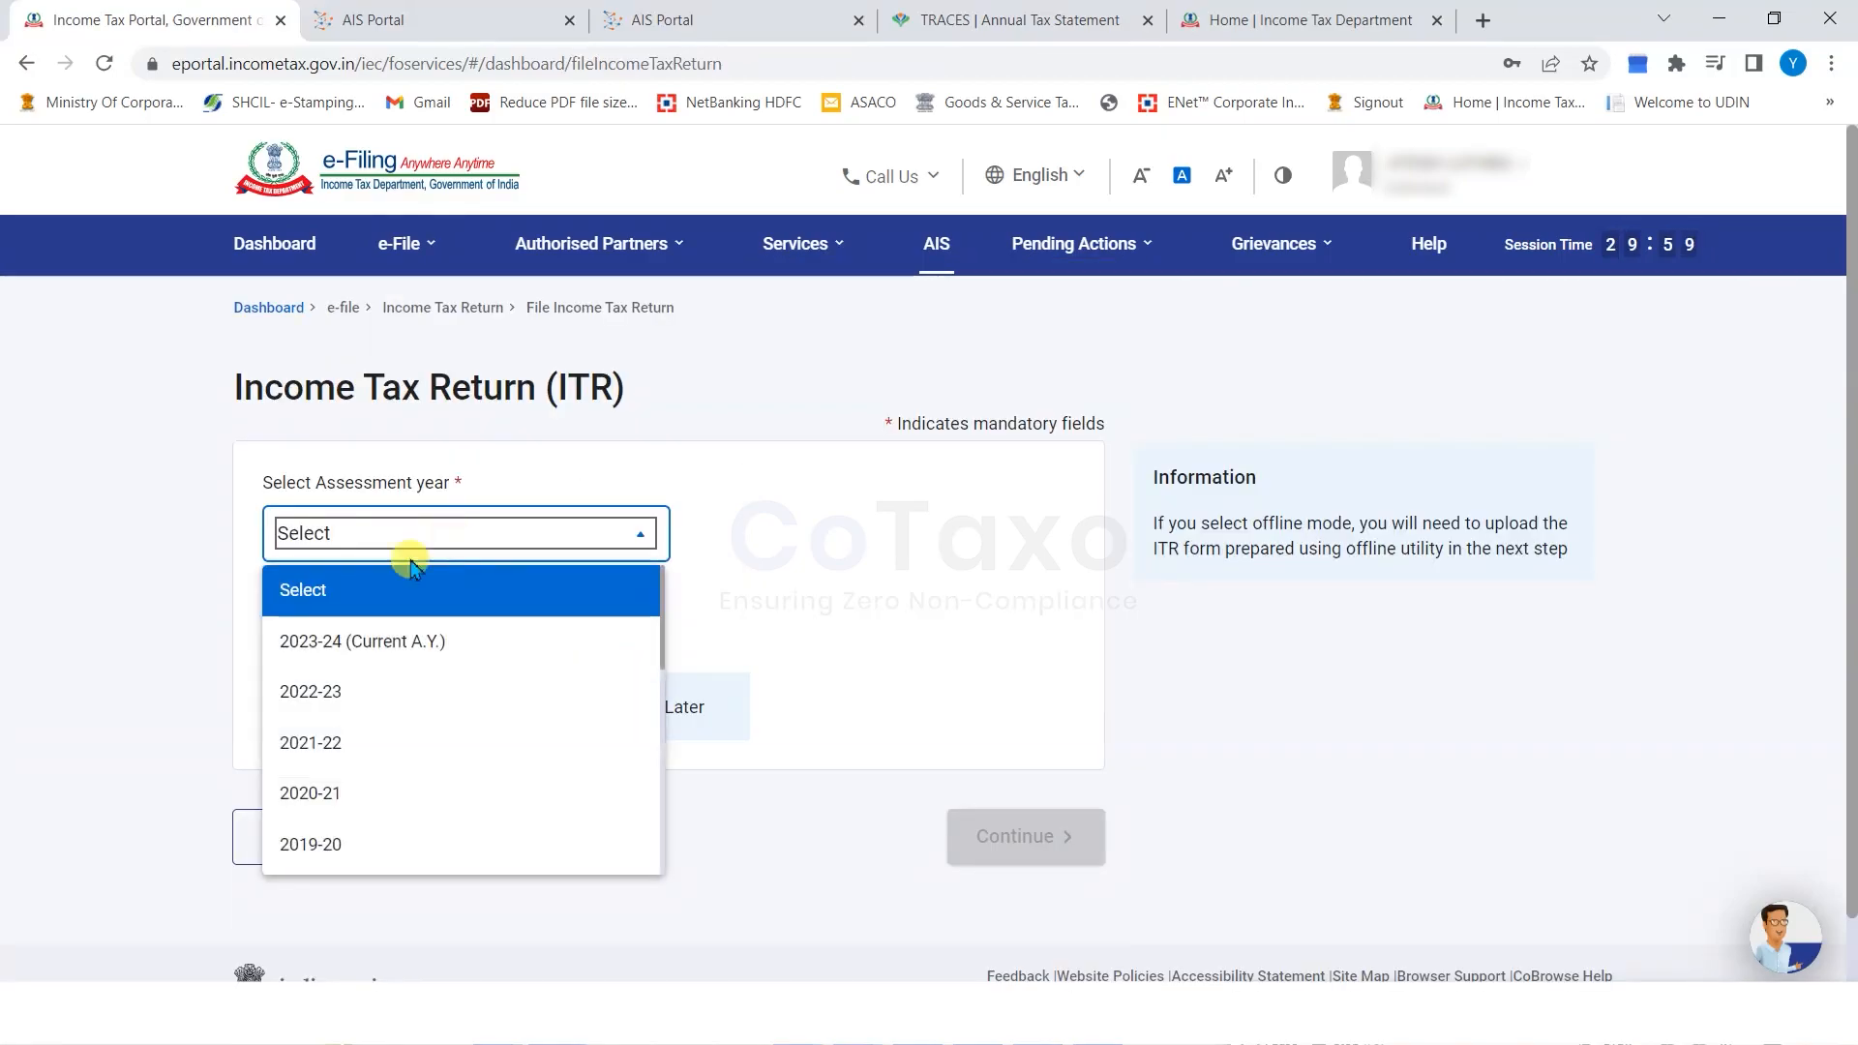
pyautogui.click(378, 627)
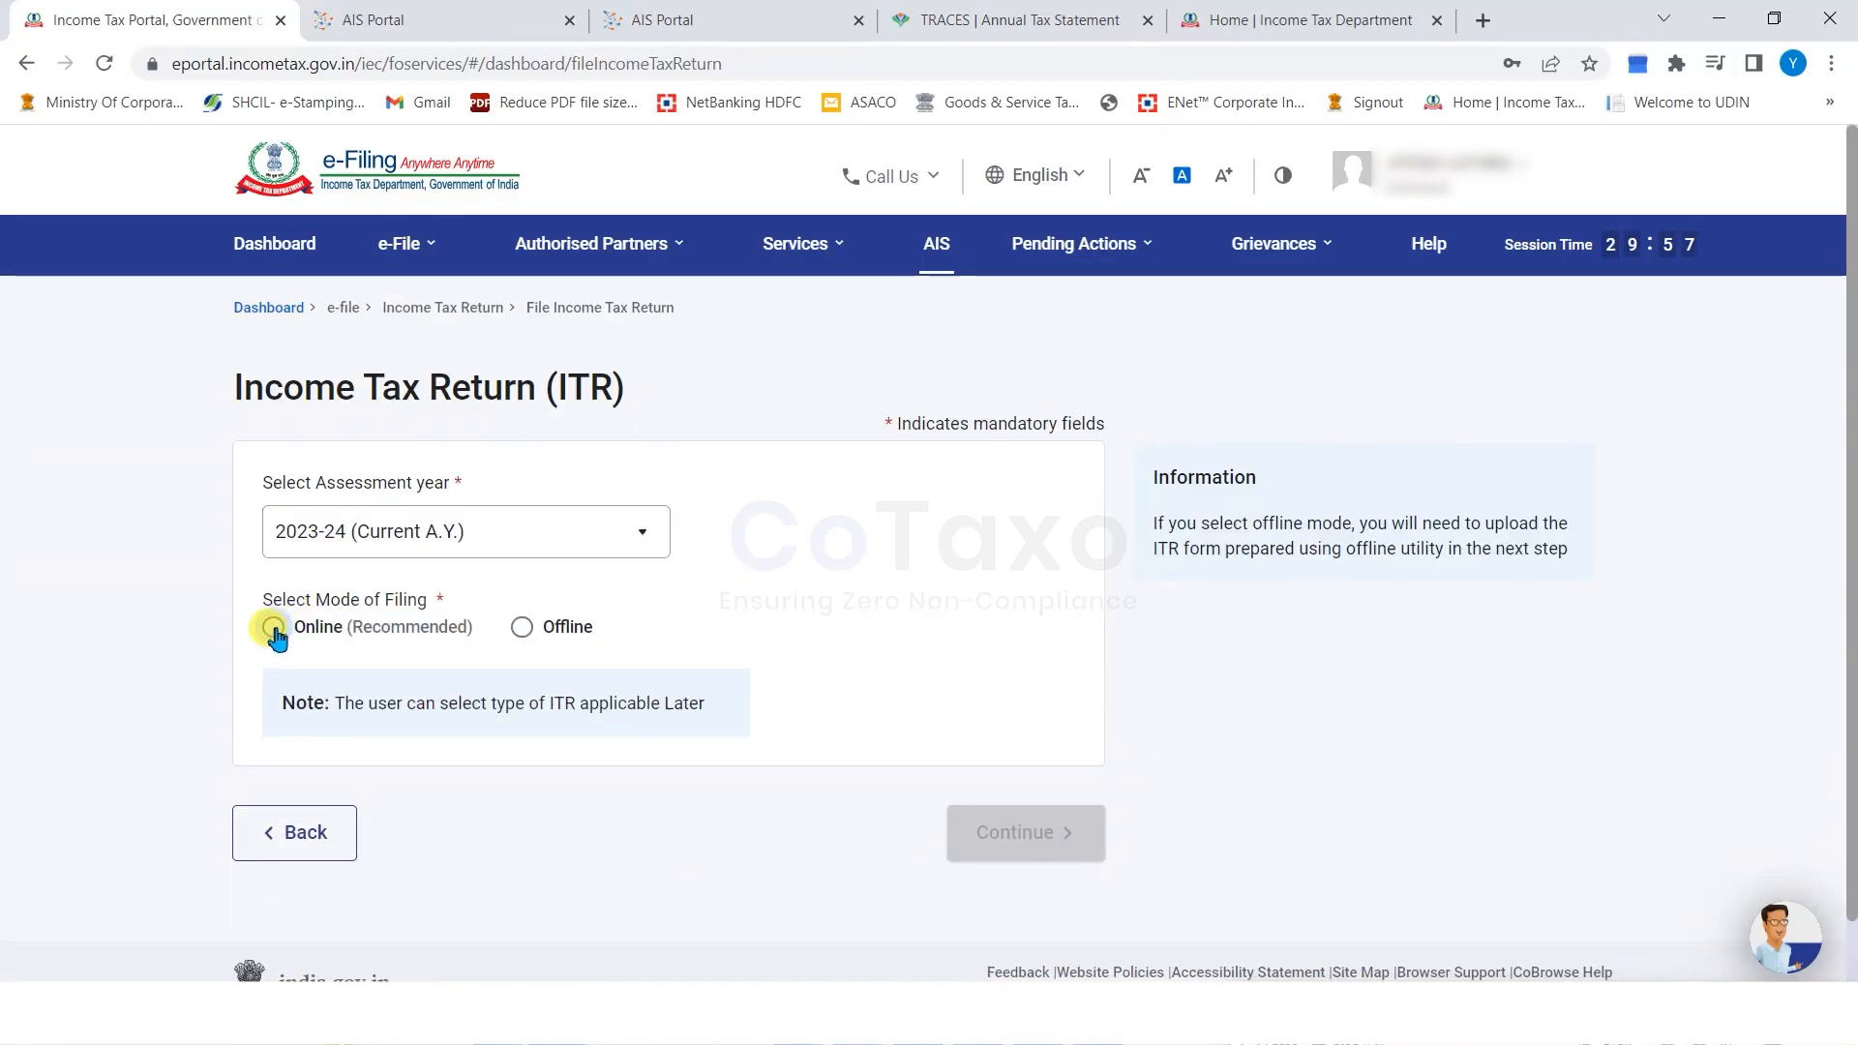
pyautogui.click(274, 627)
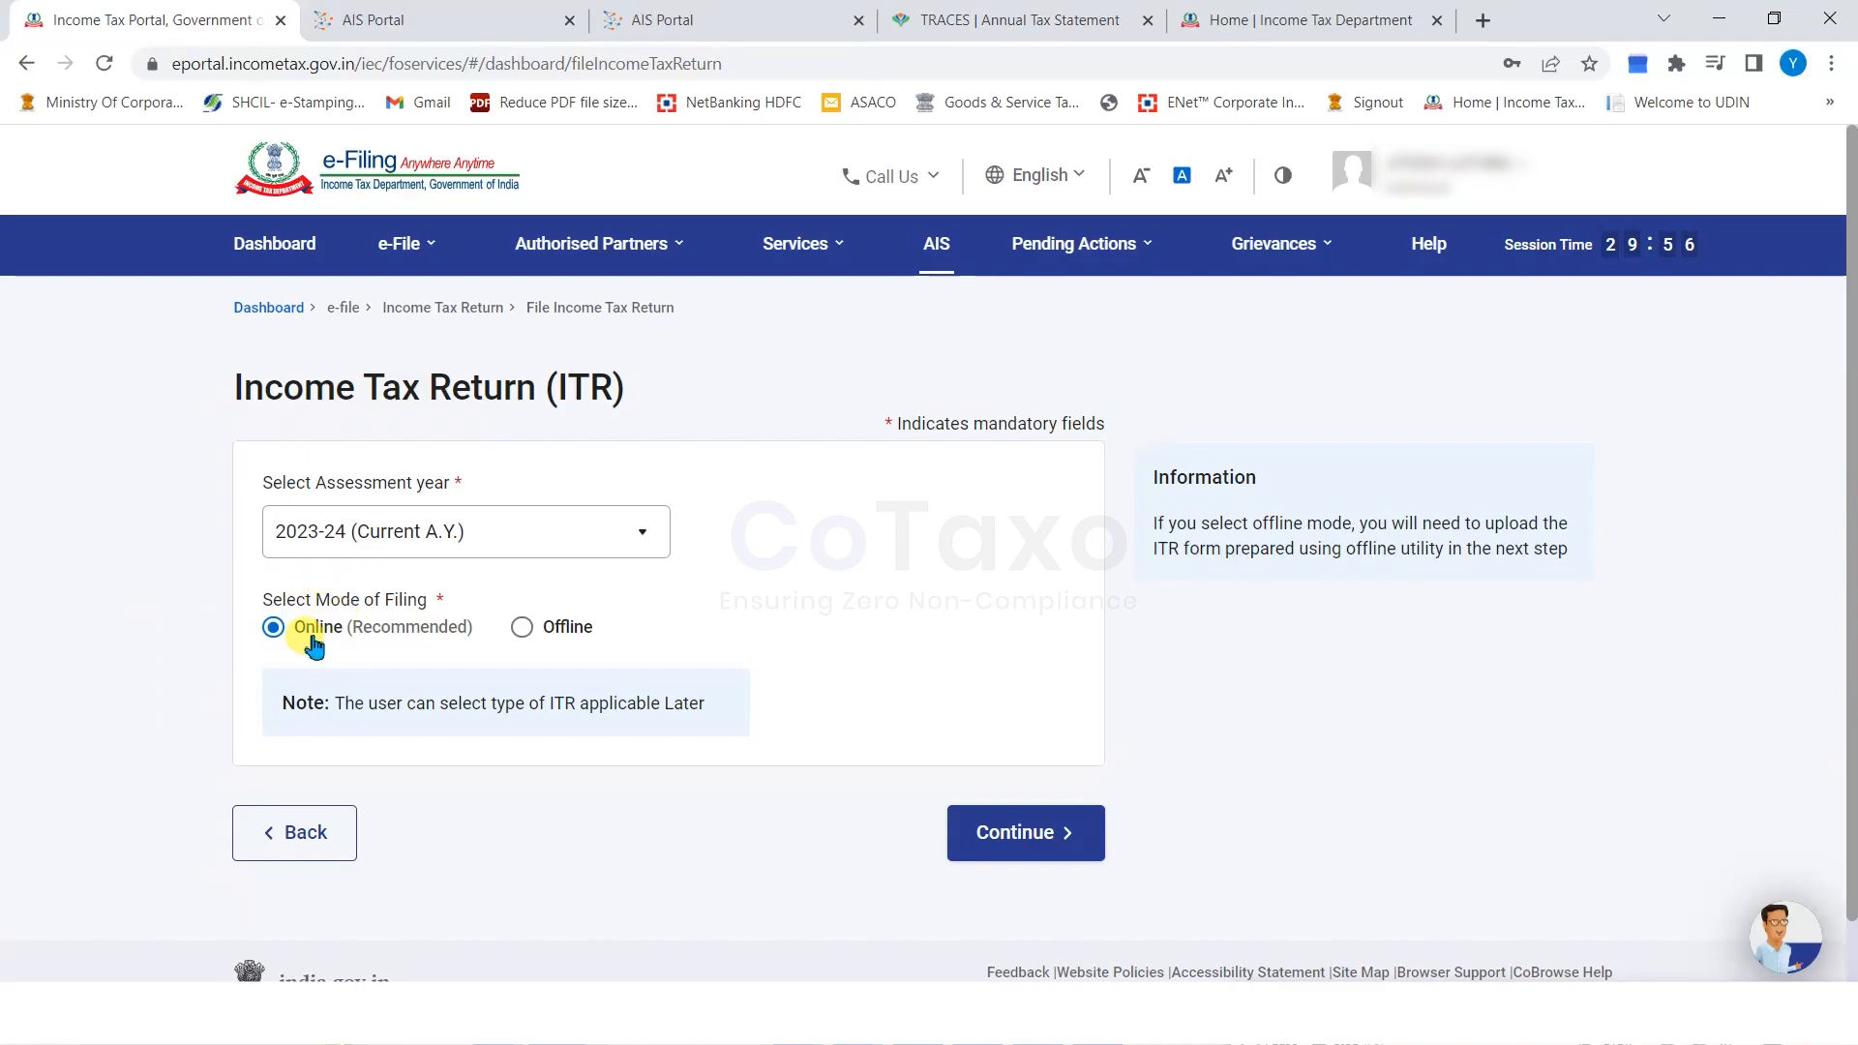
pyautogui.click(1021, 832)
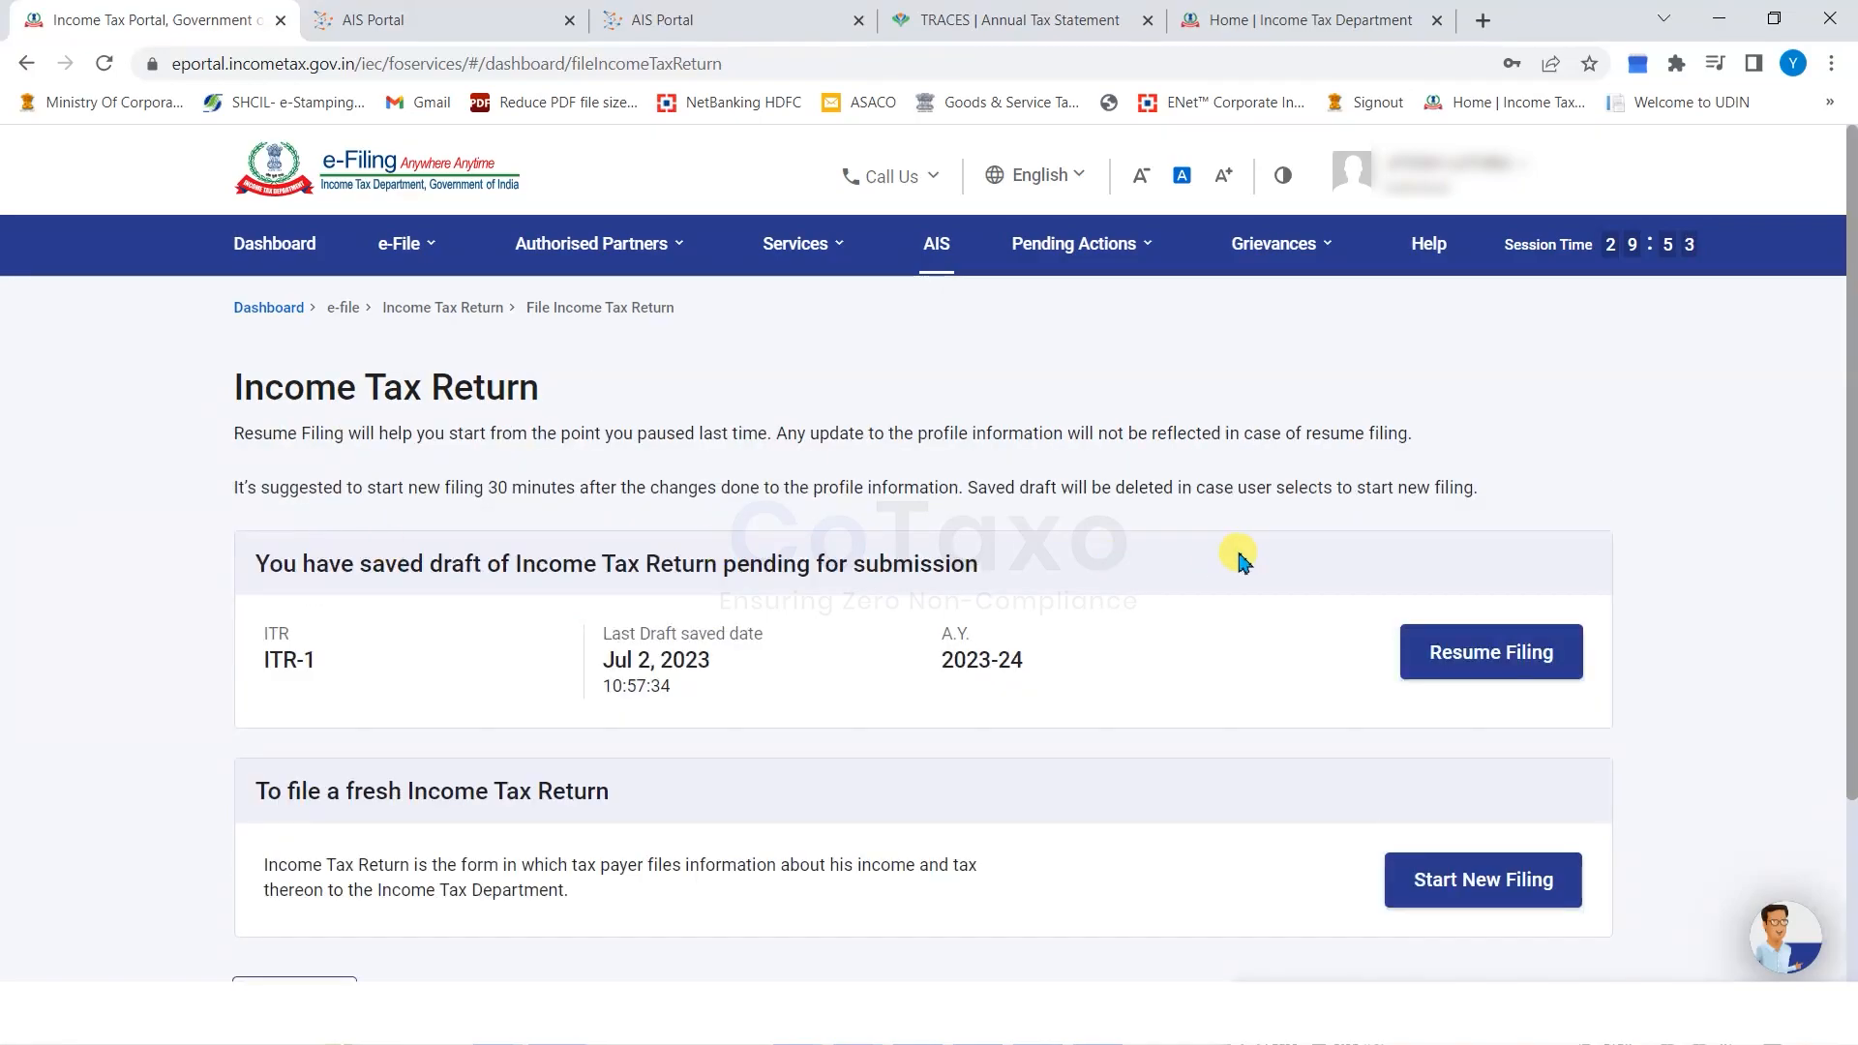
# Start a new filing as an Individual and proceed with form ITR-2.
pyautogui.scroll(-2, 1348, 726)
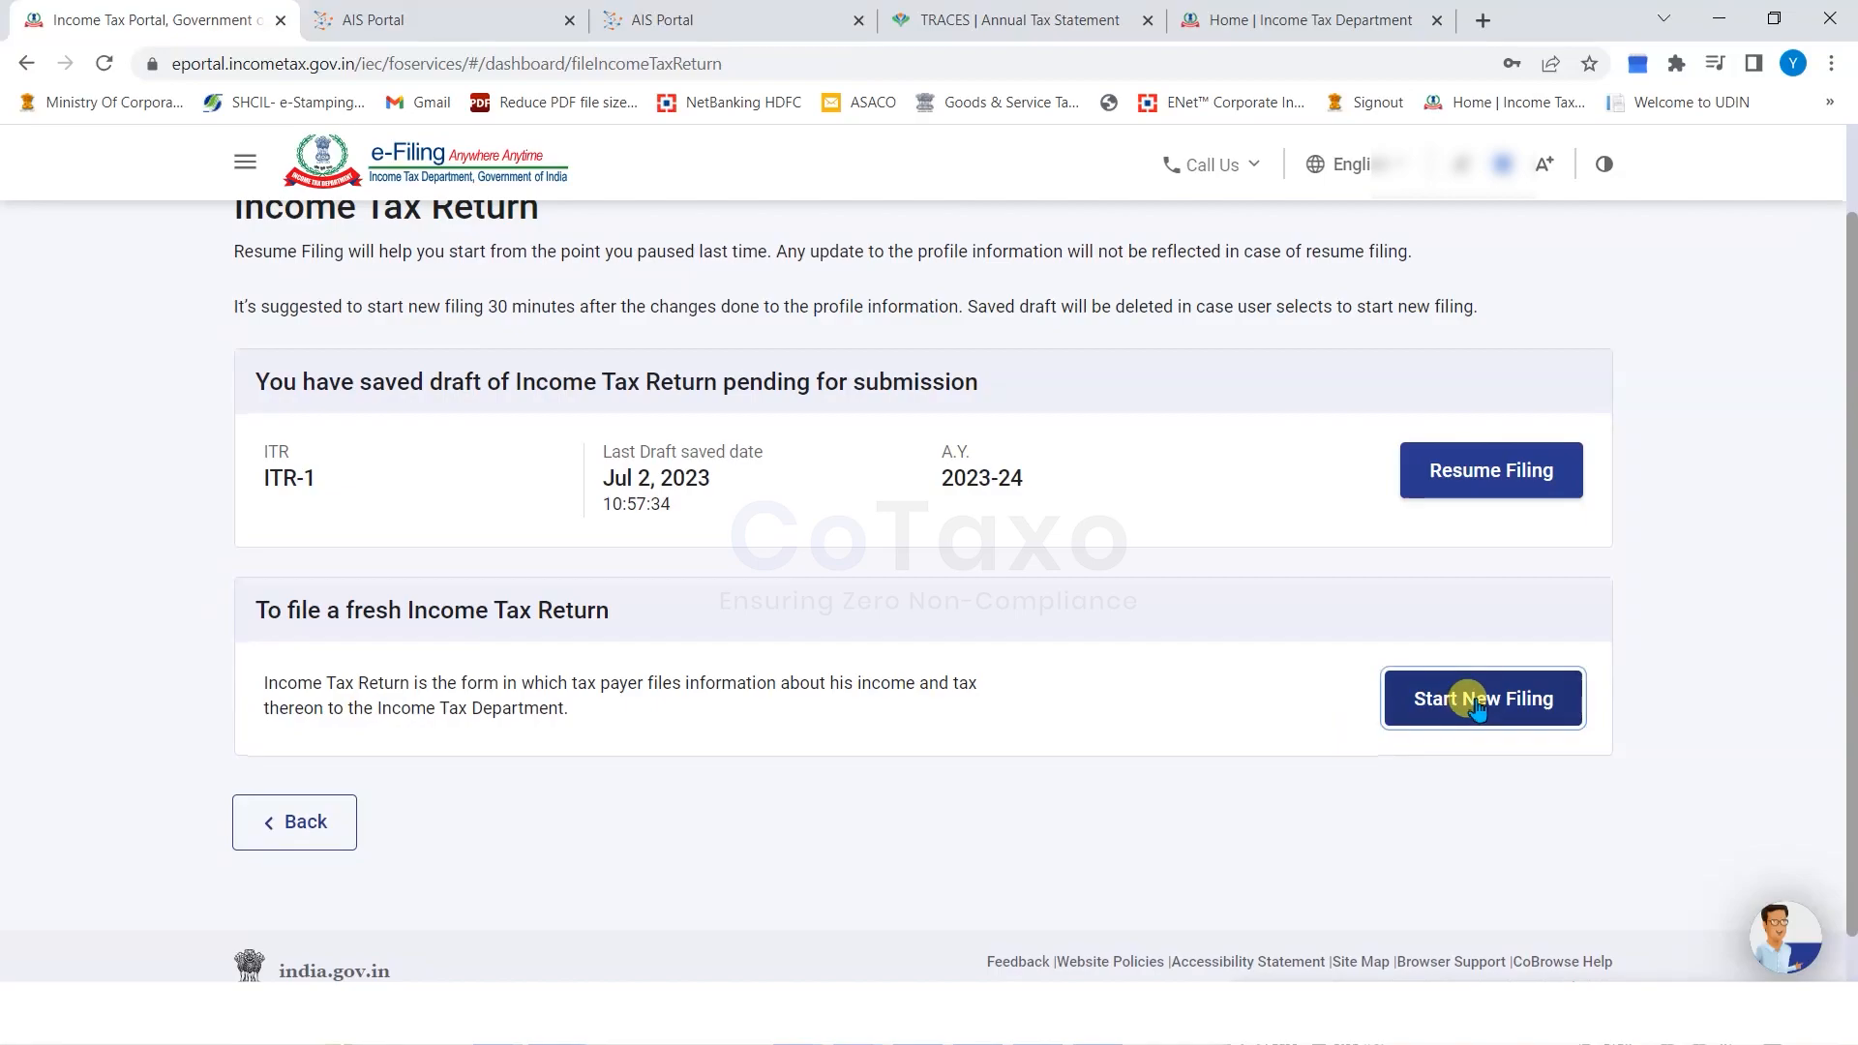
pyautogui.click(1348, 696)
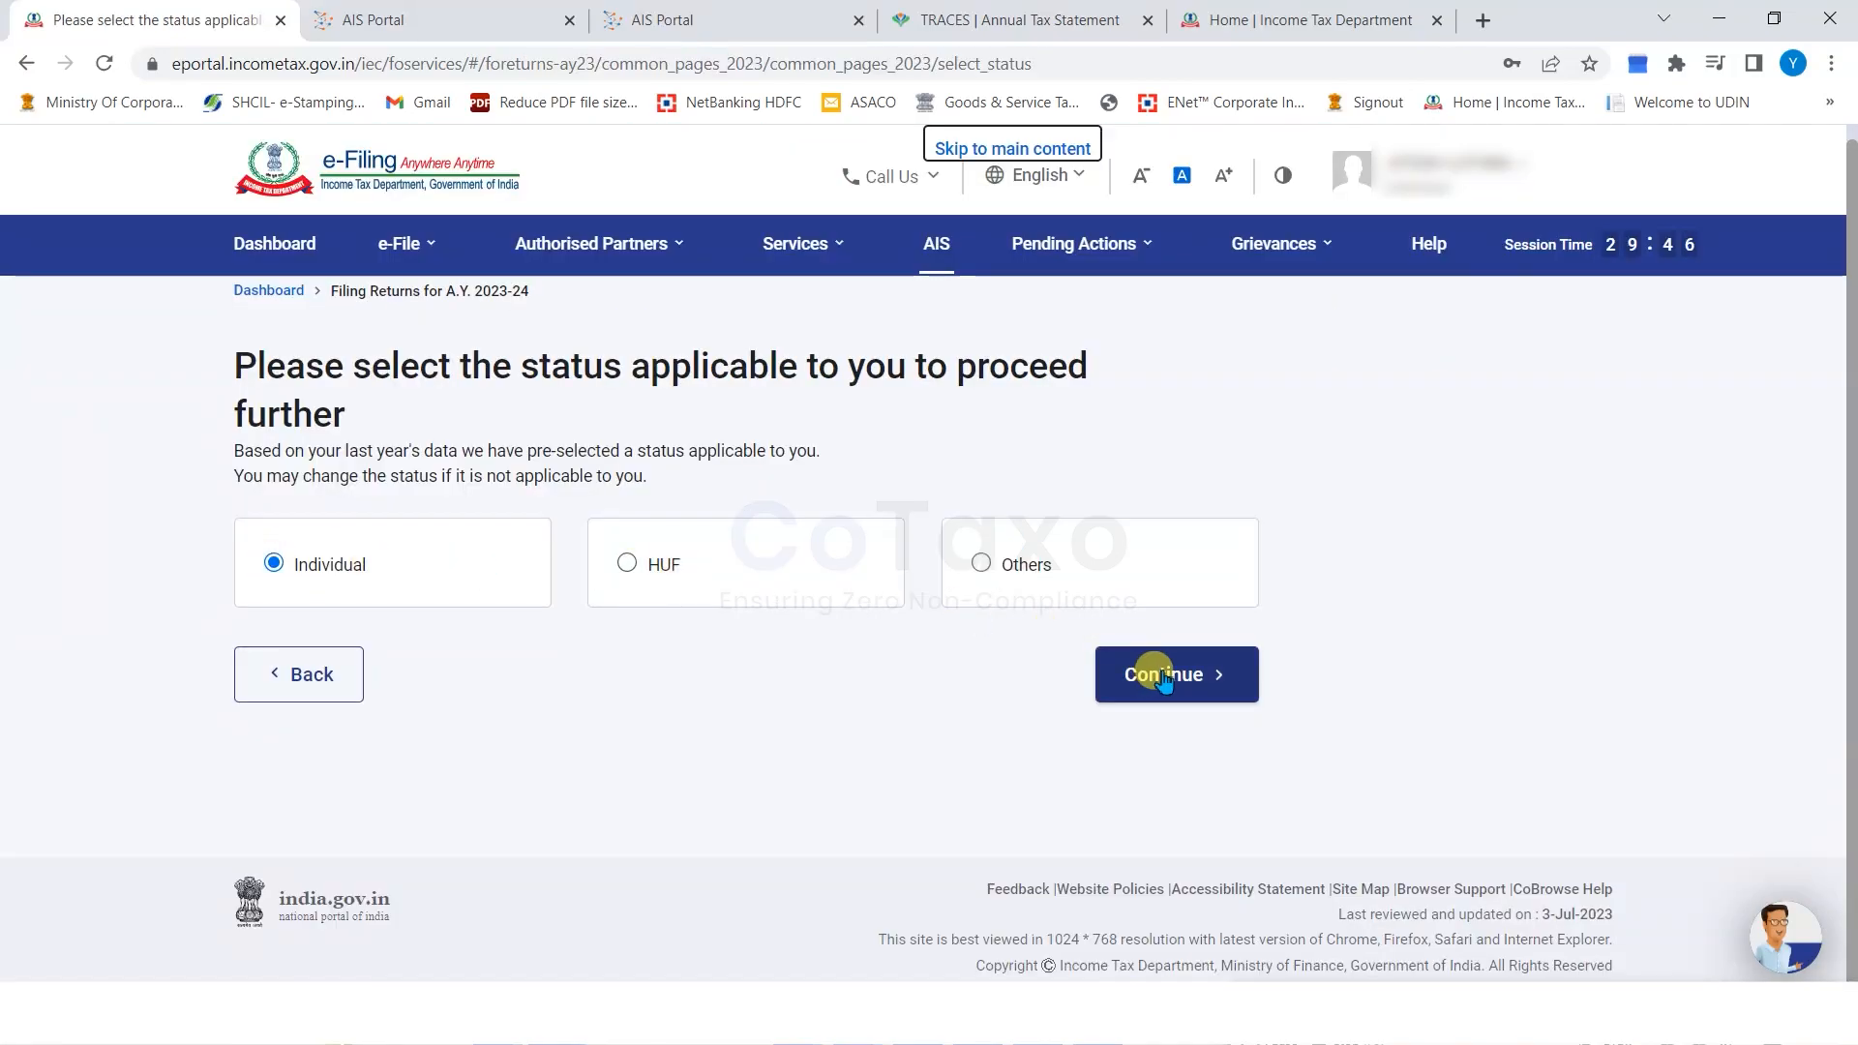
pyautogui.click(1159, 674)
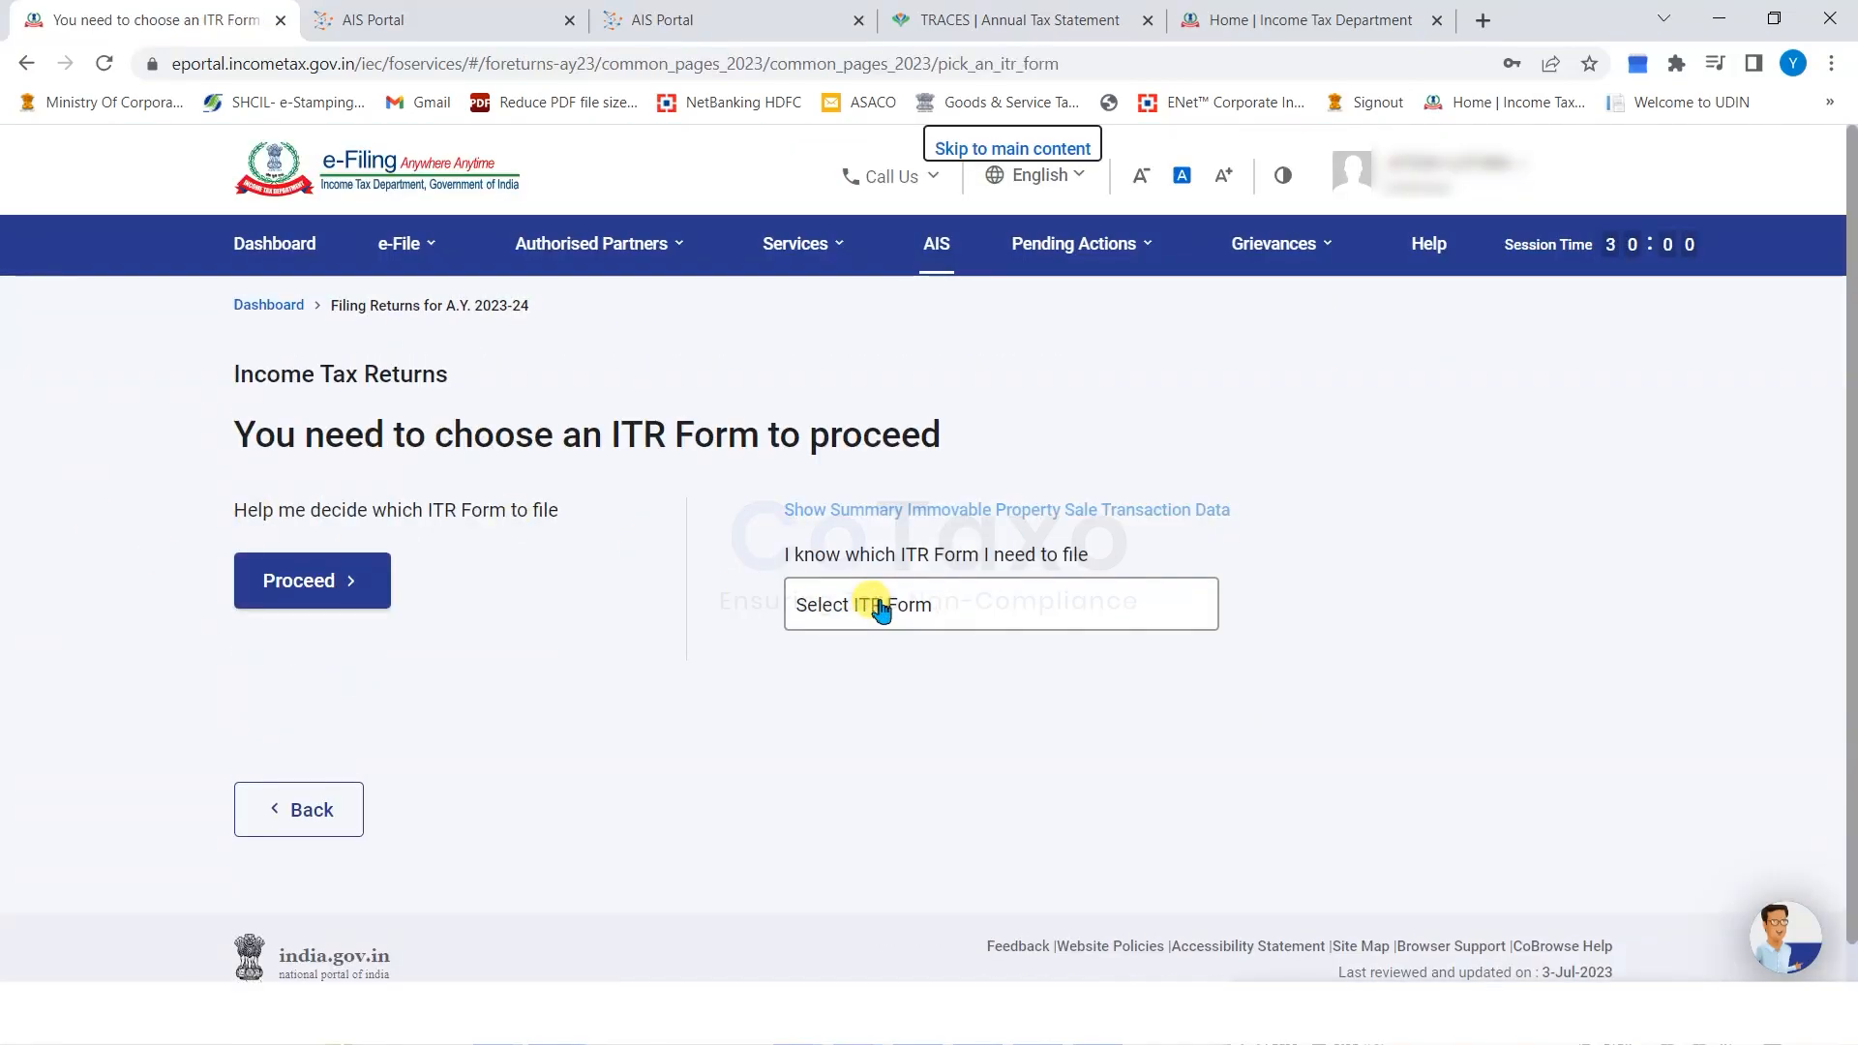
pyautogui.click(921, 612)
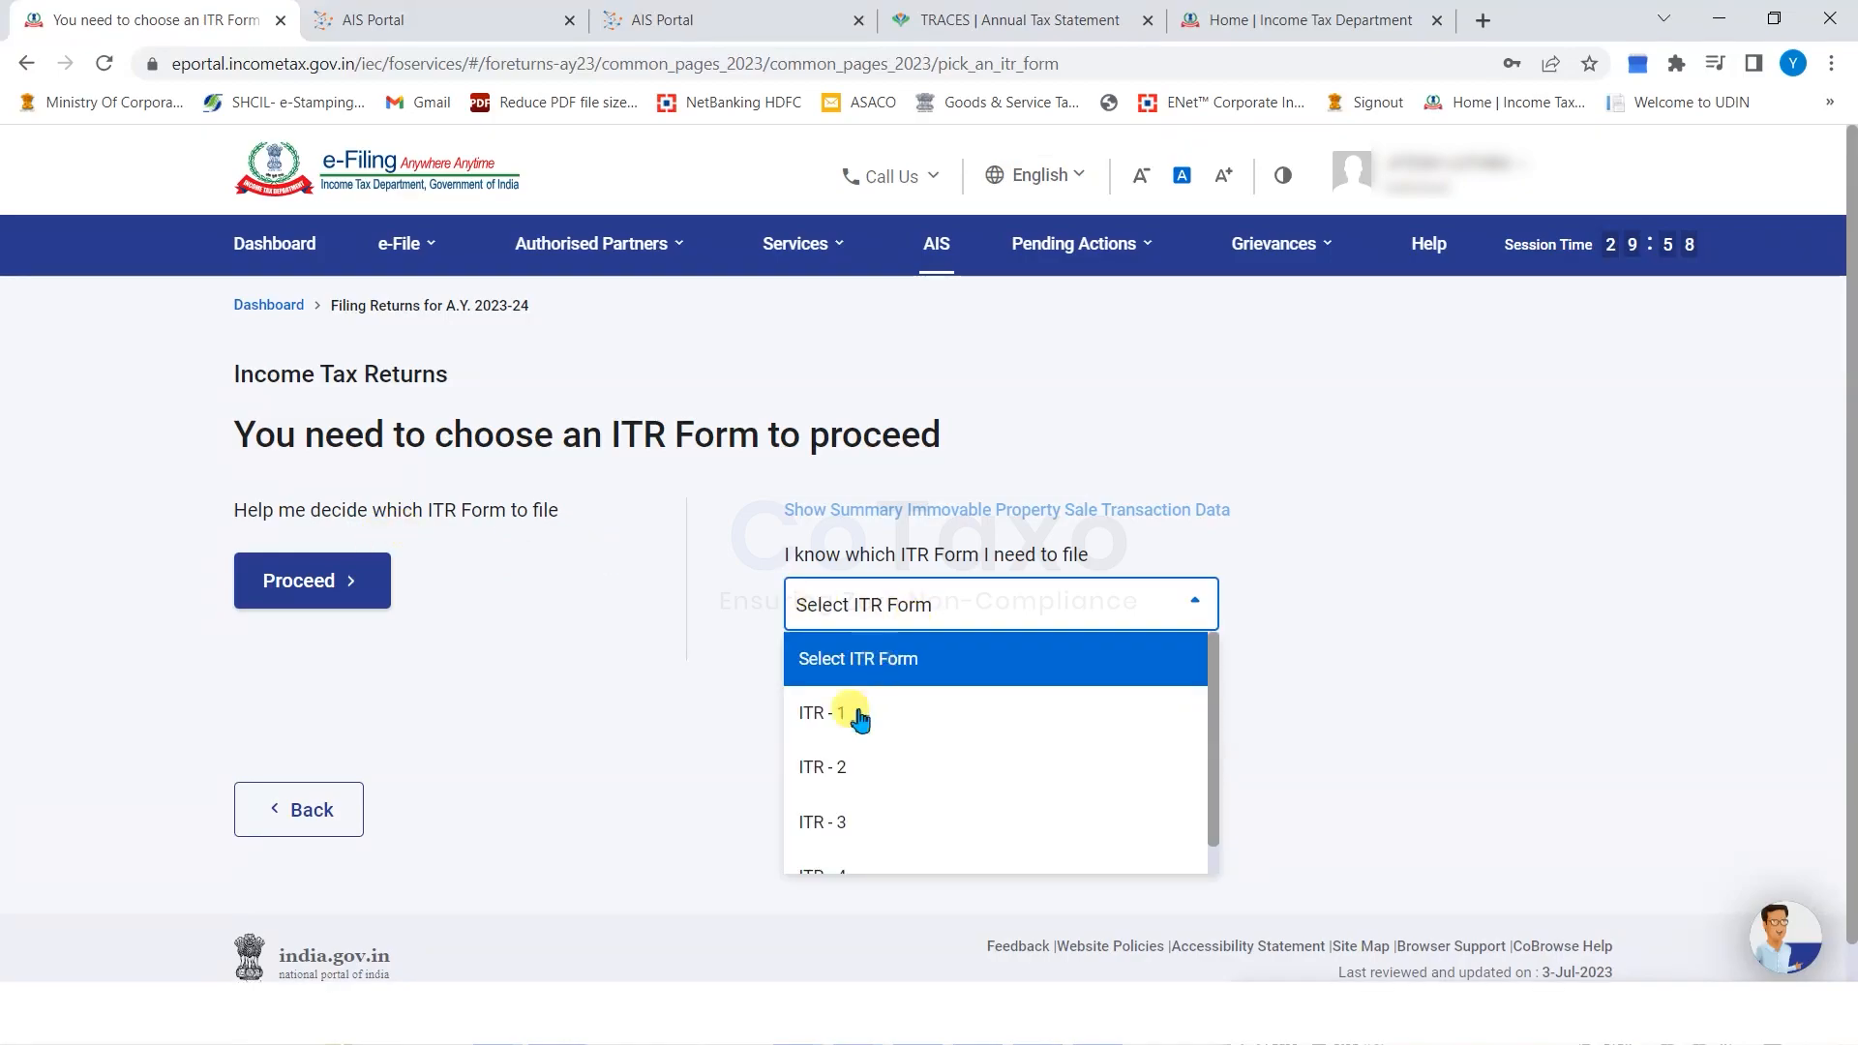
pyautogui.click(871, 750)
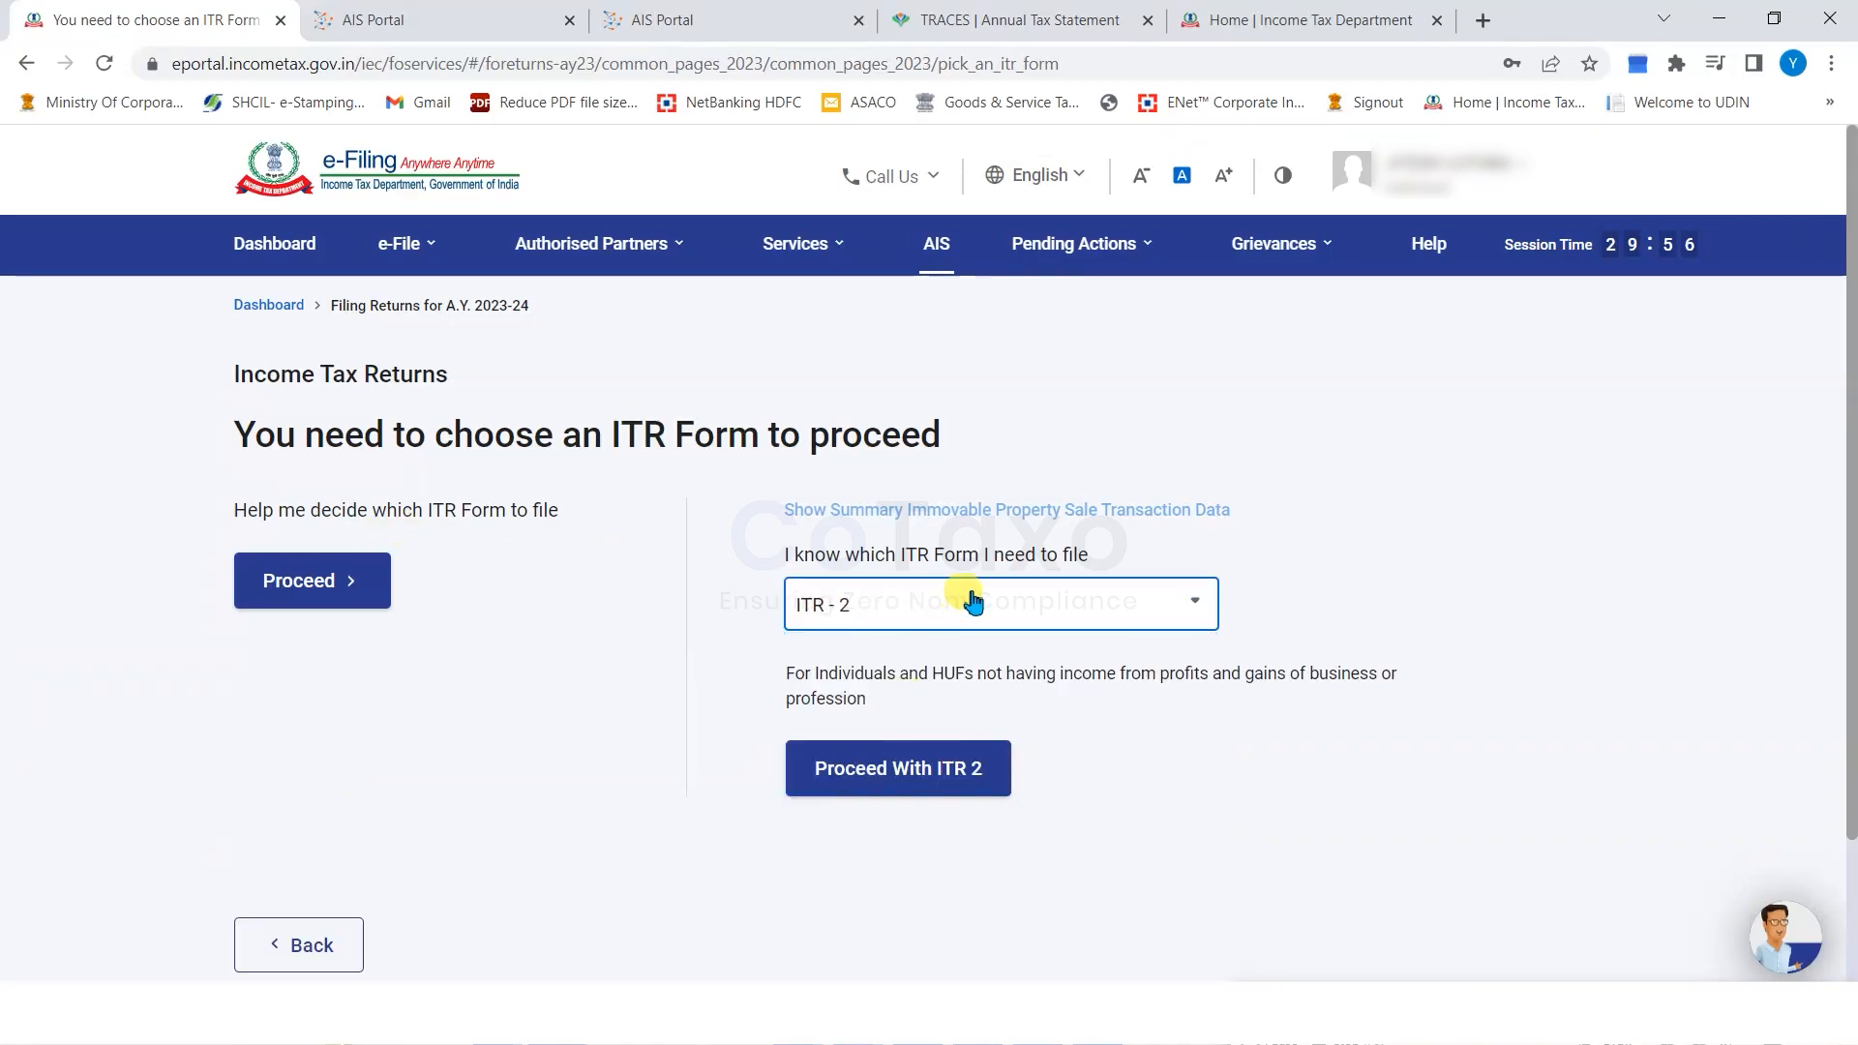
pyautogui.click(867, 769)
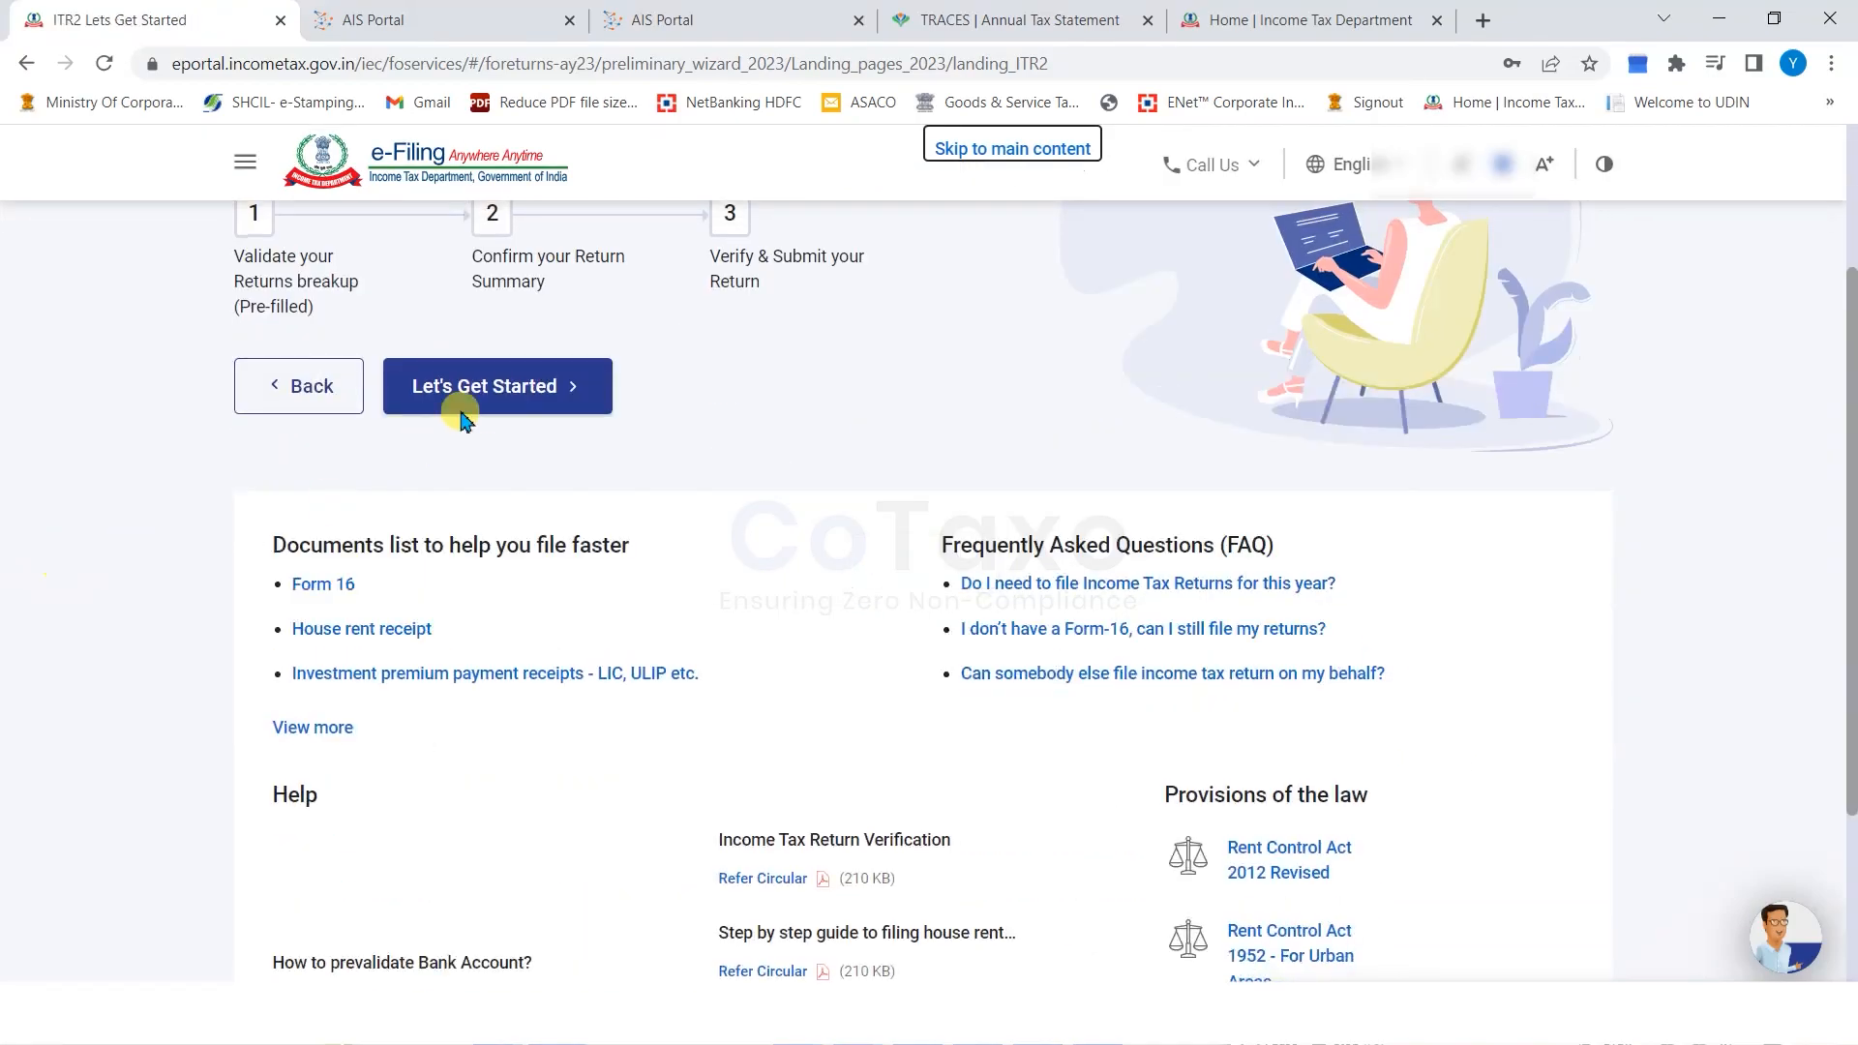
# Begin the ITR-2 return and confirm the filing reason.
pyautogui.click(468, 692)
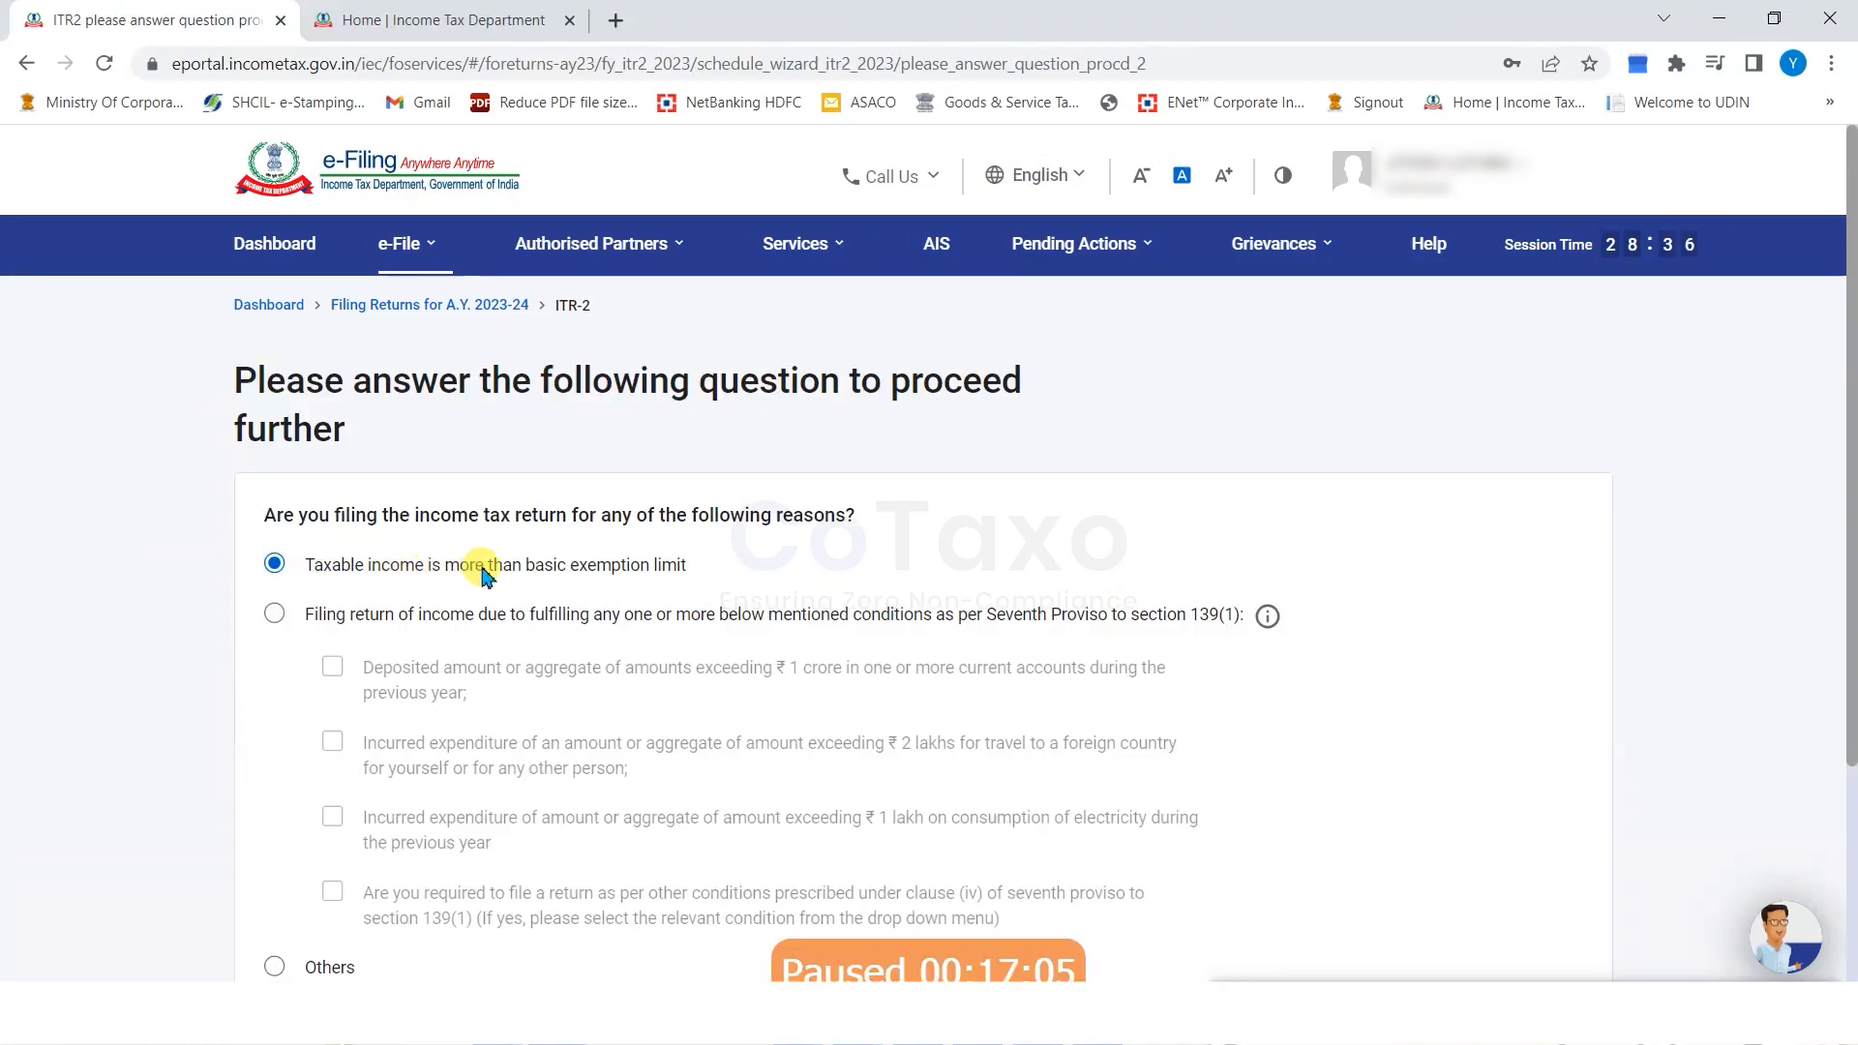
pyautogui.scroll(-3, 1140, 522)
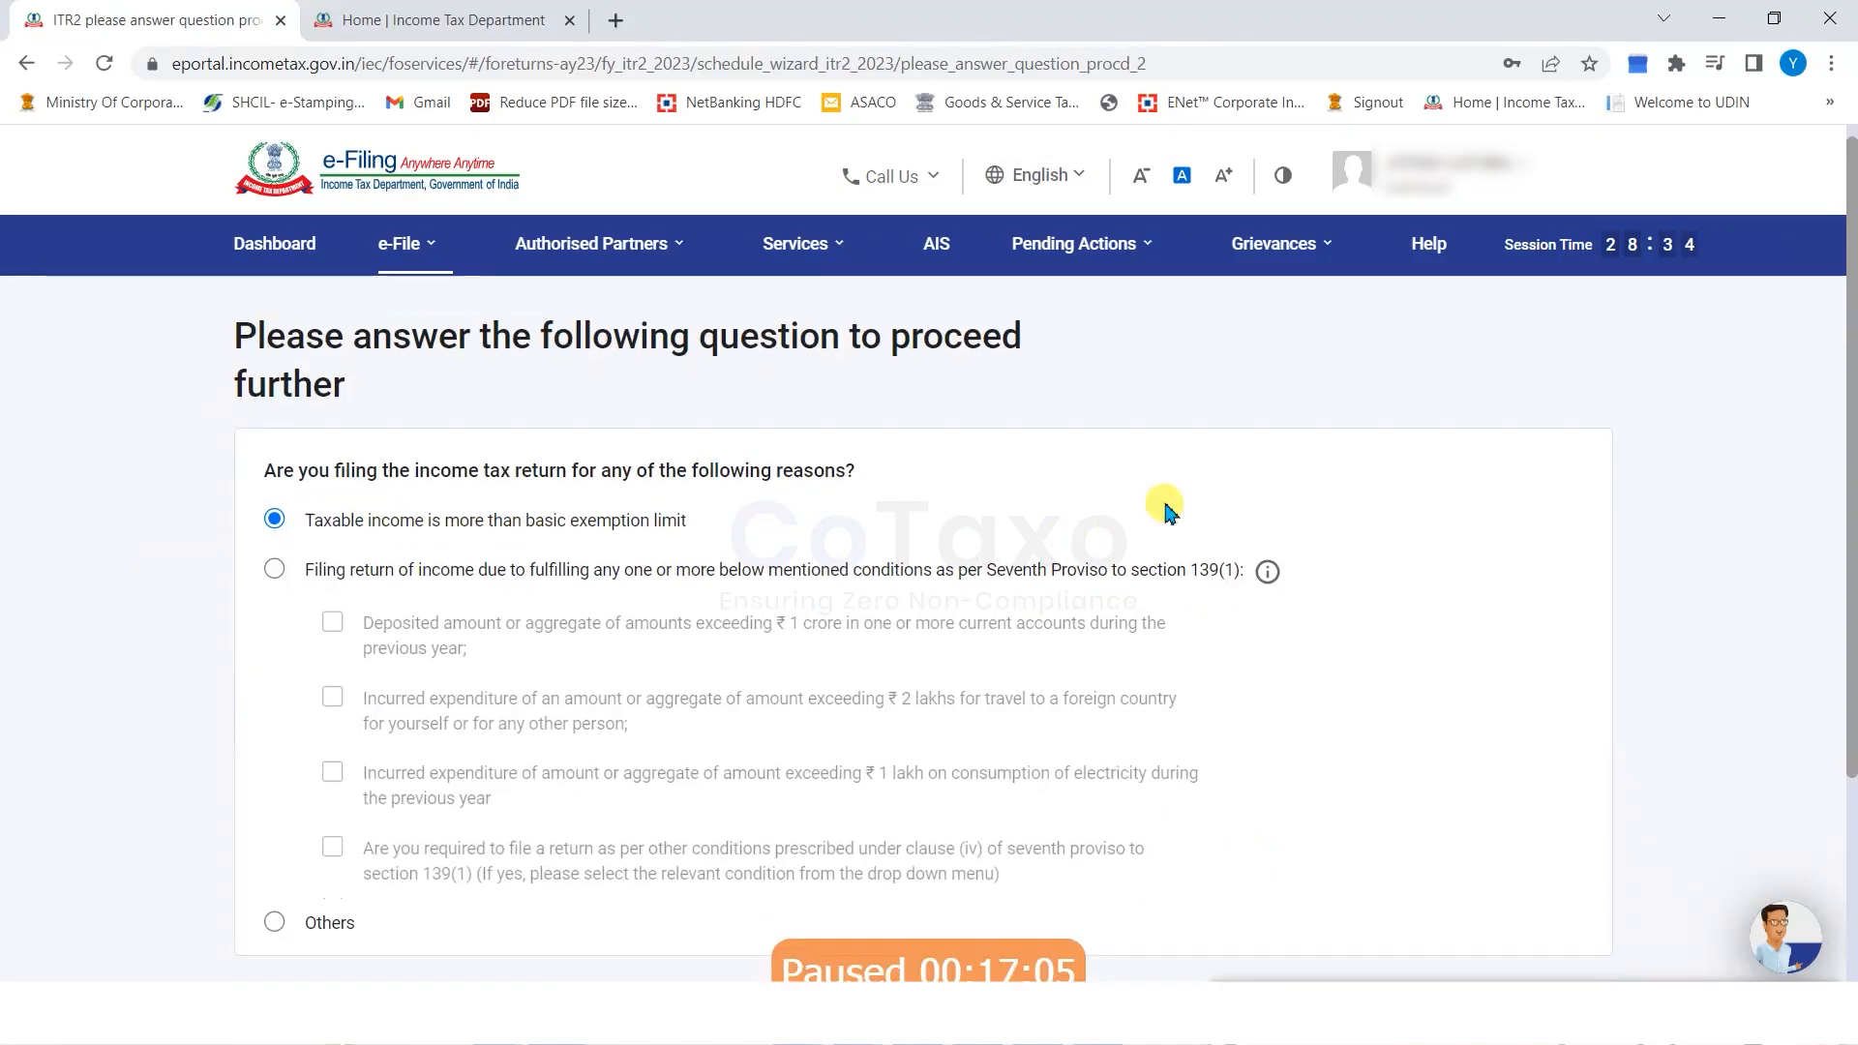
pyautogui.click(1474, 760)
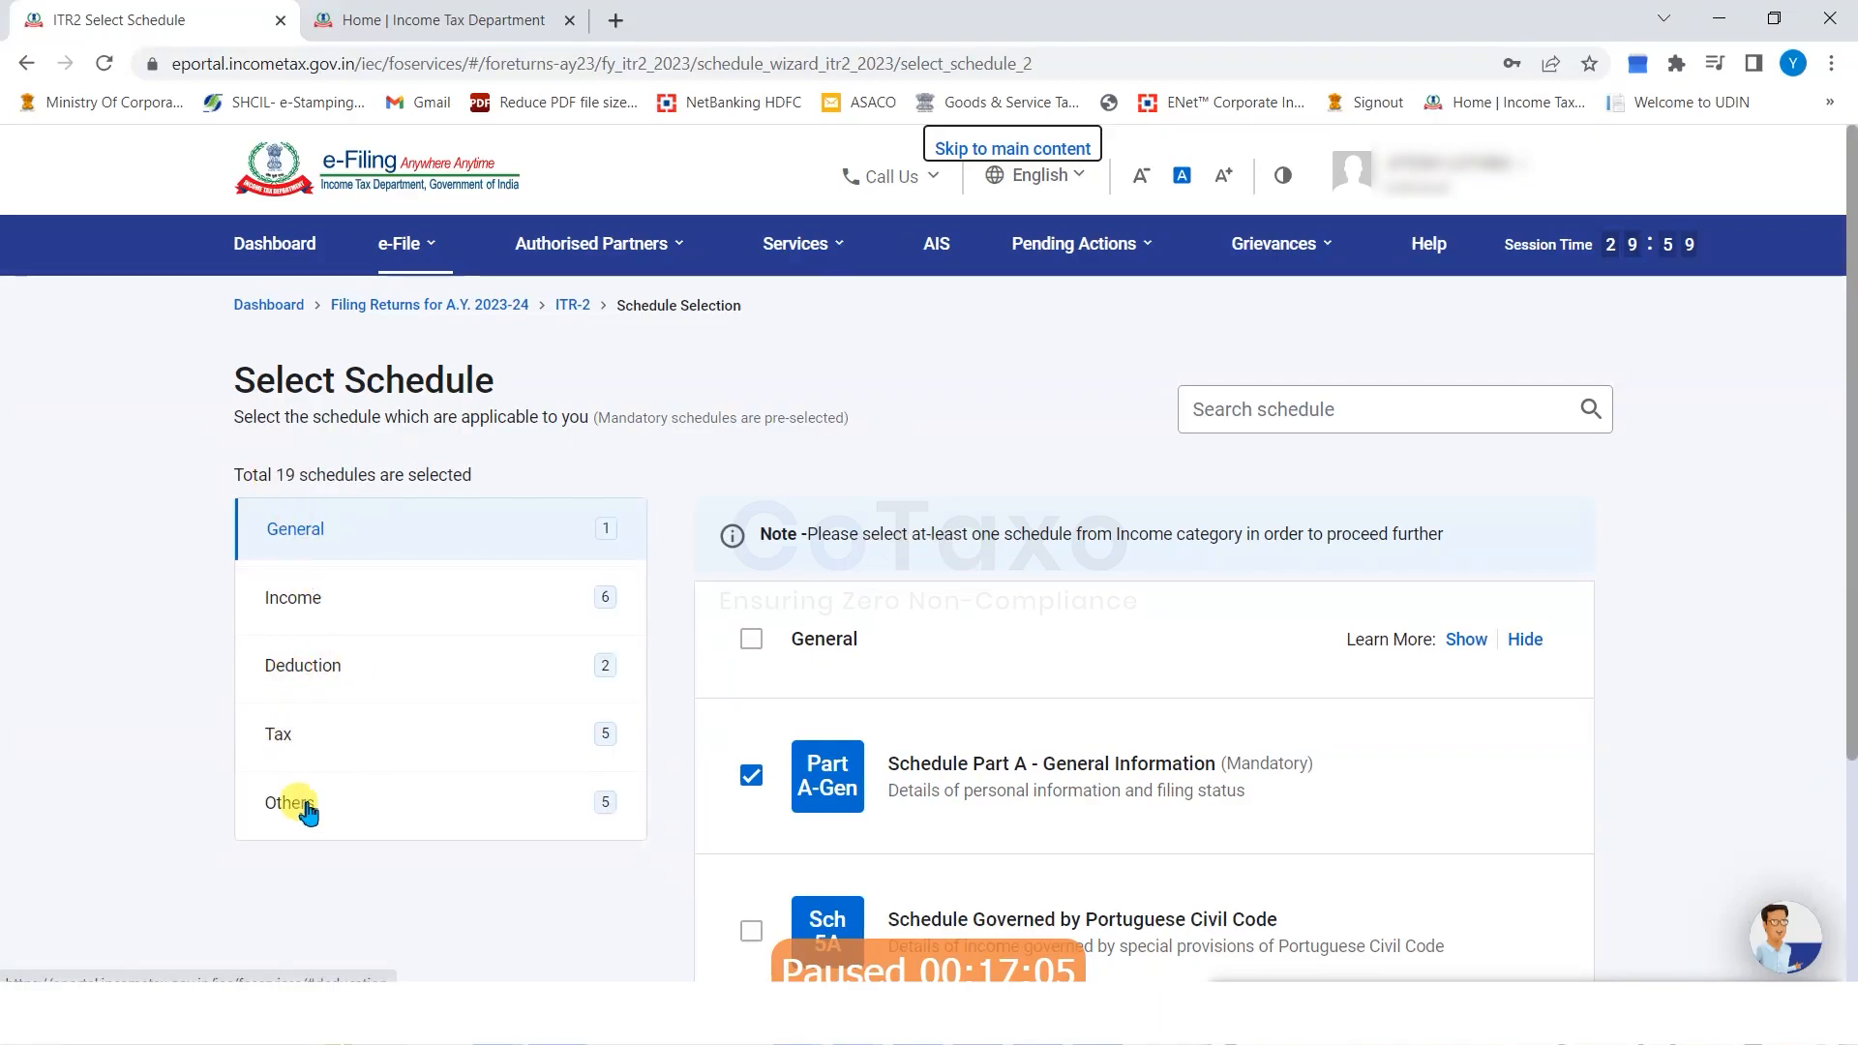
# Untick Schedule House Property and Schedule VDA in the Income schedules.
pyautogui.scroll(-3, 915, 586)
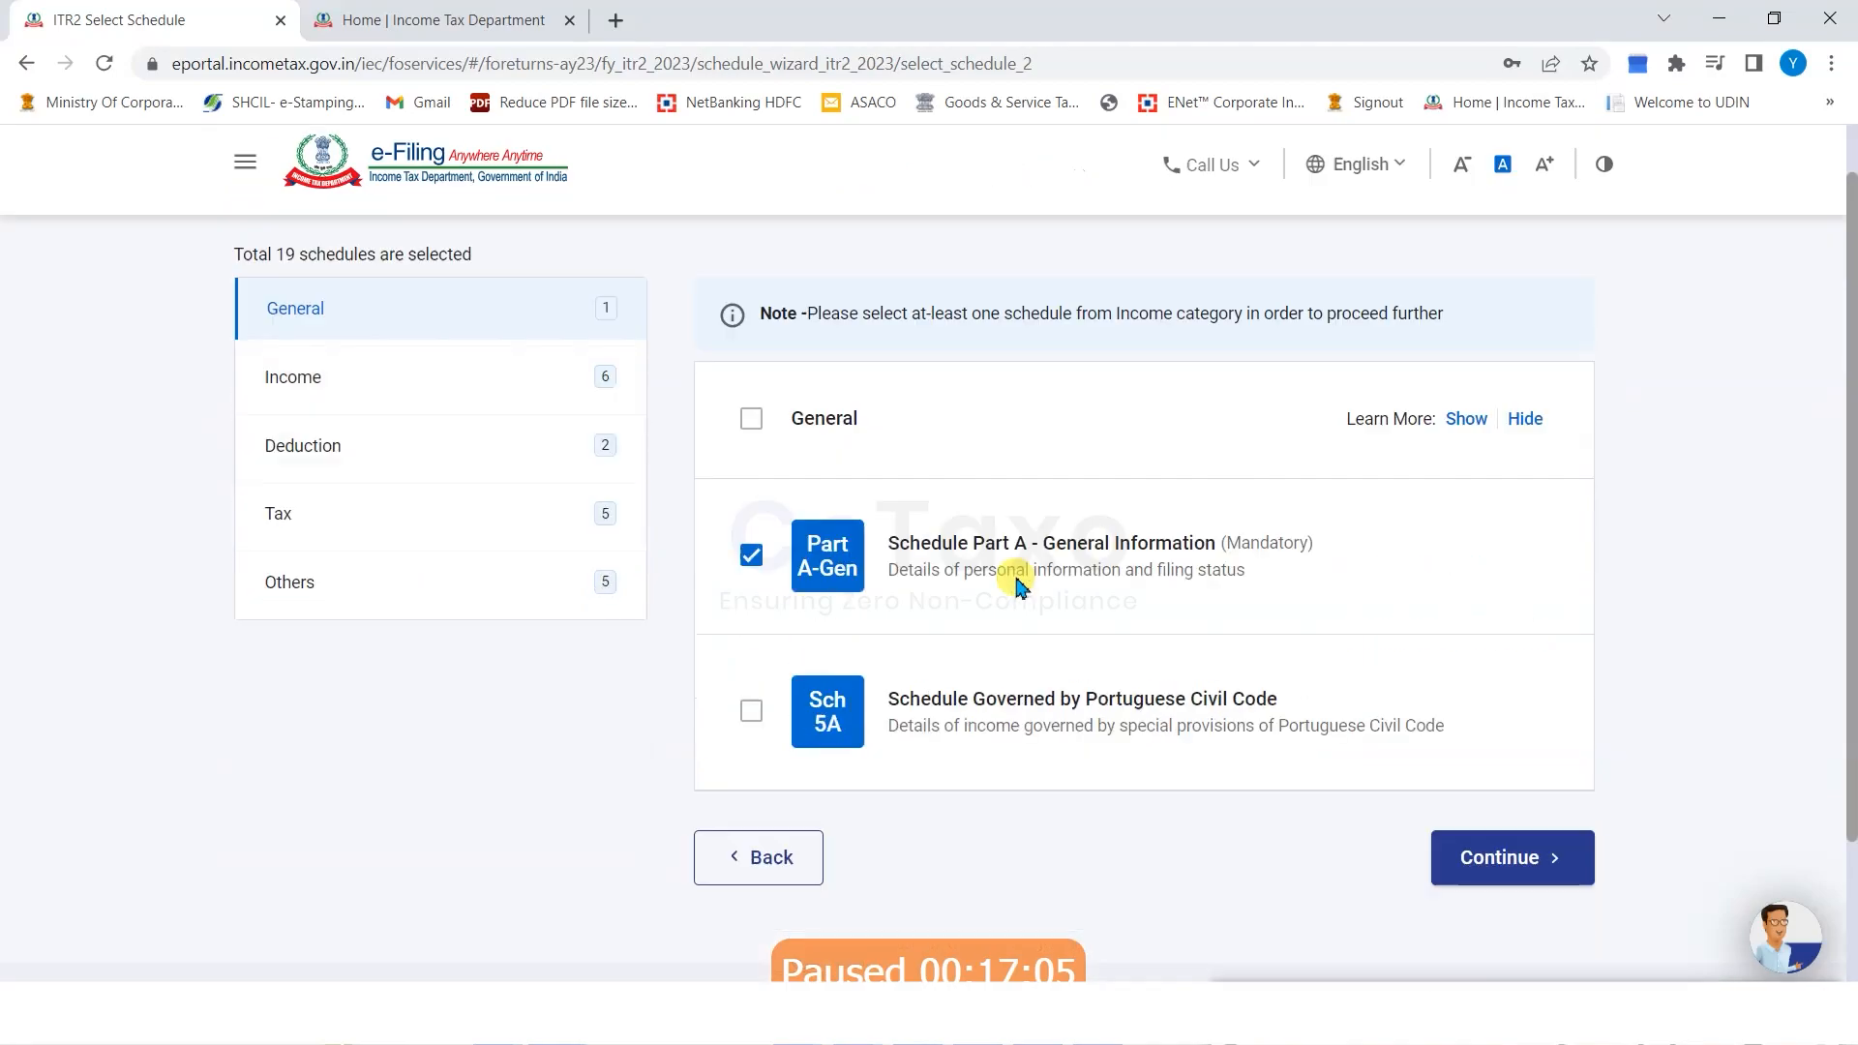
pyautogui.click(319, 306)
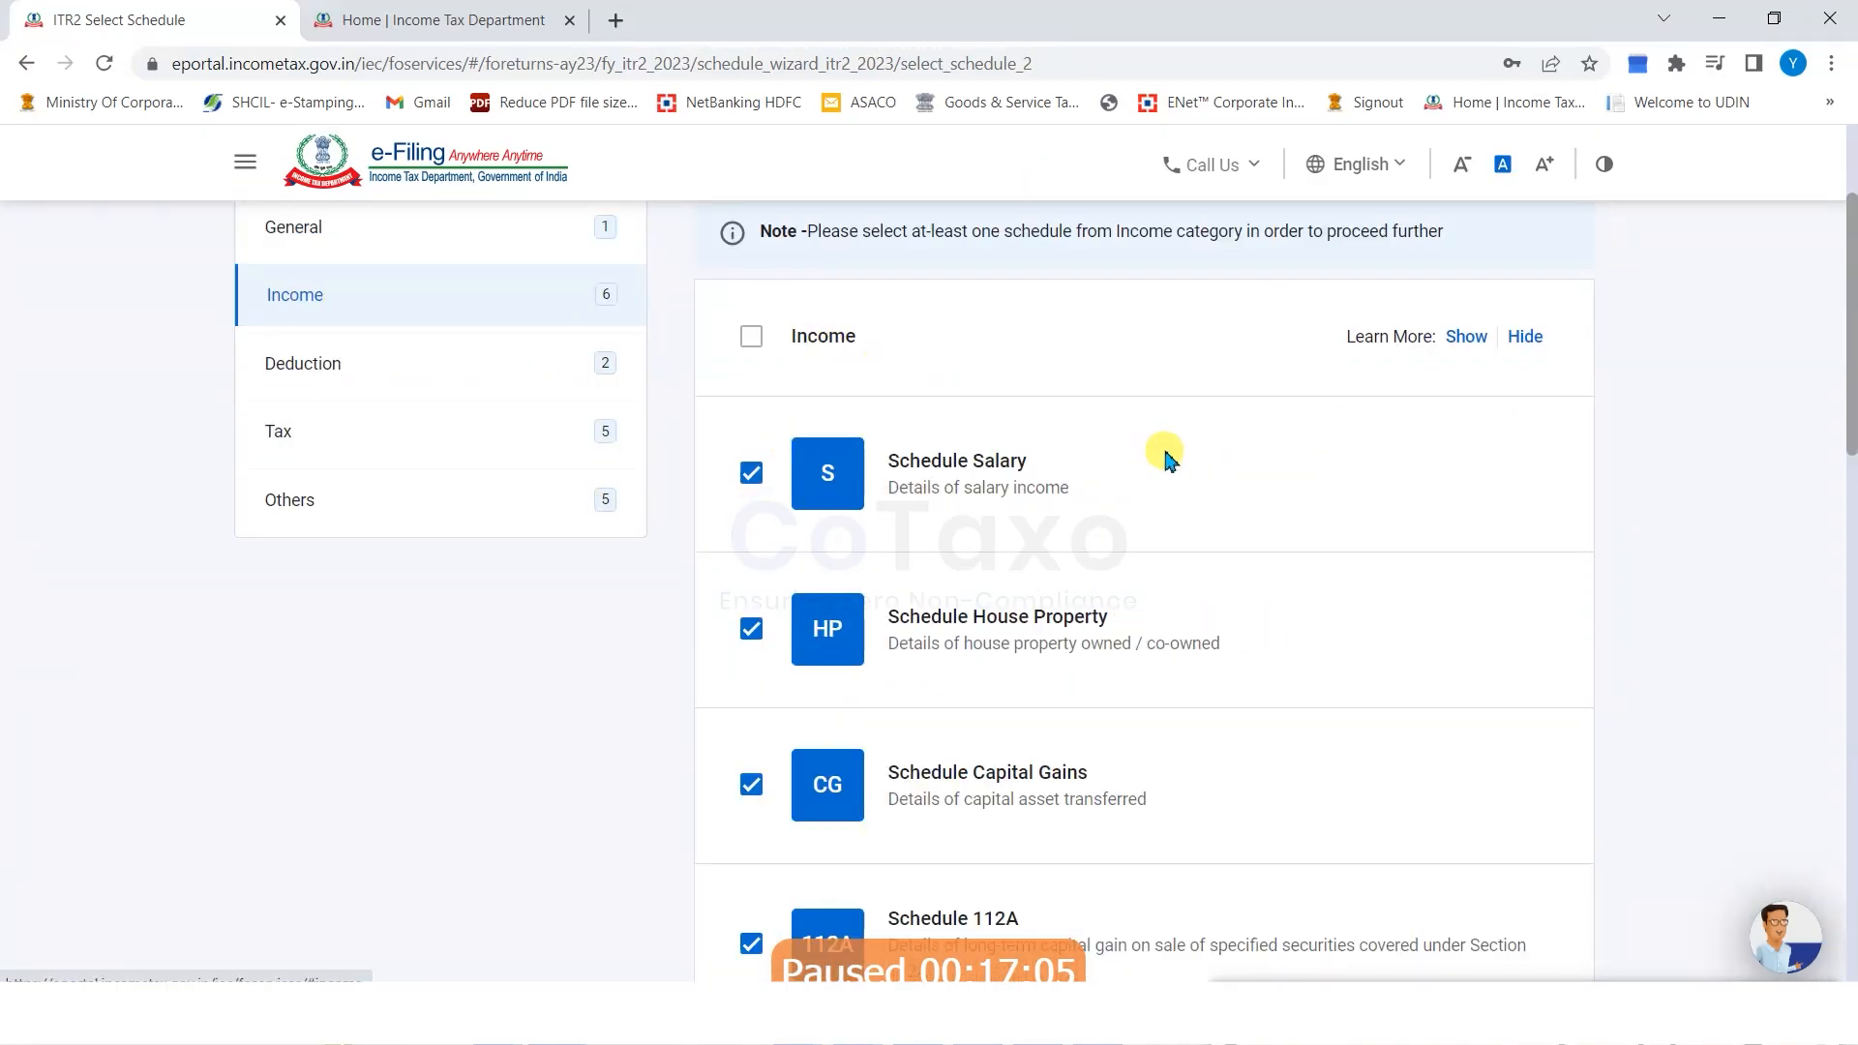
pyautogui.scroll(-1, 1166, 458)
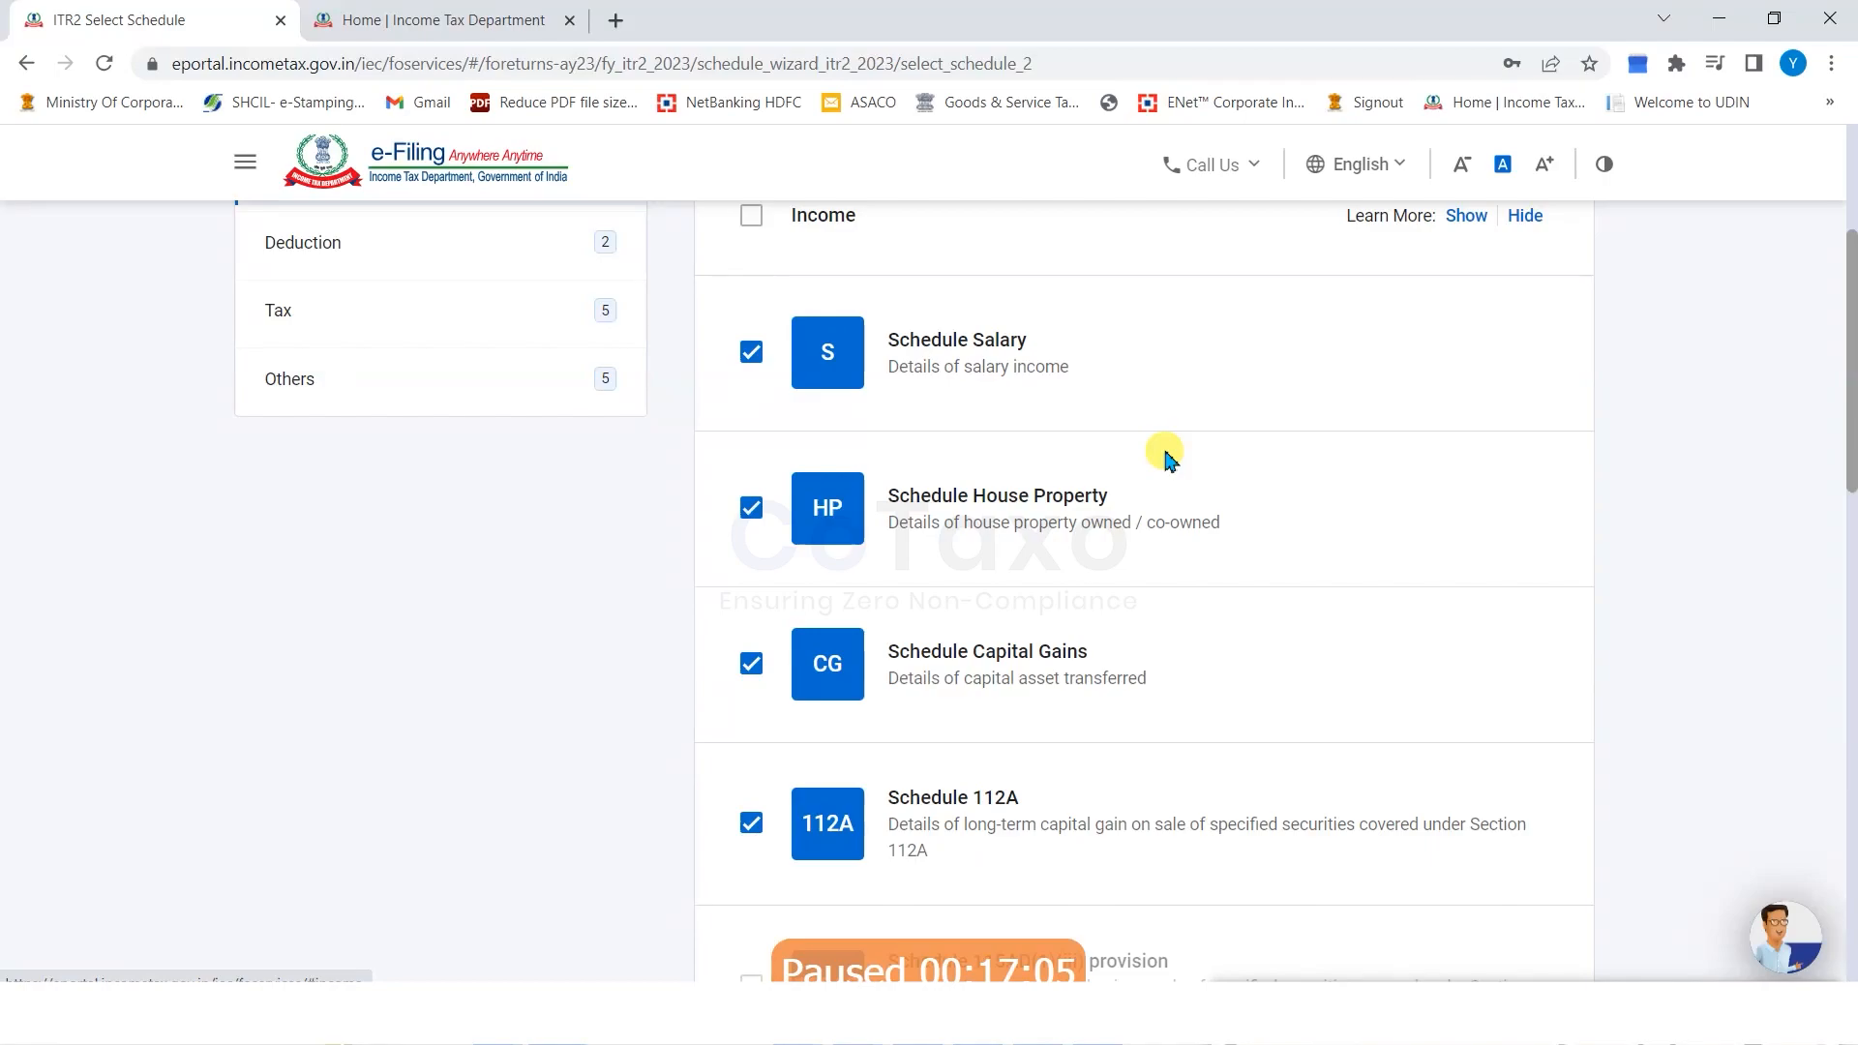
pyautogui.click(929, 506)
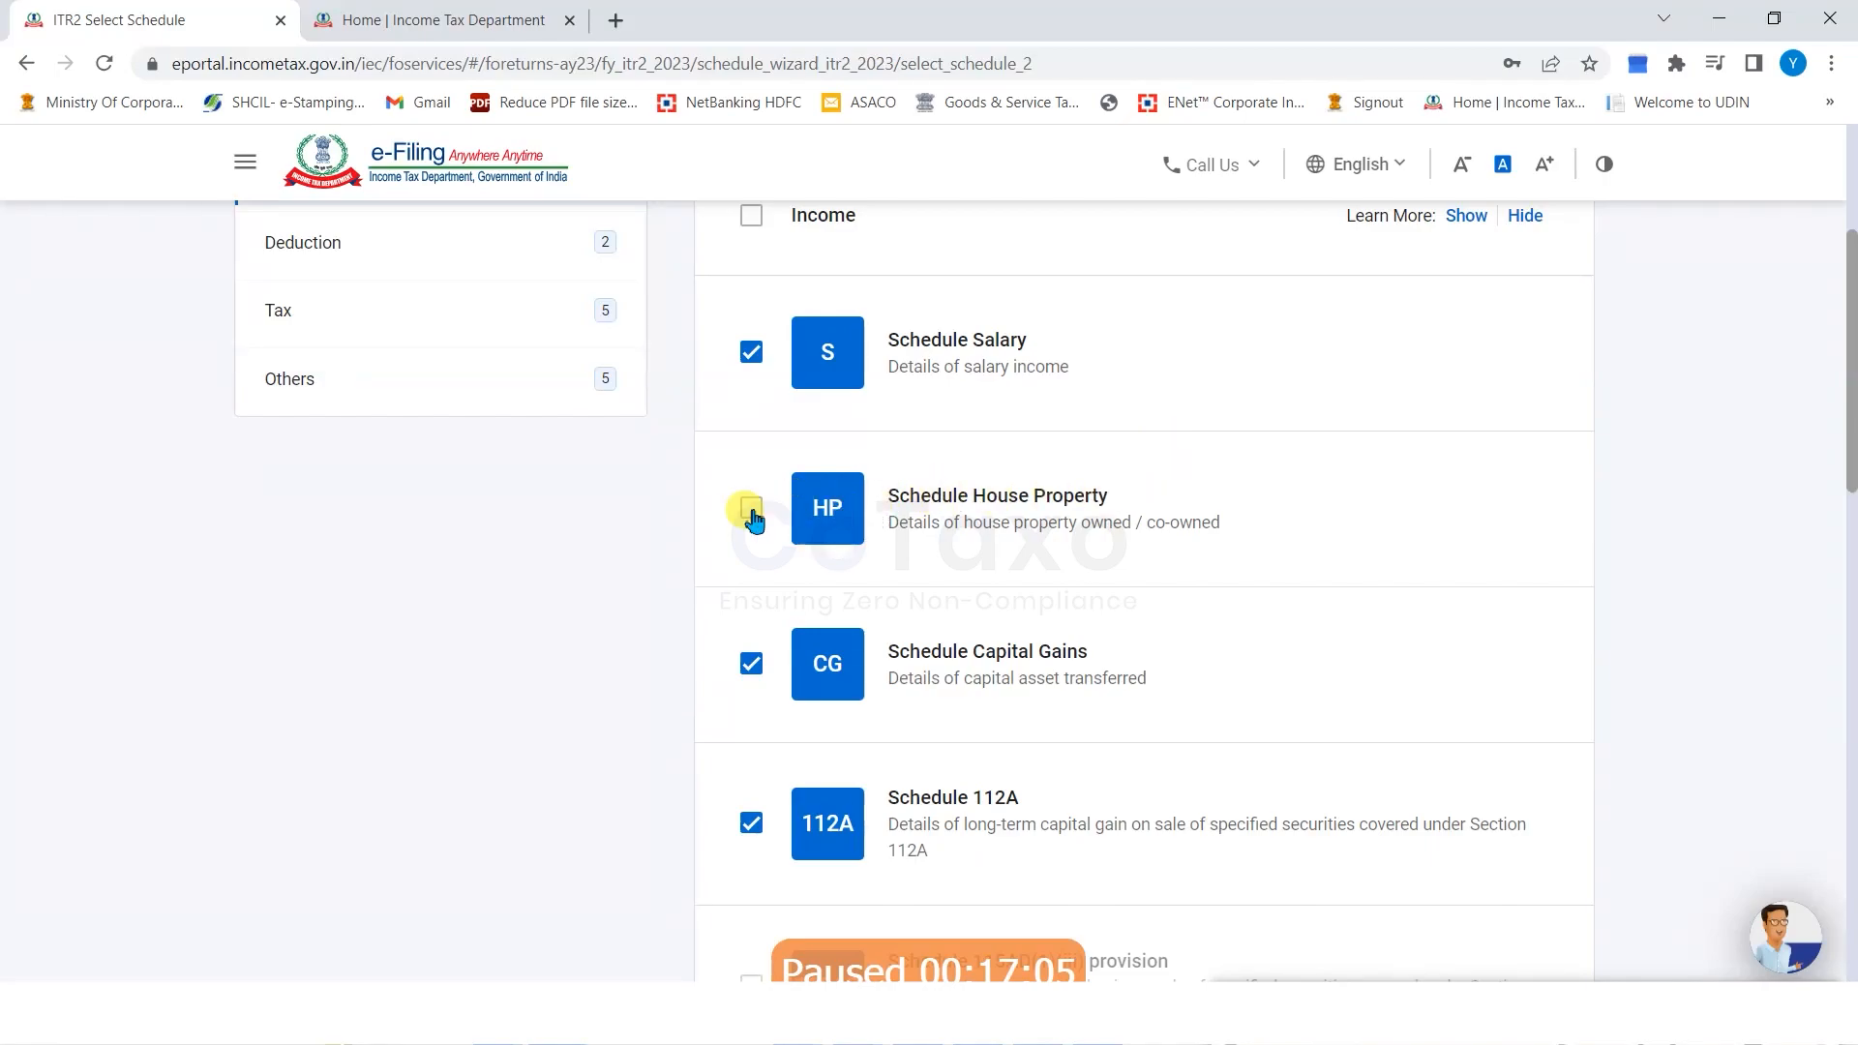
pyautogui.scroll(-1, 593, 535)
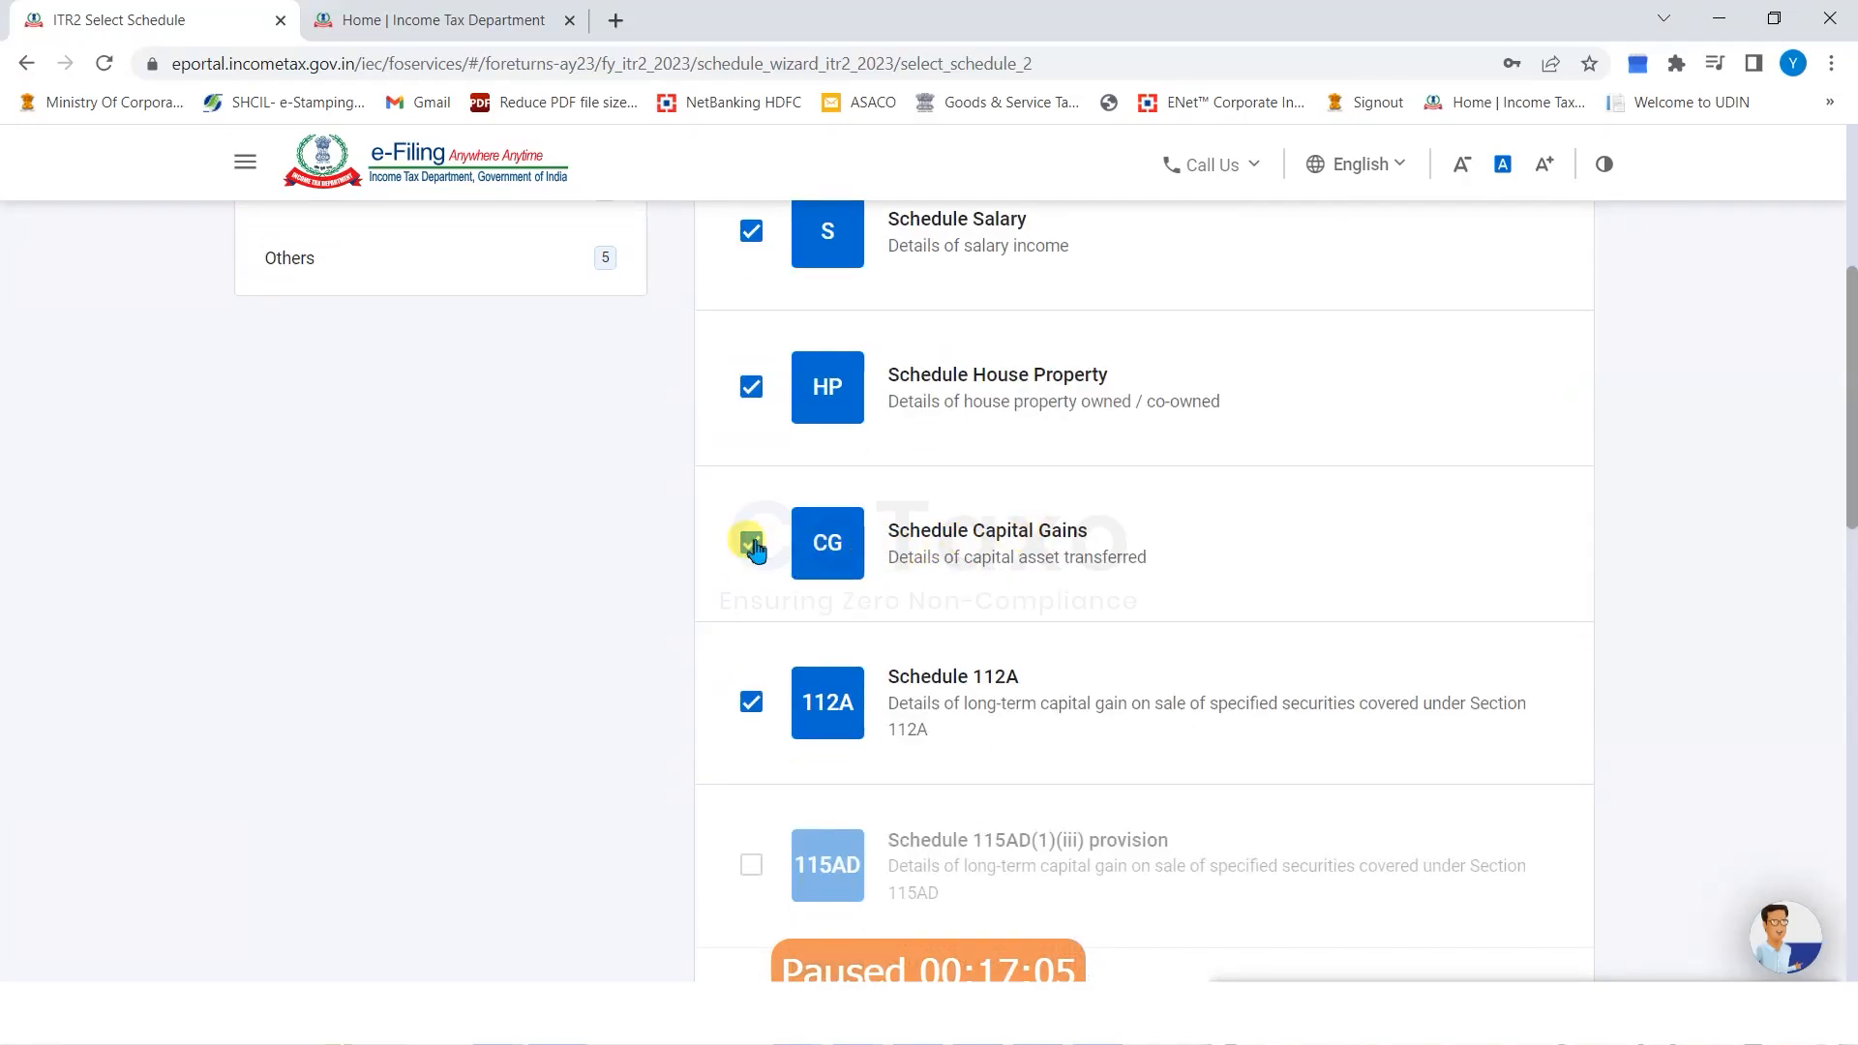
pyautogui.scroll(-4, 1003, 506)
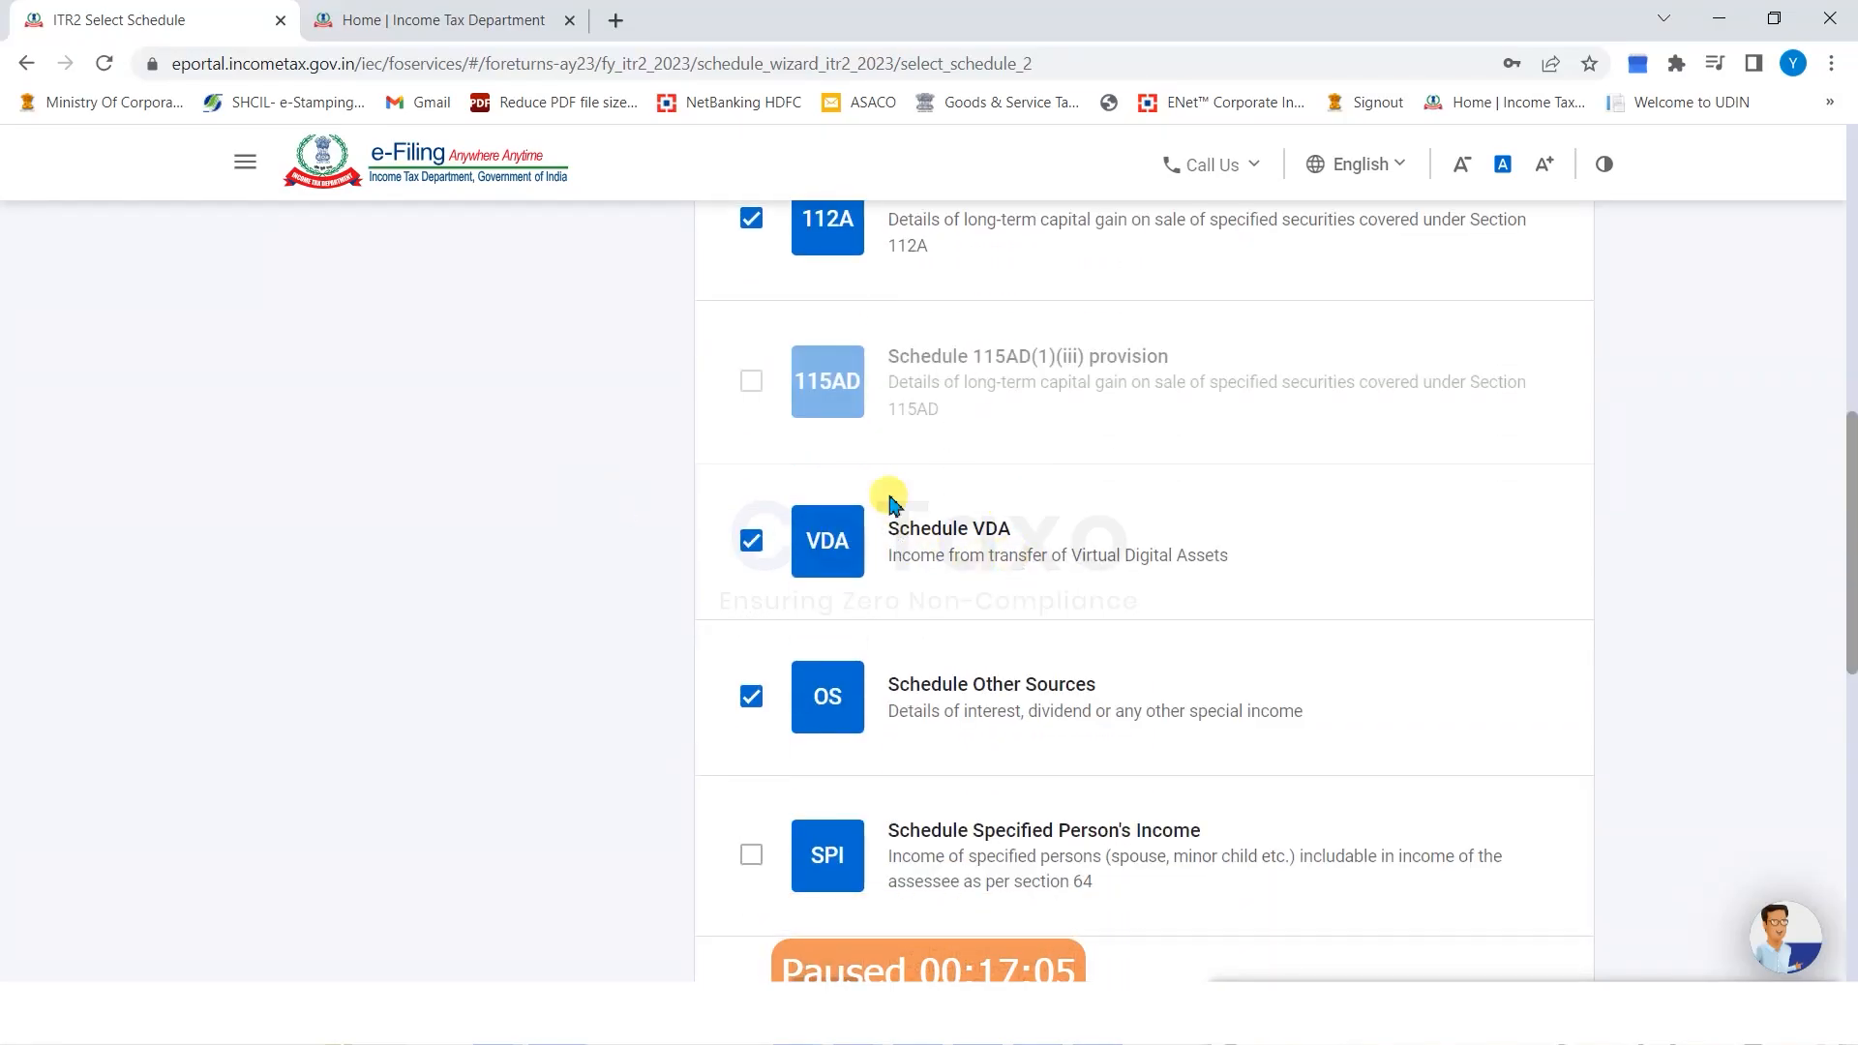
pyautogui.moveTo(891, 500); pyautogui.dragTo(1158, 556)
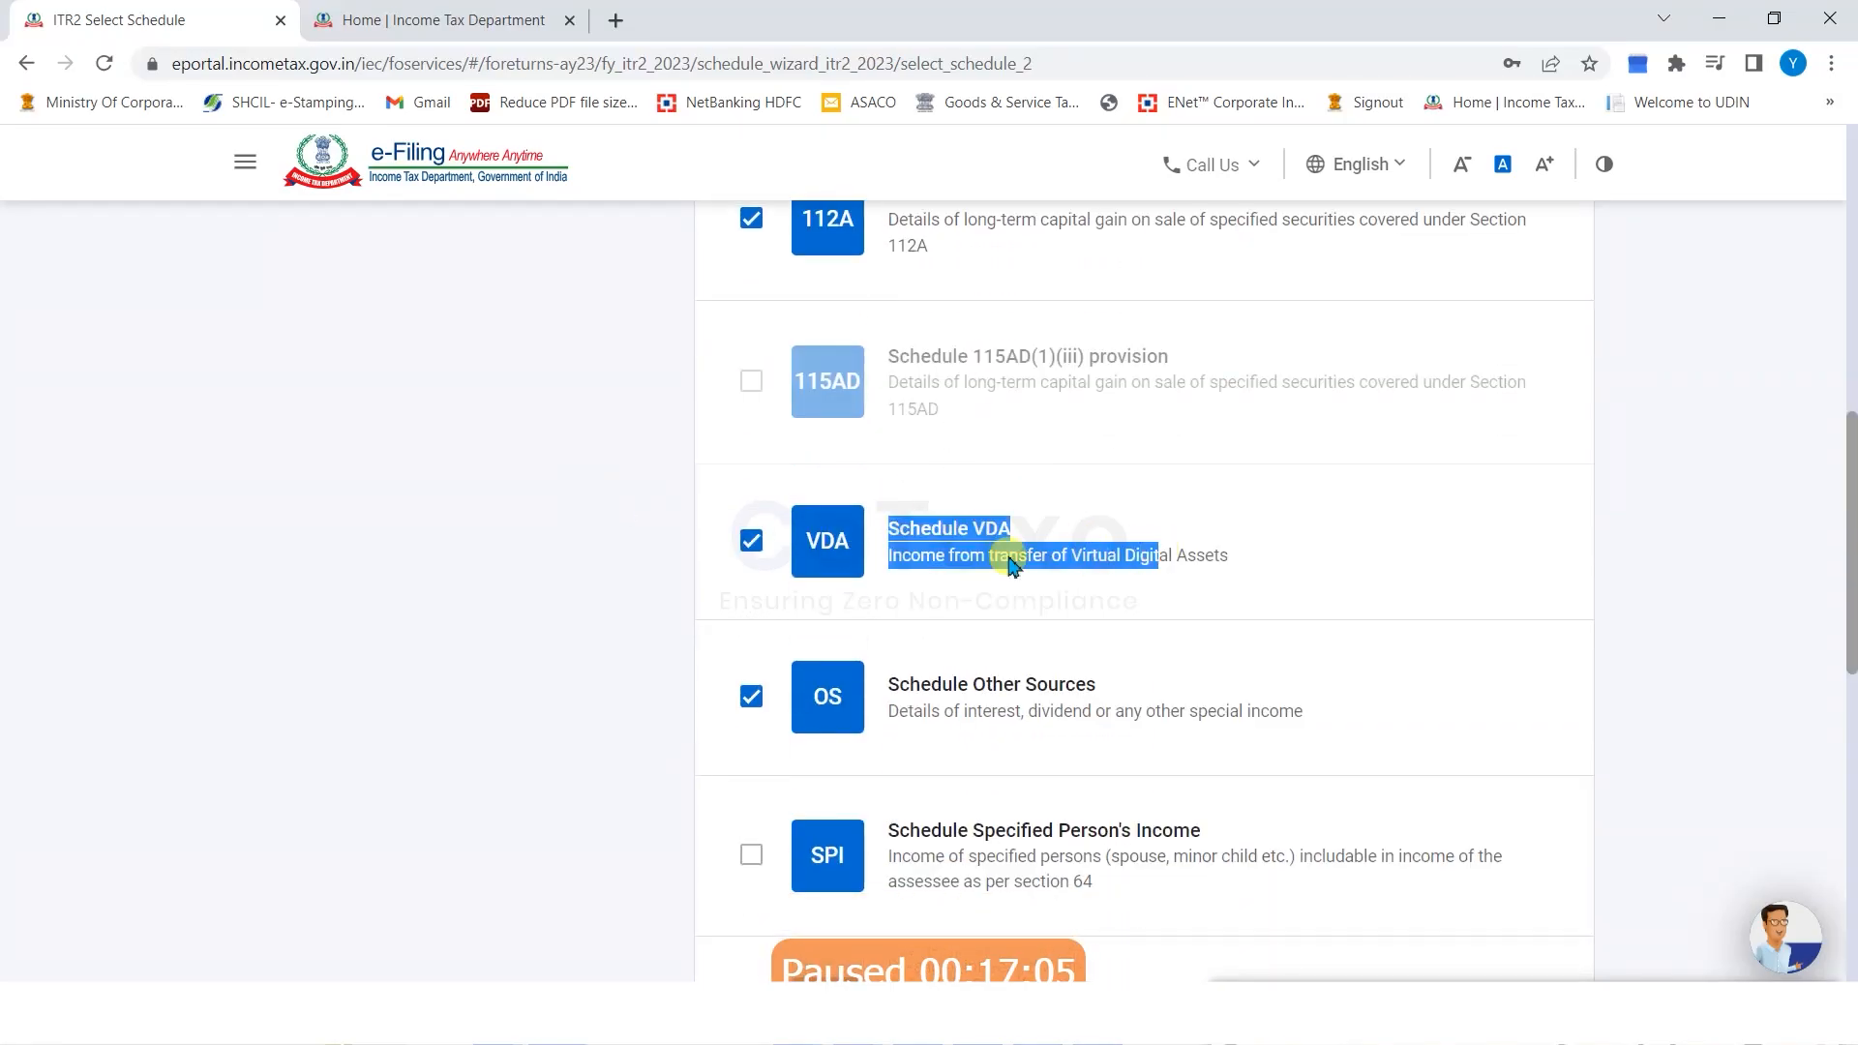
pyautogui.click(754, 548)
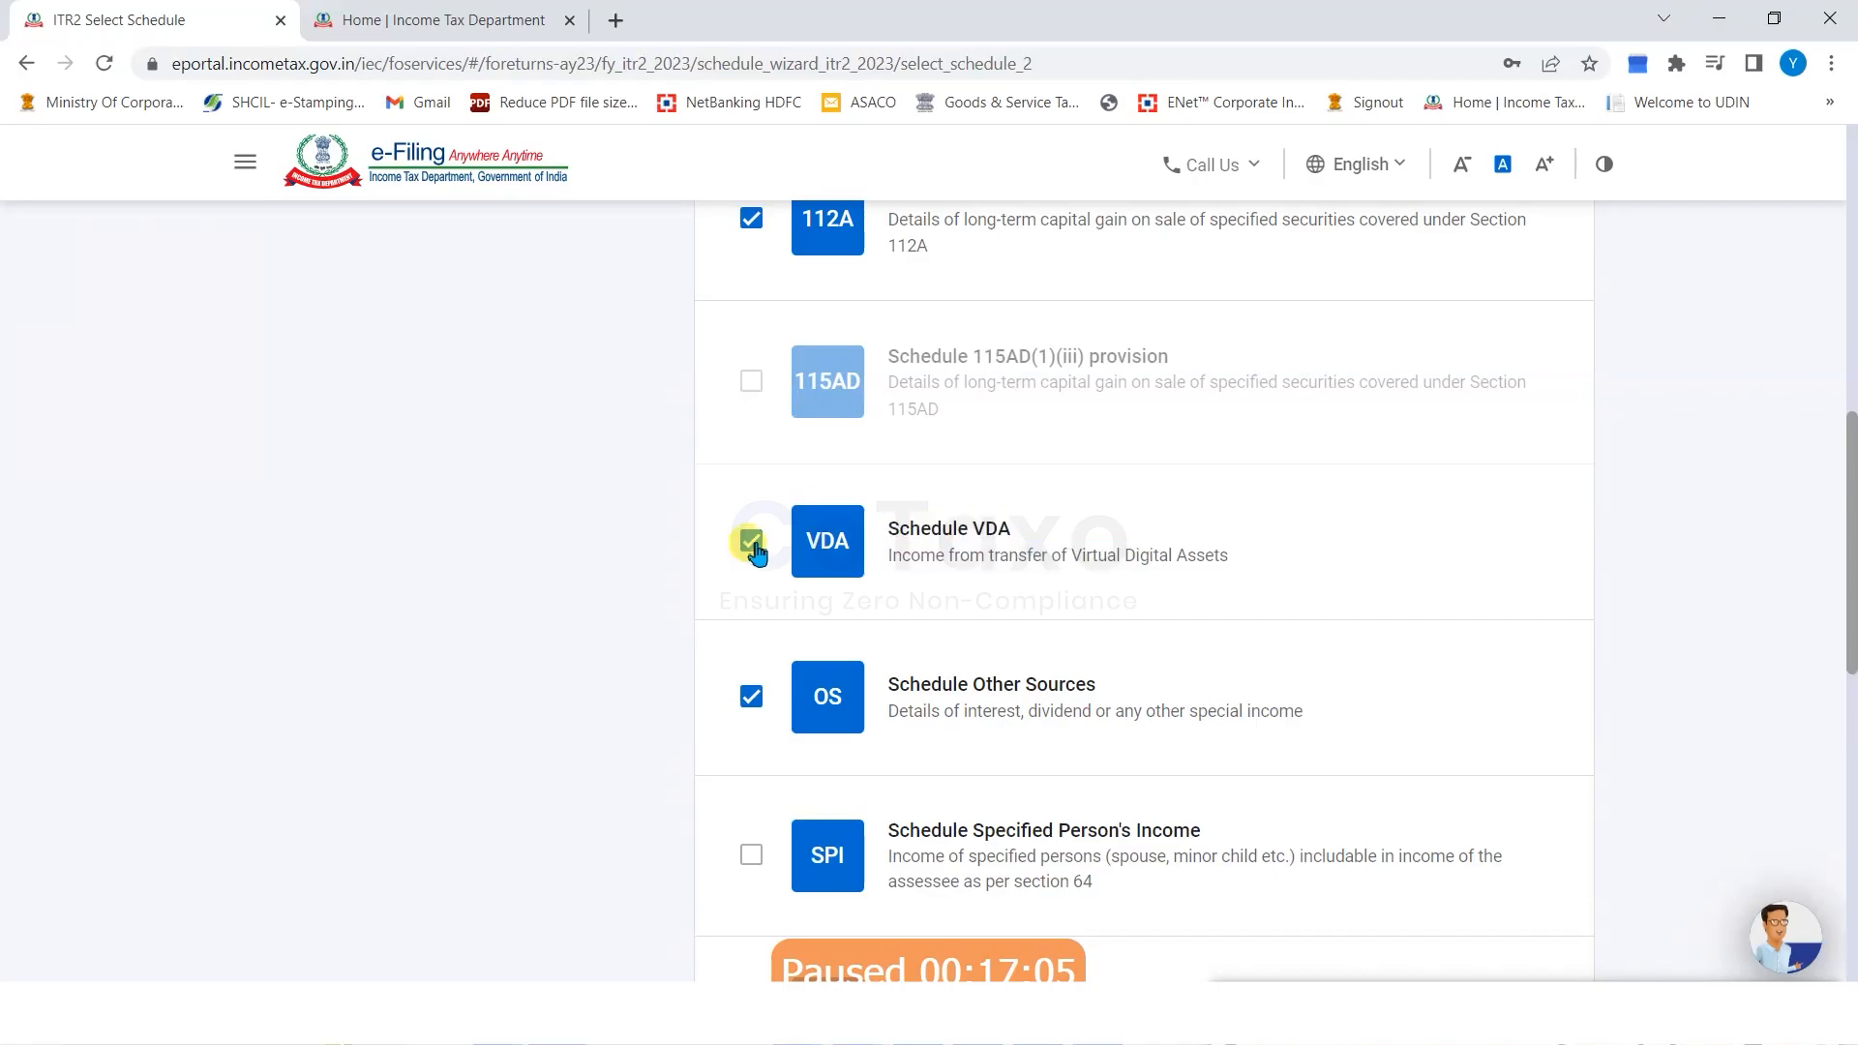
pyautogui.click(984, 559)
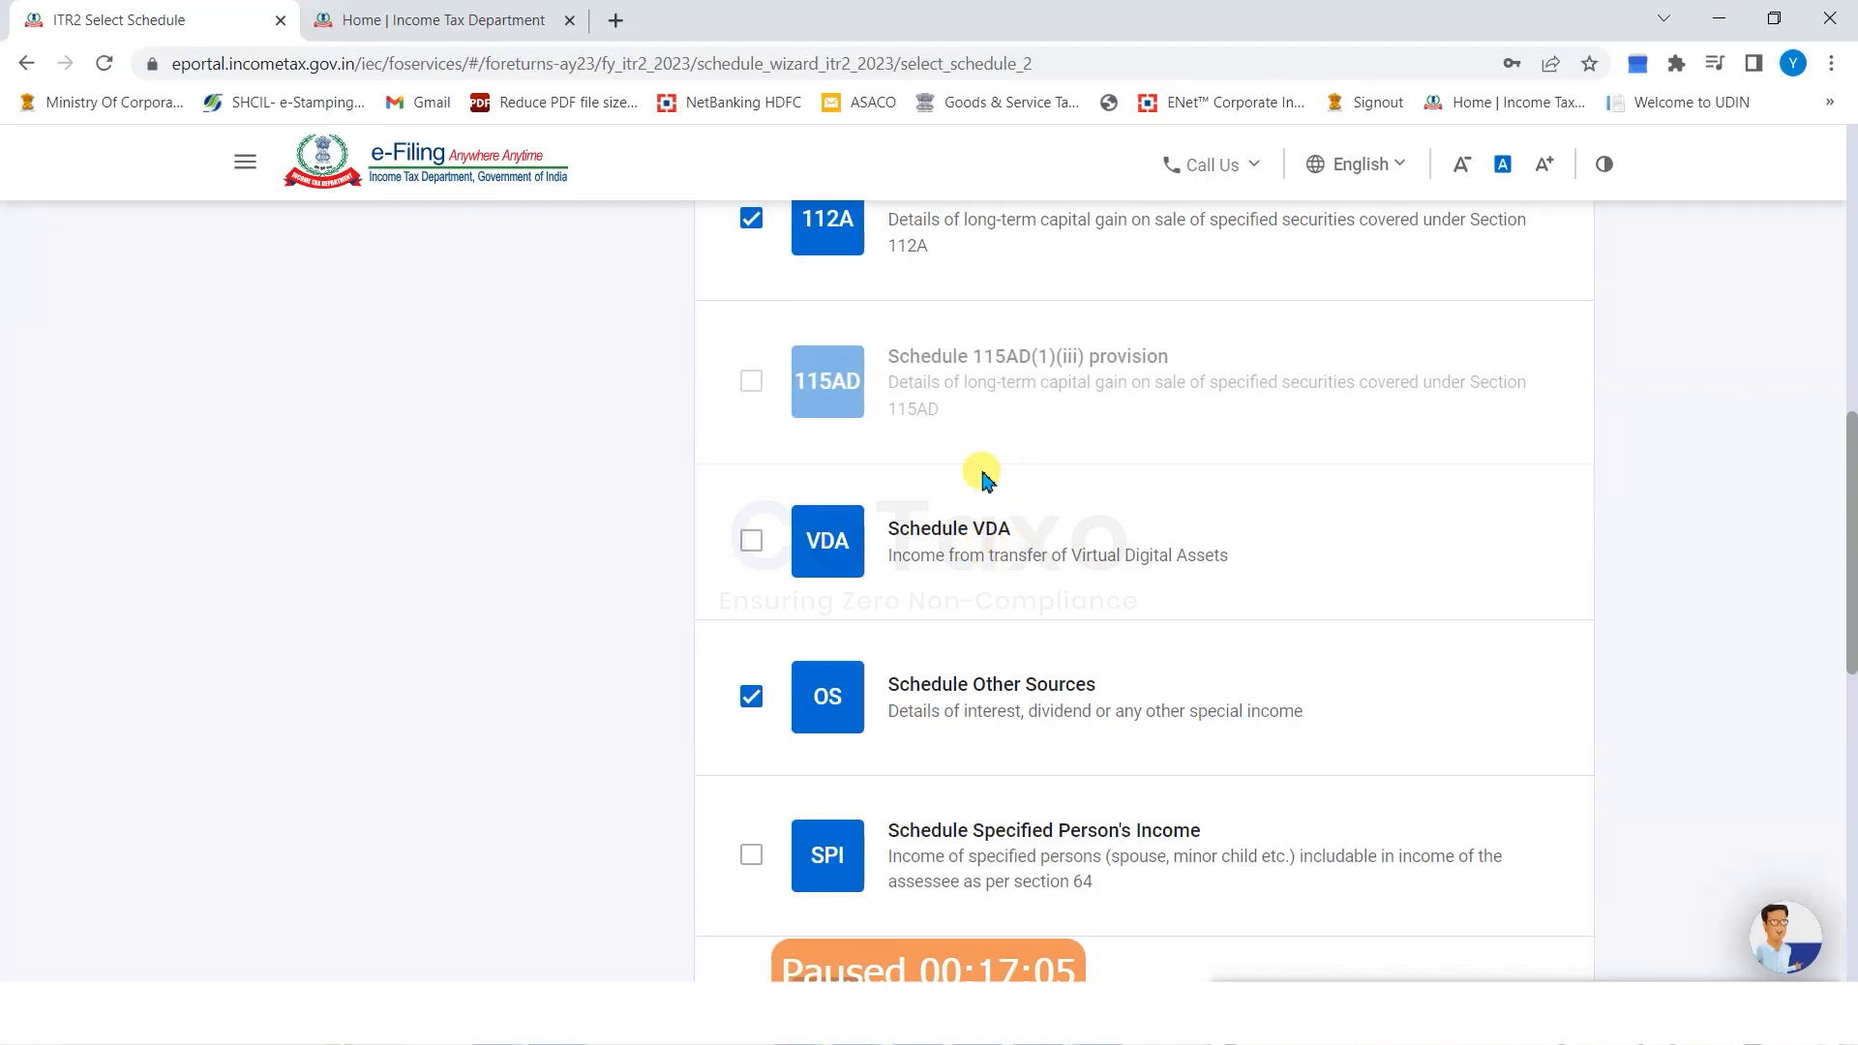
# Review the remaining Income schedules and show the Deduction category.
pyautogui.scroll(-5, 945, 531)
pyautogui.scroll(-3, 948, 540)
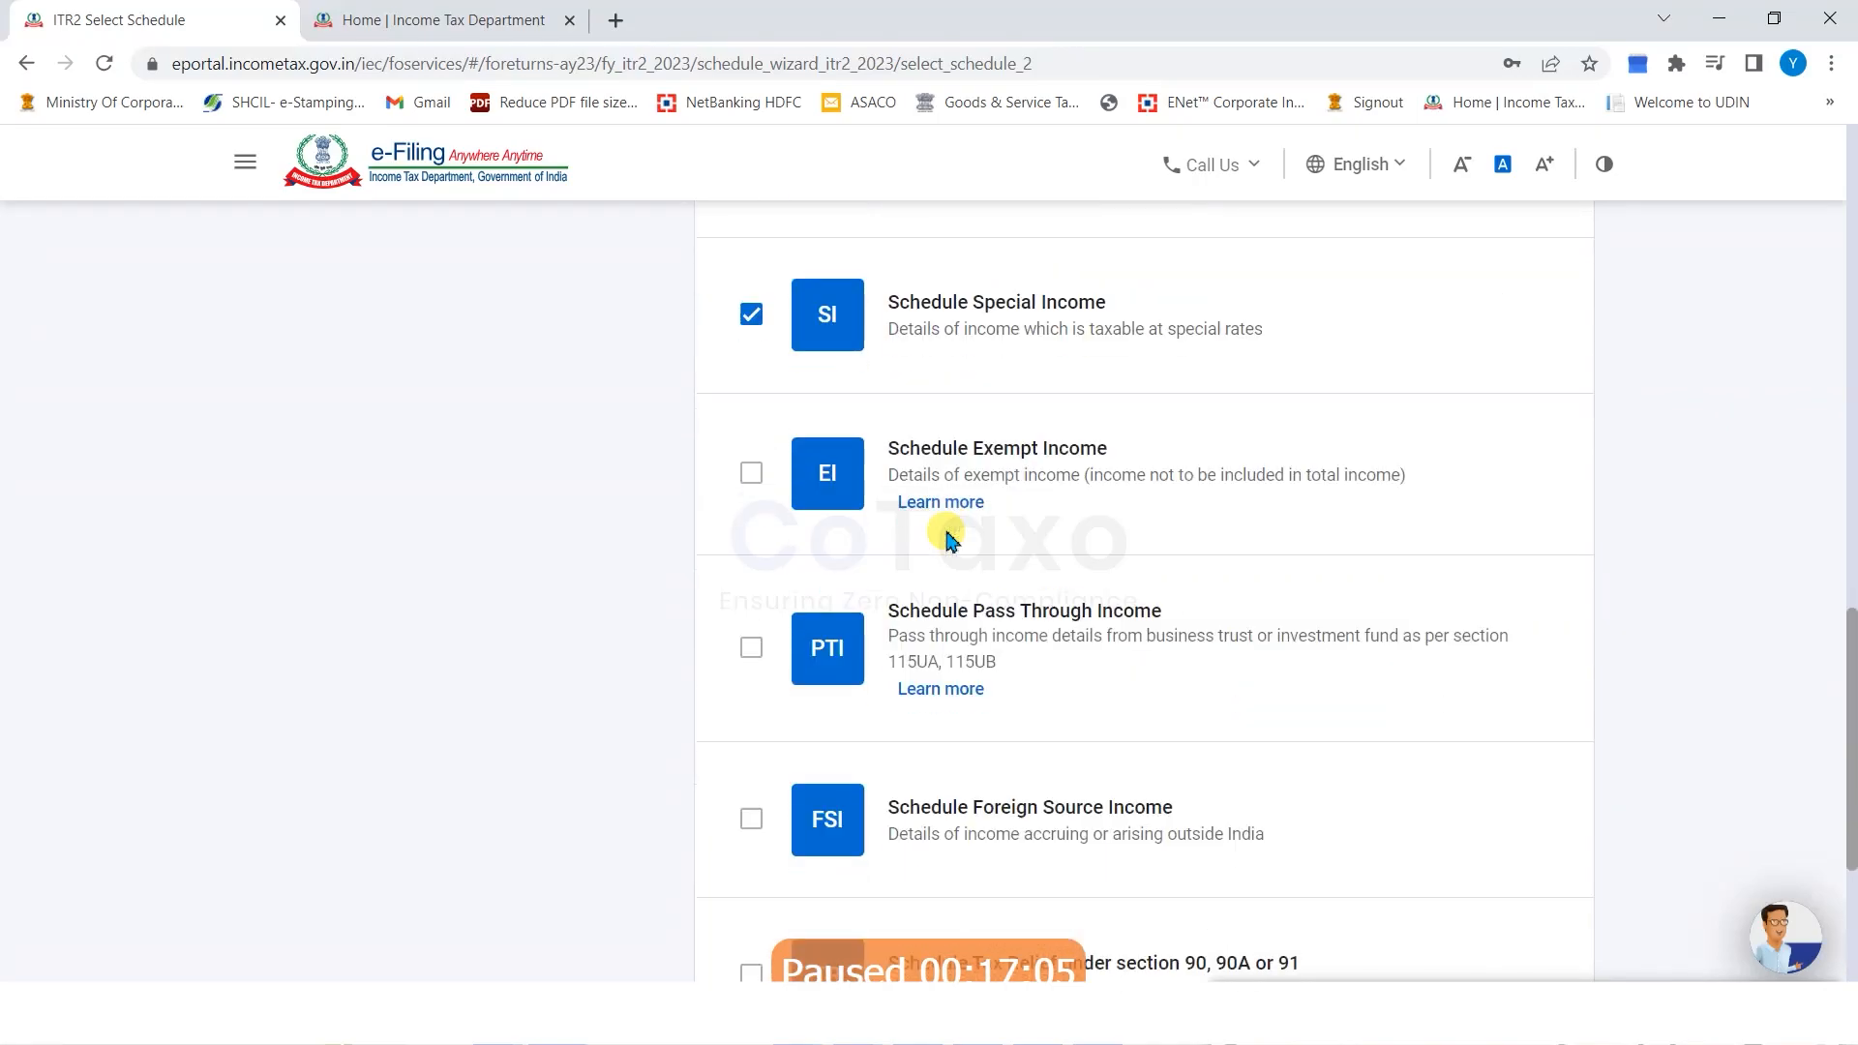
pyautogui.scroll(-2, 1013, 513)
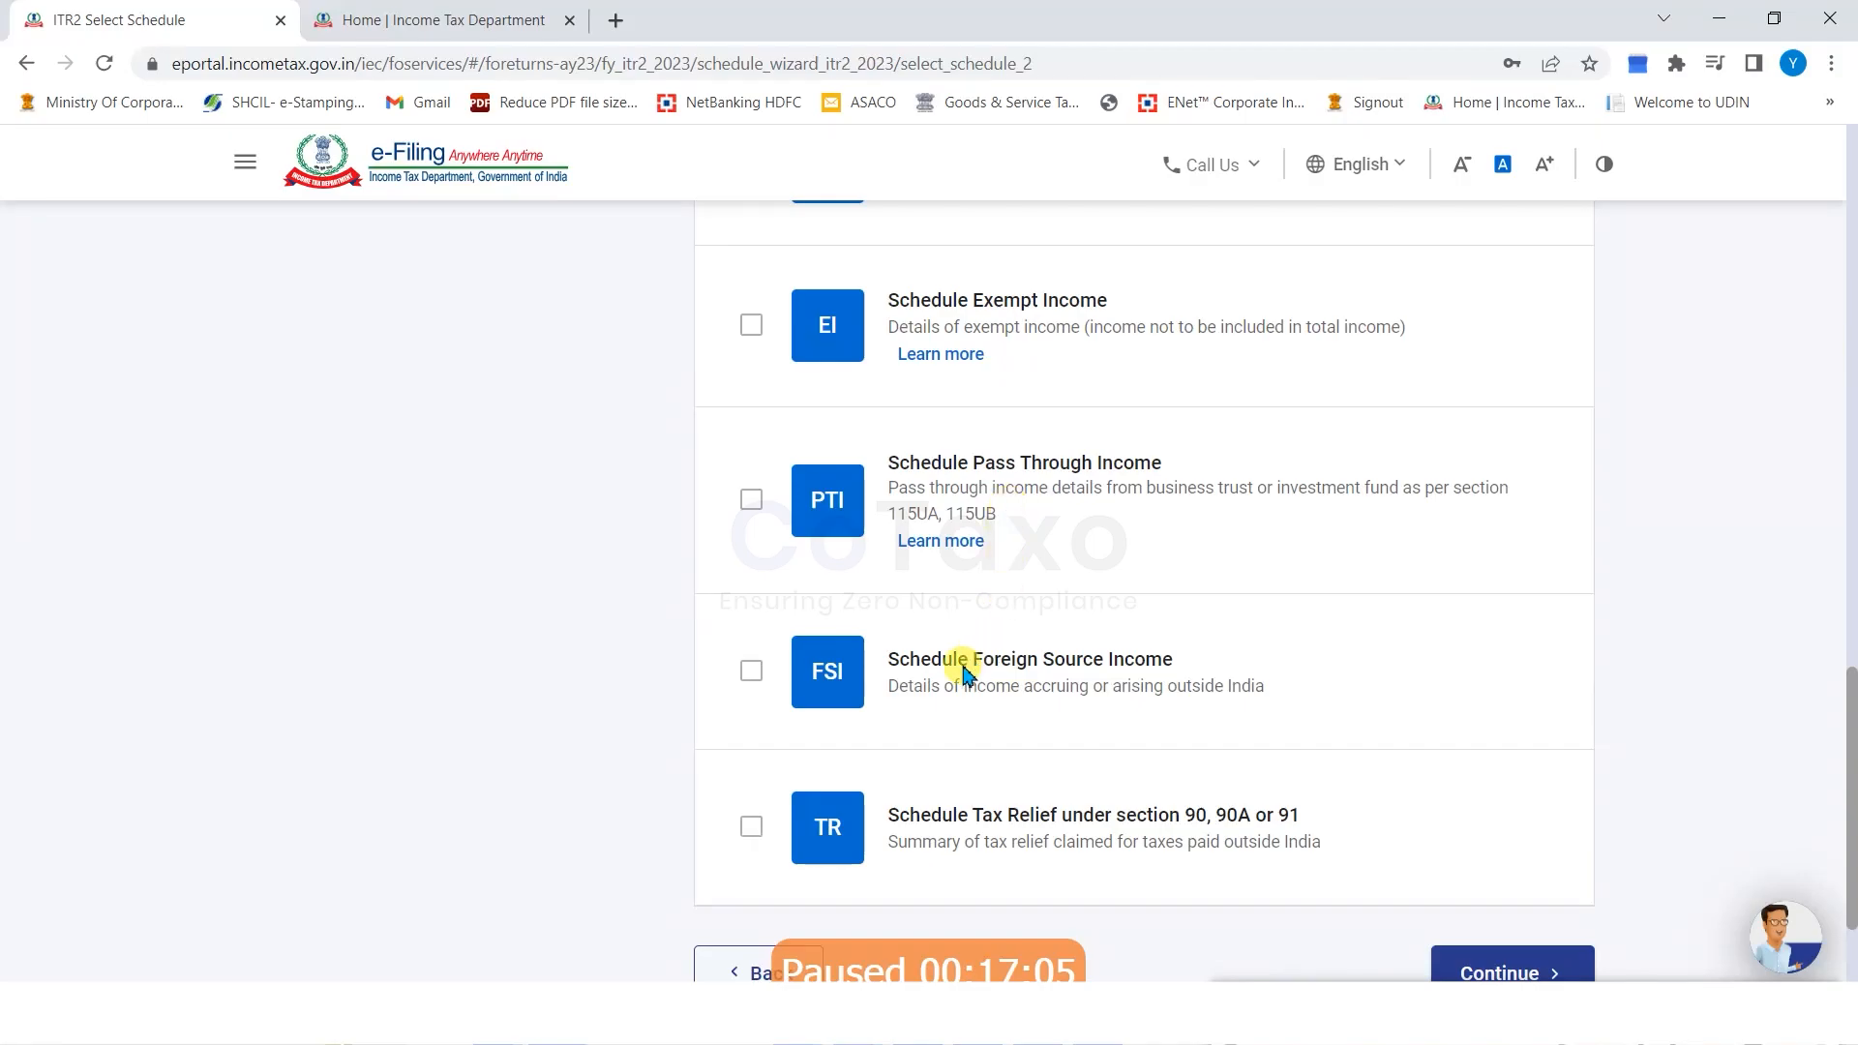
pyautogui.scroll(10, 552, 527)
pyautogui.click(282, 371)
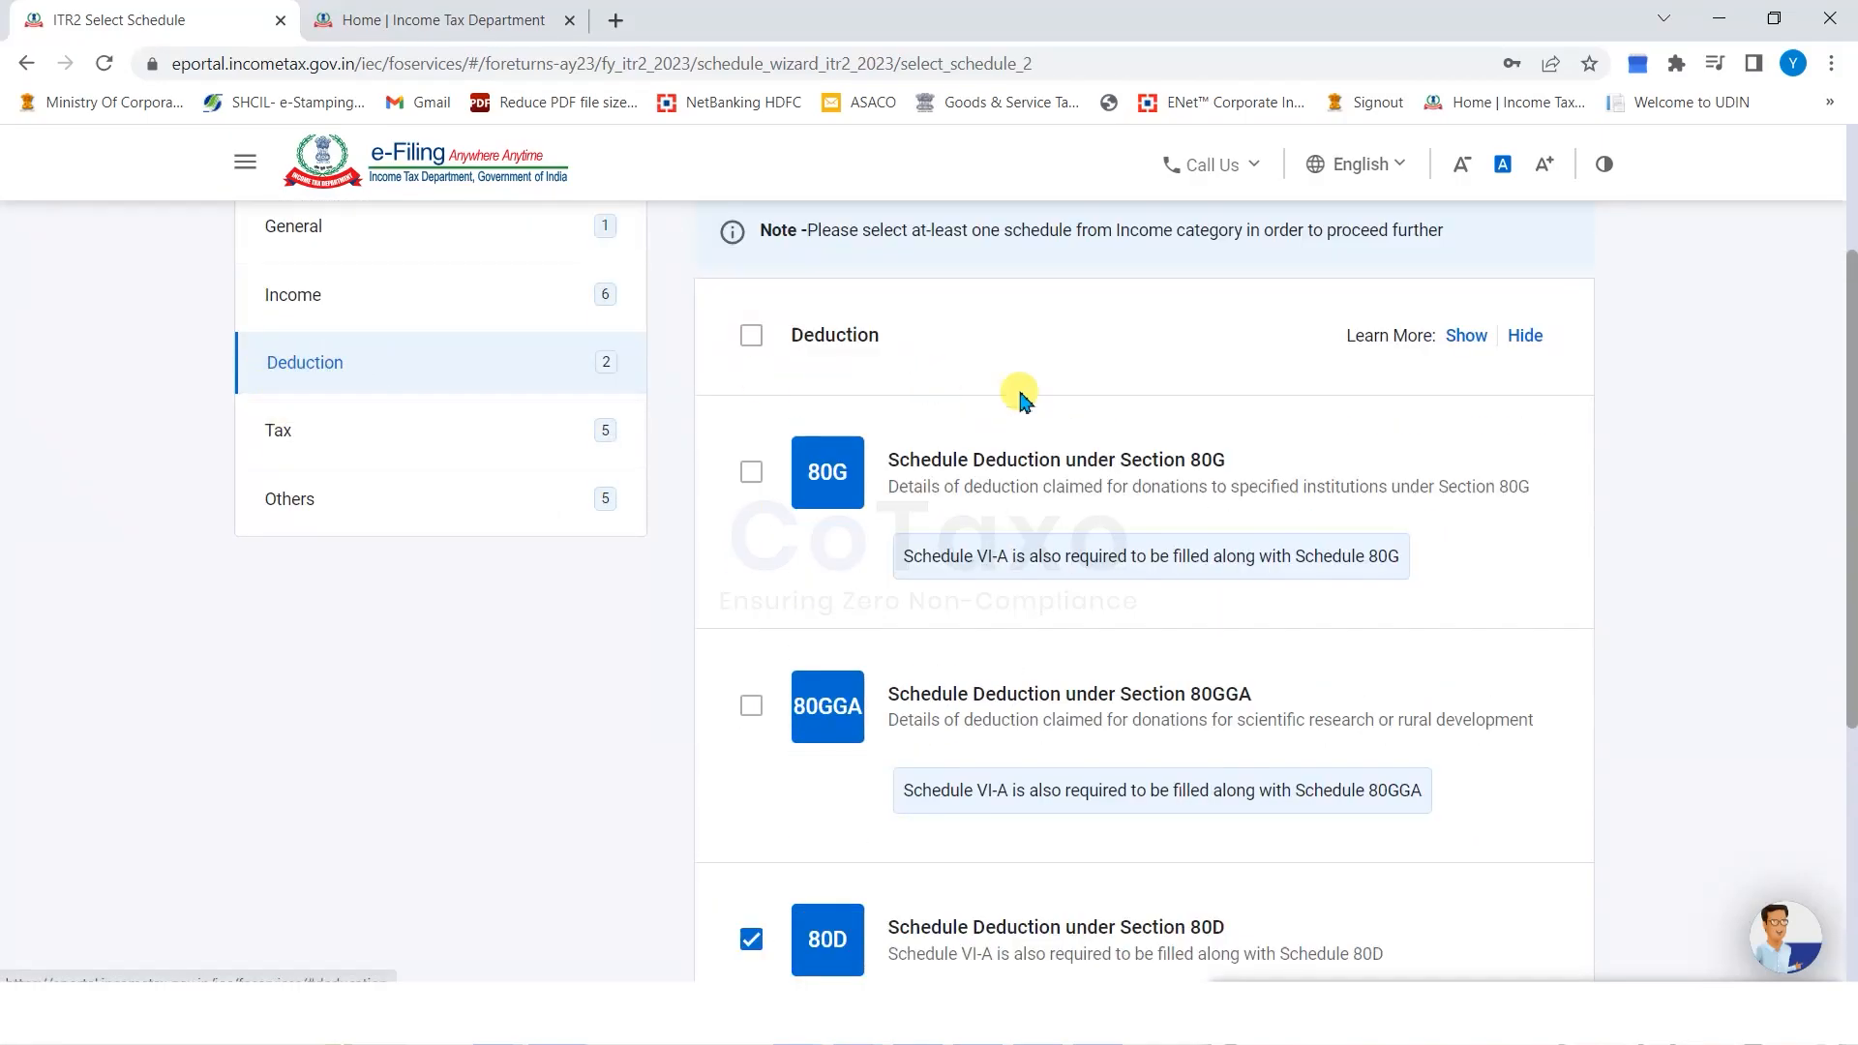
# Review the 80G, 80D and Chapter VI-A deduction schedule descriptions.
pyautogui.scroll(-2, 508, 743)
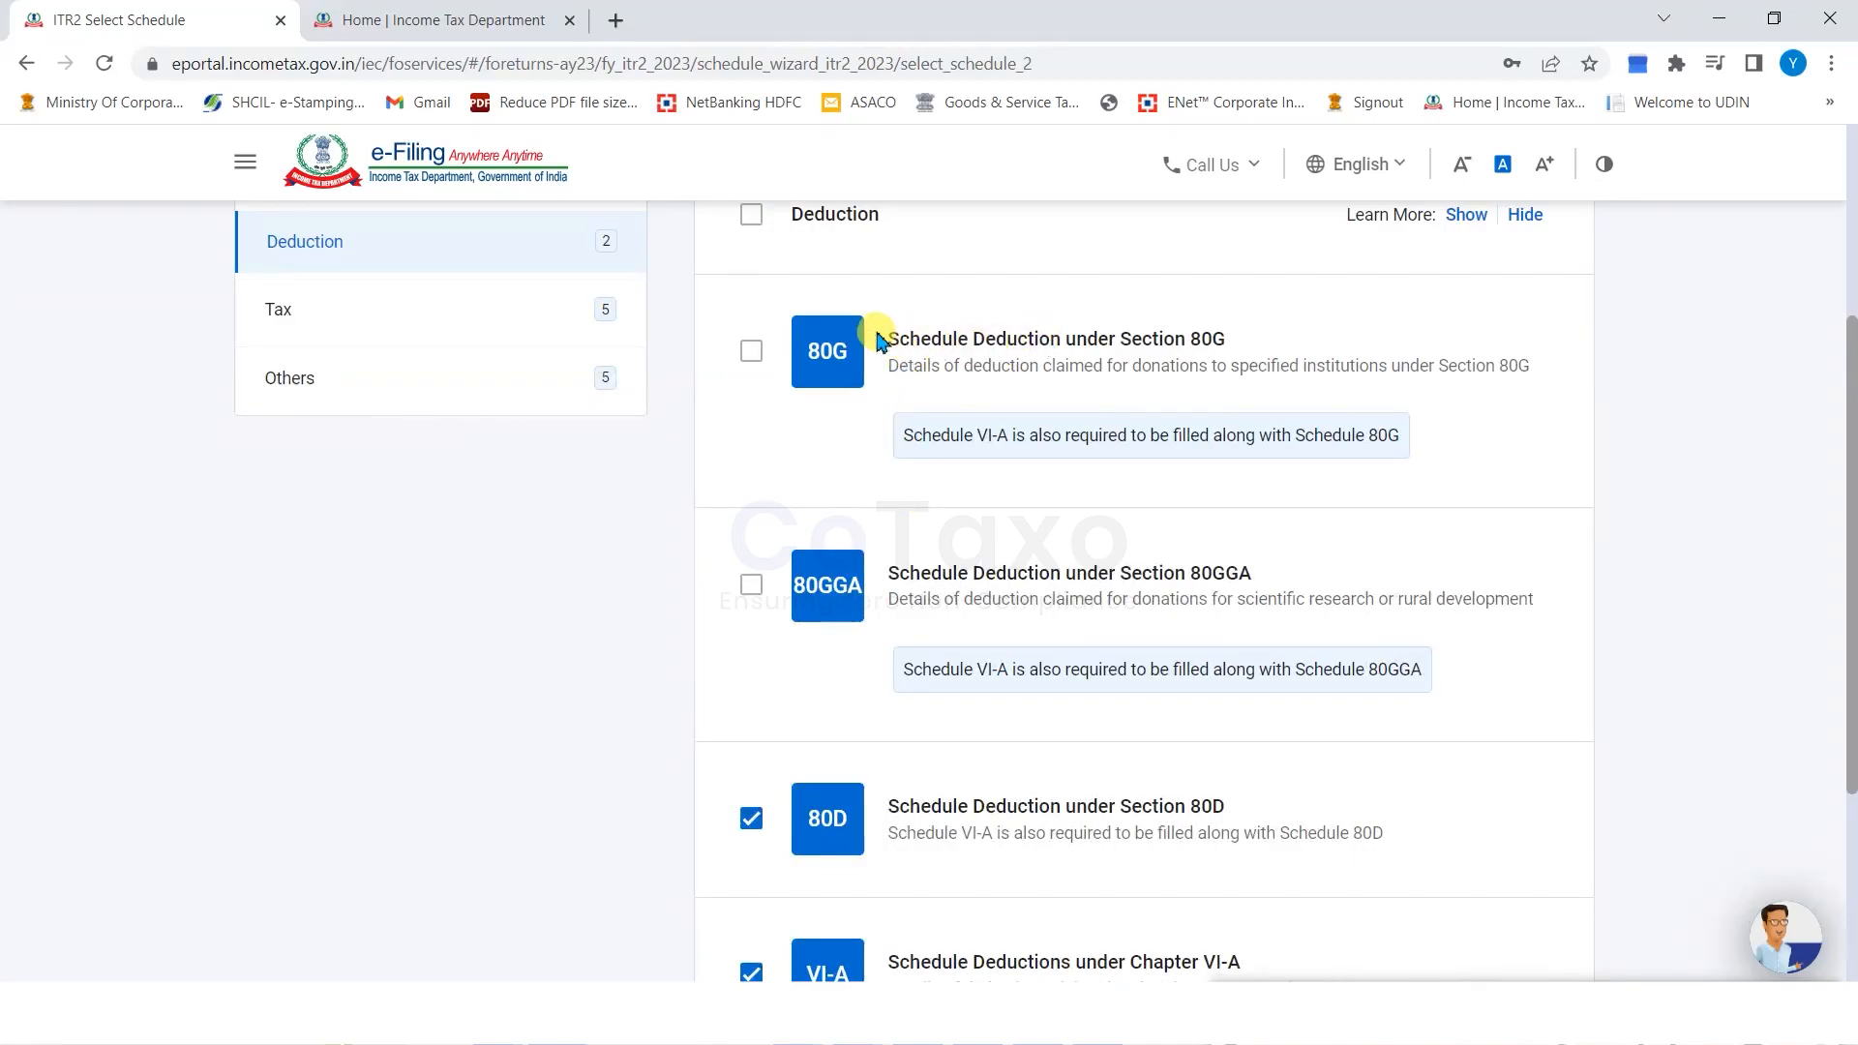
pyautogui.moveTo(896, 338); pyautogui.dragTo(1140, 352)
pyautogui.click(1297, 365)
pyautogui.moveTo(1333, 366); pyautogui.dragTo(987, 363)
pyautogui.scroll(-3, 972, 600)
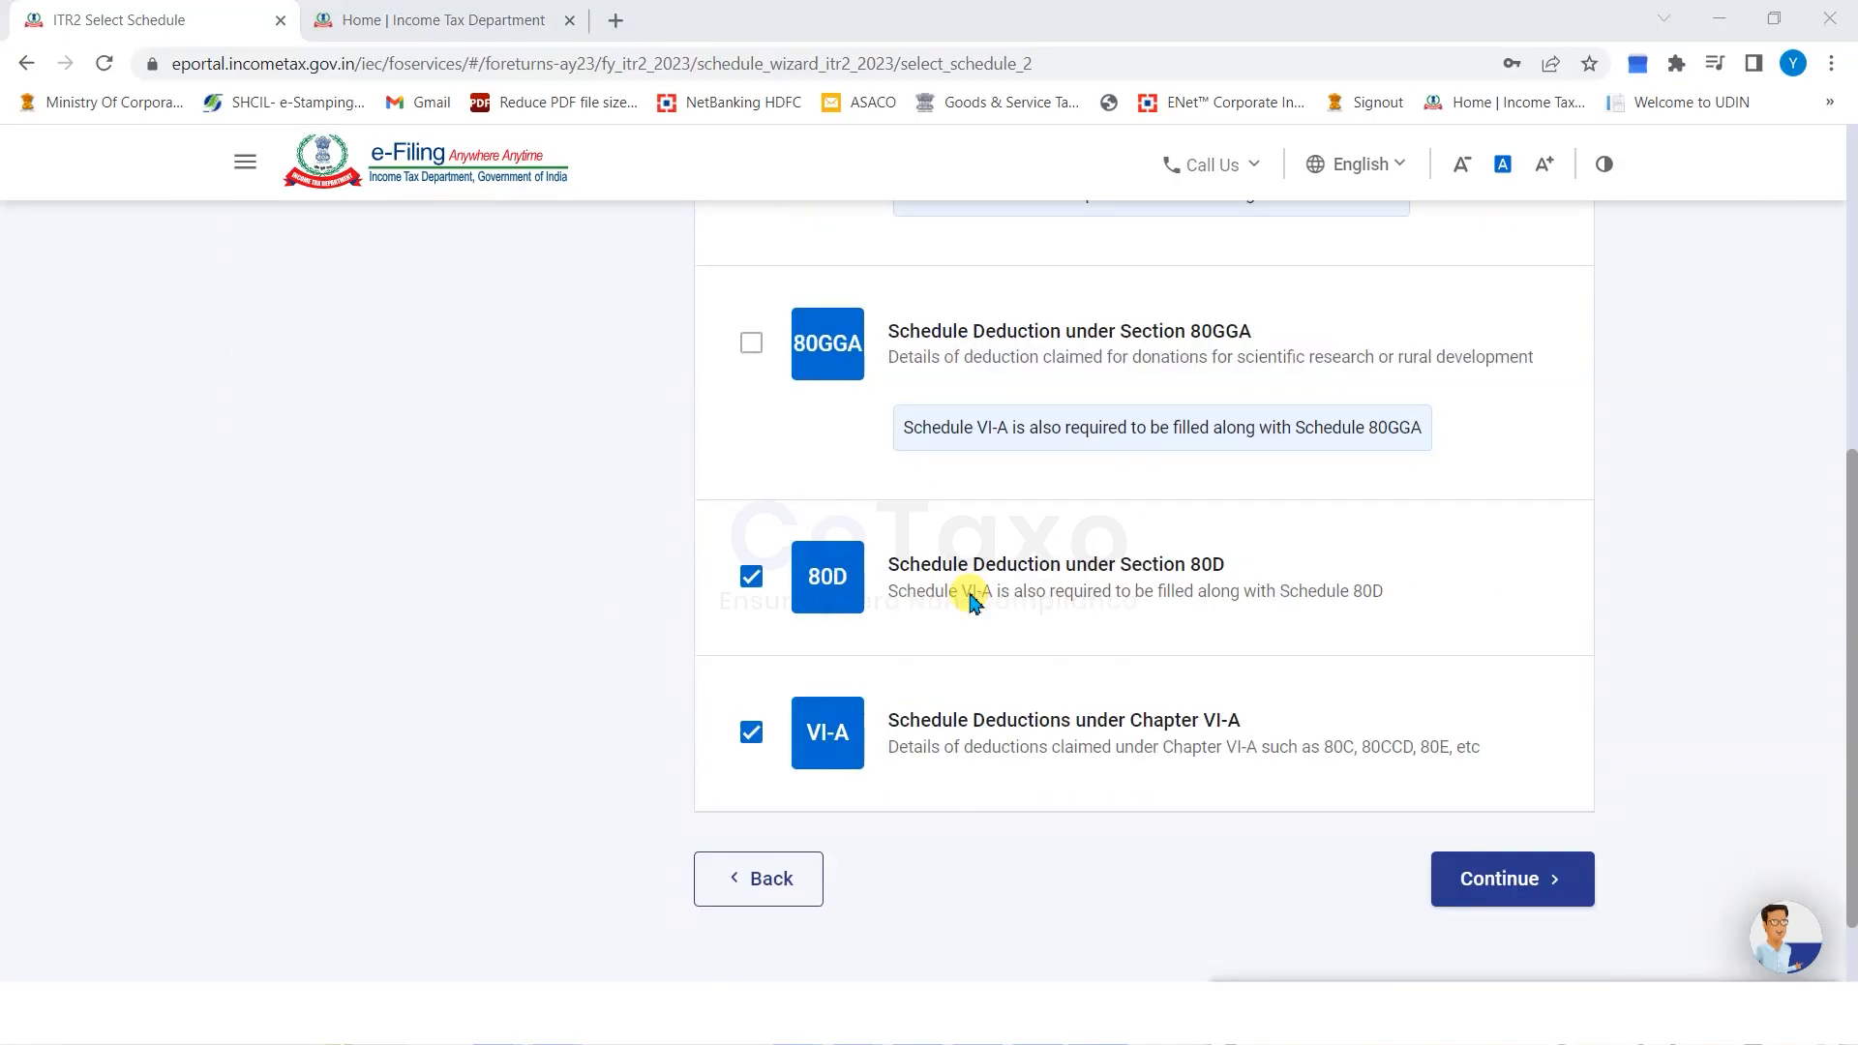
pyautogui.moveTo(940, 600); pyautogui.dragTo(1345, 602)
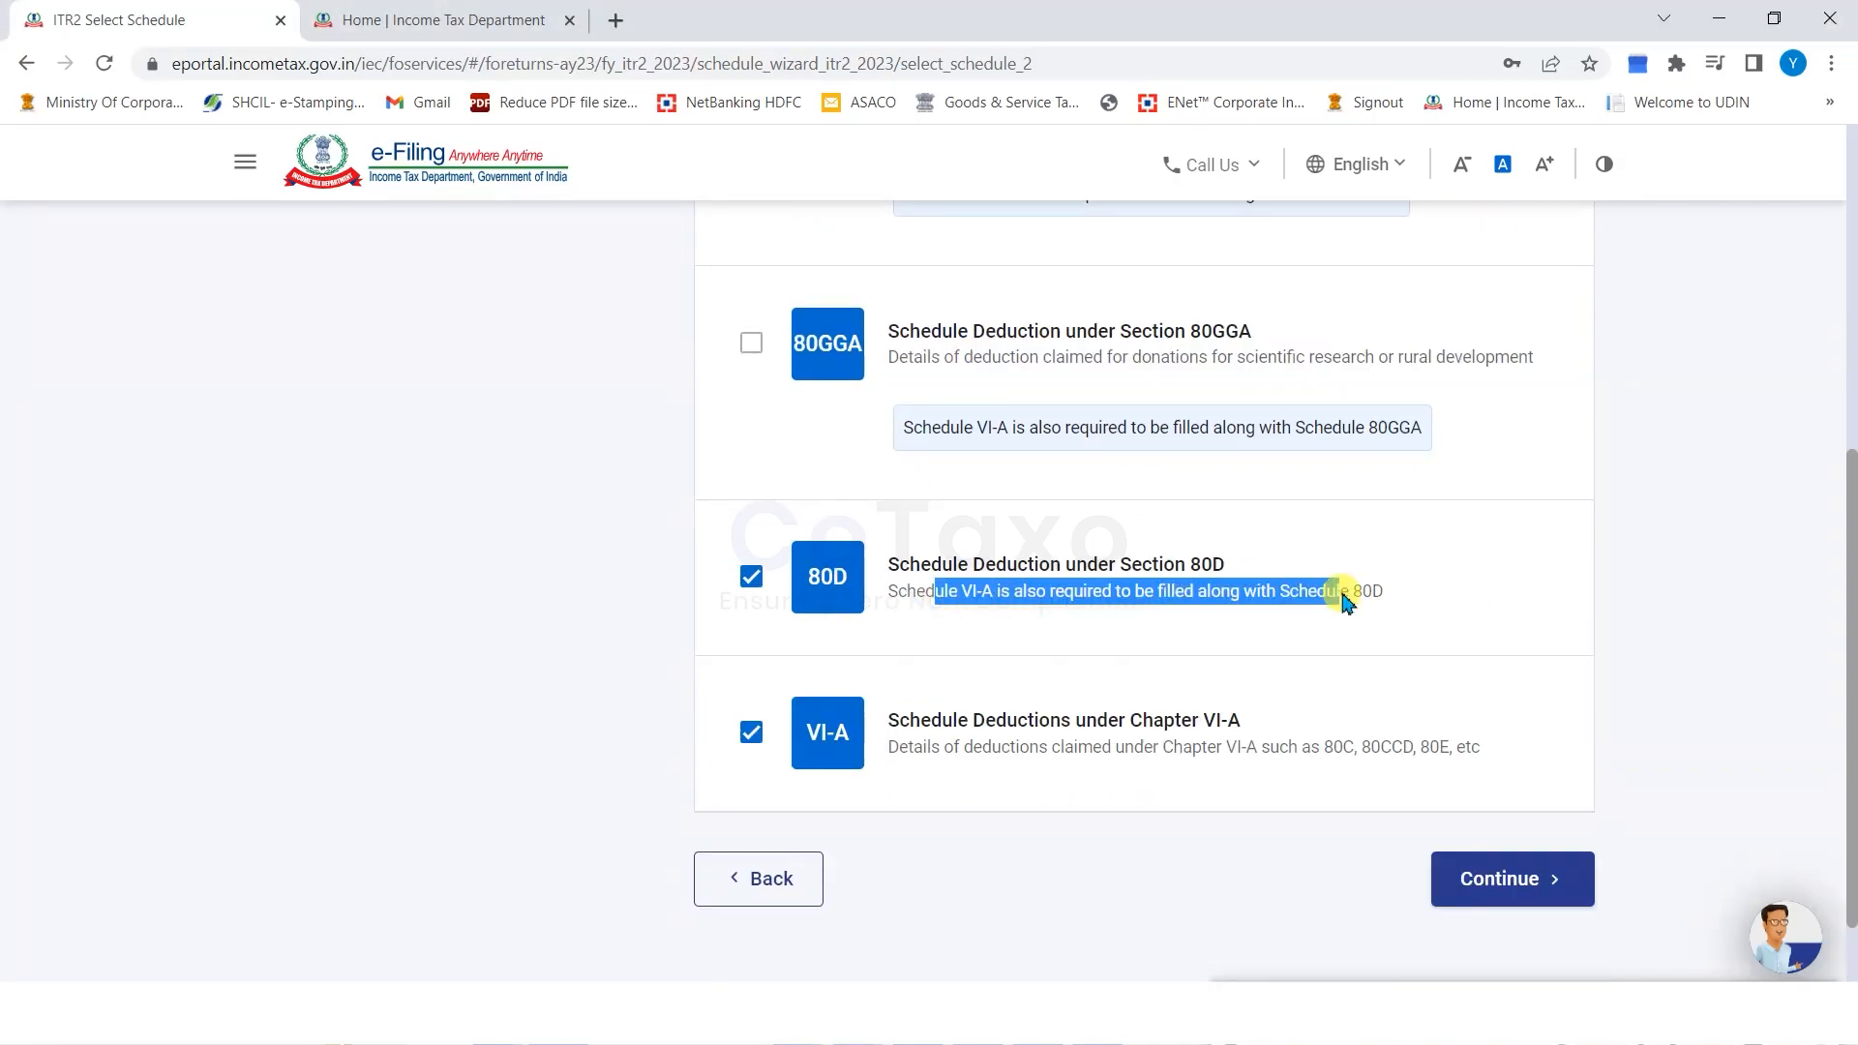
pyautogui.moveTo(921, 753); pyautogui.dragTo(1286, 746)
pyautogui.click(1078, 746)
pyautogui.moveTo(994, 738); pyautogui.dragTo(1130, 751)
pyautogui.click(1354, 751)
pyautogui.click(1058, 754)
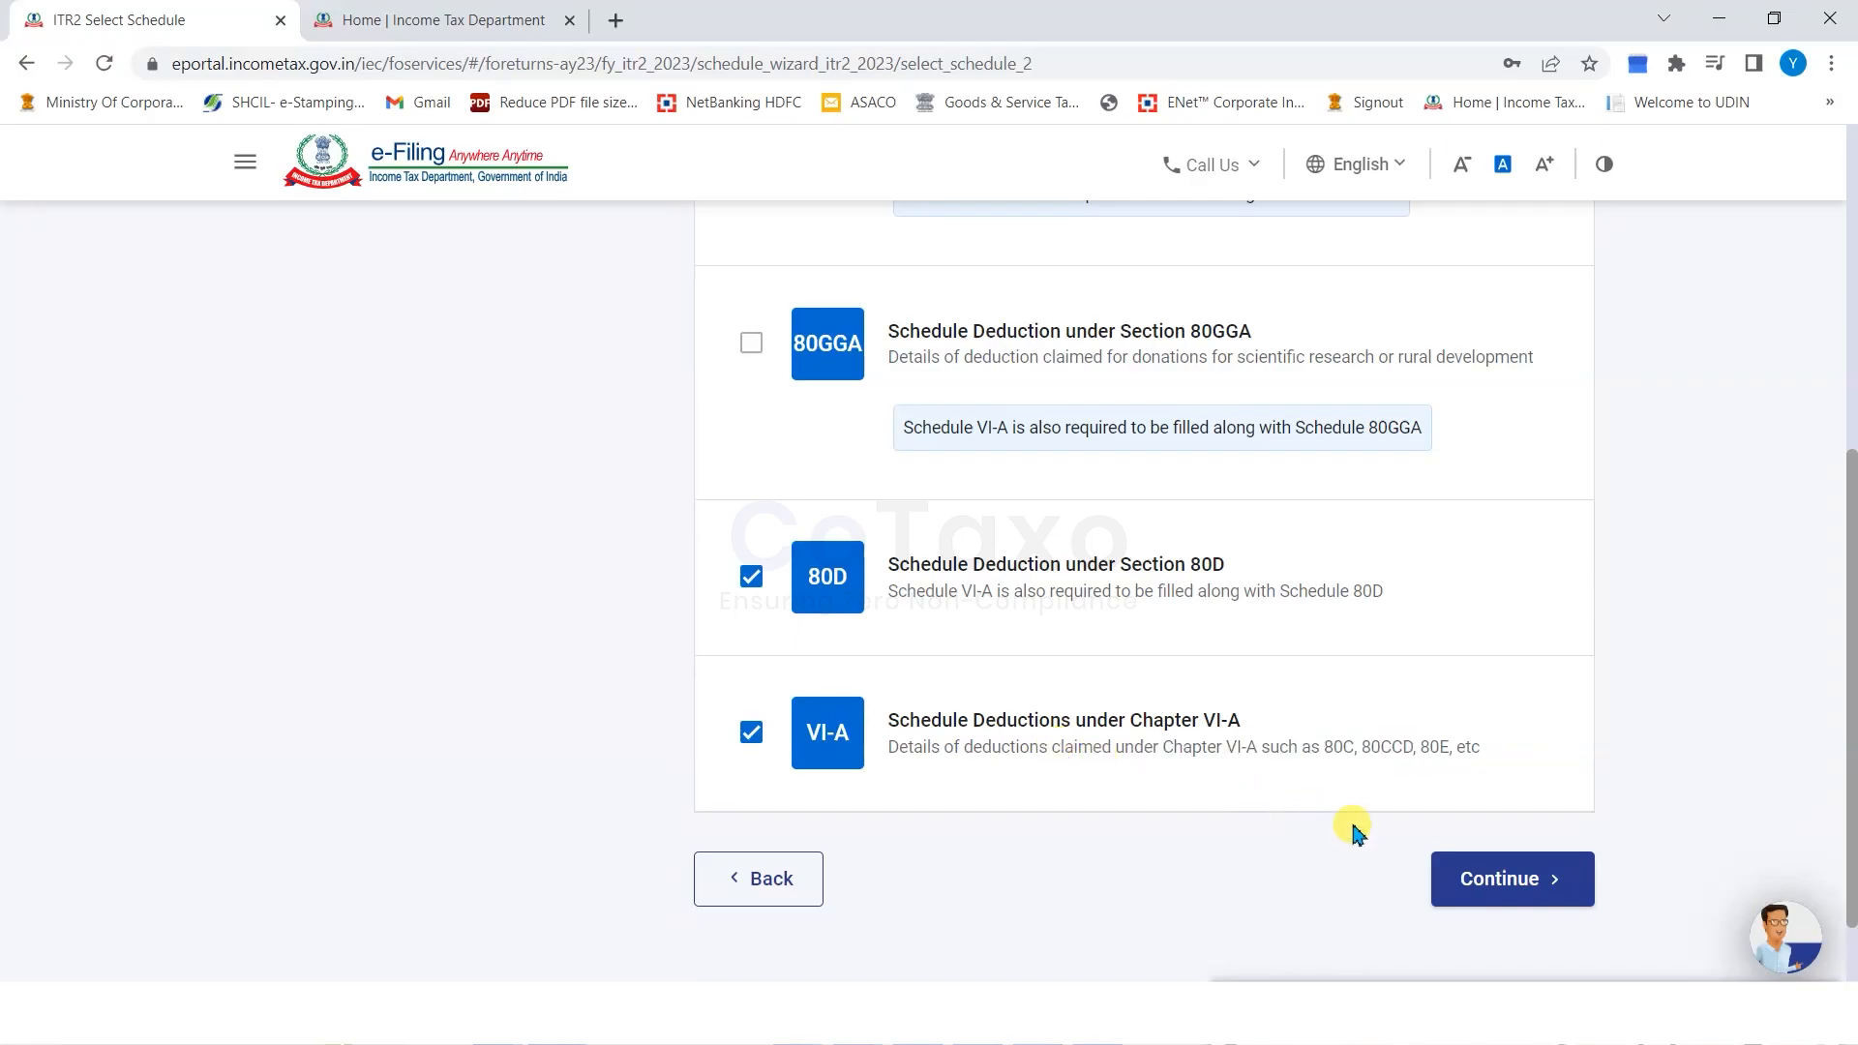
# Scroll through the Tax category schedules.
pyautogui.click(358, 559)
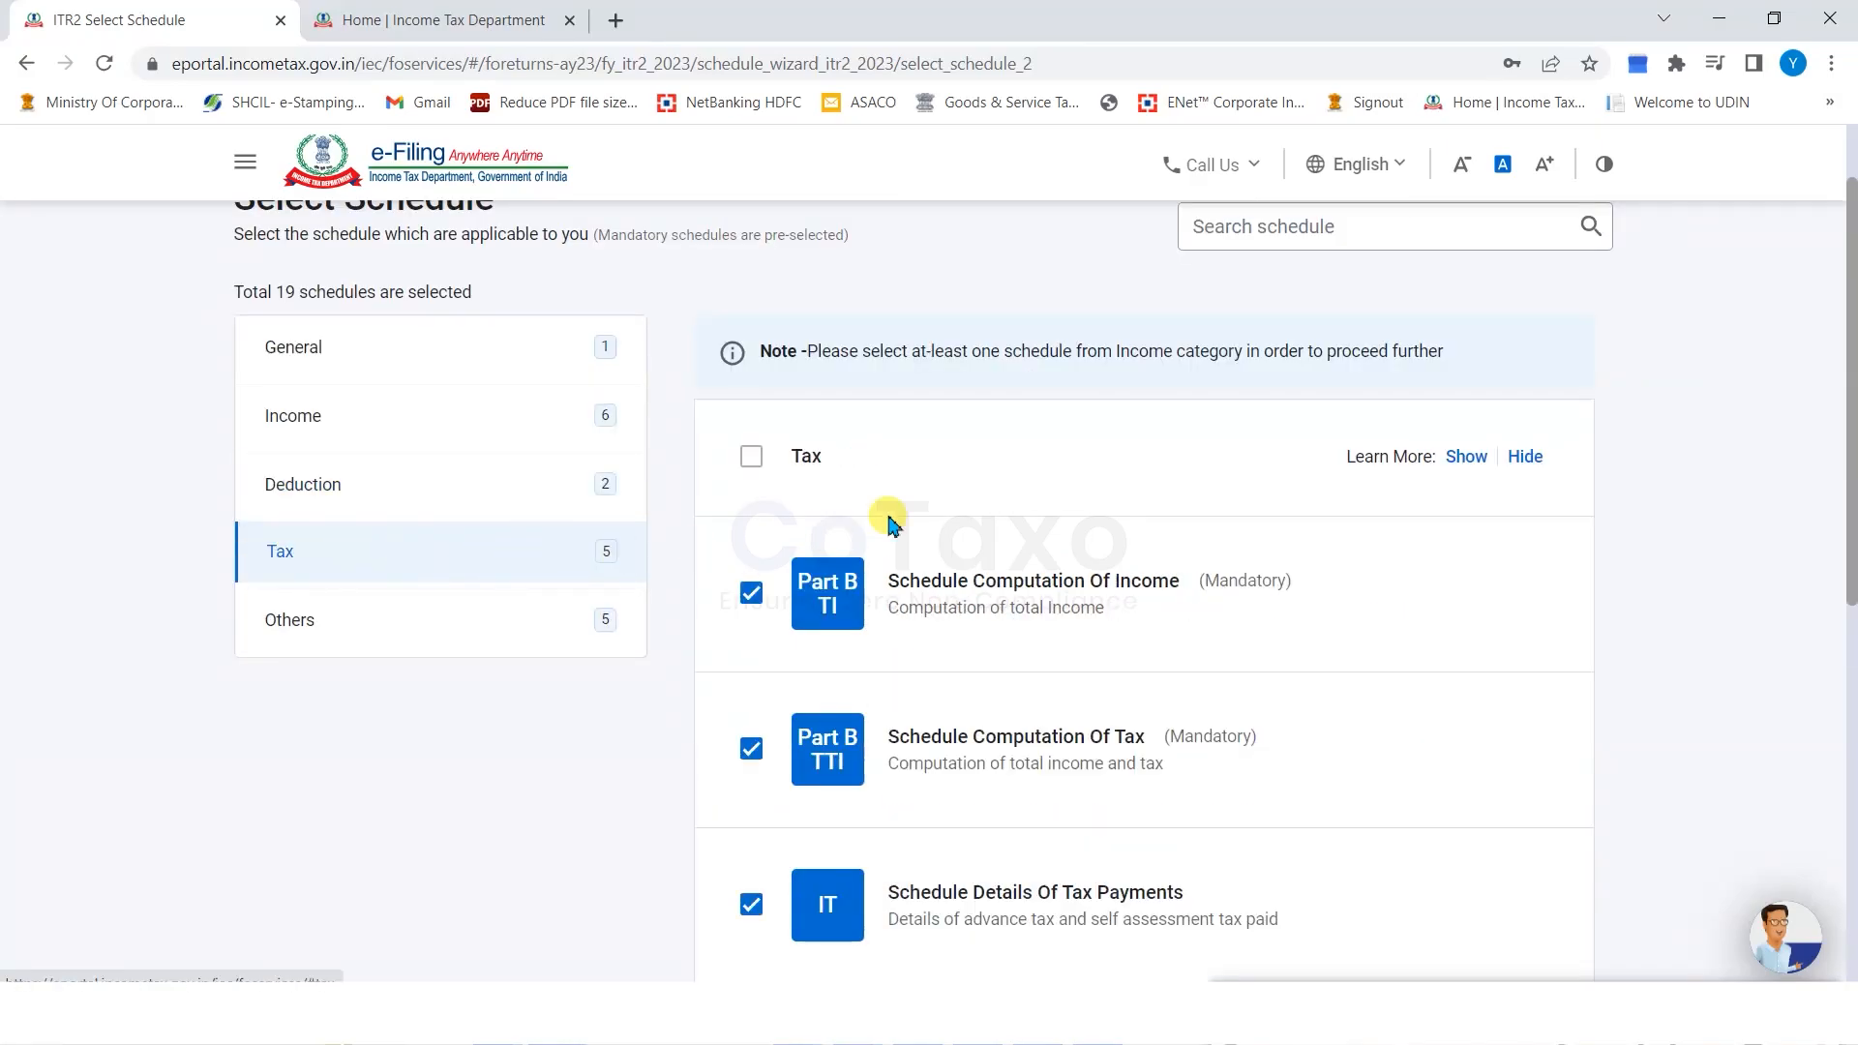
pyautogui.scroll(-3, 1021, 469)
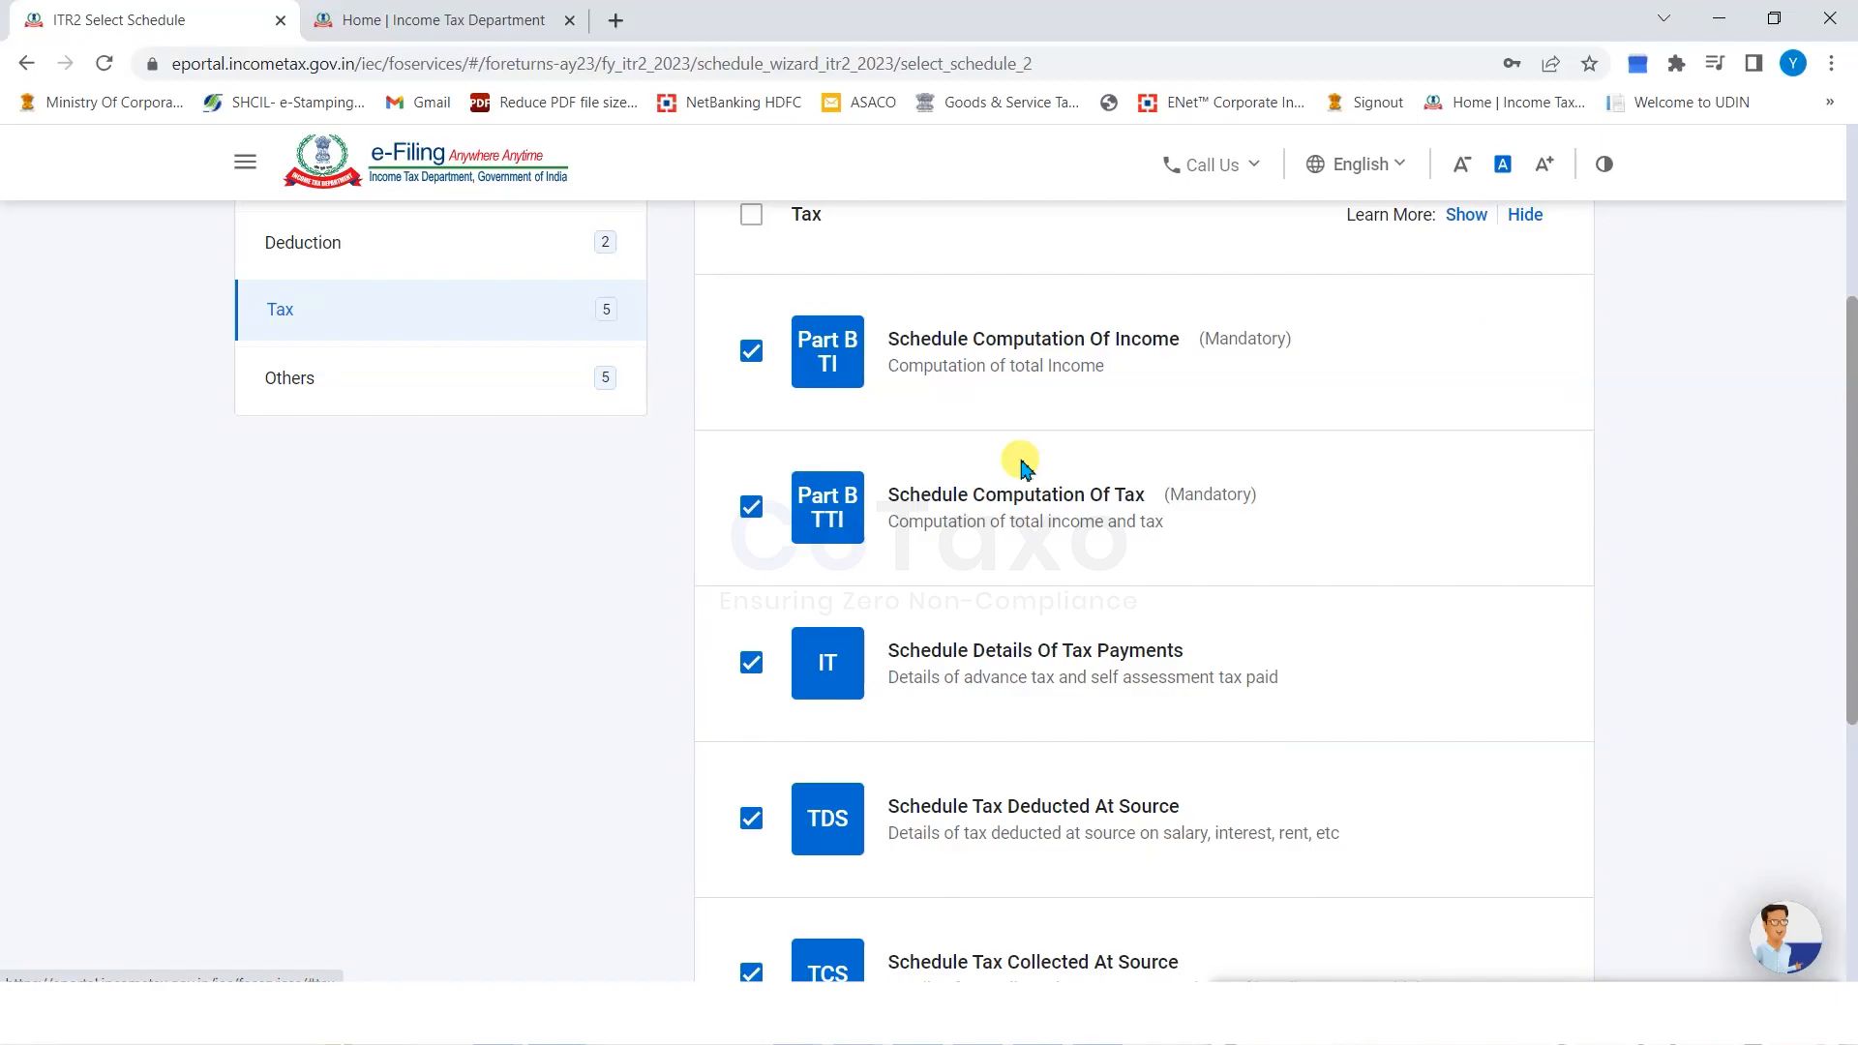
pyautogui.scroll(-5, 1021, 468)
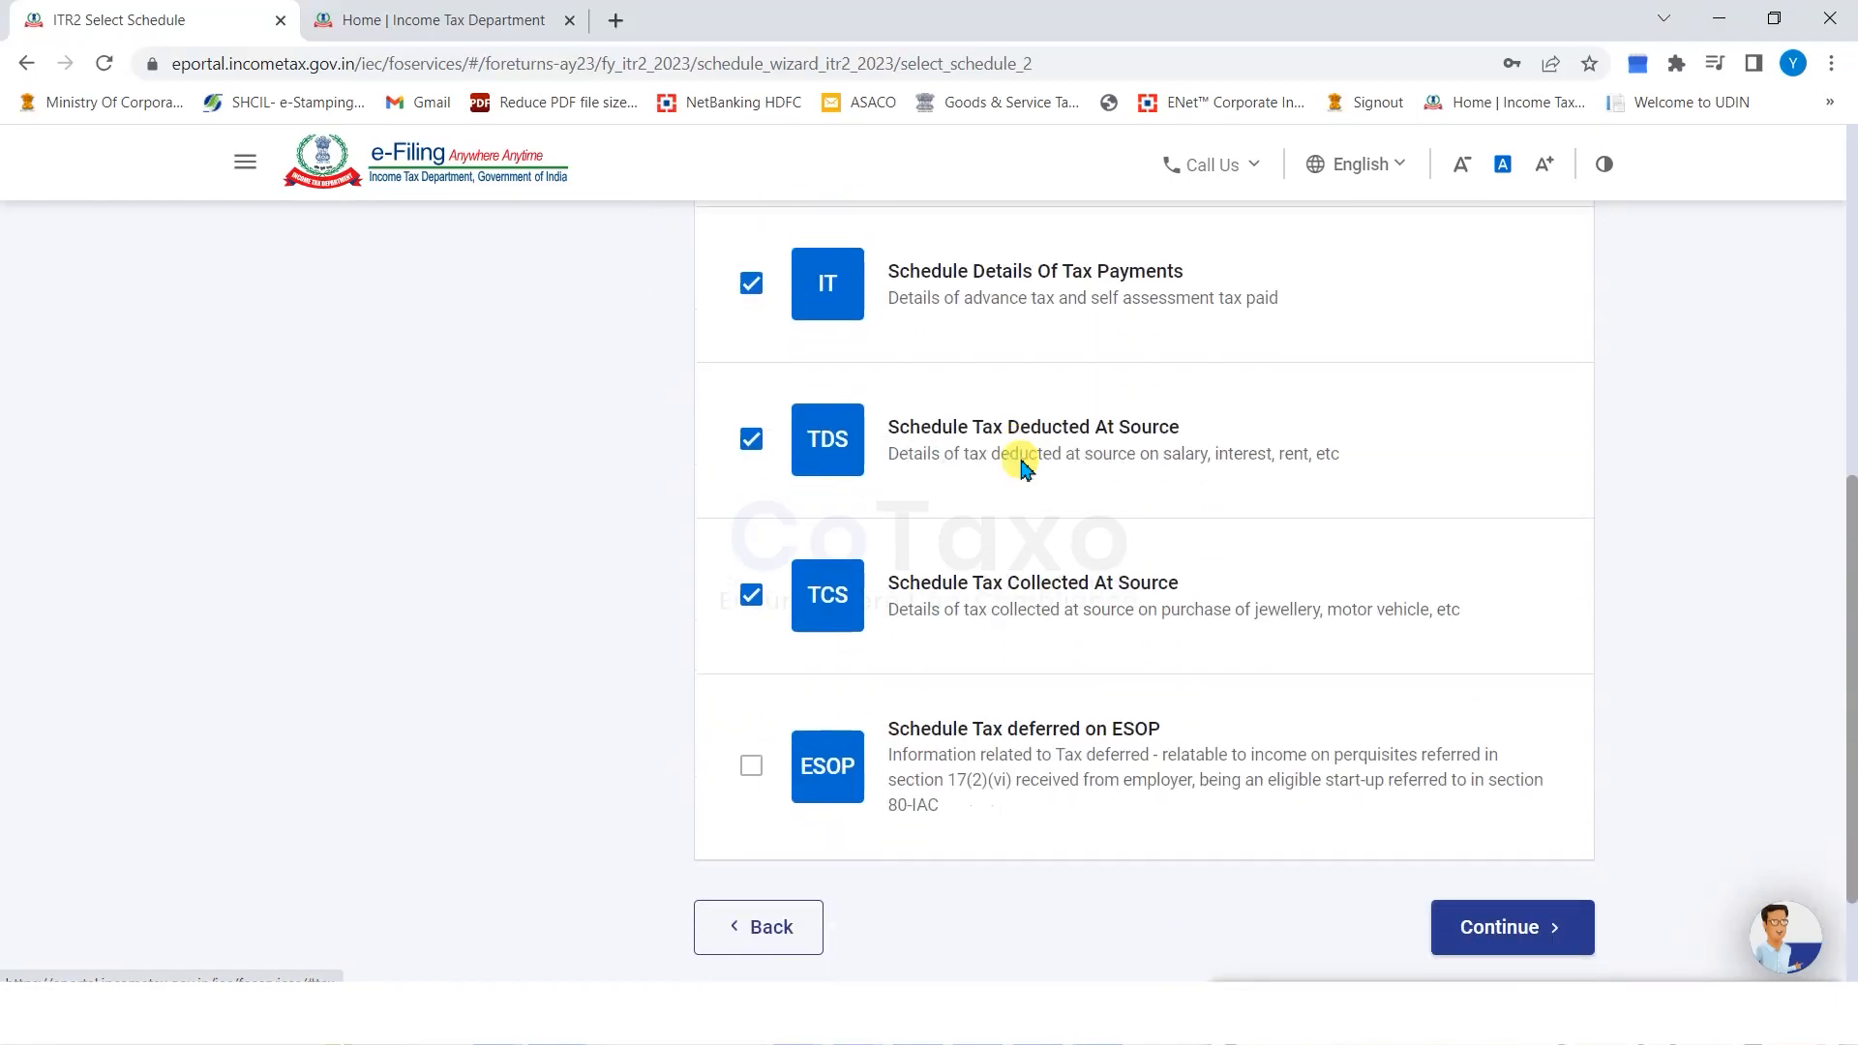
pyautogui.scroll(5, 1021, 469)
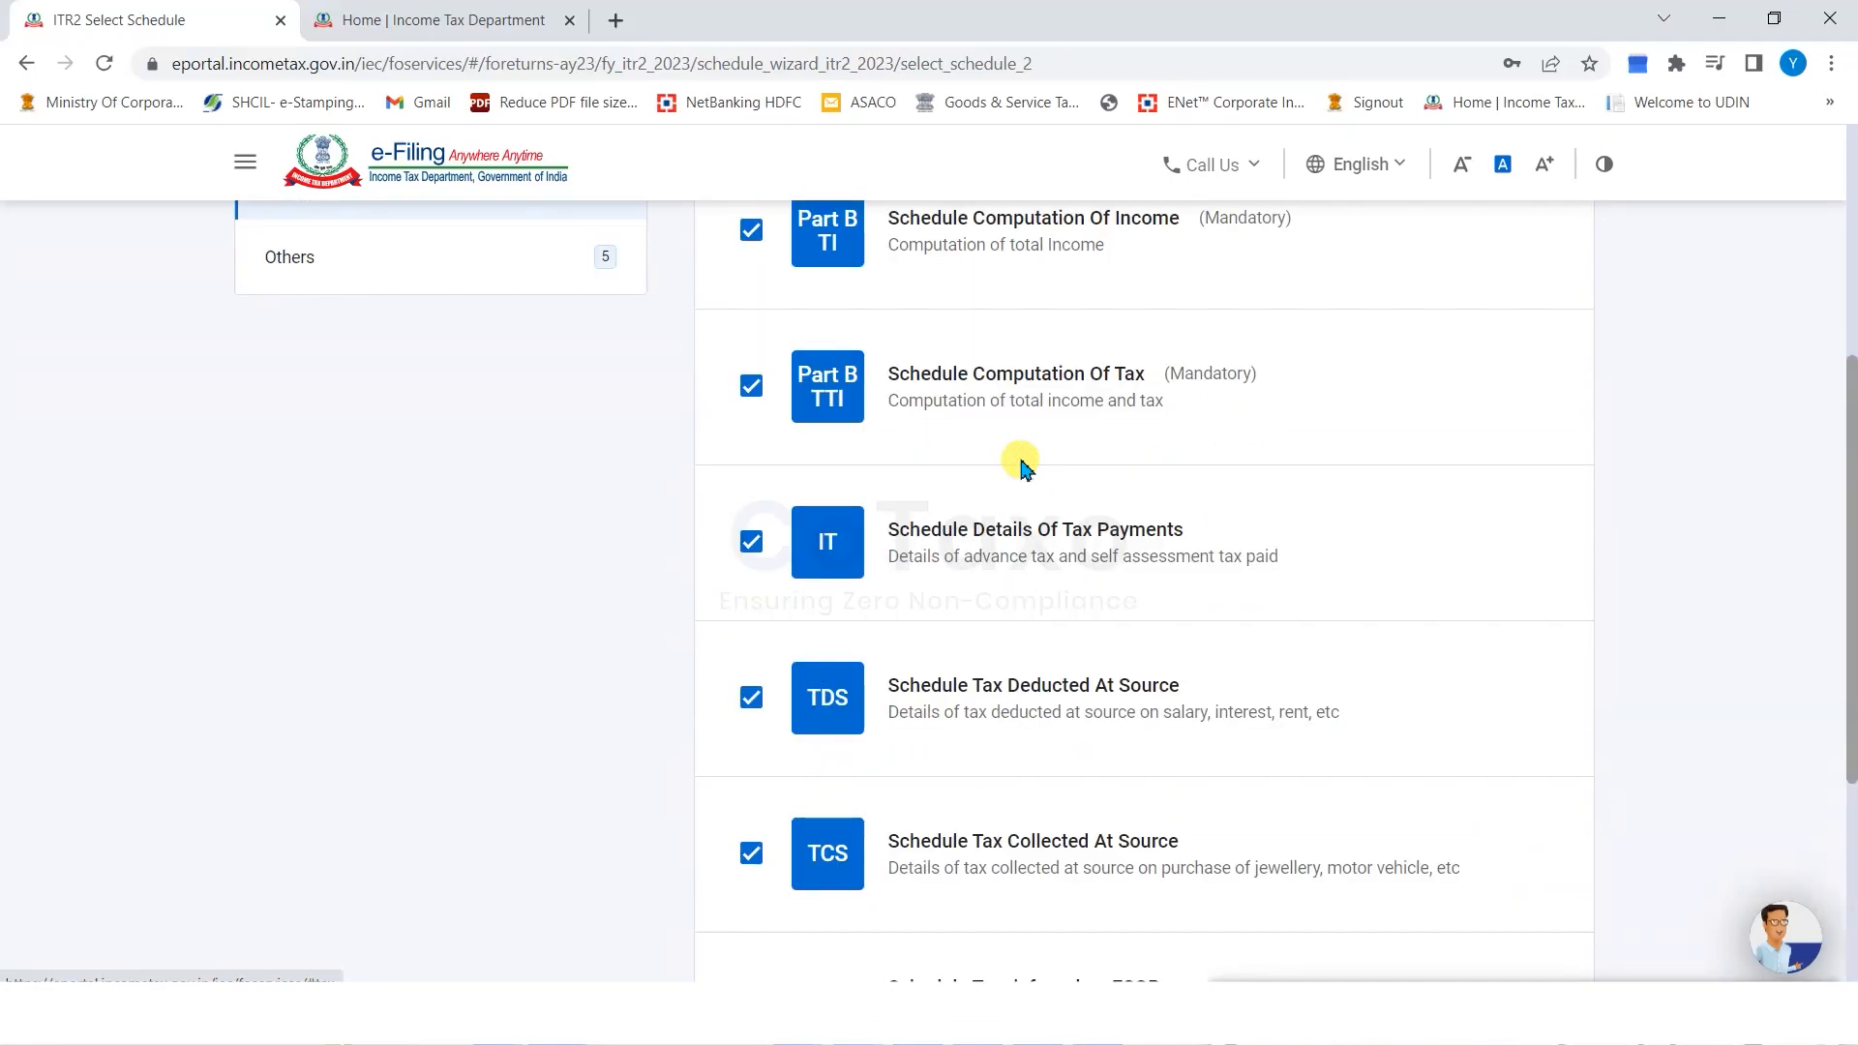
# Review the Others schedules, including CFL and Foreign Assets, and continue with the selection.
pyautogui.click(364, 382)
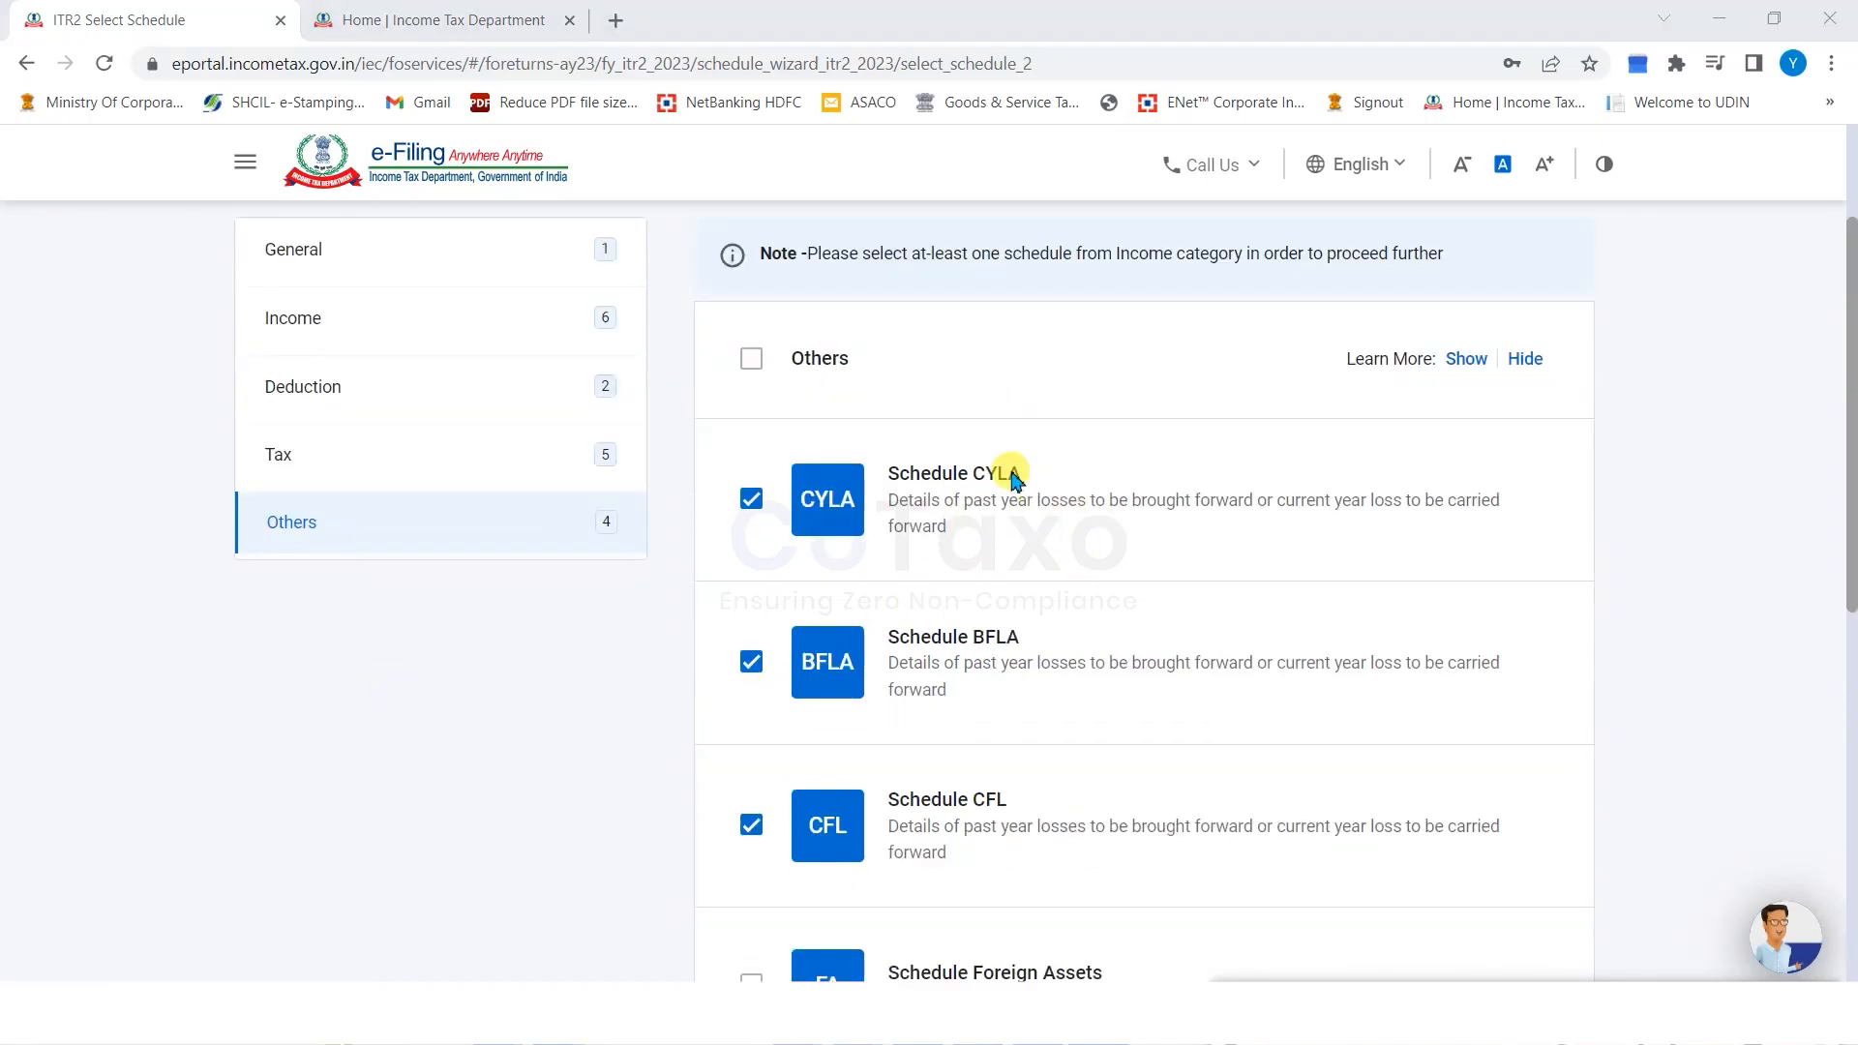
pyautogui.scroll(-4, 1044, 571)
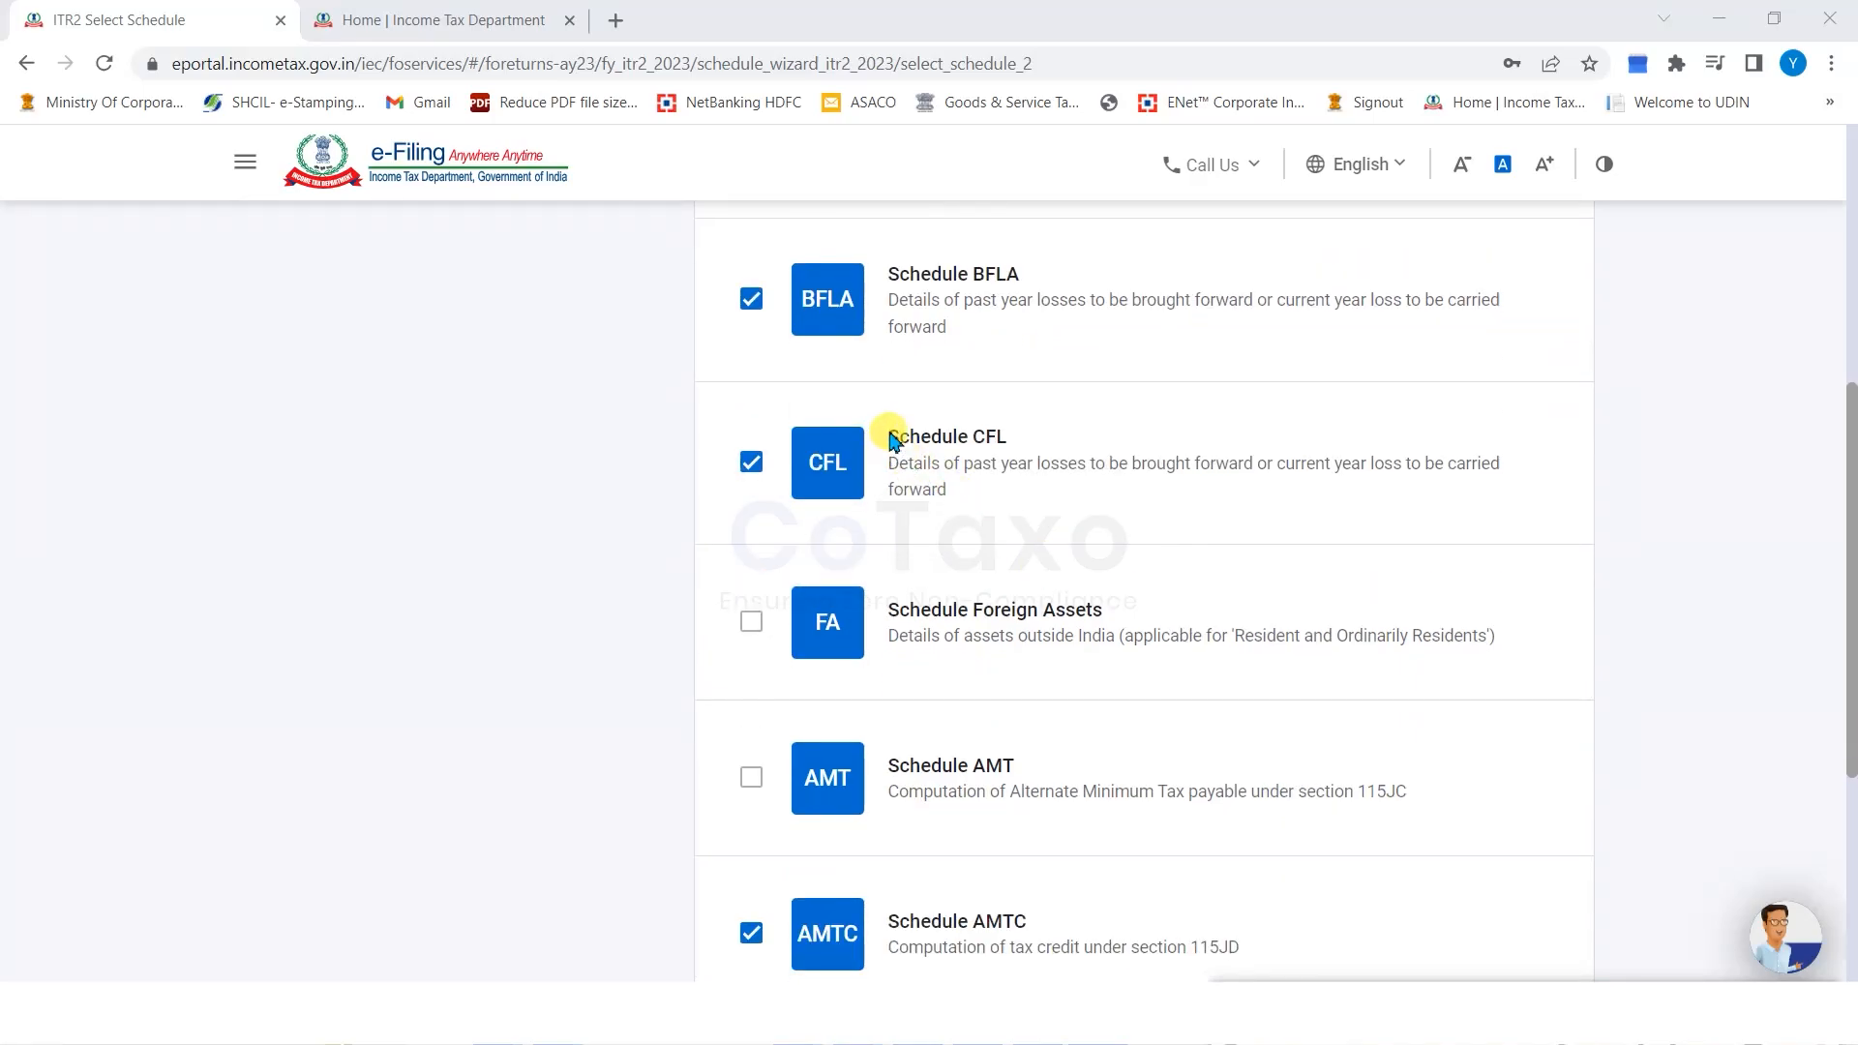
pyautogui.moveTo(891, 440); pyautogui.dragTo(933, 481)
pyautogui.moveTo(1161, 636); pyautogui.dragTo(972, 615)
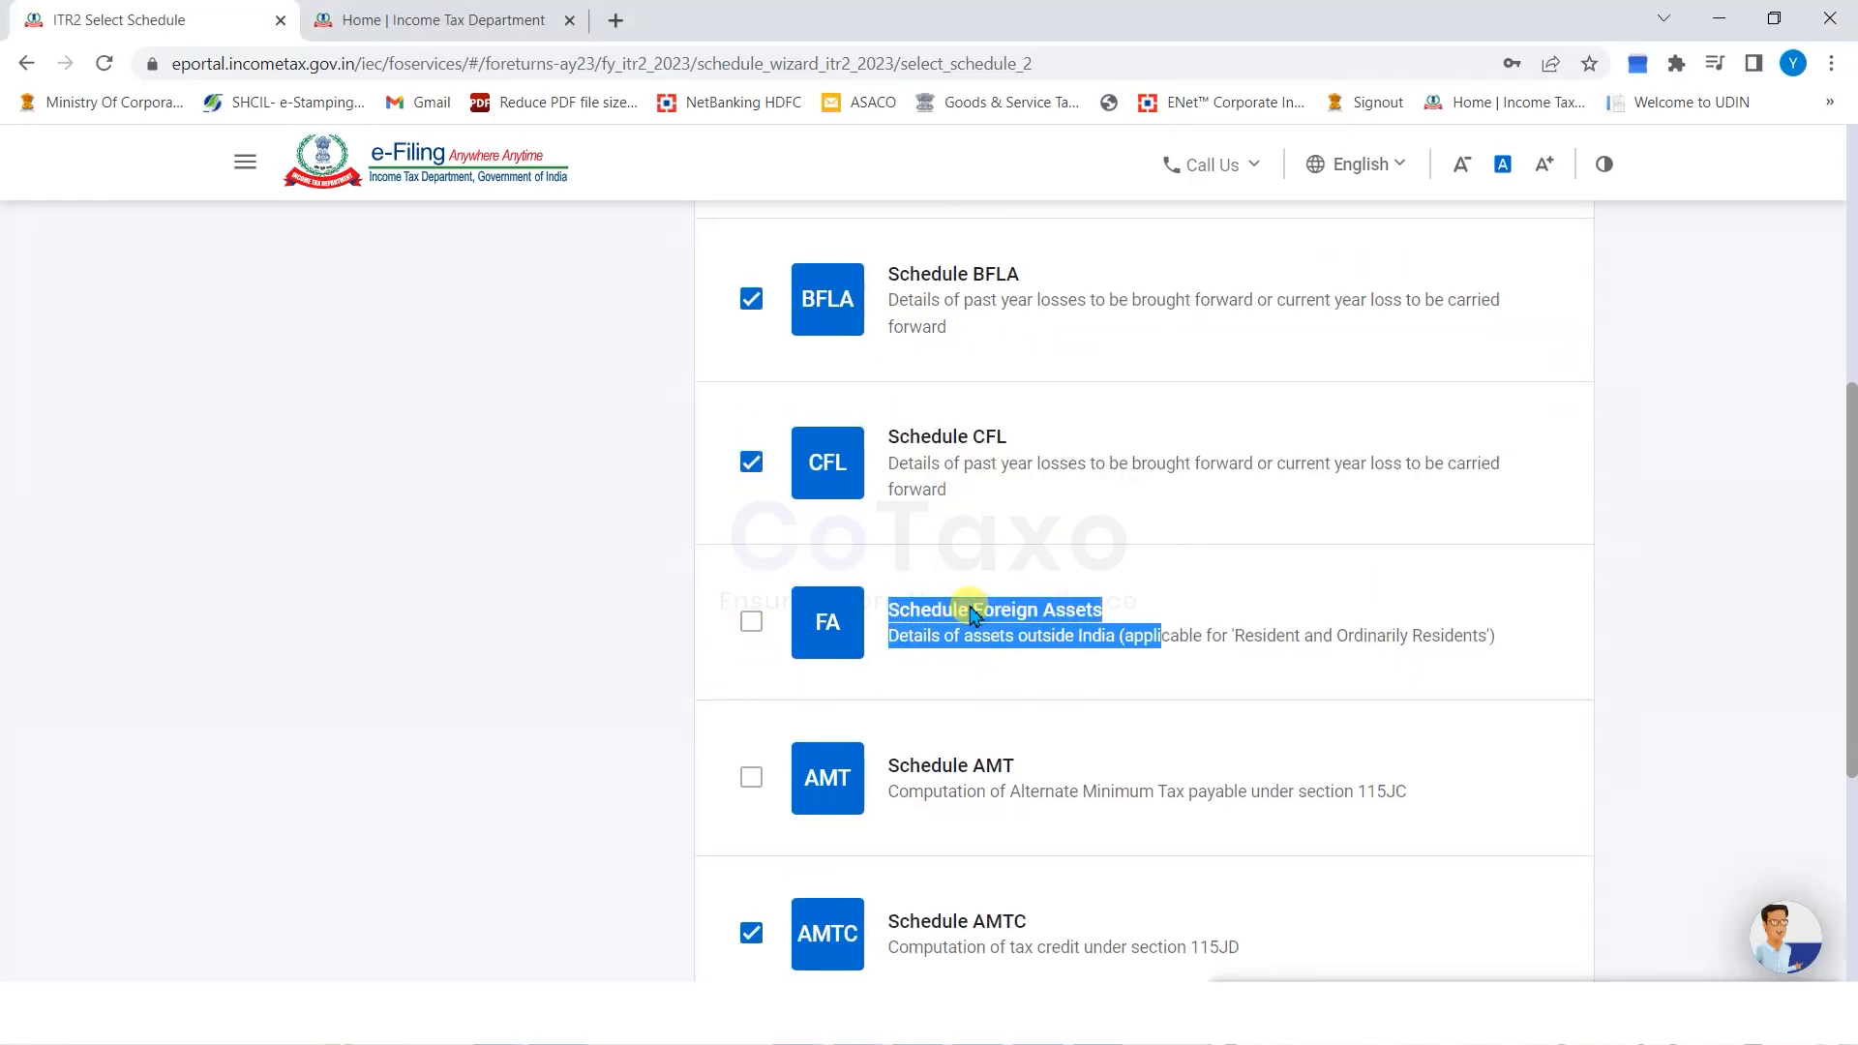
pyautogui.click(973, 614)
pyautogui.scroll(-5, 963, 678)
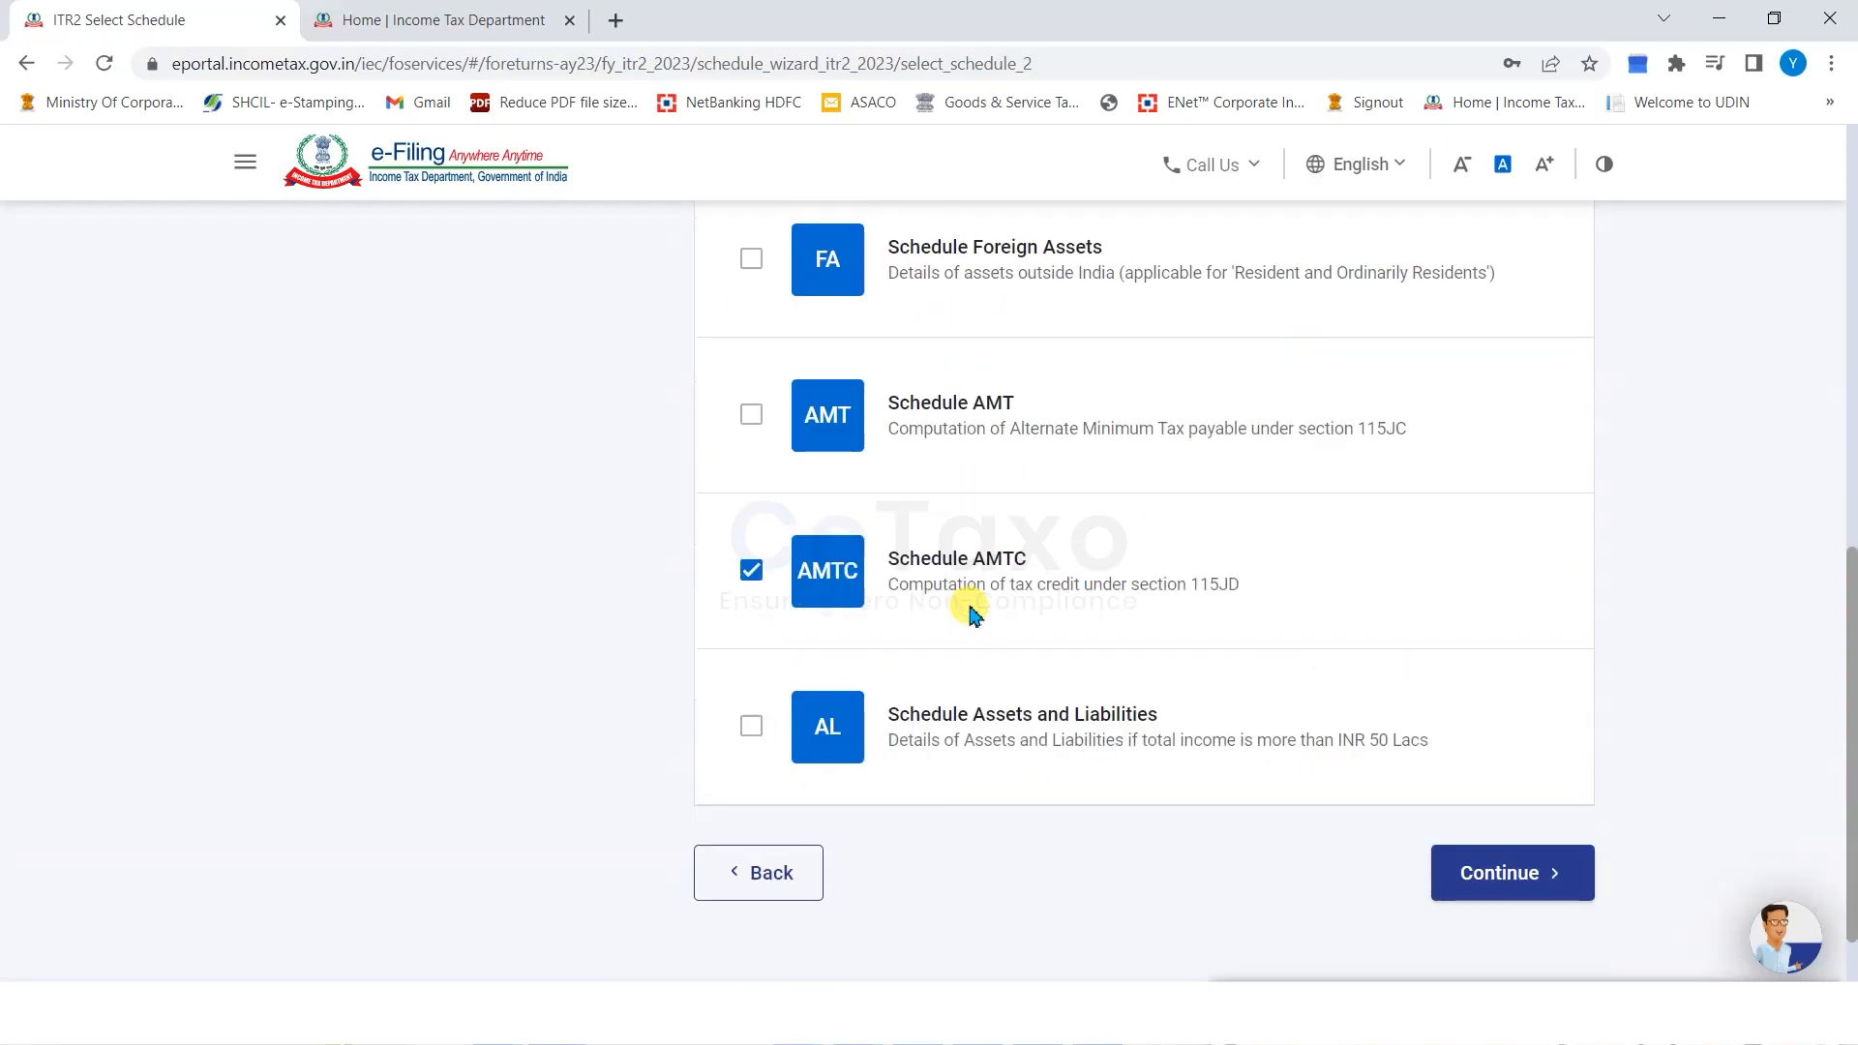
pyautogui.click(1509, 774)
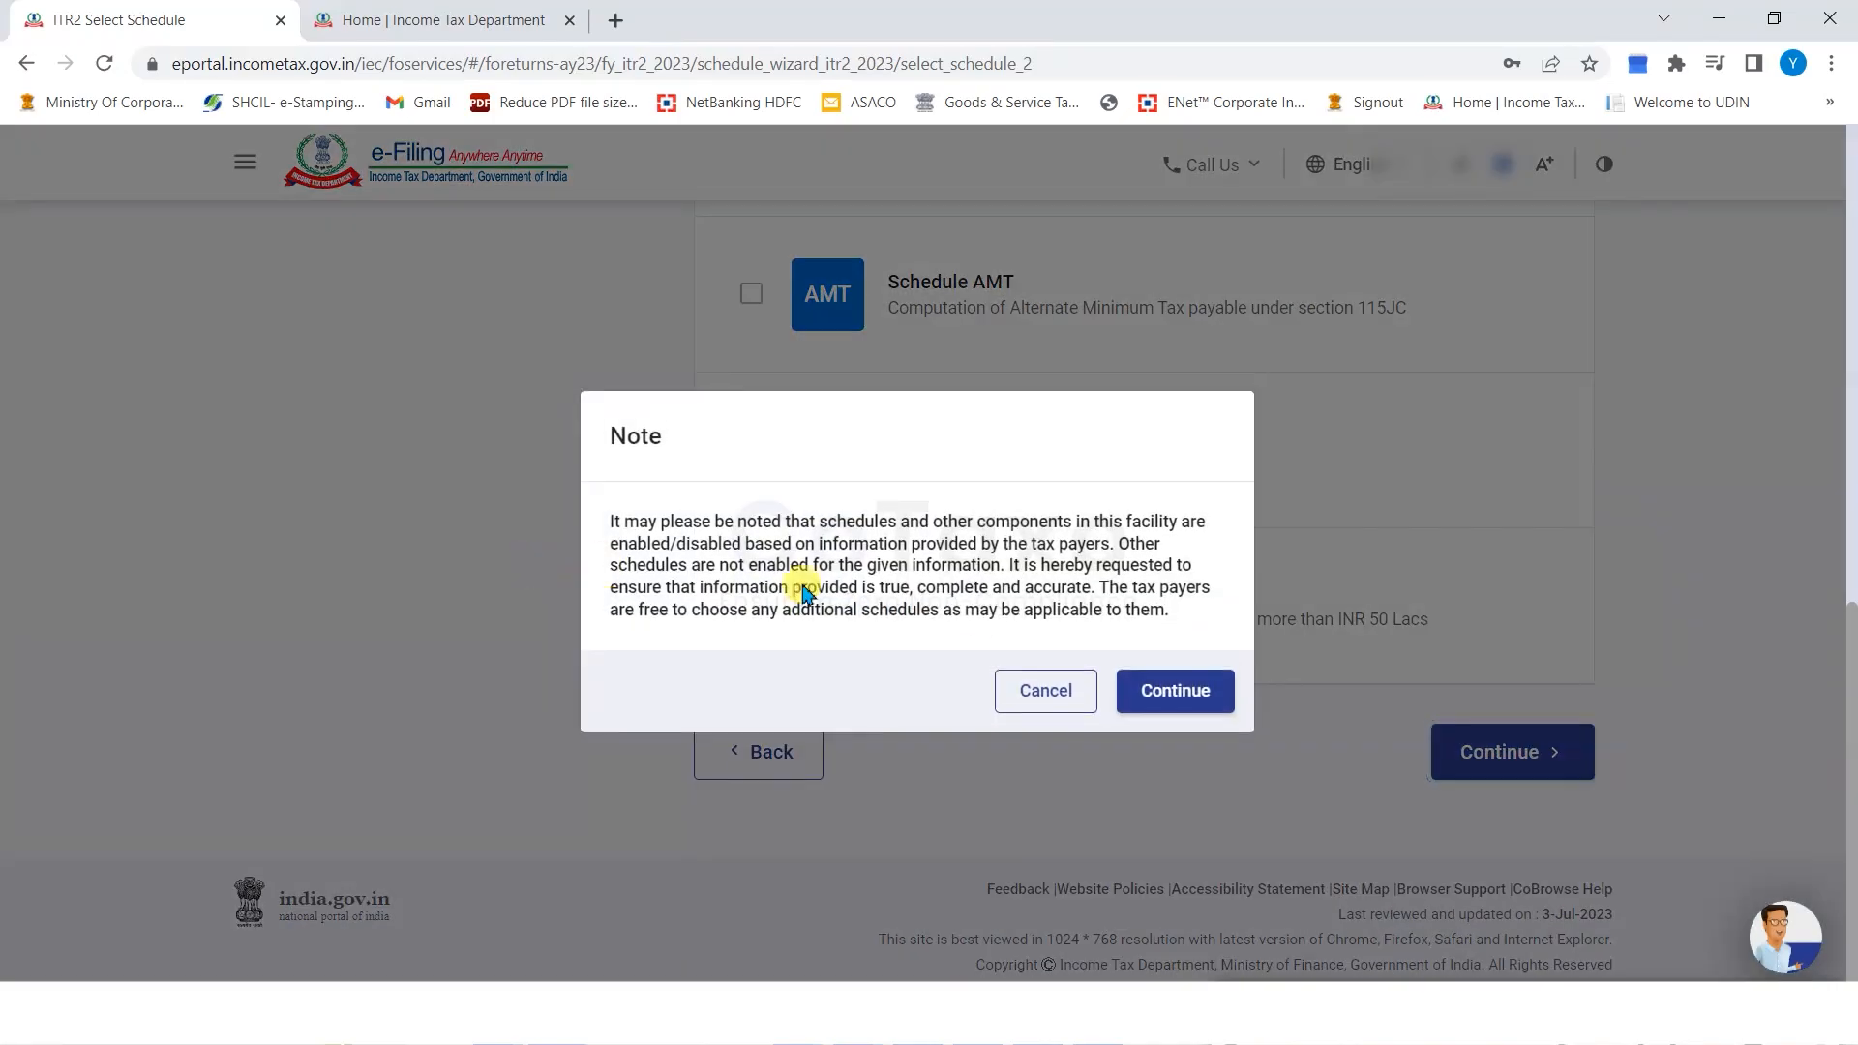
# Accept the schedule note, skip the questions, and open Part A-Gen from the Schedules Summary.
pyautogui.press('Return')
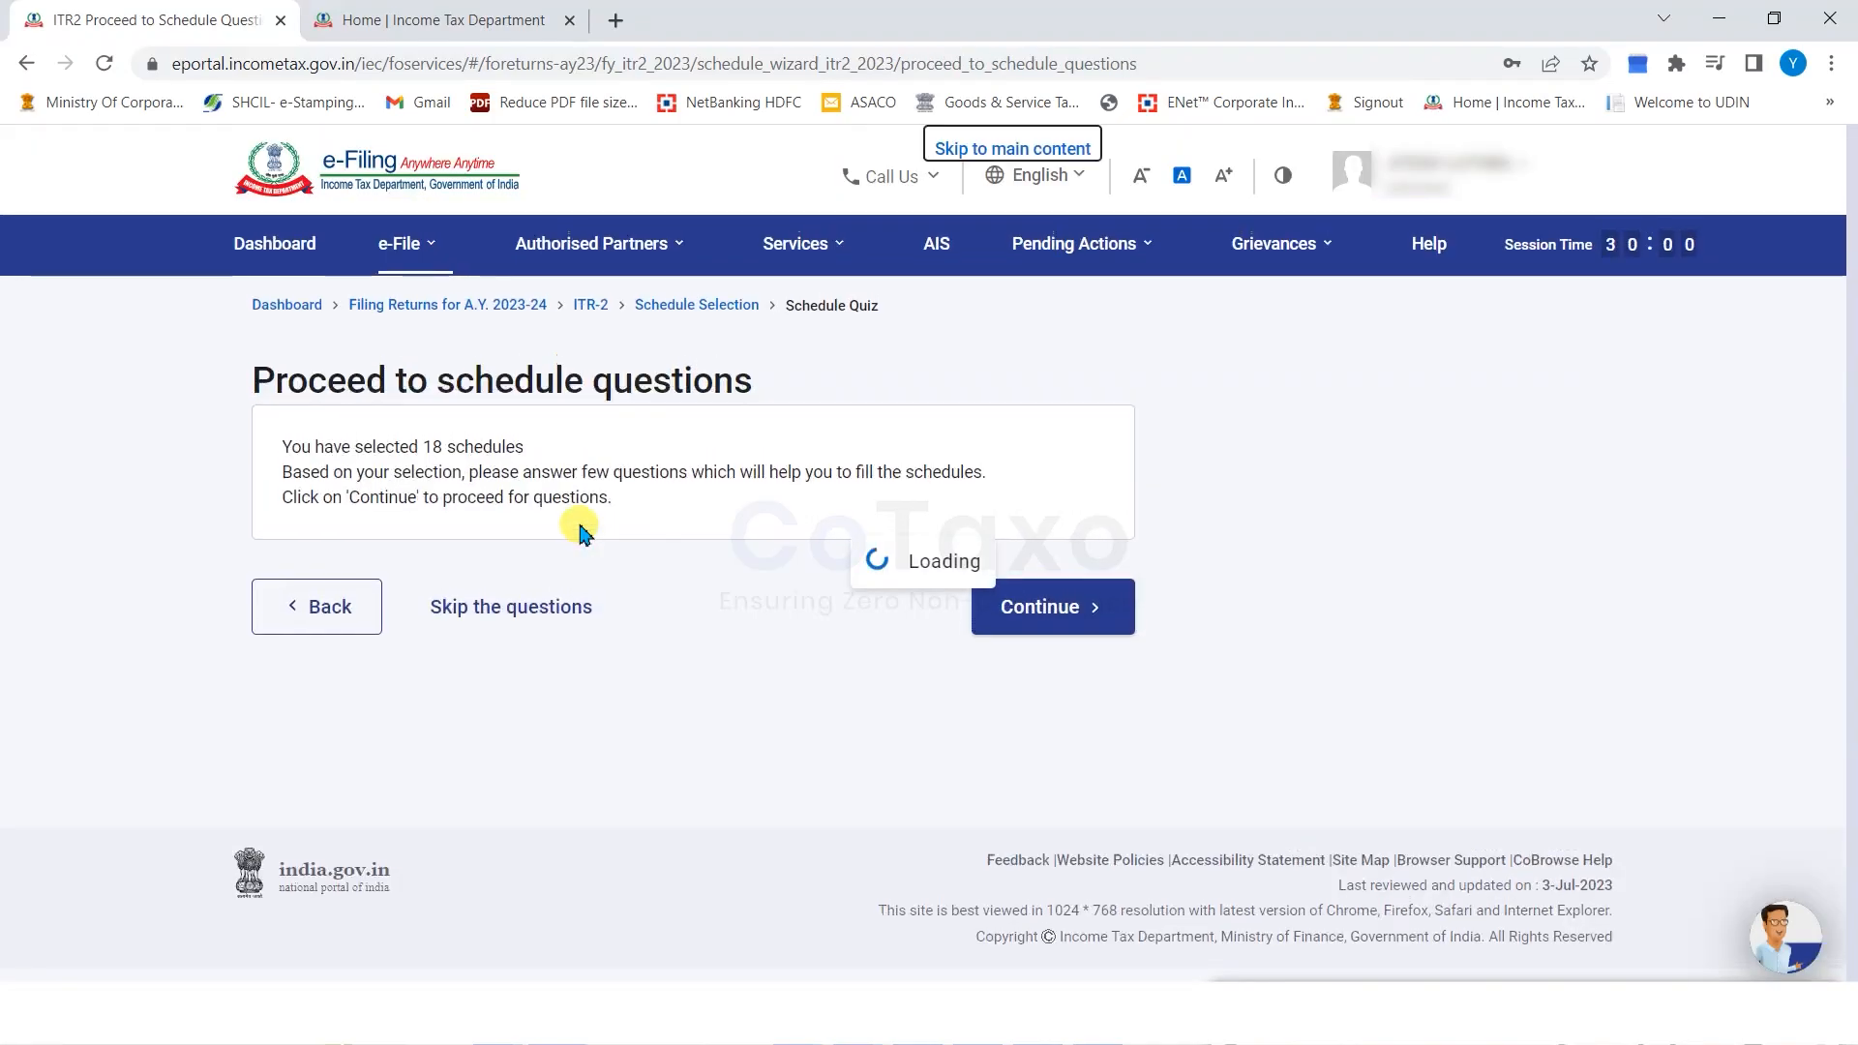
pyautogui.click(513, 615)
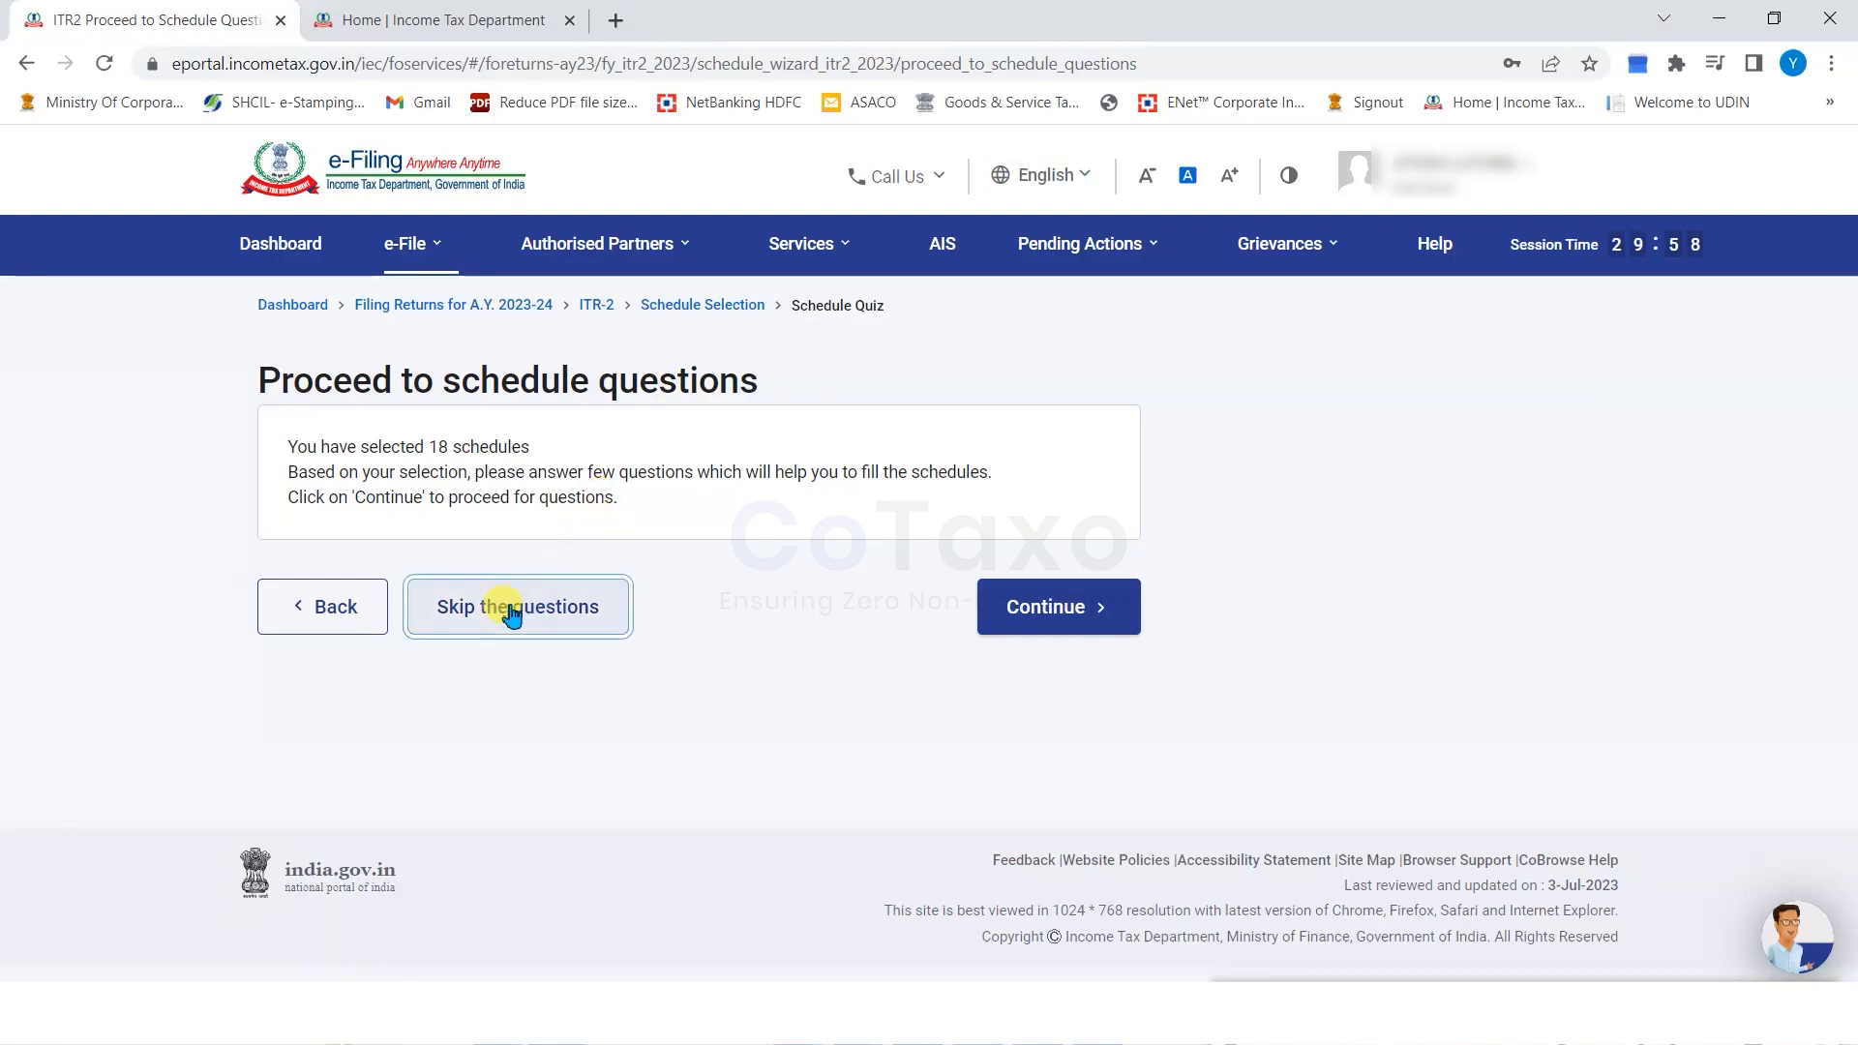
pyautogui.click(1024, 603)
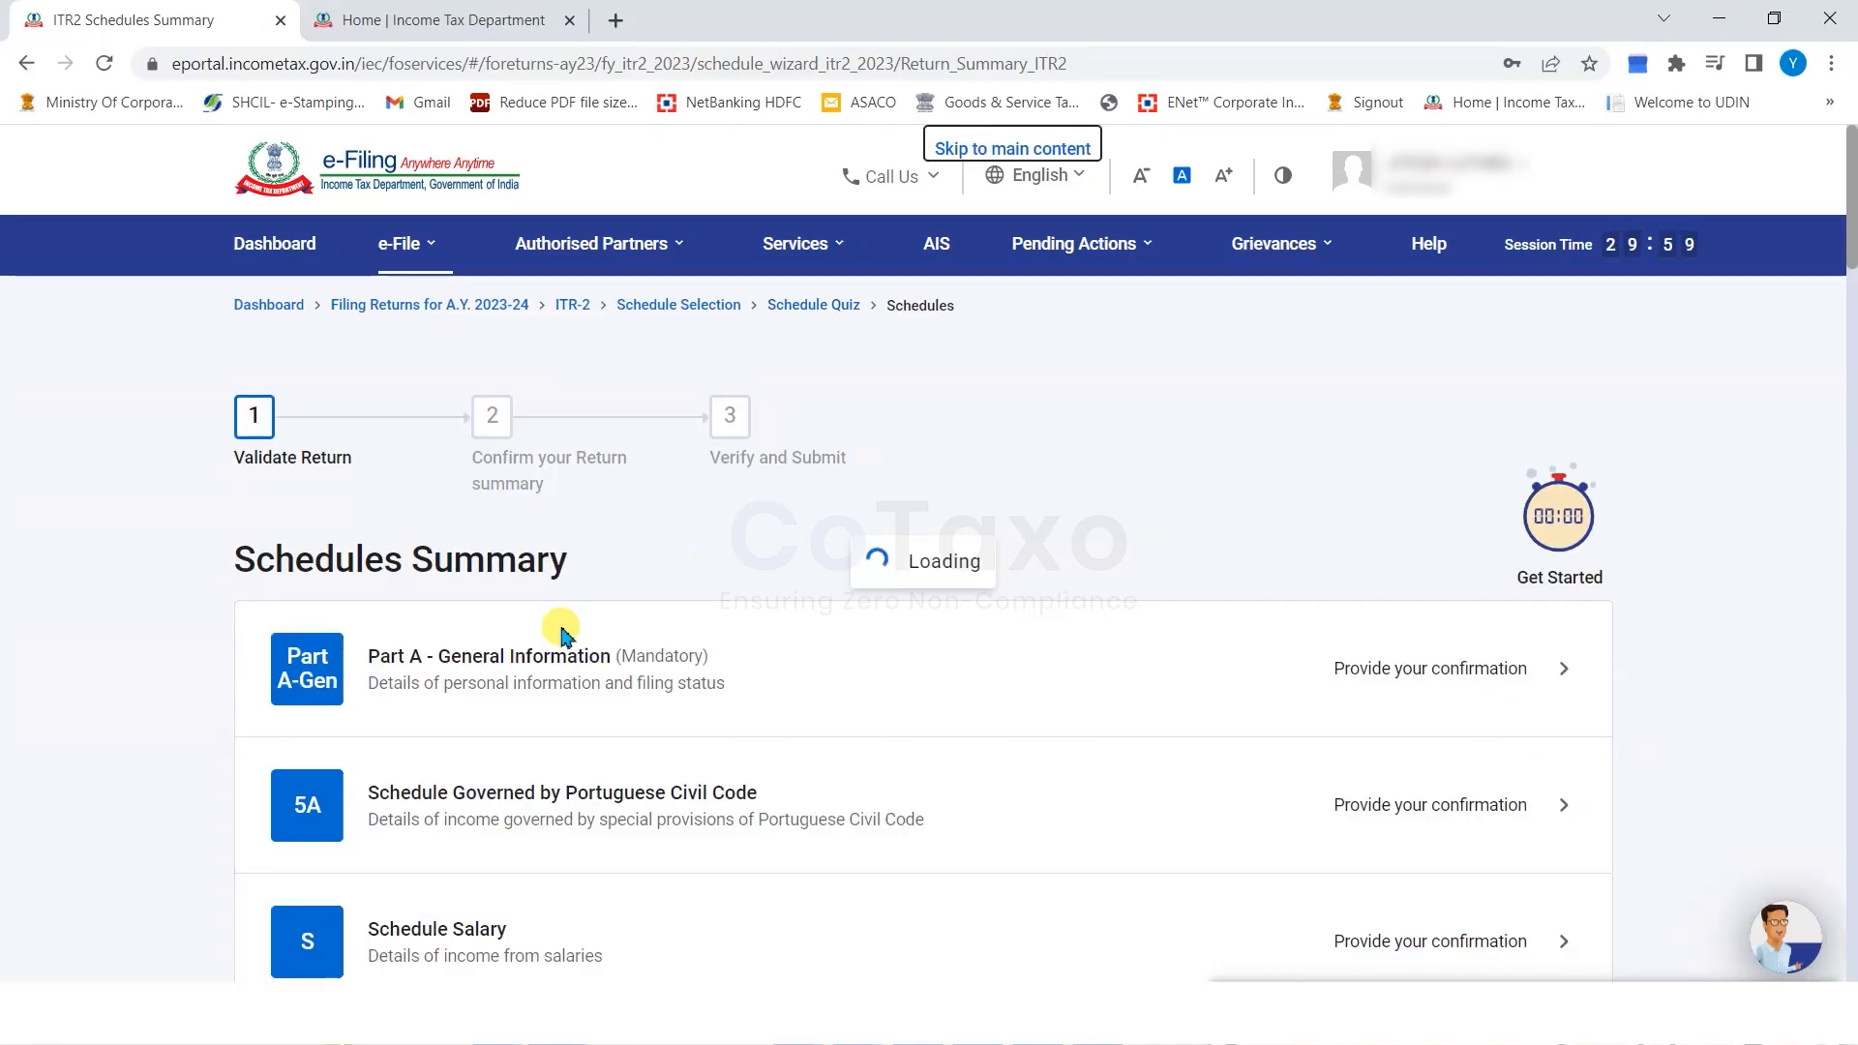
pyautogui.click(278, 400)
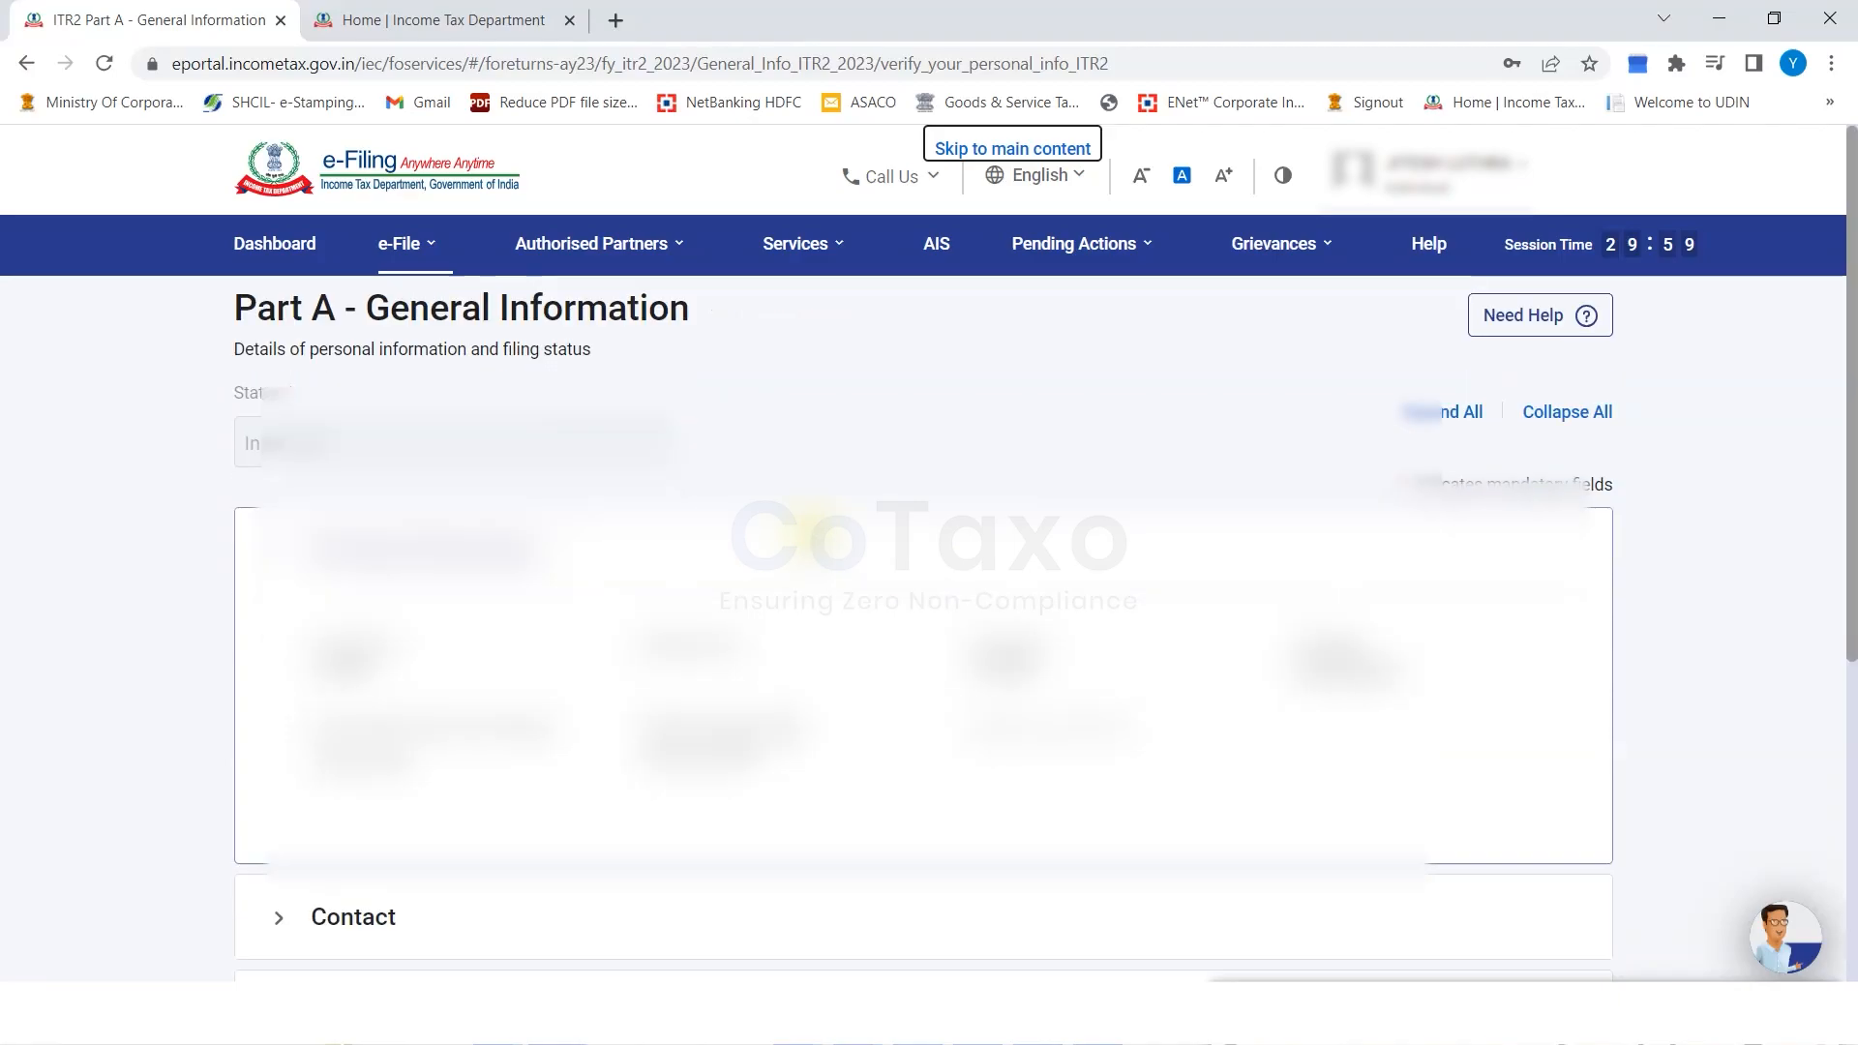
# Expand Part A's Contact and Filing Status sections to review the answers.
pyautogui.scroll(-5, 808, 530)
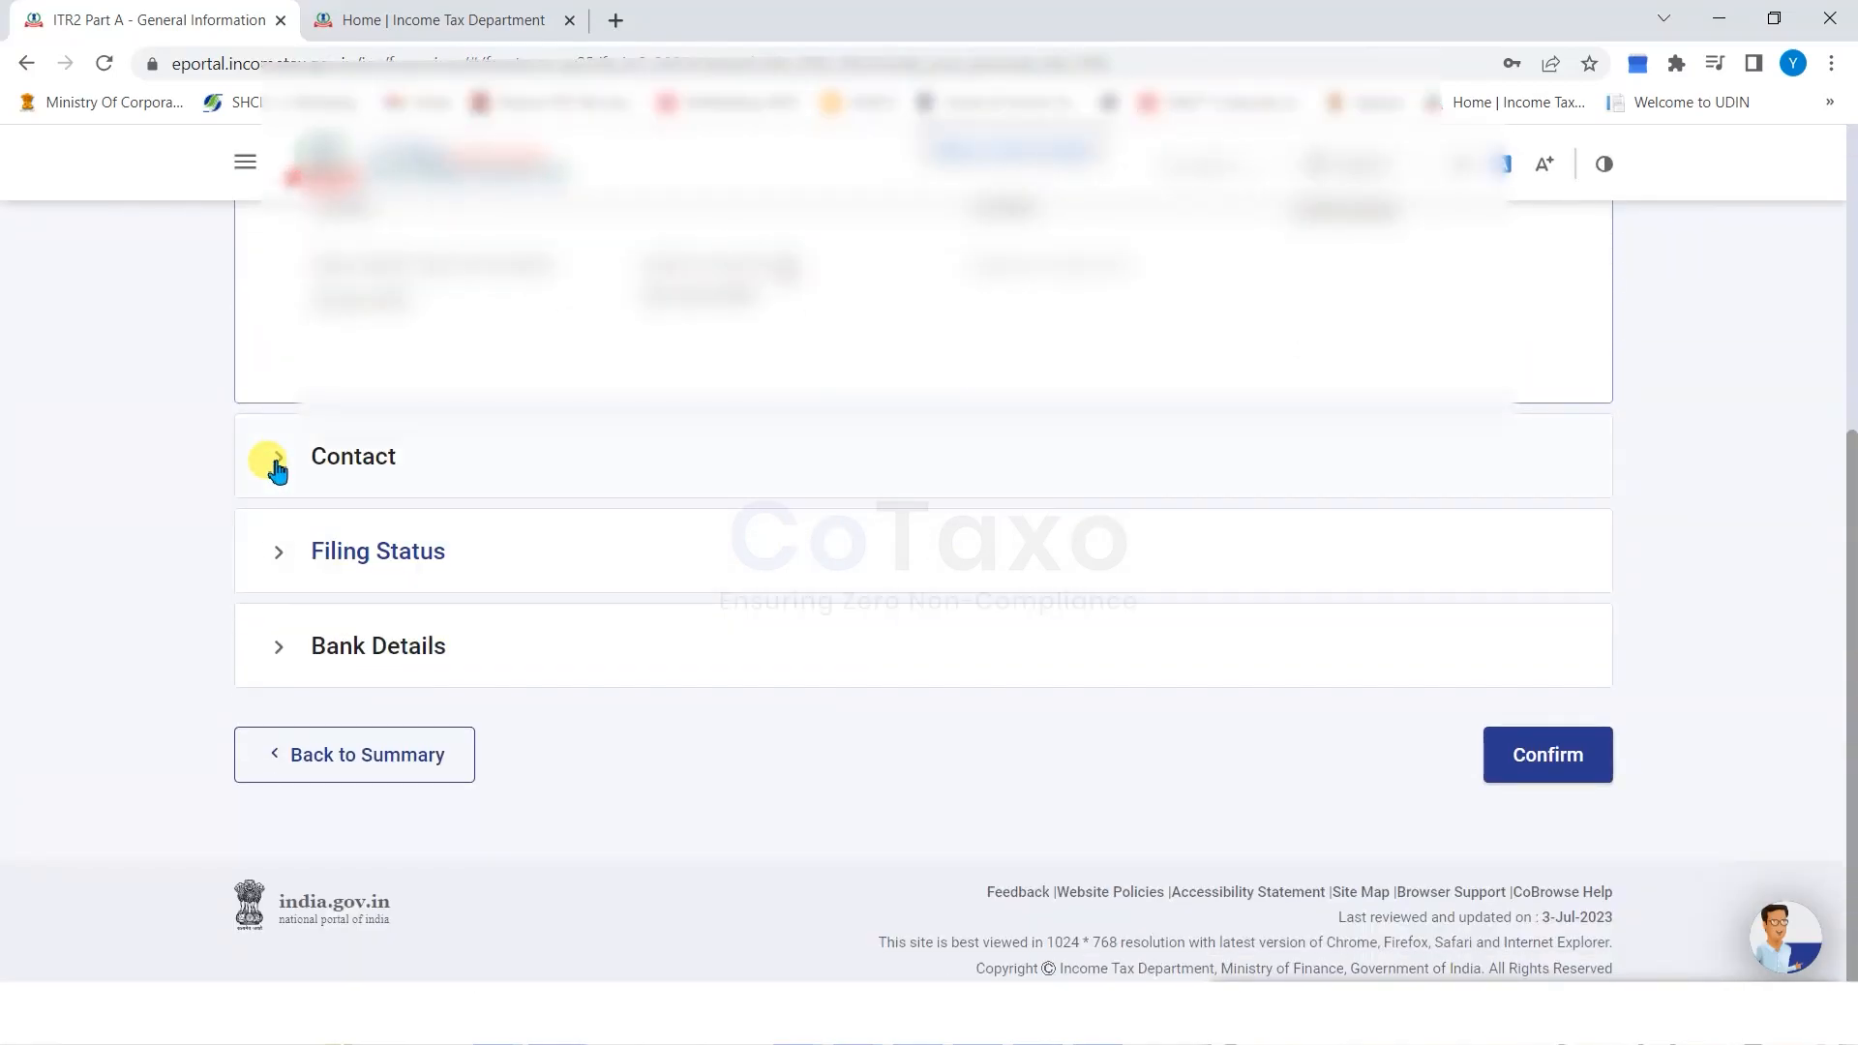
pyautogui.click(278, 463)
pyautogui.click(277, 548)
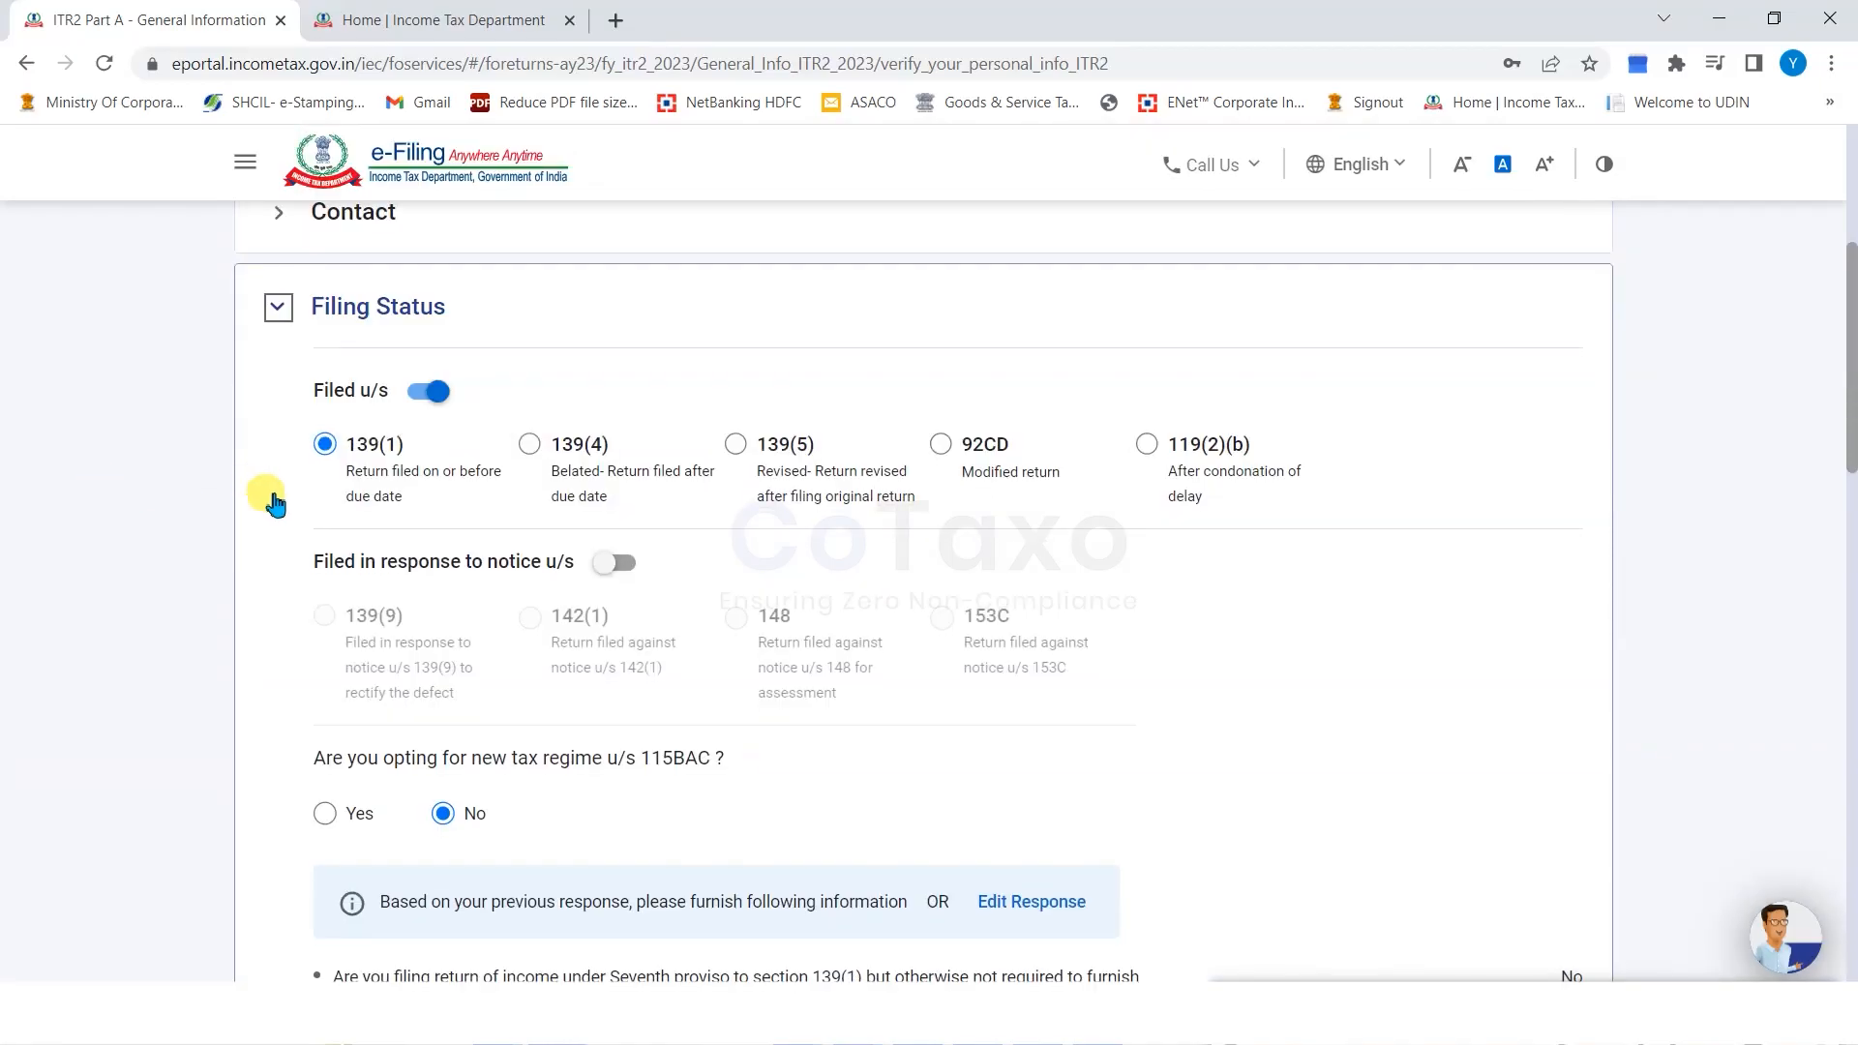
pyautogui.scroll(-1, 276, 502)
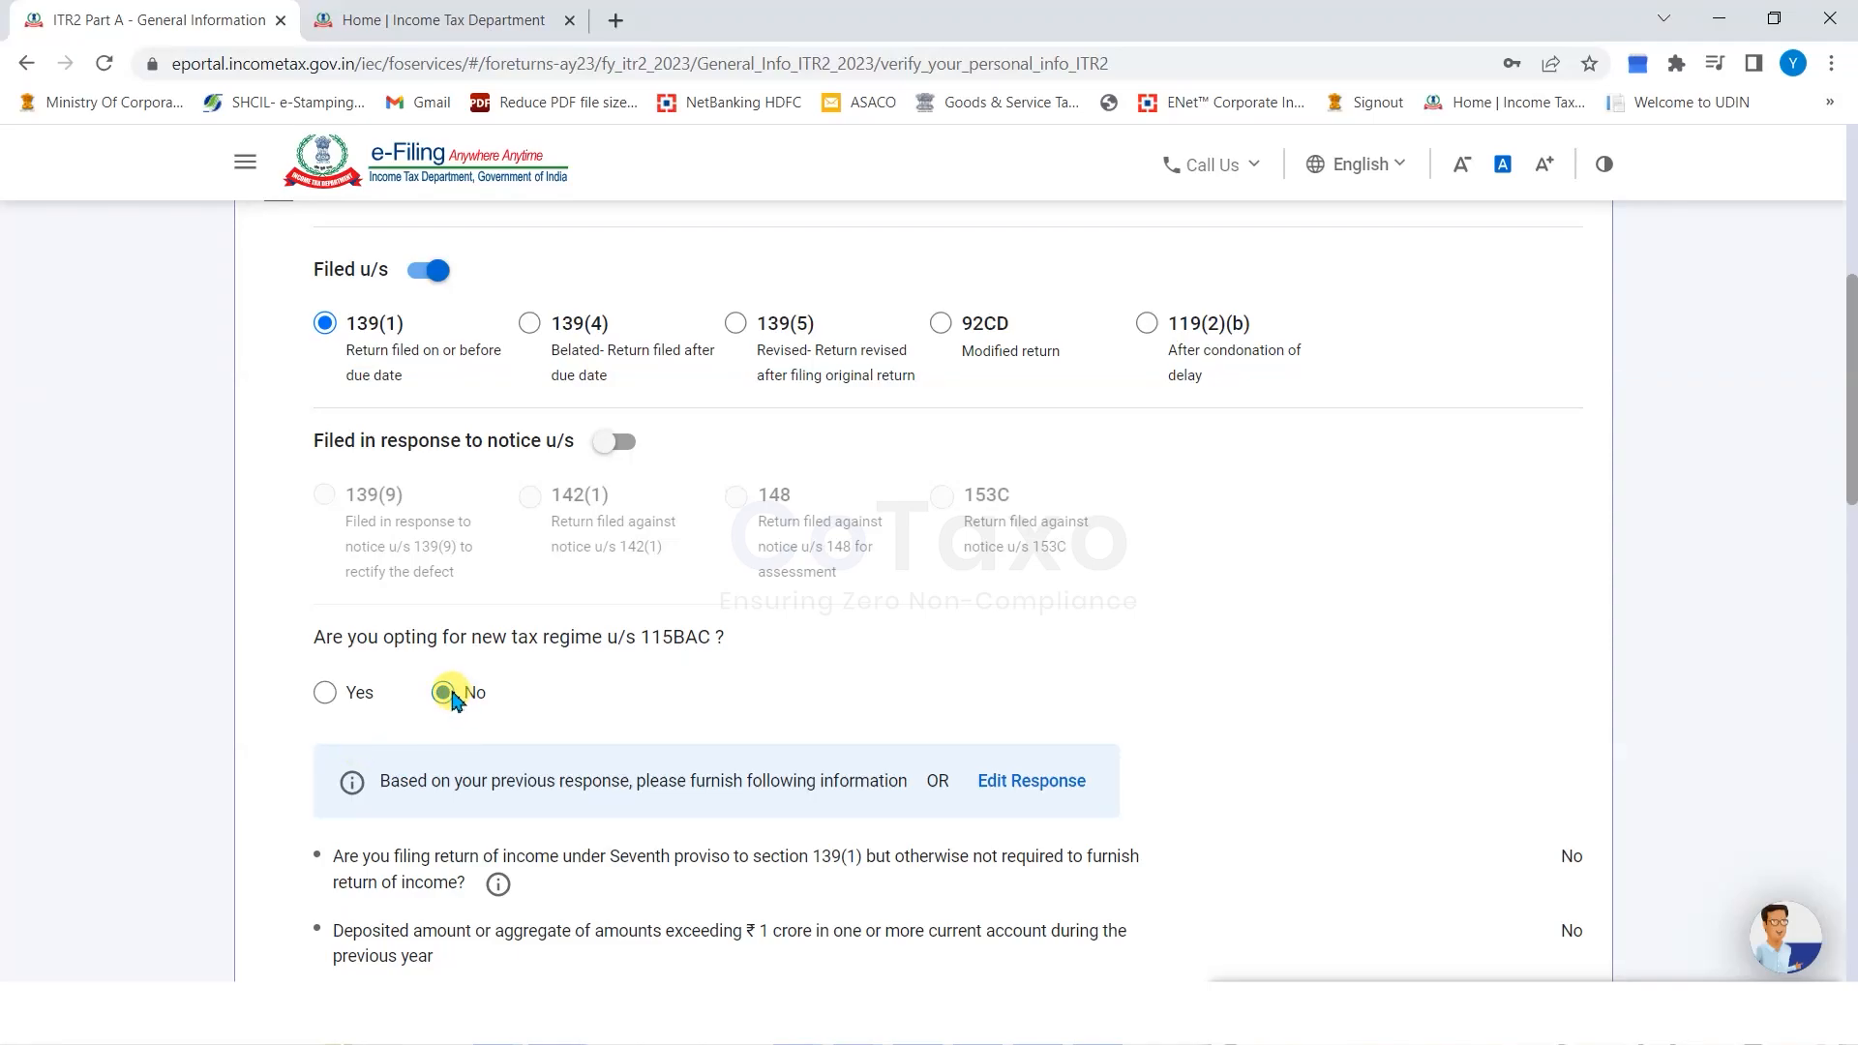
# Scroll through the filing status answers and answer Yes under Details of Directorship.
pyautogui.scroll(-1, 455, 698)
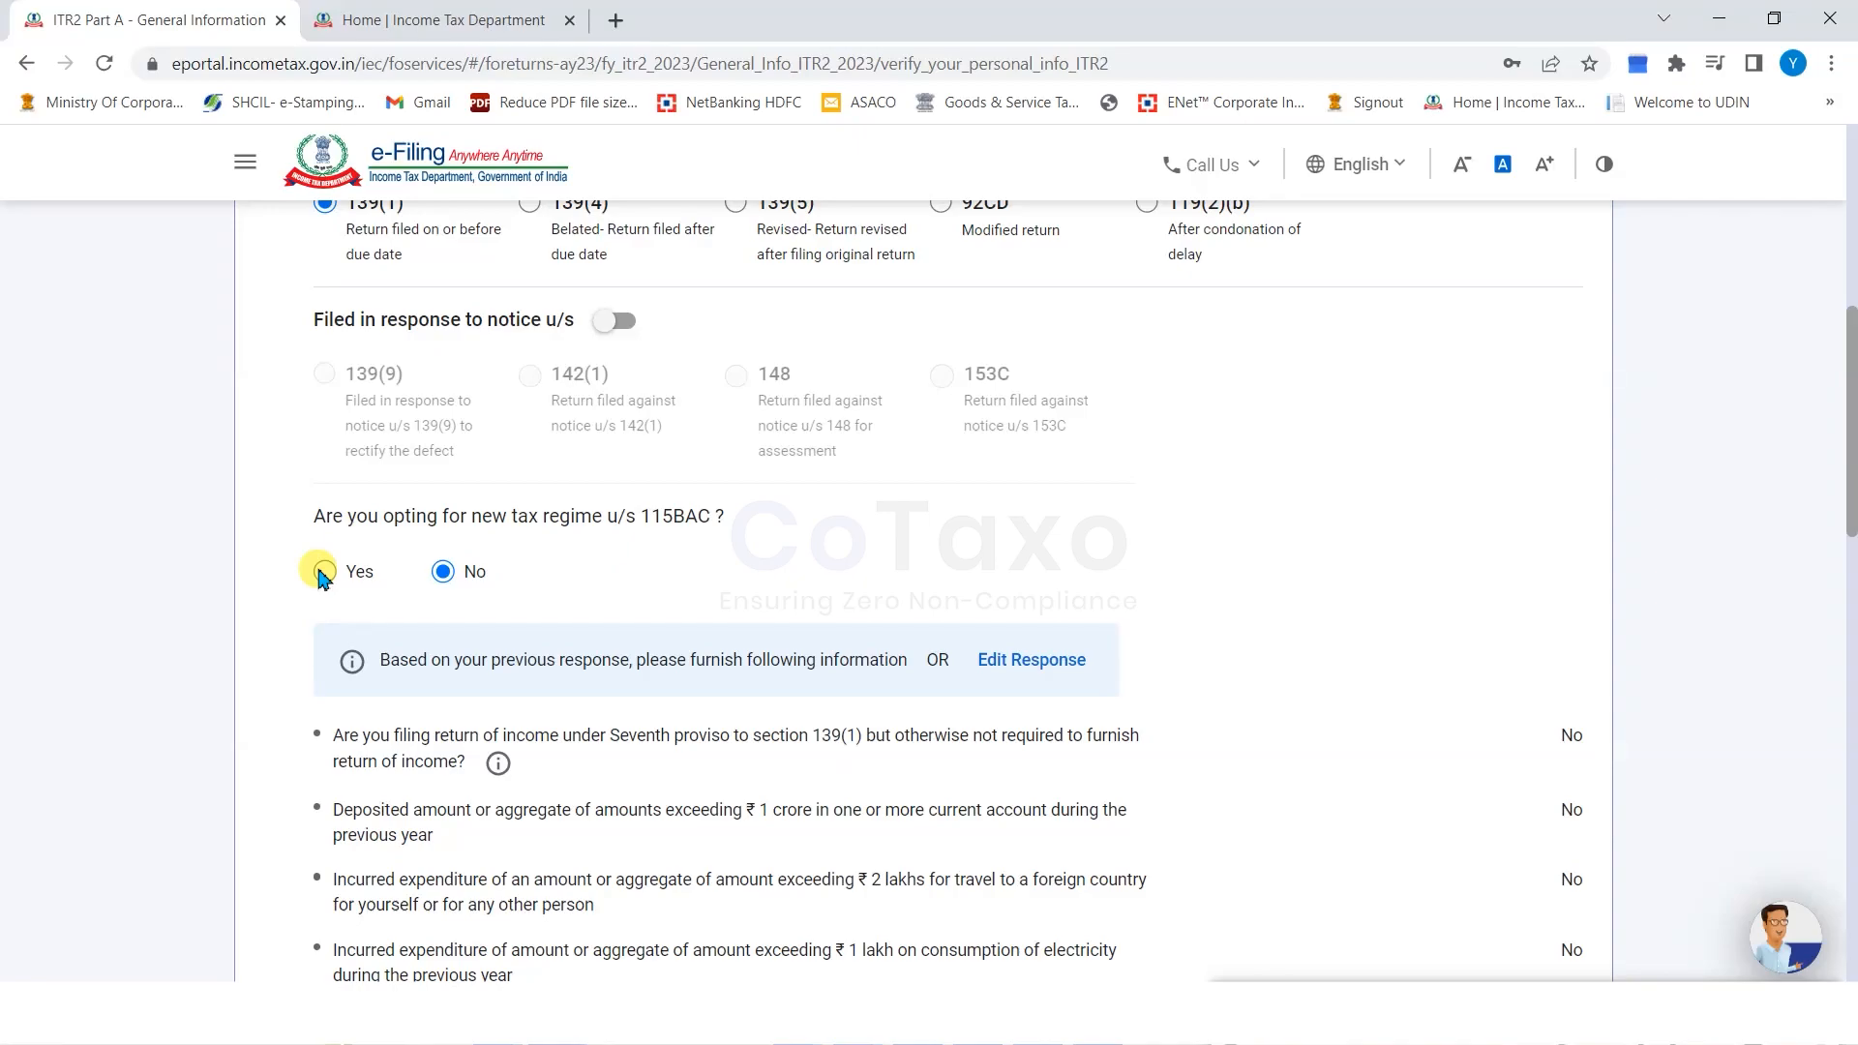
pyautogui.scroll(-6, 1087, 568)
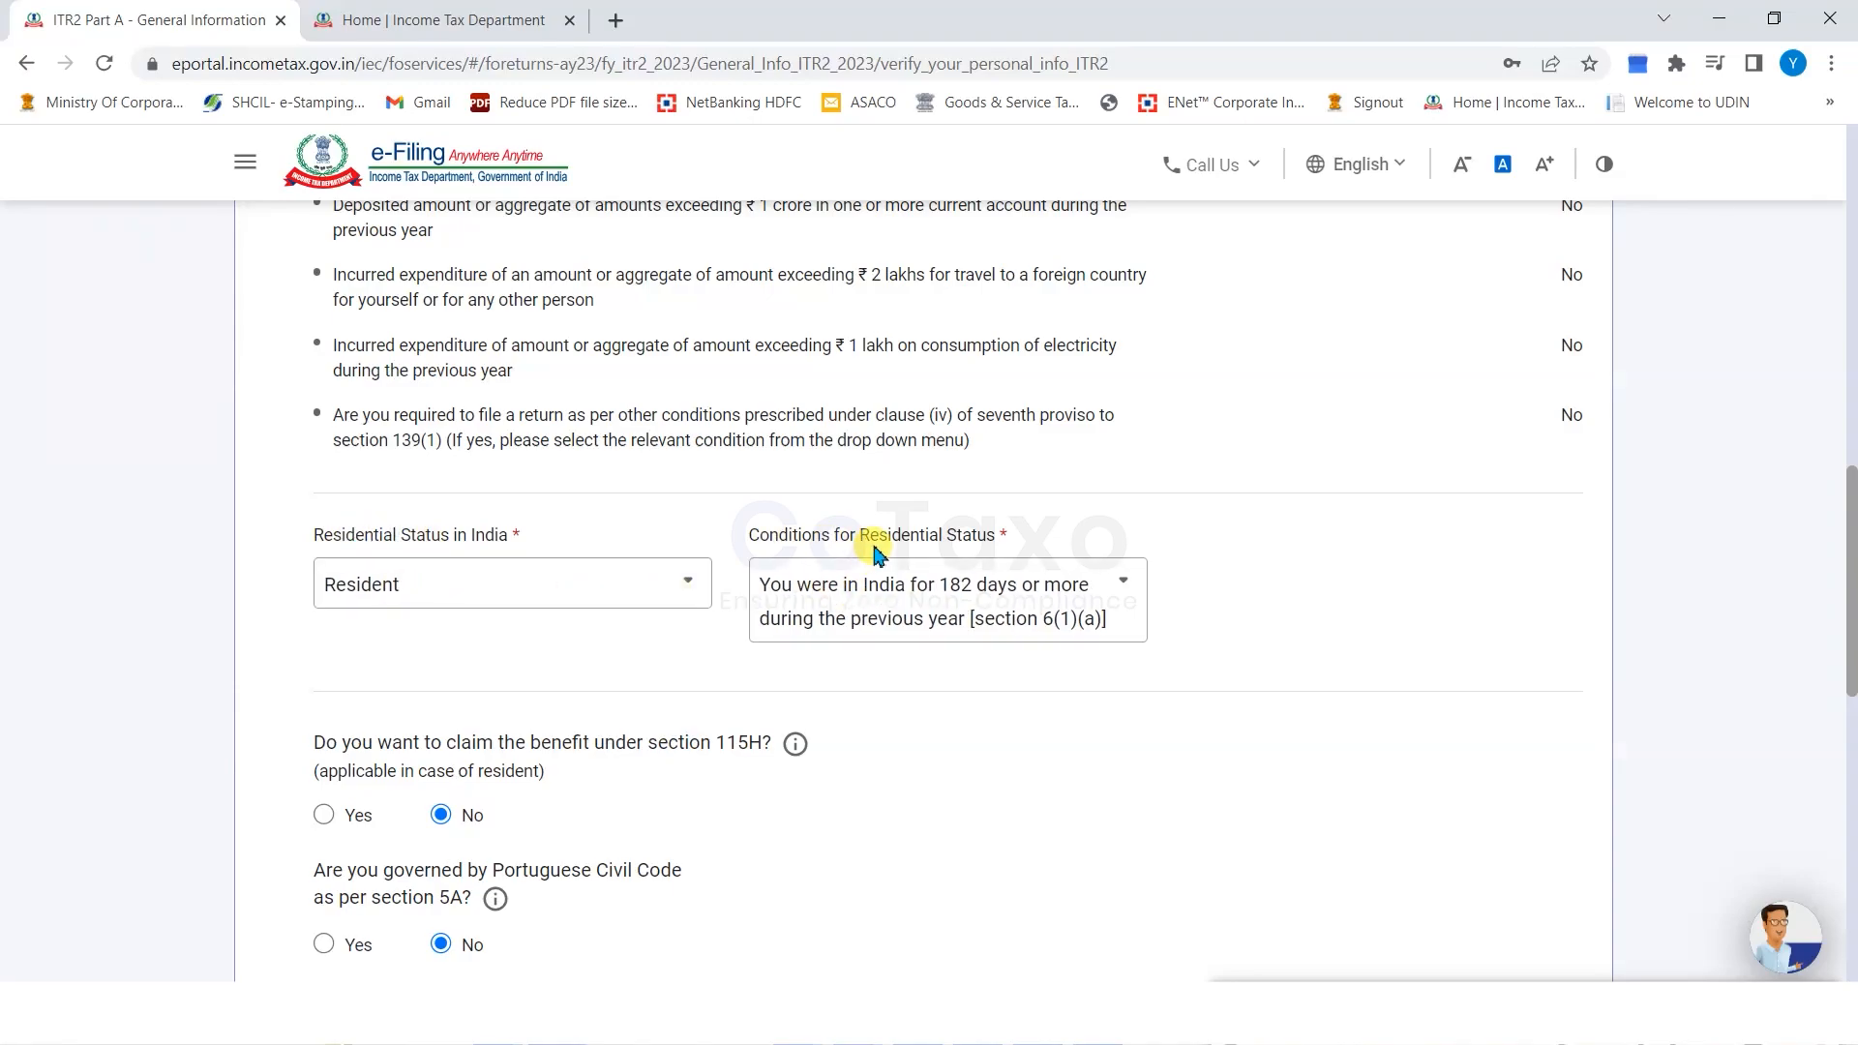
pyautogui.scroll(-1, 125, 612)
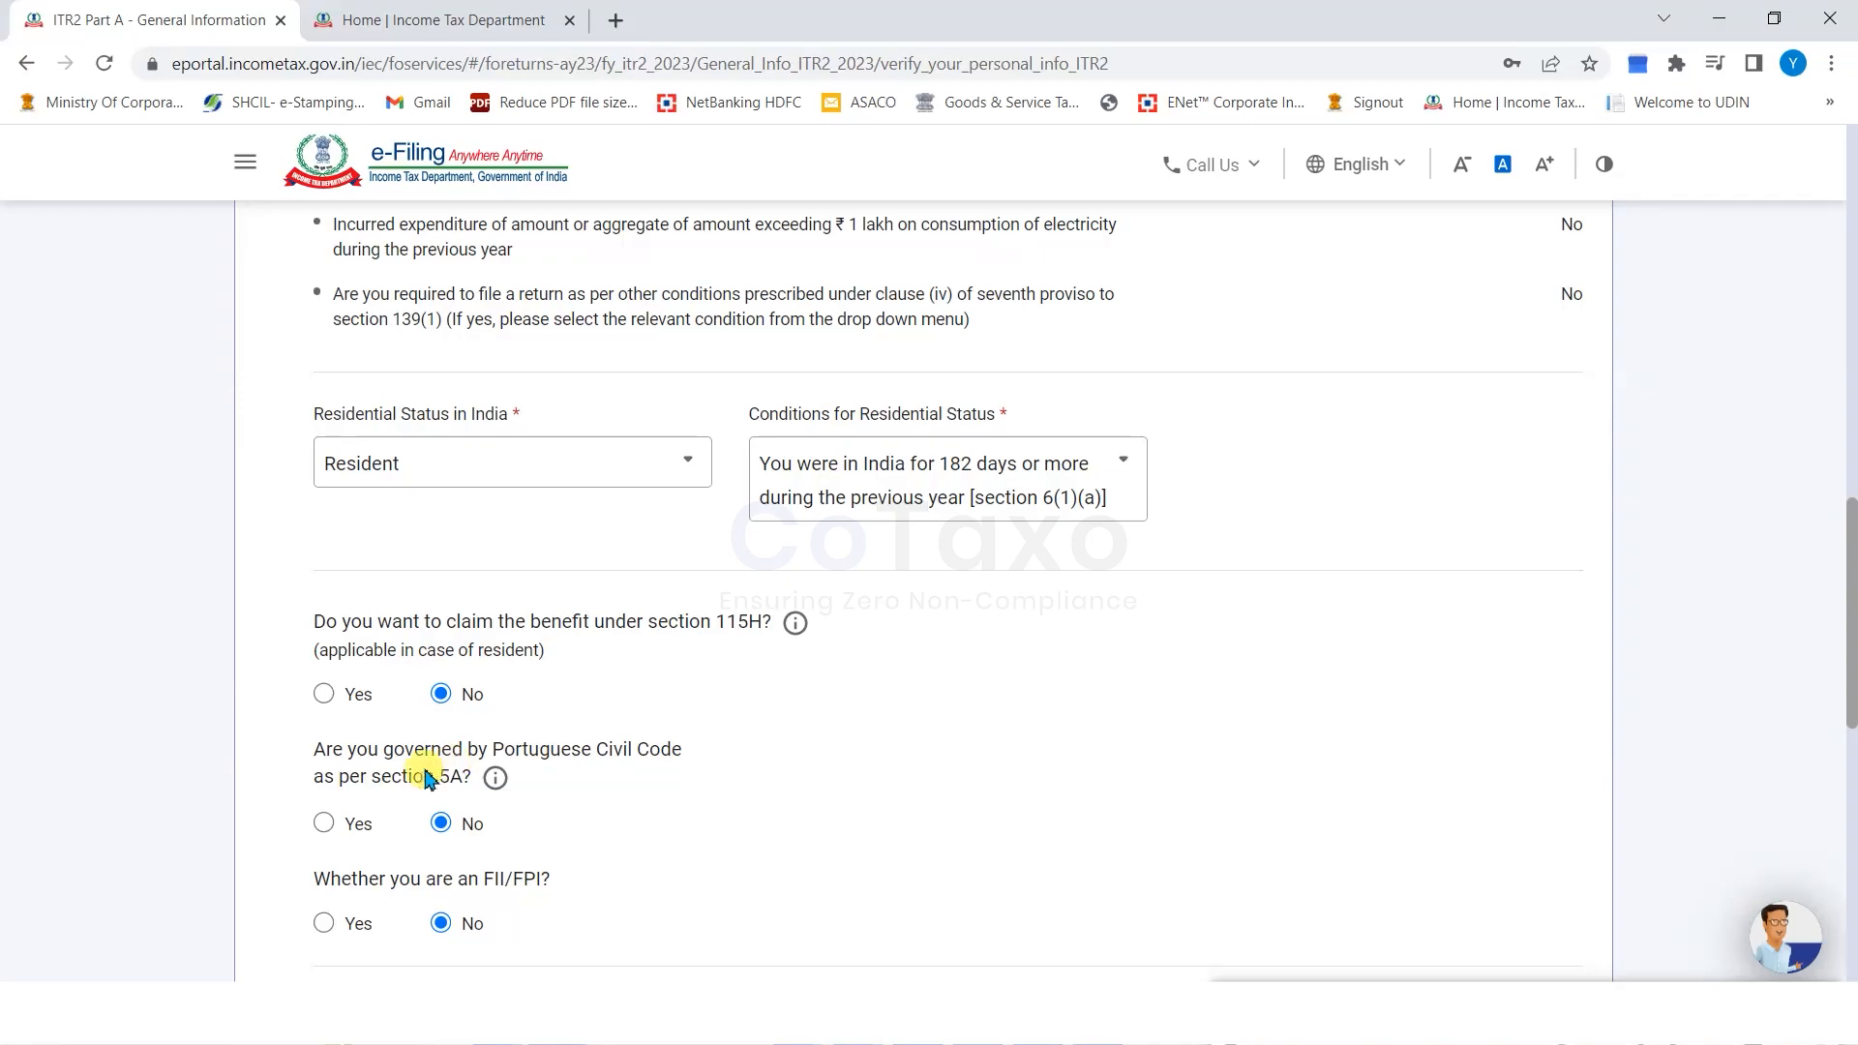
pyautogui.scroll(-2, 437, 830)
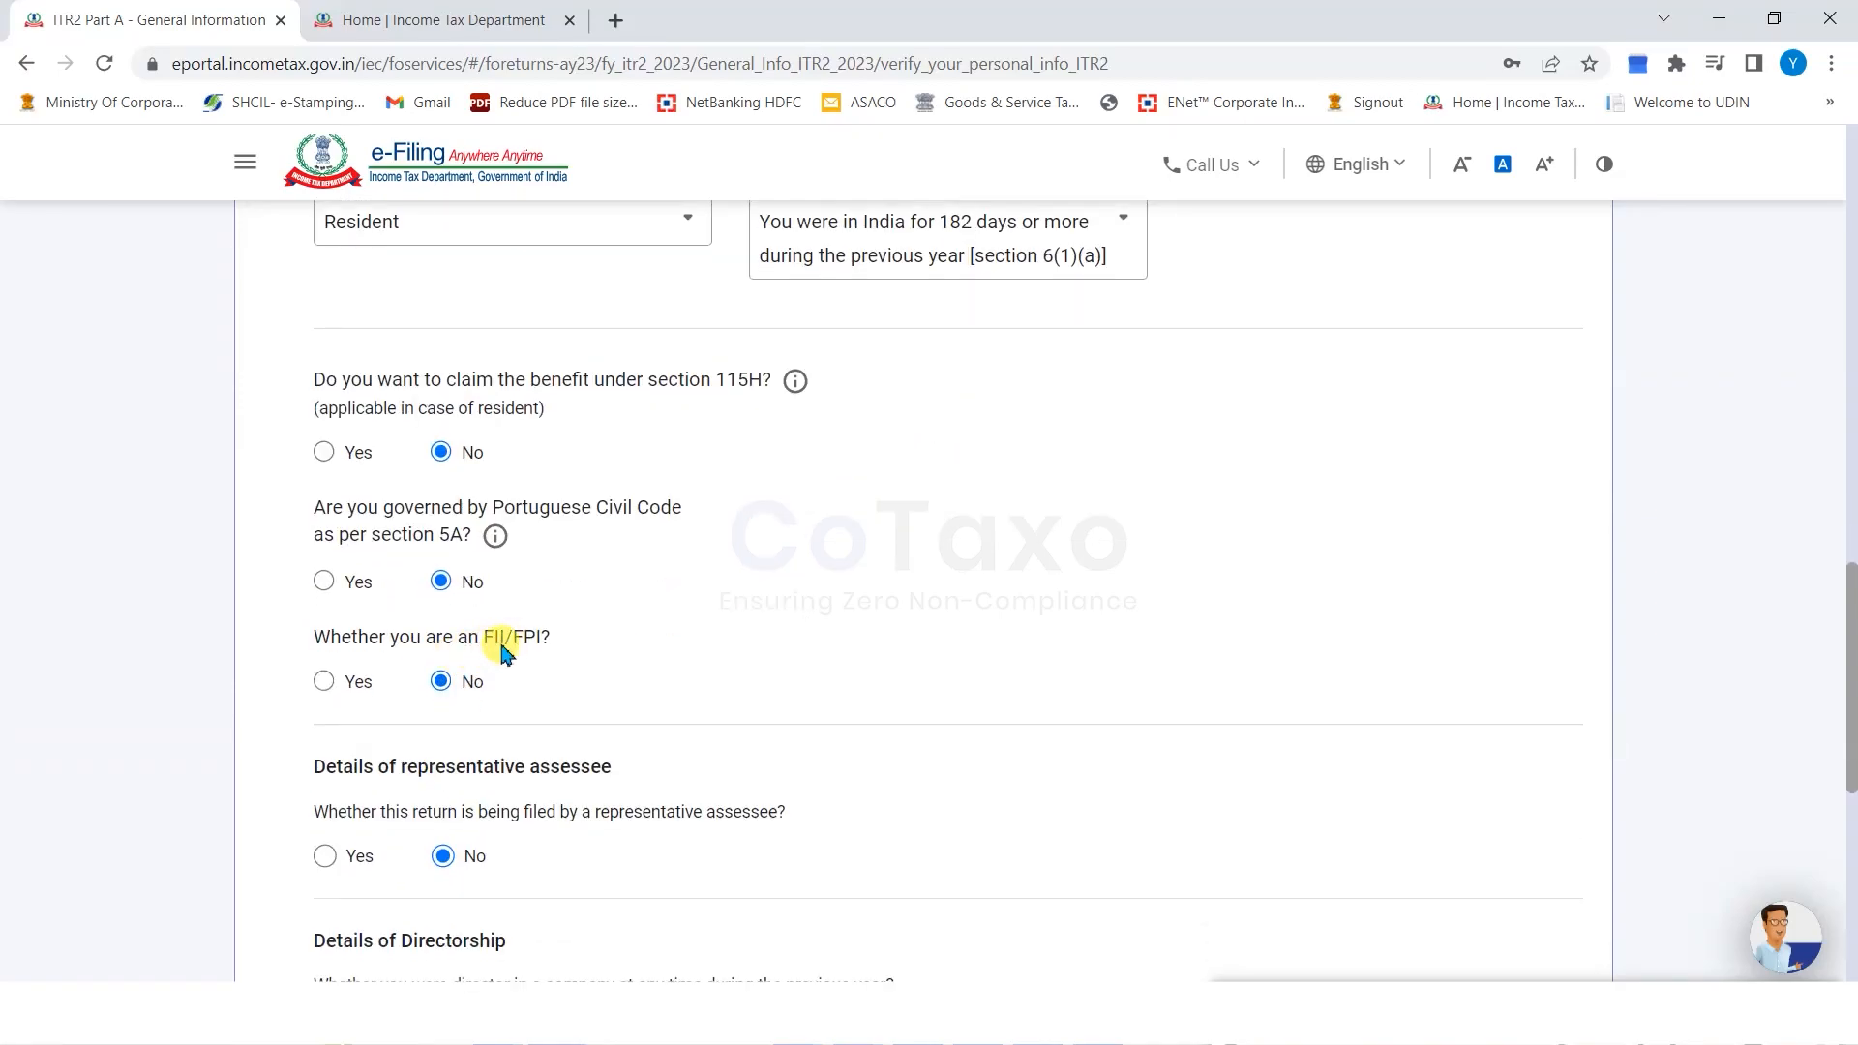
pyautogui.scroll(-2, 455, 673)
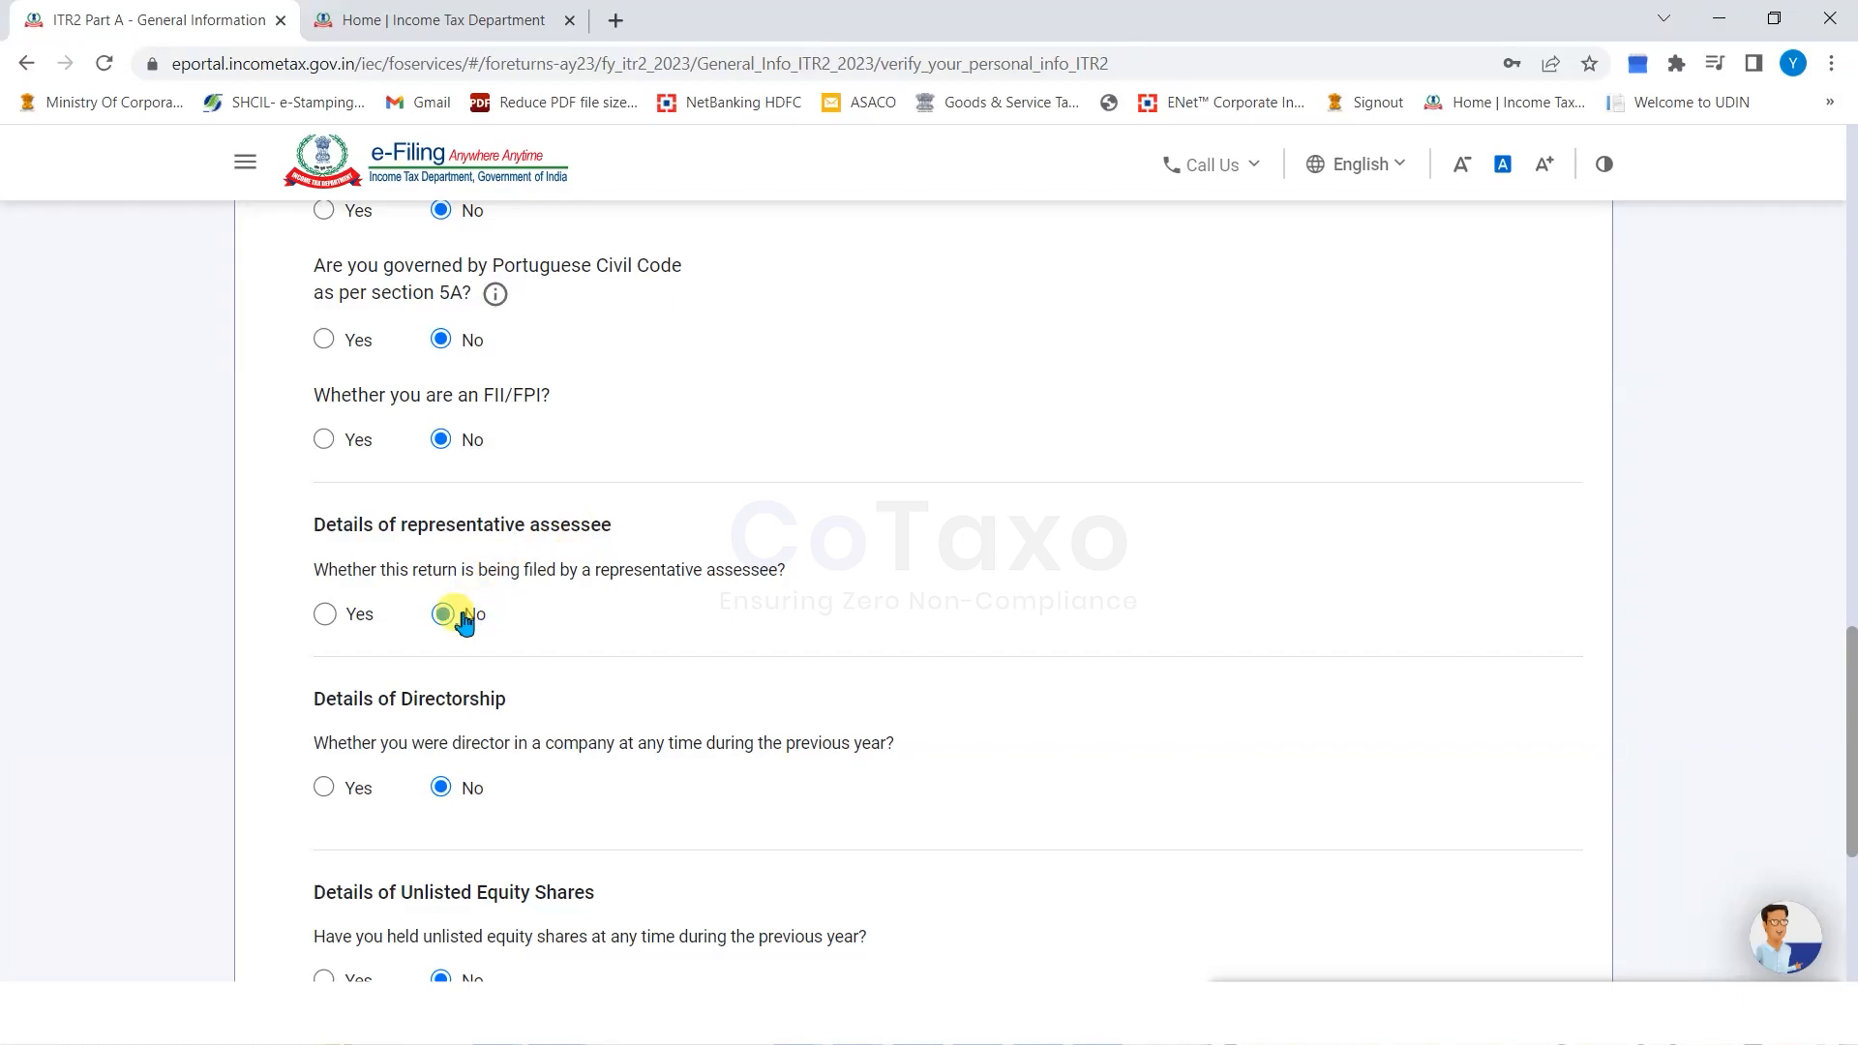
pyautogui.scroll(-2, 463, 621)
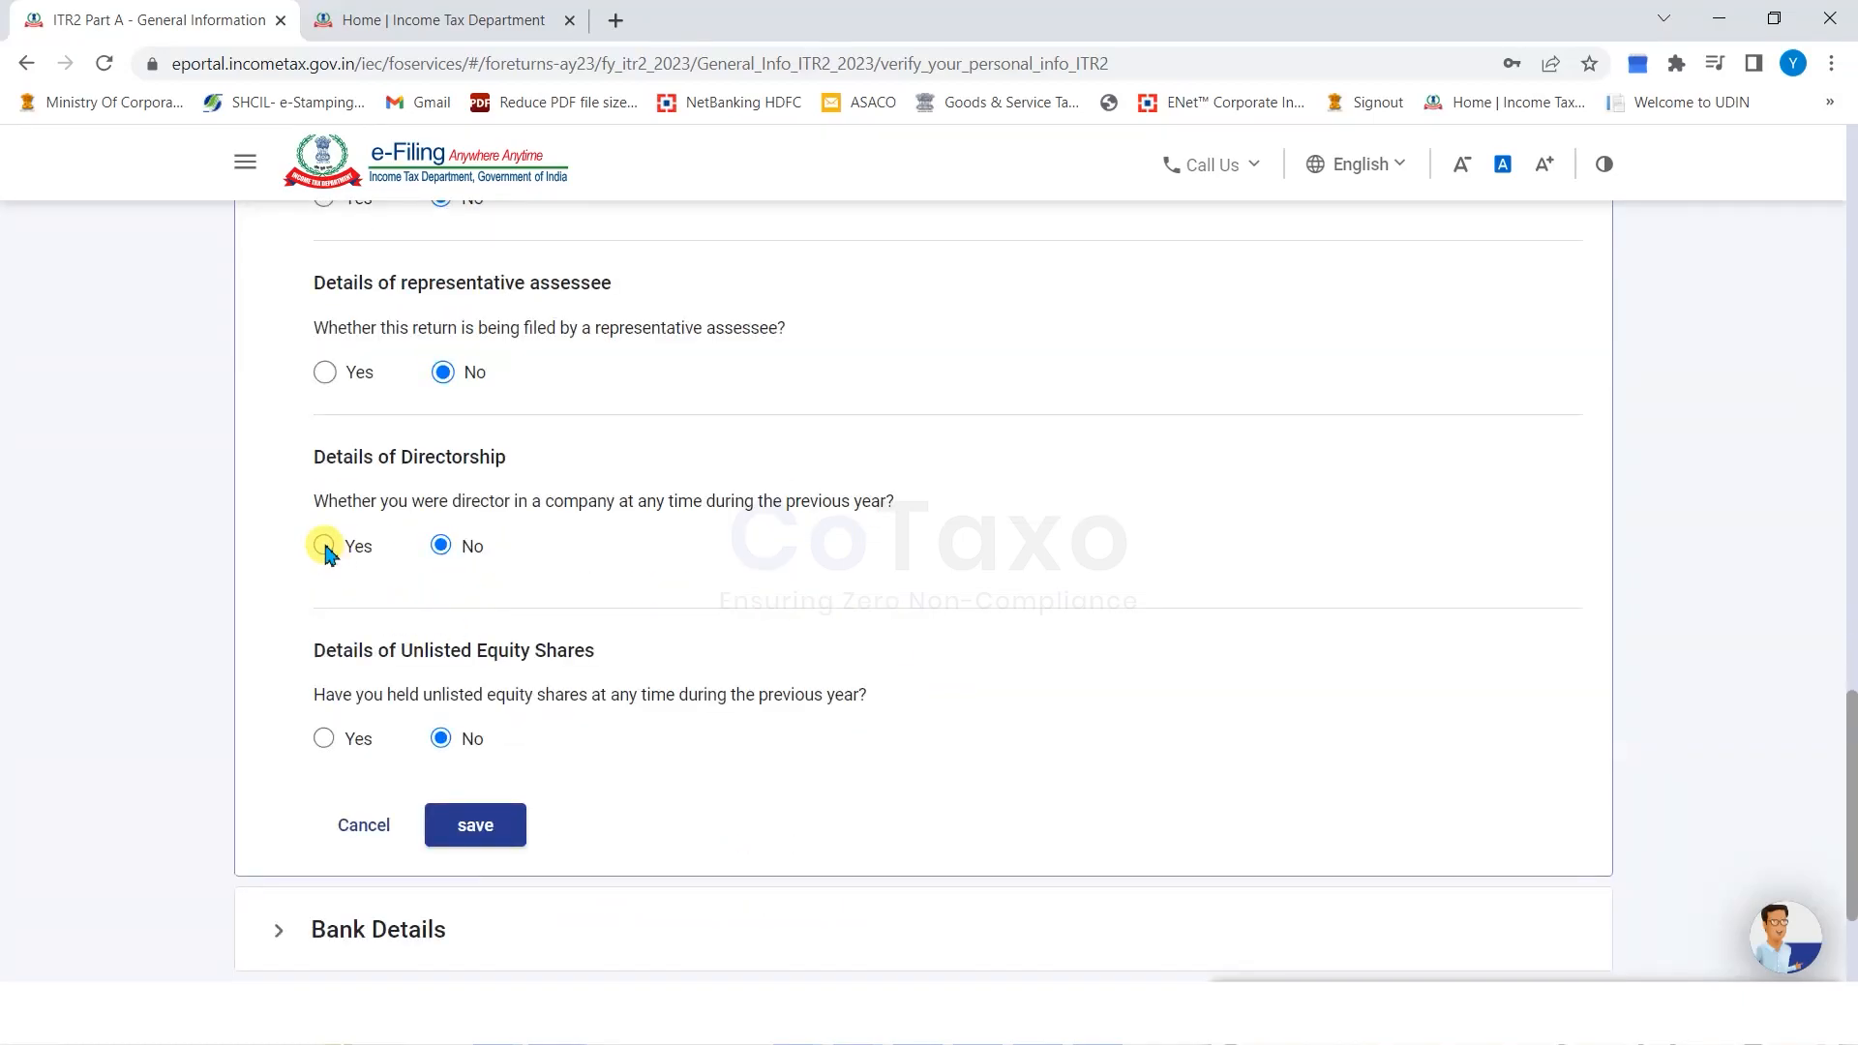
pyautogui.click(324, 546)
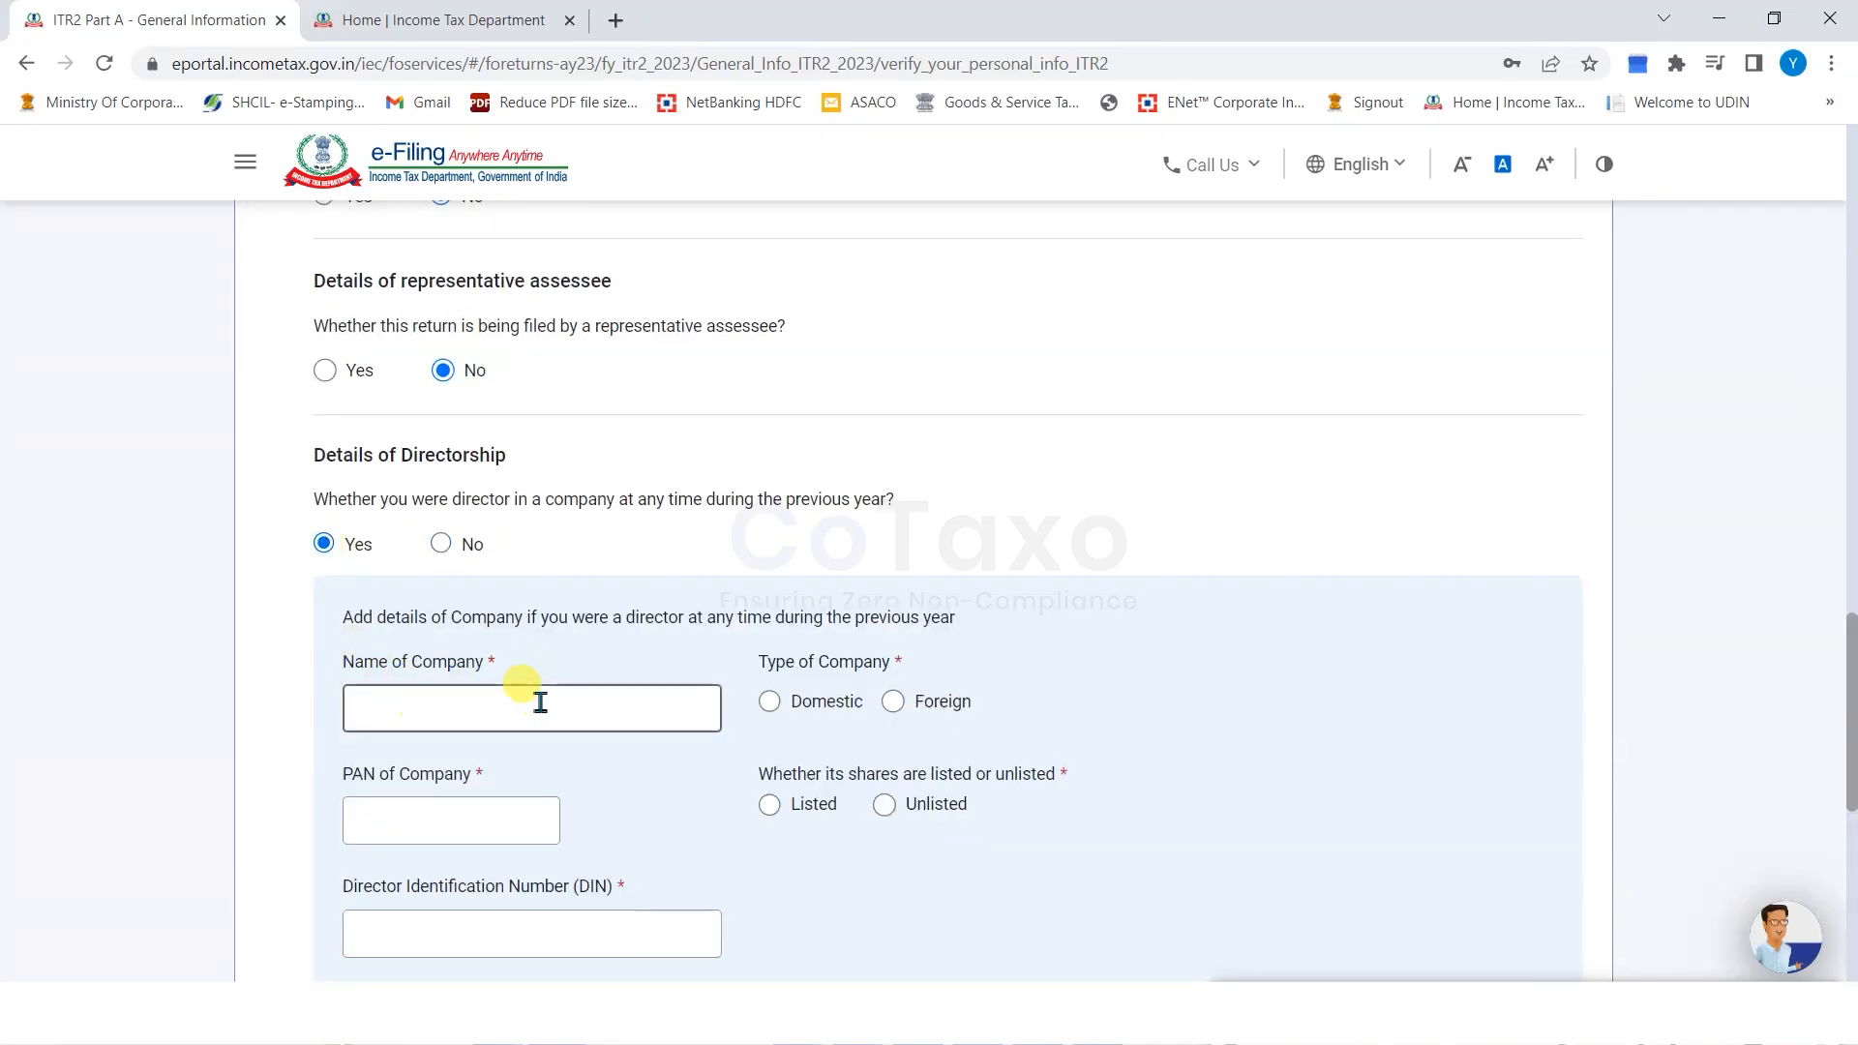
# Change directorship back to No and answer Yes to holding unlisted equity shares.
pyautogui.scroll(-1, 581, 678)
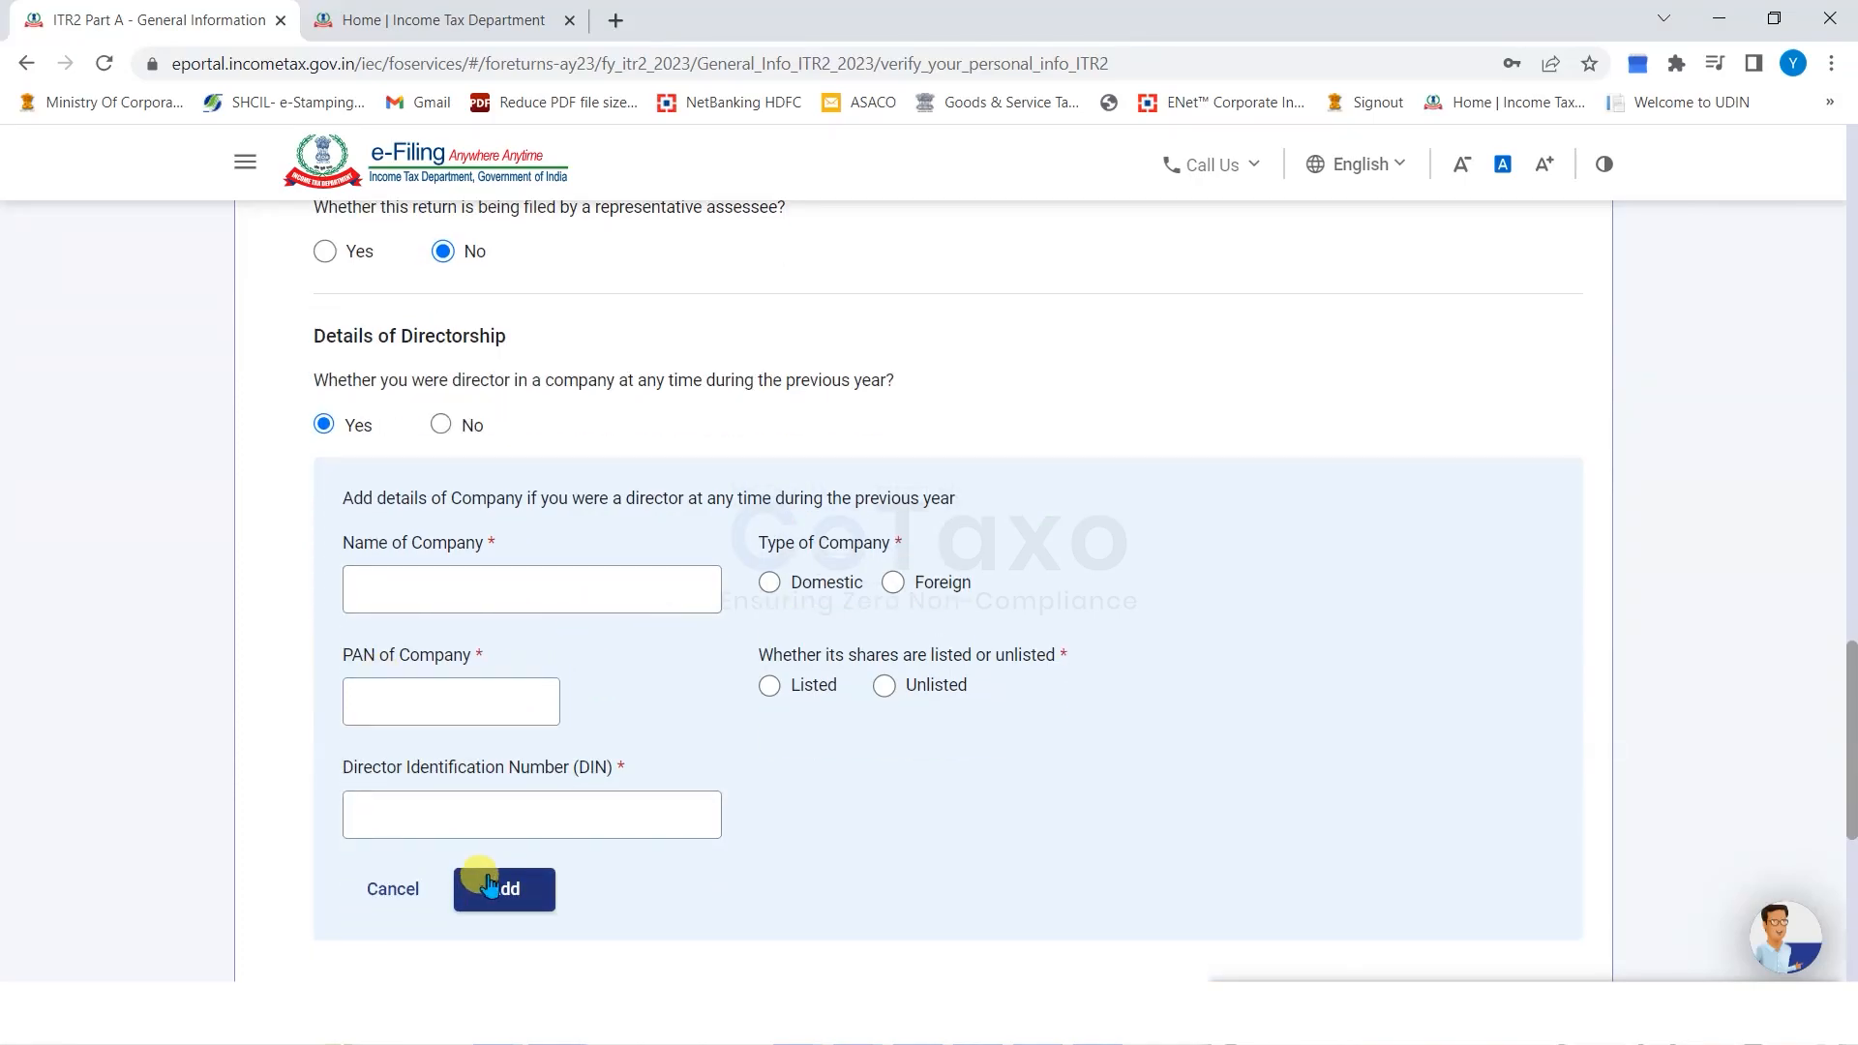
pyautogui.click(441, 425)
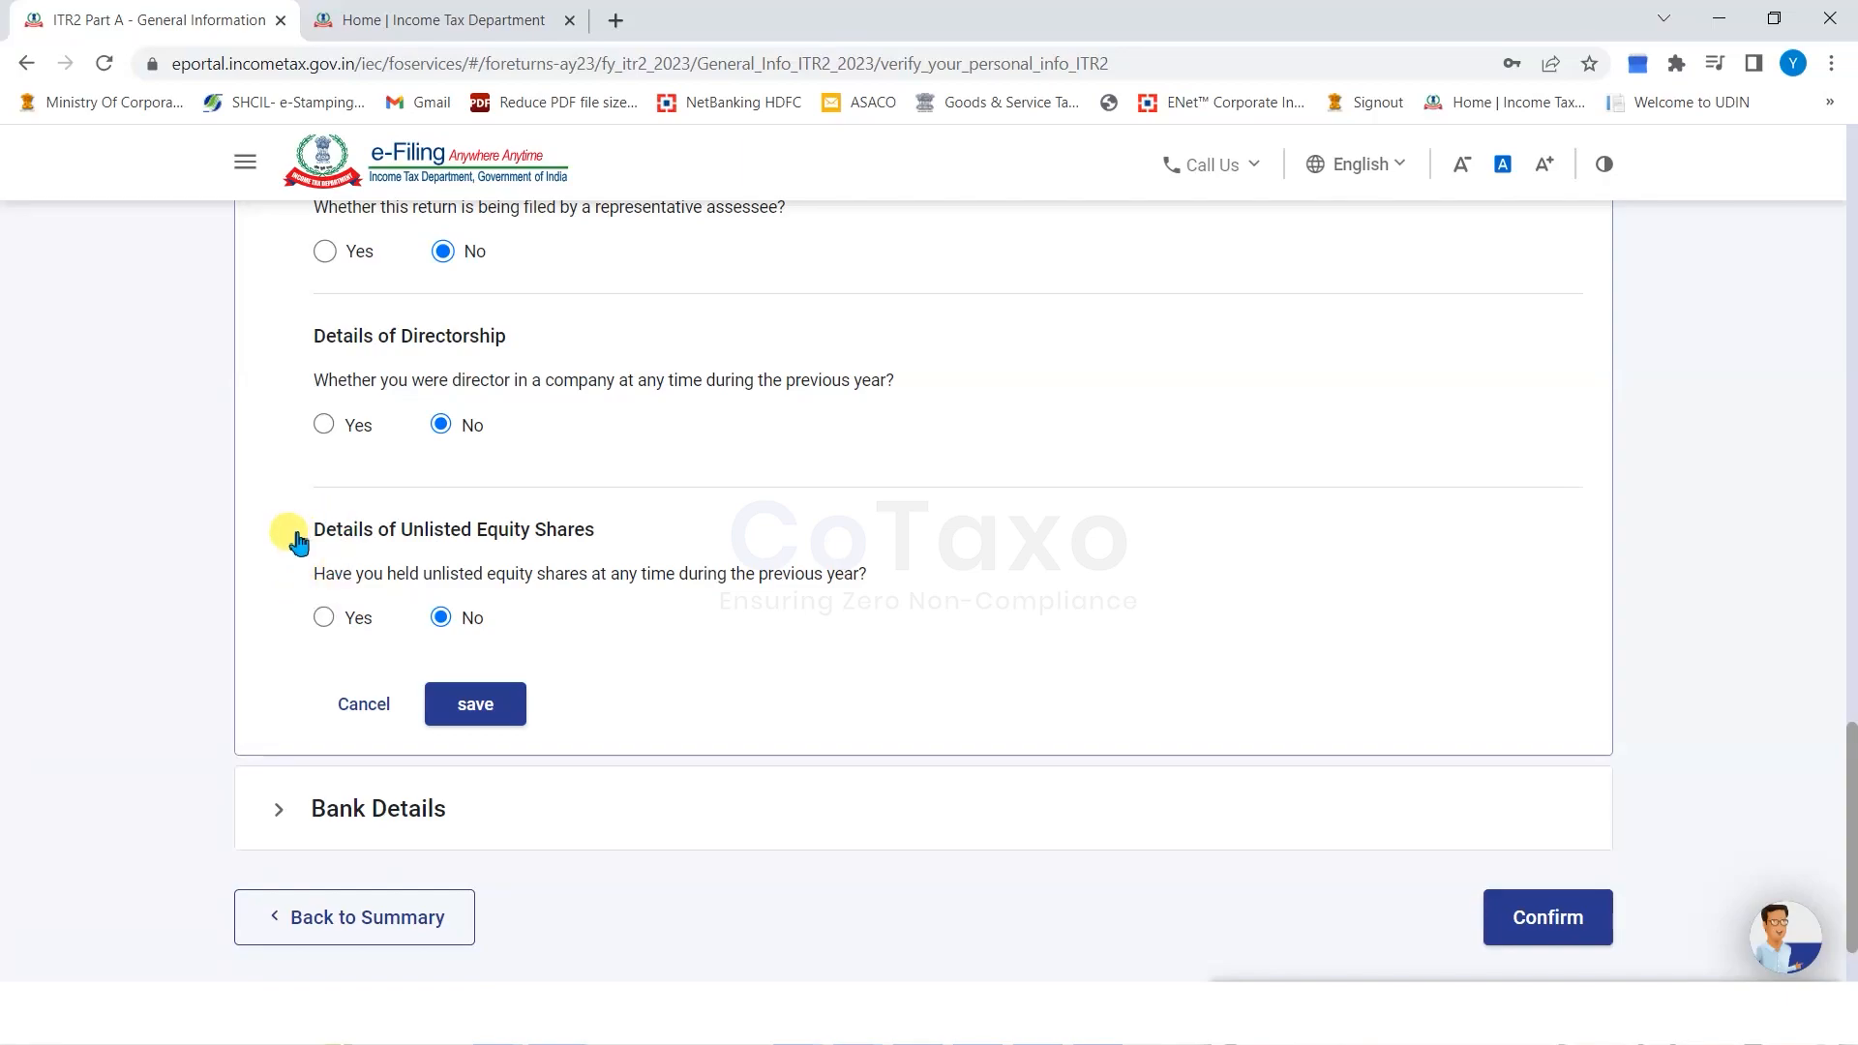
pyautogui.click(325, 617)
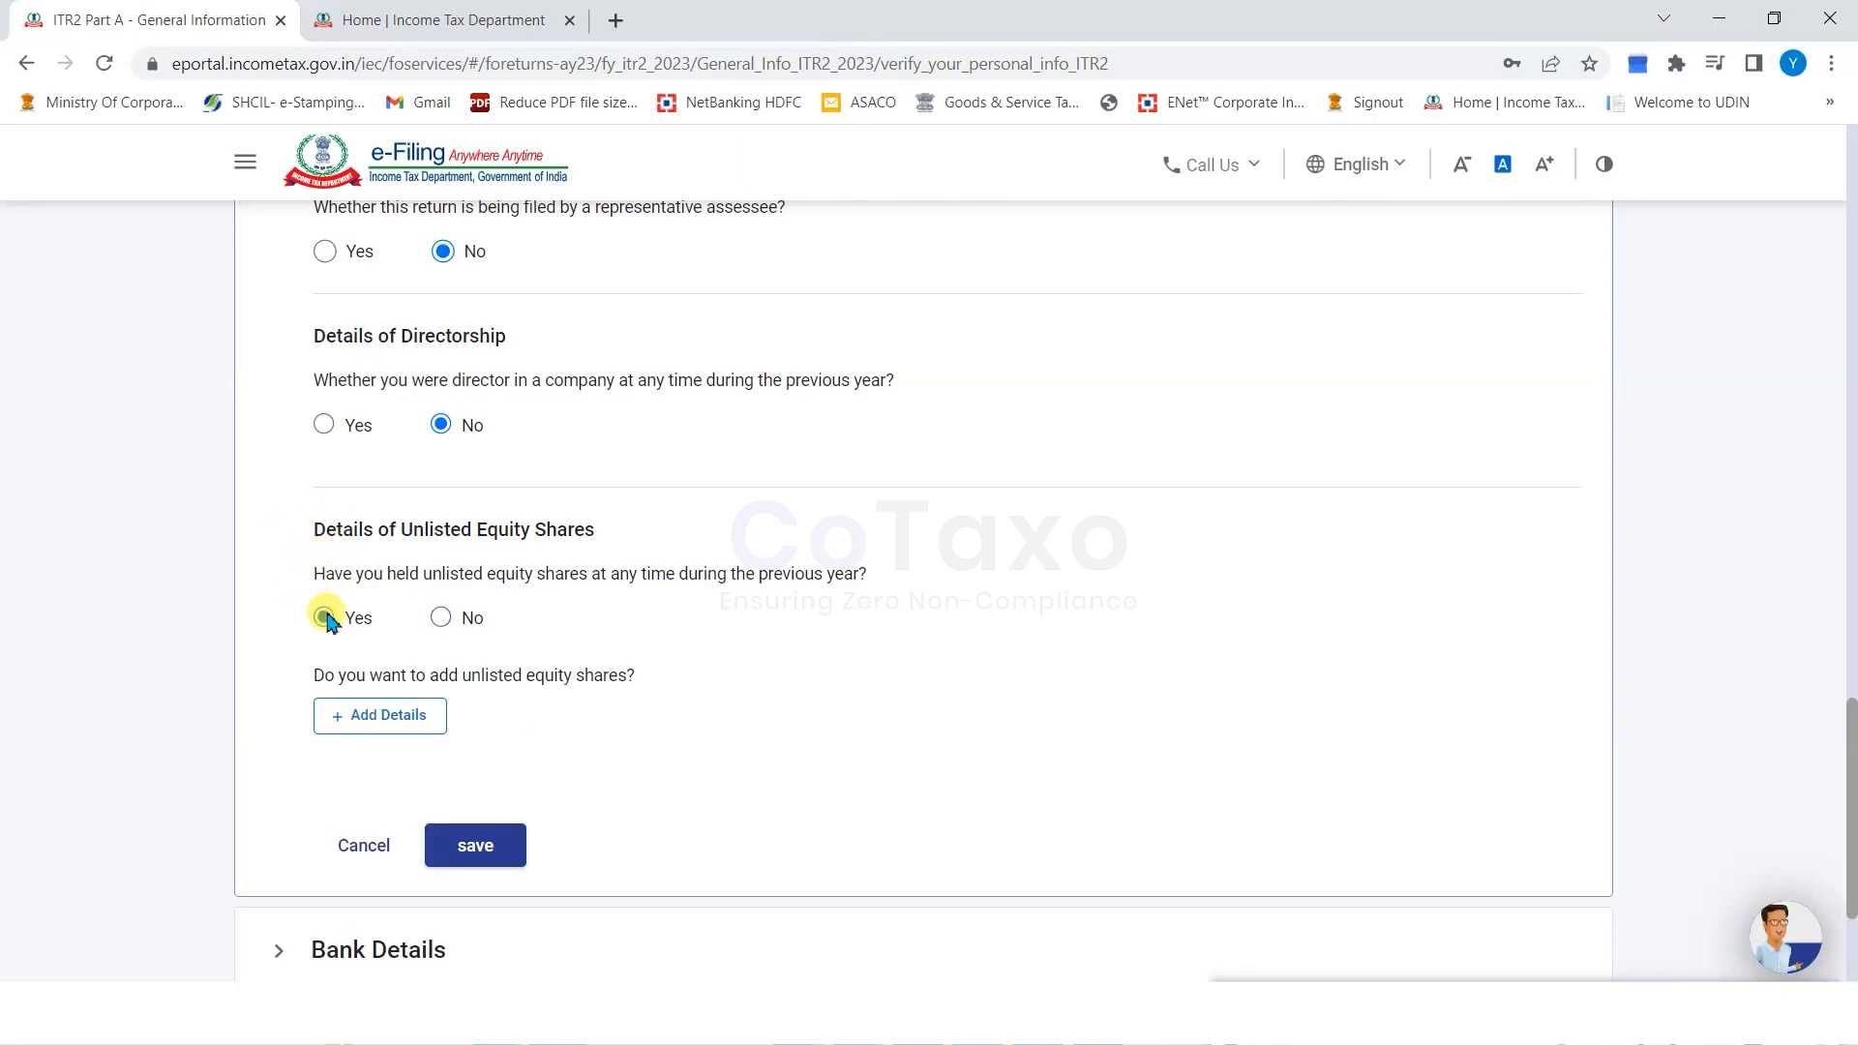
# Open the unlisted share details form, look through it, and cancel without adding anything.
pyautogui.click(401, 714)
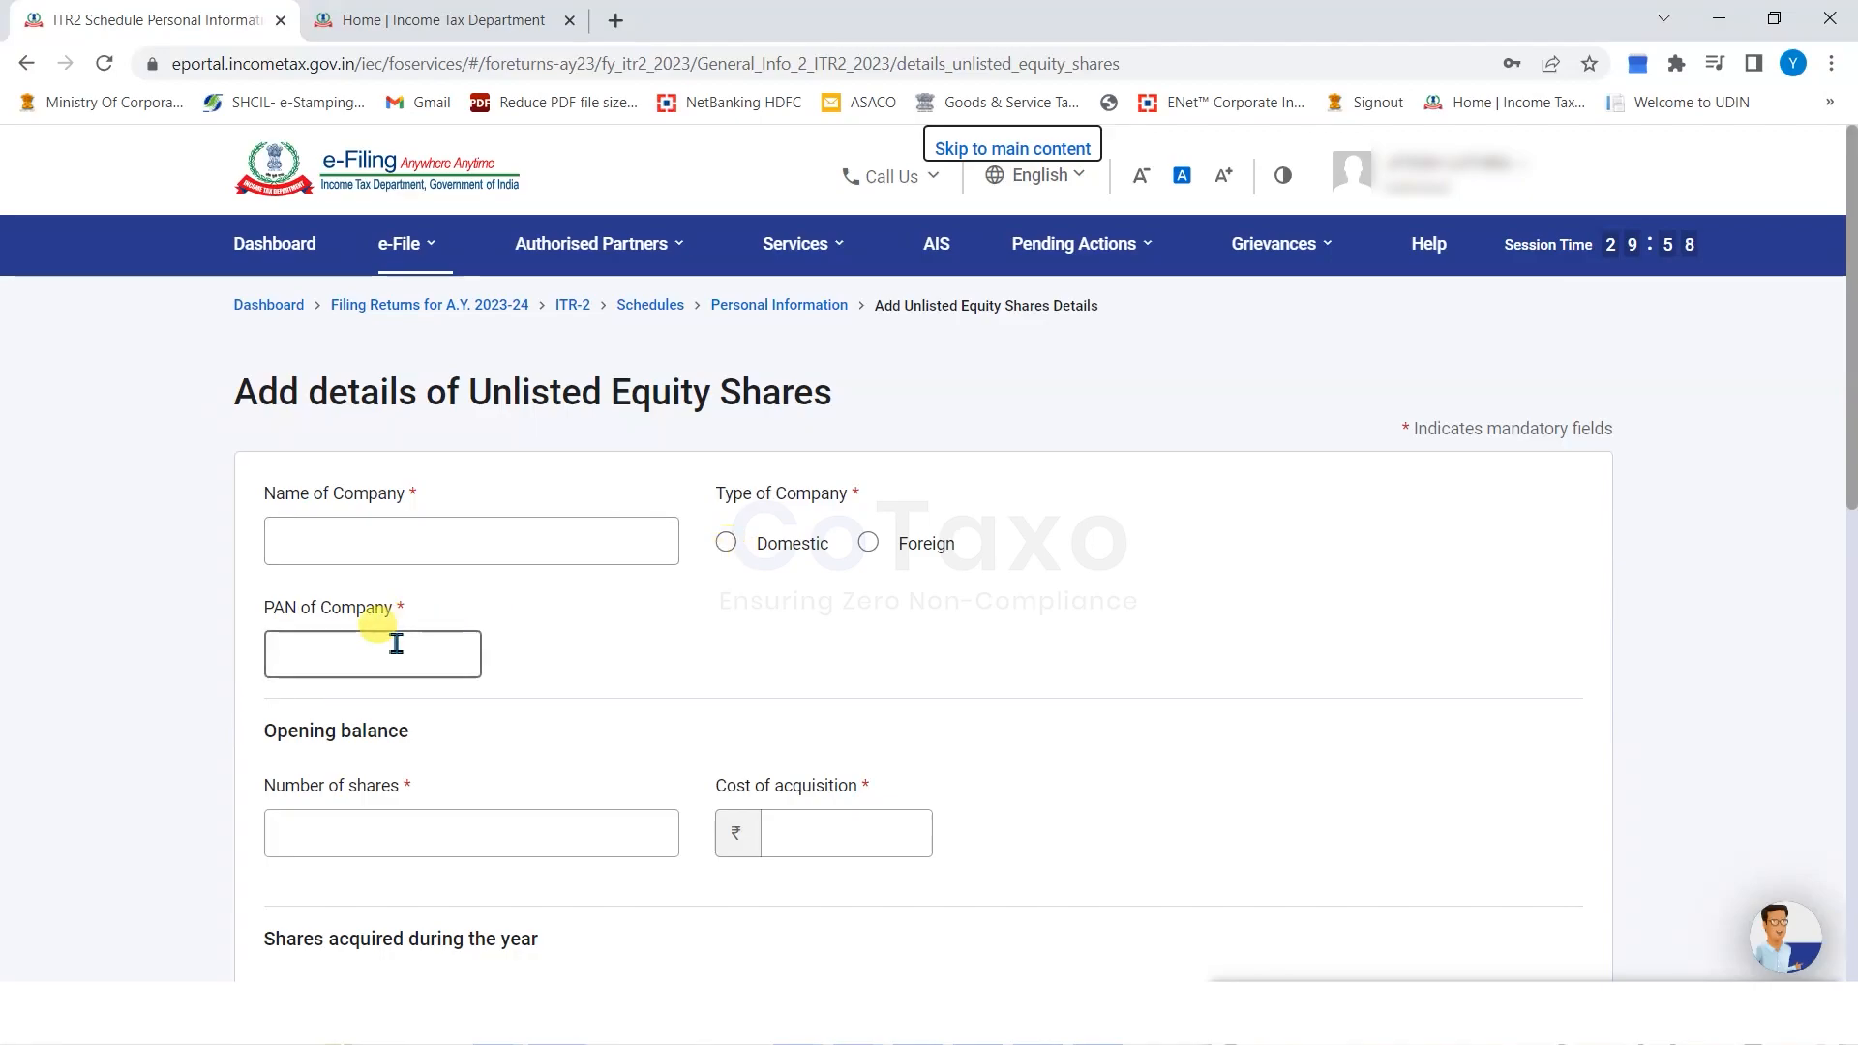
pyautogui.scroll(-2, 394, 635)
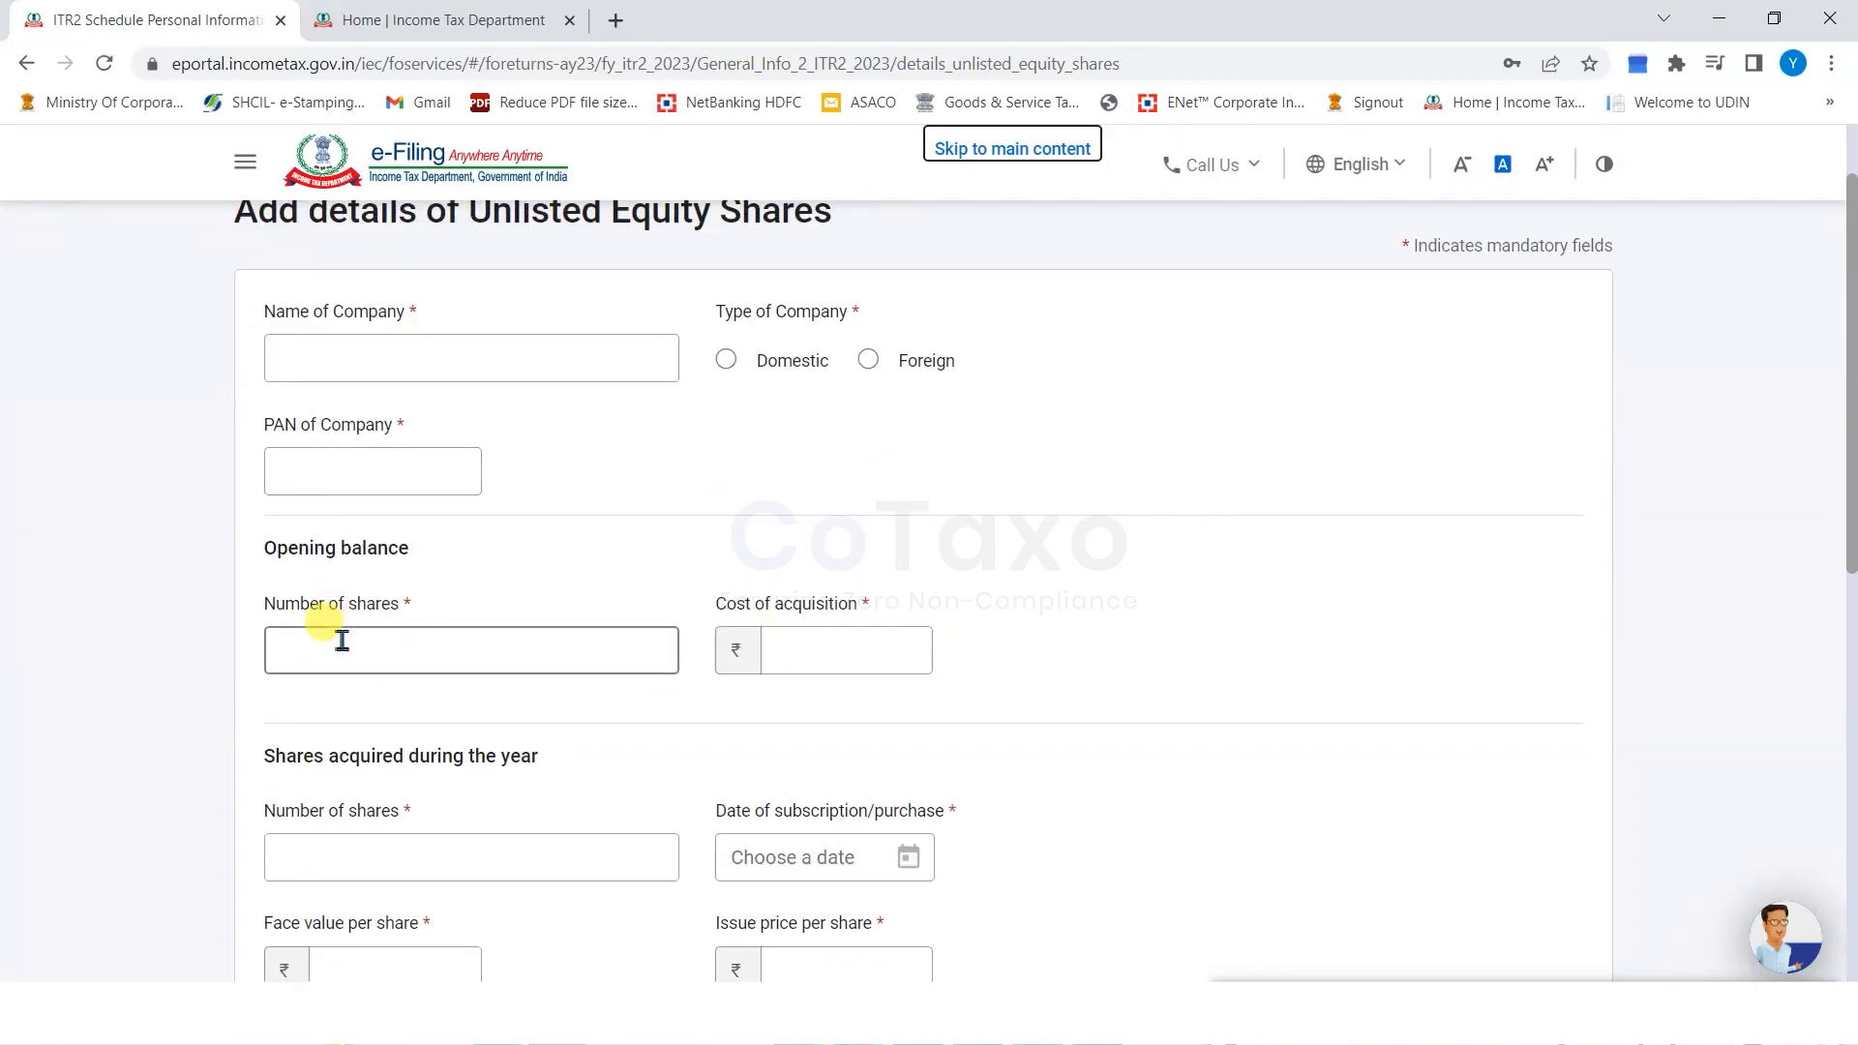
pyautogui.scroll(-4, 448, 789)
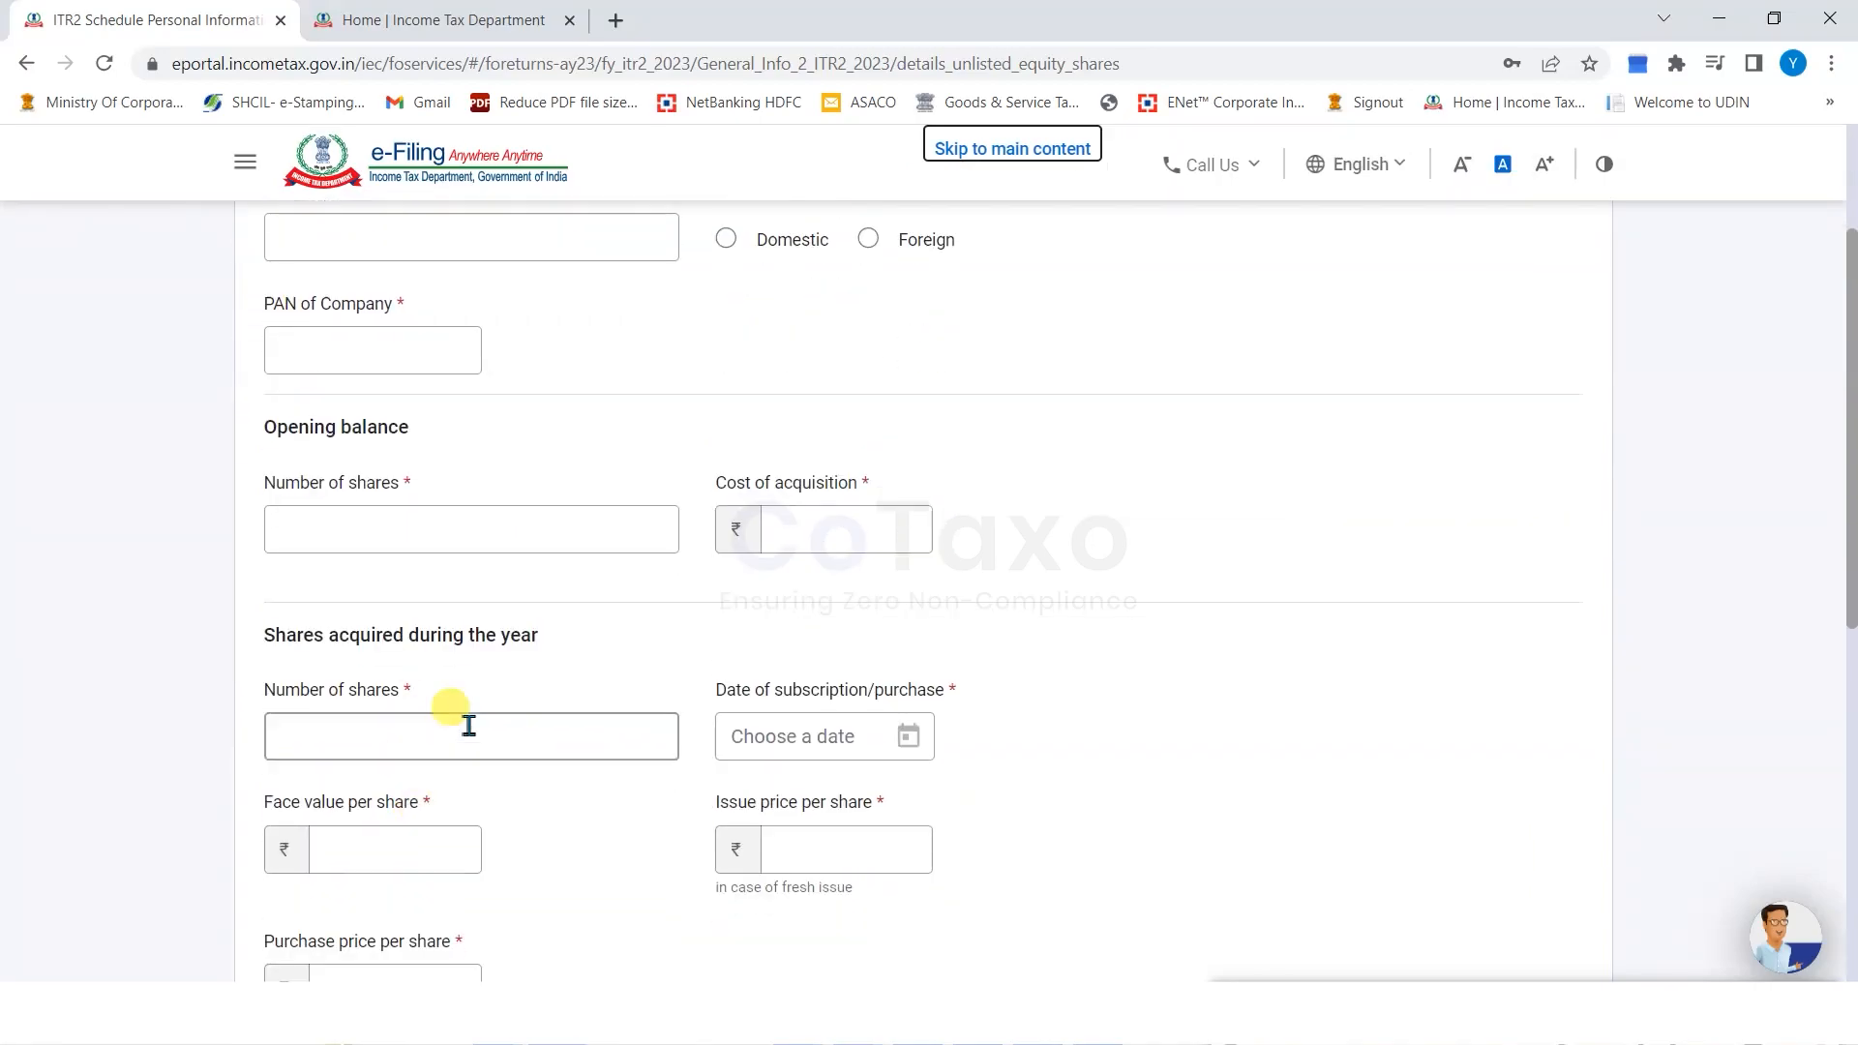
pyautogui.scroll(-5, 421, 727)
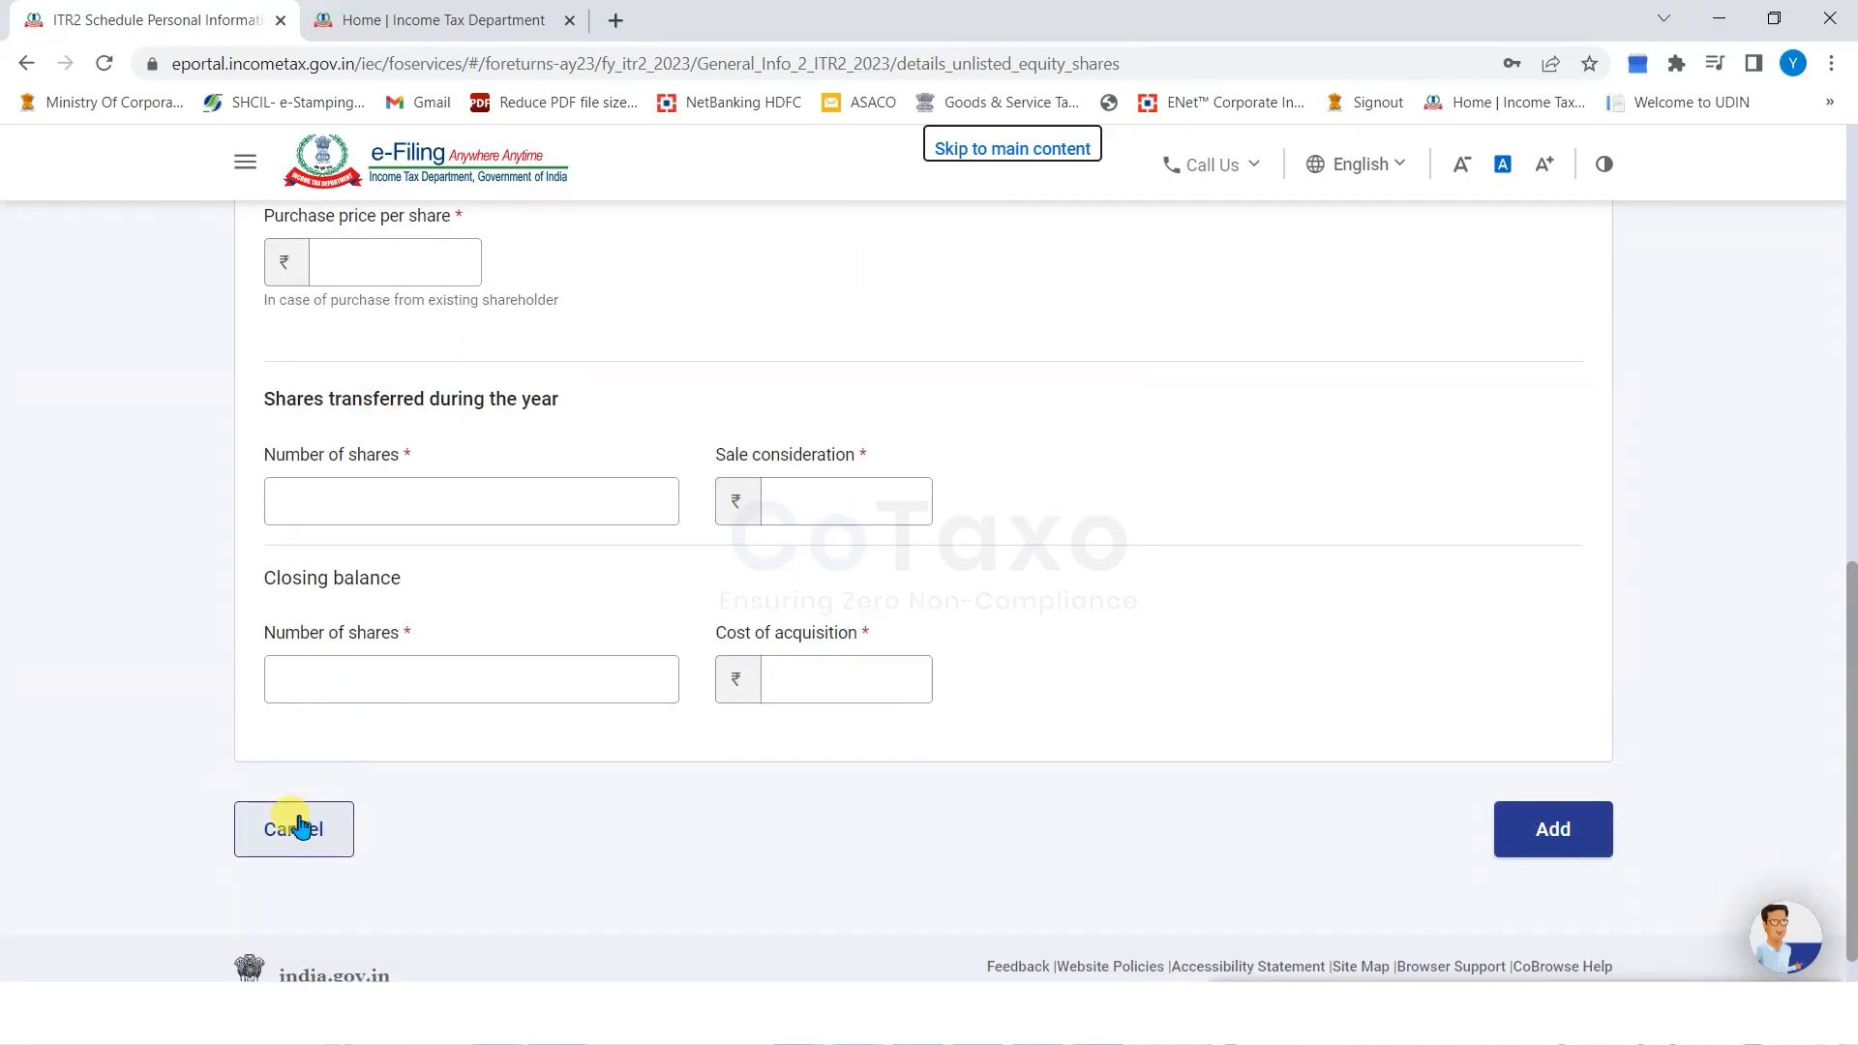
pyautogui.click(334, 827)
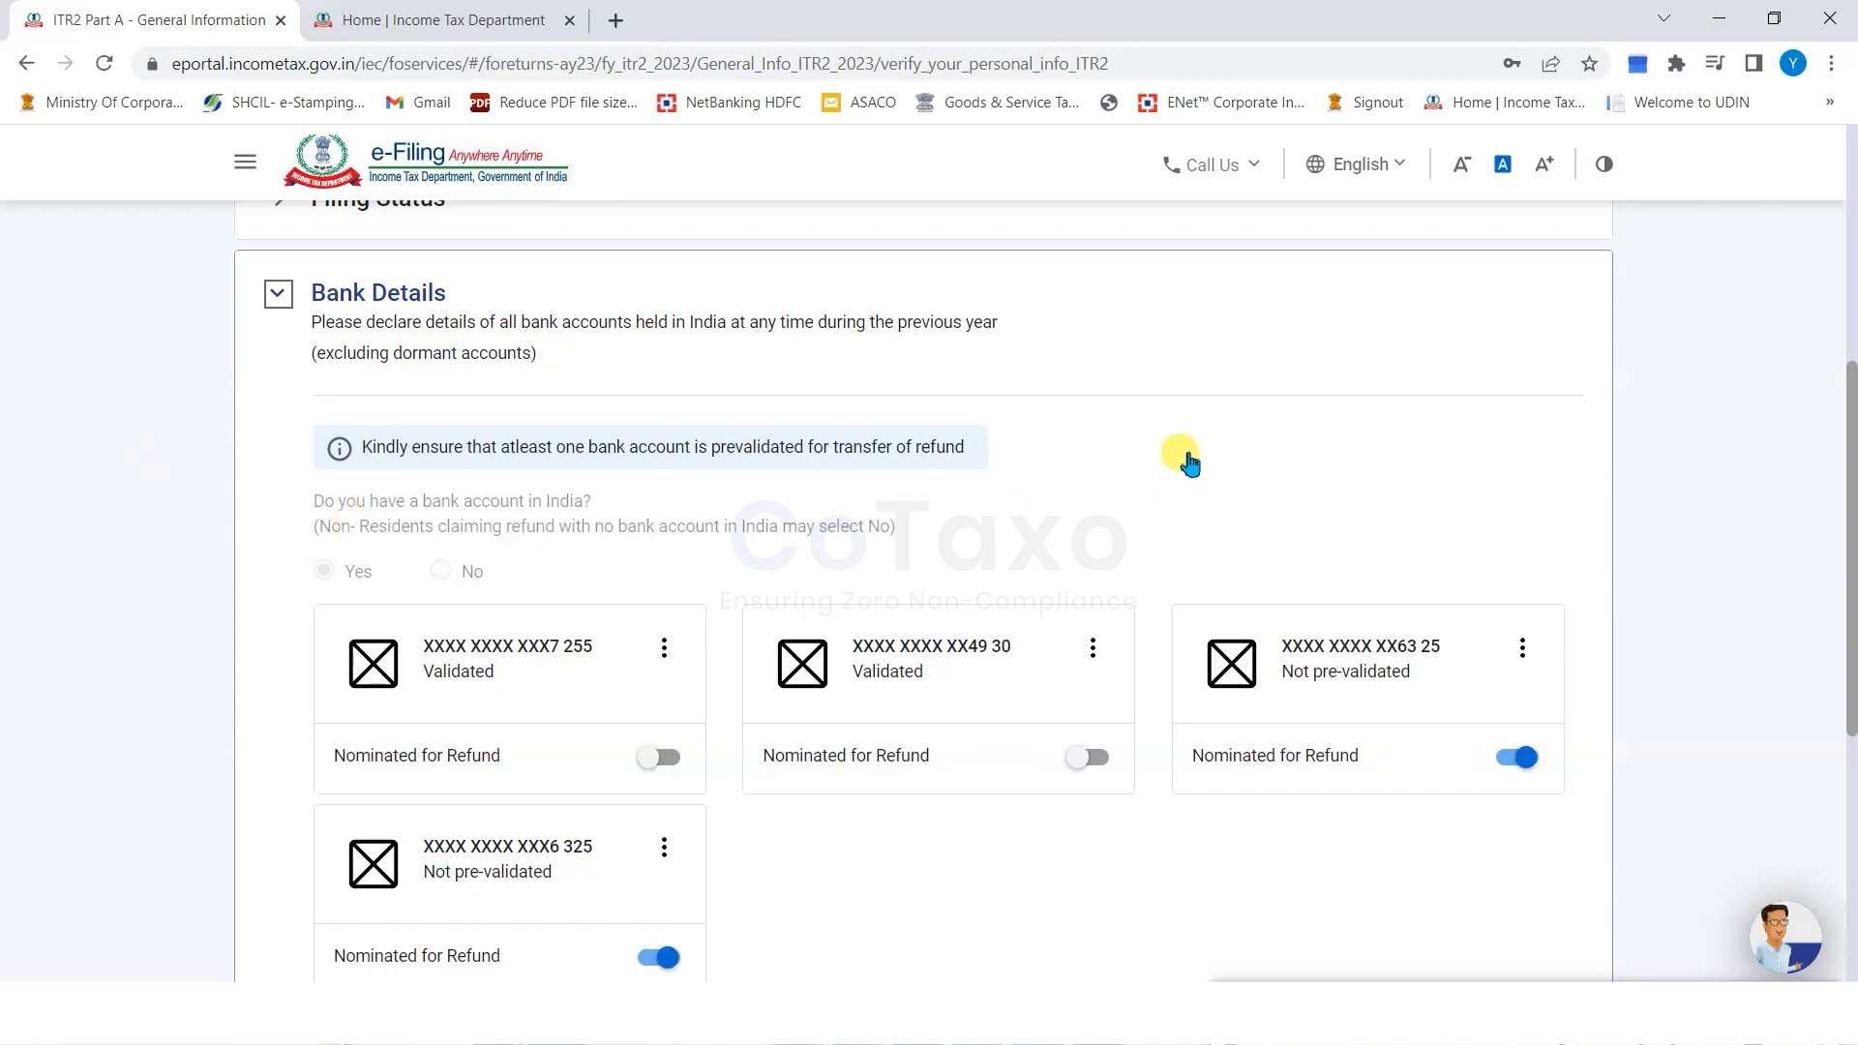
# Save No for unlisted equity shares and confirm Part A – General Information.
pyautogui.scroll(-1, 1186, 462)
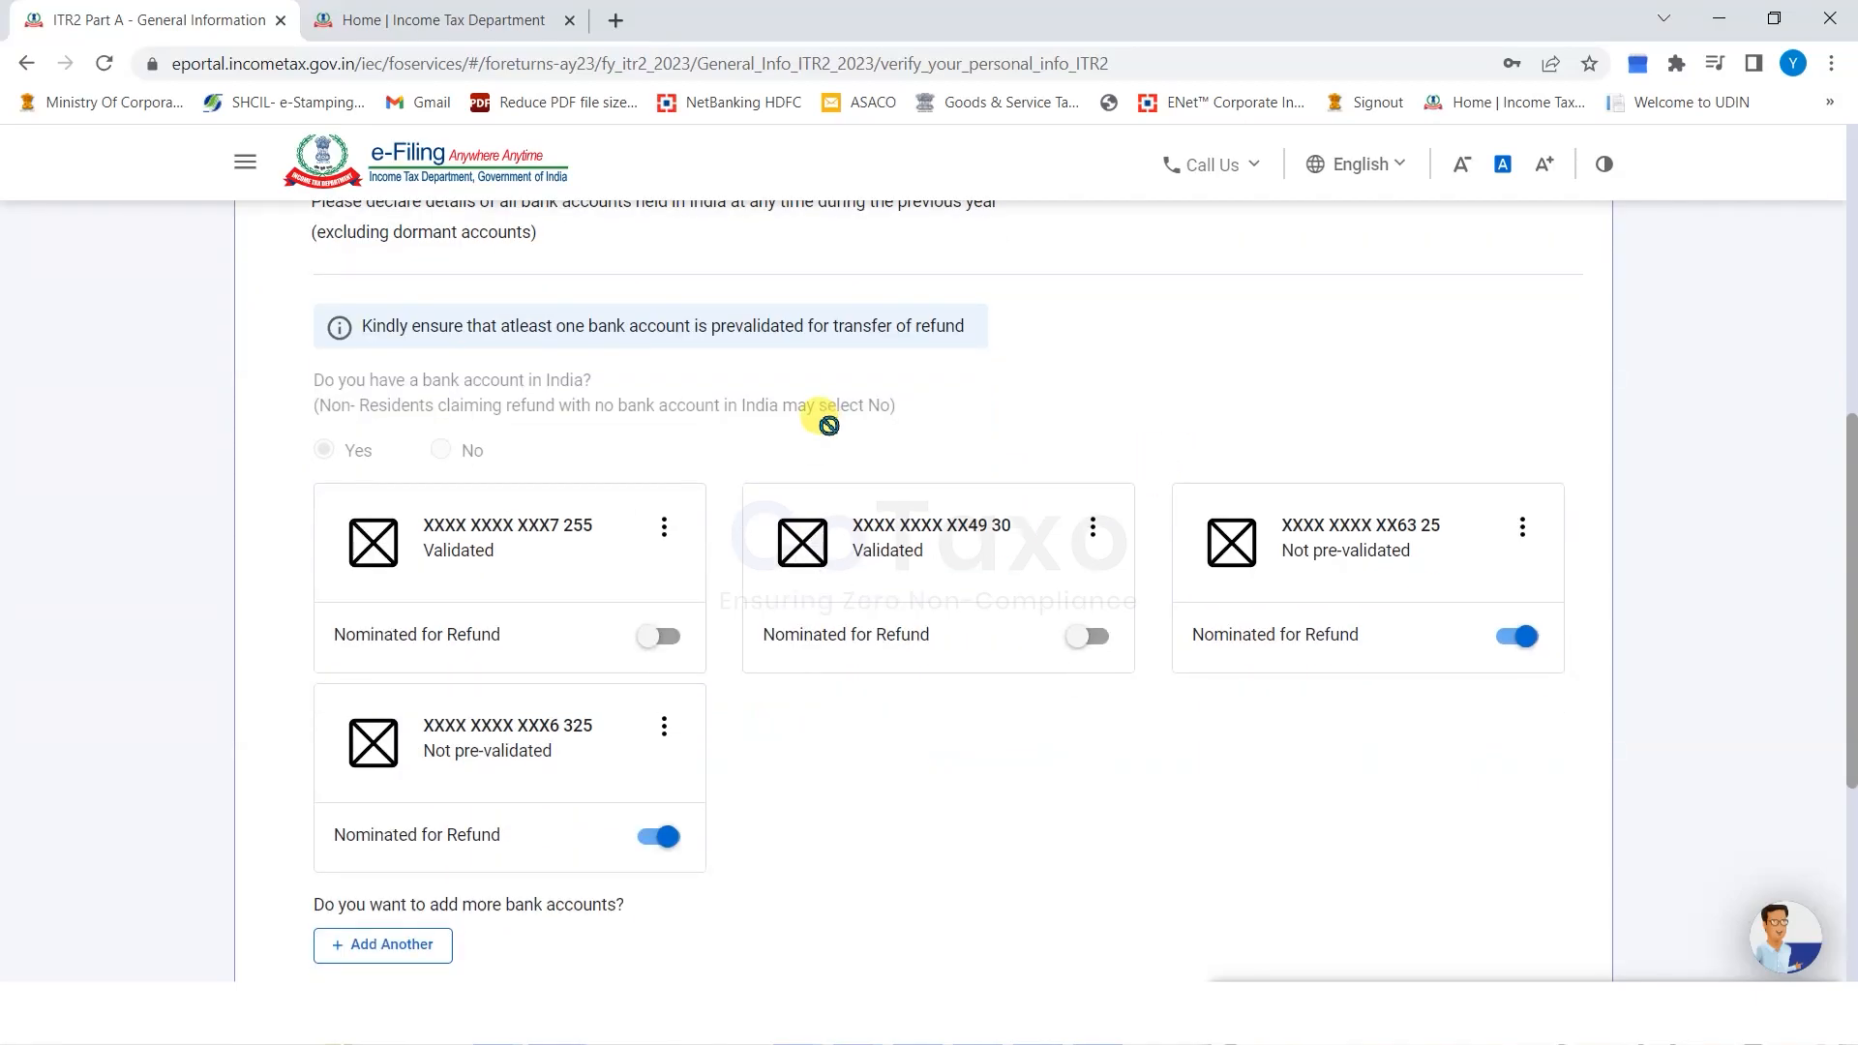
pyautogui.scroll(-1, 829, 426)
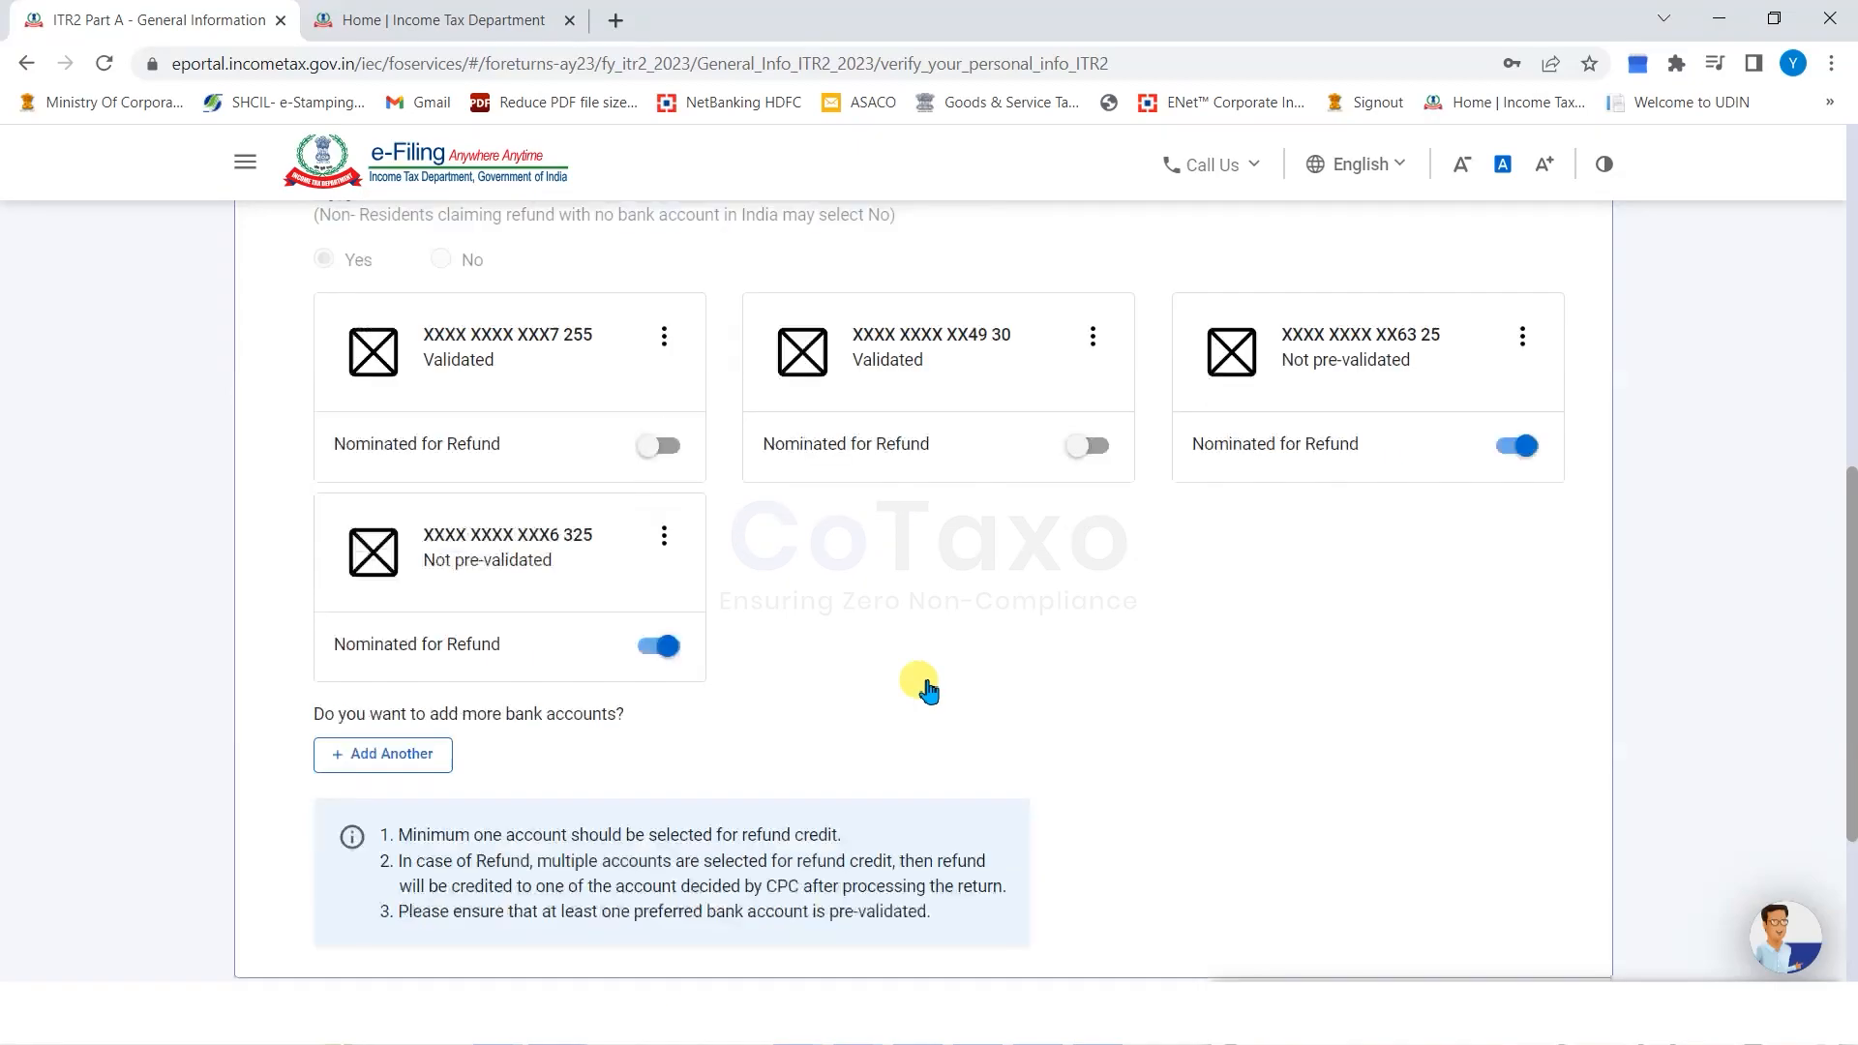
pyautogui.scroll(-3, 920, 684)
pyautogui.scroll(8, 1011, 684)
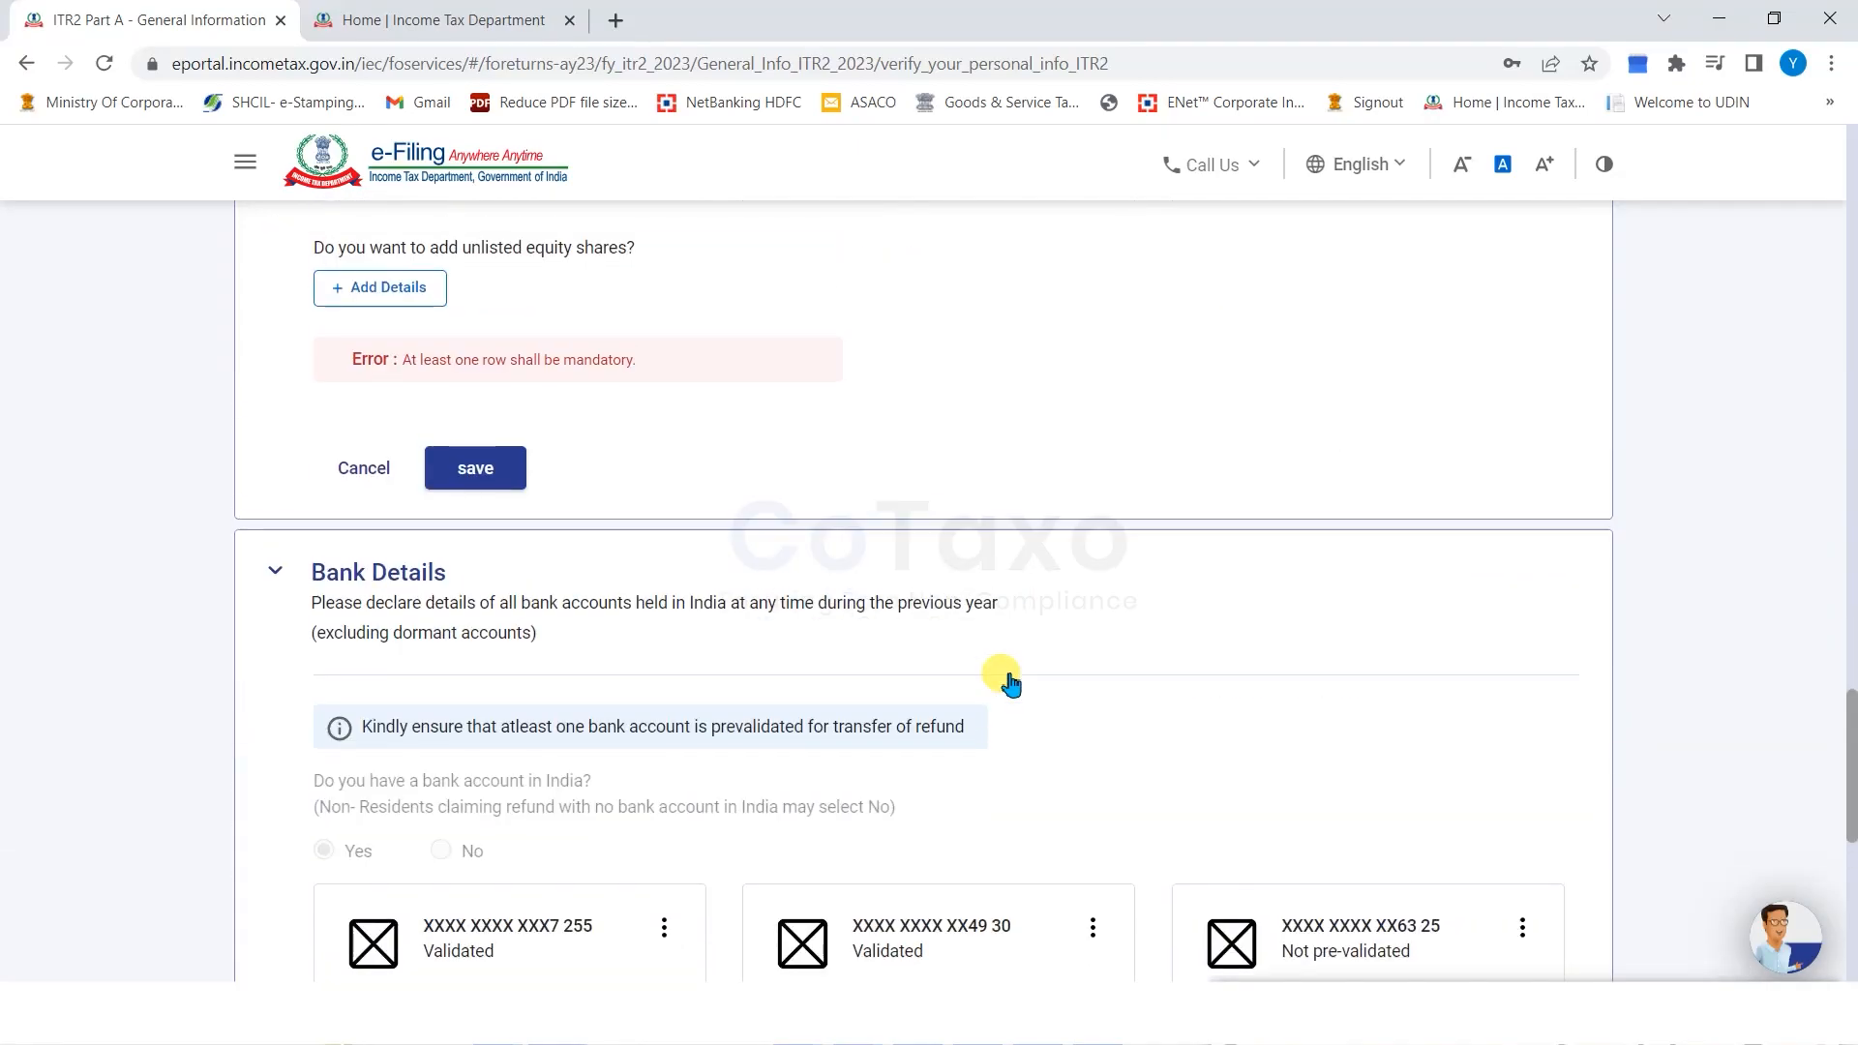
pyautogui.scroll(3, 426, 375)
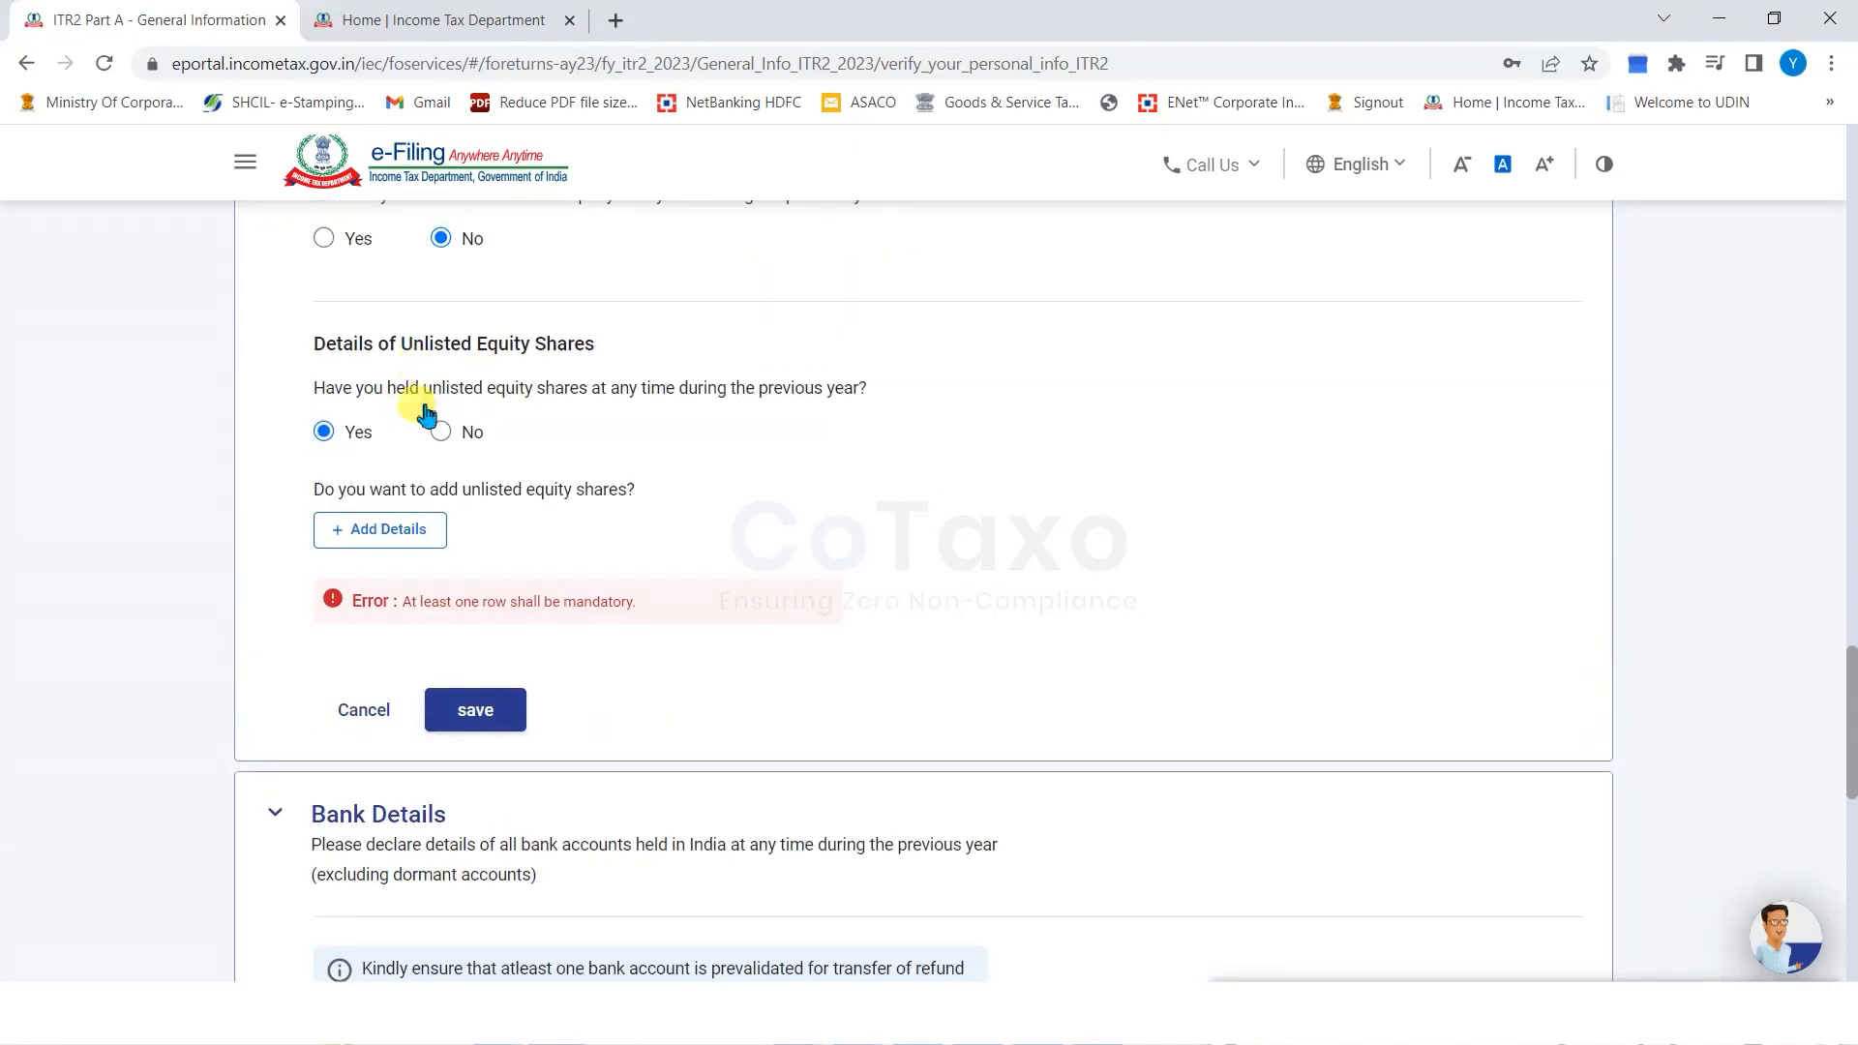
pyautogui.click(441, 432)
pyautogui.click(501, 518)
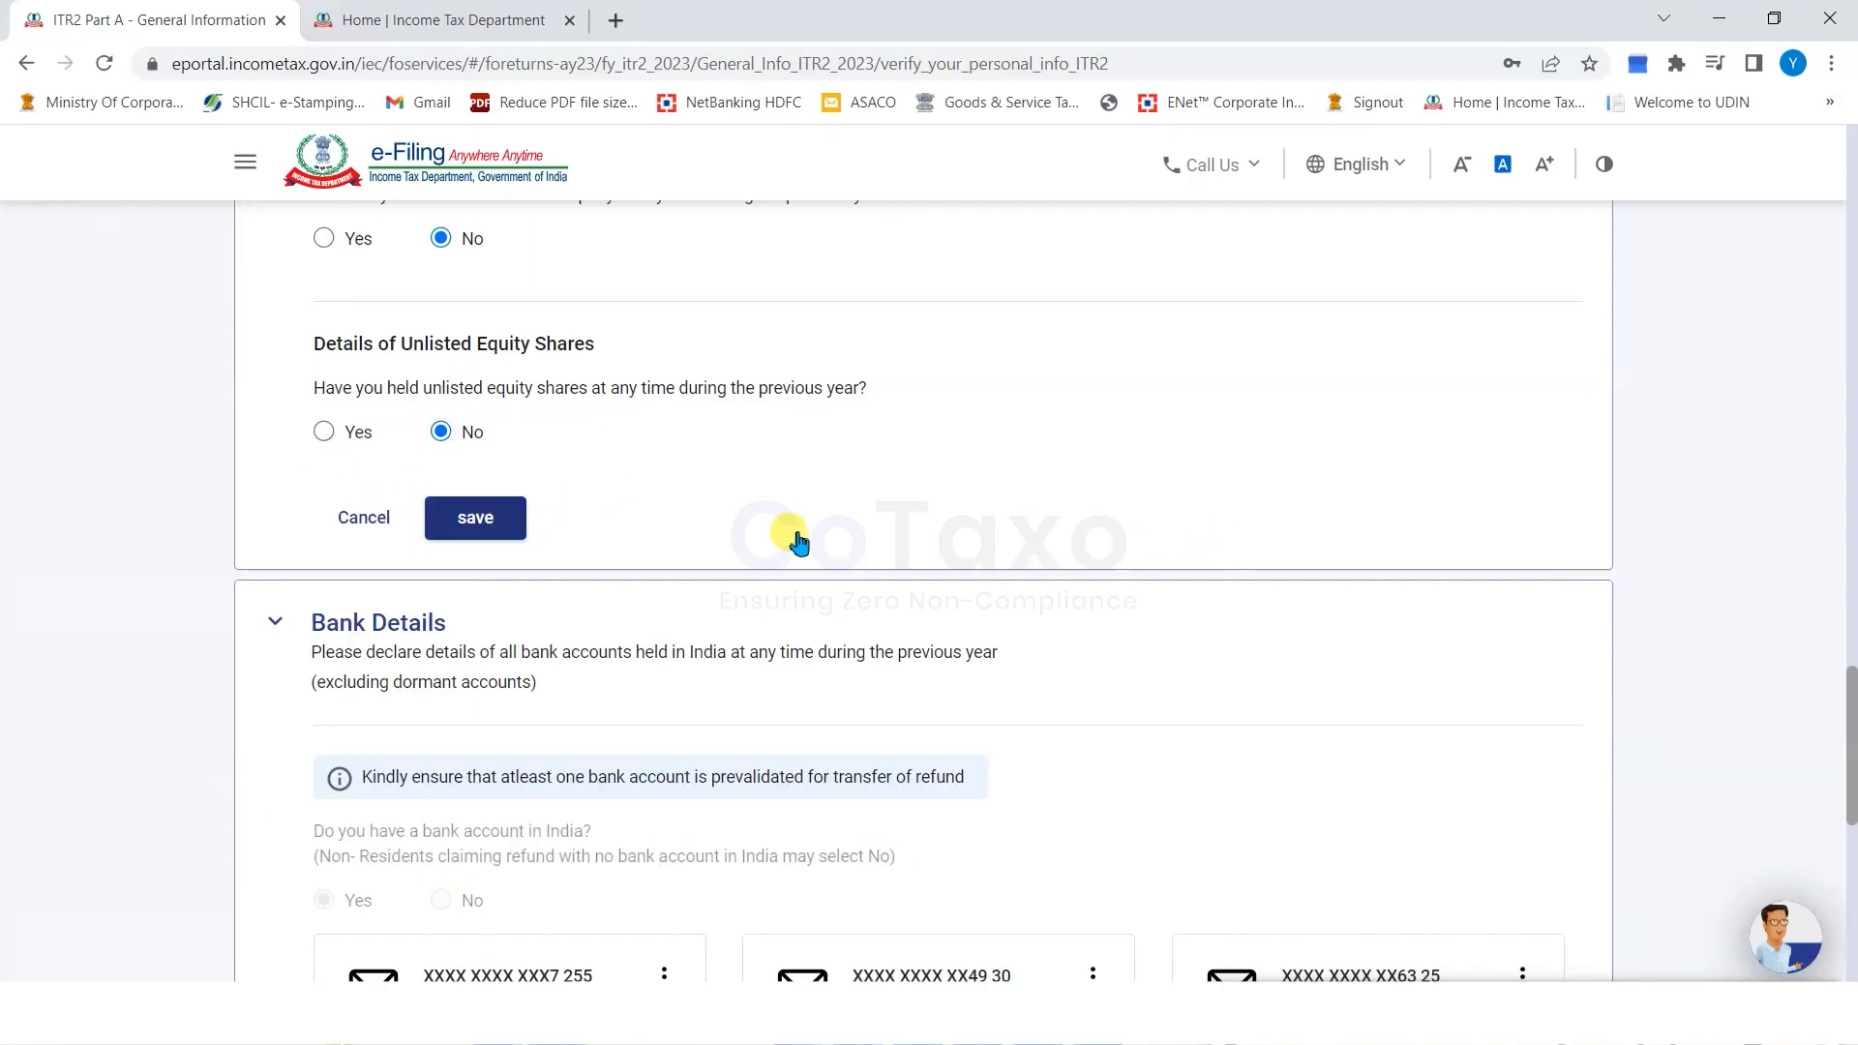
pyautogui.click(1548, 752)
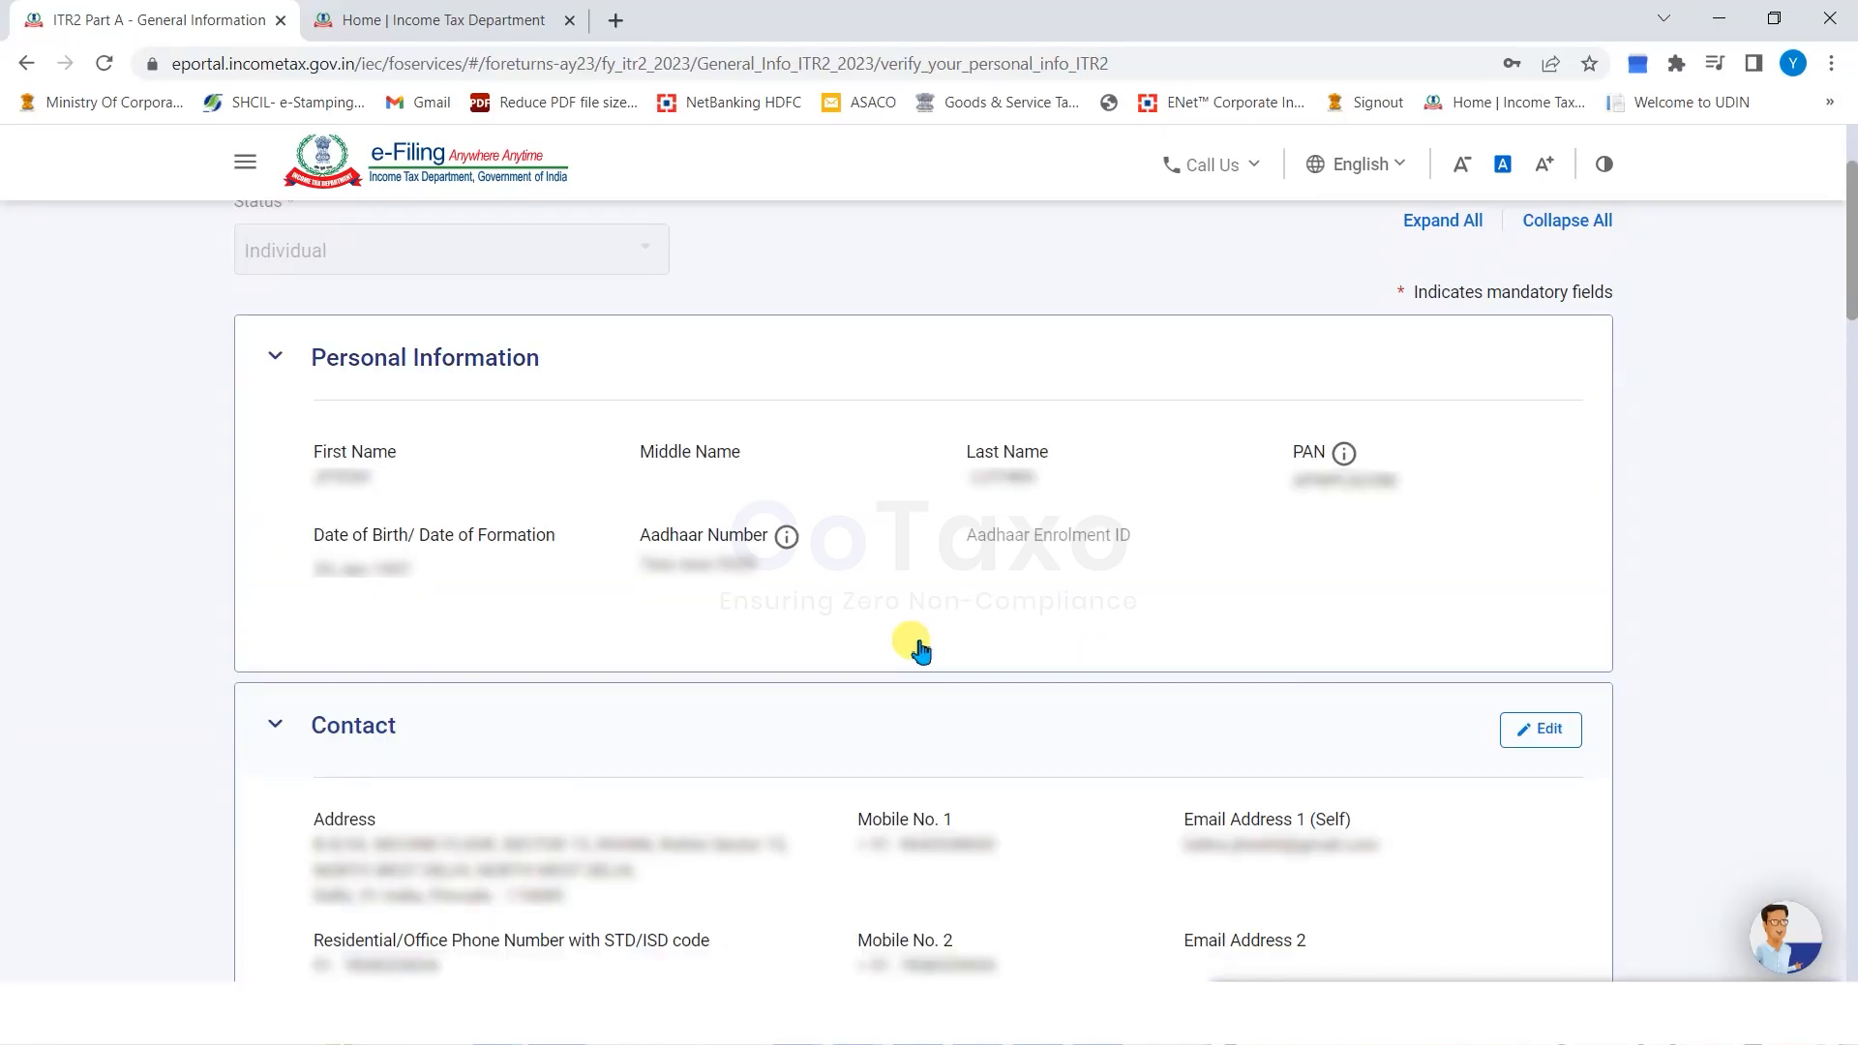
pyautogui.scroll(-4, 920, 650)
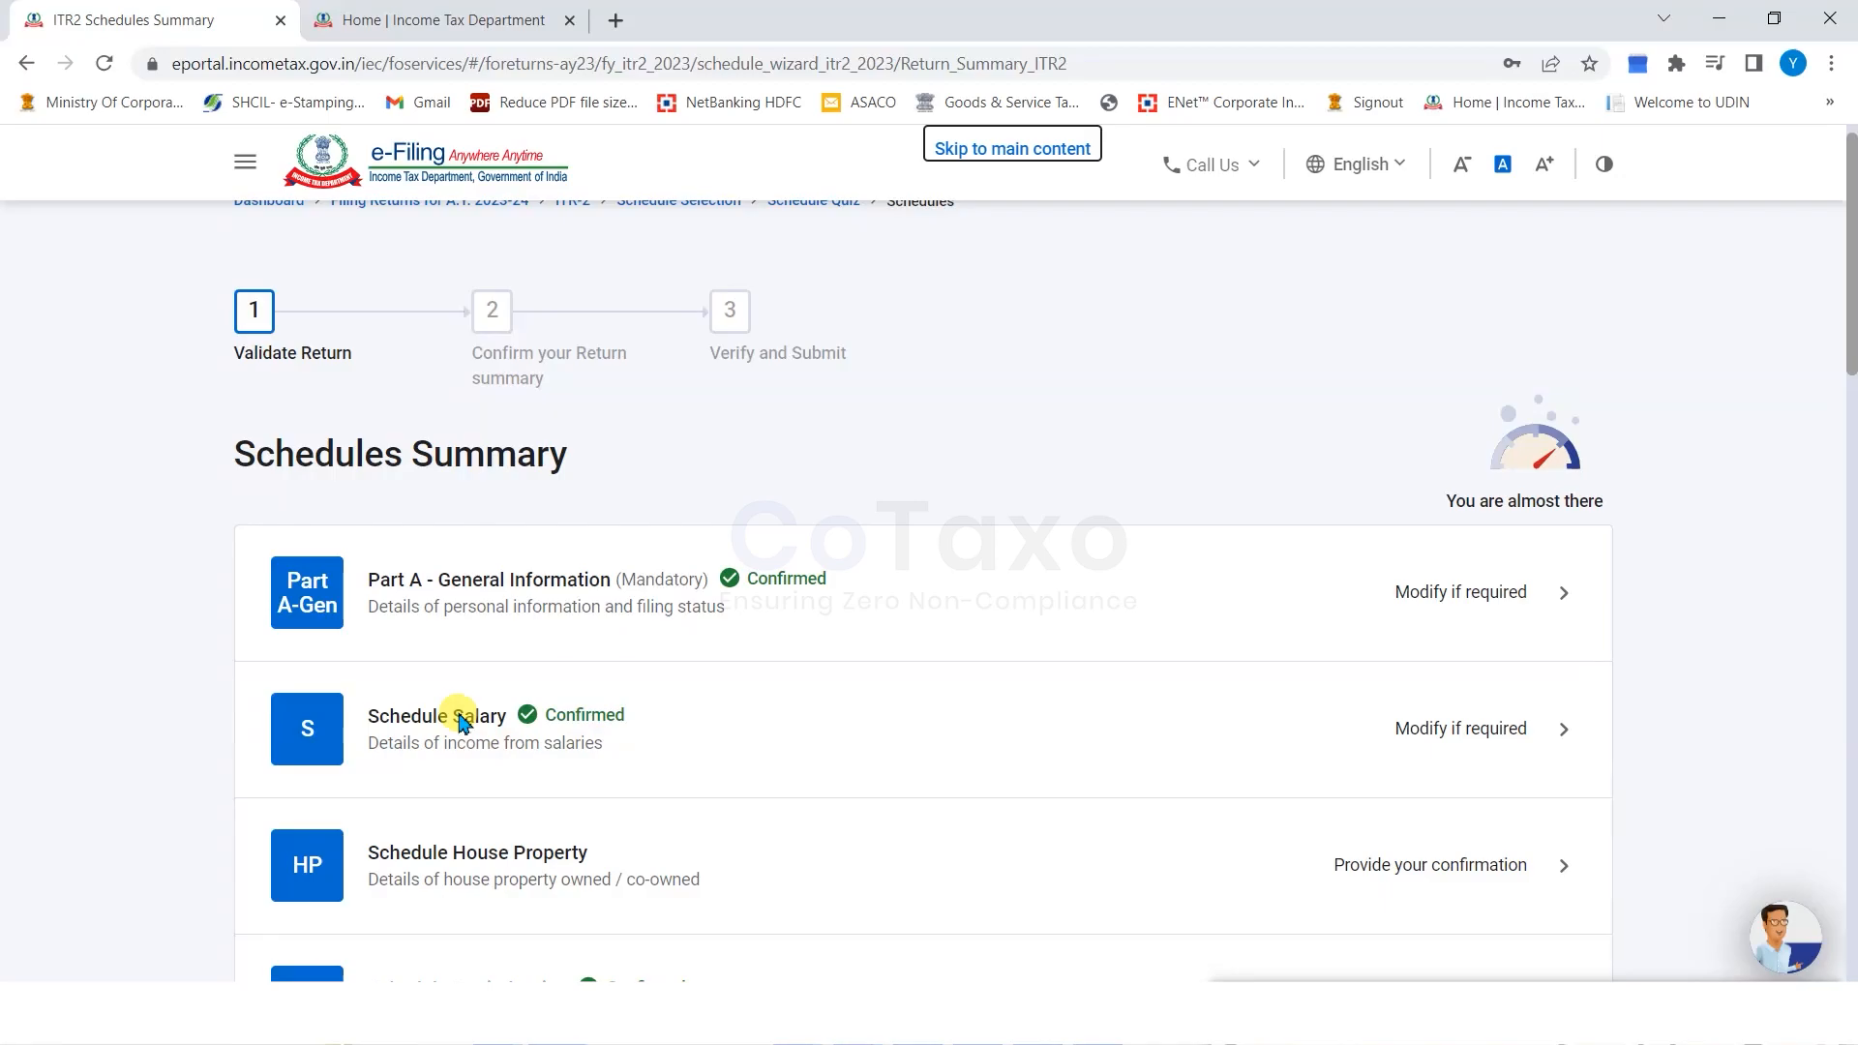
# Open Schedule Salary and expand the Deductions u/s 16 details totalling 52,200.
pyautogui.click(1471, 727)
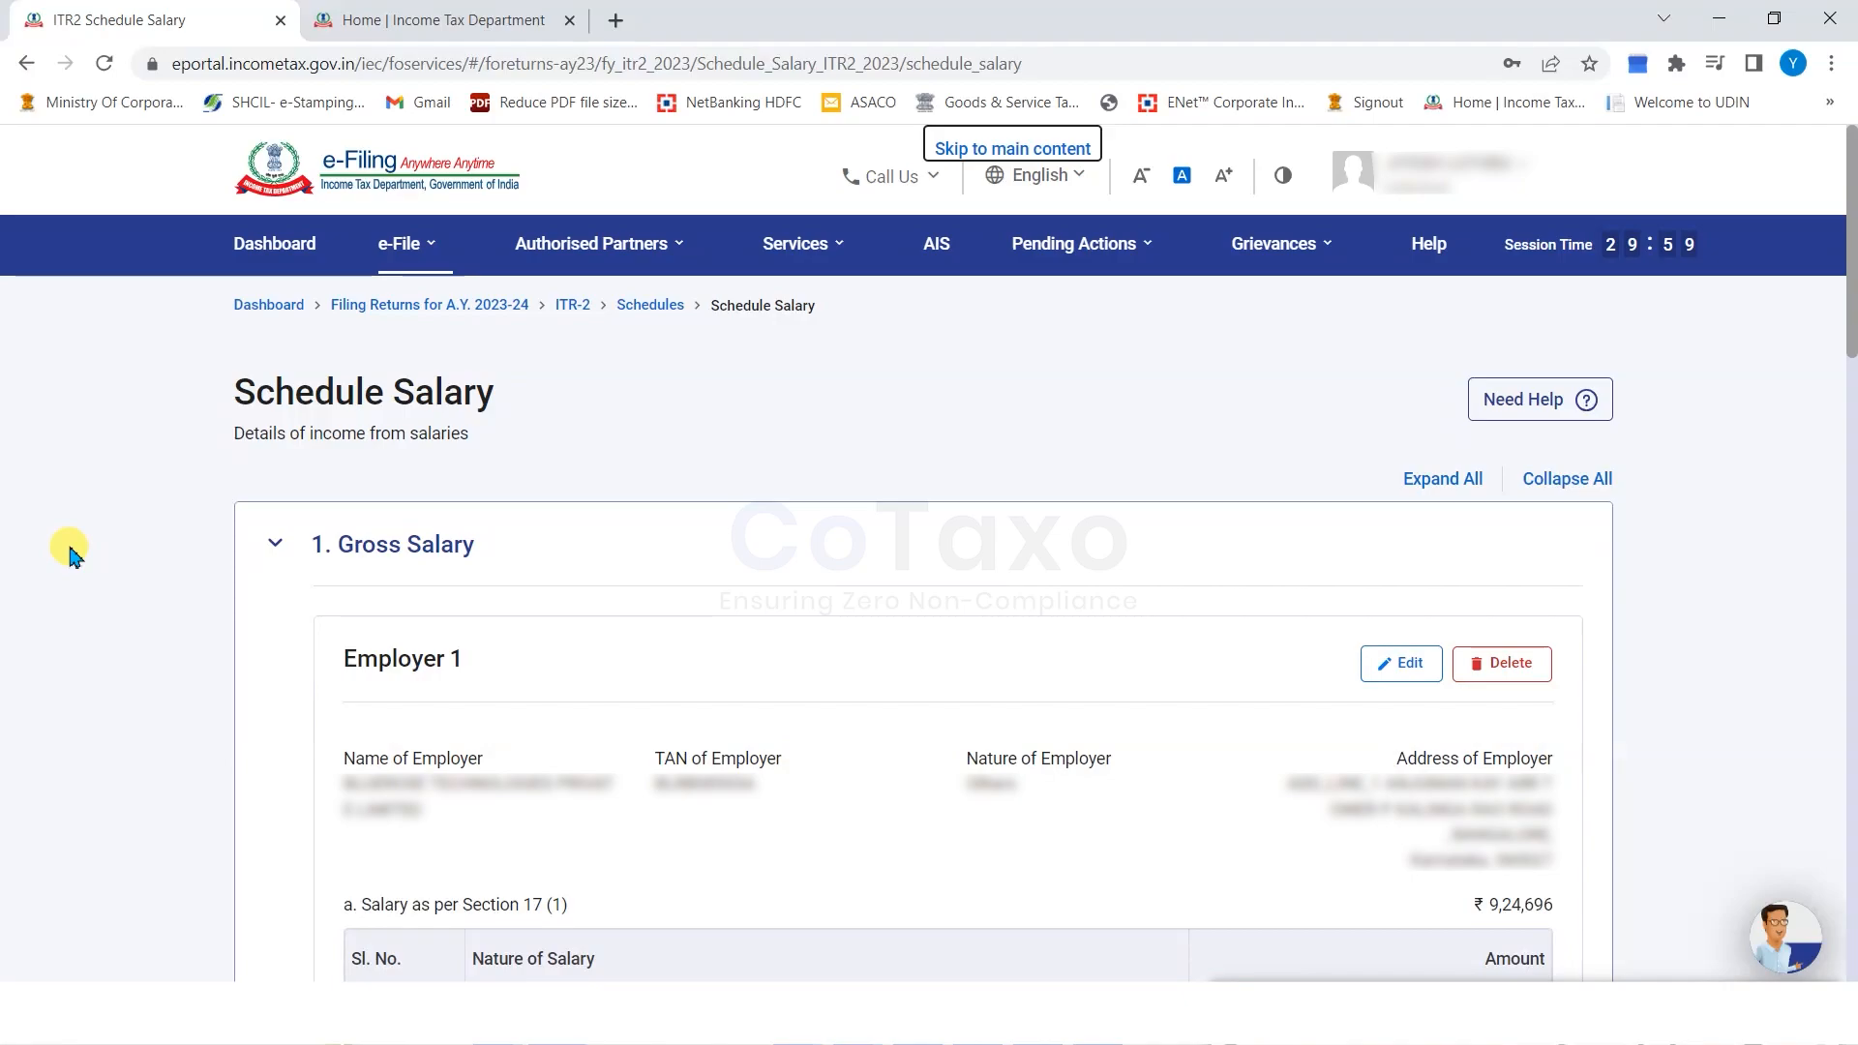
pyautogui.scroll(-3, 1286, 578)
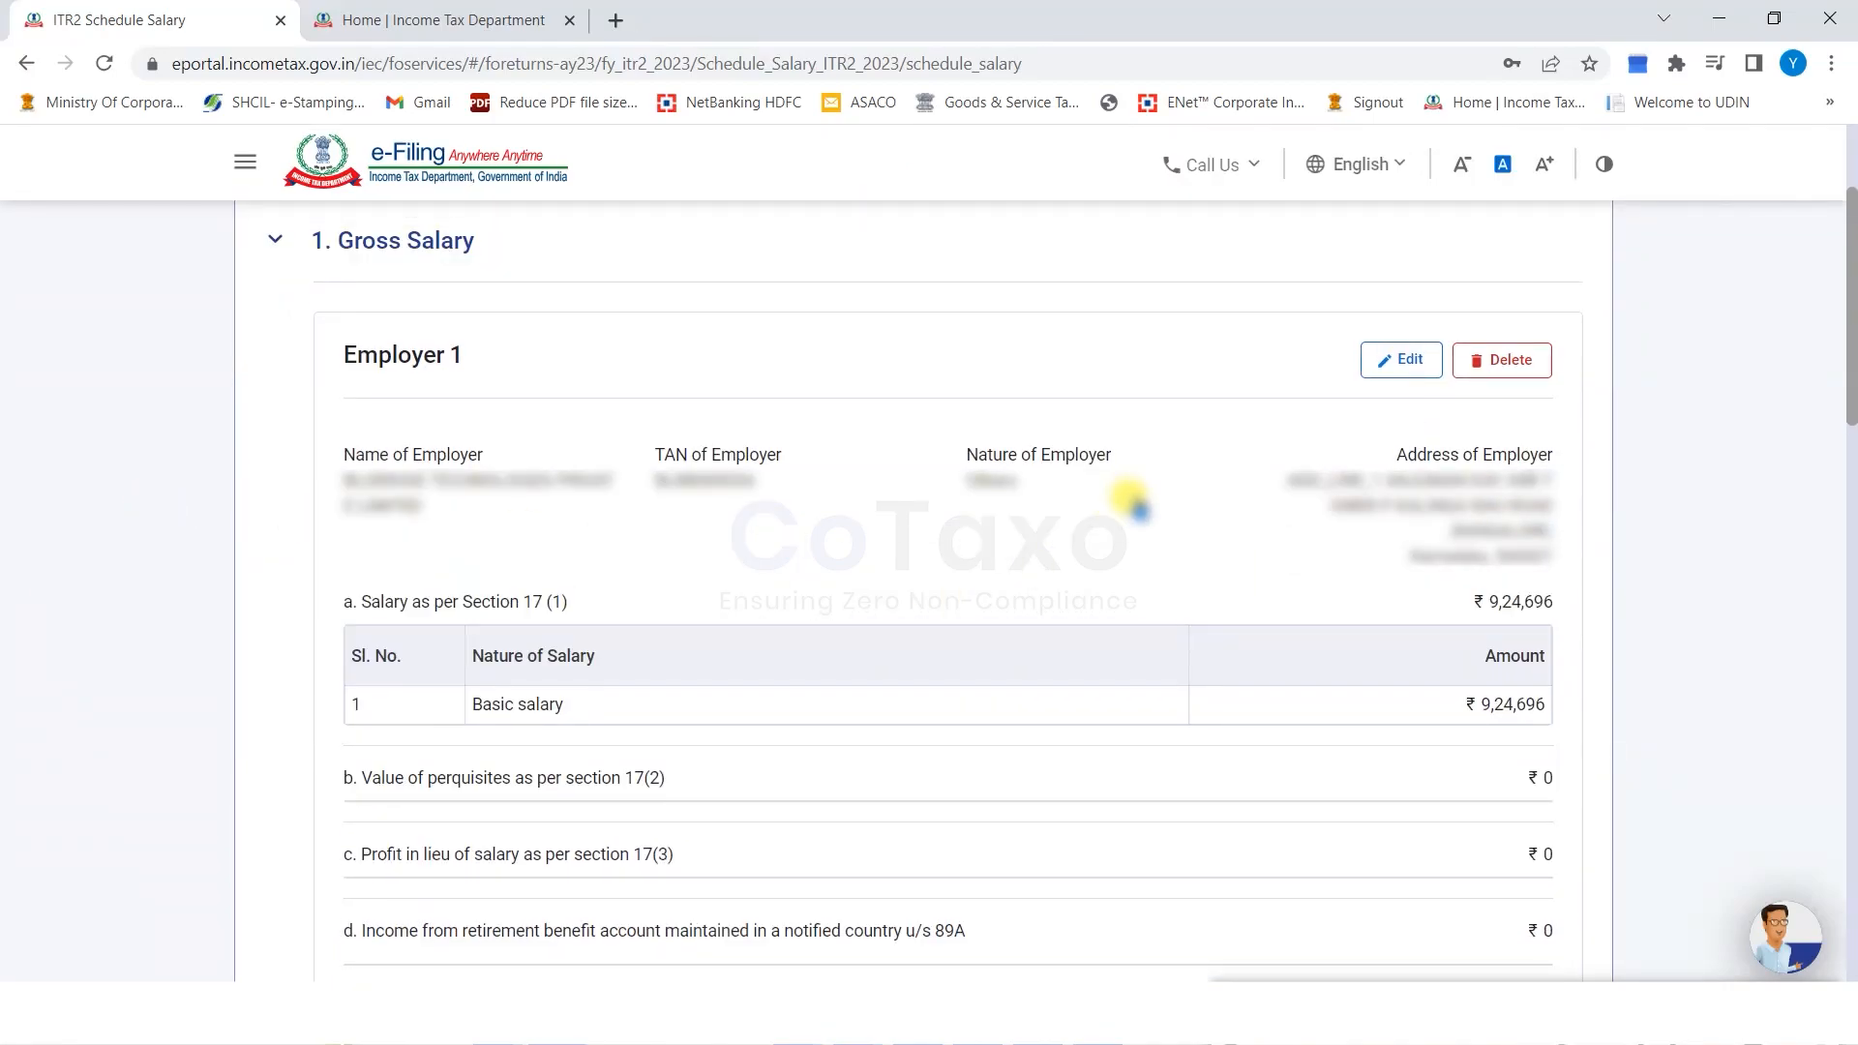
pyautogui.scroll(-5, 1132, 505)
pyautogui.scroll(-1, 1137, 507)
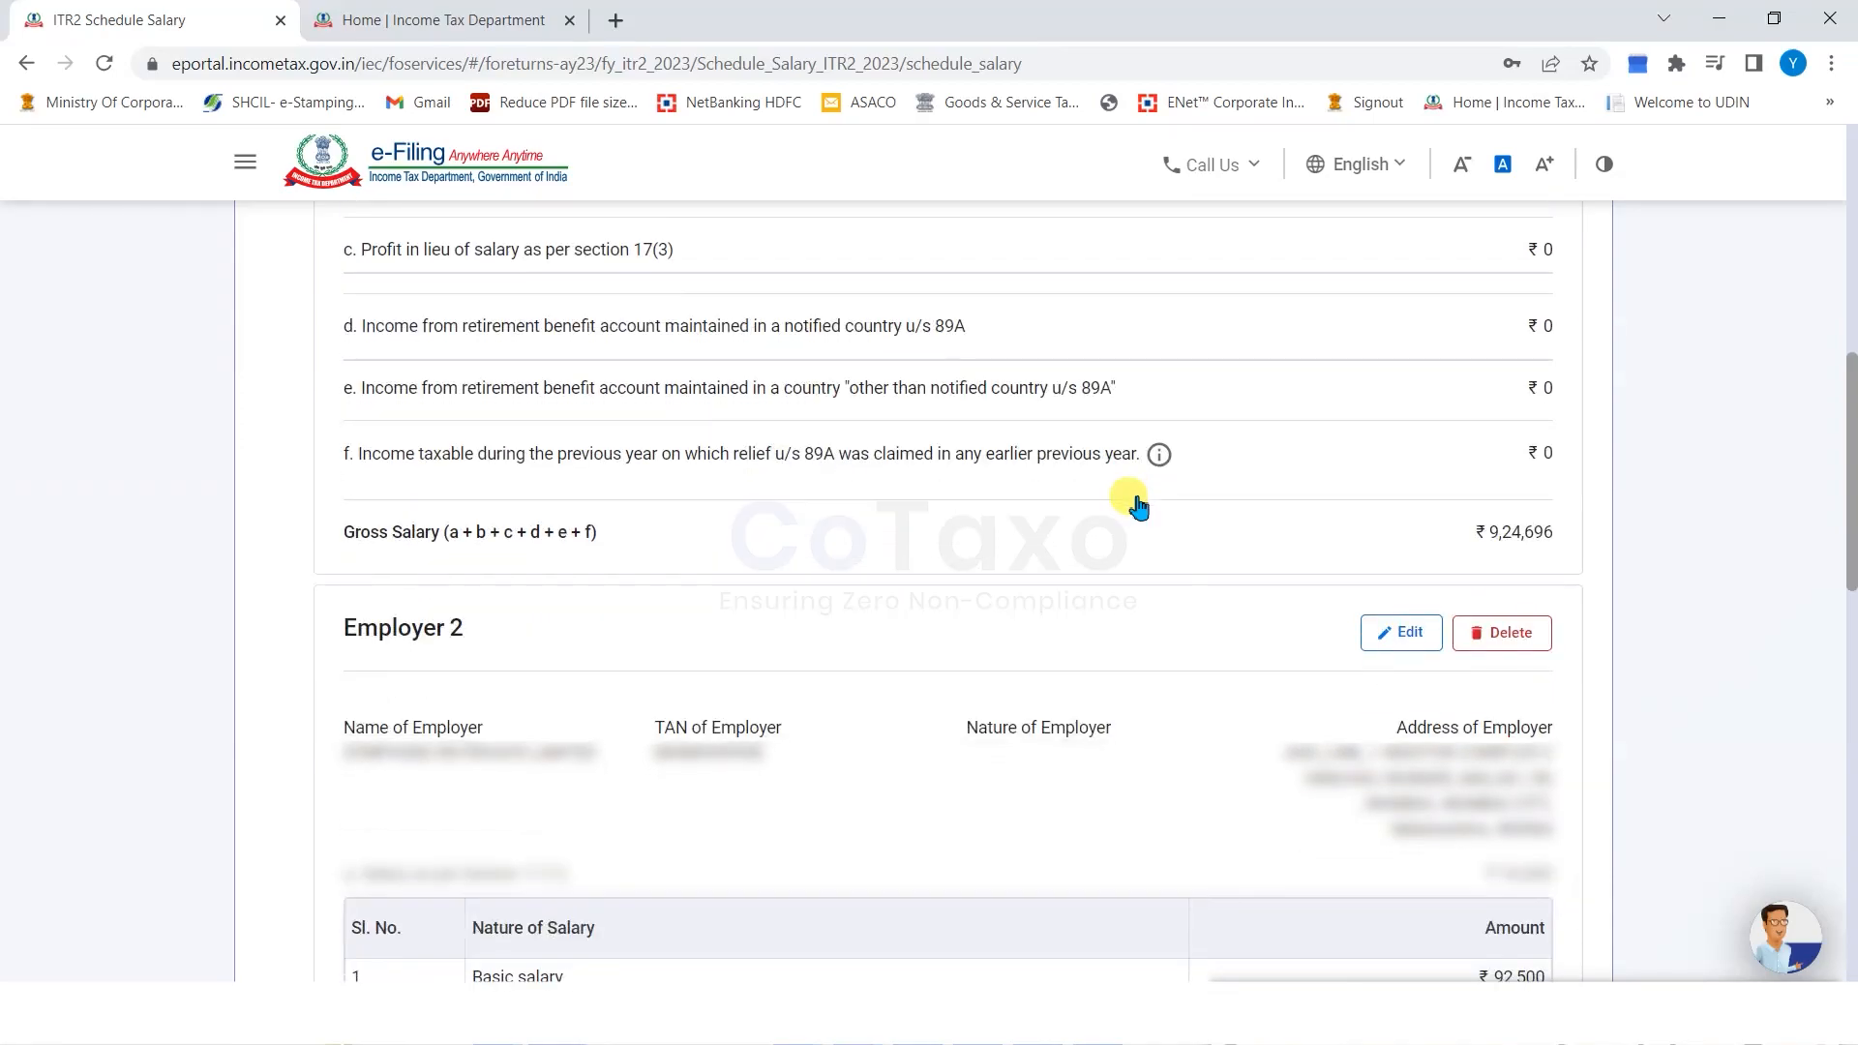
pyautogui.scroll(-8, 1138, 507)
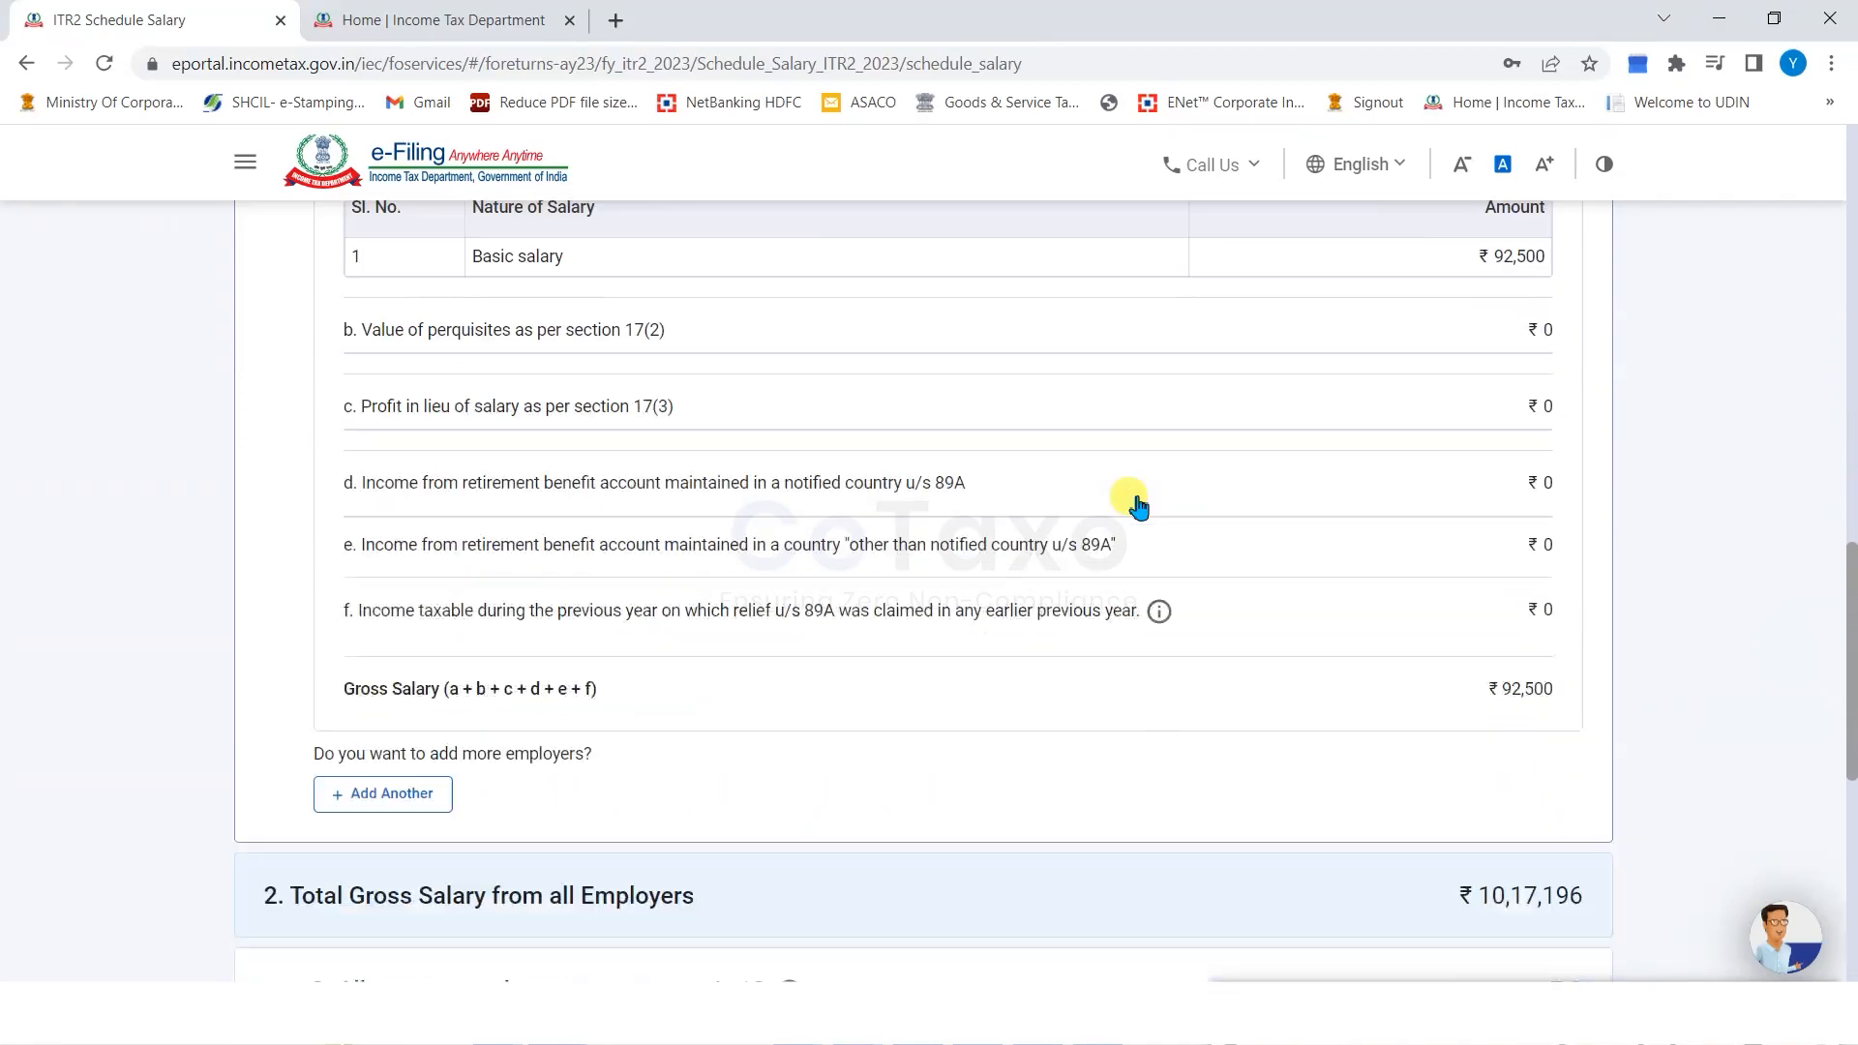
pyautogui.scroll(-2, 1132, 503)
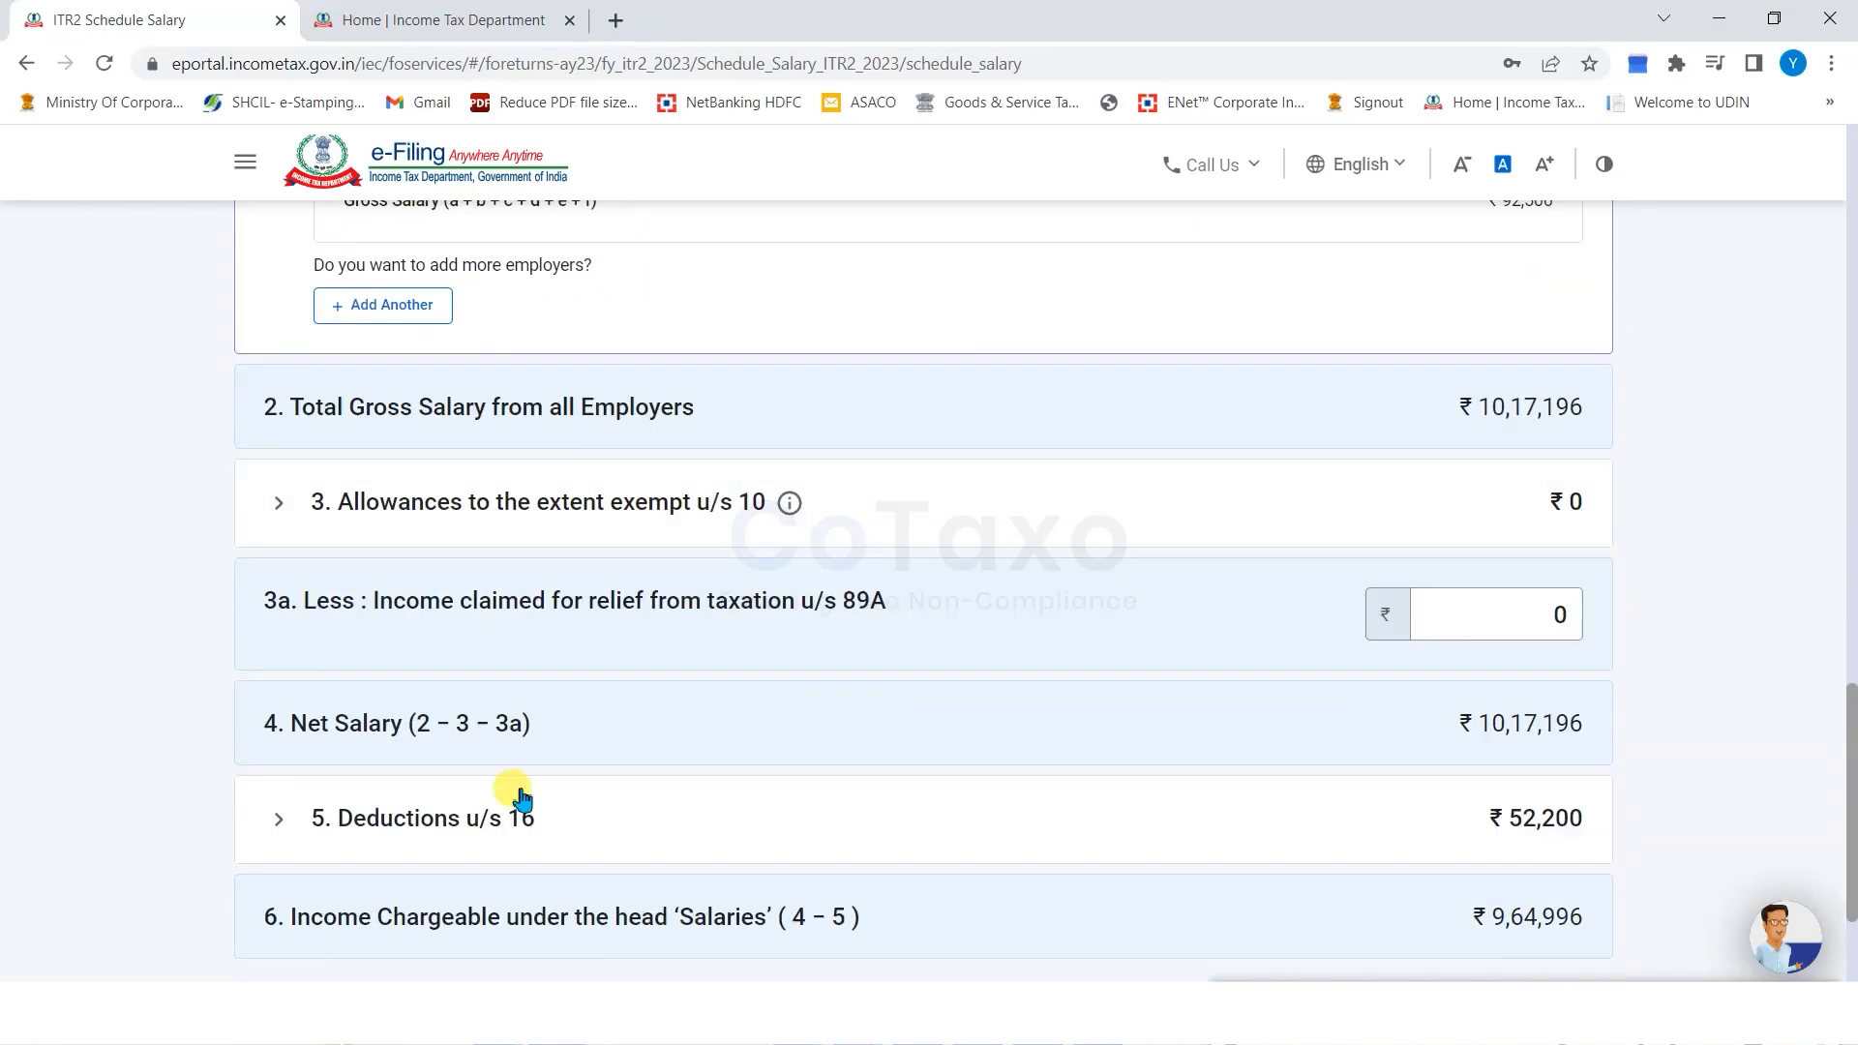
pyautogui.click(279, 820)
pyautogui.scroll(-5, 125, 535)
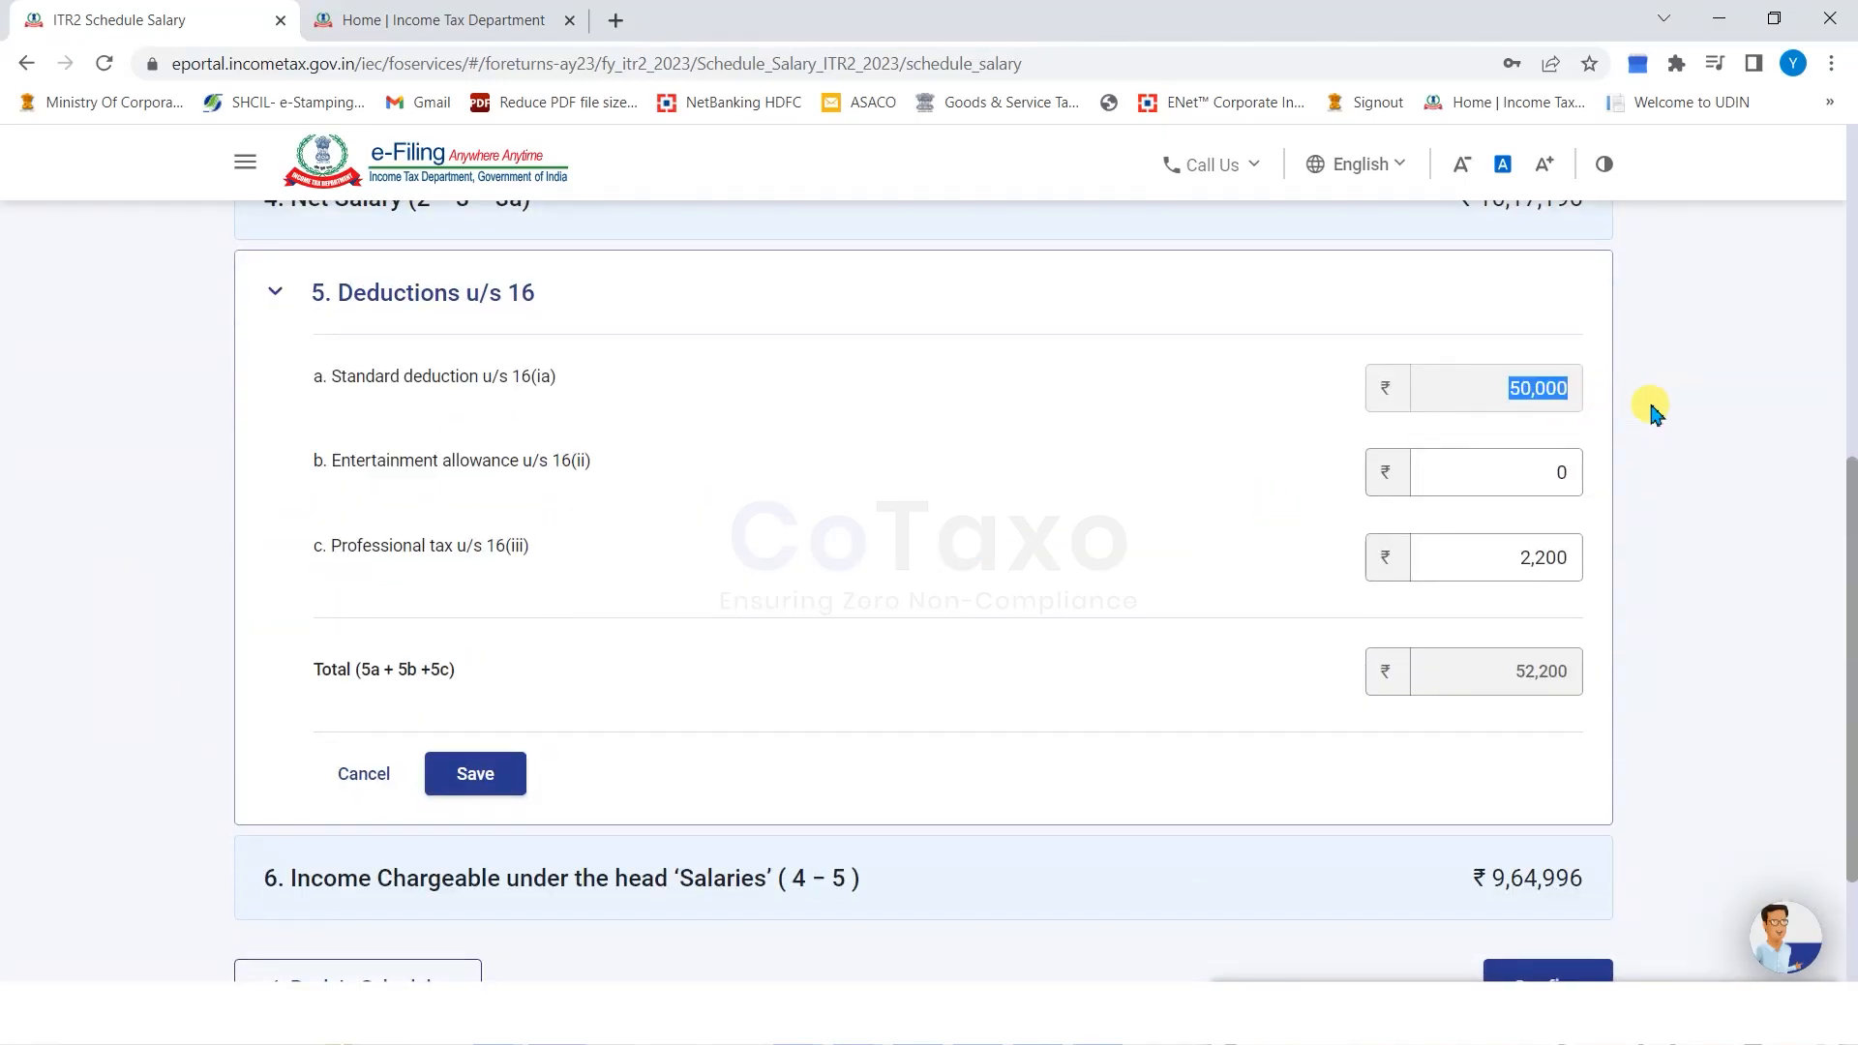
# Check the Professional tax u/s 16(iii) line and confirm Schedule Salary.
pyautogui.moveTo(312, 547); pyautogui.dragTo(530, 552)
pyautogui.click(1477, 562)
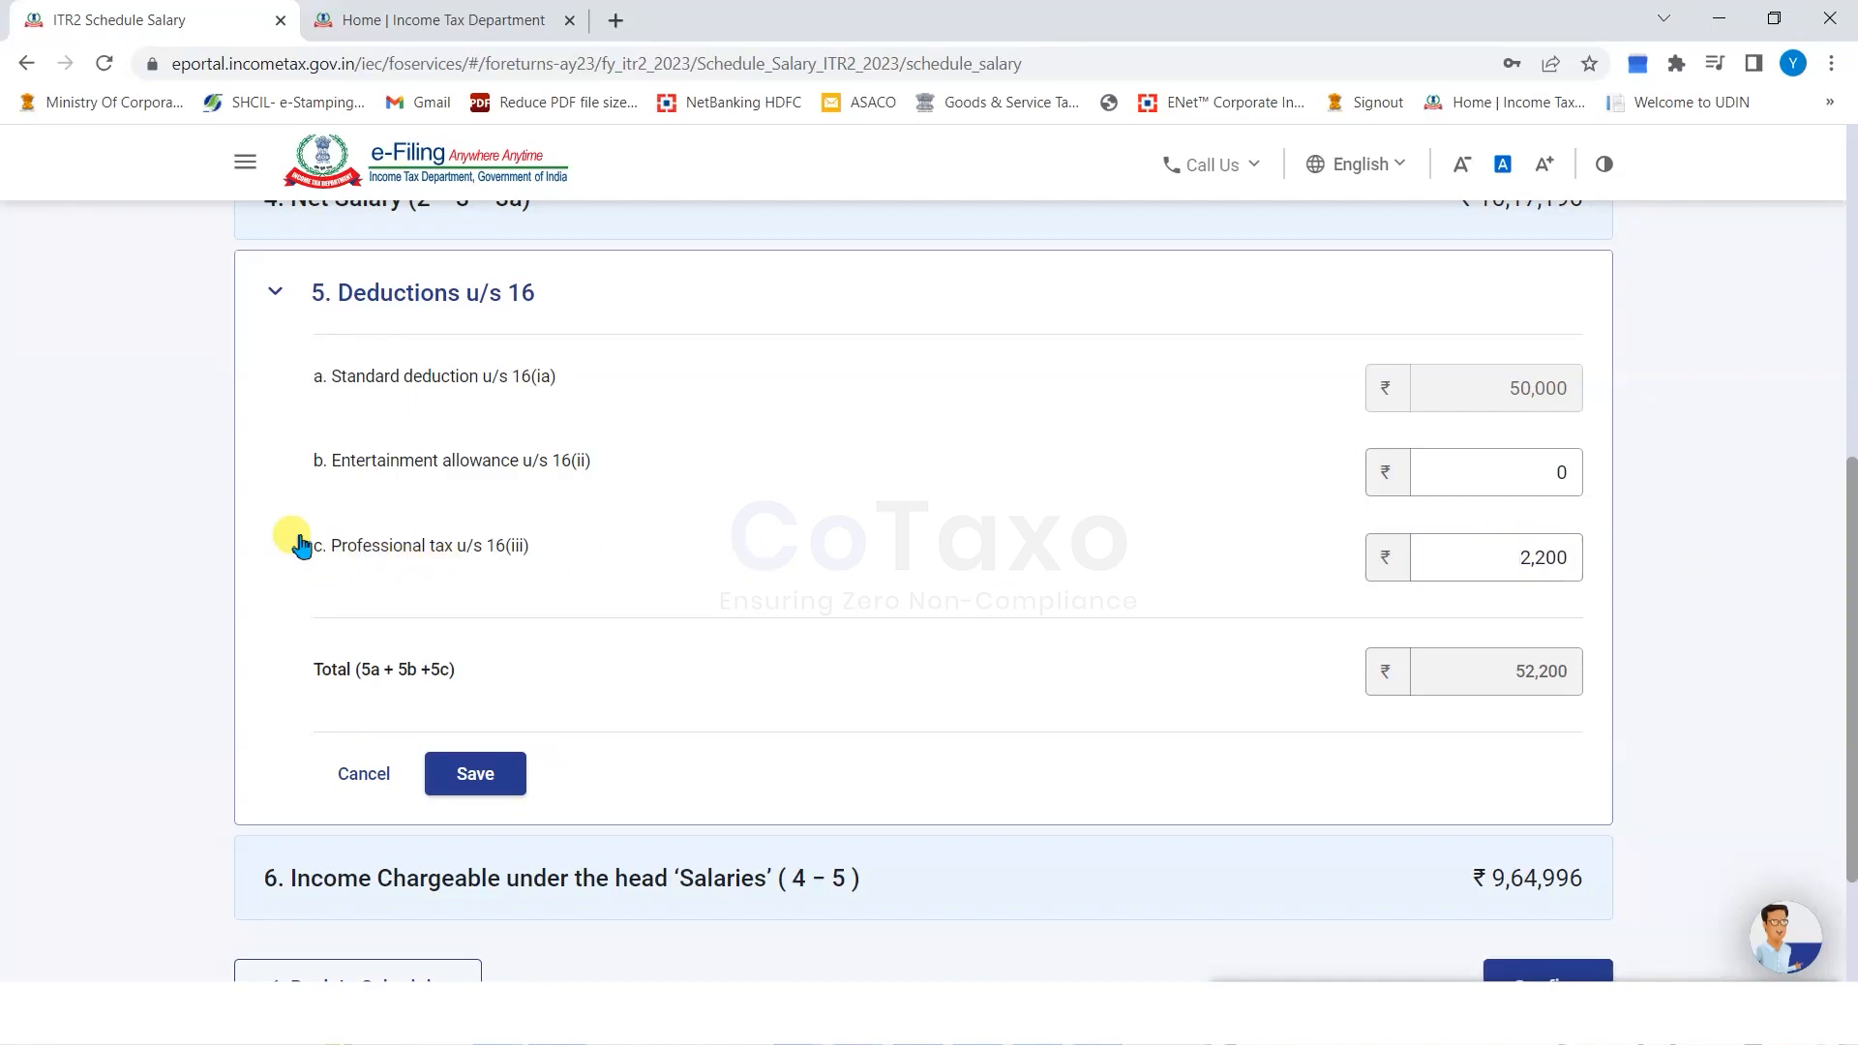
pyautogui.moveTo(257, 576); pyautogui.dragTo(519, 570)
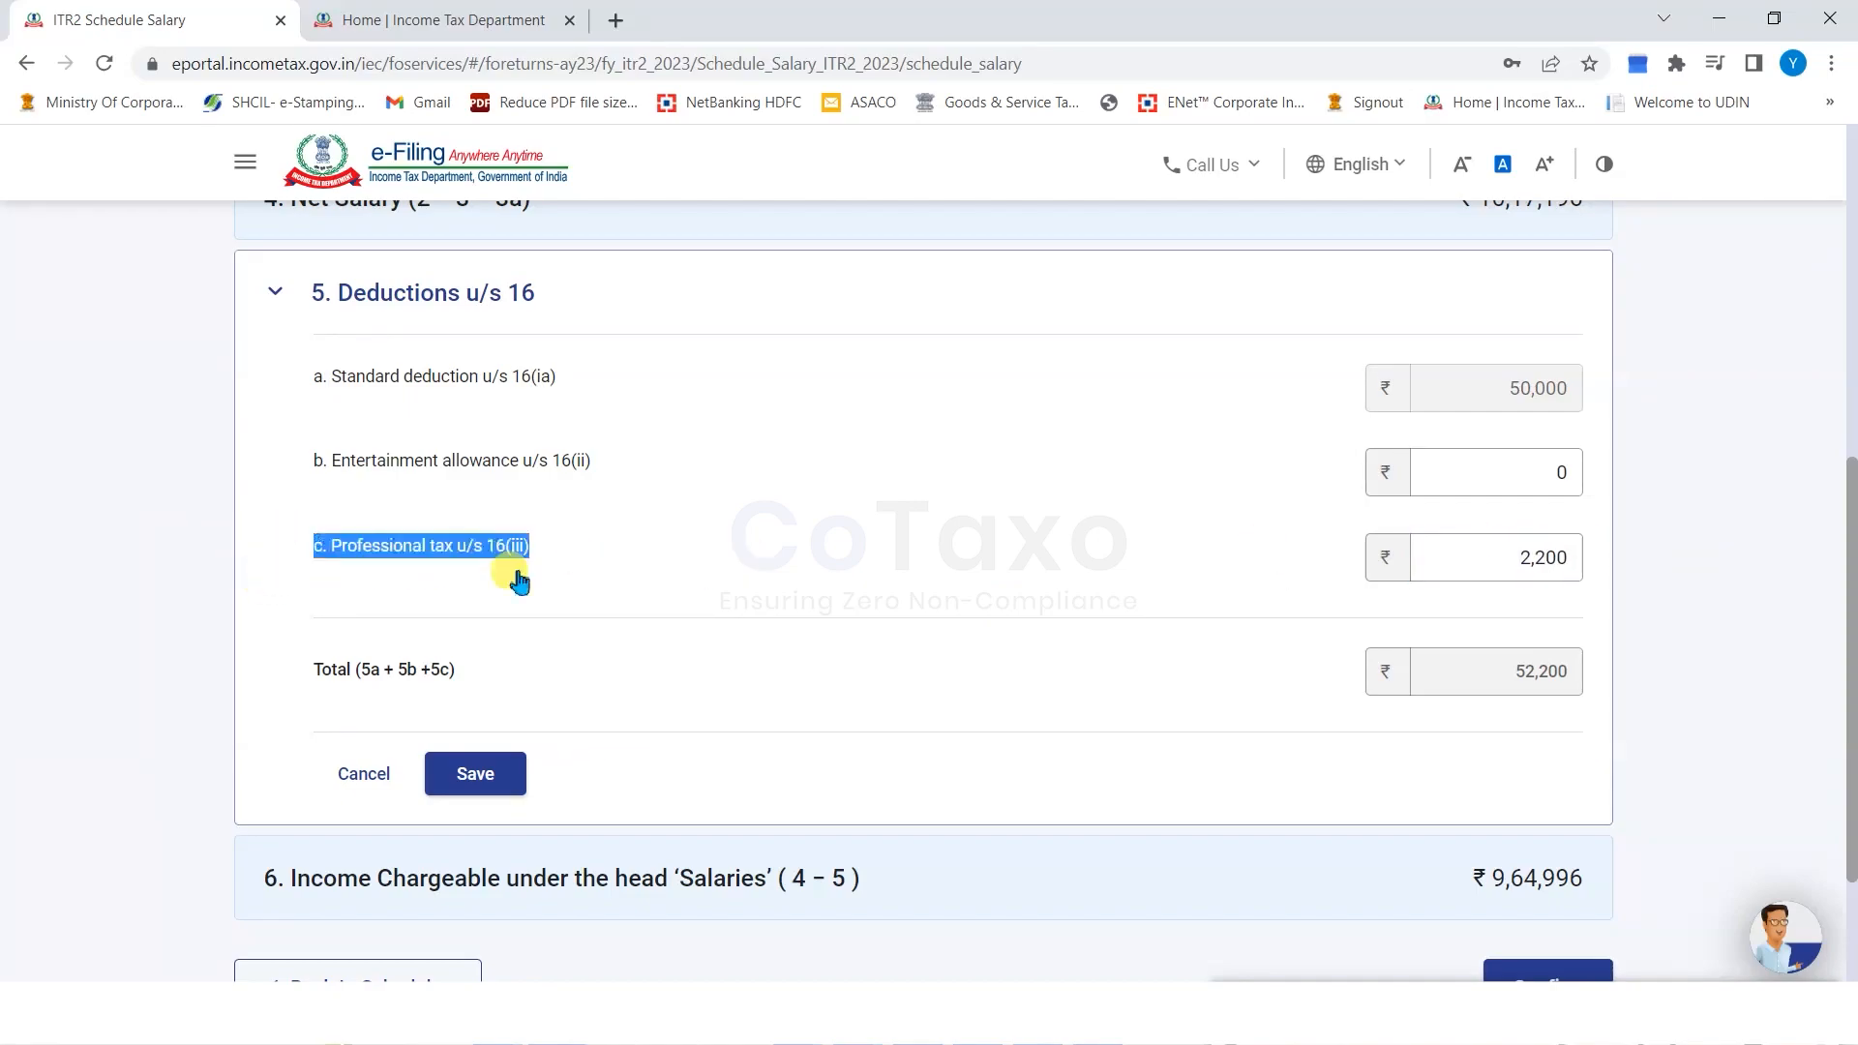
pyautogui.click(145, 575)
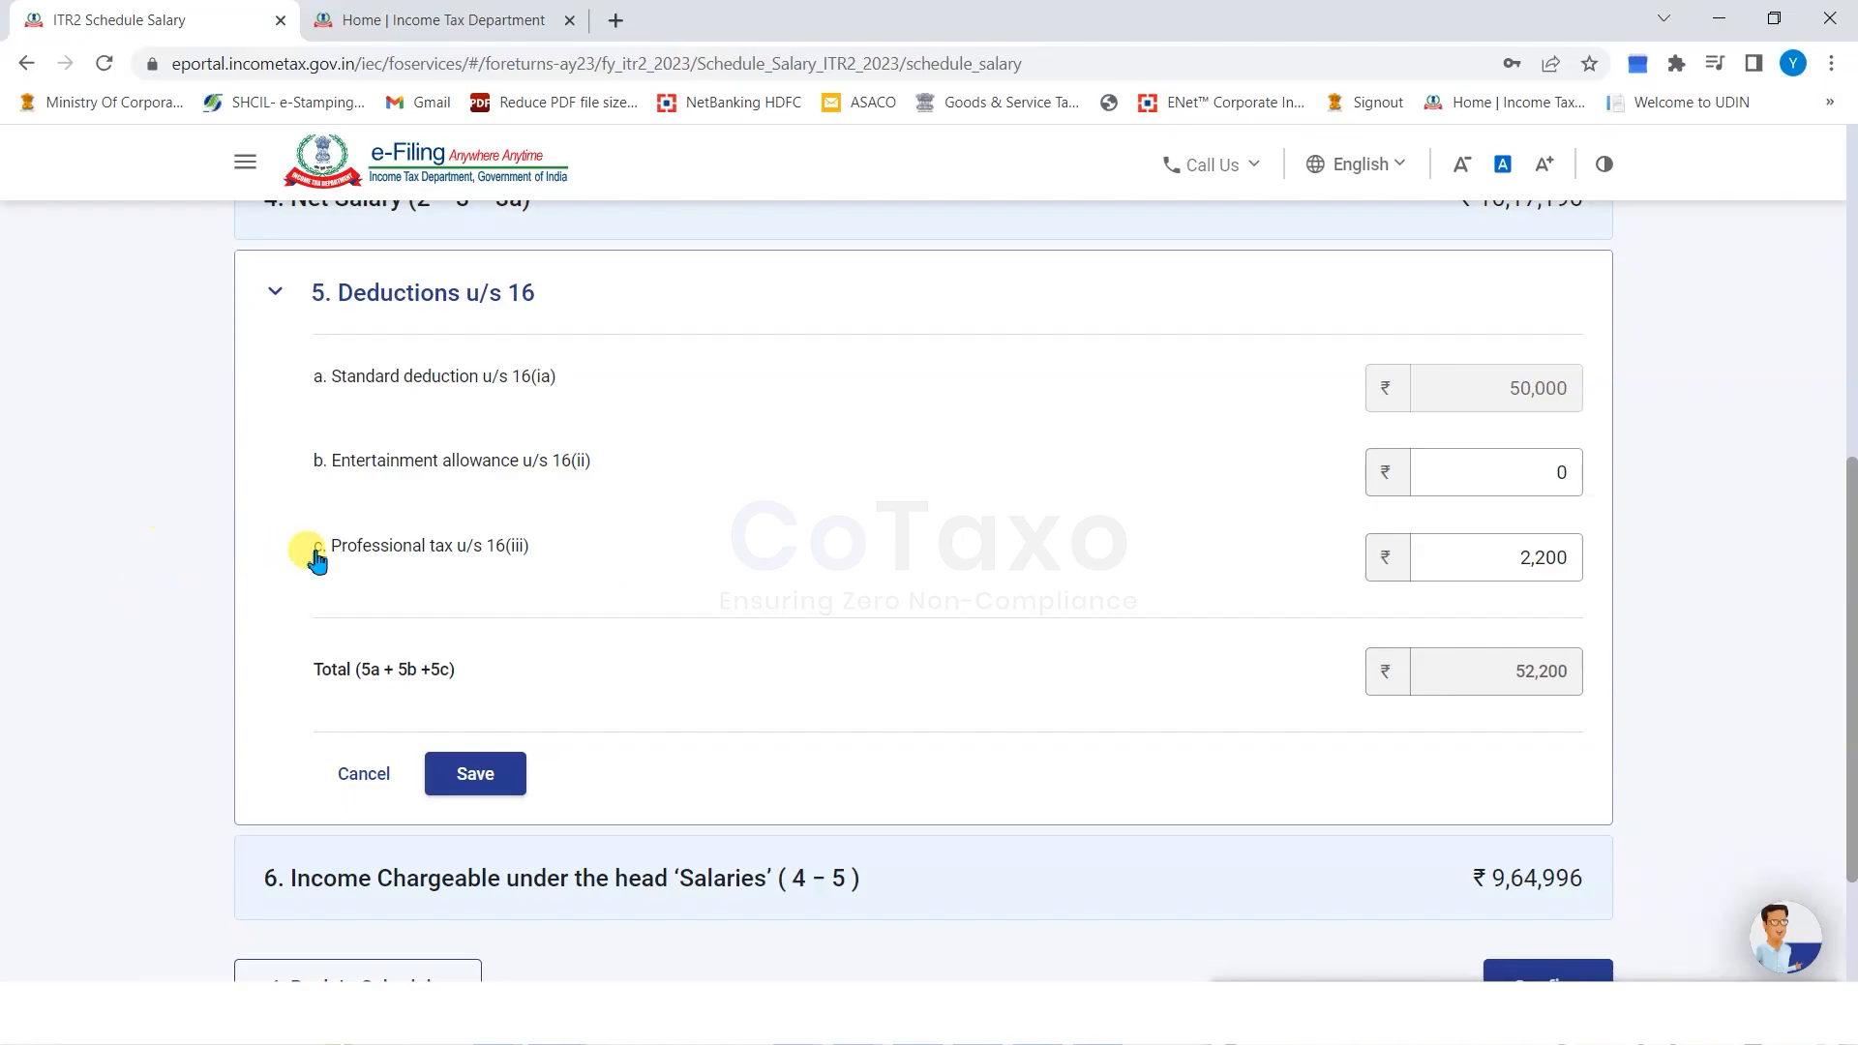
pyautogui.scroll(-3, 1316, 590)
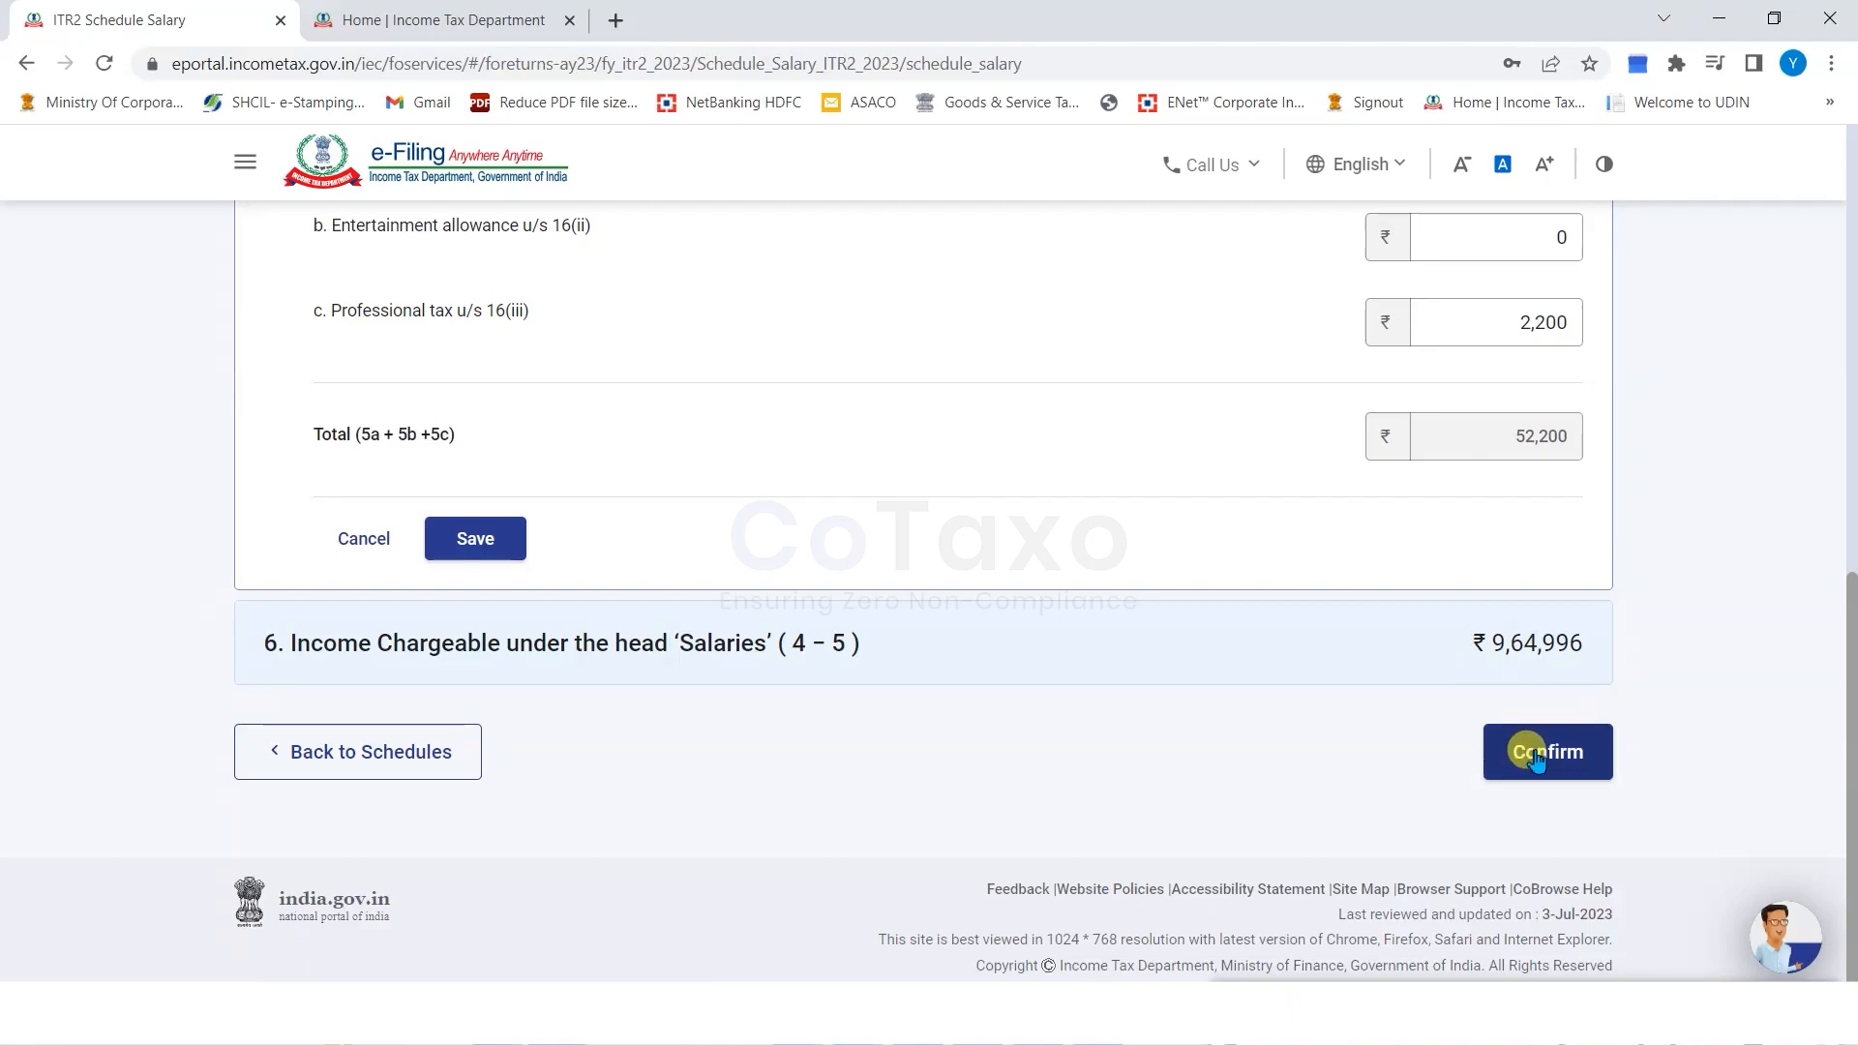
pyautogui.click(1536, 759)
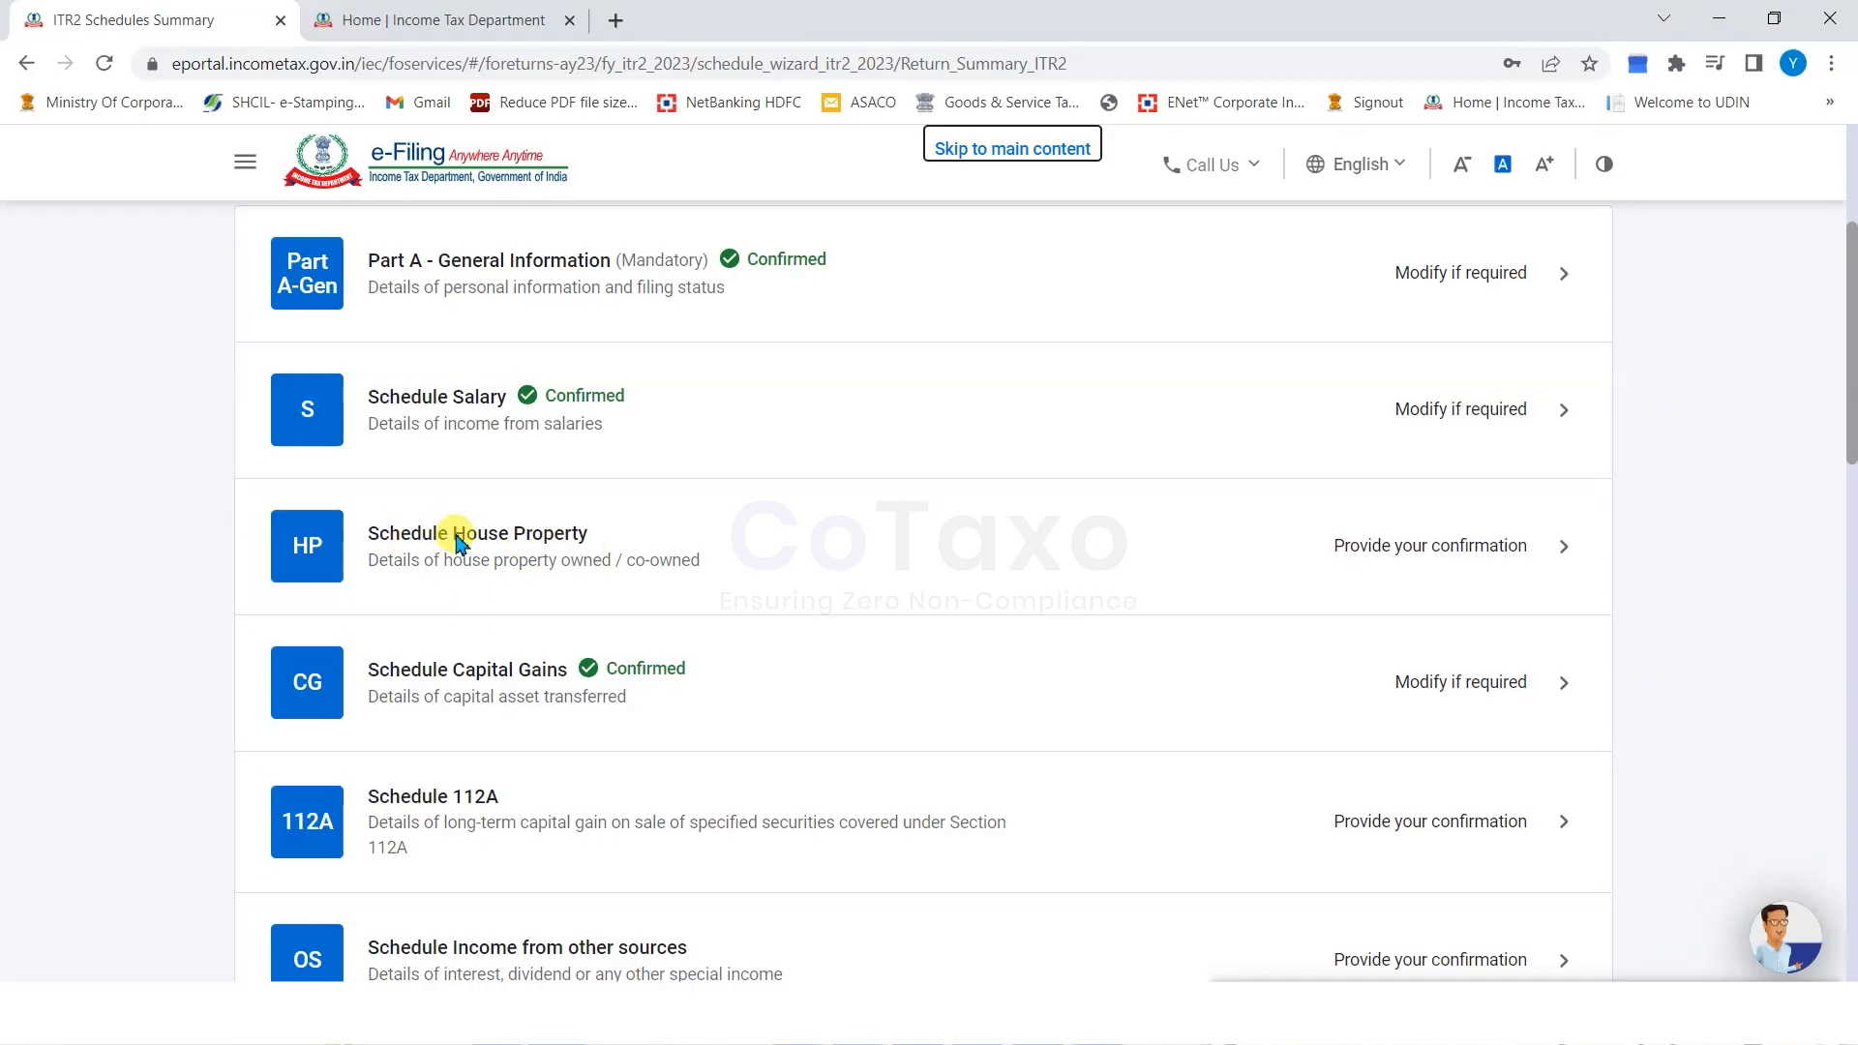
# In Schedule House Property, set the owner to Self and the property type to Self occupied.
pyautogui.click(1418, 549)
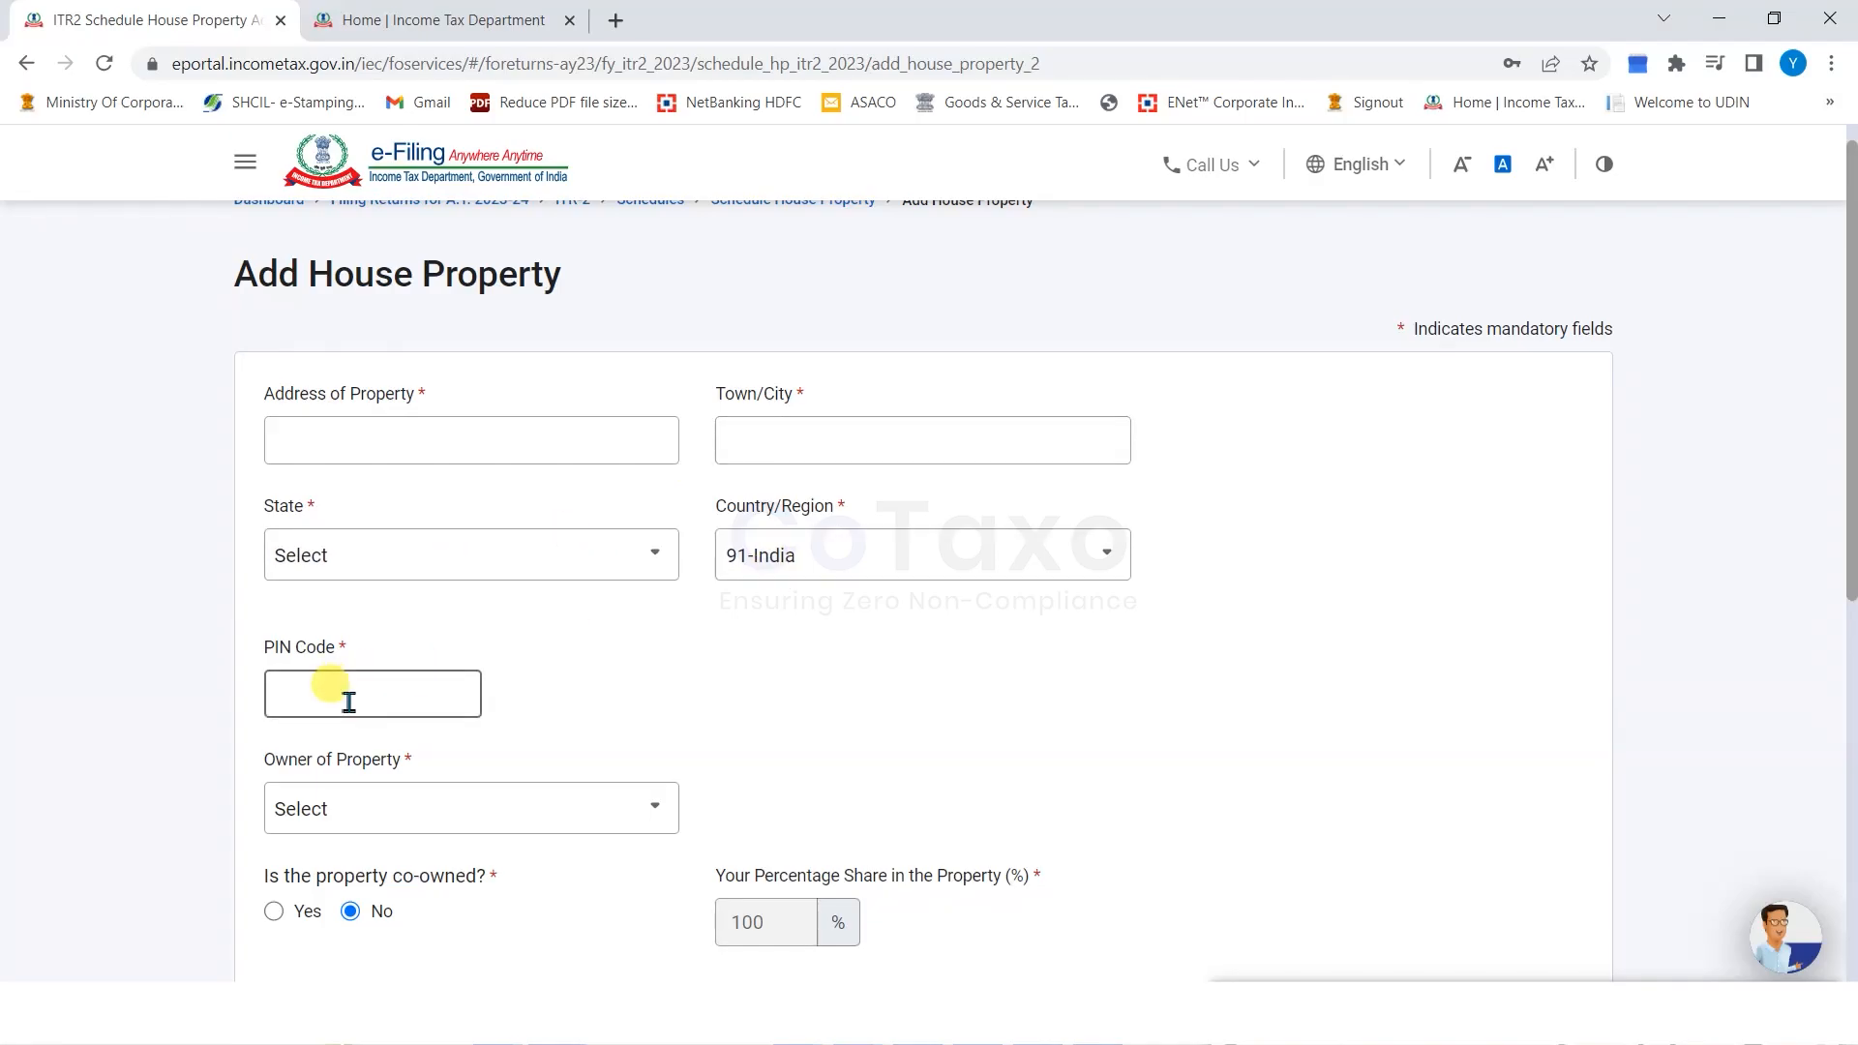
pyautogui.scroll(-1, 448, 829)
pyautogui.click(414, 690)
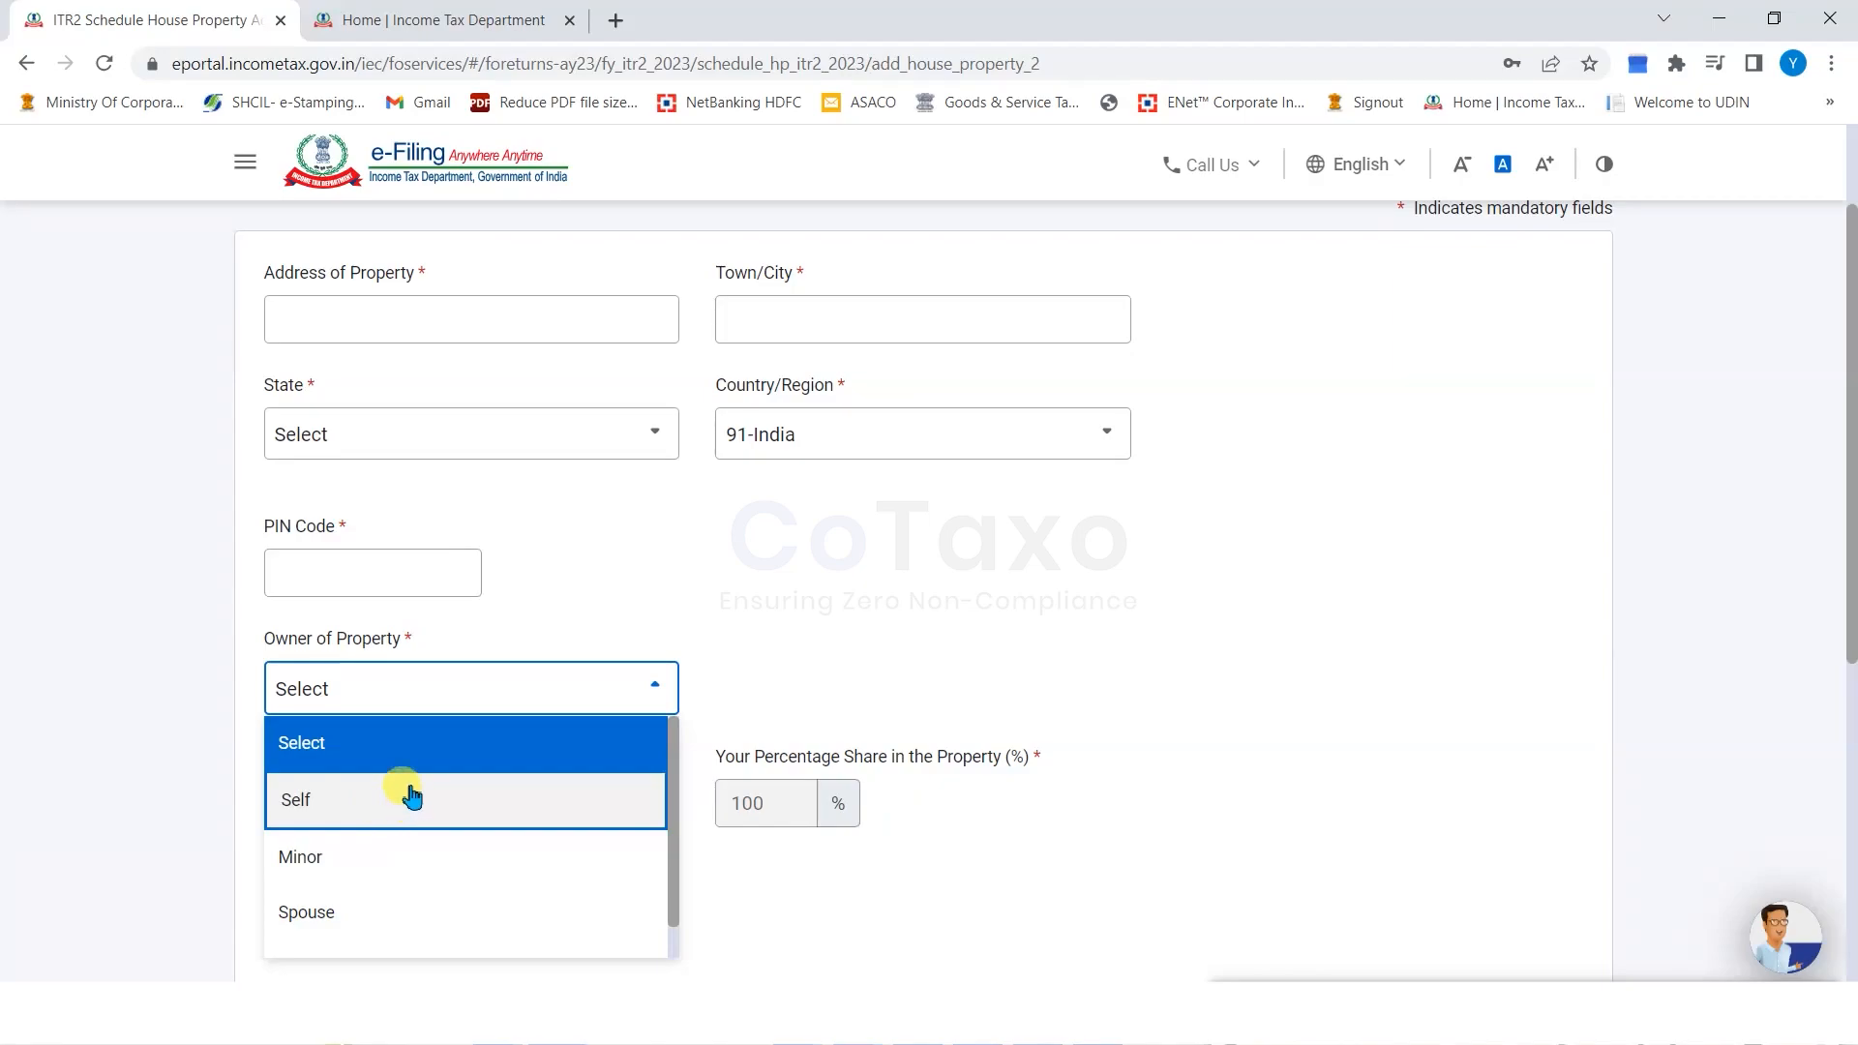
pyautogui.scroll(-1, 387, 823)
pyautogui.click(357, 763)
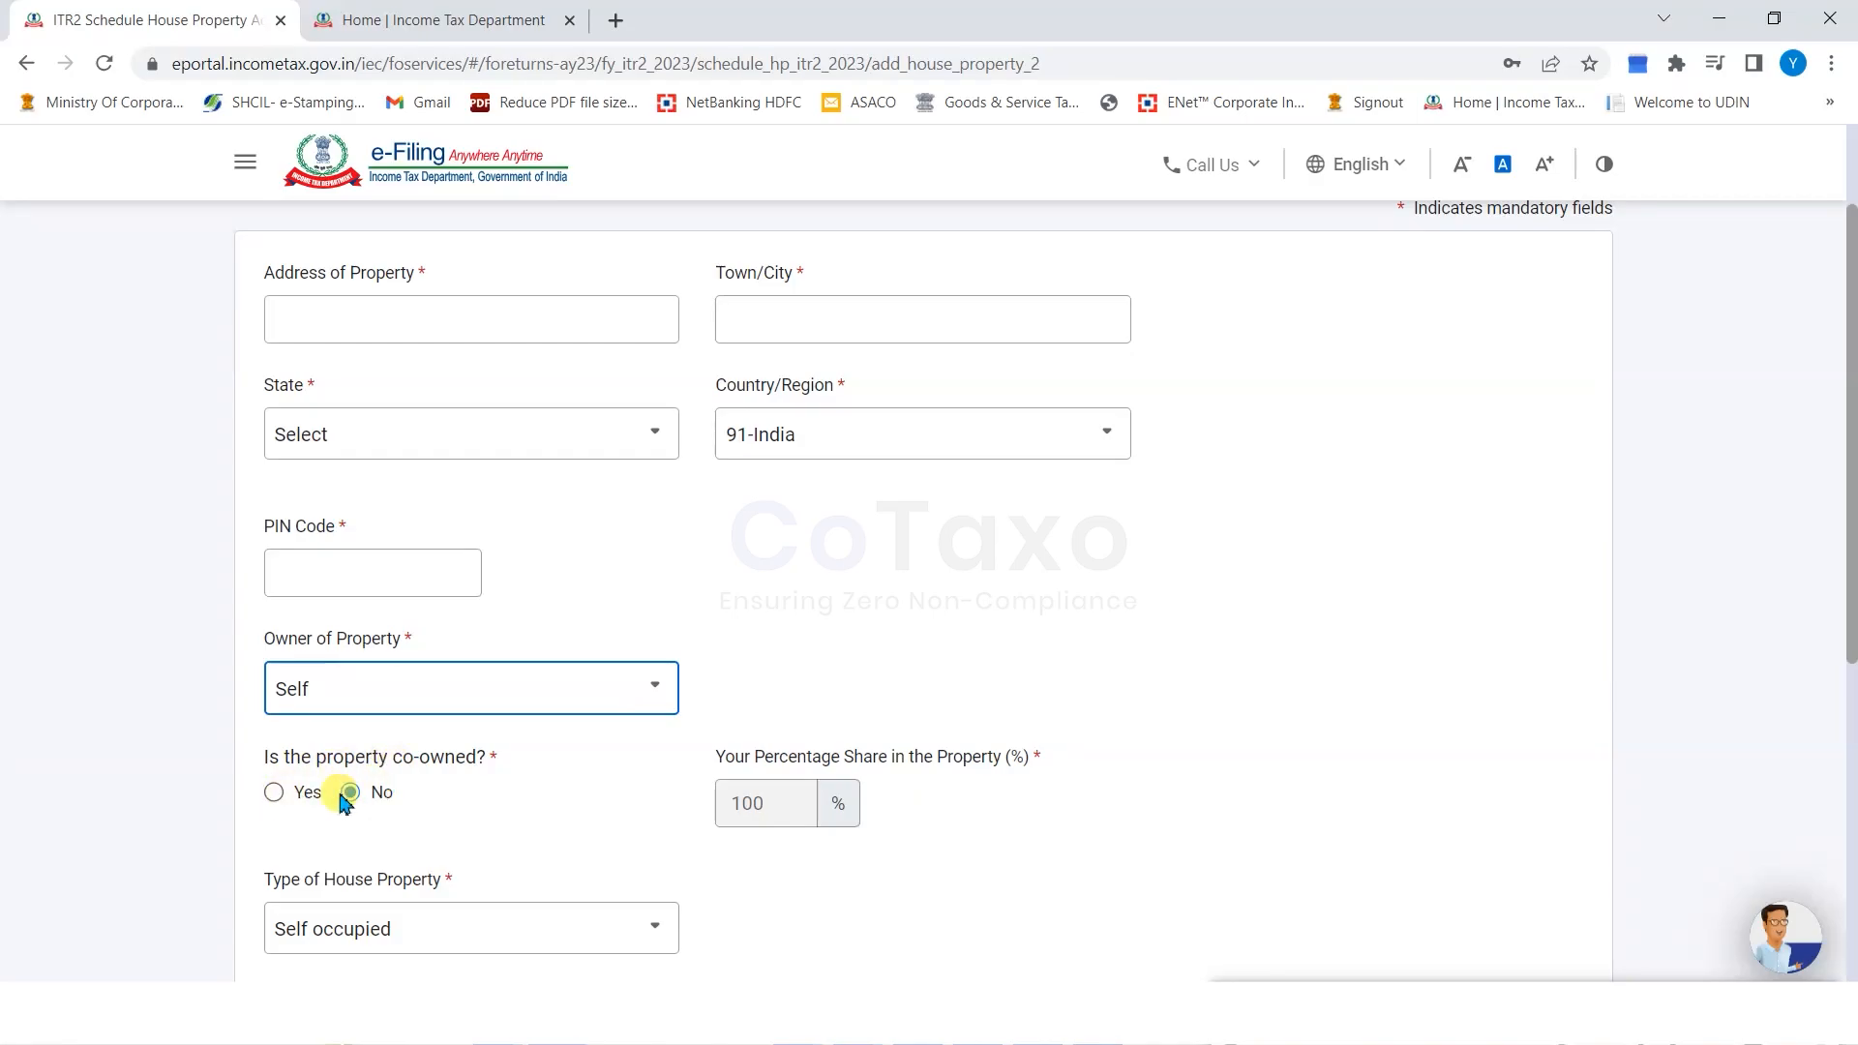
pyautogui.scroll(-1, 484, 764)
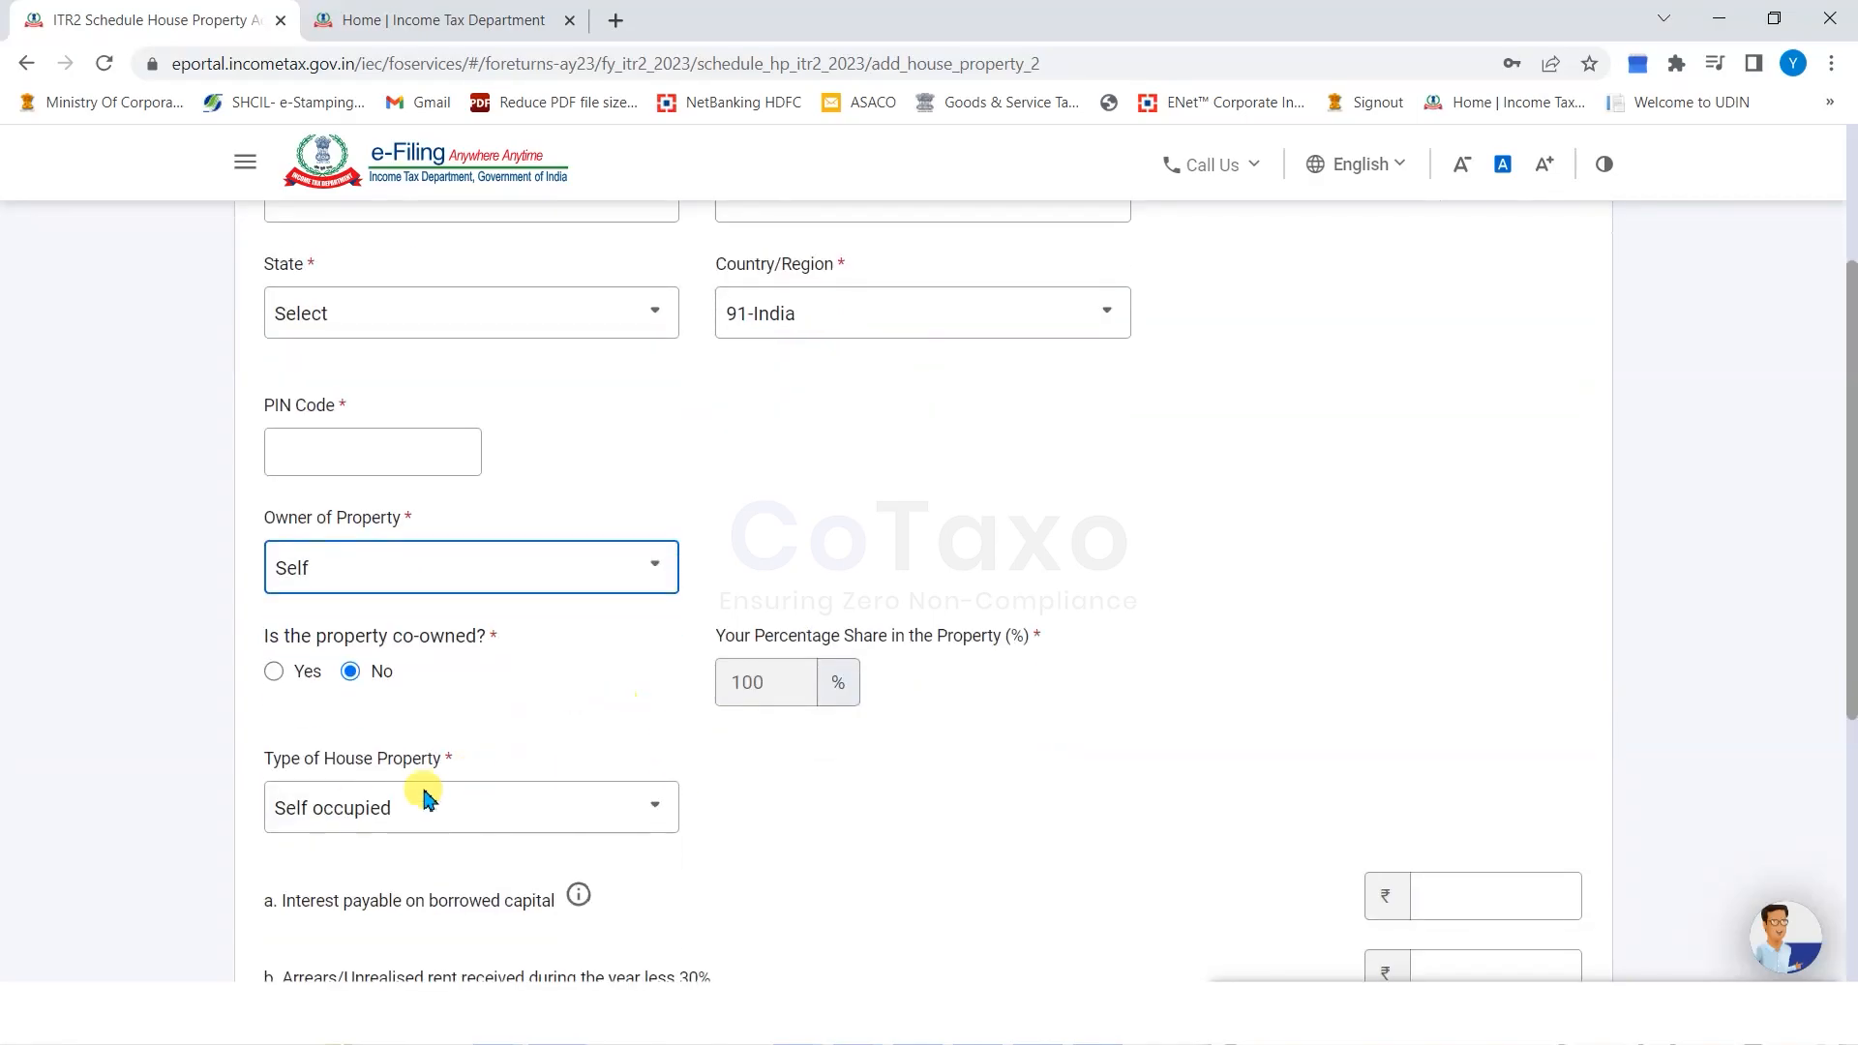
pyautogui.click(334, 830)
pyautogui.click(349, 827)
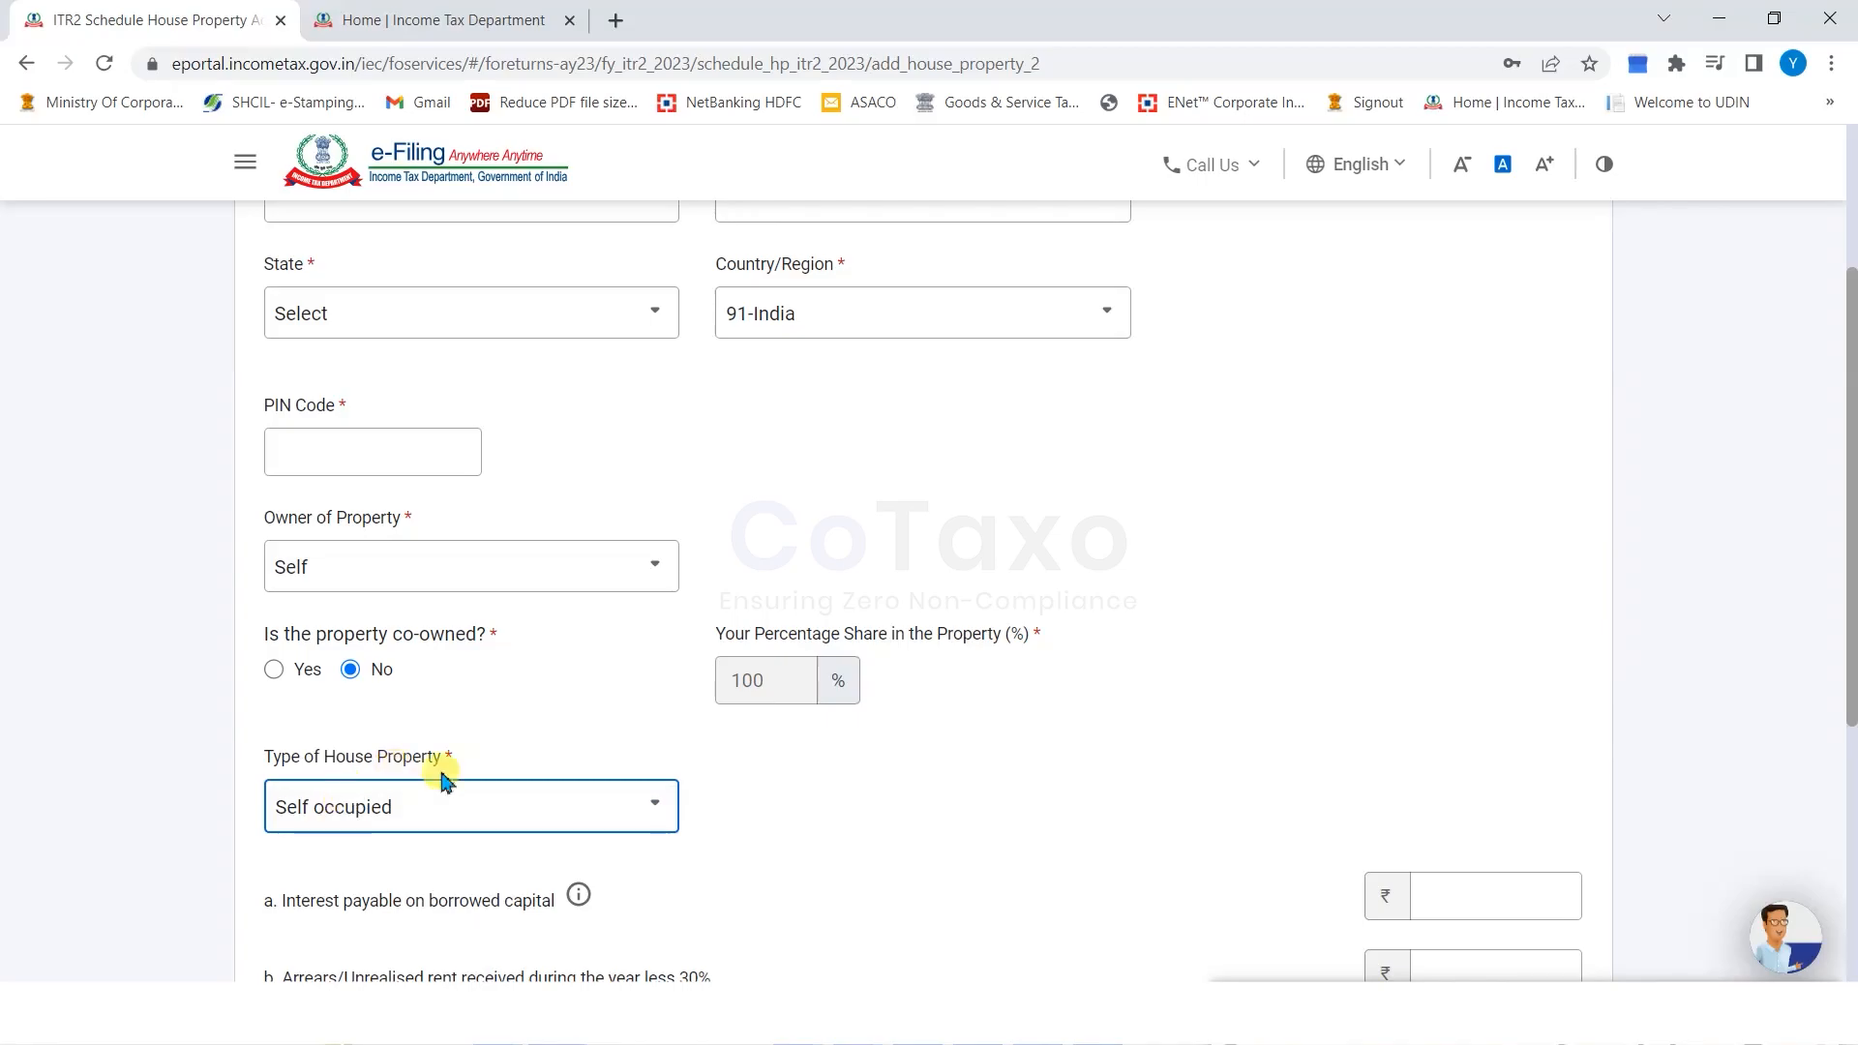
pyautogui.scroll(-1, 576, 758)
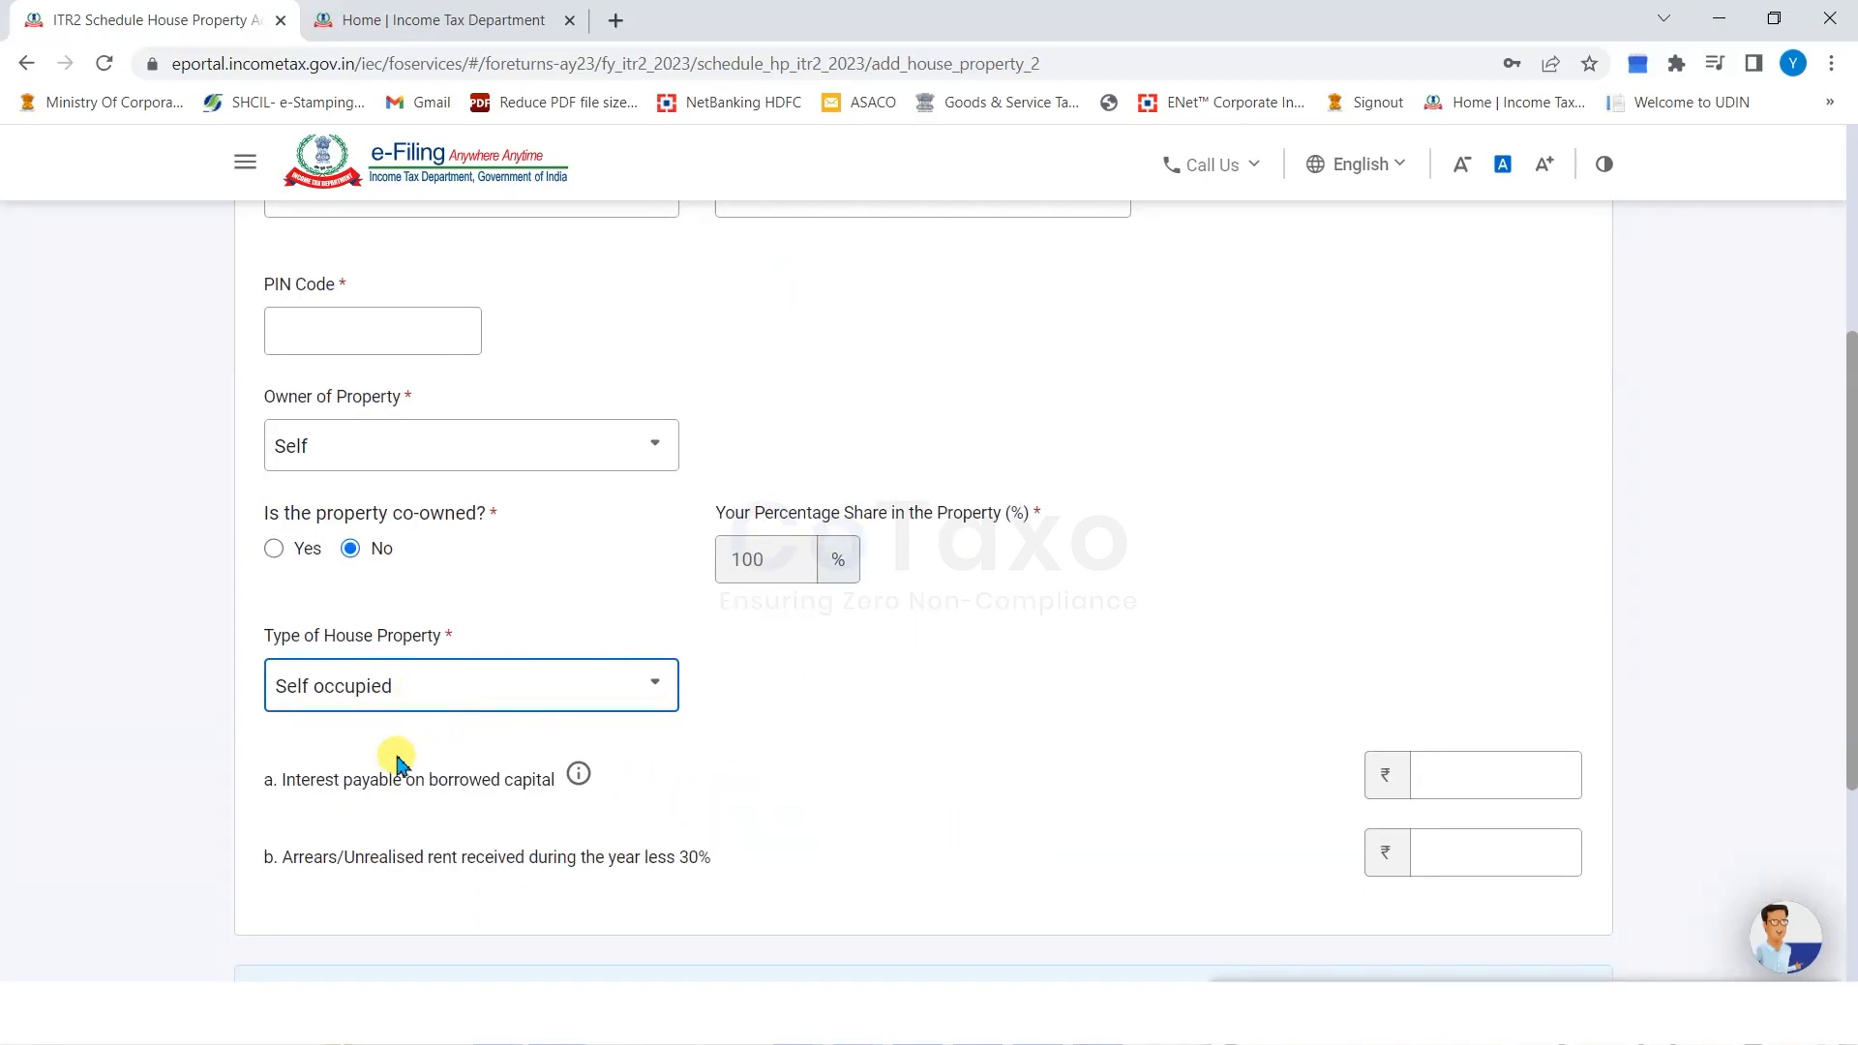
# Try adding the property to reveal missing-address errors, then autofill the address, city, state and PIN.
pyautogui.moveTo(285, 782); pyautogui.dragTo(438, 782)
pyautogui.click(437, 781)
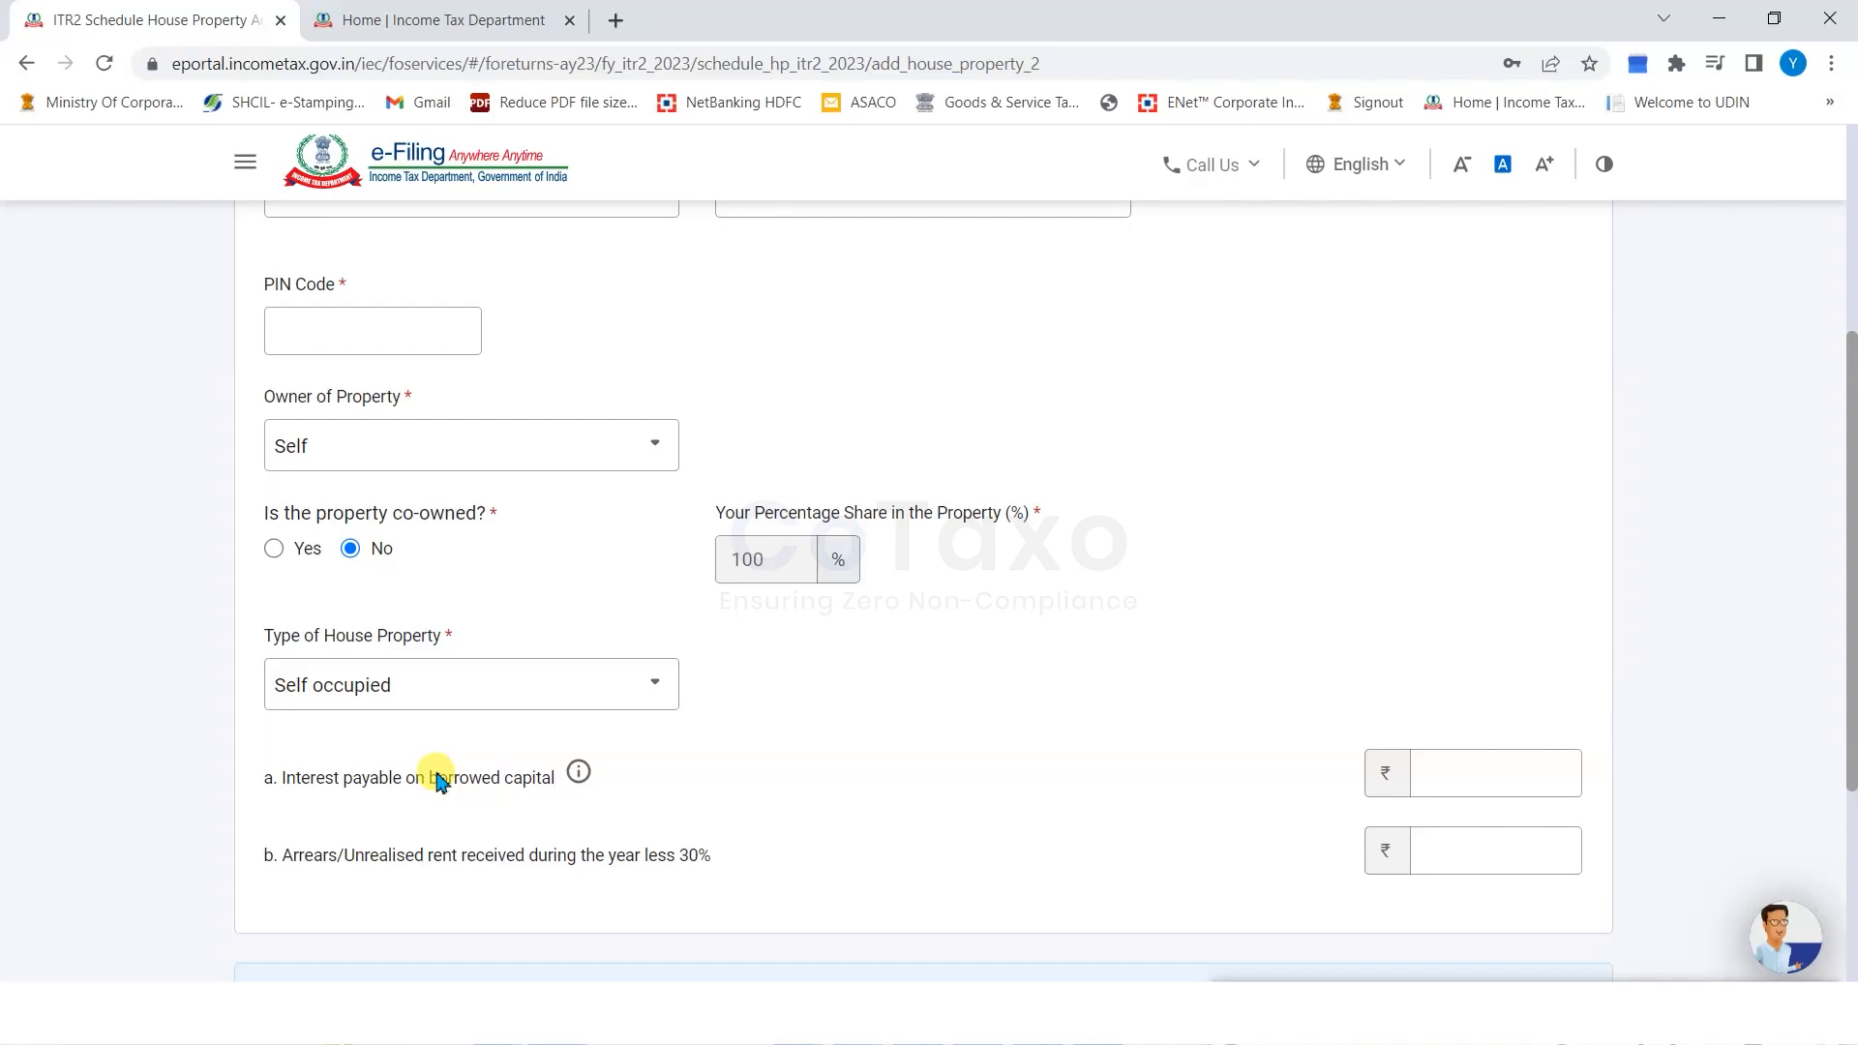
pyautogui.moveTo(310, 782); pyautogui.dragTo(437, 780)
pyautogui.click(1450, 774)
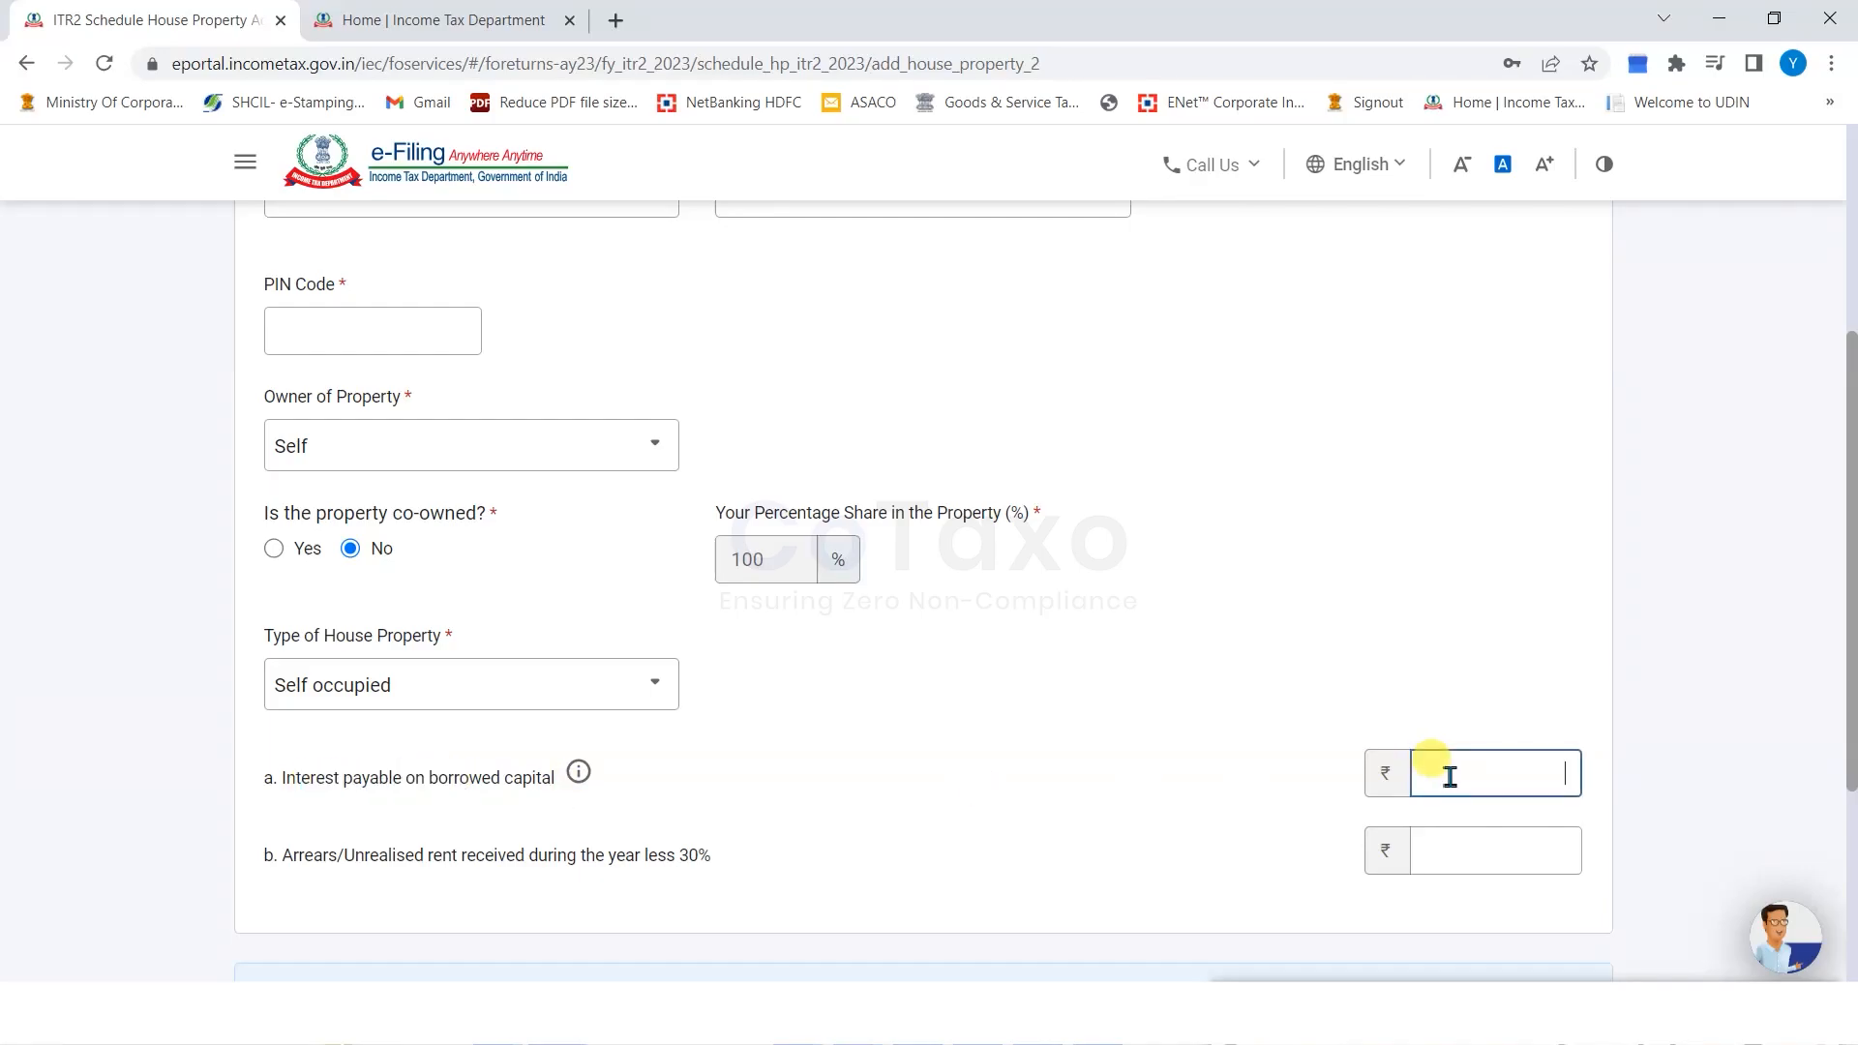
pyautogui.scroll(-3, 1098, 751)
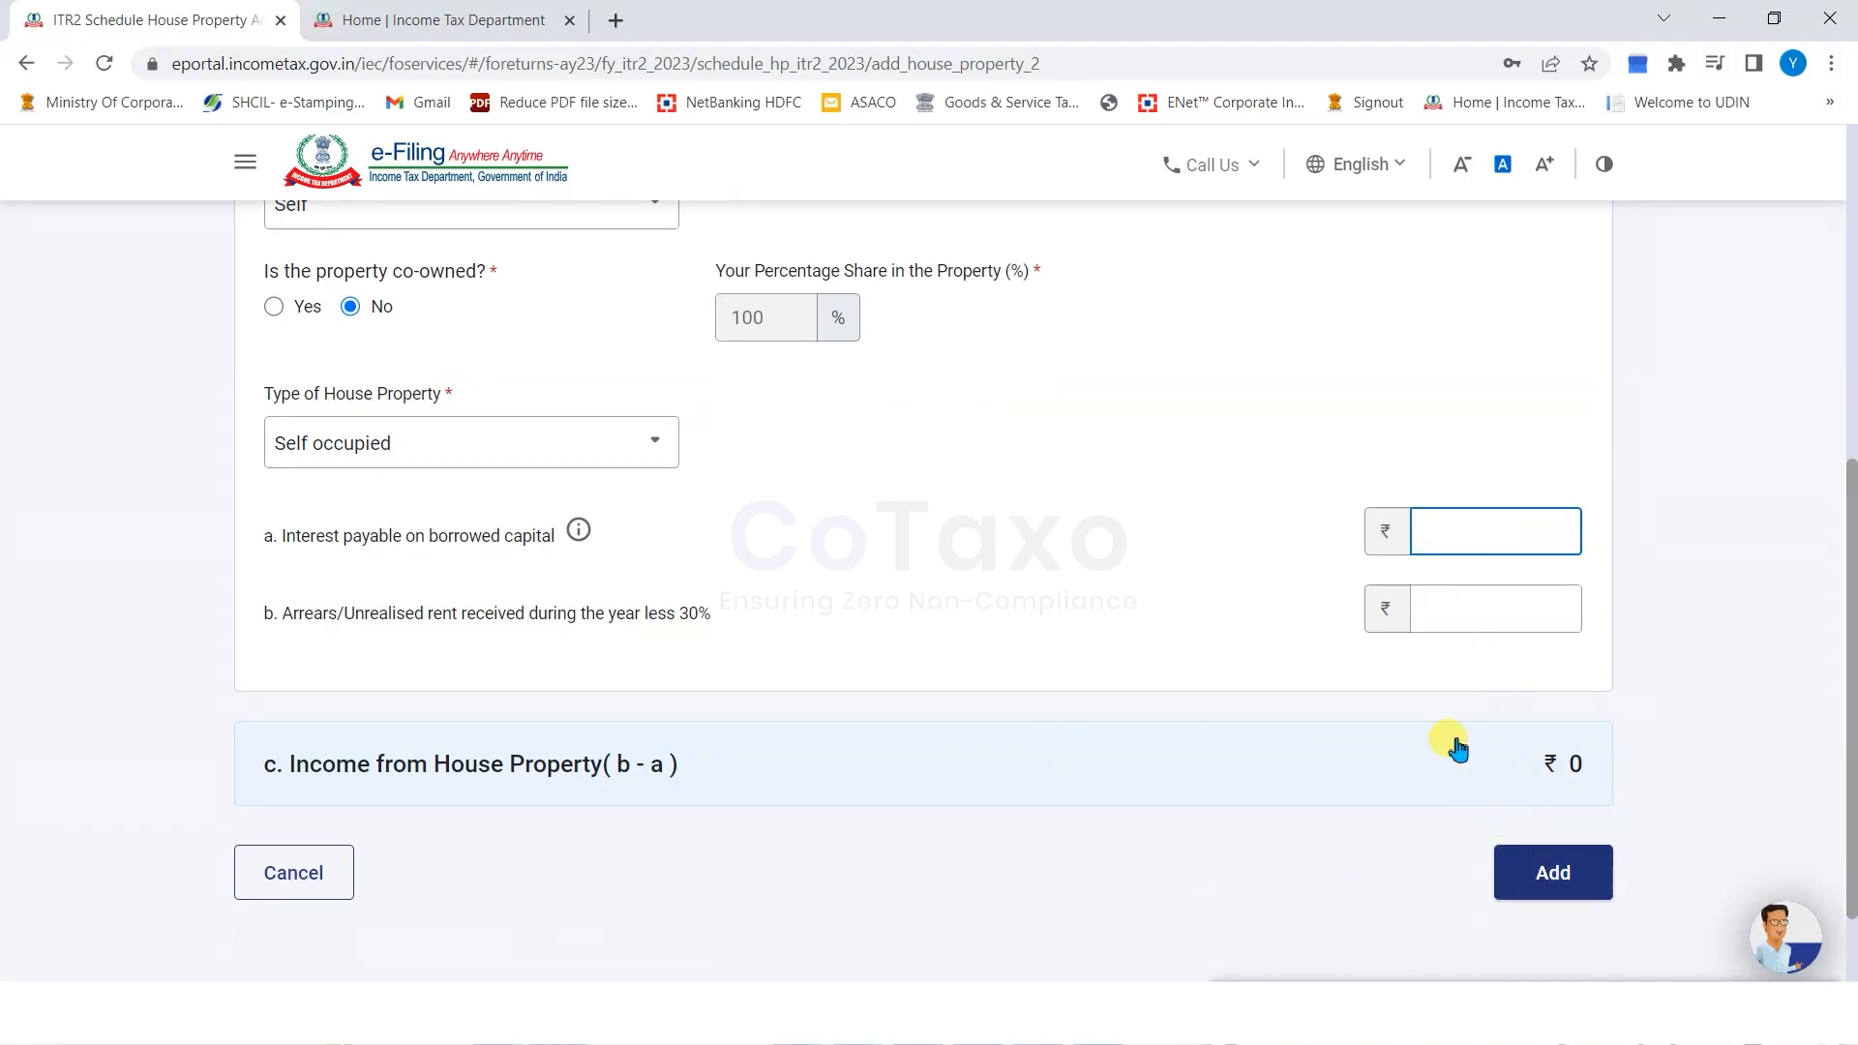
pyautogui.click(581, 334)
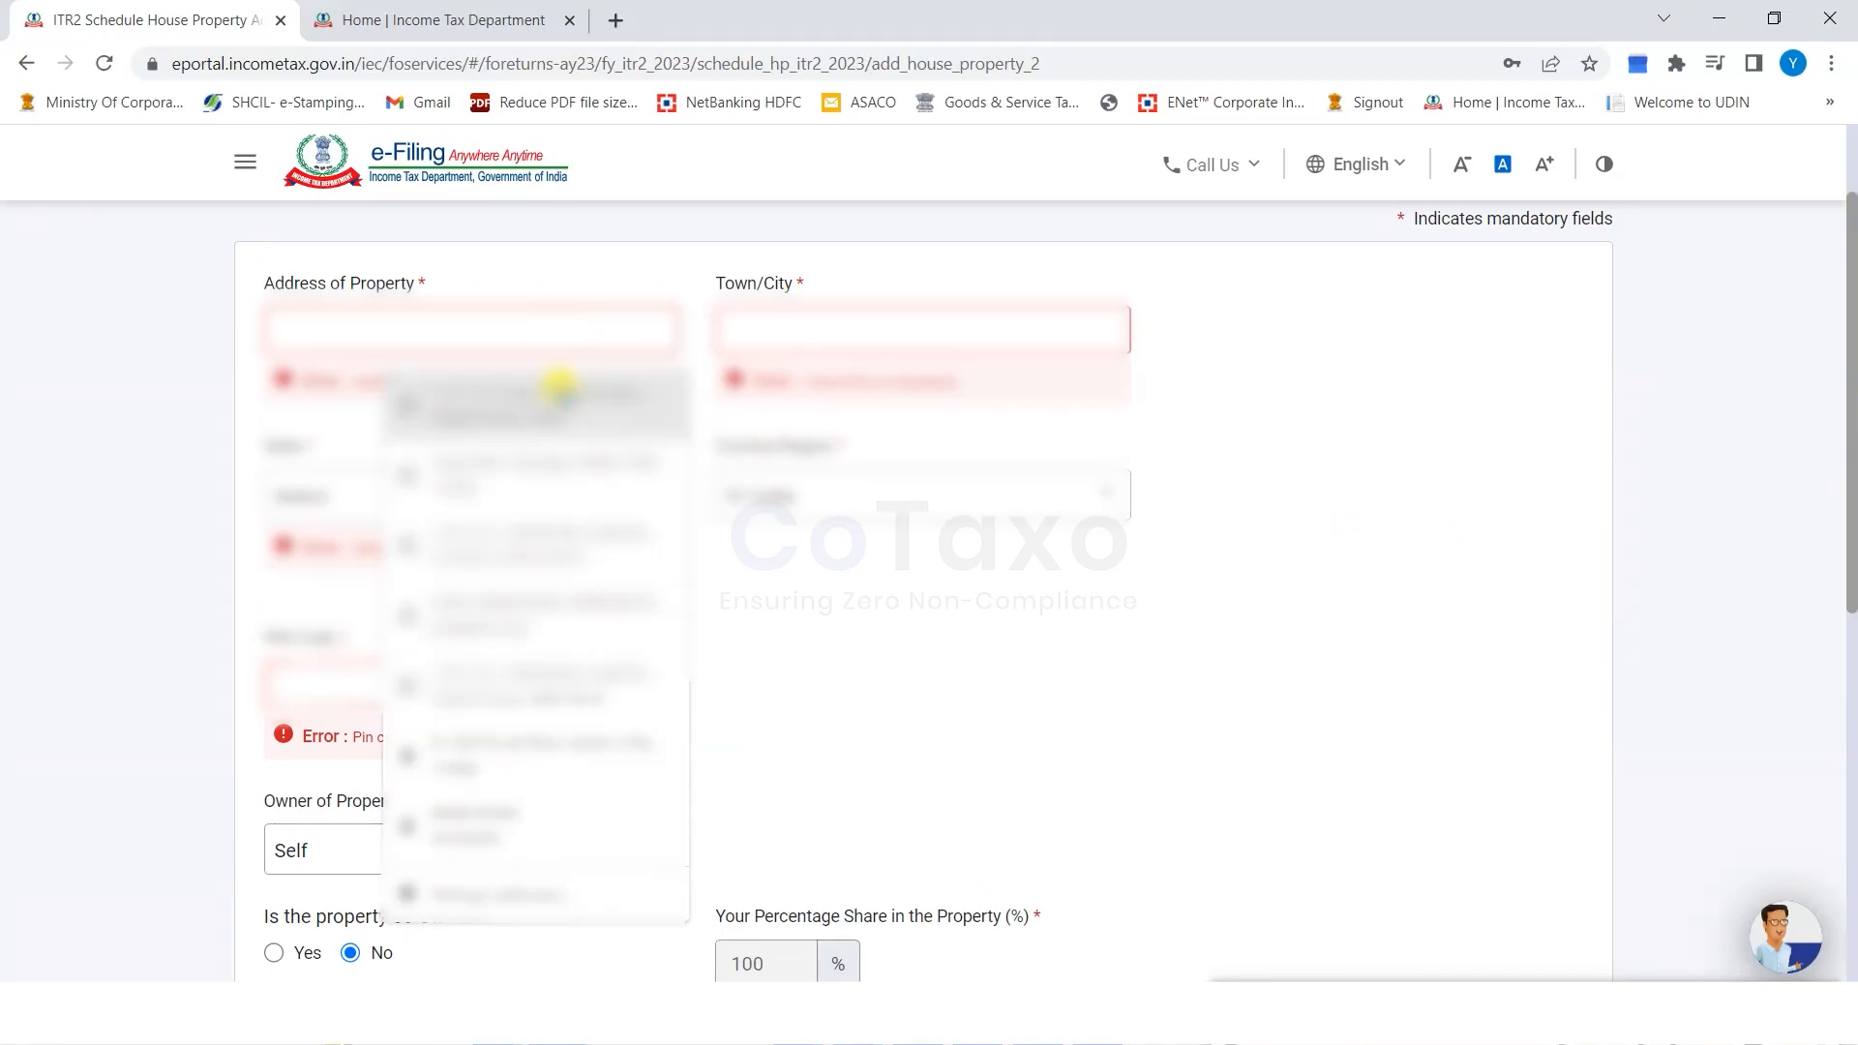
pyautogui.click(496, 382)
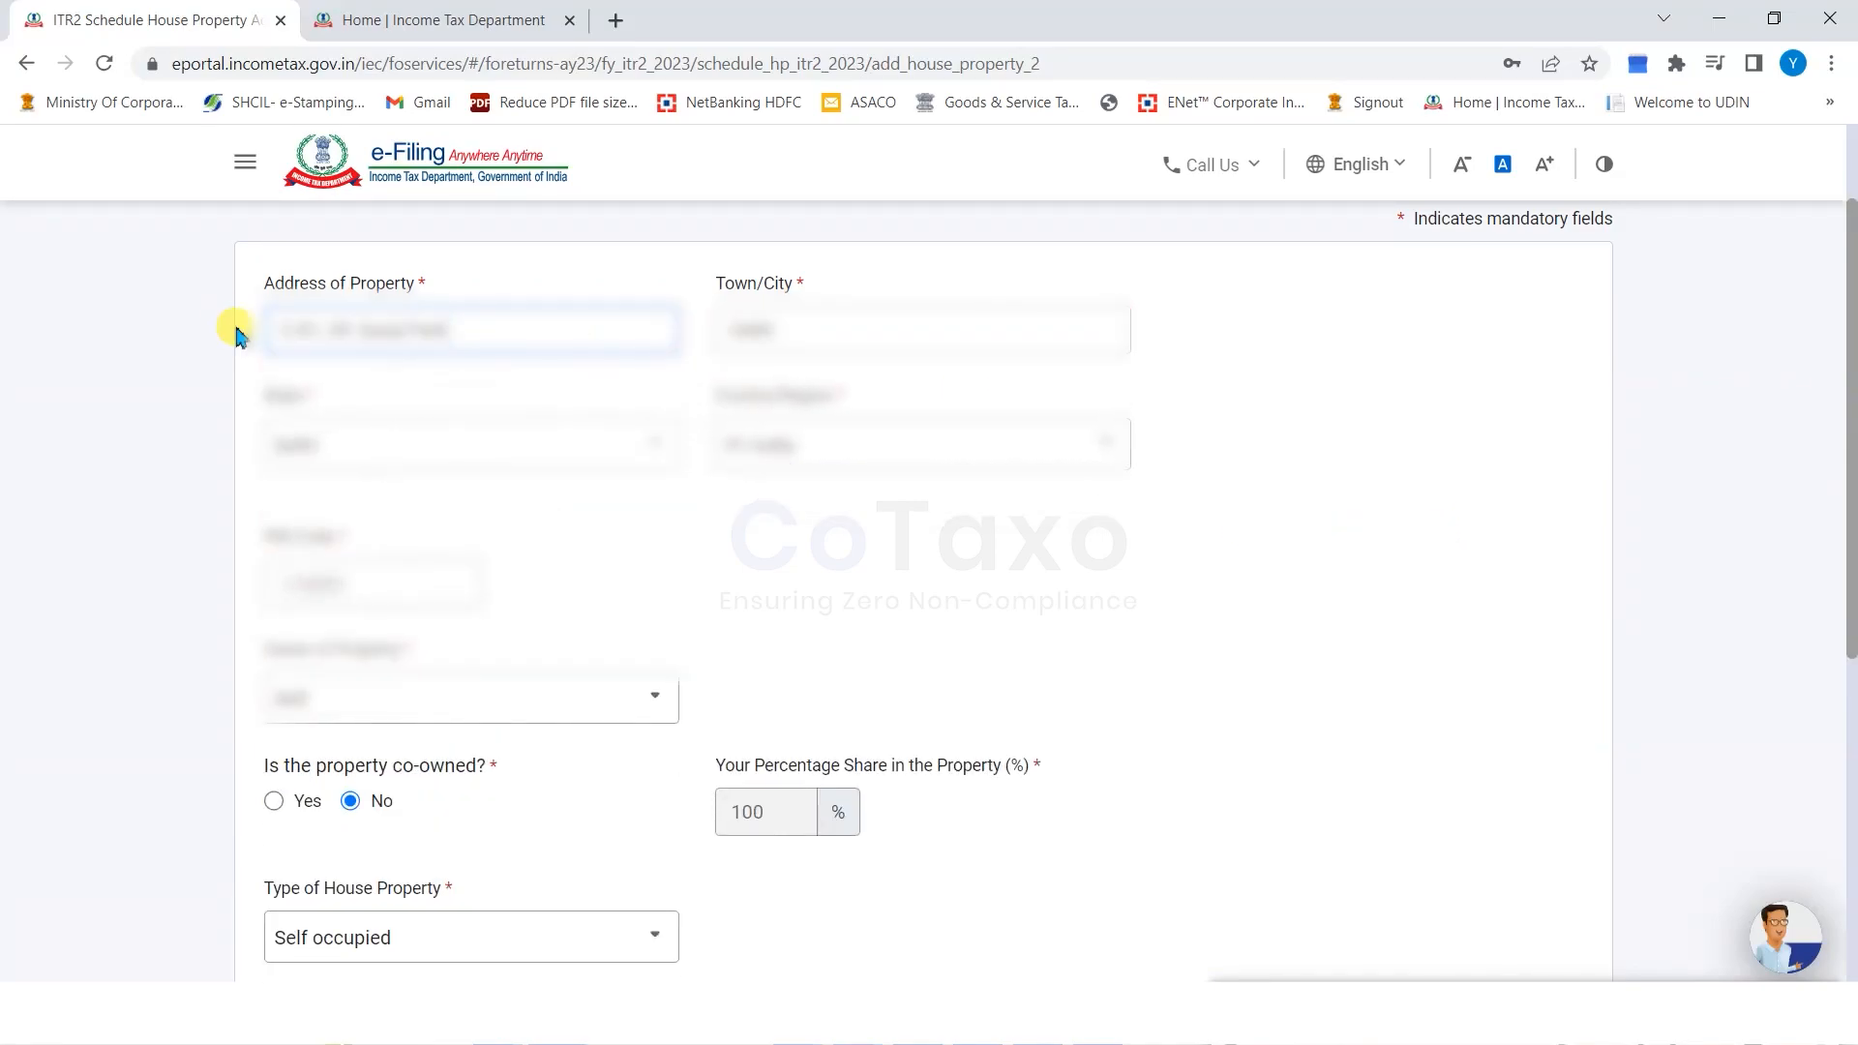
# Adjust the address value and complete the property's PIN code.
pyautogui.hotkey('ctrl', 'a')
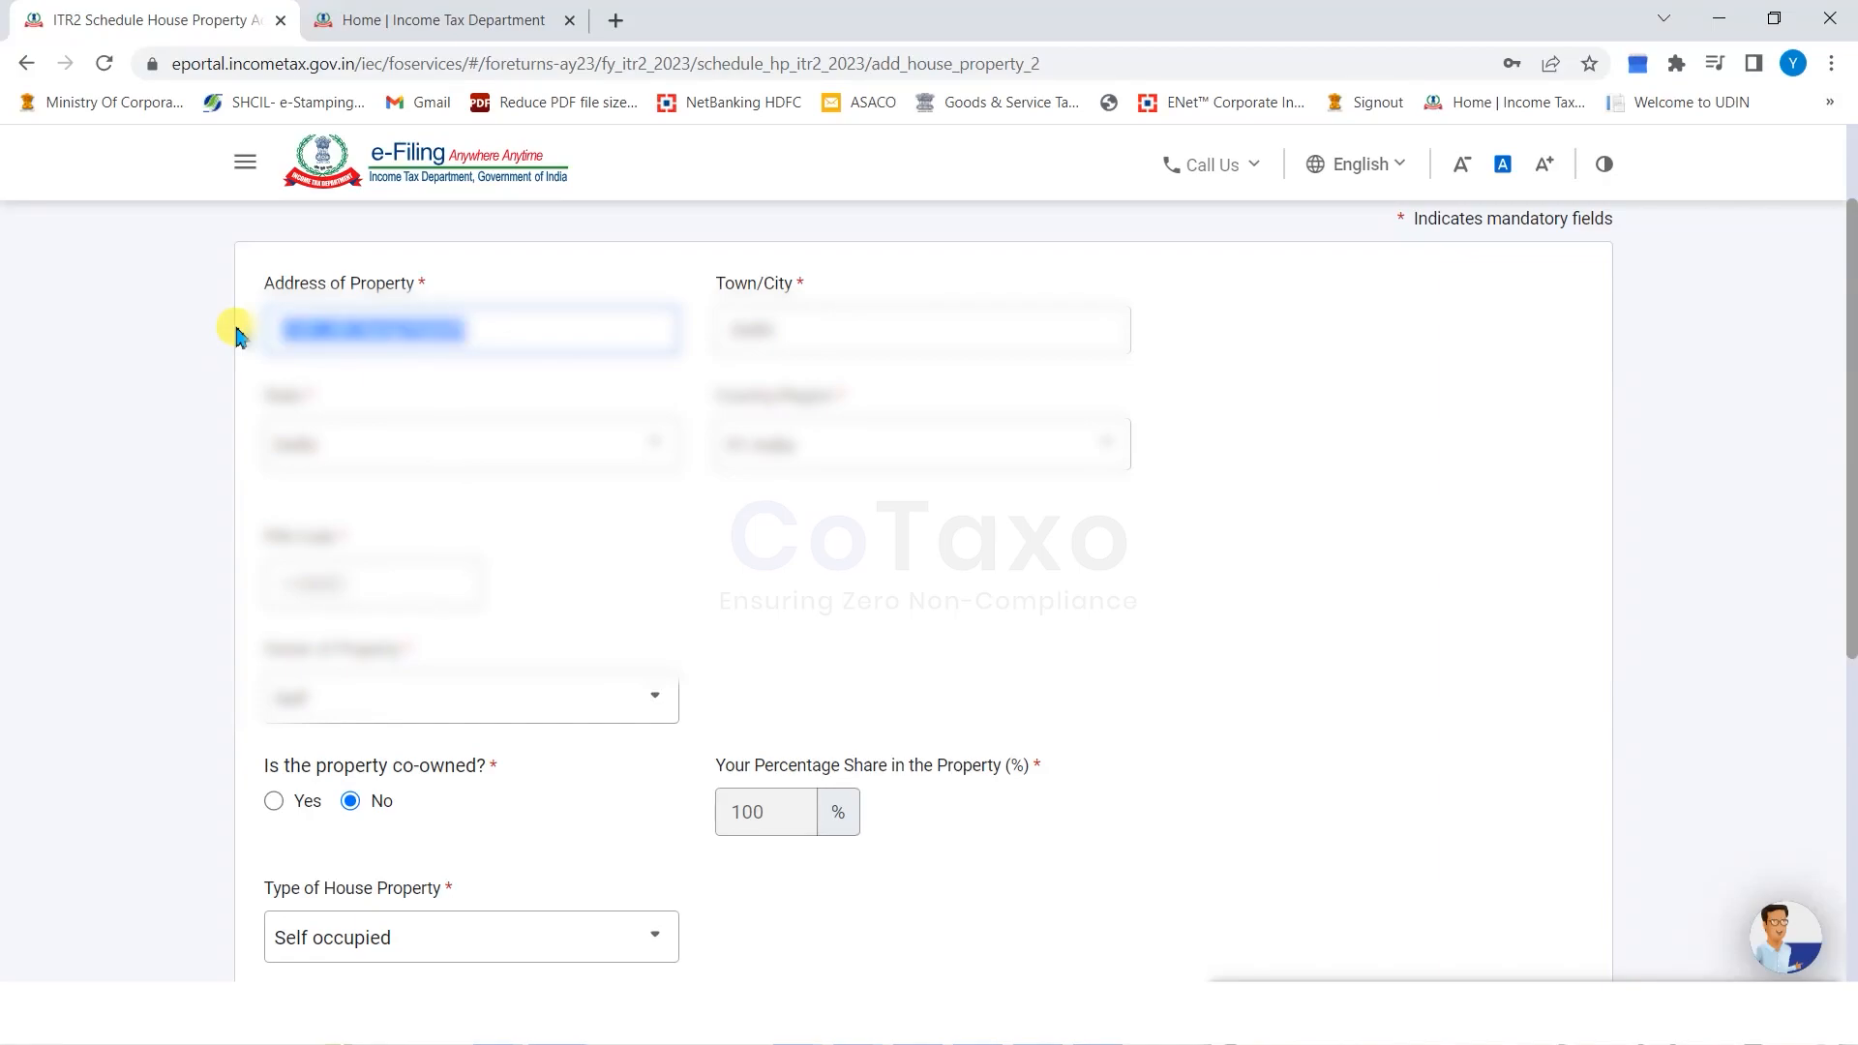
pyautogui.write('A')
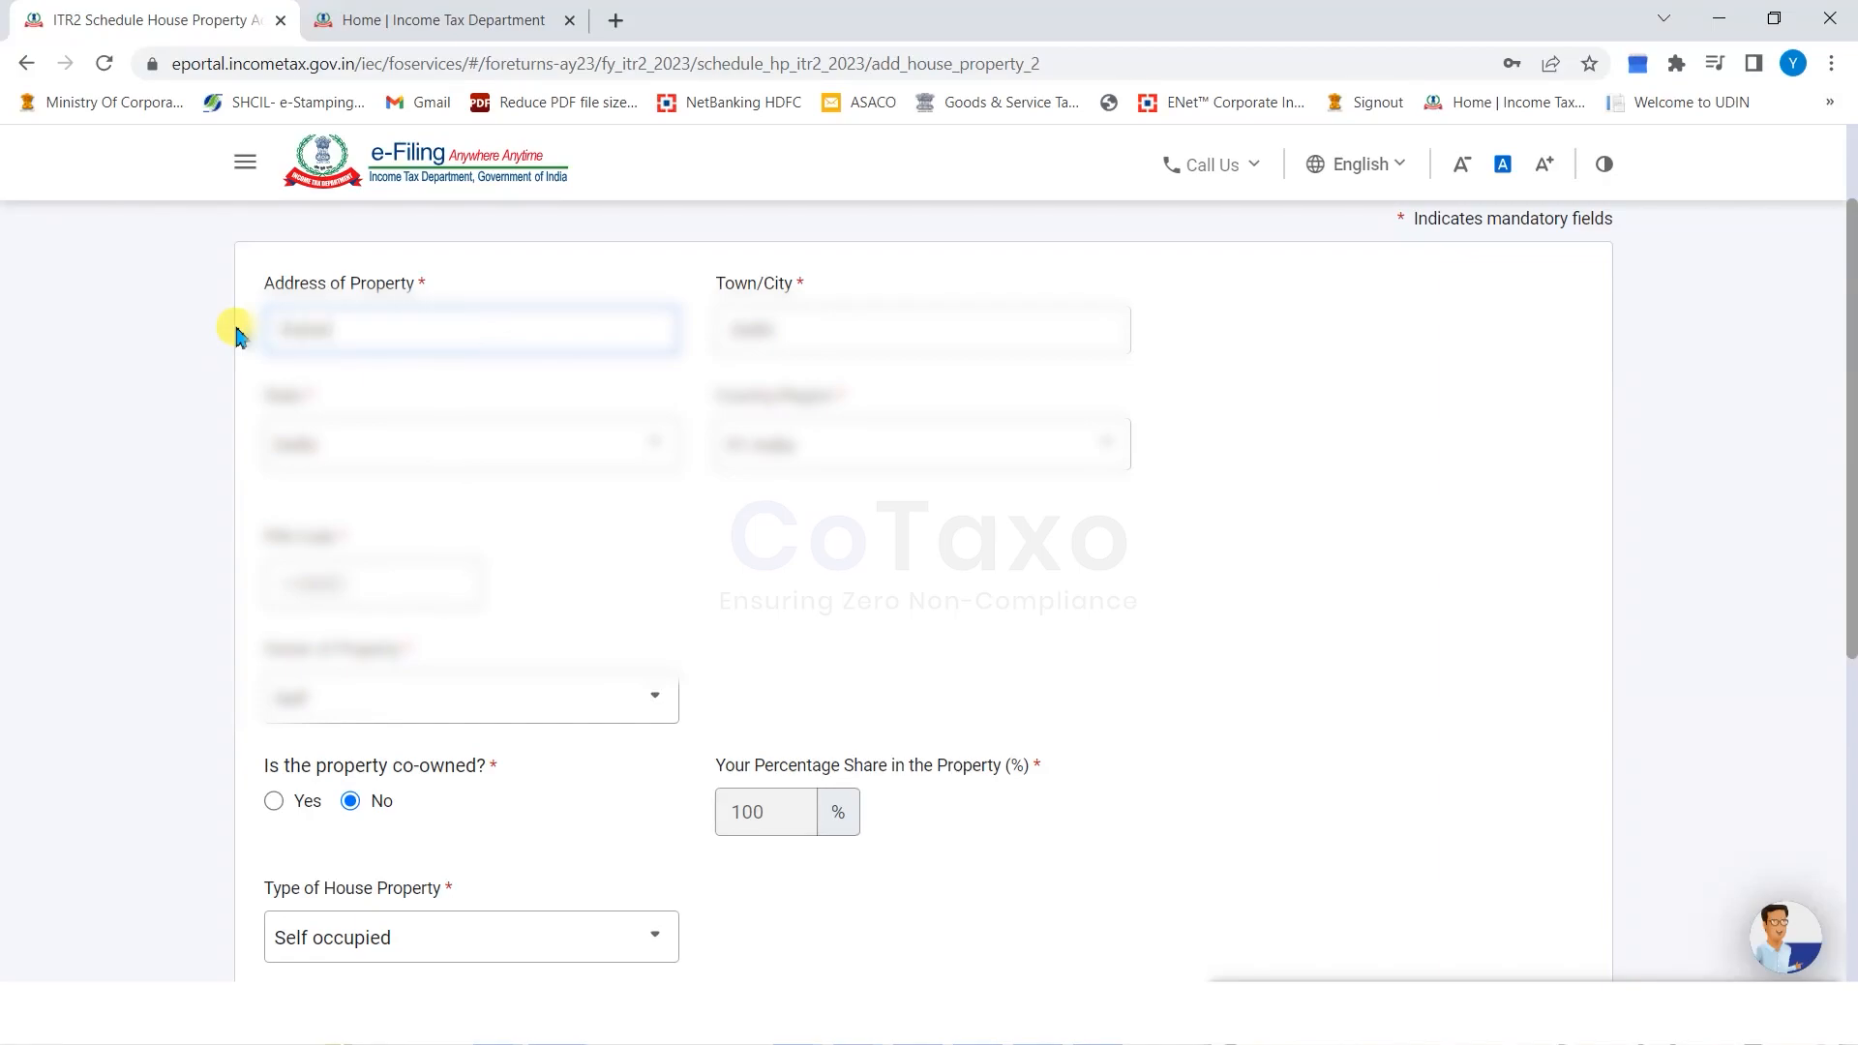
pyautogui.click(808, 453)
pyautogui.click(379, 584)
pyautogui.press('BackSpace')
pyautogui.press('BackSpace')
pyautogui.write('42')
# Enter 0 for interest payable on borrowed capital and arrears/unrealised rent, and save the property.
pyautogui.scroll(-3, 477, 664)
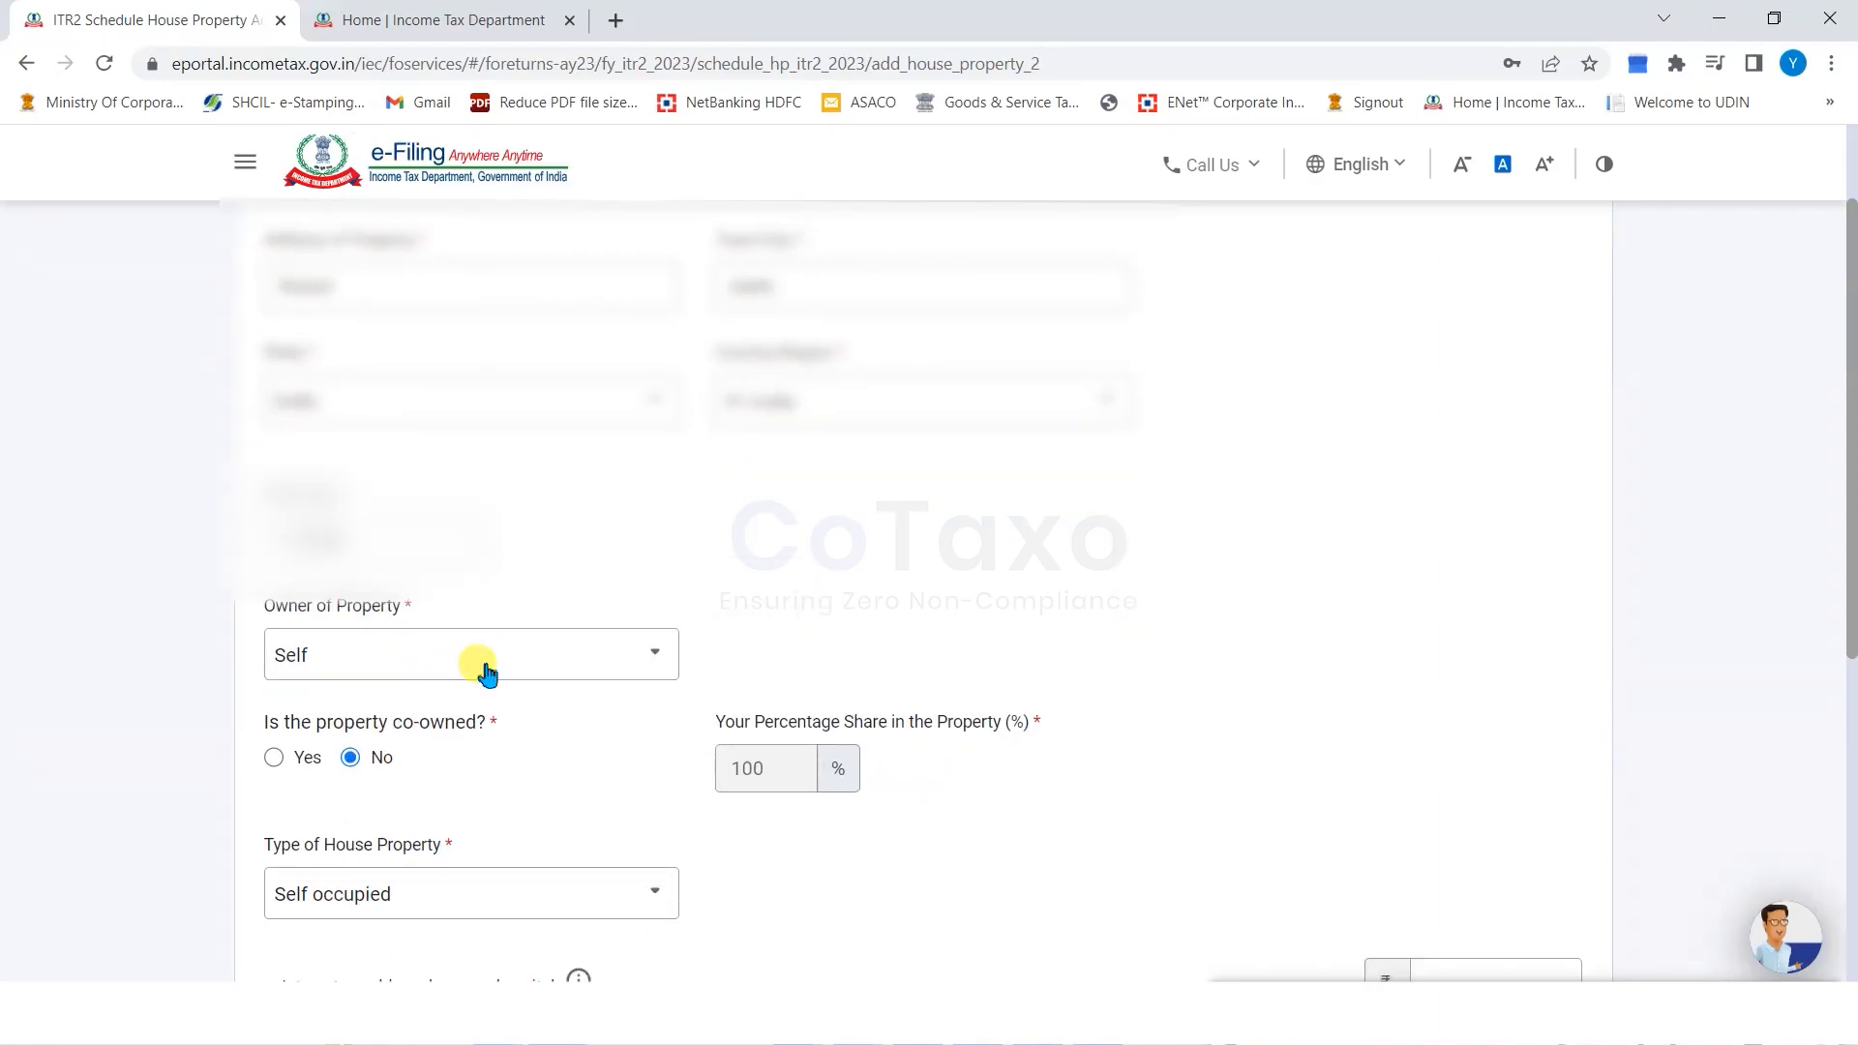
pyautogui.click(1486, 786)
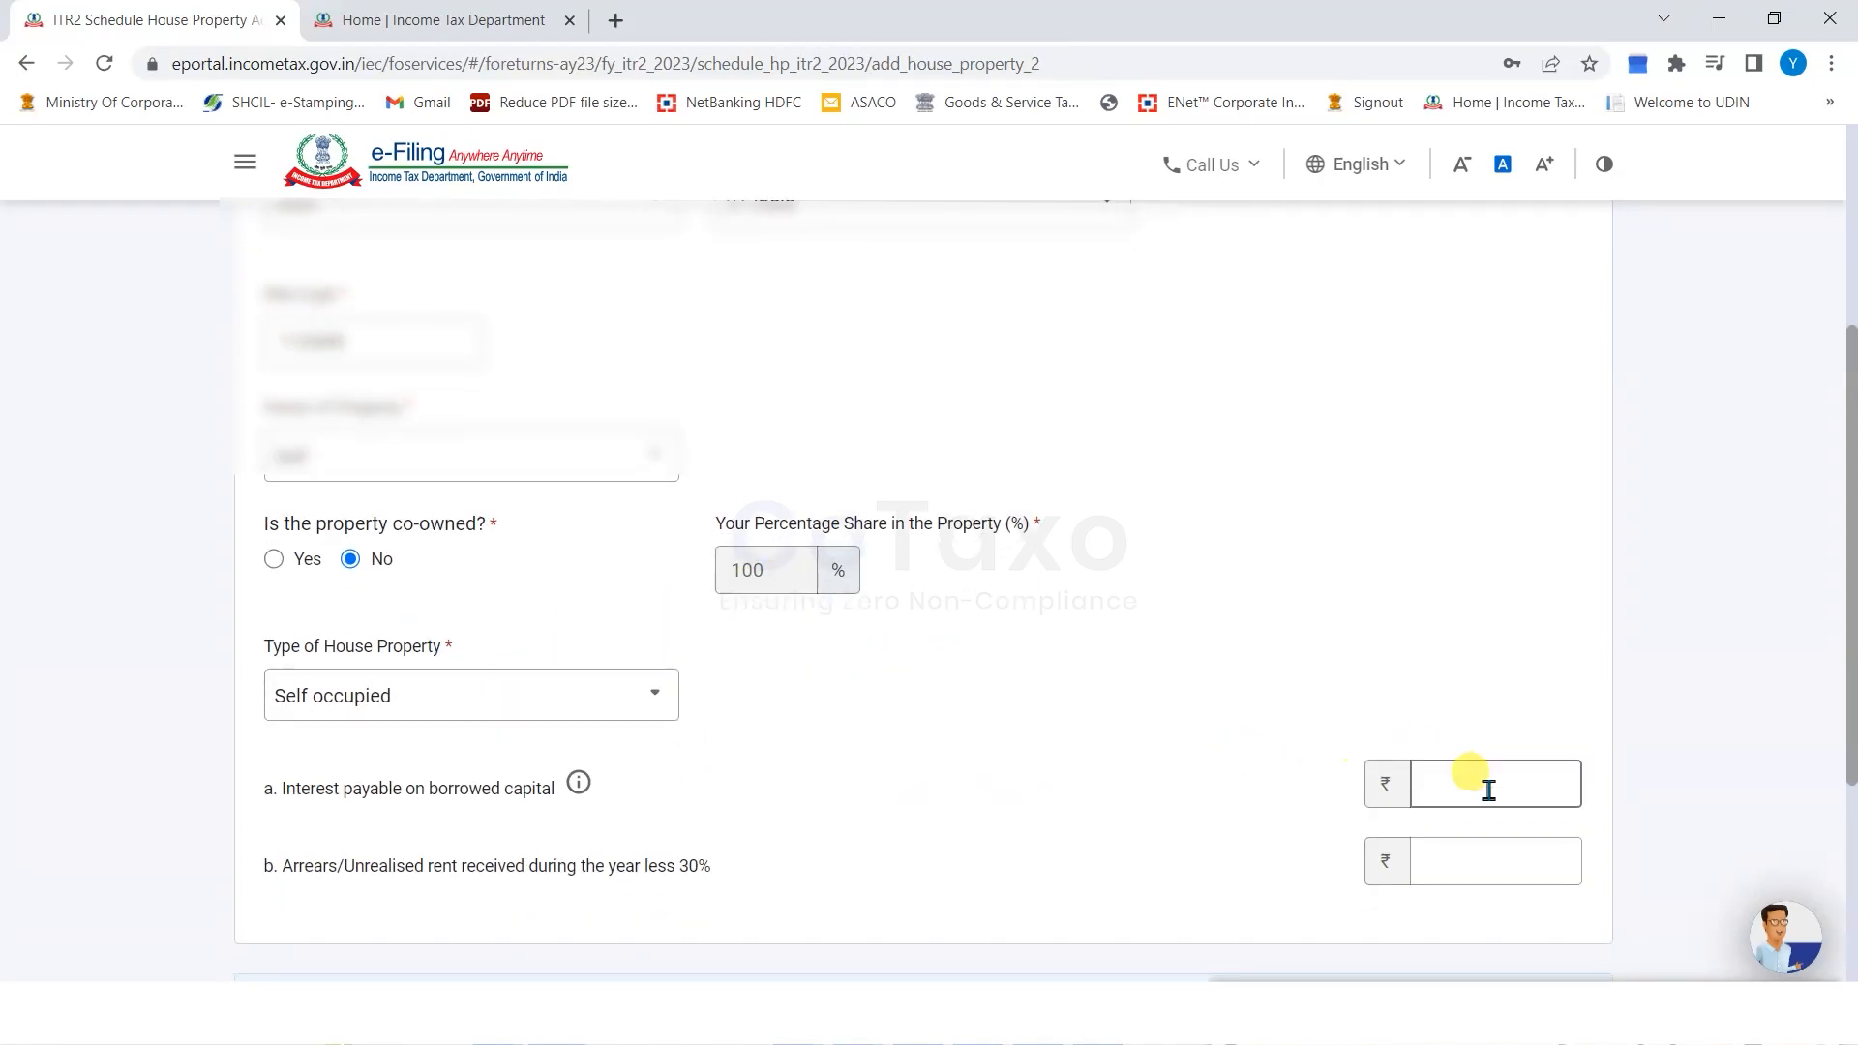
pyautogui.write('0')
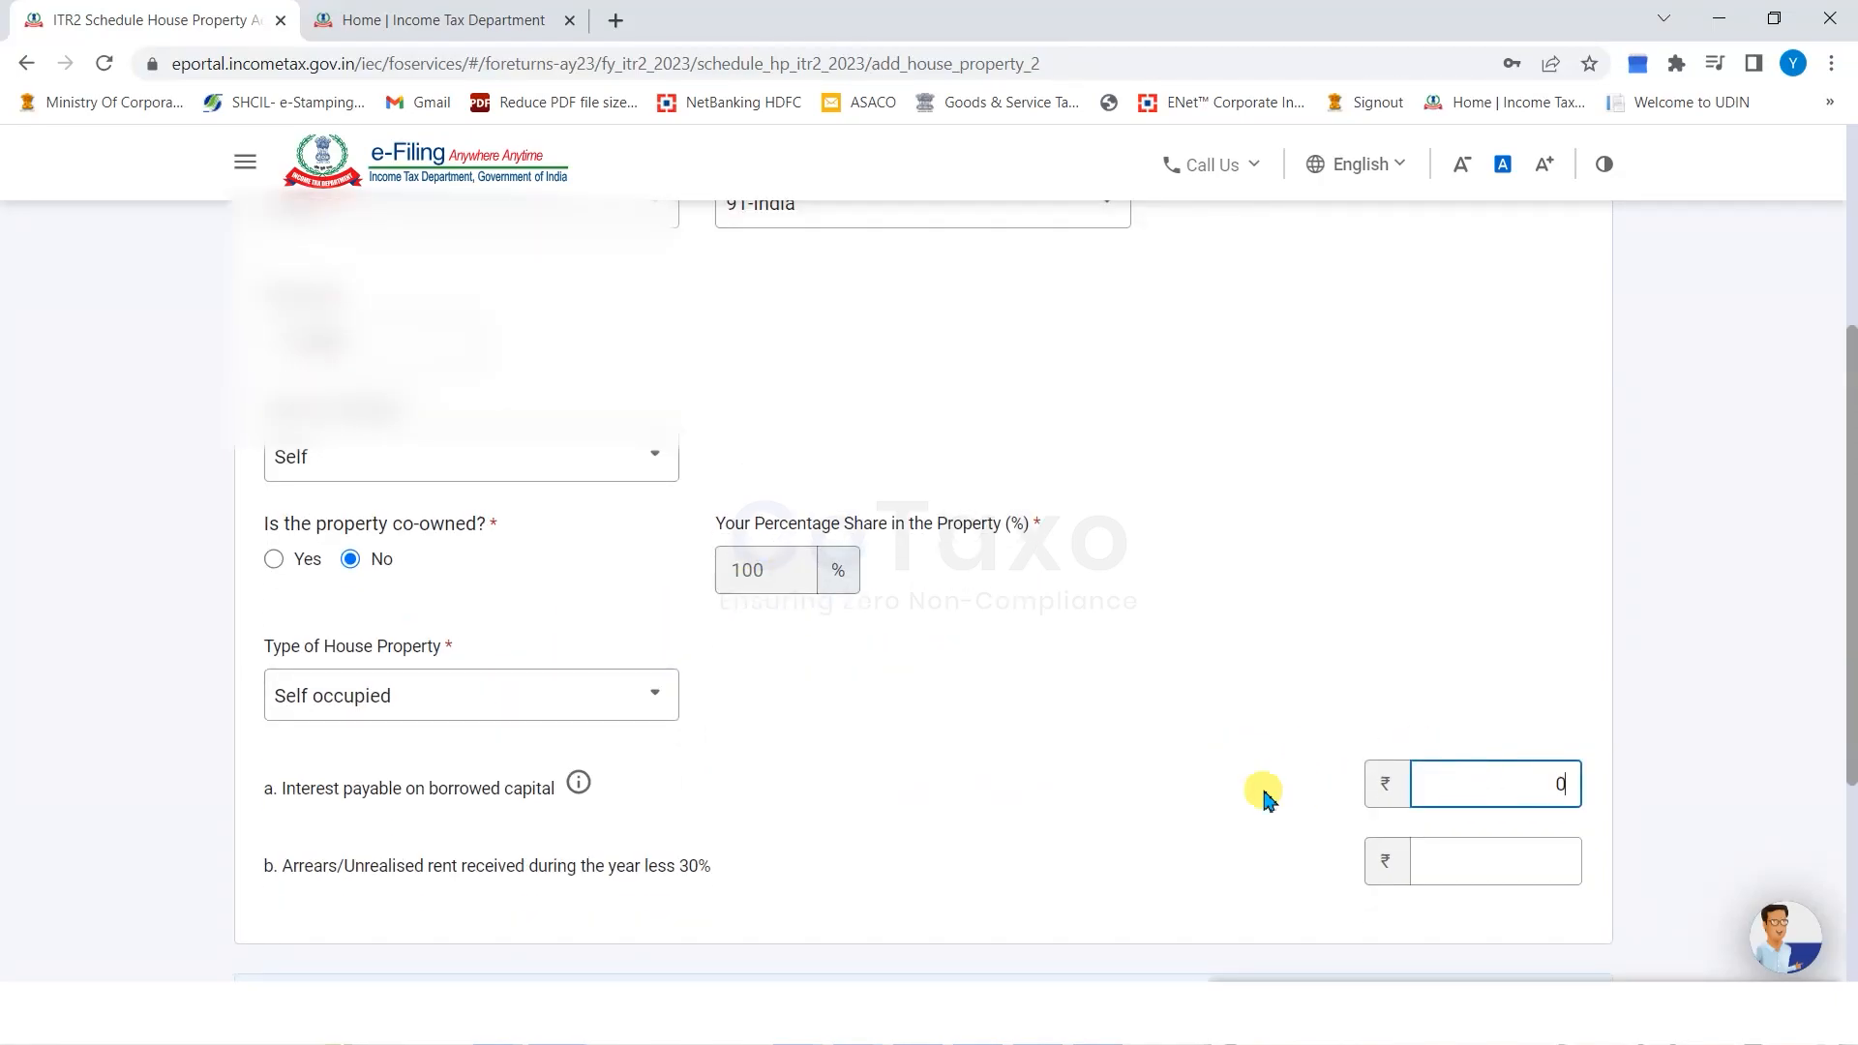
pyautogui.click(1469, 864)
pyautogui.write('0')
pyautogui.scroll(-2, 1281, 726)
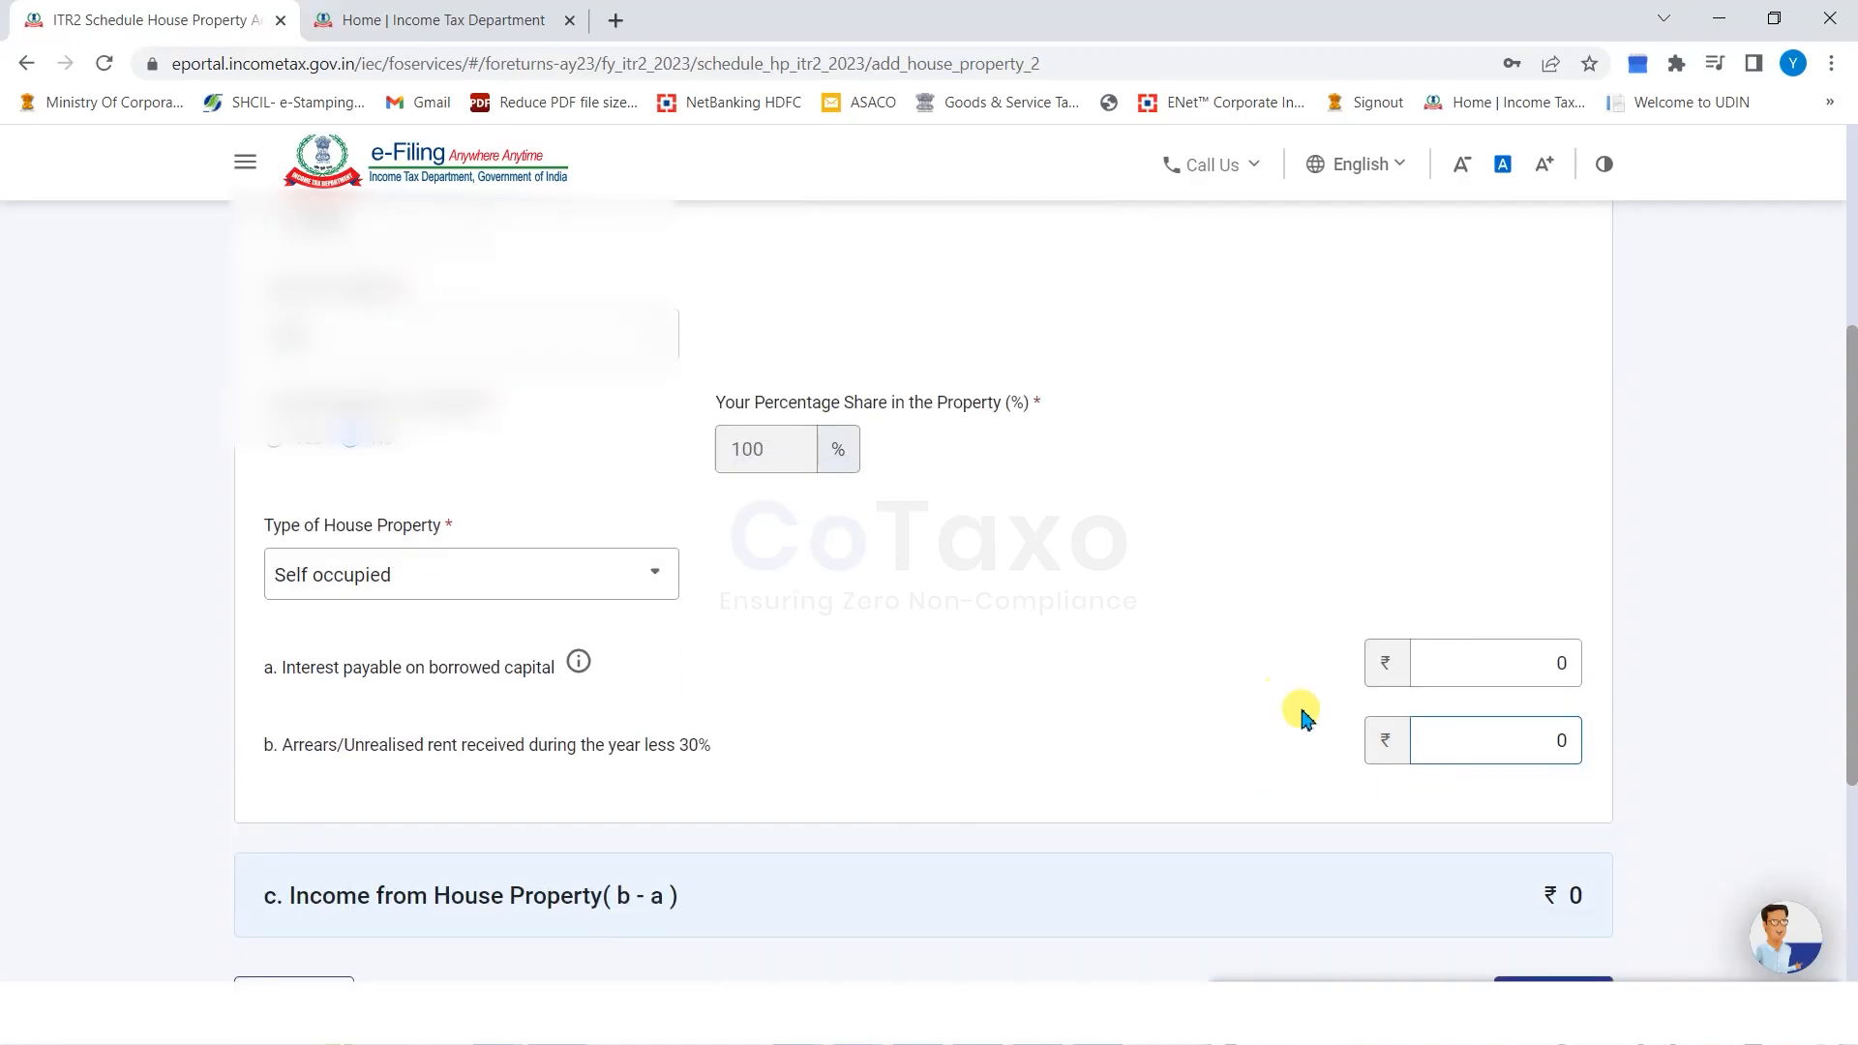
pyautogui.click(1542, 883)
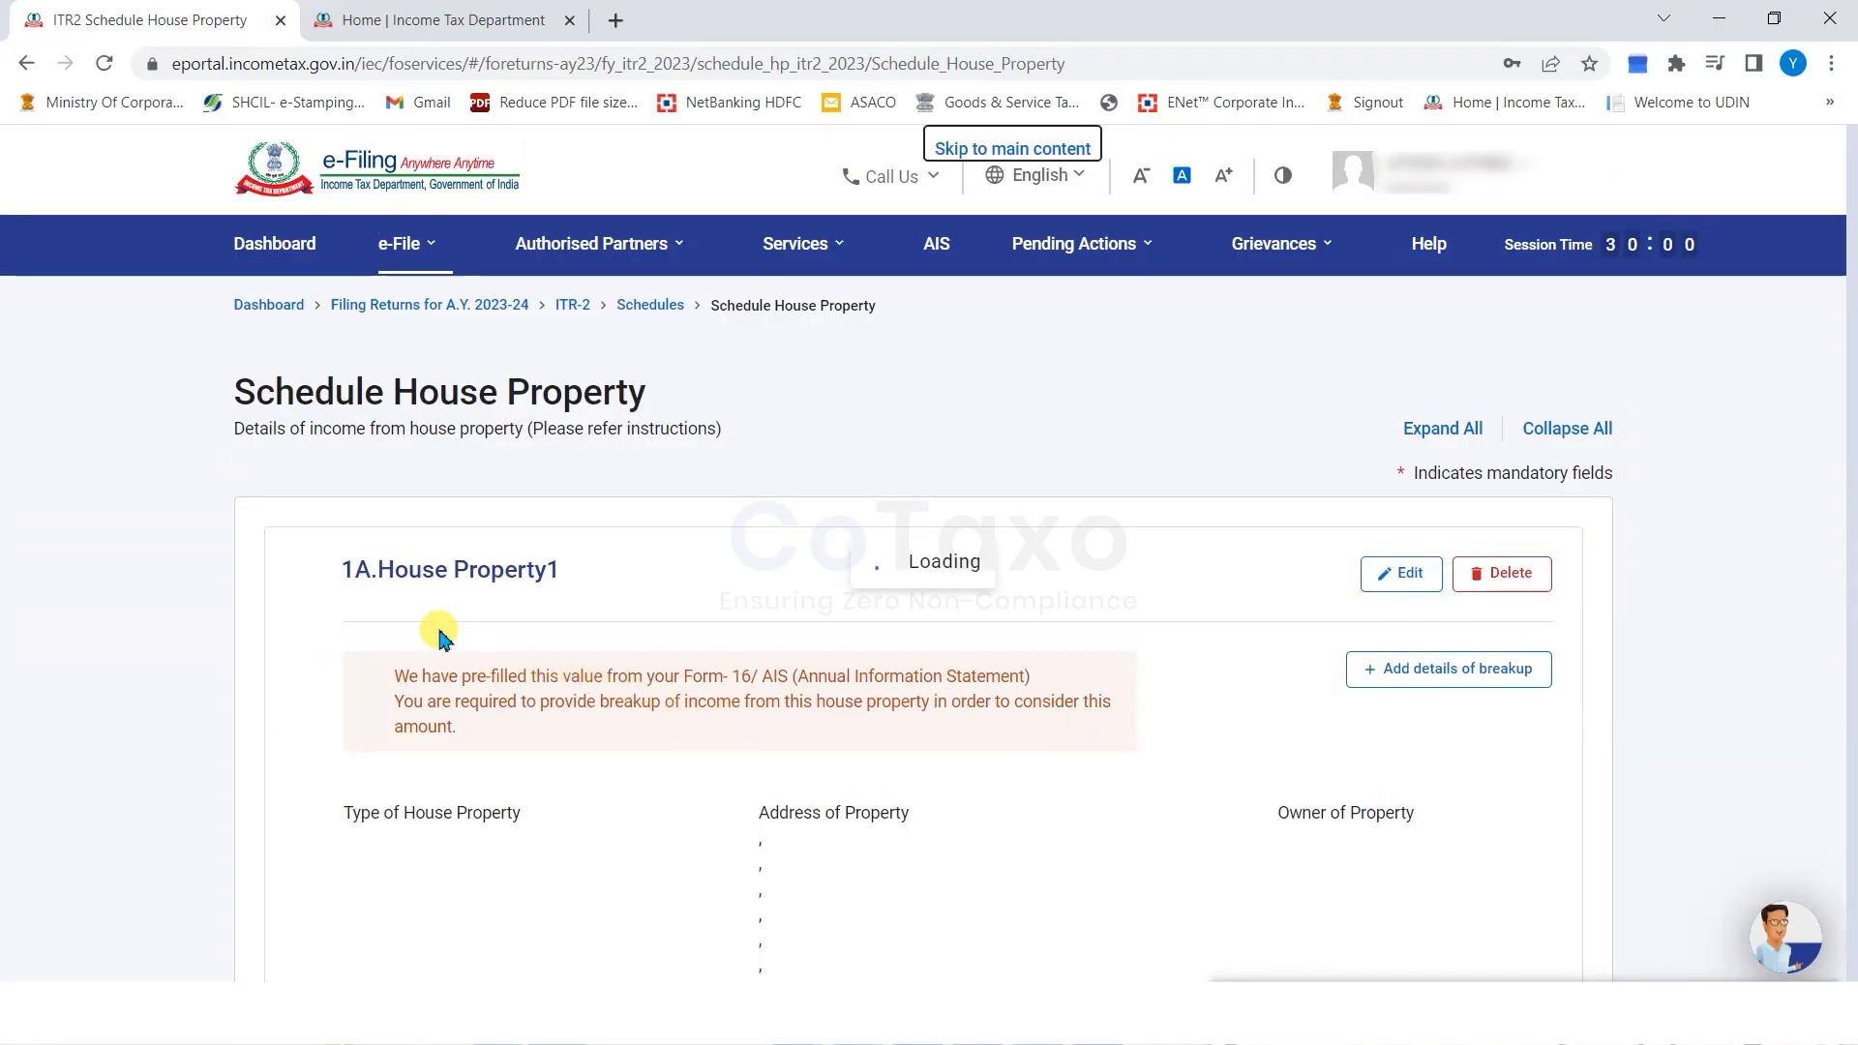
# Confirm Schedule House Property at ₹0 income and open Schedule Capital Gains for editing.
pyautogui.scroll(-3, 220, 572)
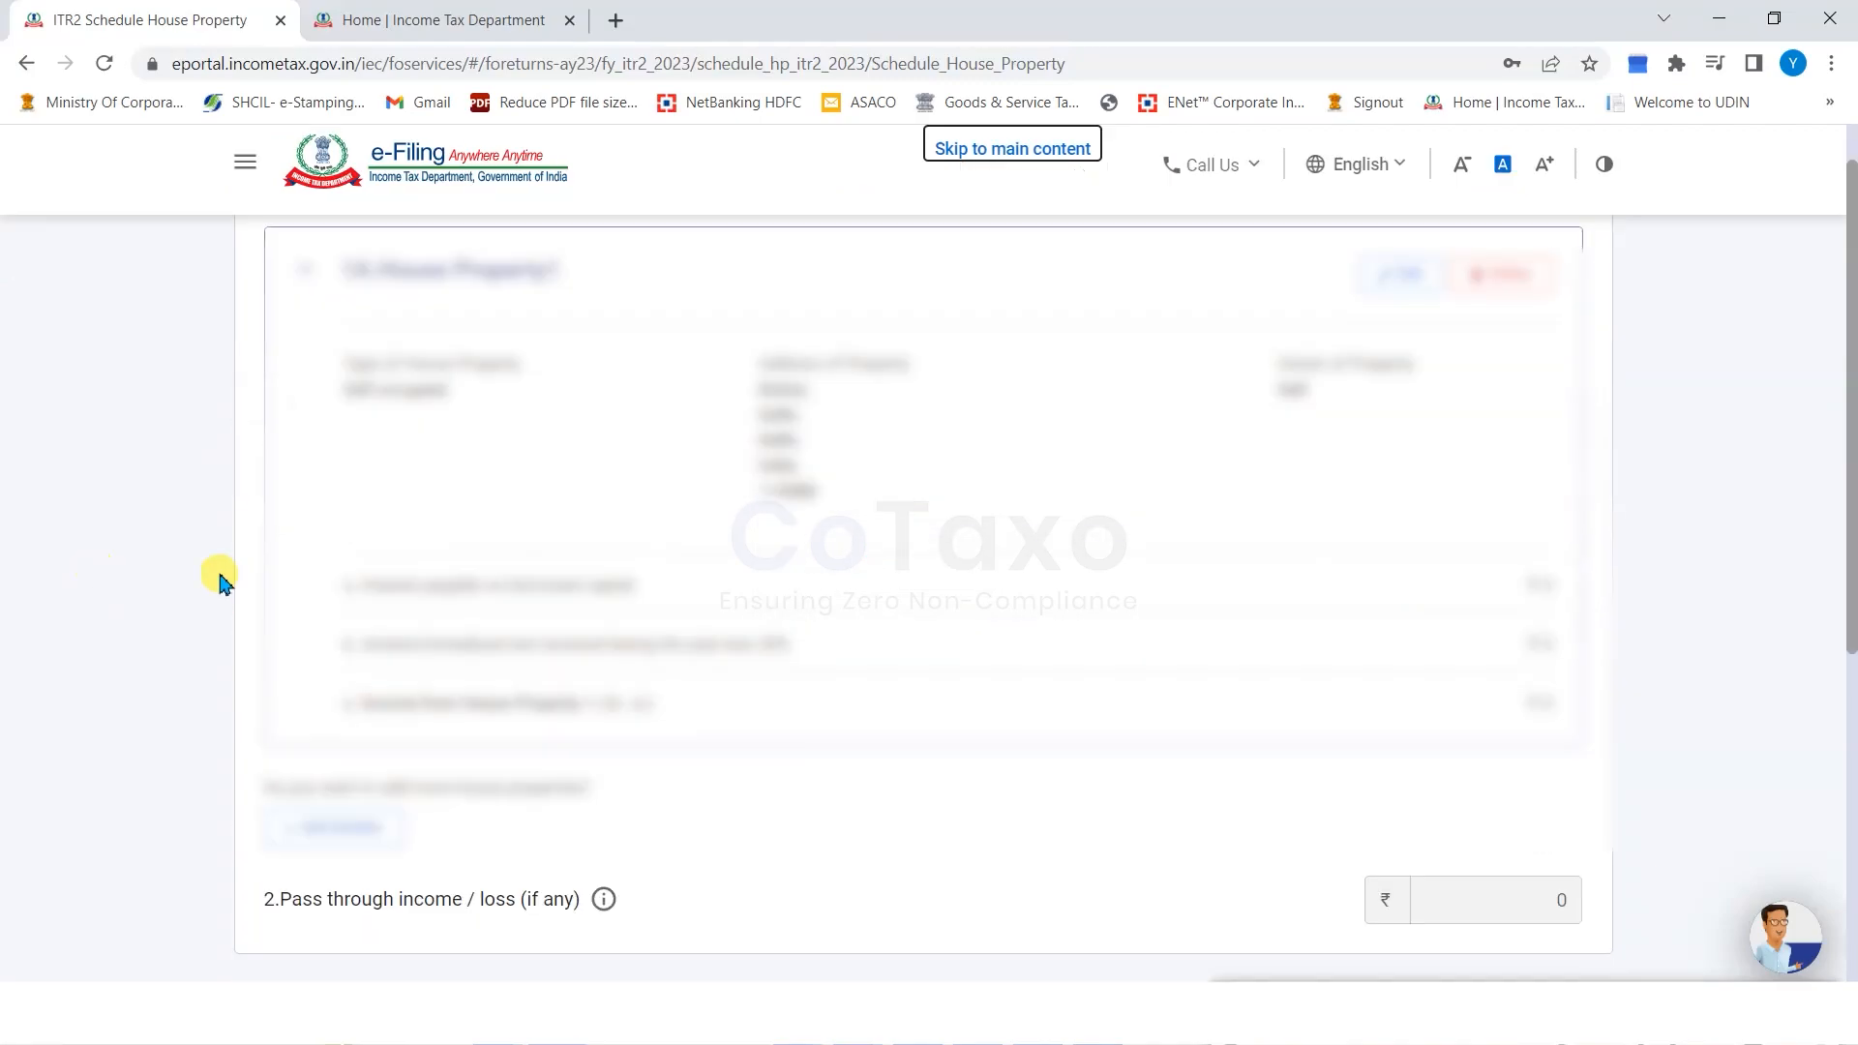
pyautogui.scroll(-2, 1065, 624)
pyautogui.moveTo(272, 548); pyautogui.dragTo(629, 545)
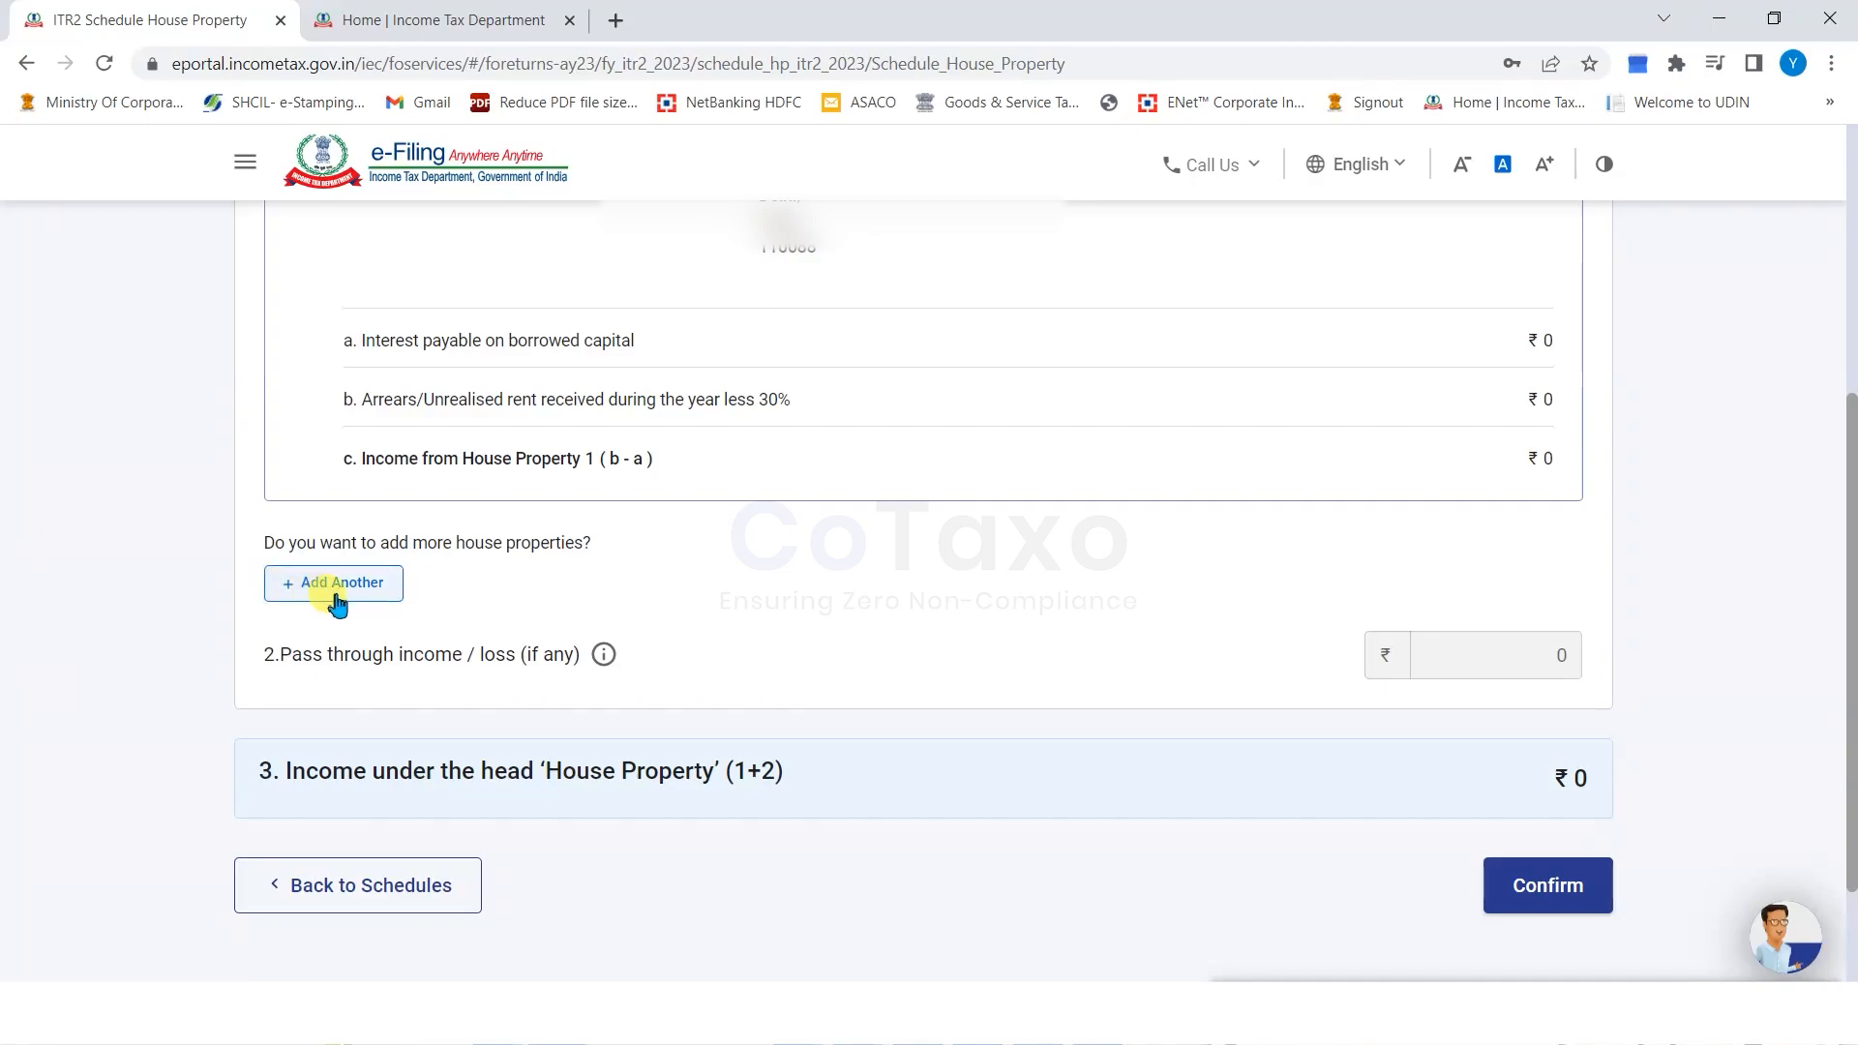
pyautogui.click(1548, 885)
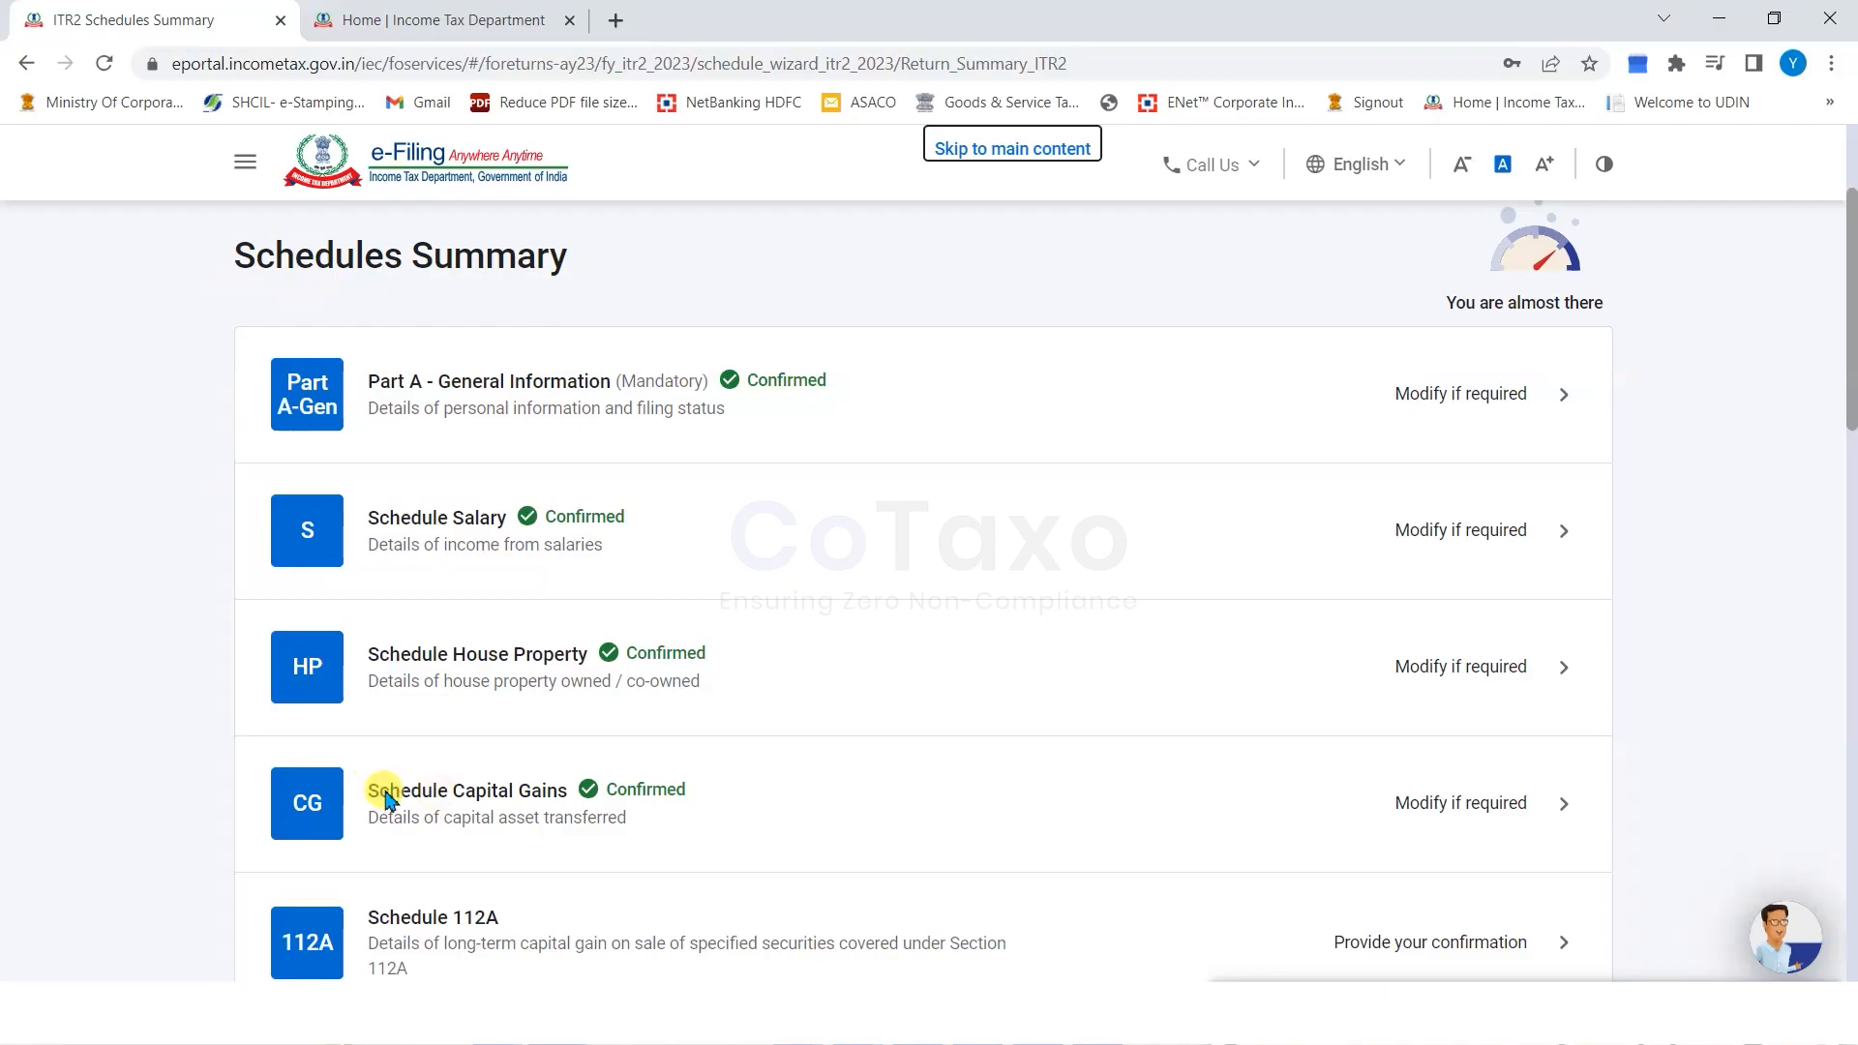
pyautogui.moveTo(387, 790); pyautogui.dragTo(523, 799)
pyautogui.click(1413, 802)
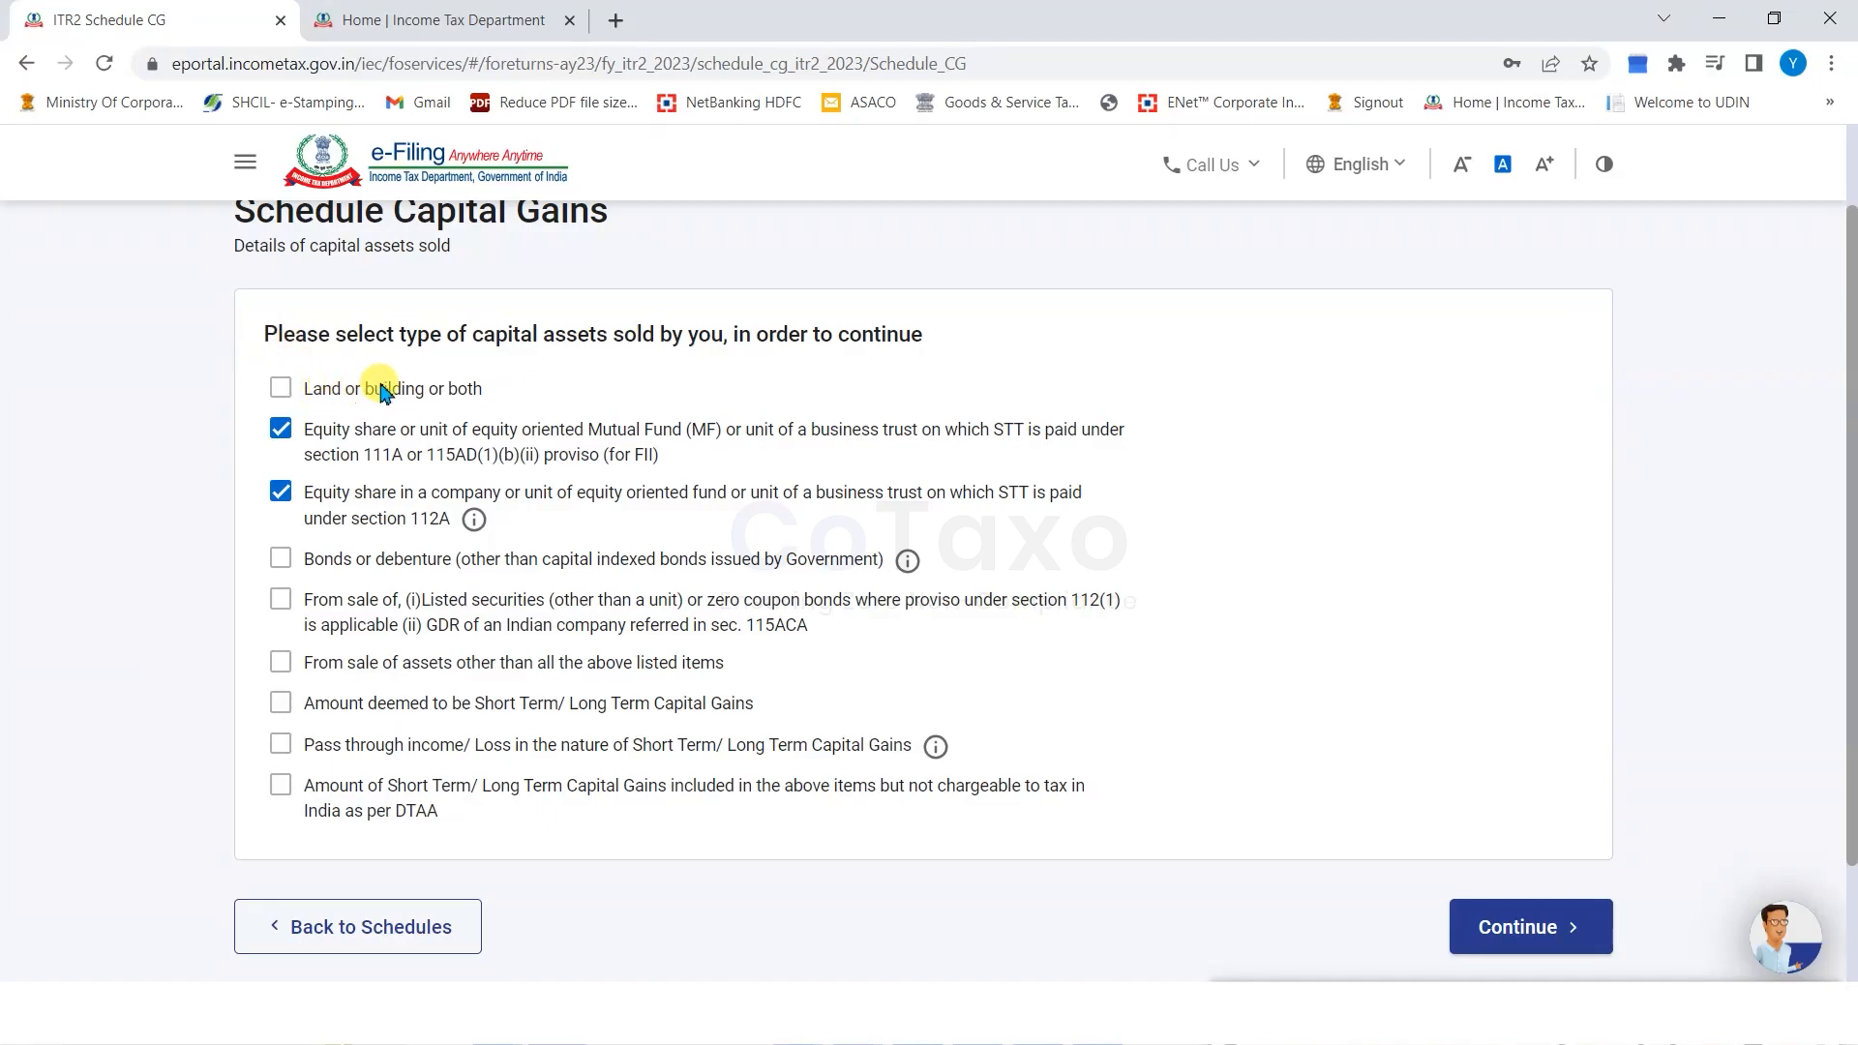
pyautogui.moveTo(456, 392); pyautogui.dragTo(385, 393)
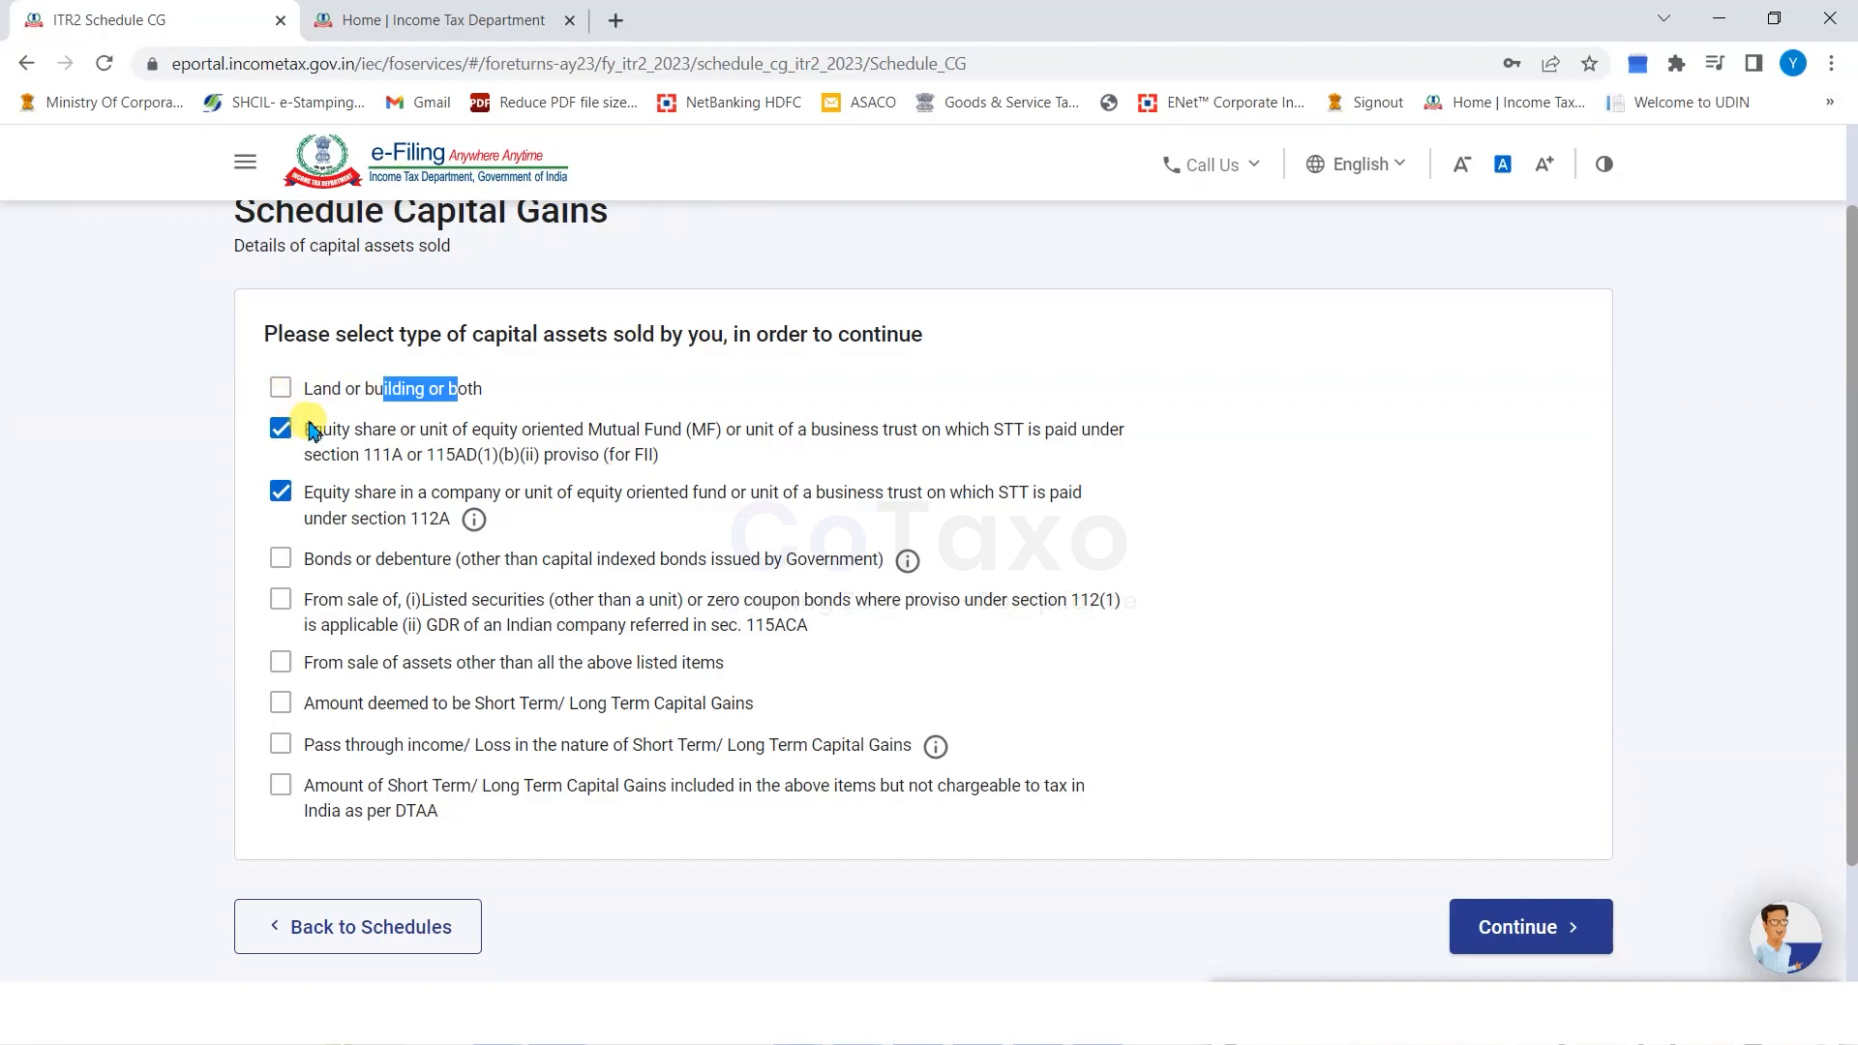
pyautogui.moveTo(312, 436); pyautogui.dragTo(405, 446)
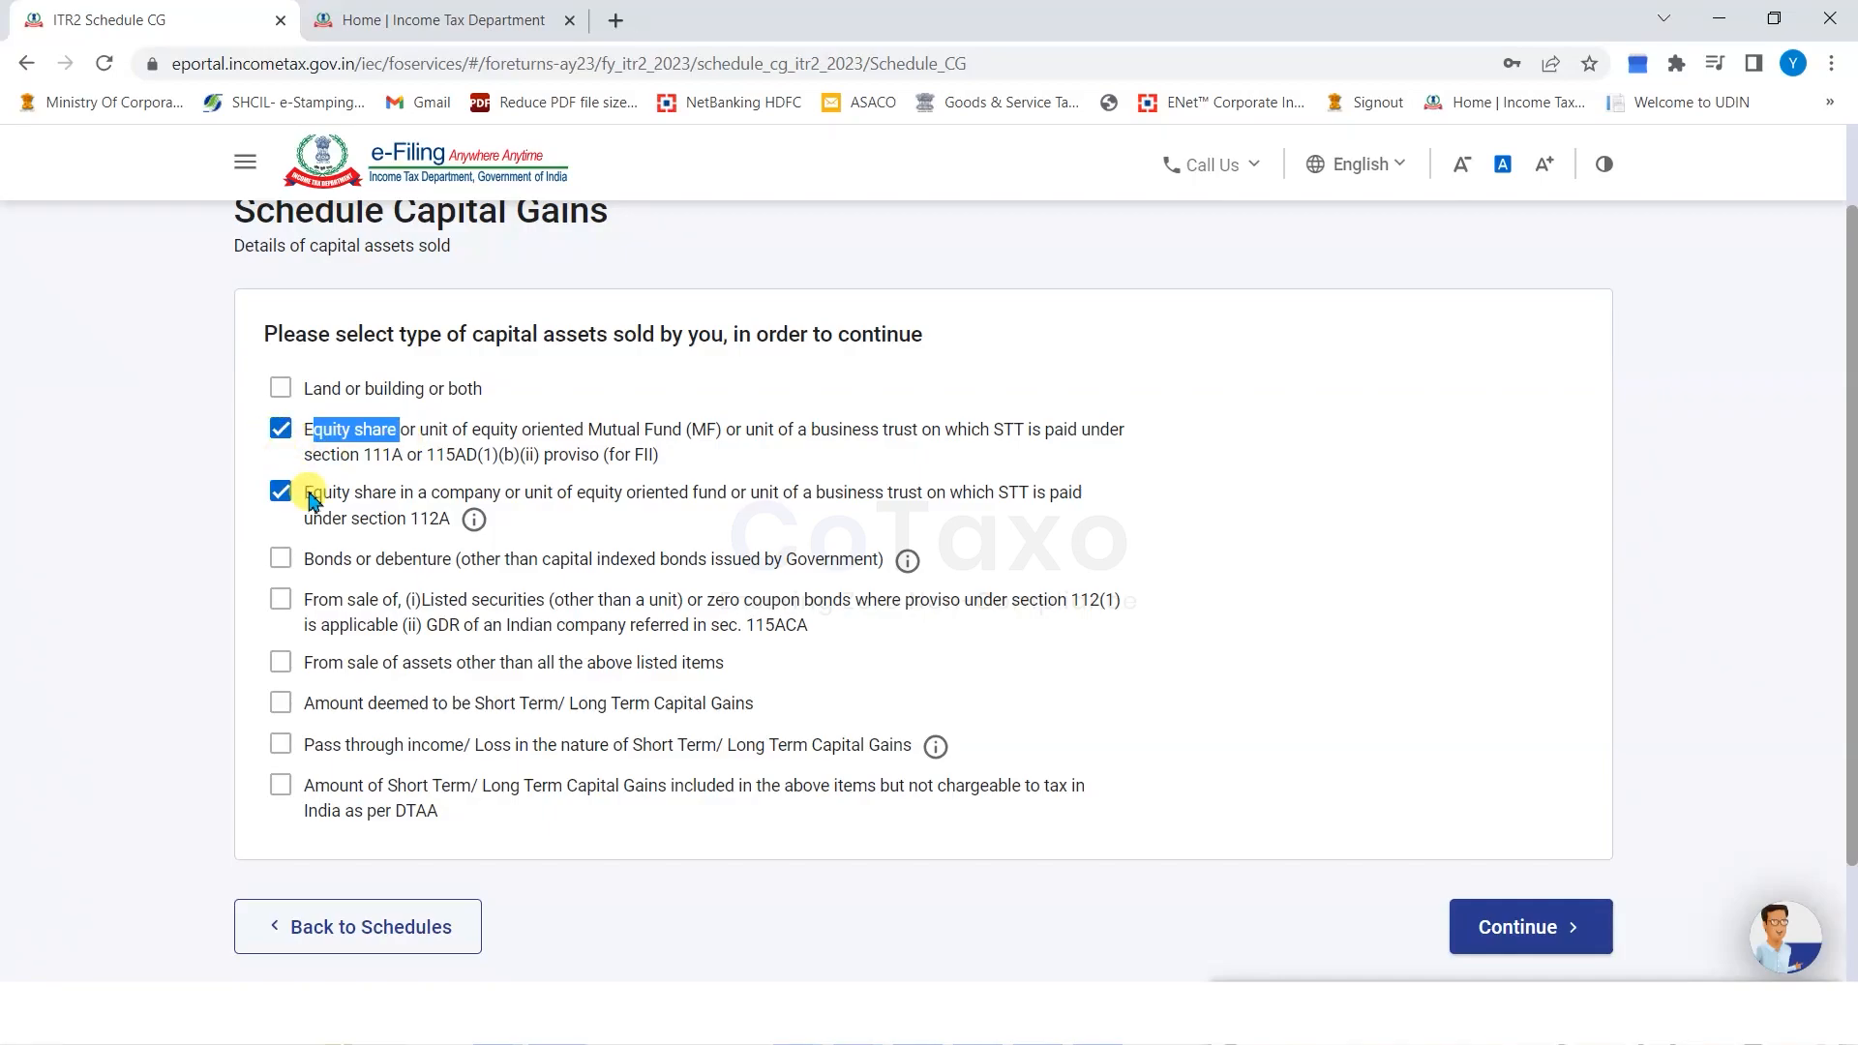
pyautogui.moveTo(308, 495); pyautogui.dragTo(397, 519)
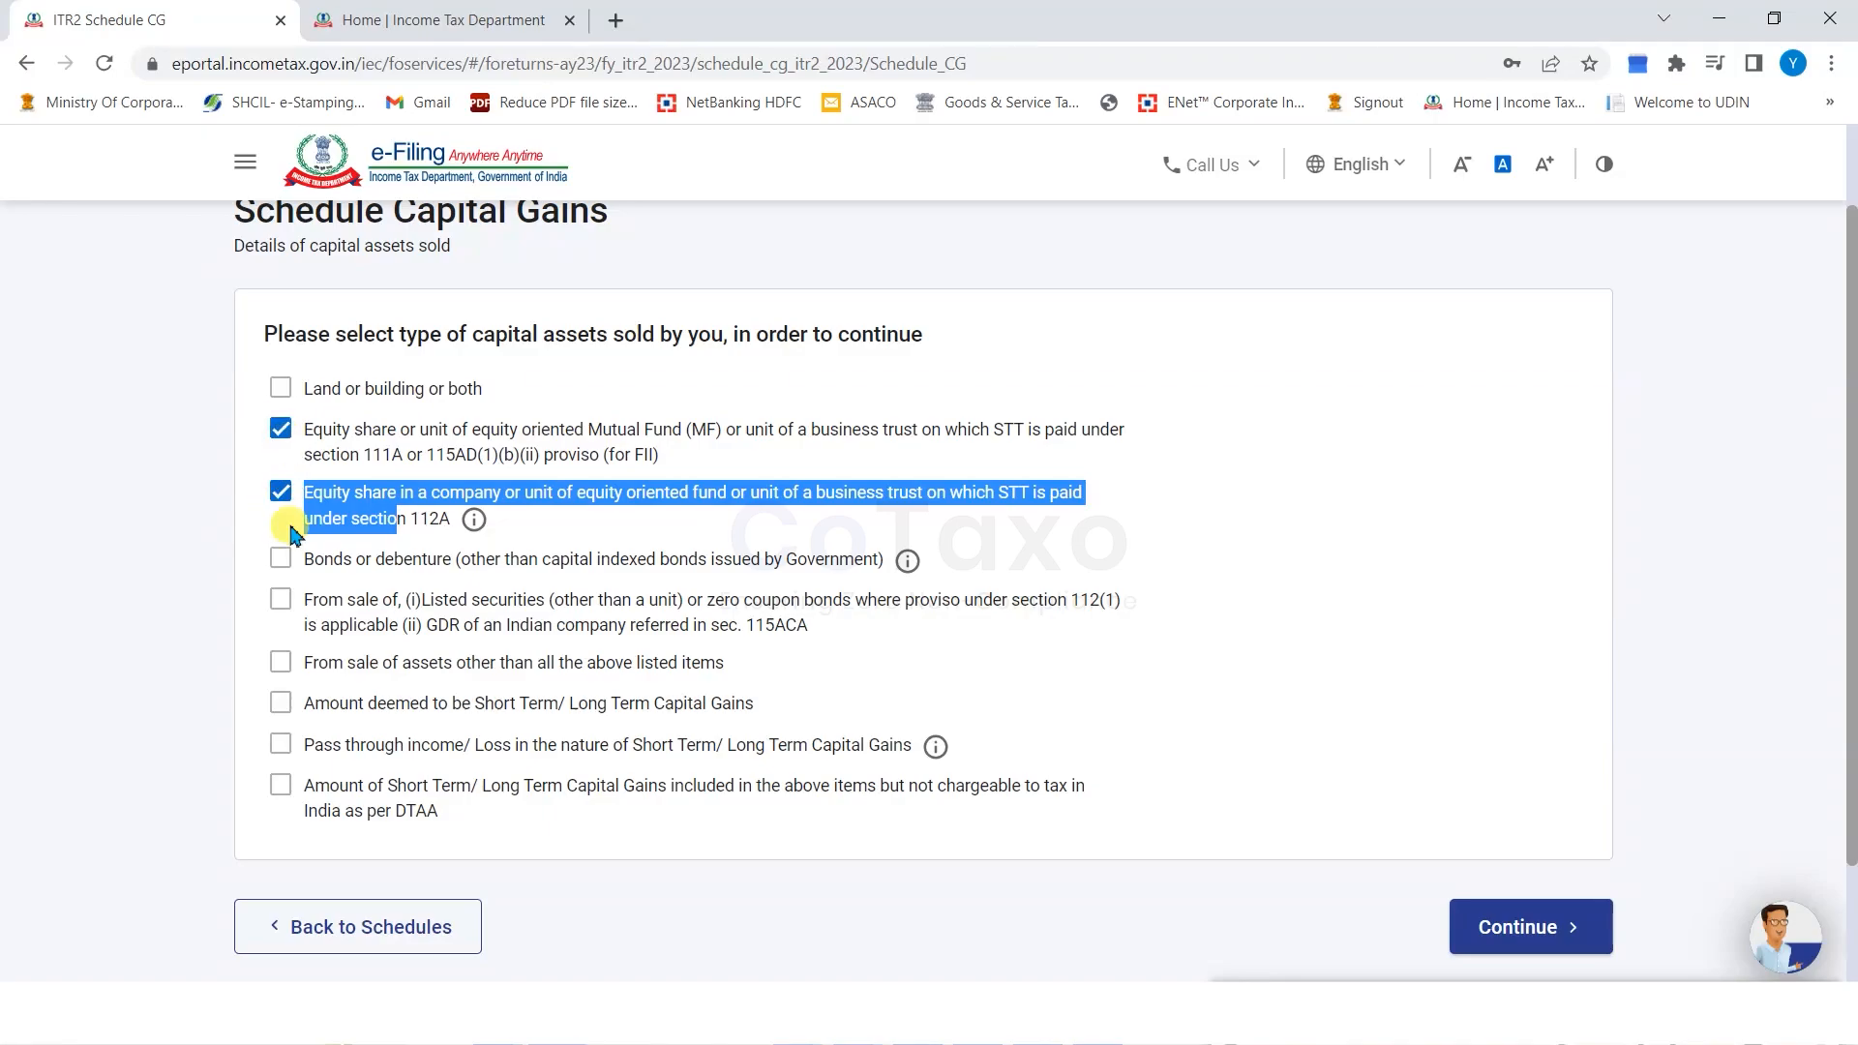
# Continue with the ticked asset types and open a Section 111A equity sale details form.
pyautogui.click(1490, 885)
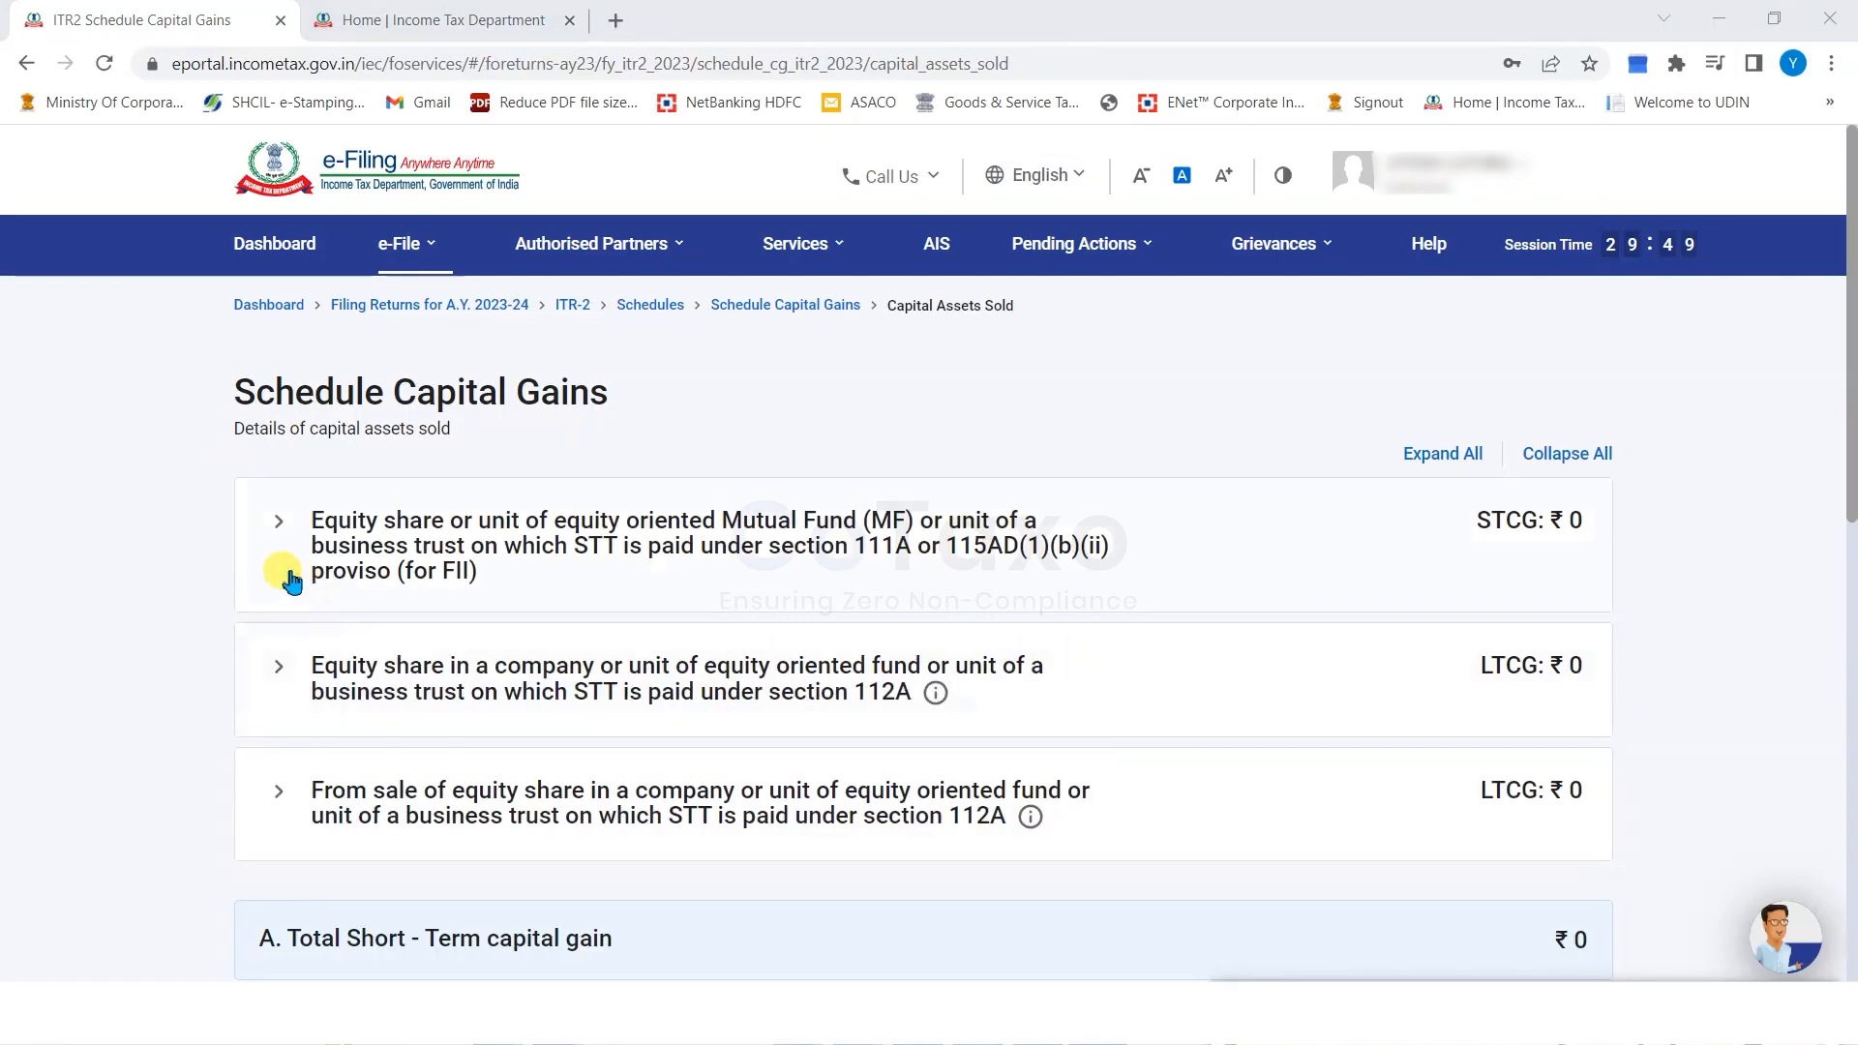
pyautogui.click(278, 529)
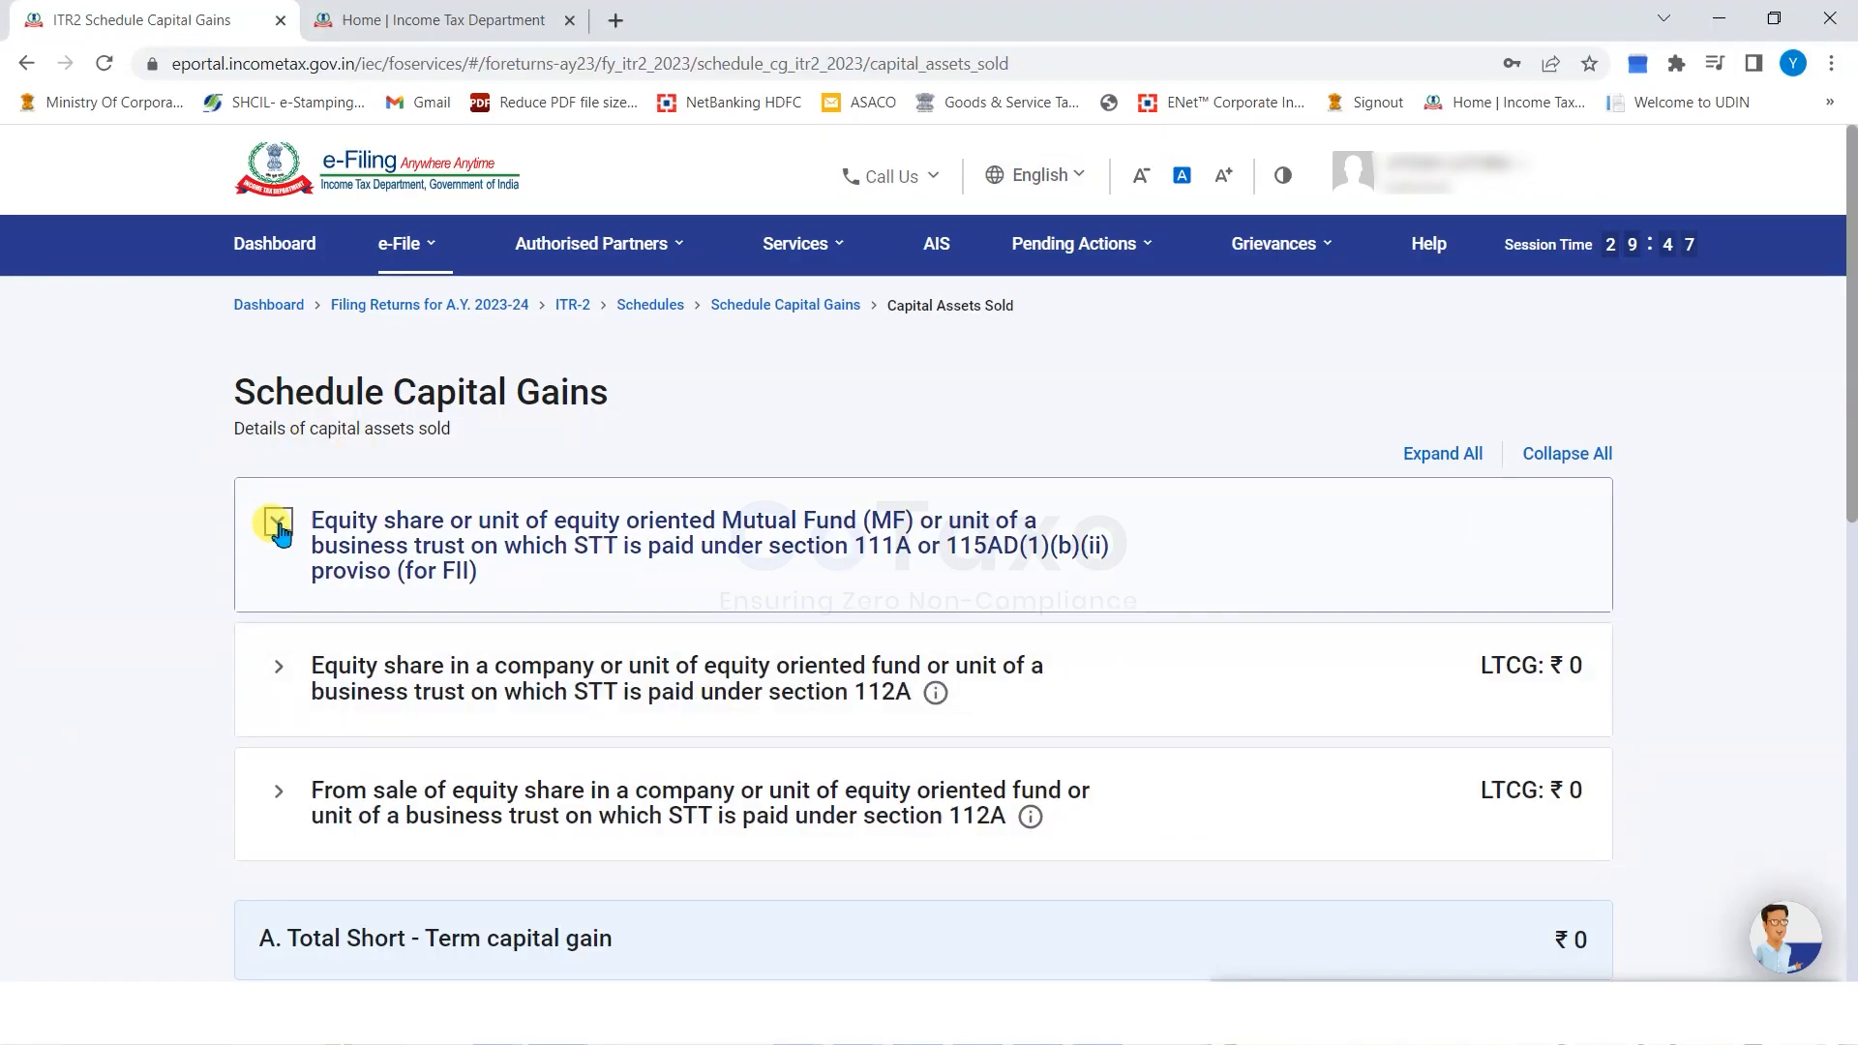
pyautogui.click(361, 707)
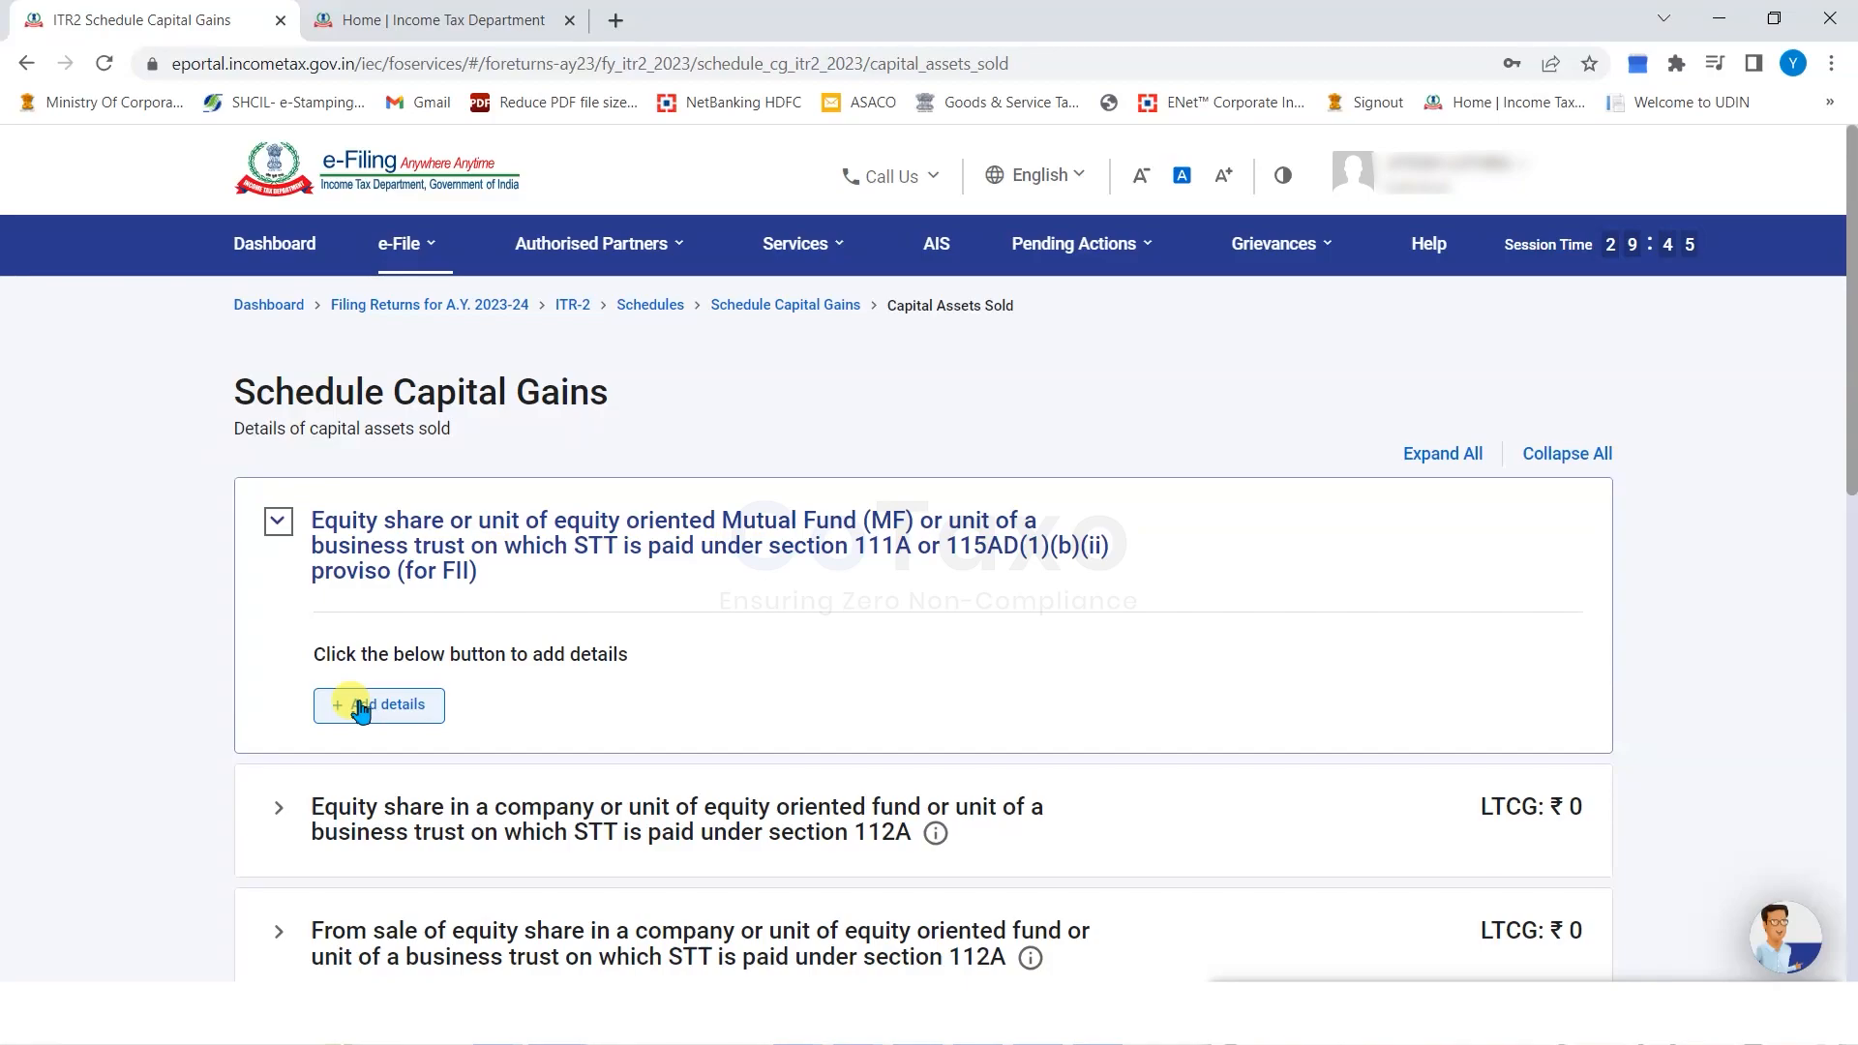
pyautogui.click(410, 718)
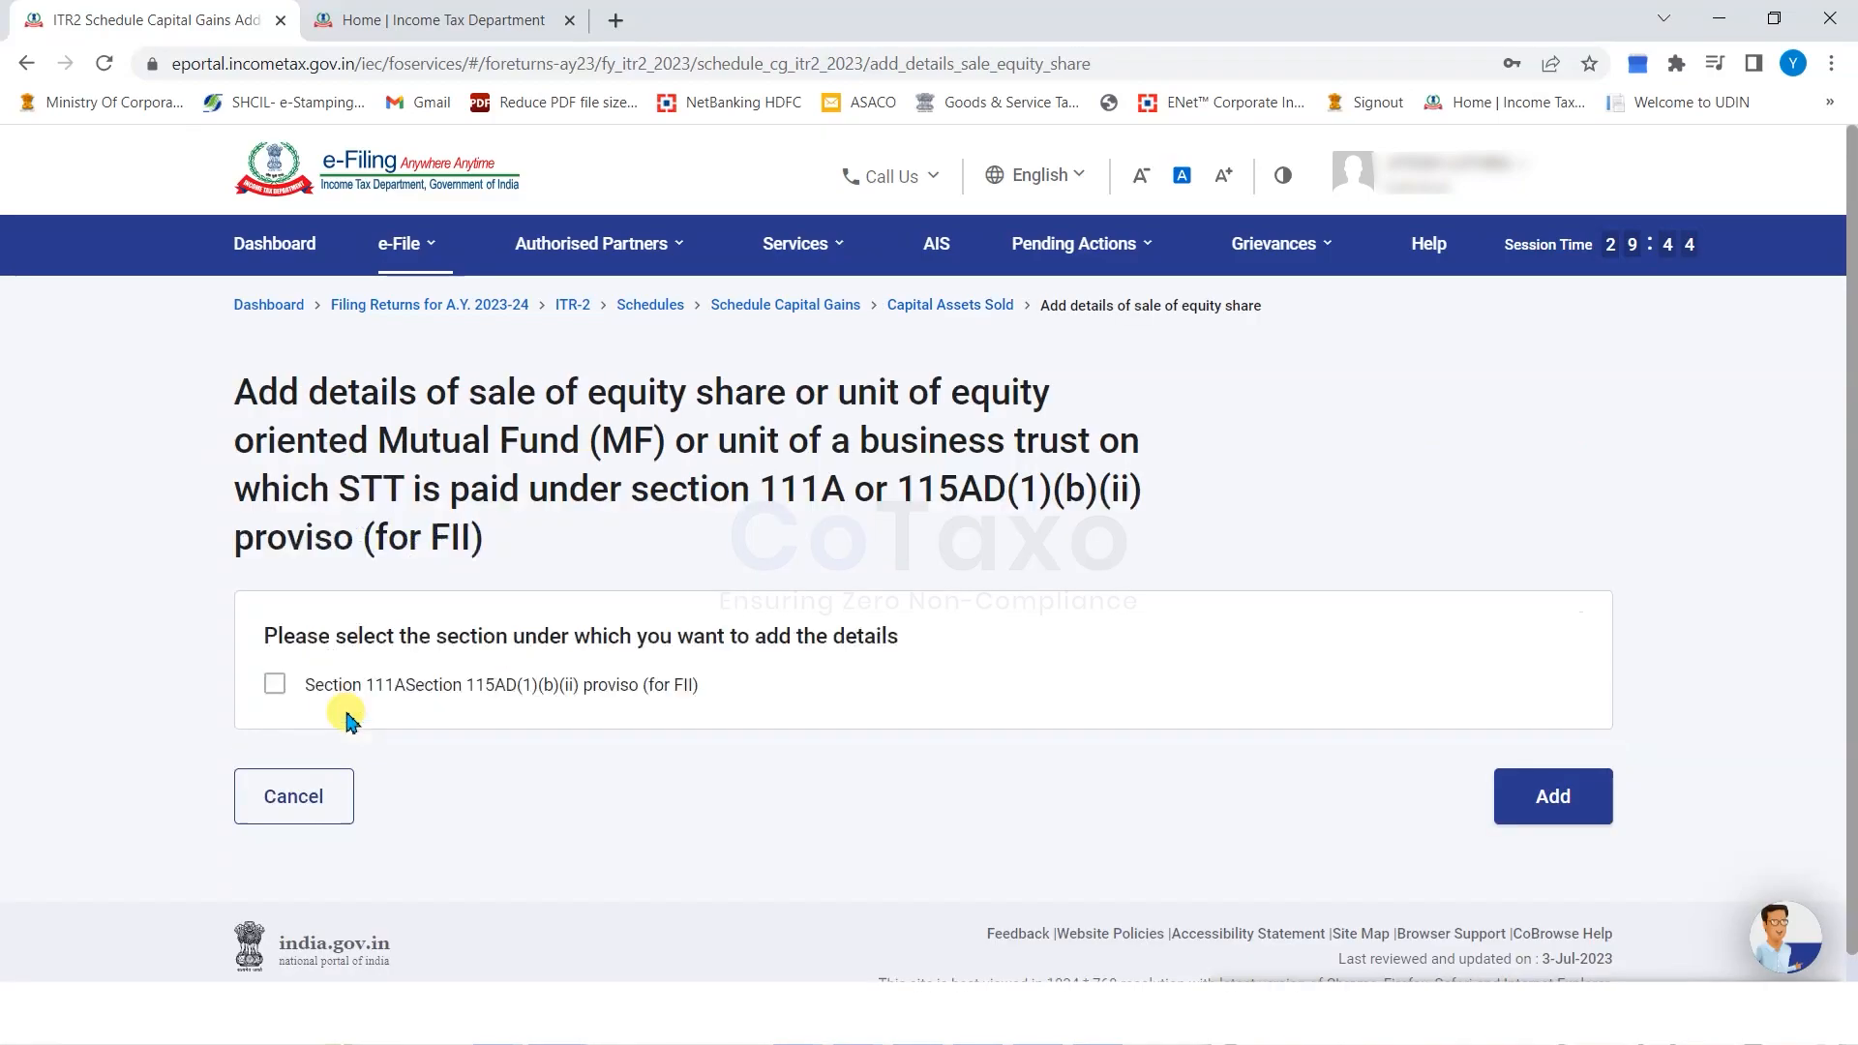
pyautogui.click(275, 683)
pyautogui.scroll(-3, 1273, 613)
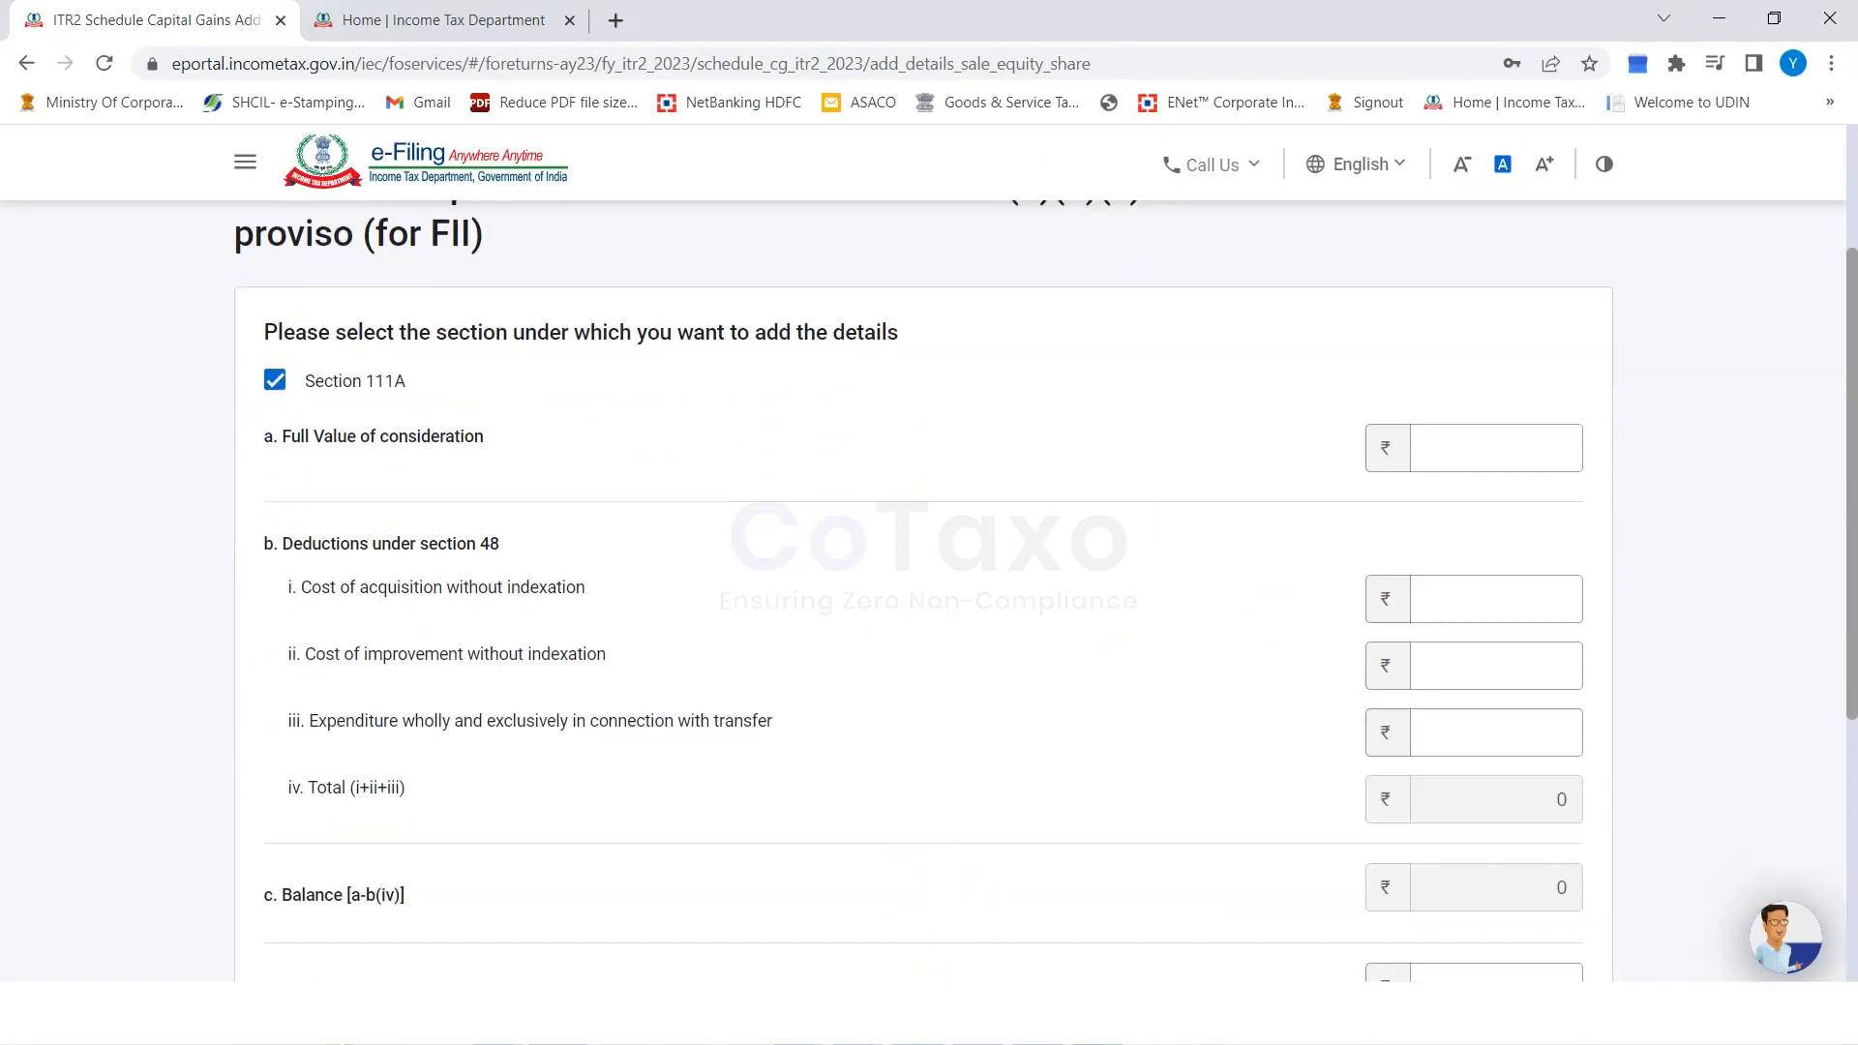
# In the Excel P&L workbook, select short-term sell values E66:E71 to total them.
pyautogui.click(914, 1014)
pyautogui.click(460, 728)
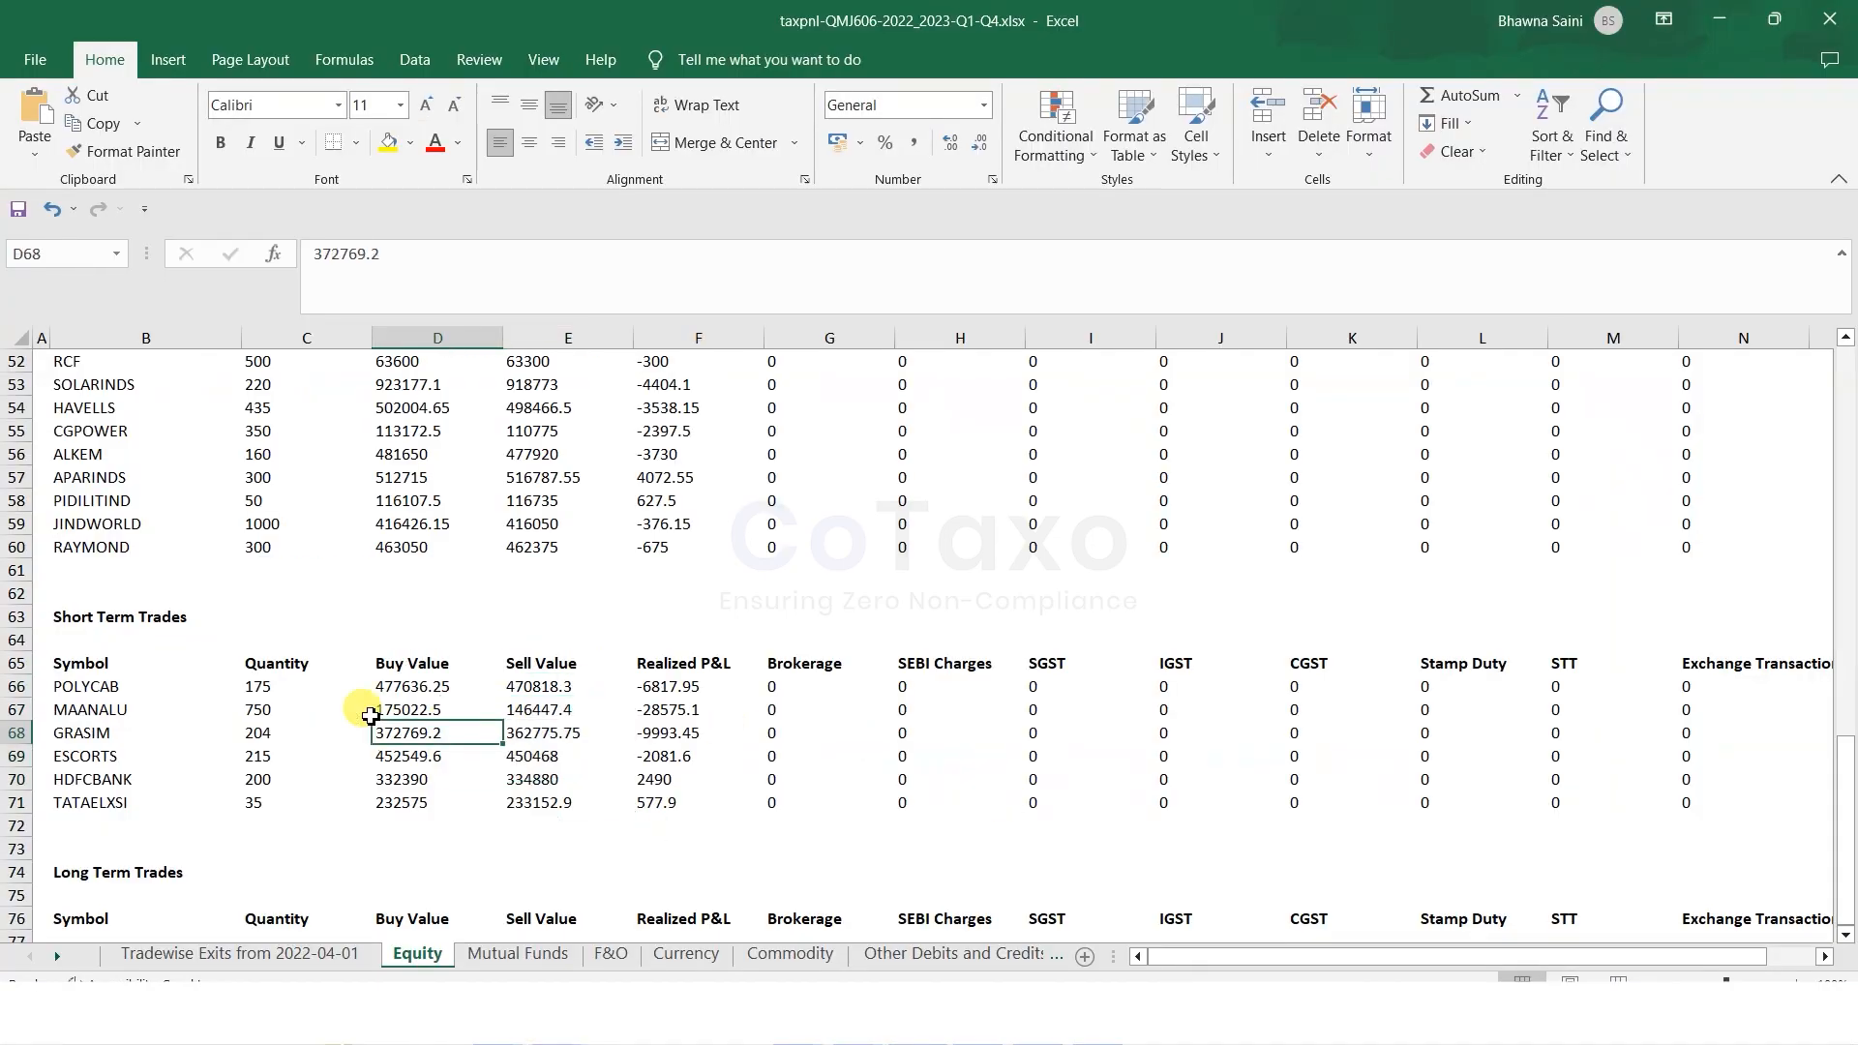
pyautogui.moveTo(545, 682); pyautogui.dragTo(550, 805)
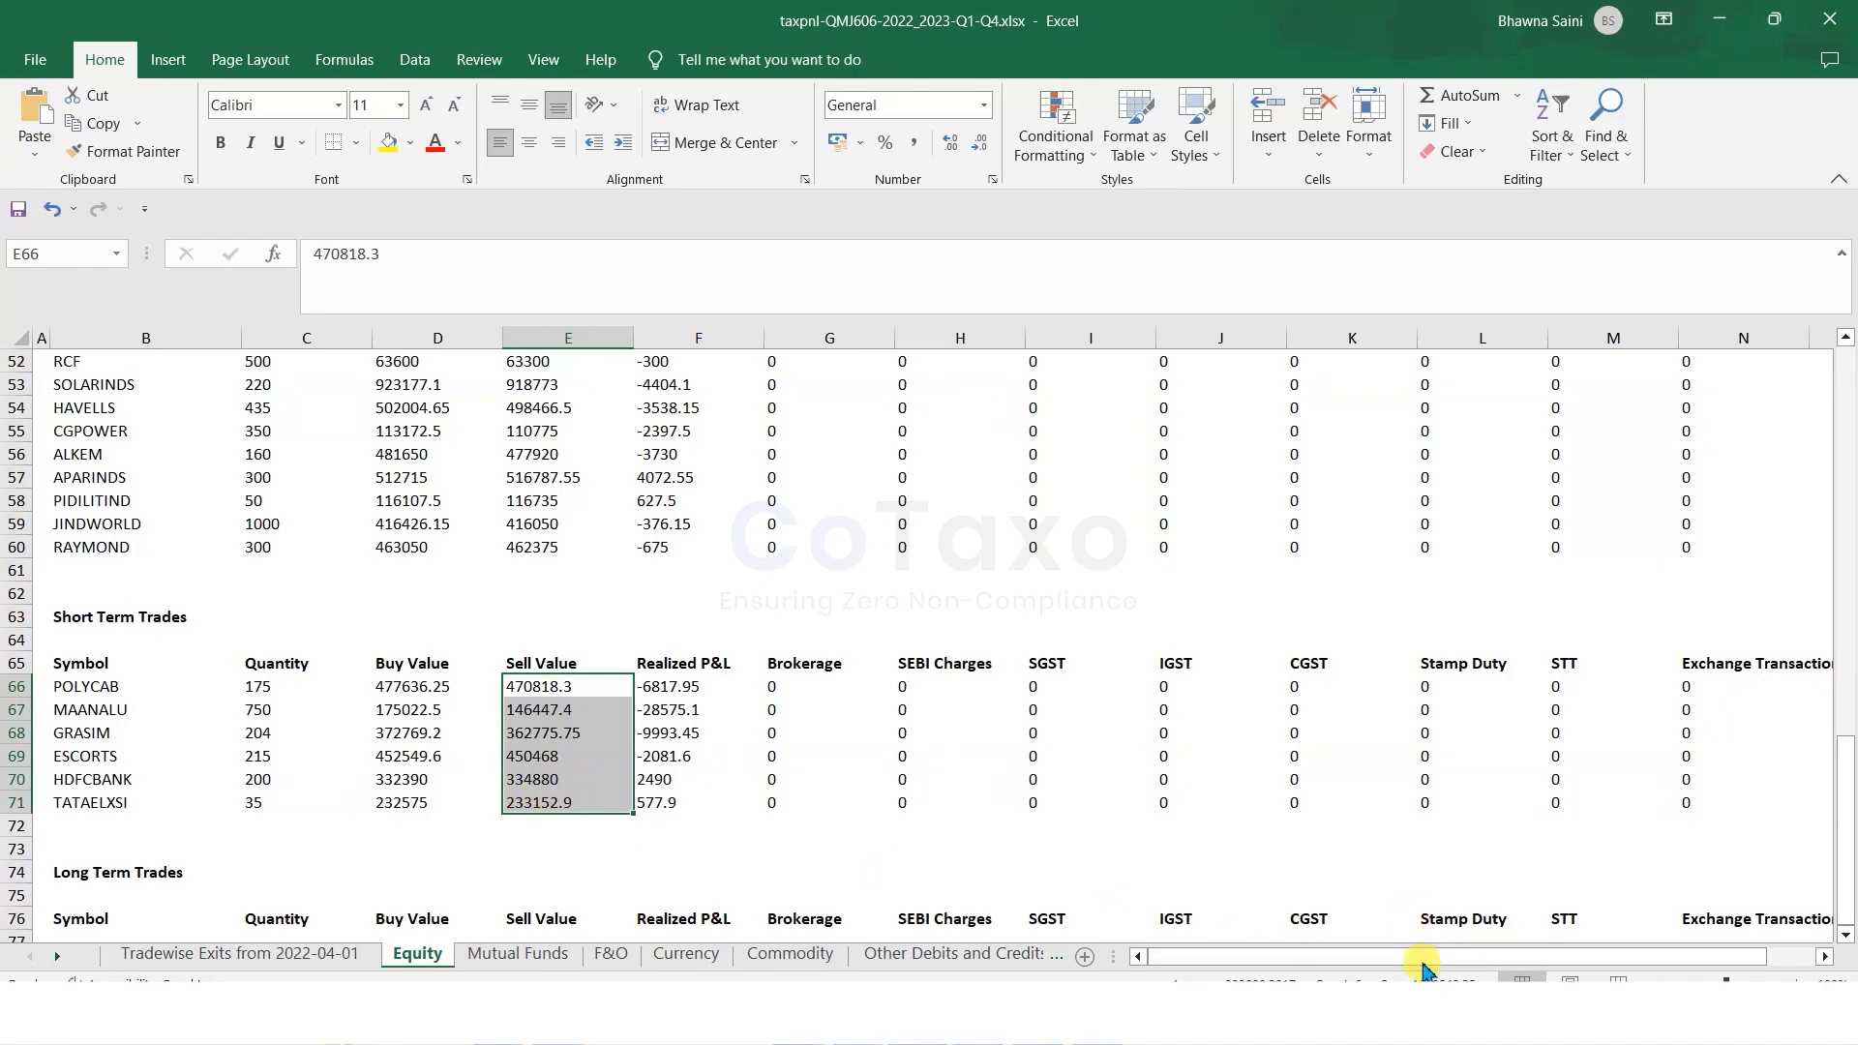
# Enter 19,98,542 as the Section 111A full value of consideration.
pyautogui.hotkey('alt', 'Tab')
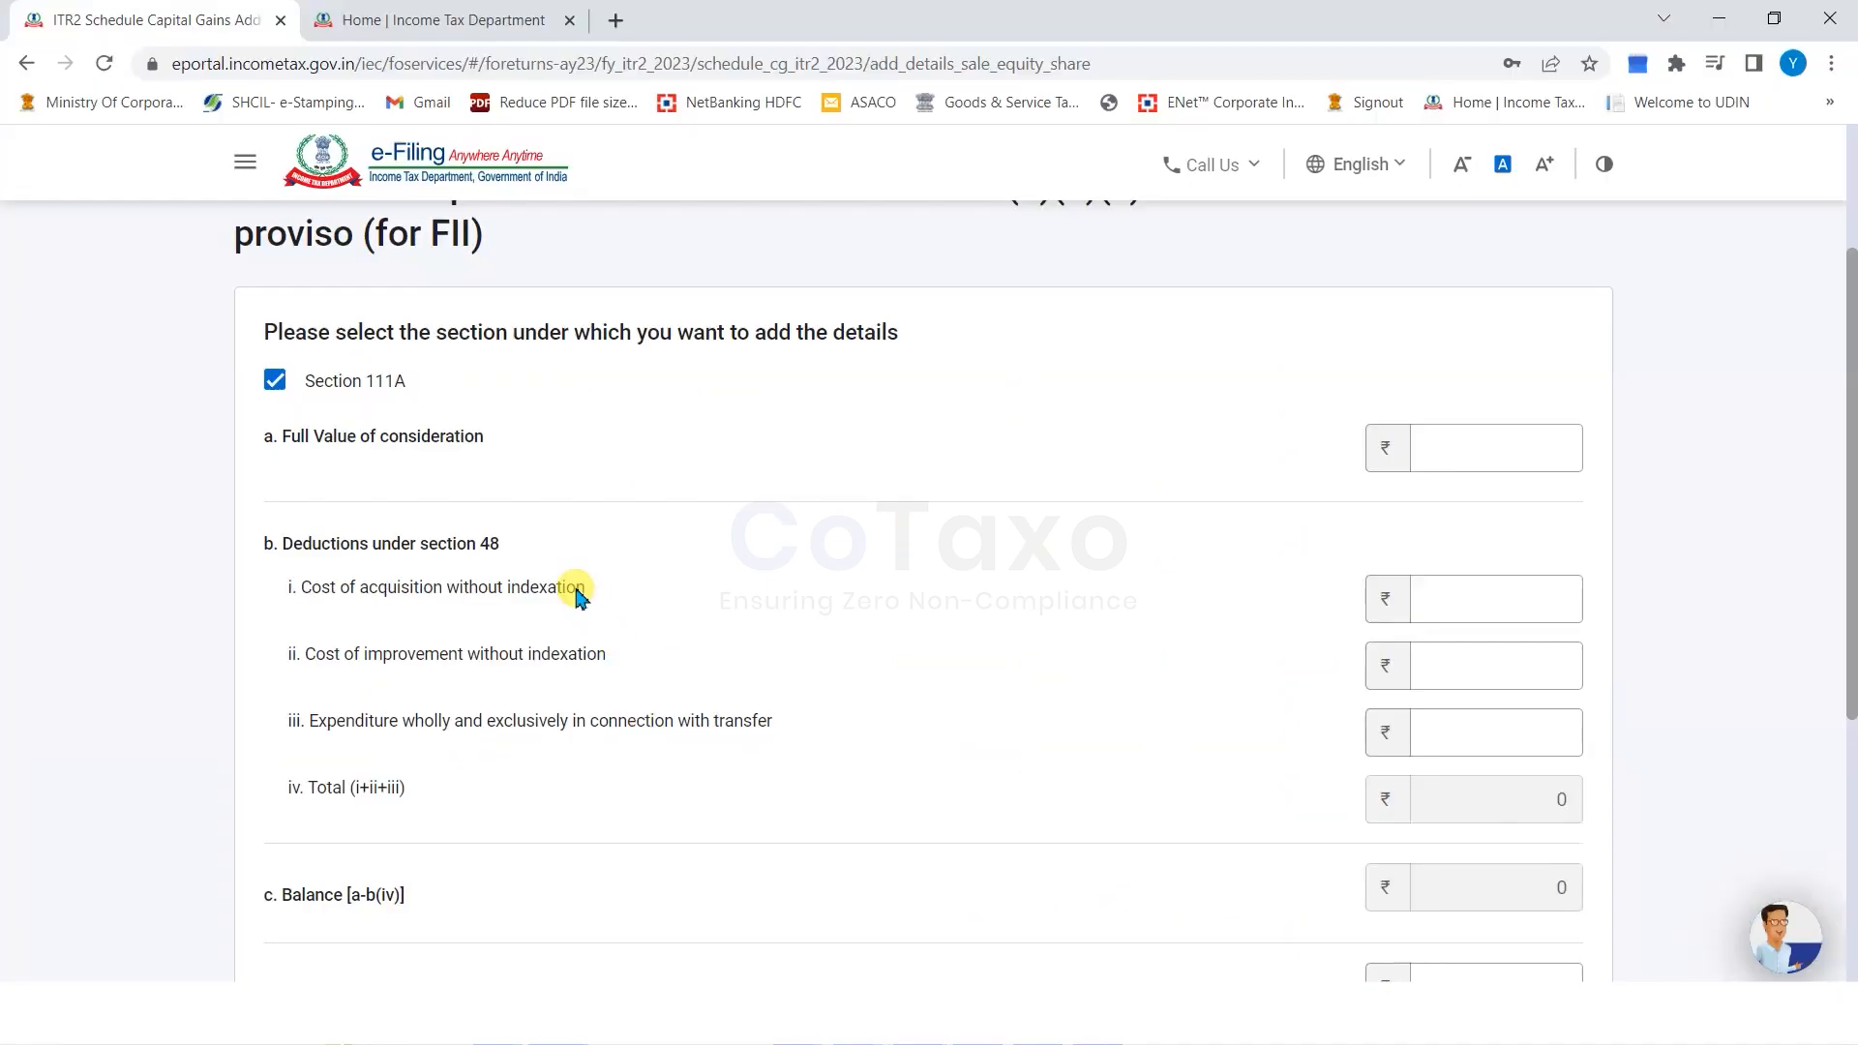
pyautogui.click(1491, 441)
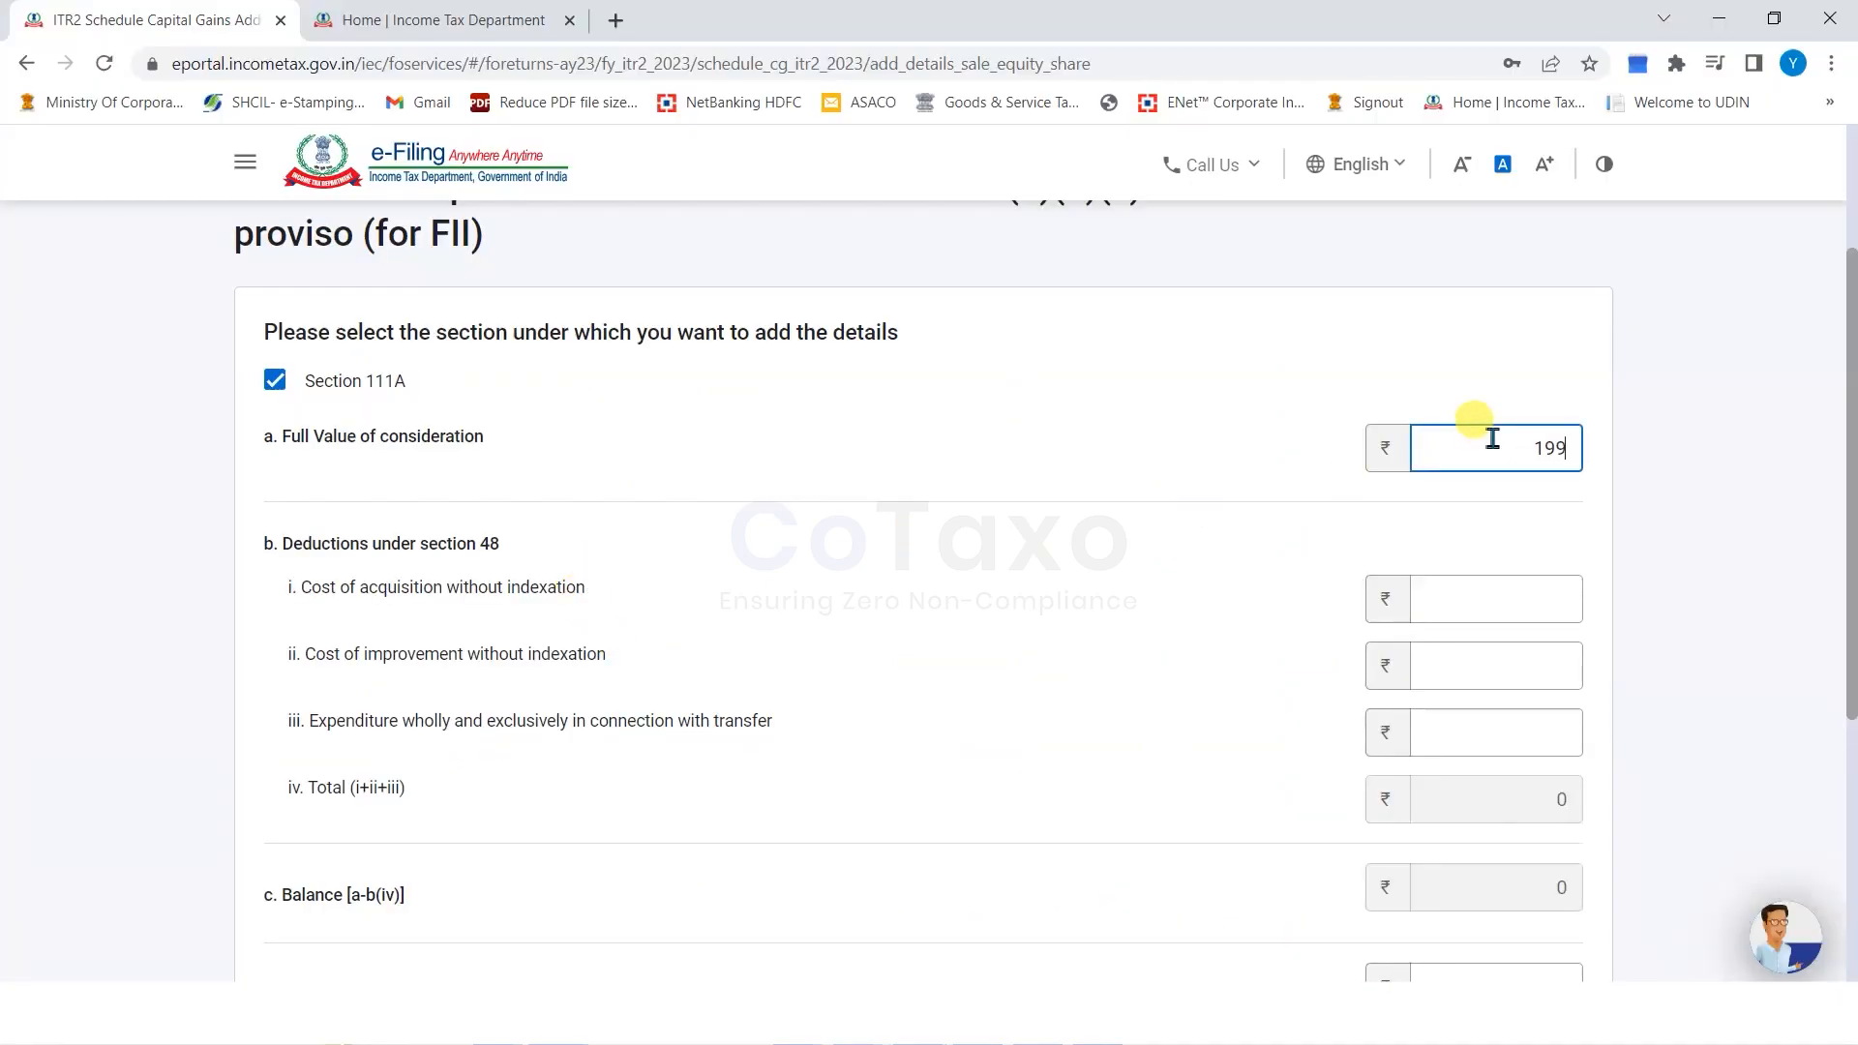
pyautogui.write('1998542')
pyautogui.moveTo(321, 588); pyautogui.dragTo(443, 592)
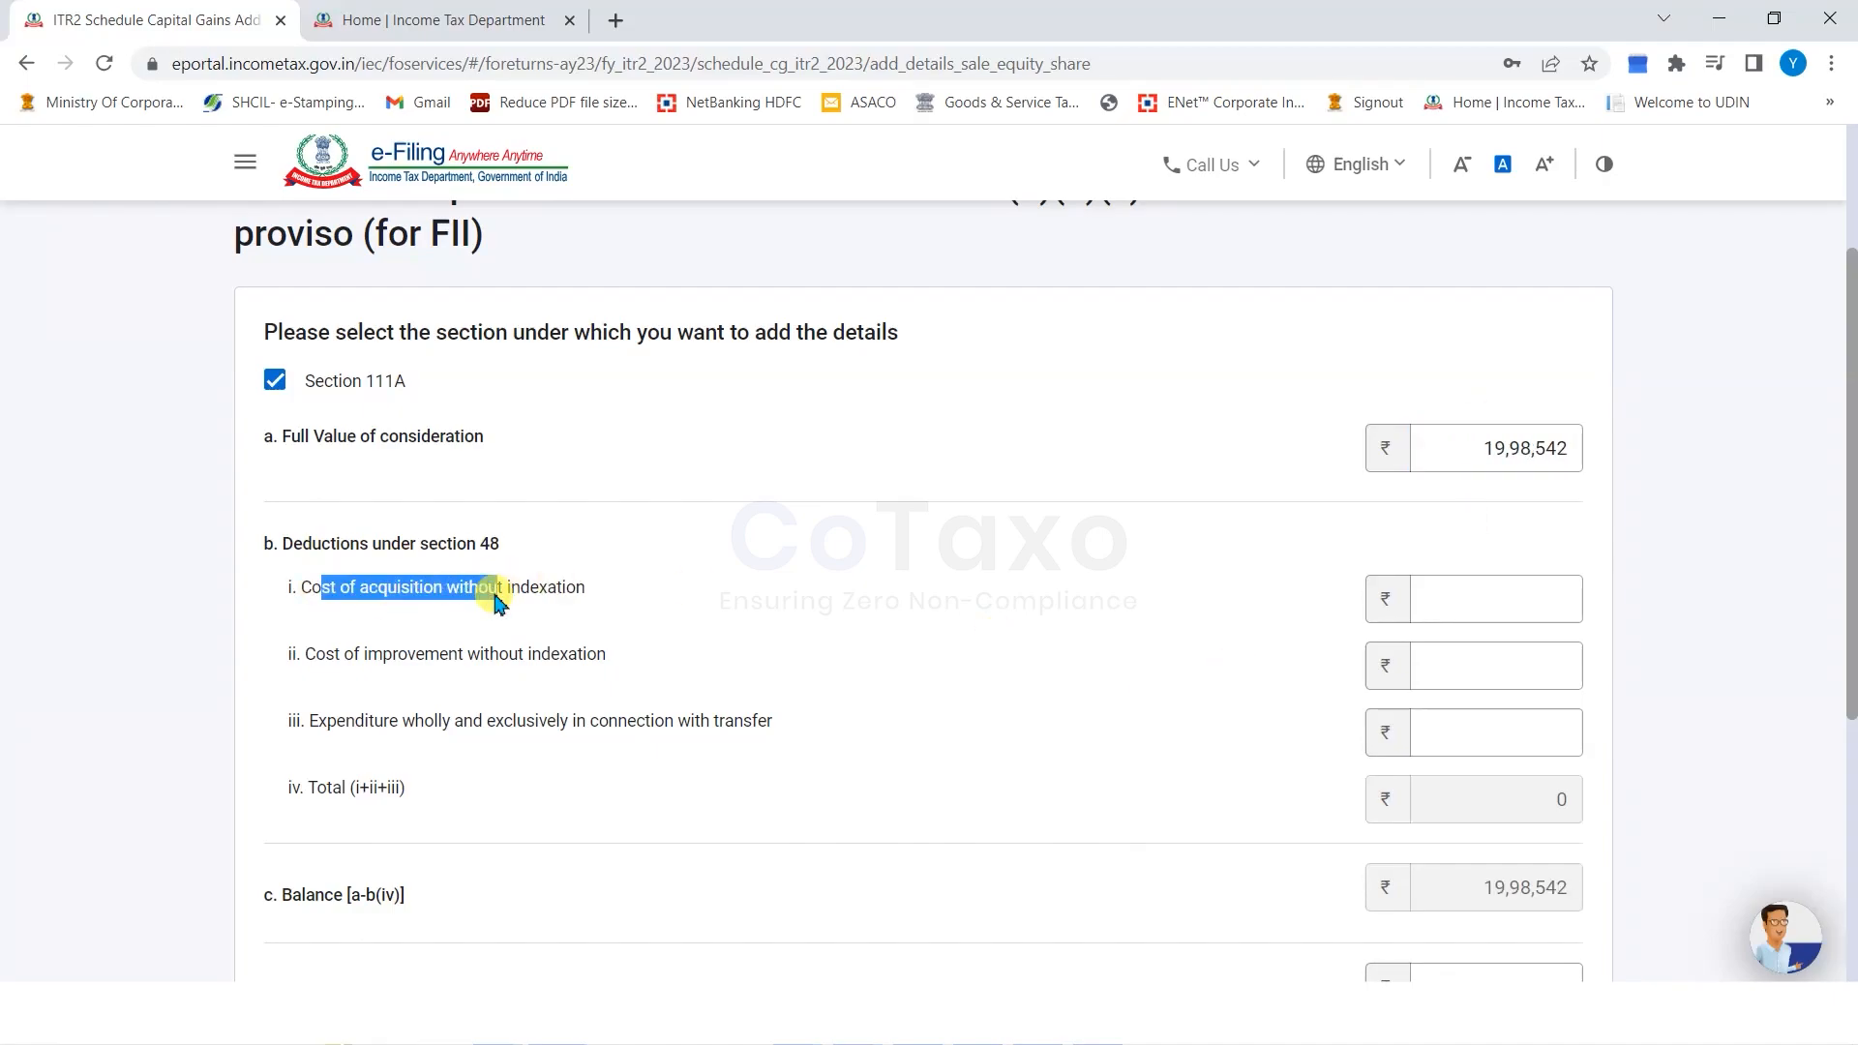
pyautogui.click(811, 706)
pyautogui.click(895, 975)
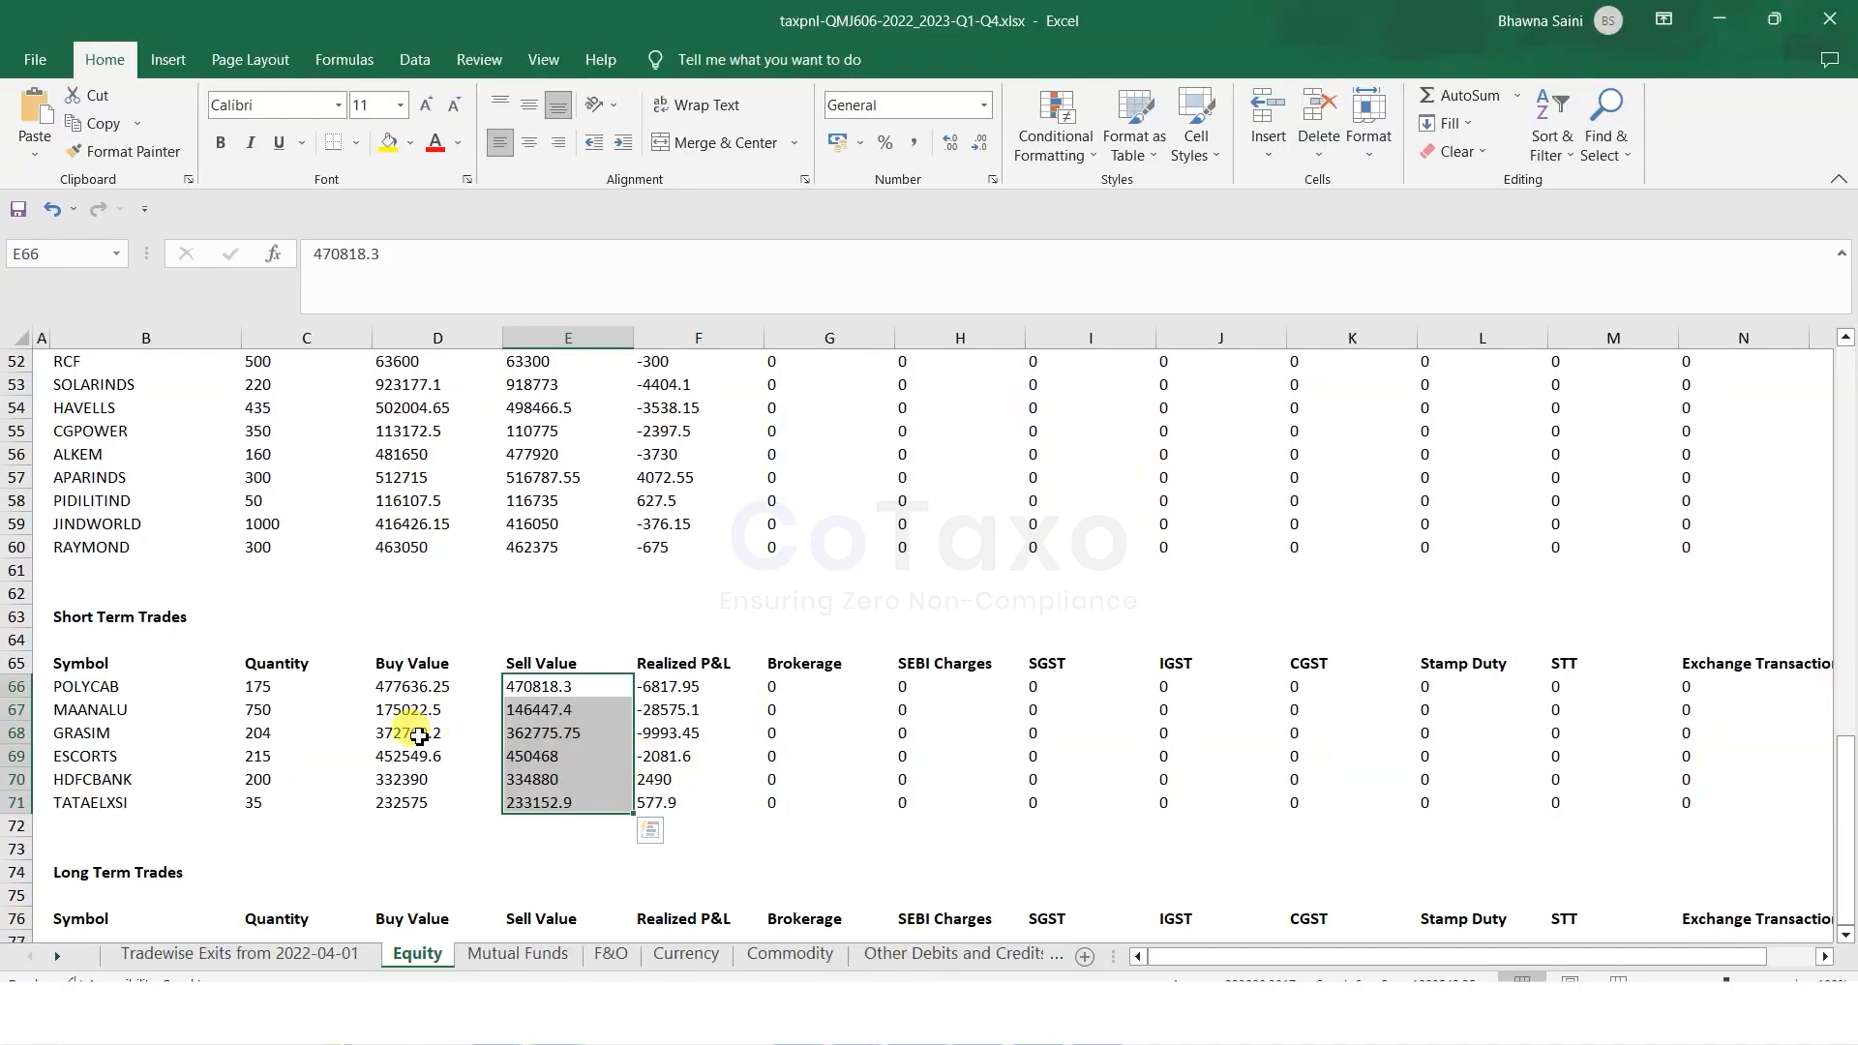
# Total the short-term buy values D66:D71 in Excel for the cost of acquisition.
pyautogui.moveTo(406, 686); pyautogui.dragTo(428, 806)
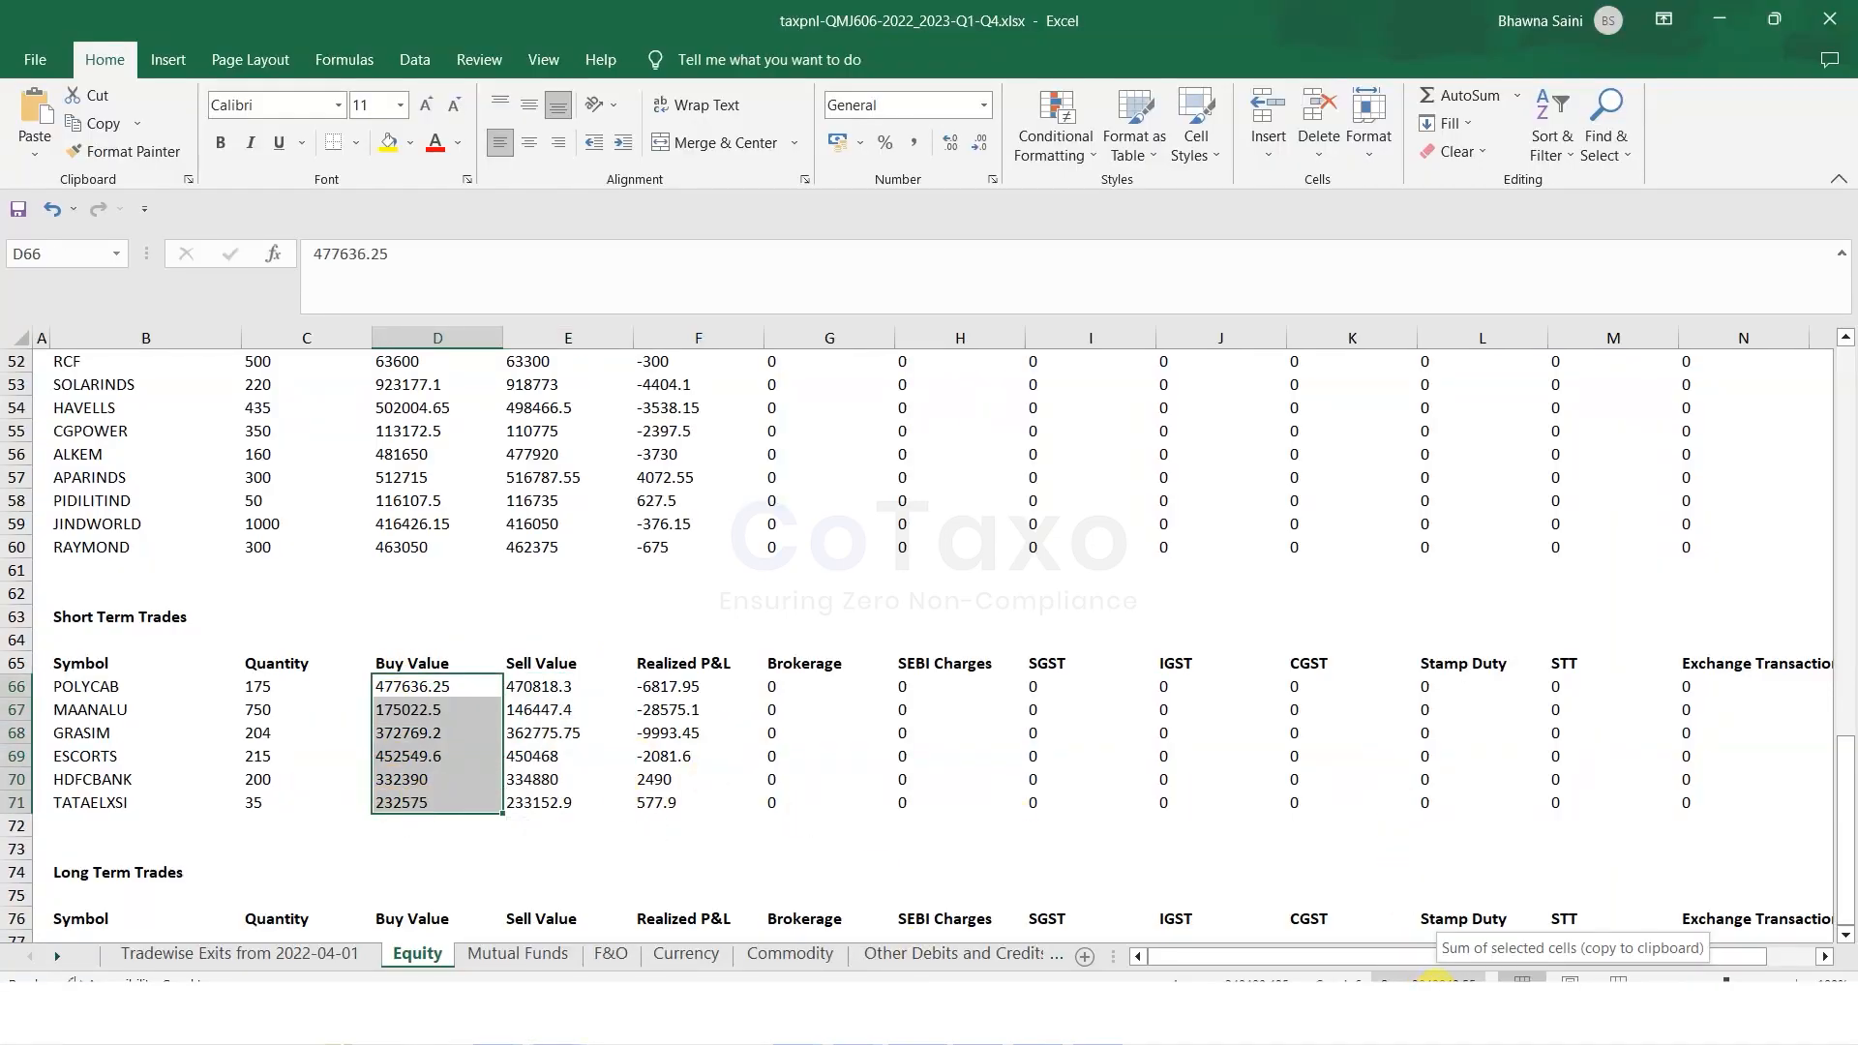
pyautogui.click(642, 1007)
pyautogui.click(1469, 600)
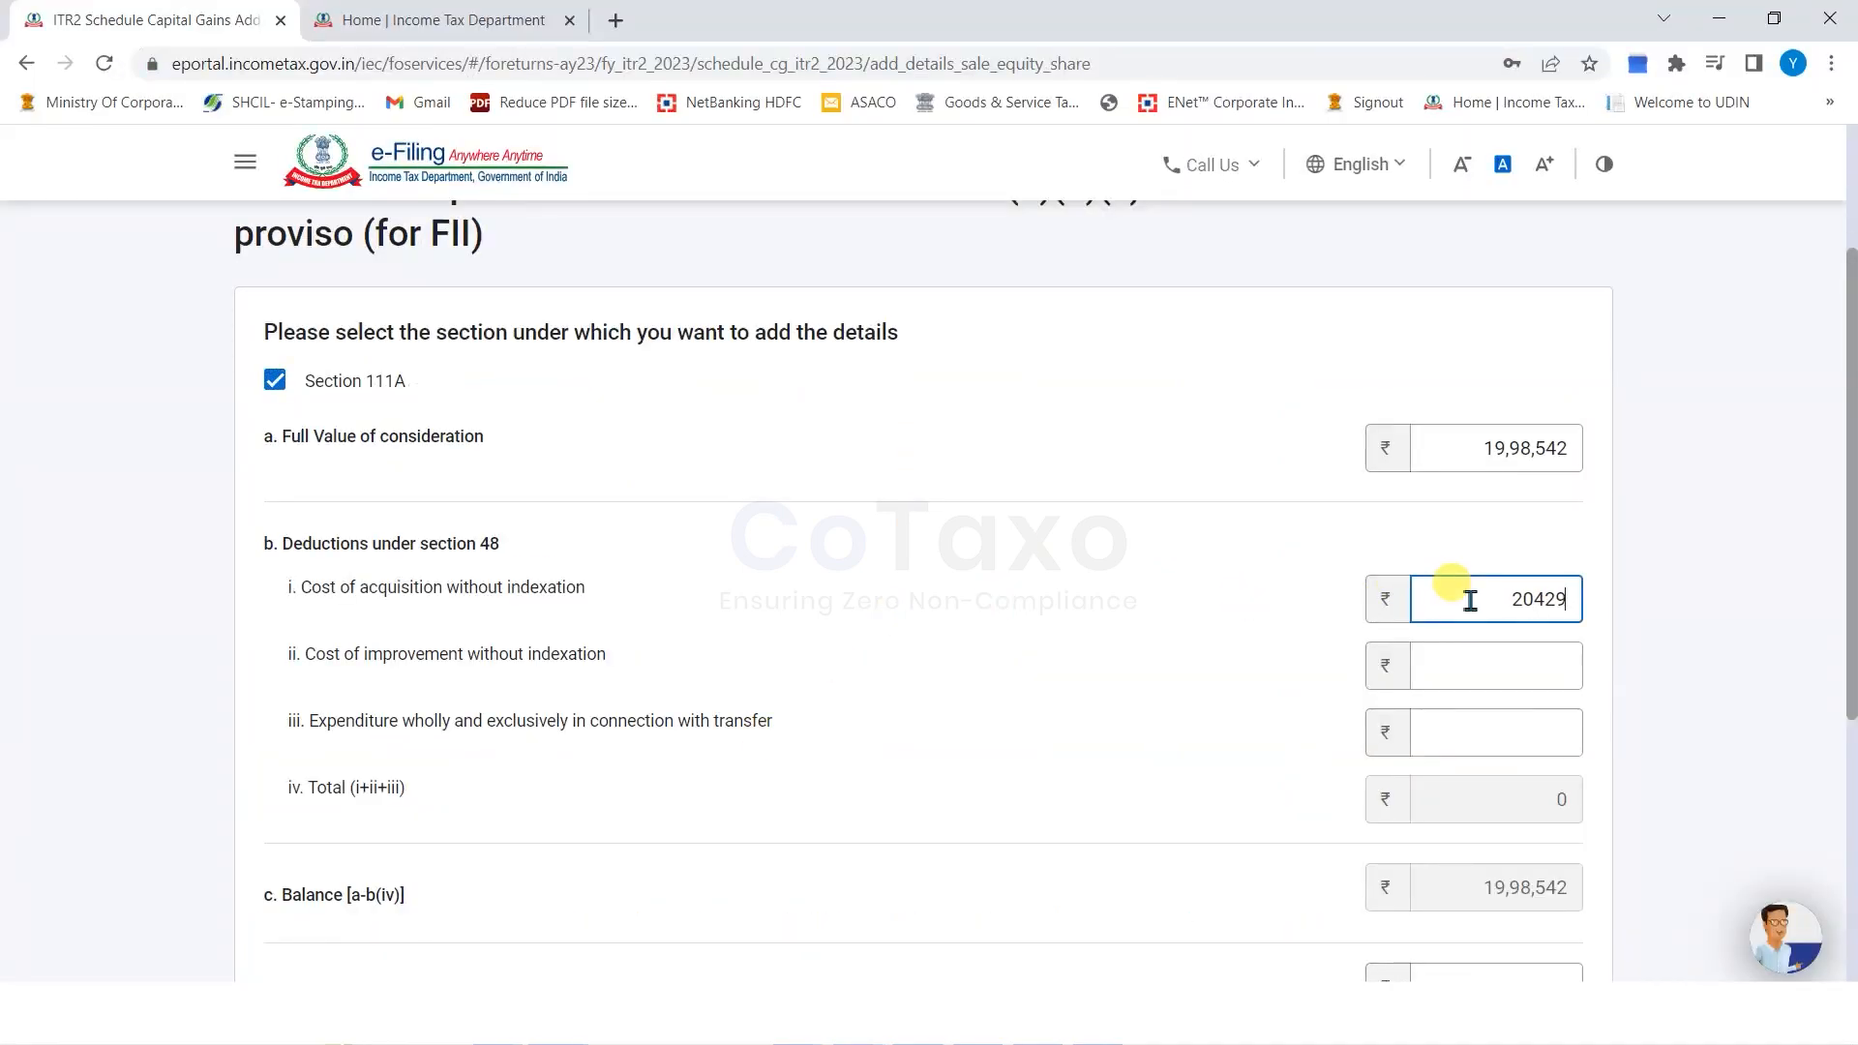
# With cost of acquisition 20,42,942, enter 0 improvement and transfer costs, yielding -44,400 short-term gain.
pyautogui.click(1483, 657)
pyautogui.write('0')
pyautogui.click(1510, 733)
pyautogui.write('0')
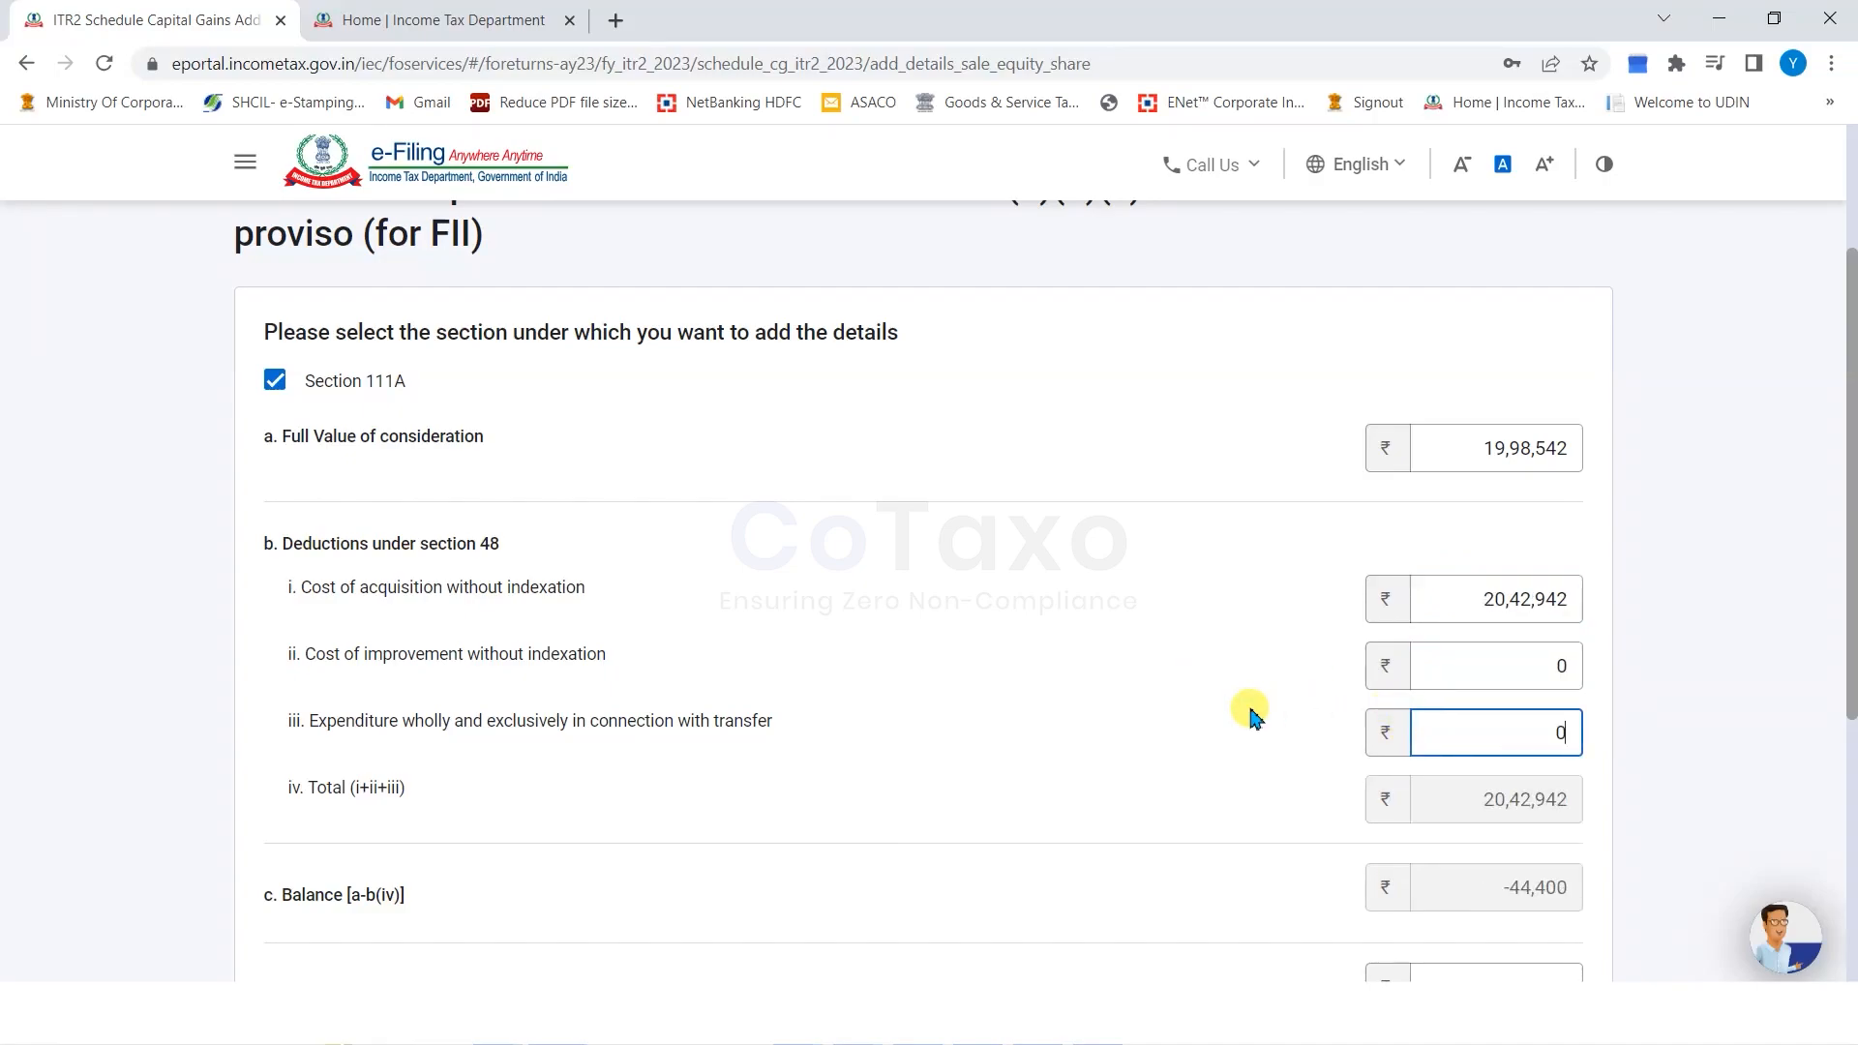
pyautogui.scroll(-3, 1251, 717)
pyautogui.moveTo(1489, 725); pyautogui.dragTo(1566, 725)
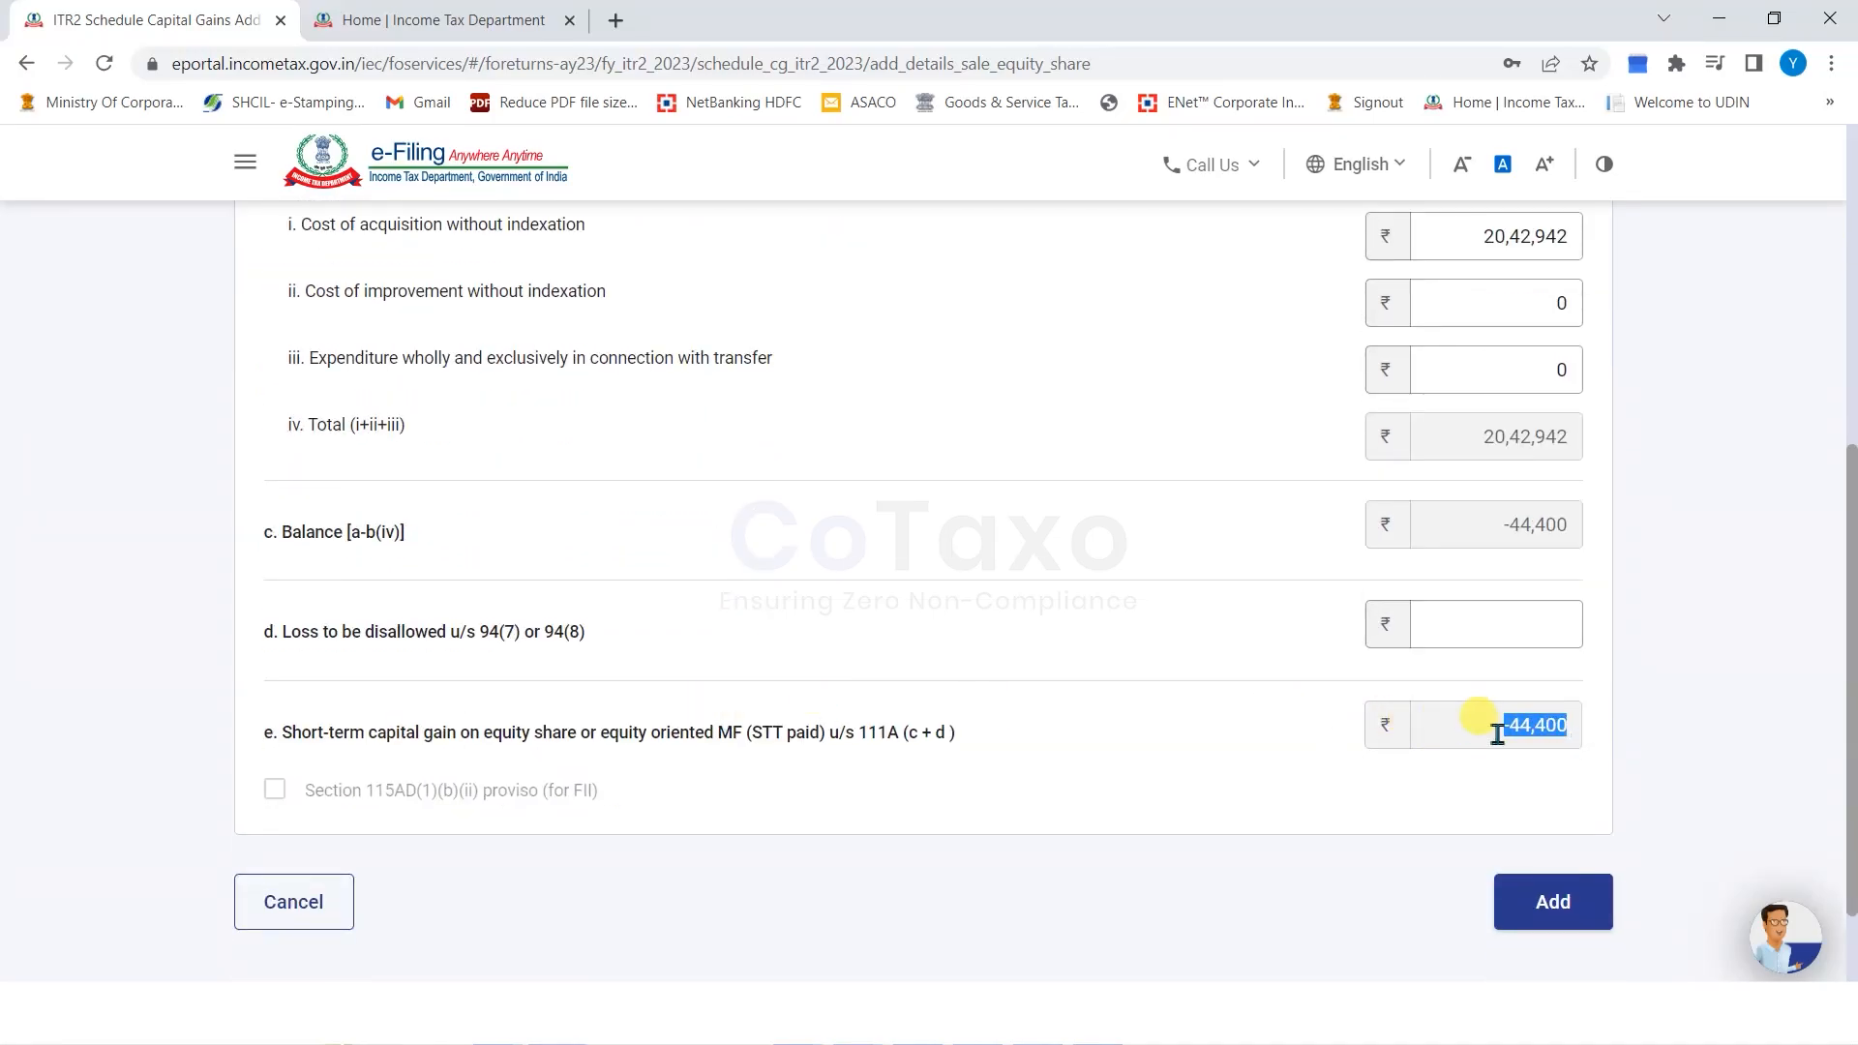
pyautogui.hotkey('alt', 'Tab')
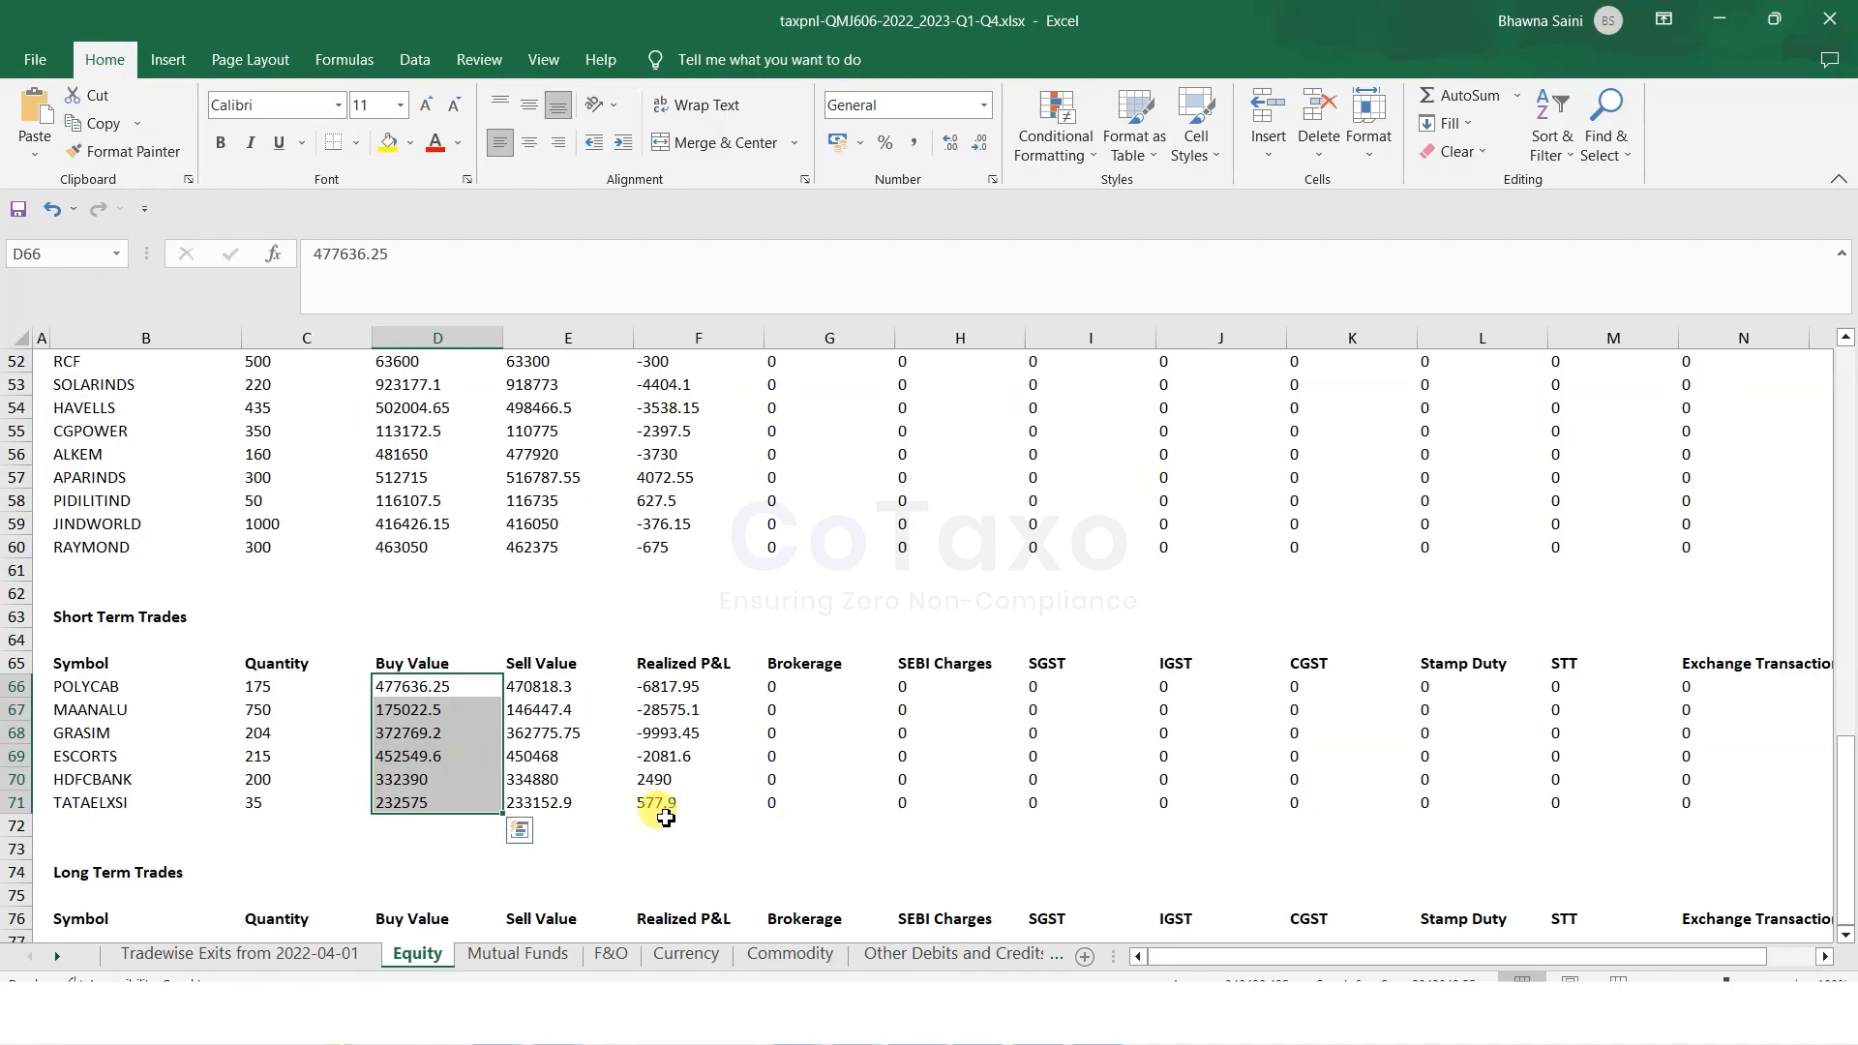
# In Excel's Equity sheet, check the Short Term profit of -44400.2 in cell C16.
pyautogui.scroll(9, 670, 811)
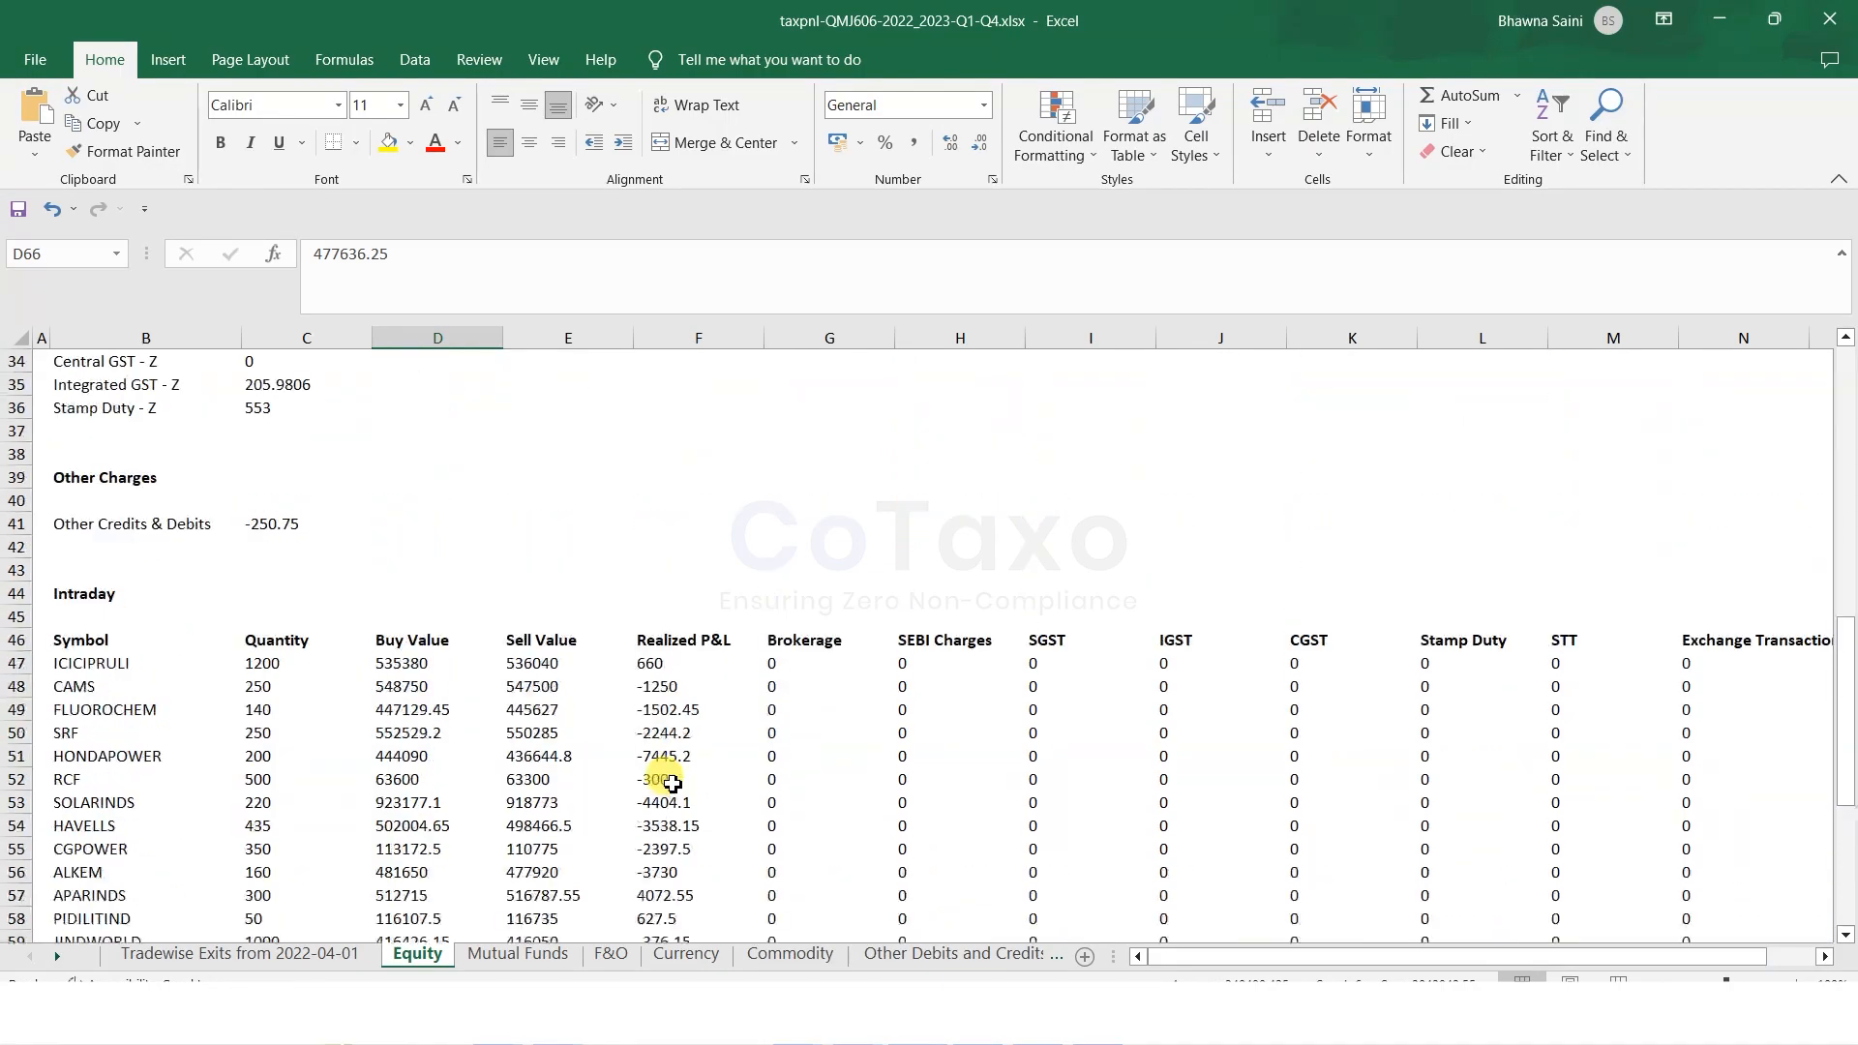
pyautogui.scroll(4, 672, 783)
pyautogui.click(236, 434)
pyautogui.click(255, 433)
pyautogui.scroll(1, 410, 656)
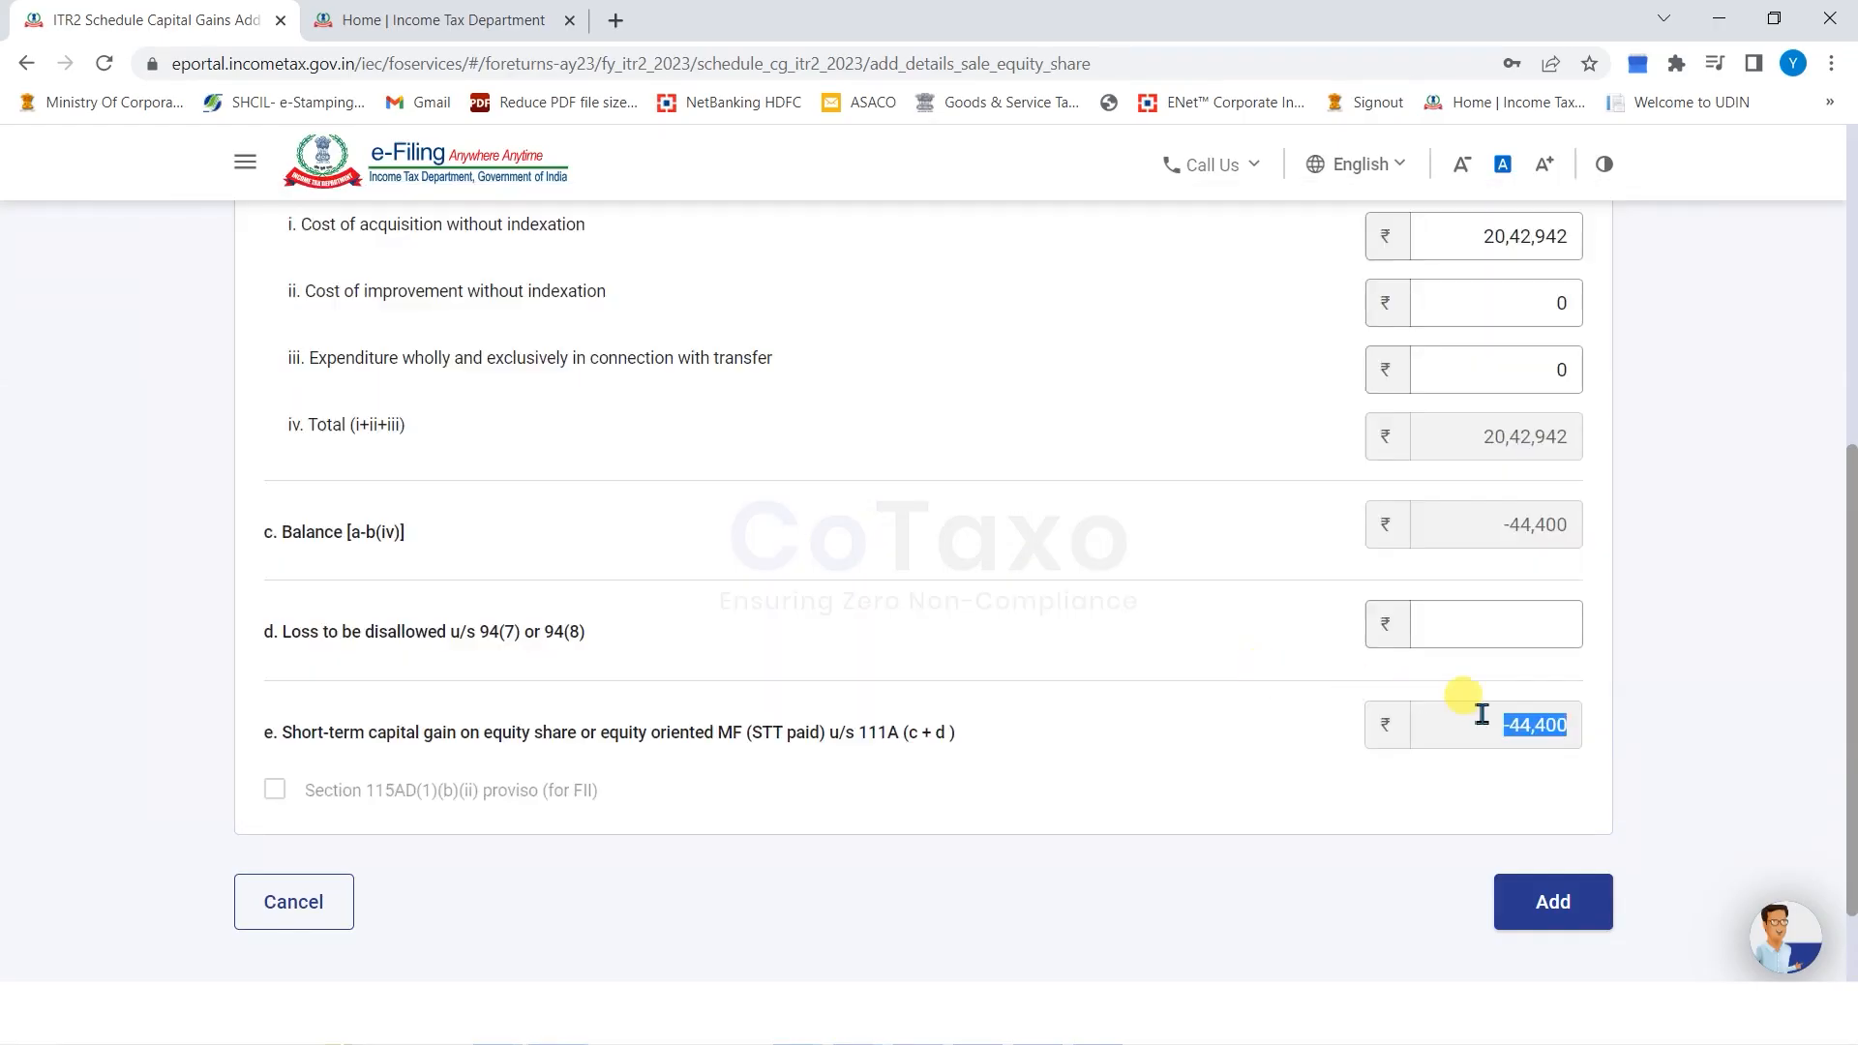
# Save the section 111A equity entry with STCG of -44,400 and begin a section 112A share entry.
pyautogui.click(943, 750)
pyautogui.click(1548, 900)
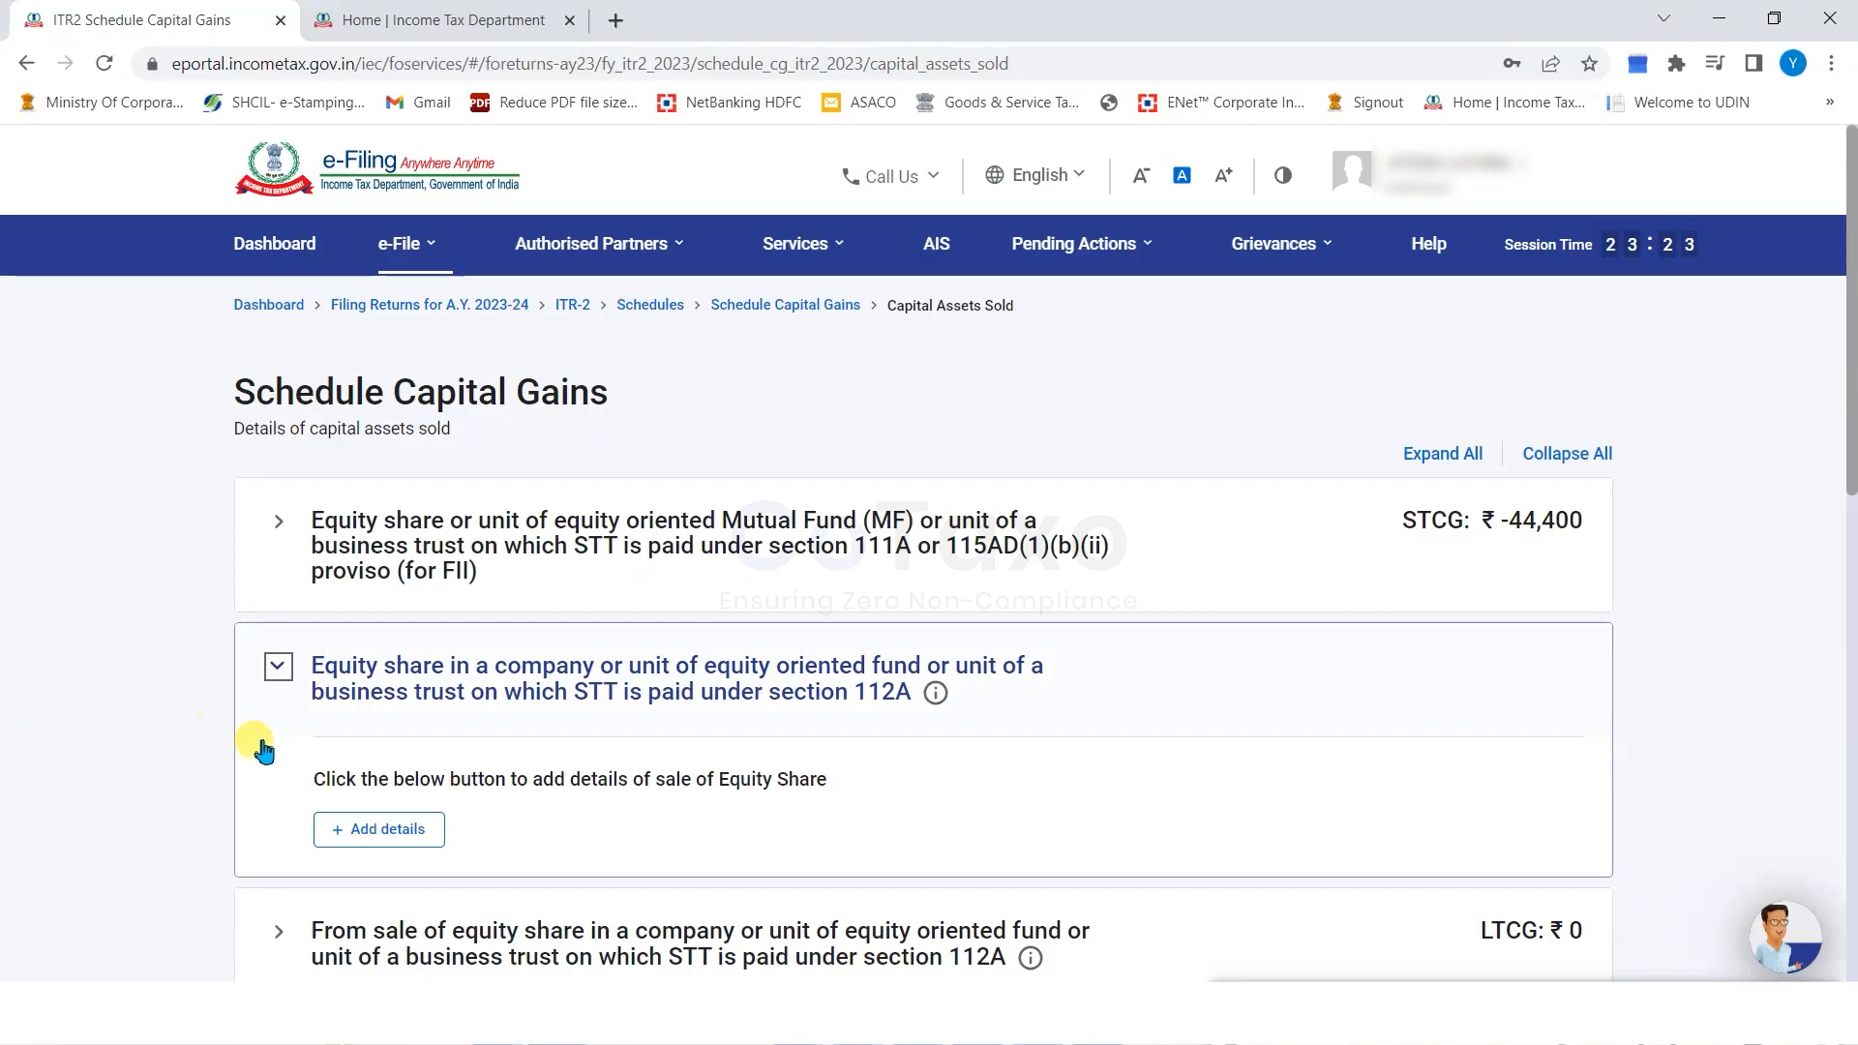
pyautogui.click(354, 832)
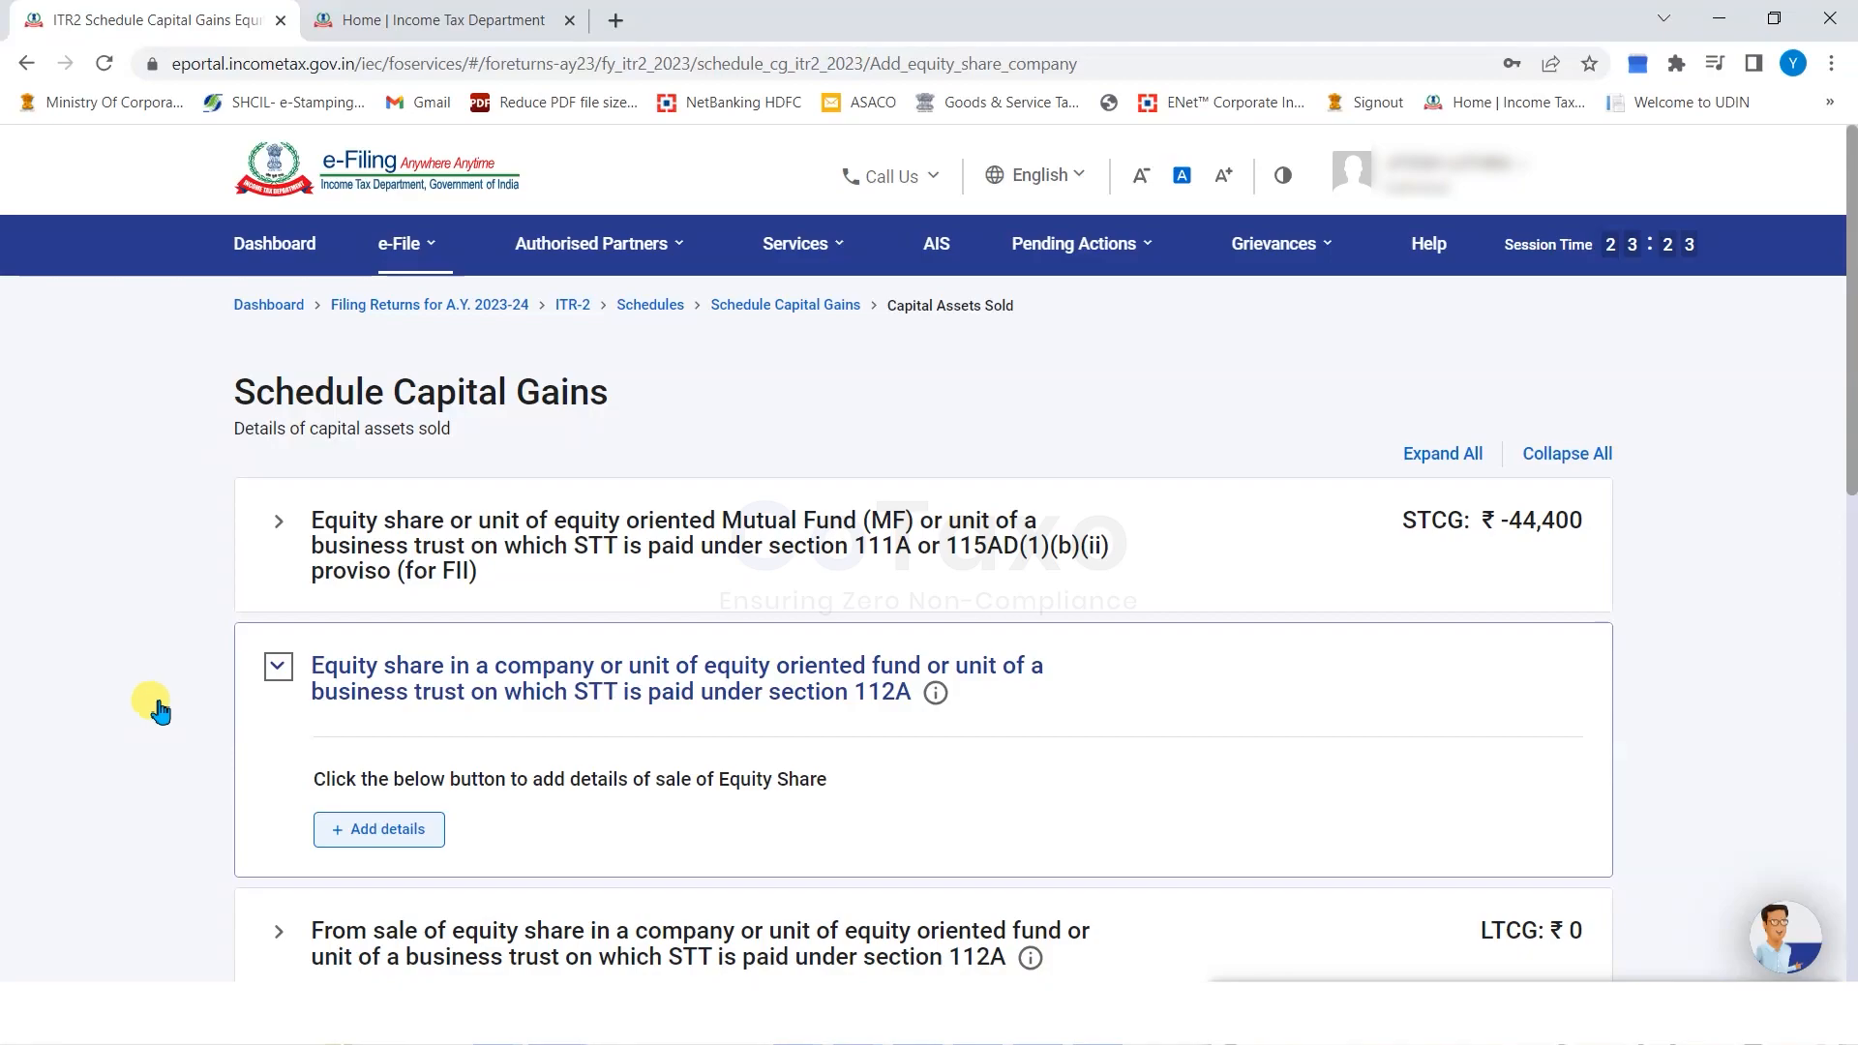
# Add a share acquired after 31st January 2018 with cost 4,000, expenditure 0 and sale value 10,000.
pyautogui.click(329, 620)
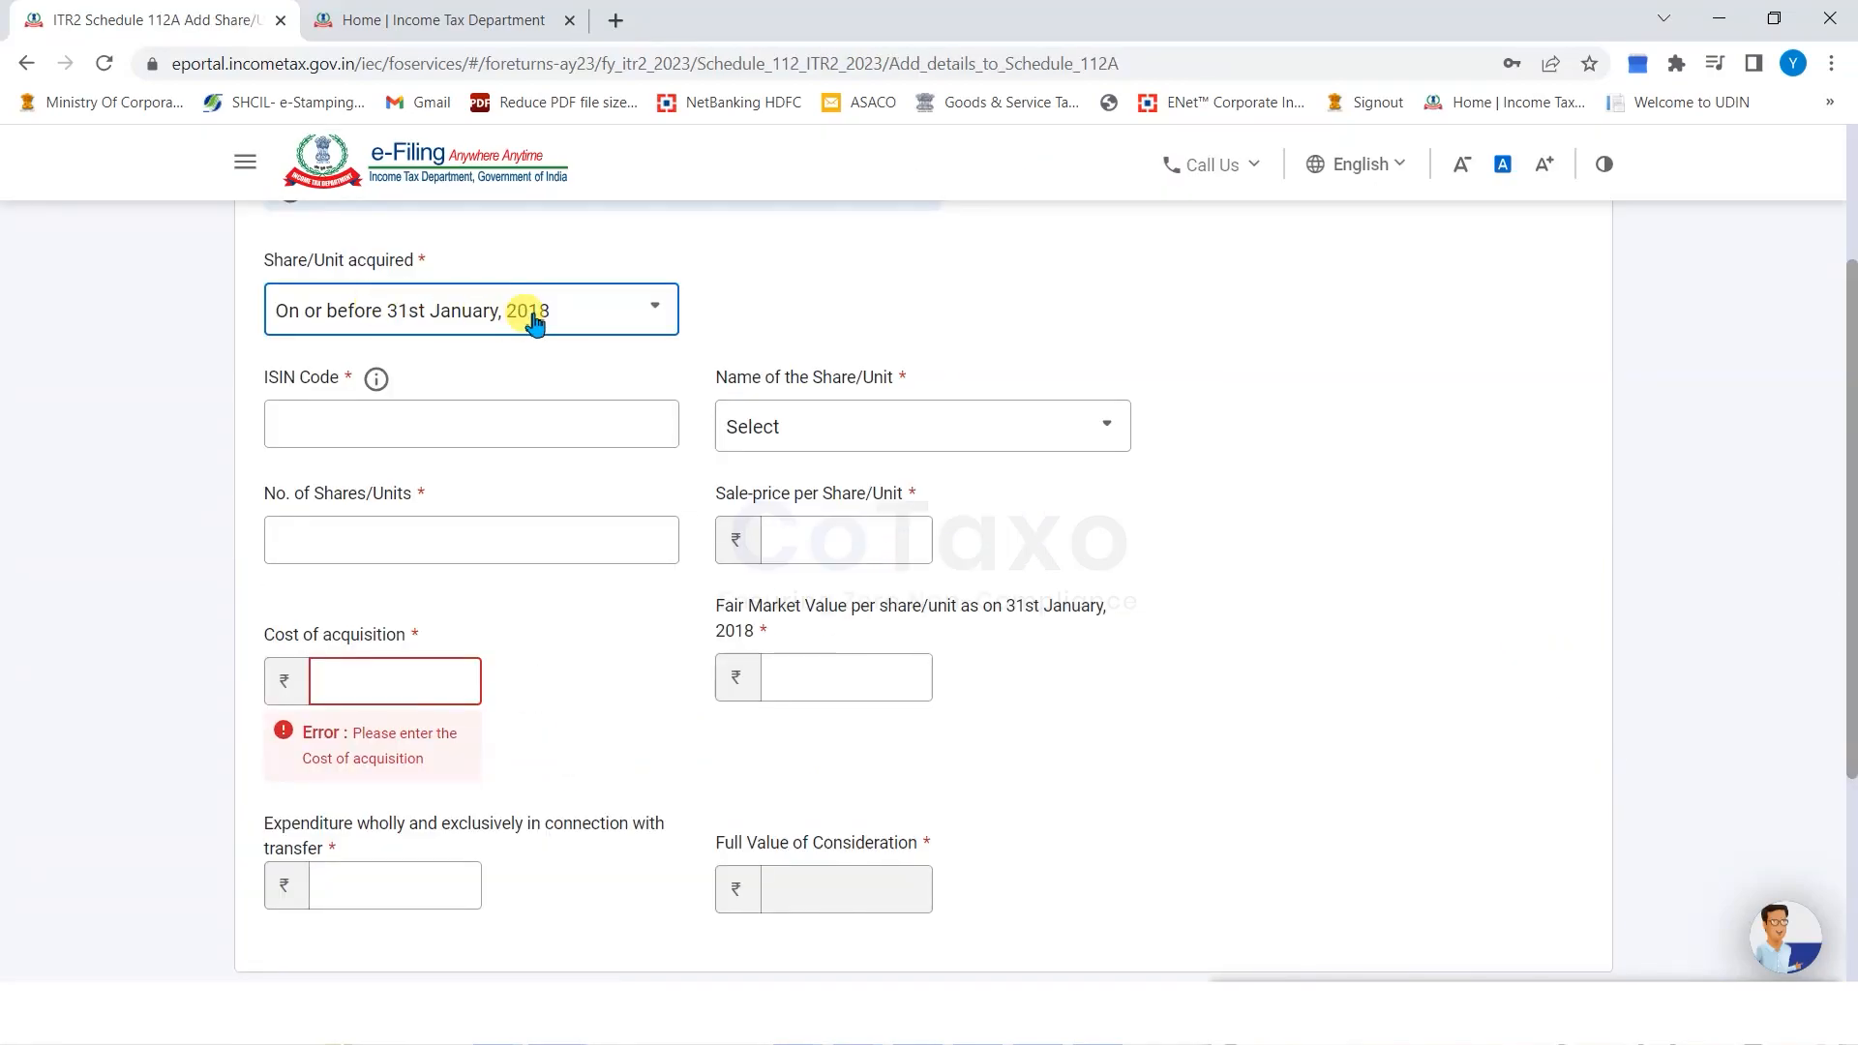
pyautogui.click(360, 421)
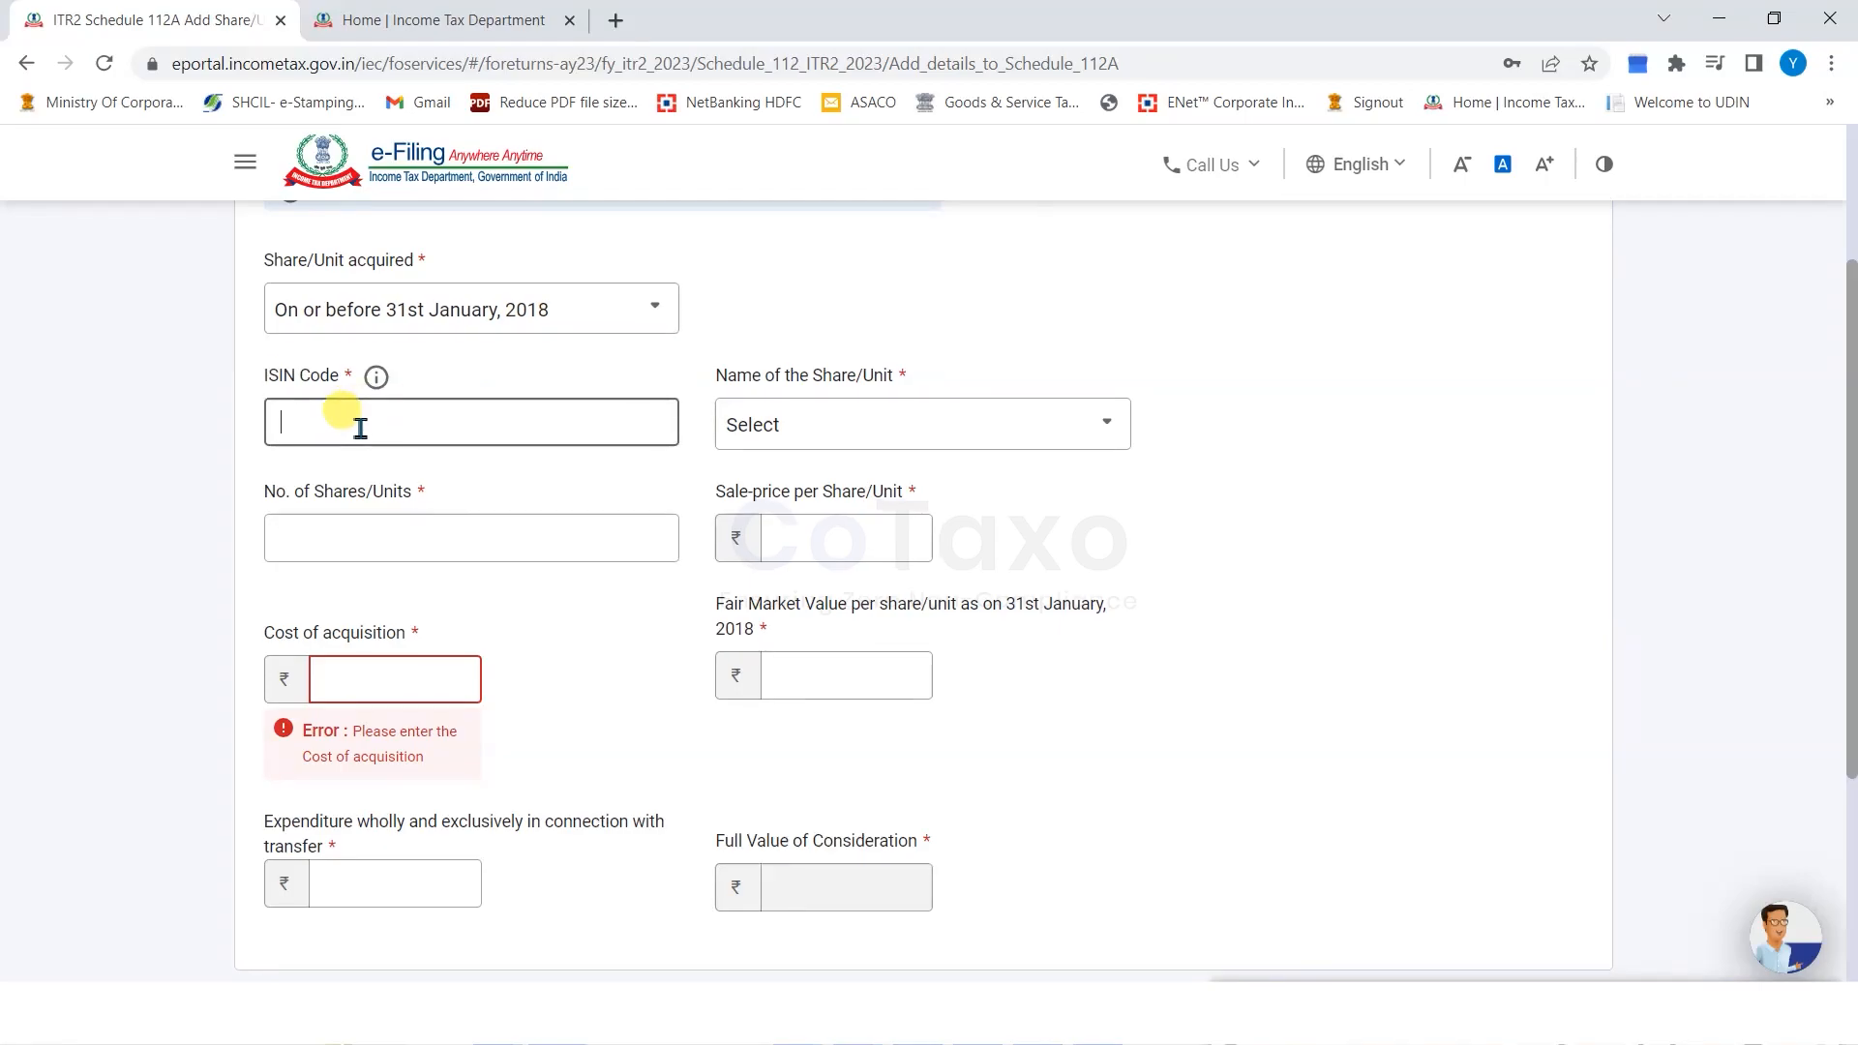
pyautogui.scroll(-1, 1153, 545)
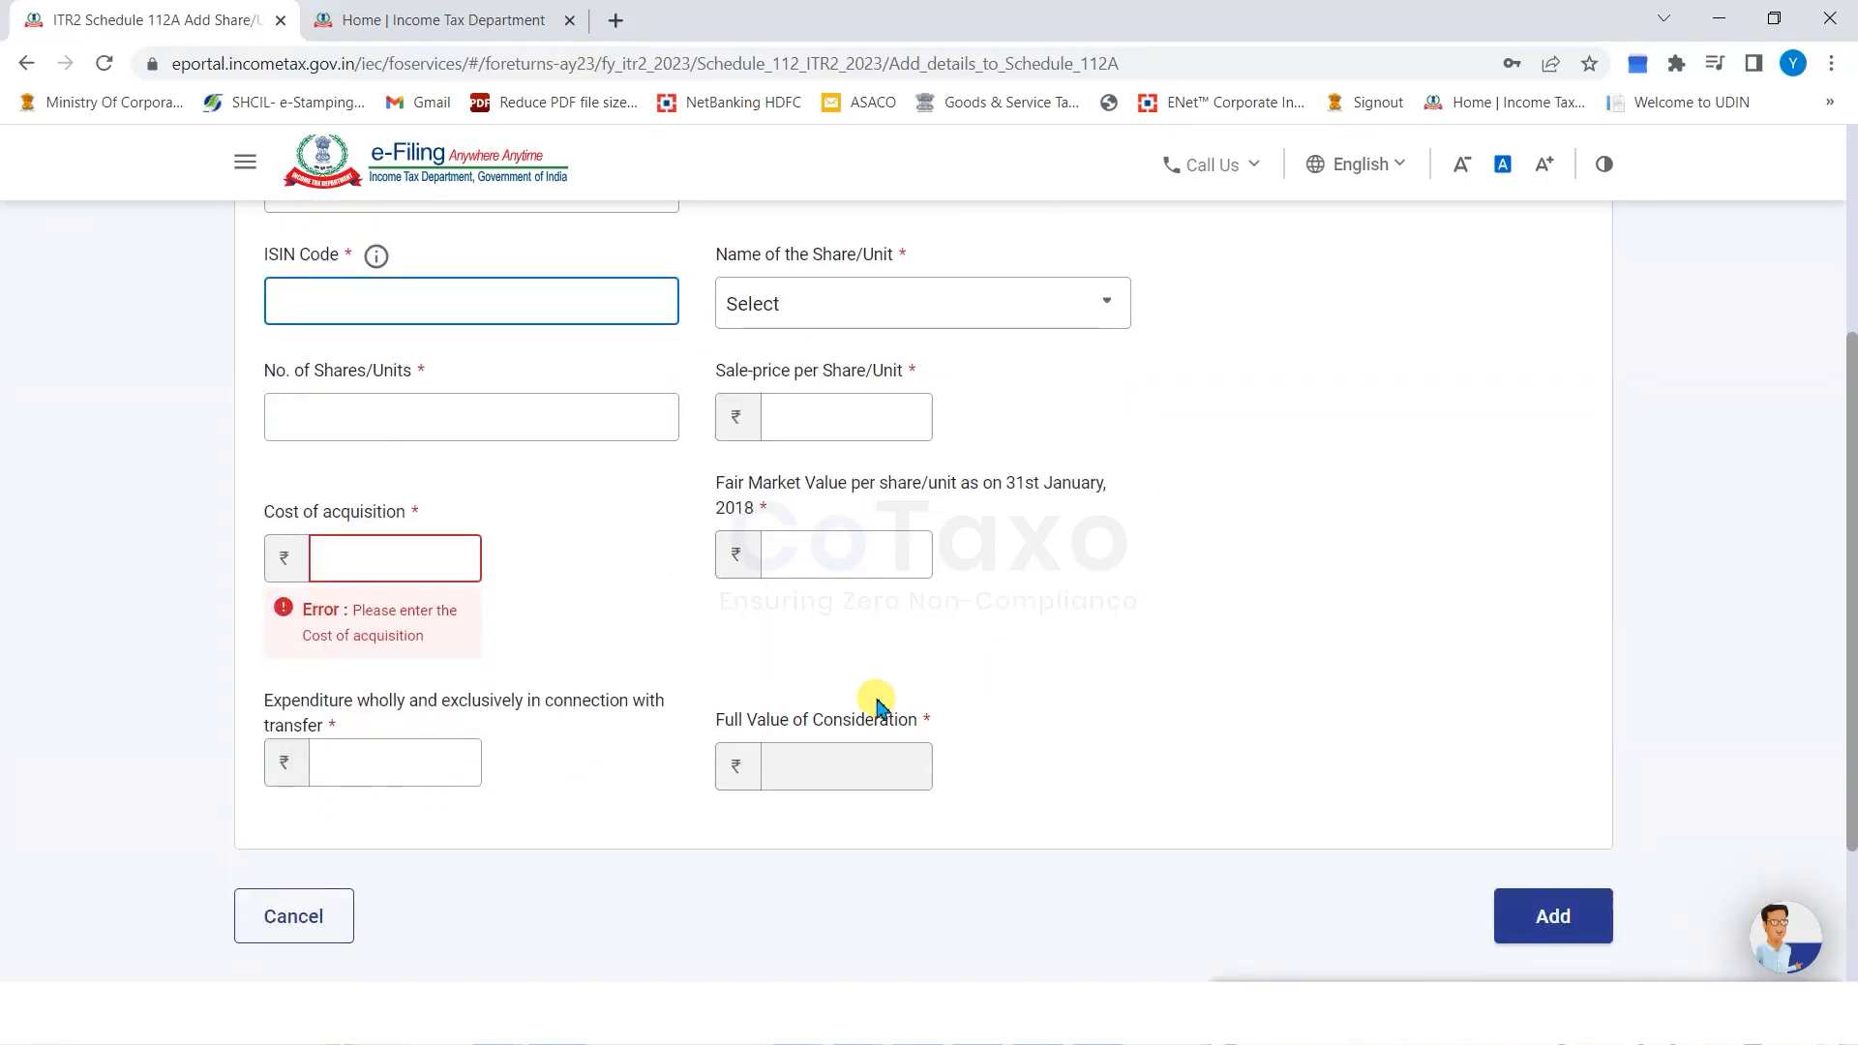
pyautogui.scroll(2, 691, 602)
pyautogui.click(441, 436)
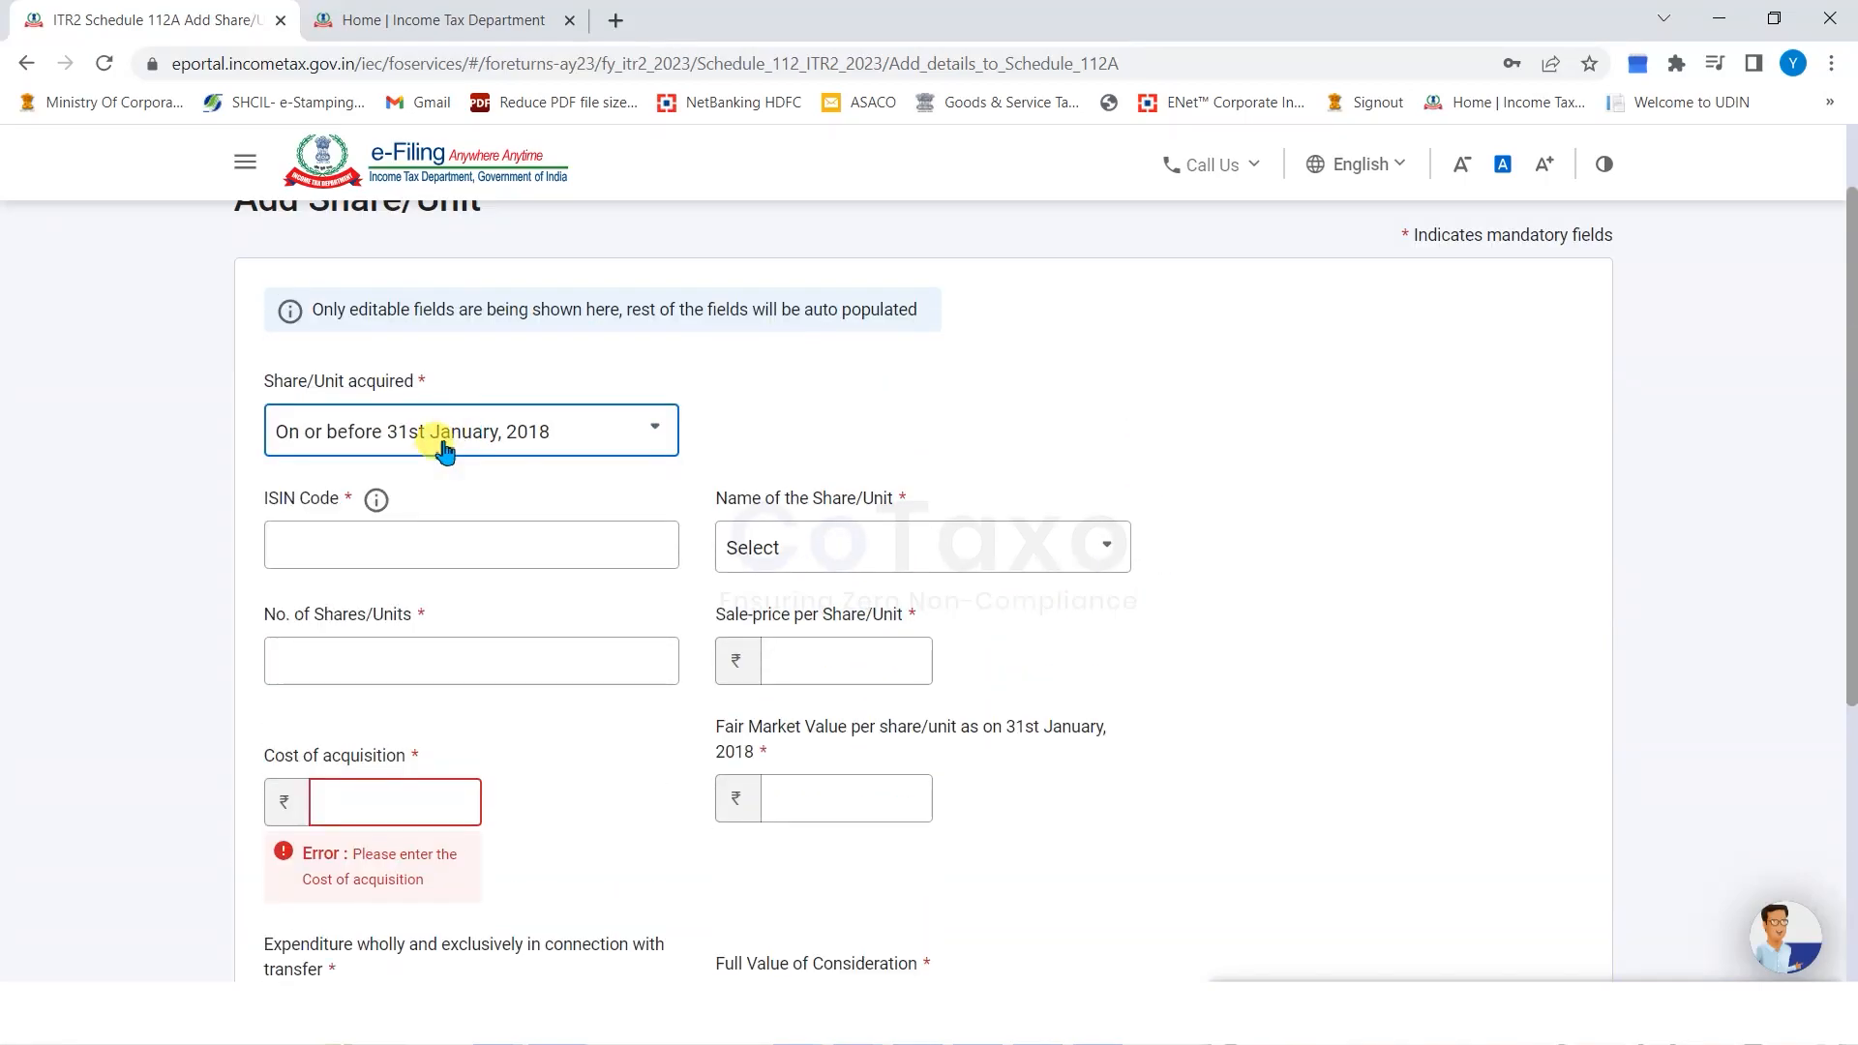
pyautogui.click(440, 437)
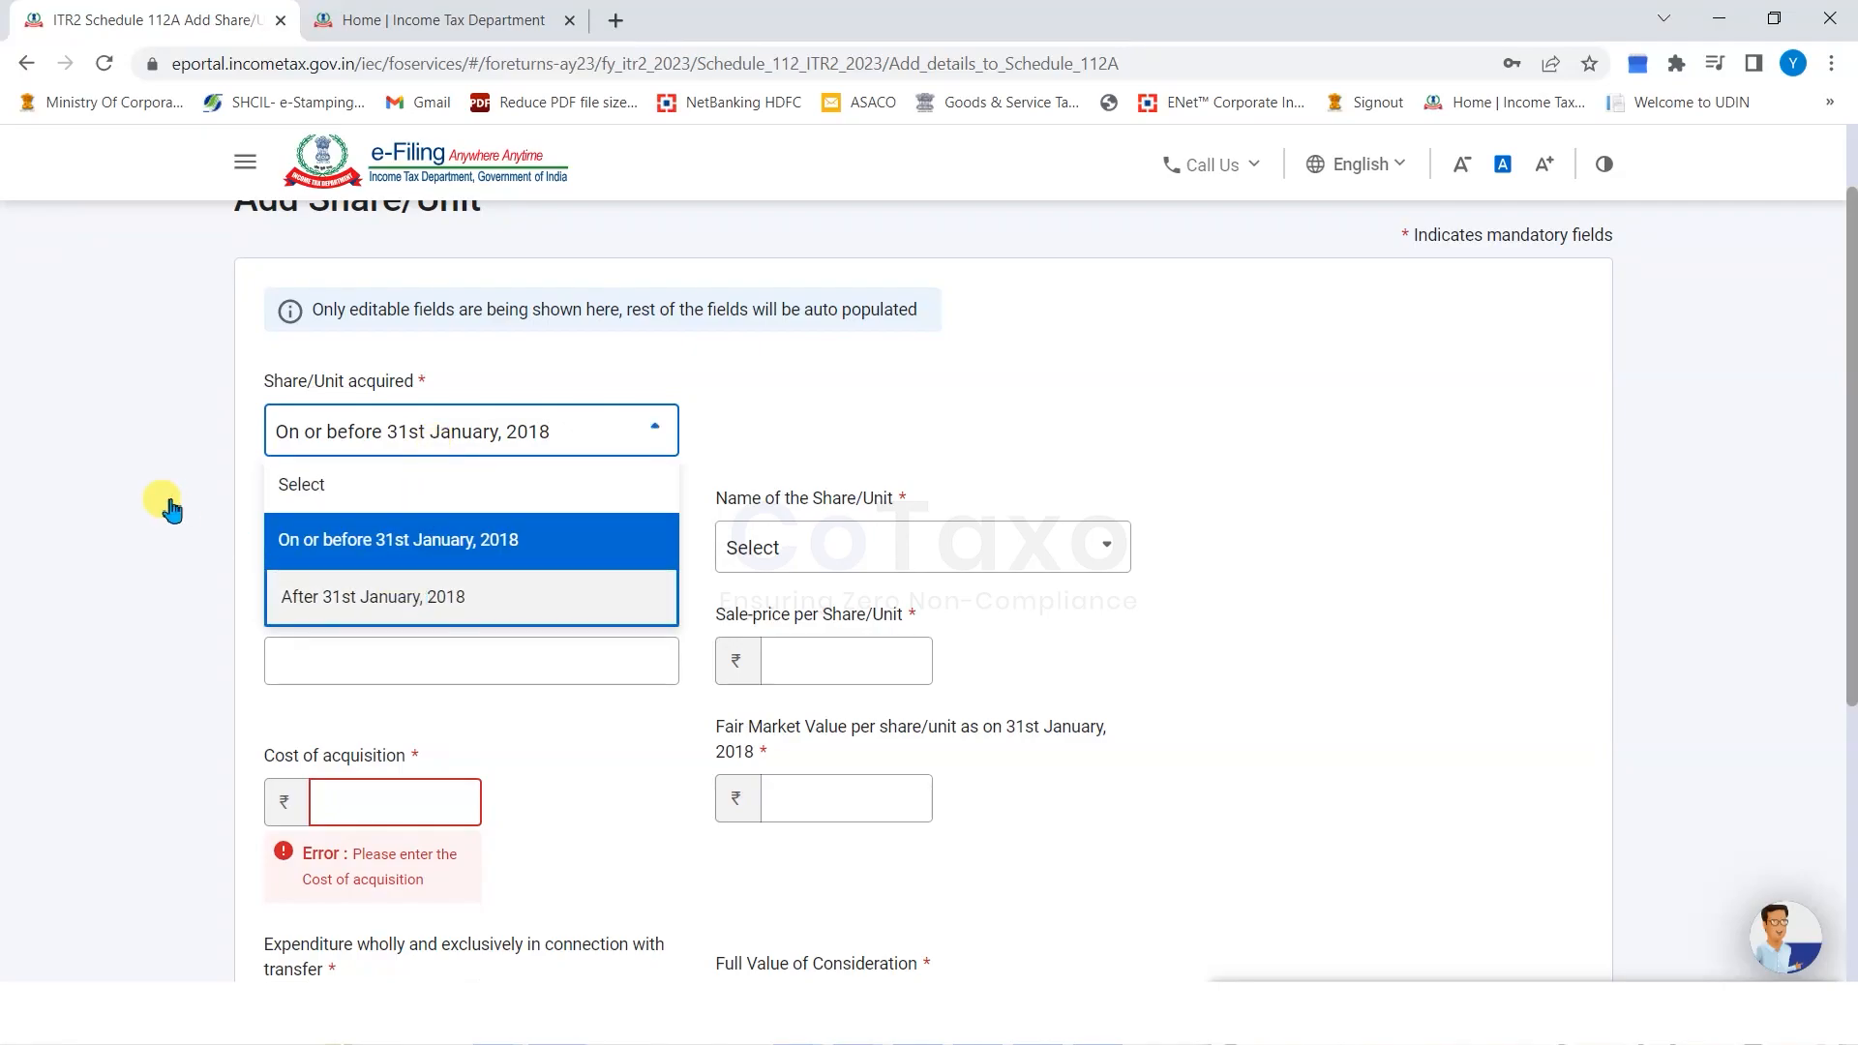
pyautogui.scroll(-1, 168, 499)
pyautogui.click(383, 668)
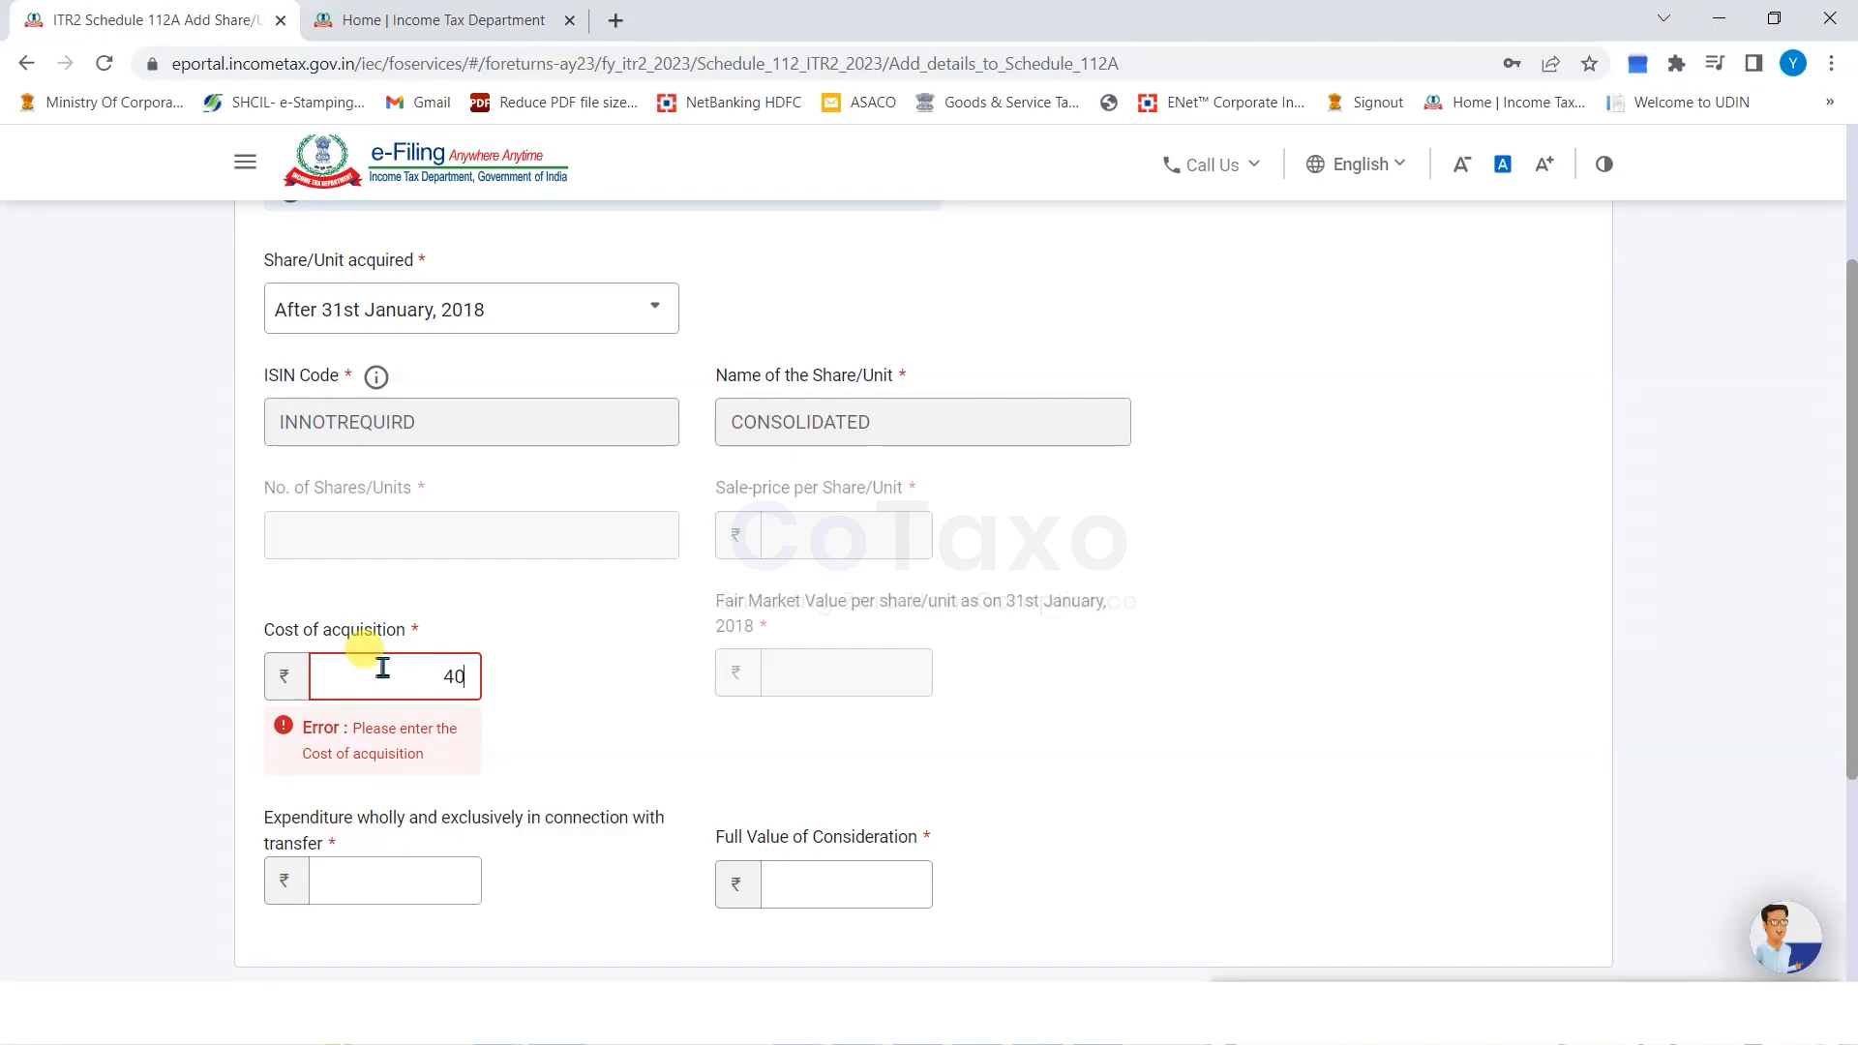
pyautogui.click(175, 647)
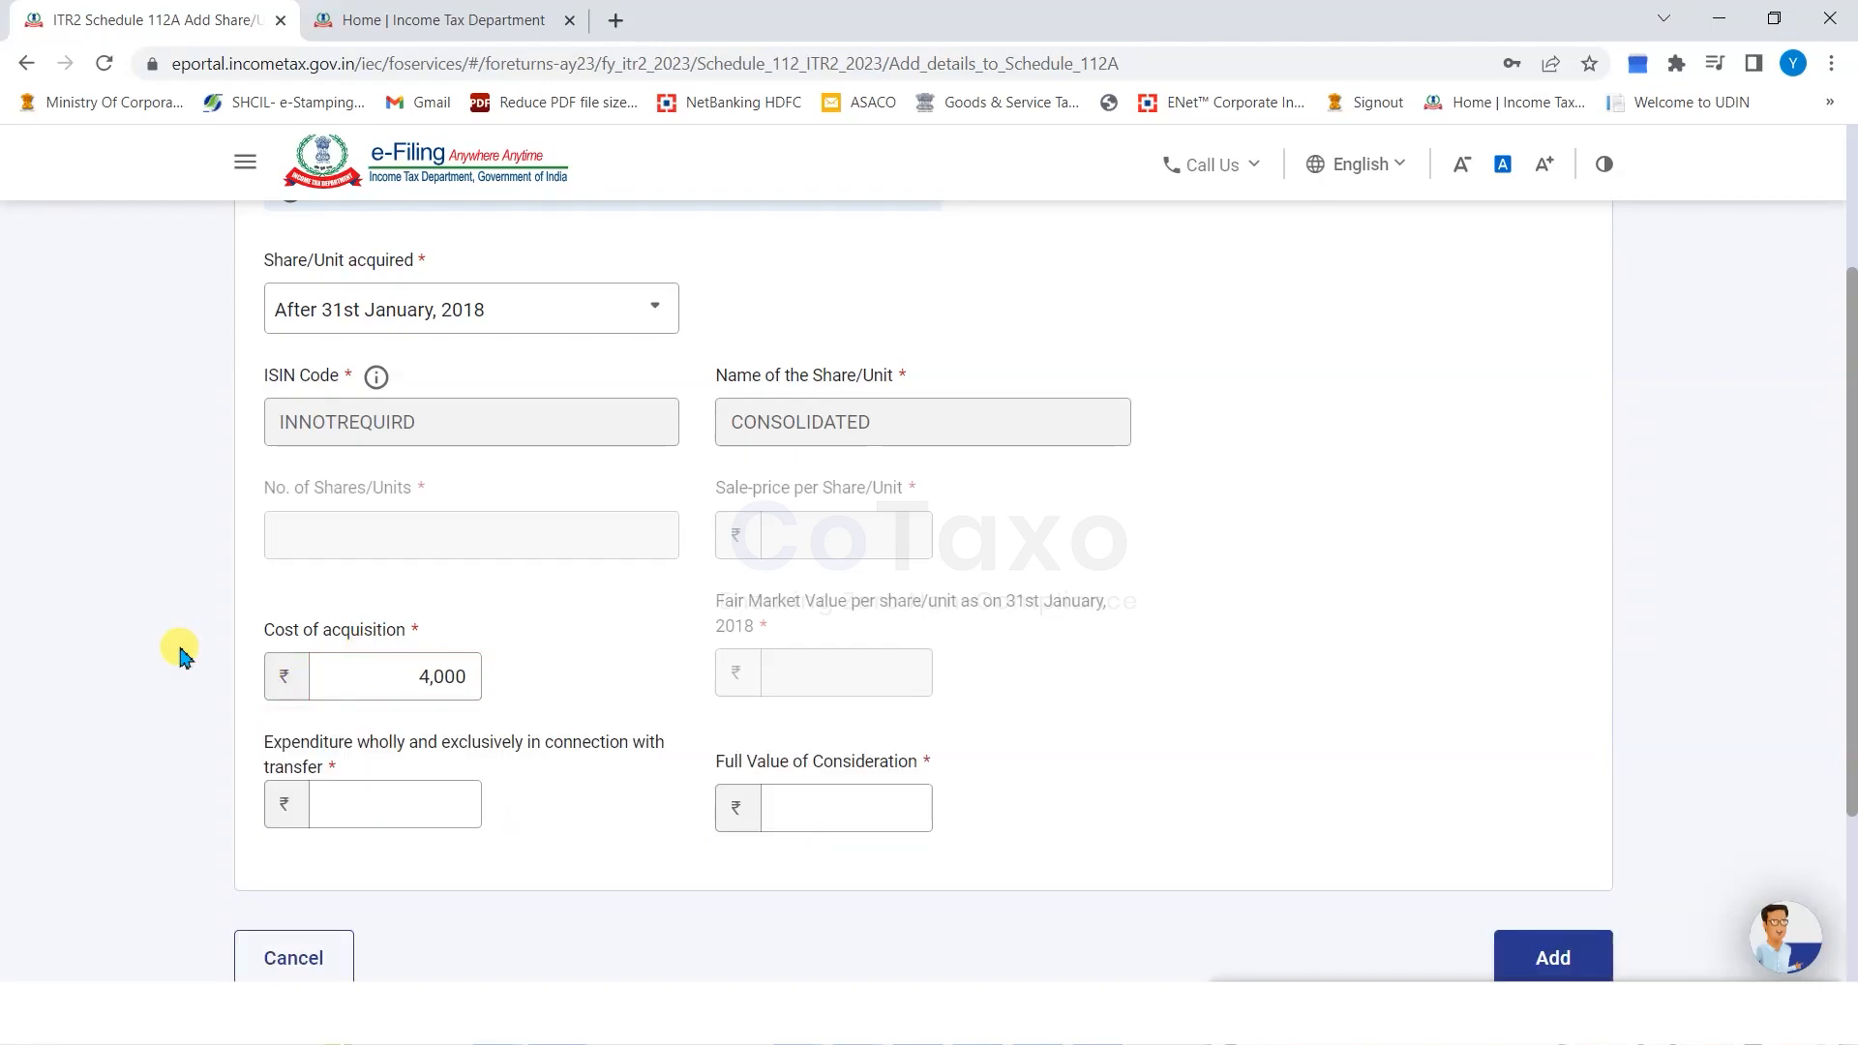
pyautogui.click(350, 786)
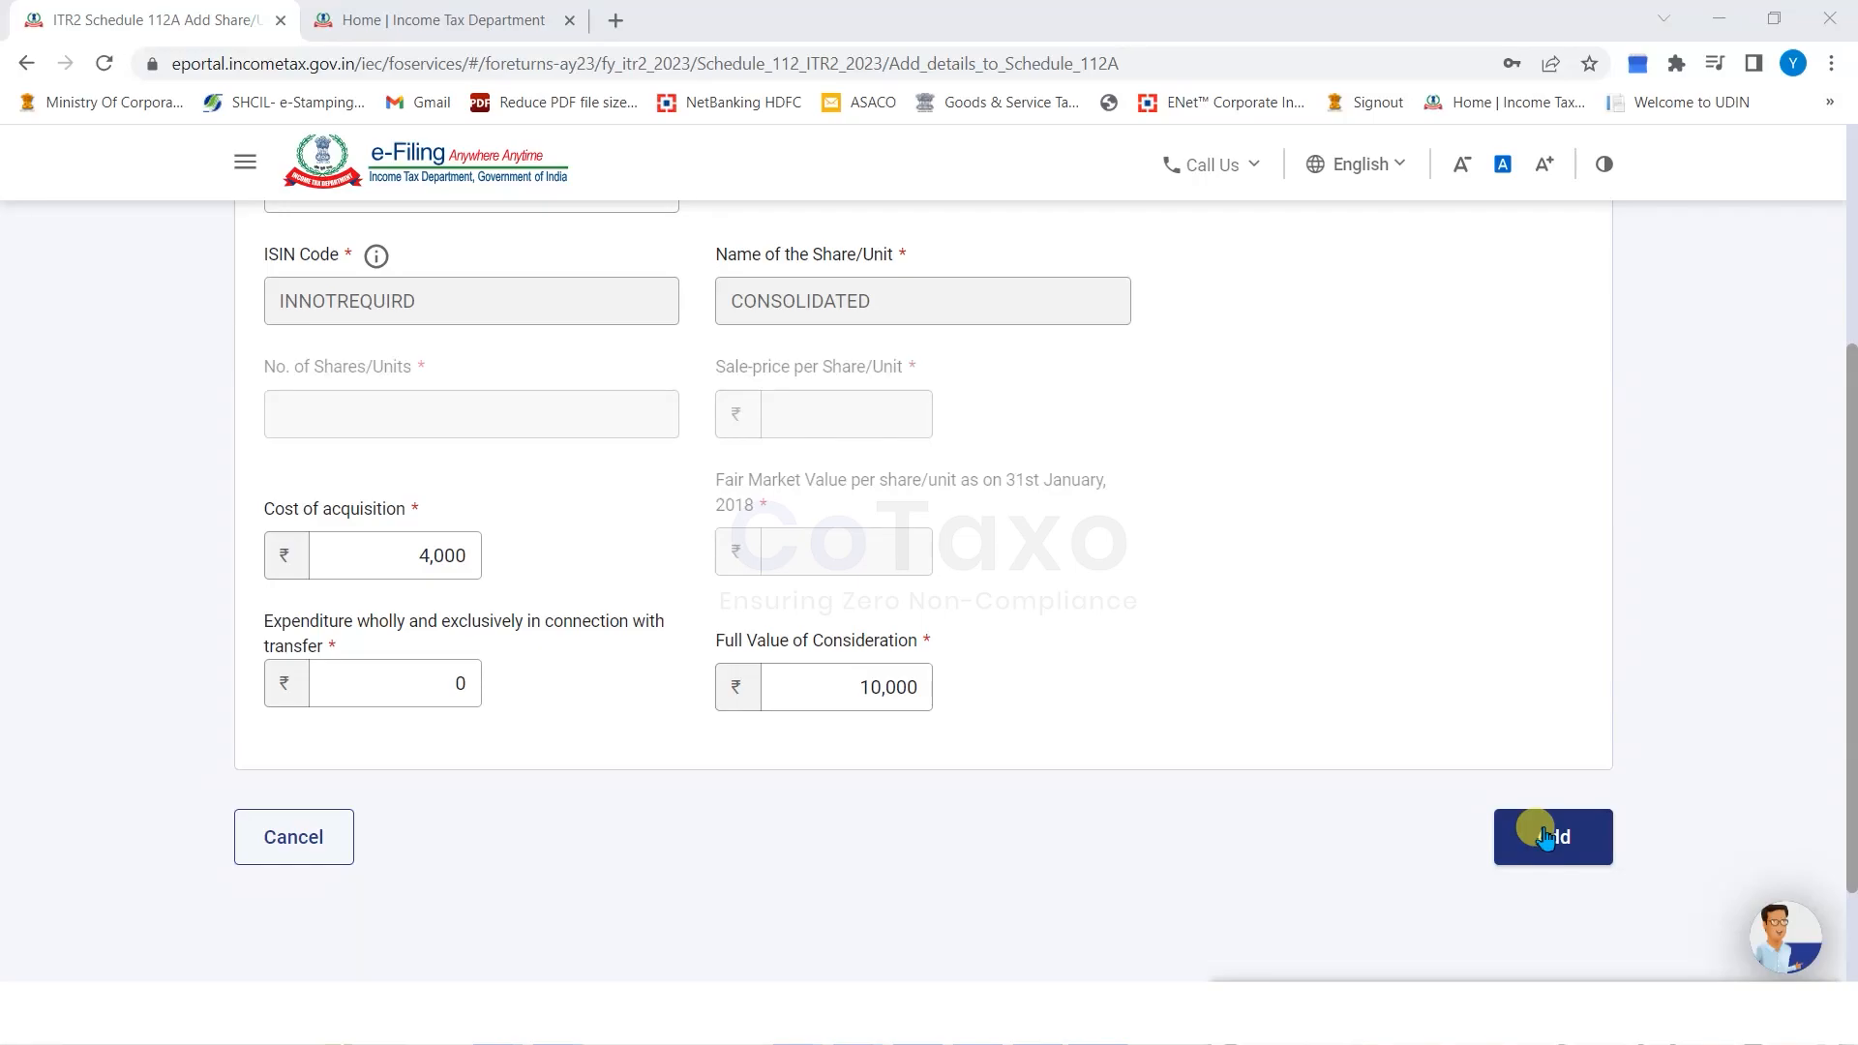
pyautogui.click(1545, 836)
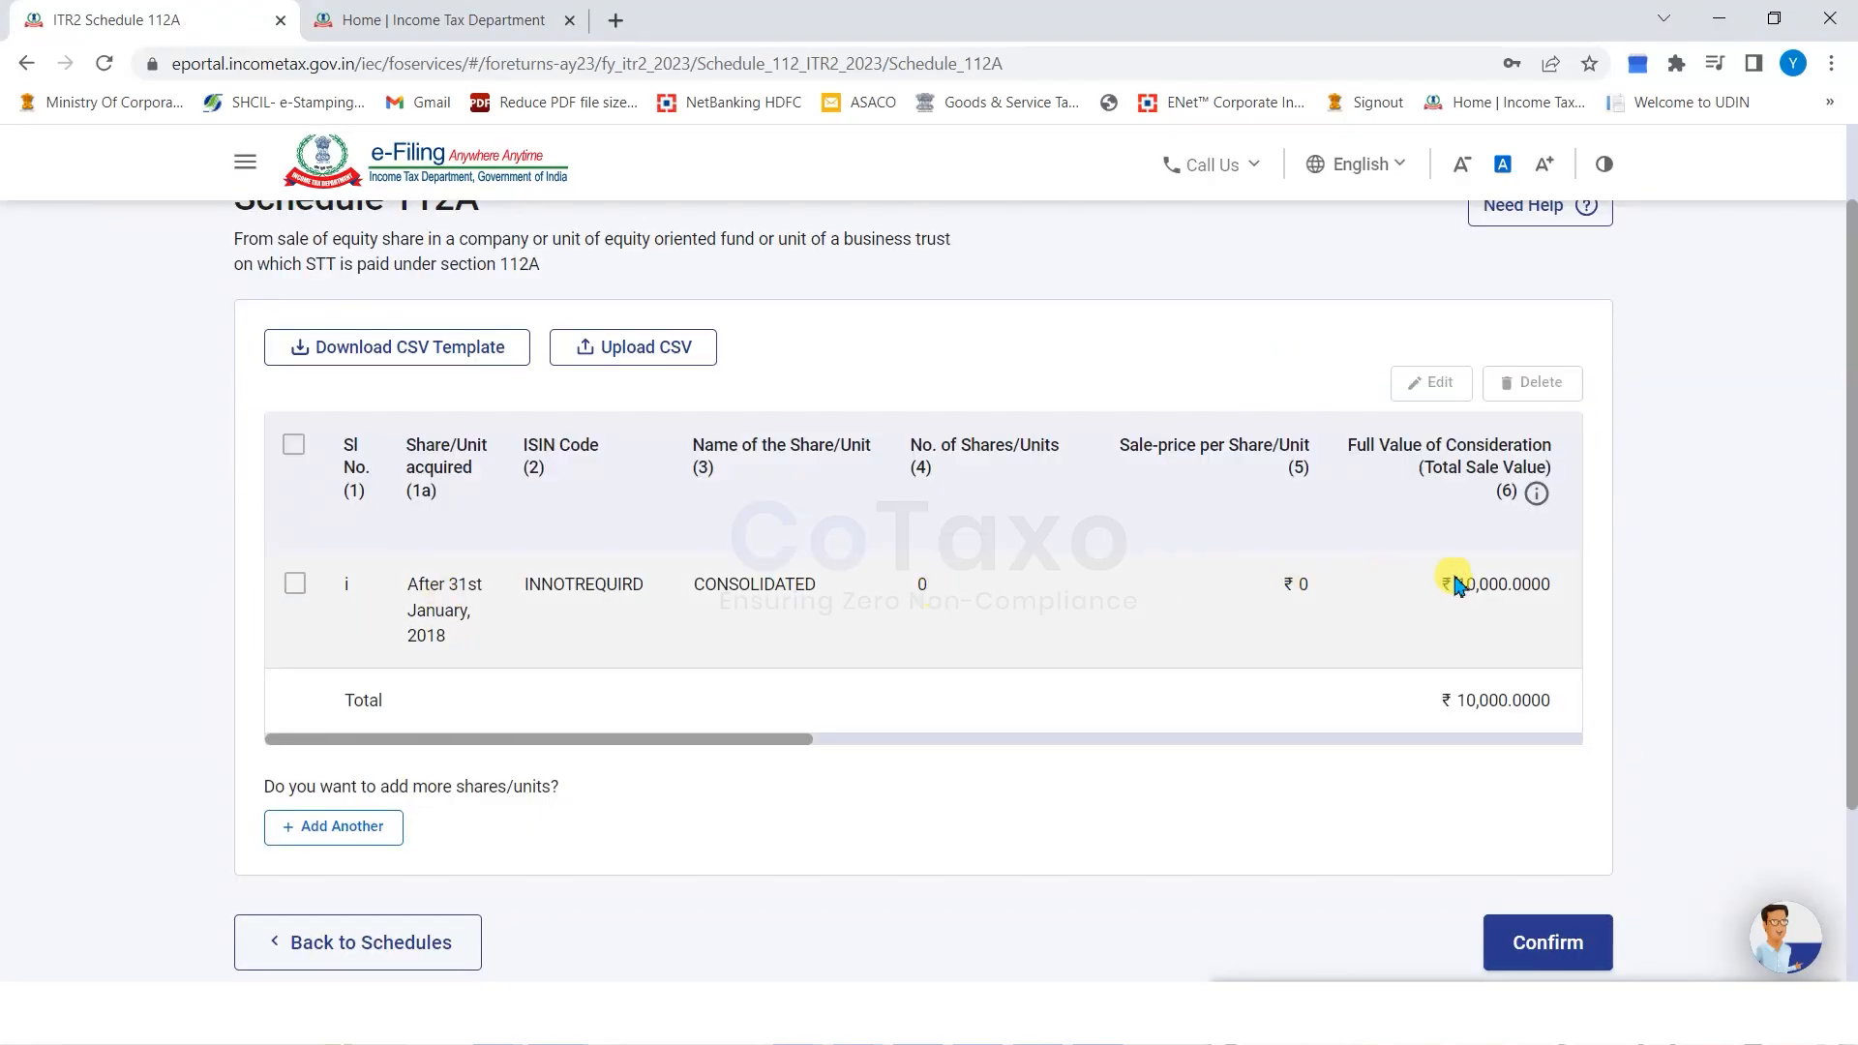
# Check the ₹10,000 sale value in the Schedule 112A table and confirm the schedule.
pyautogui.moveTo(1517, 597); pyautogui.dragTo(1451, 586)
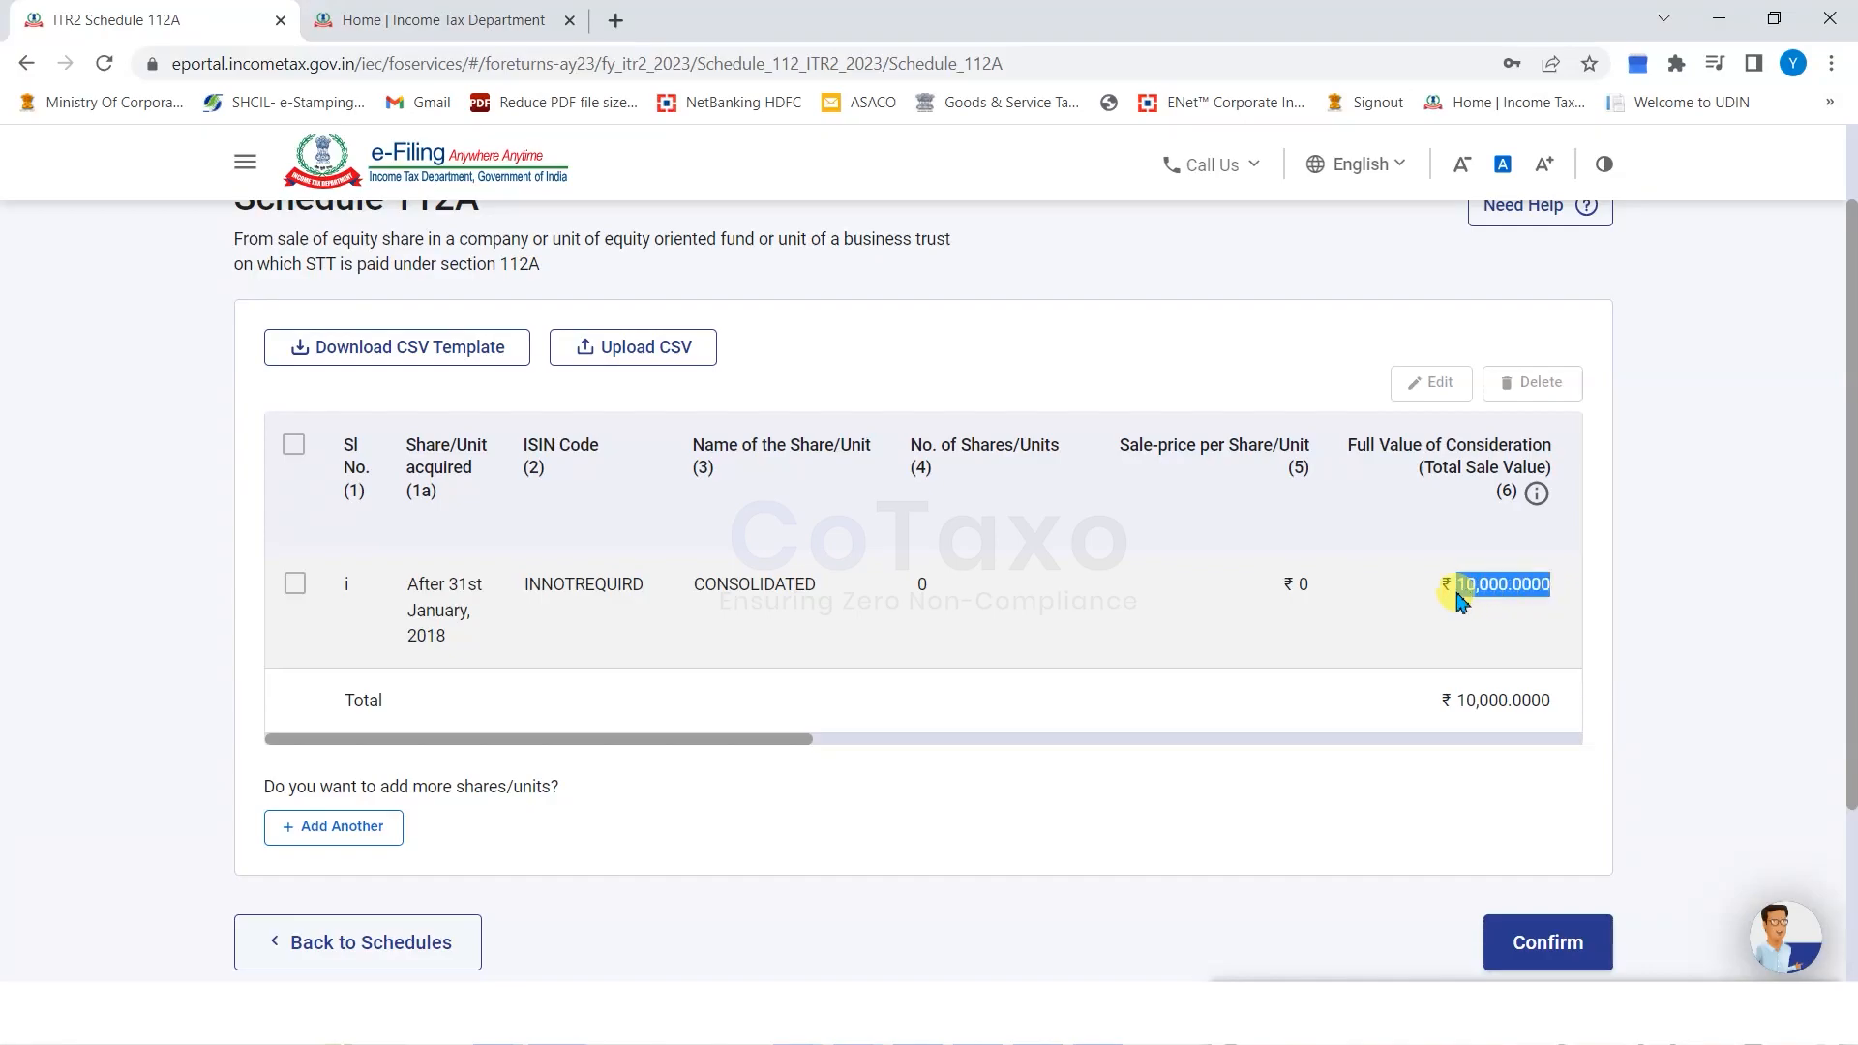
pyautogui.click(145, 465)
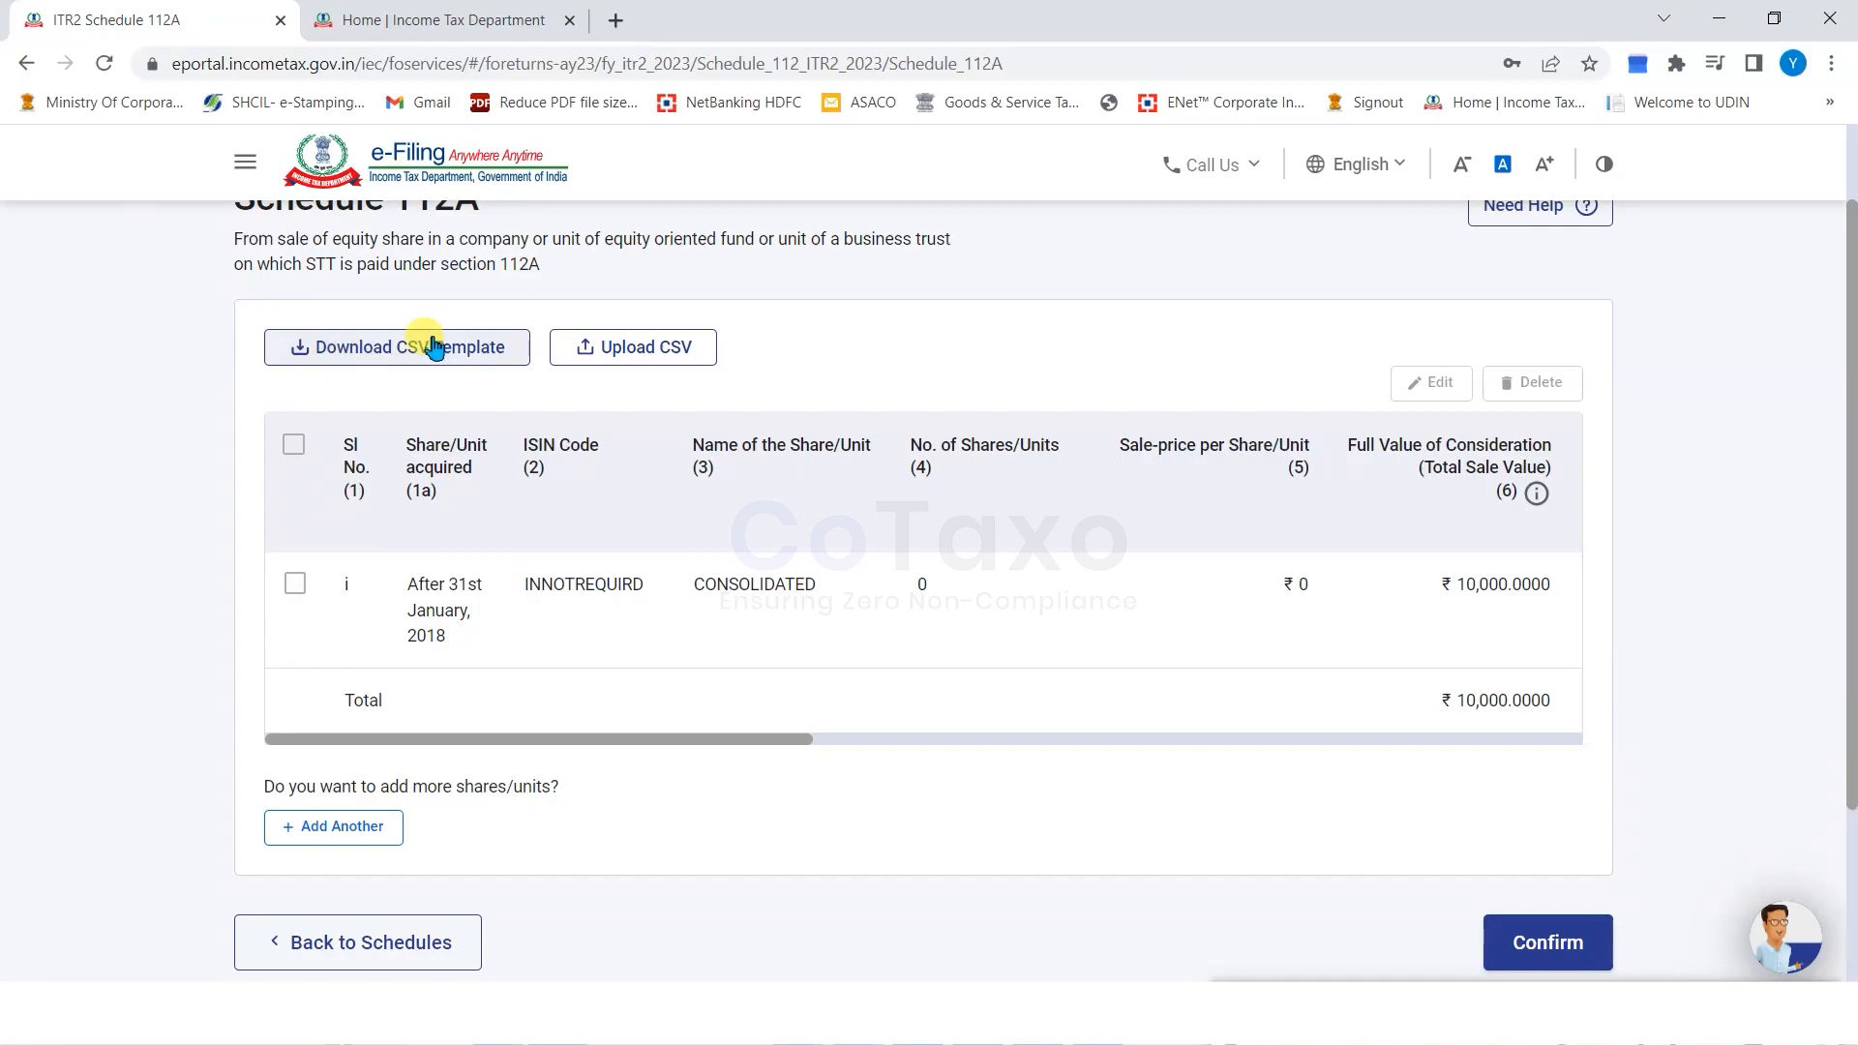
pyautogui.click(1548, 945)
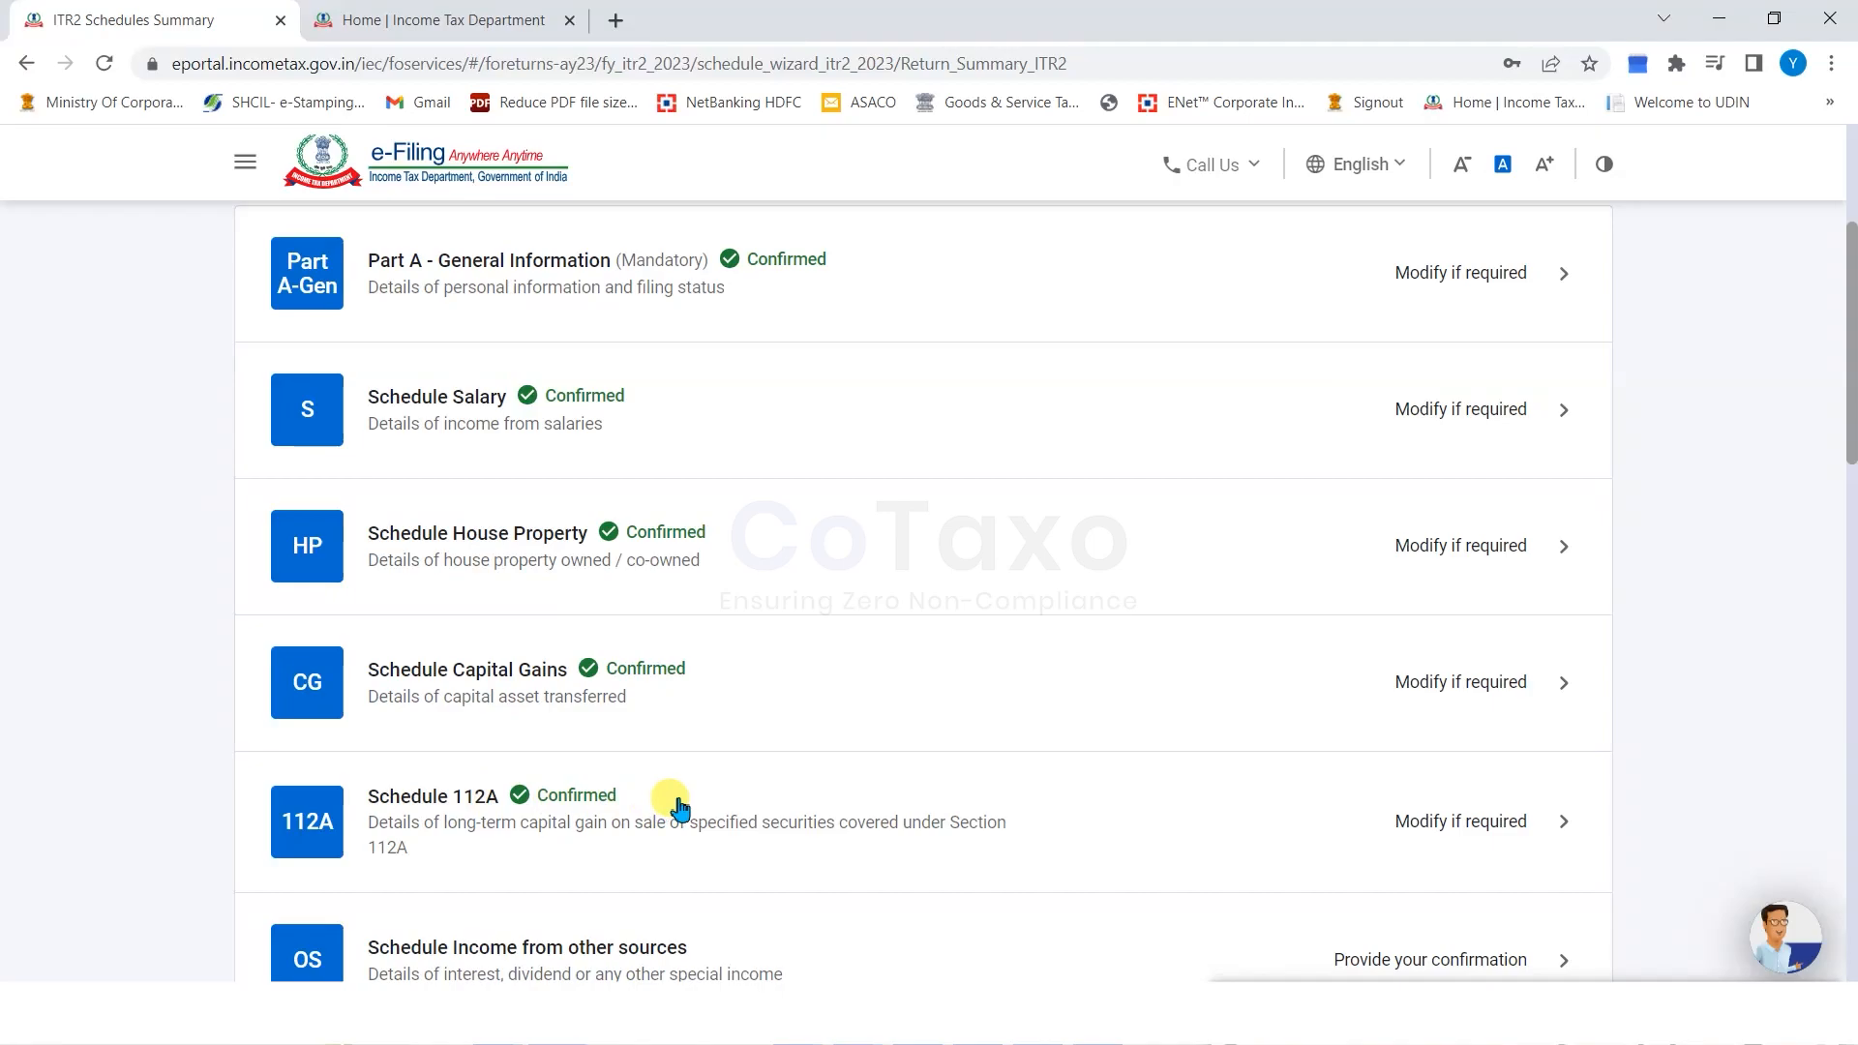
pyautogui.scroll(-1, 637, 807)
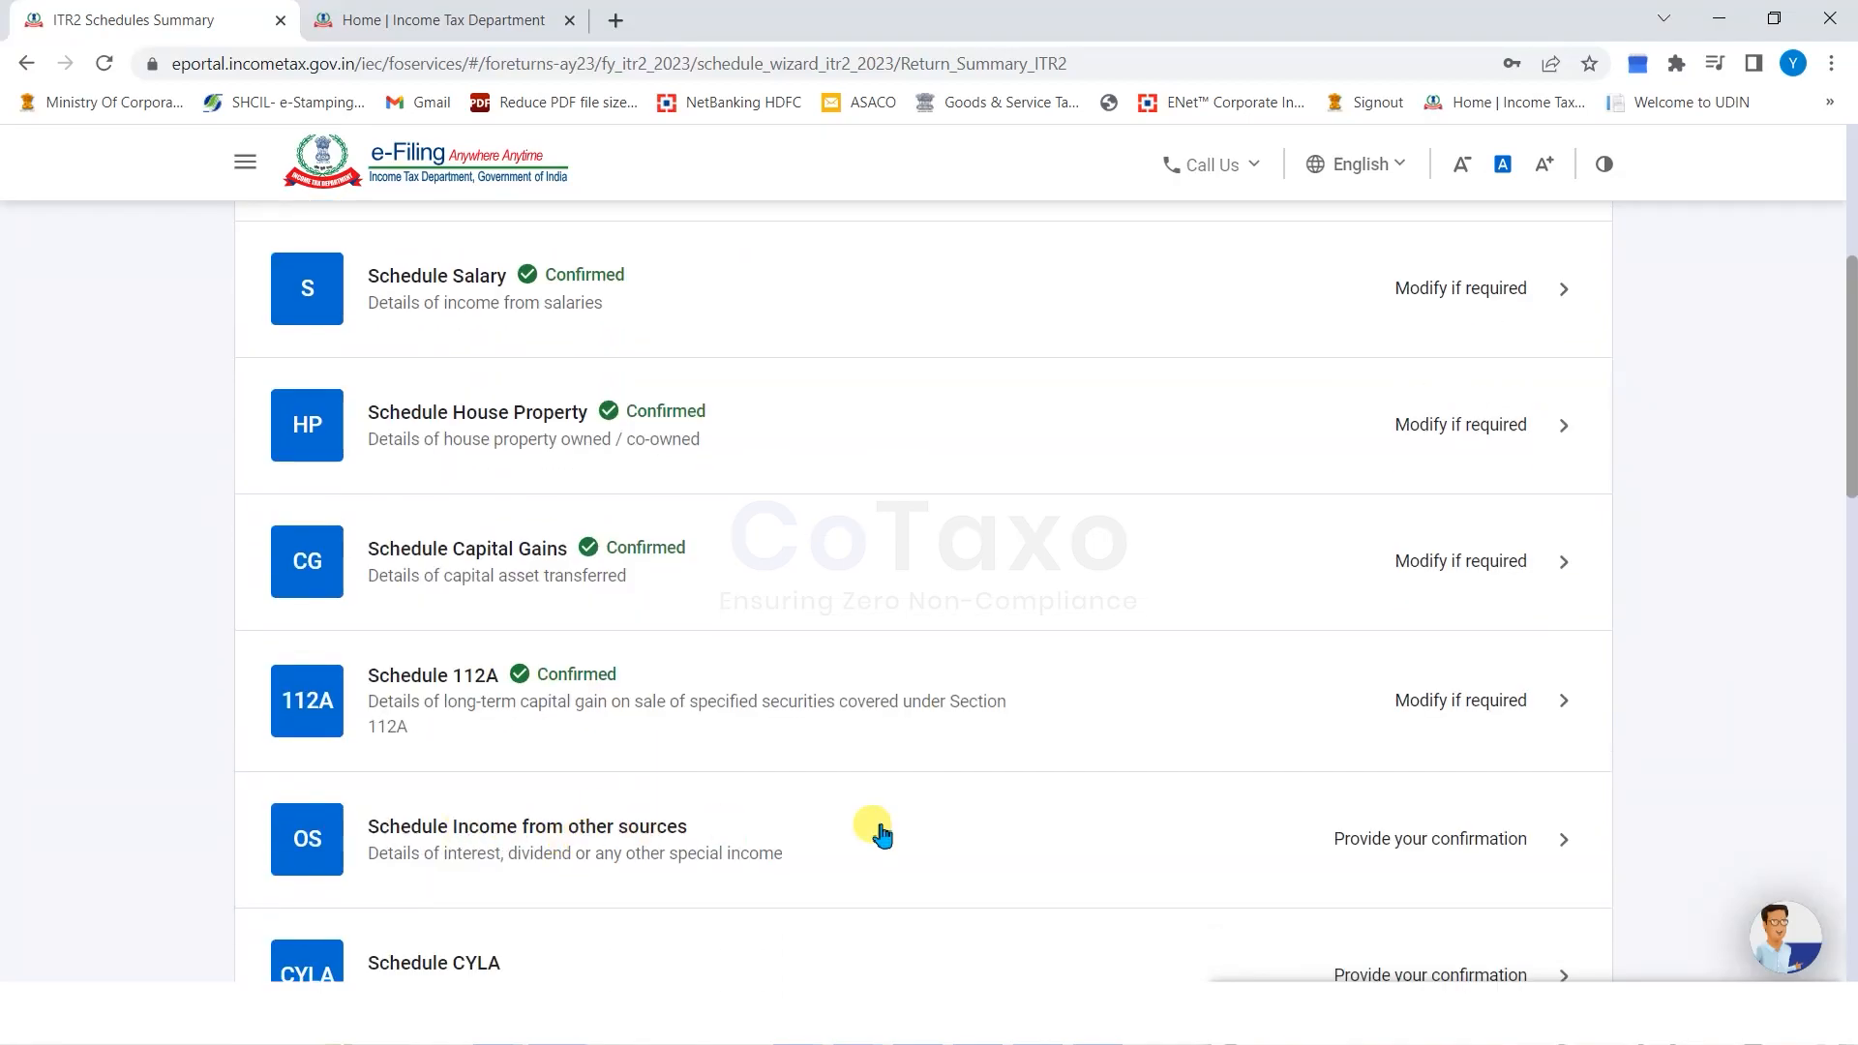
# Open Schedule Other Sources and review the ₹448 interest breakdown, including savings bank and refund interest.
pyautogui.click(1511, 840)
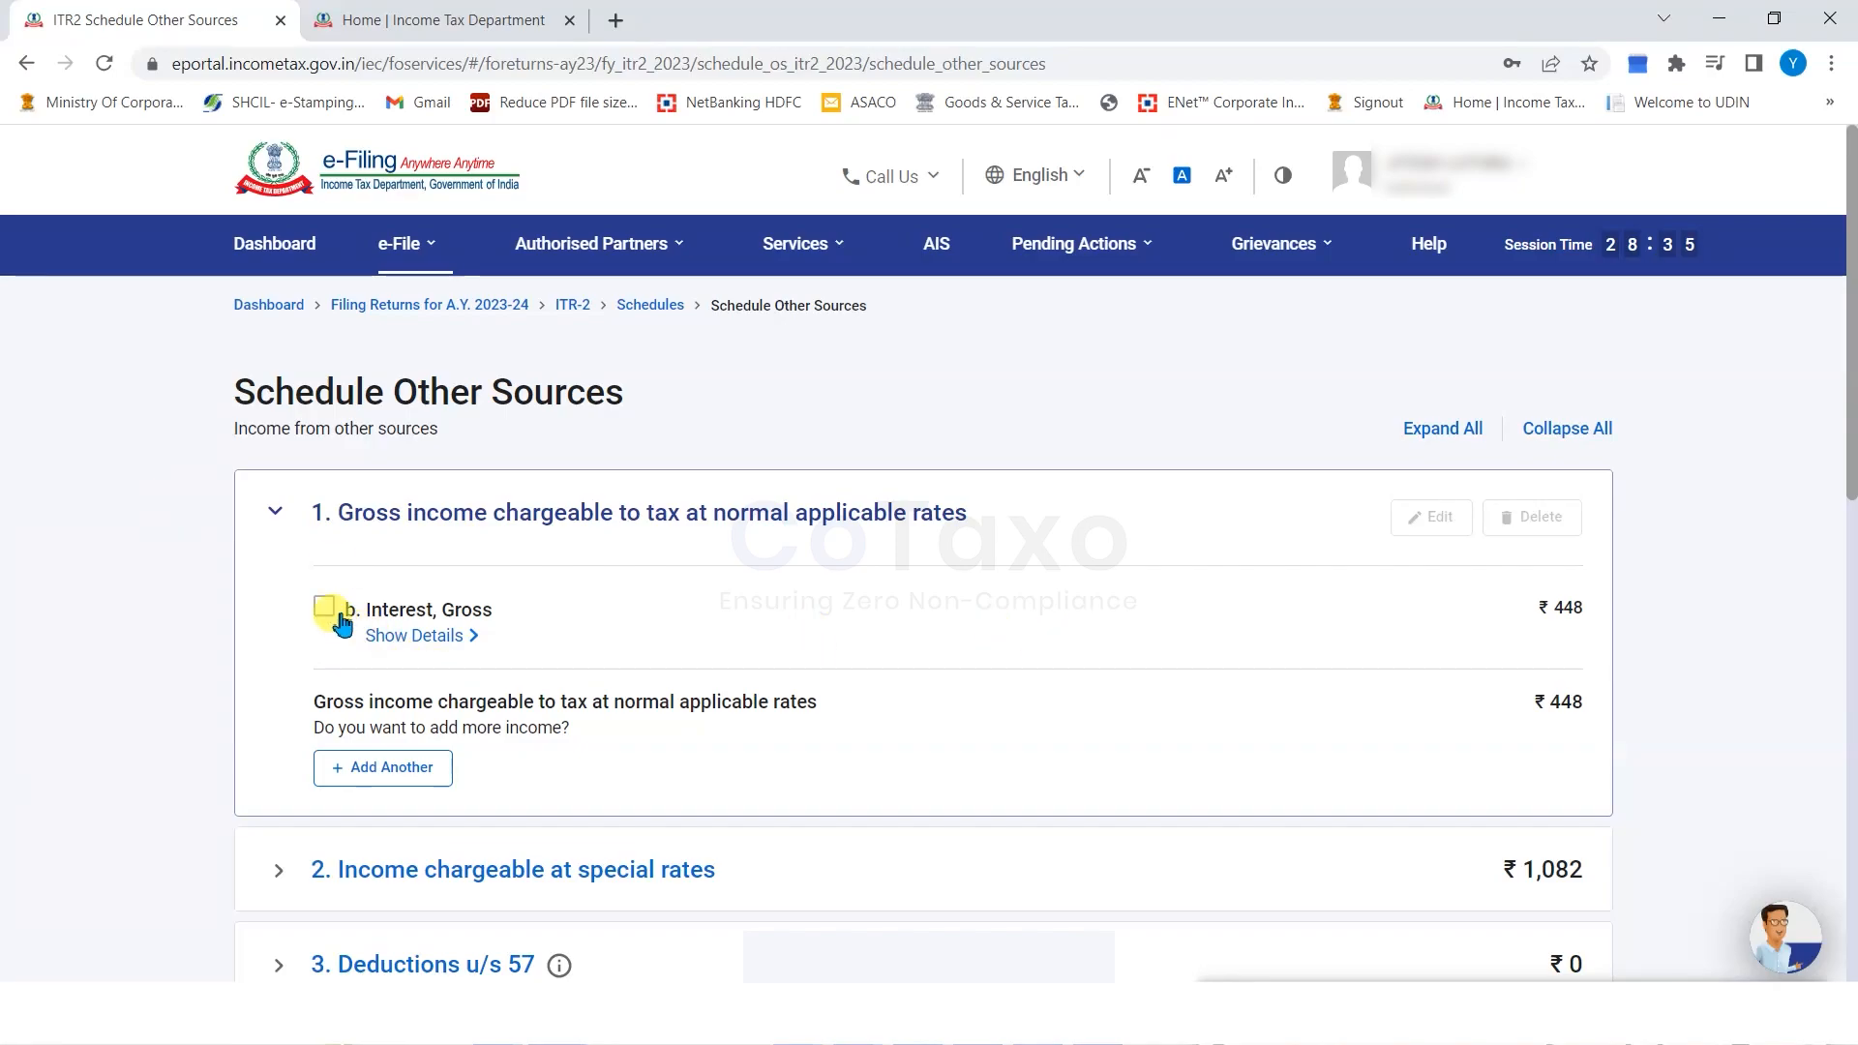
pyautogui.click(423, 639)
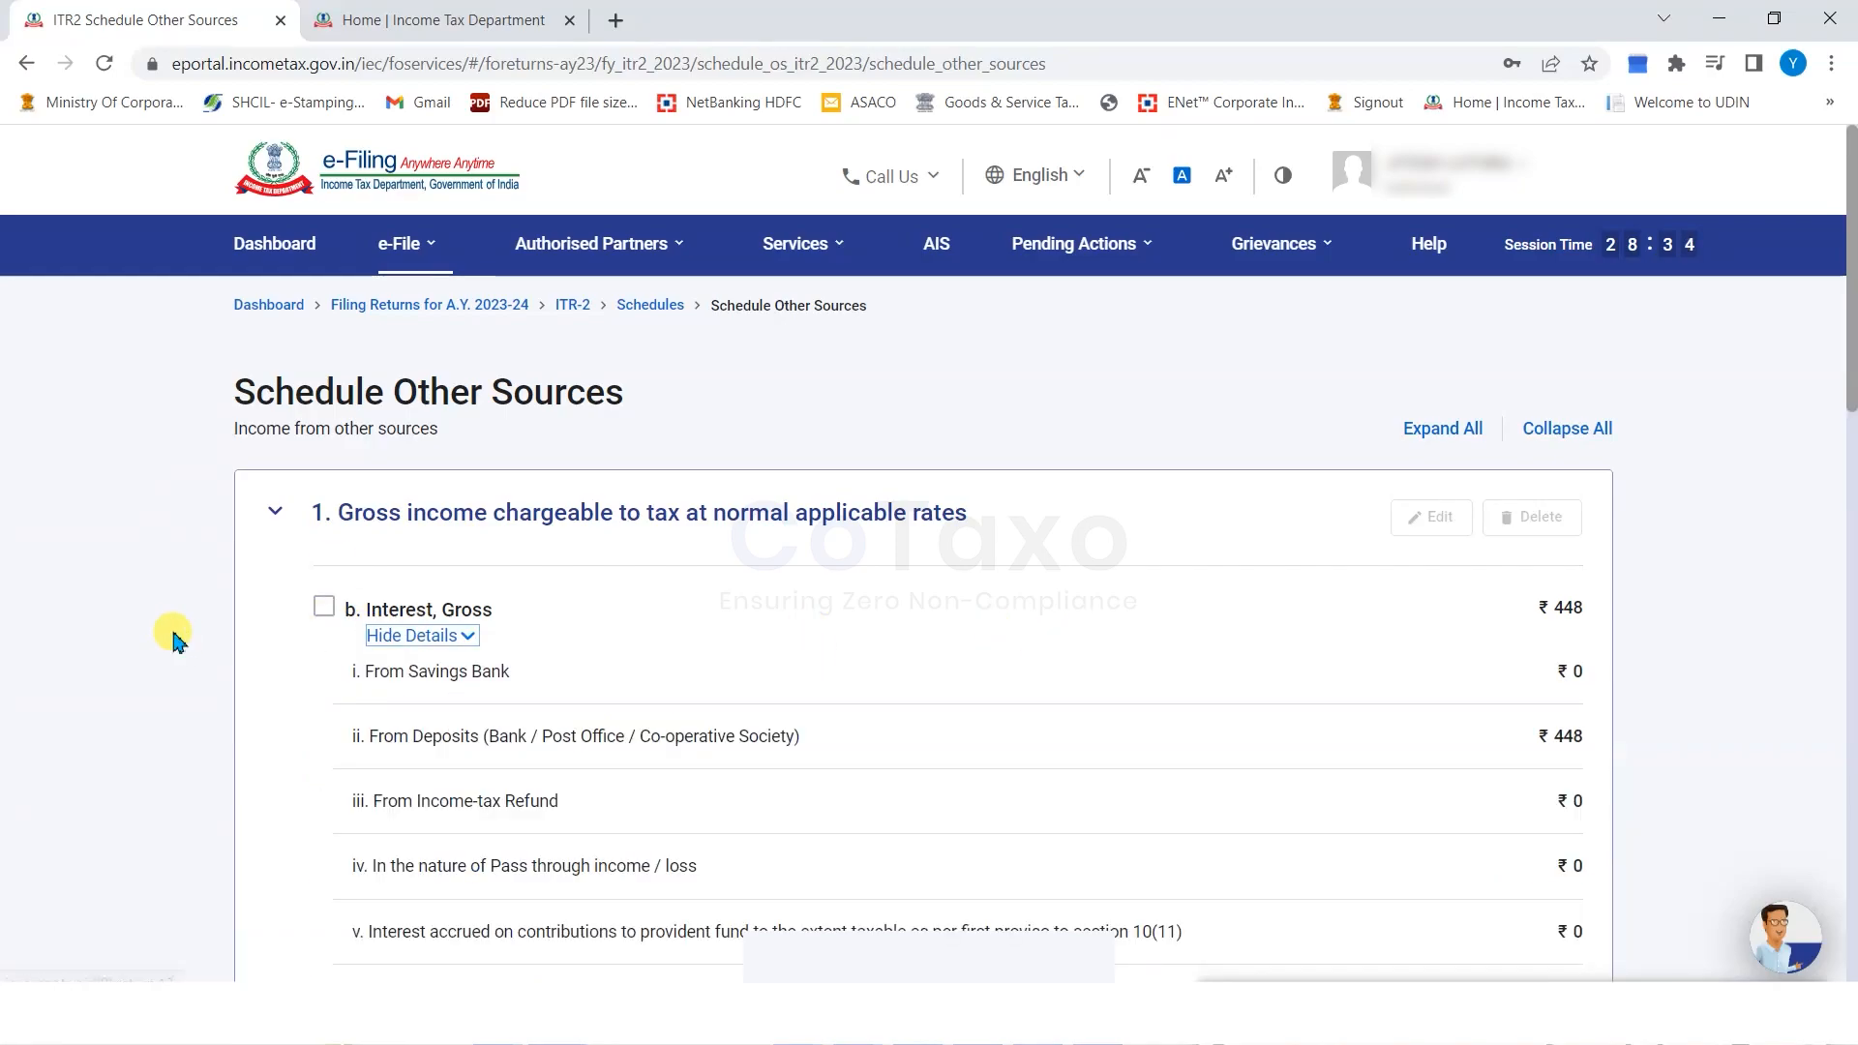
pyautogui.scroll(-2, 390, 515)
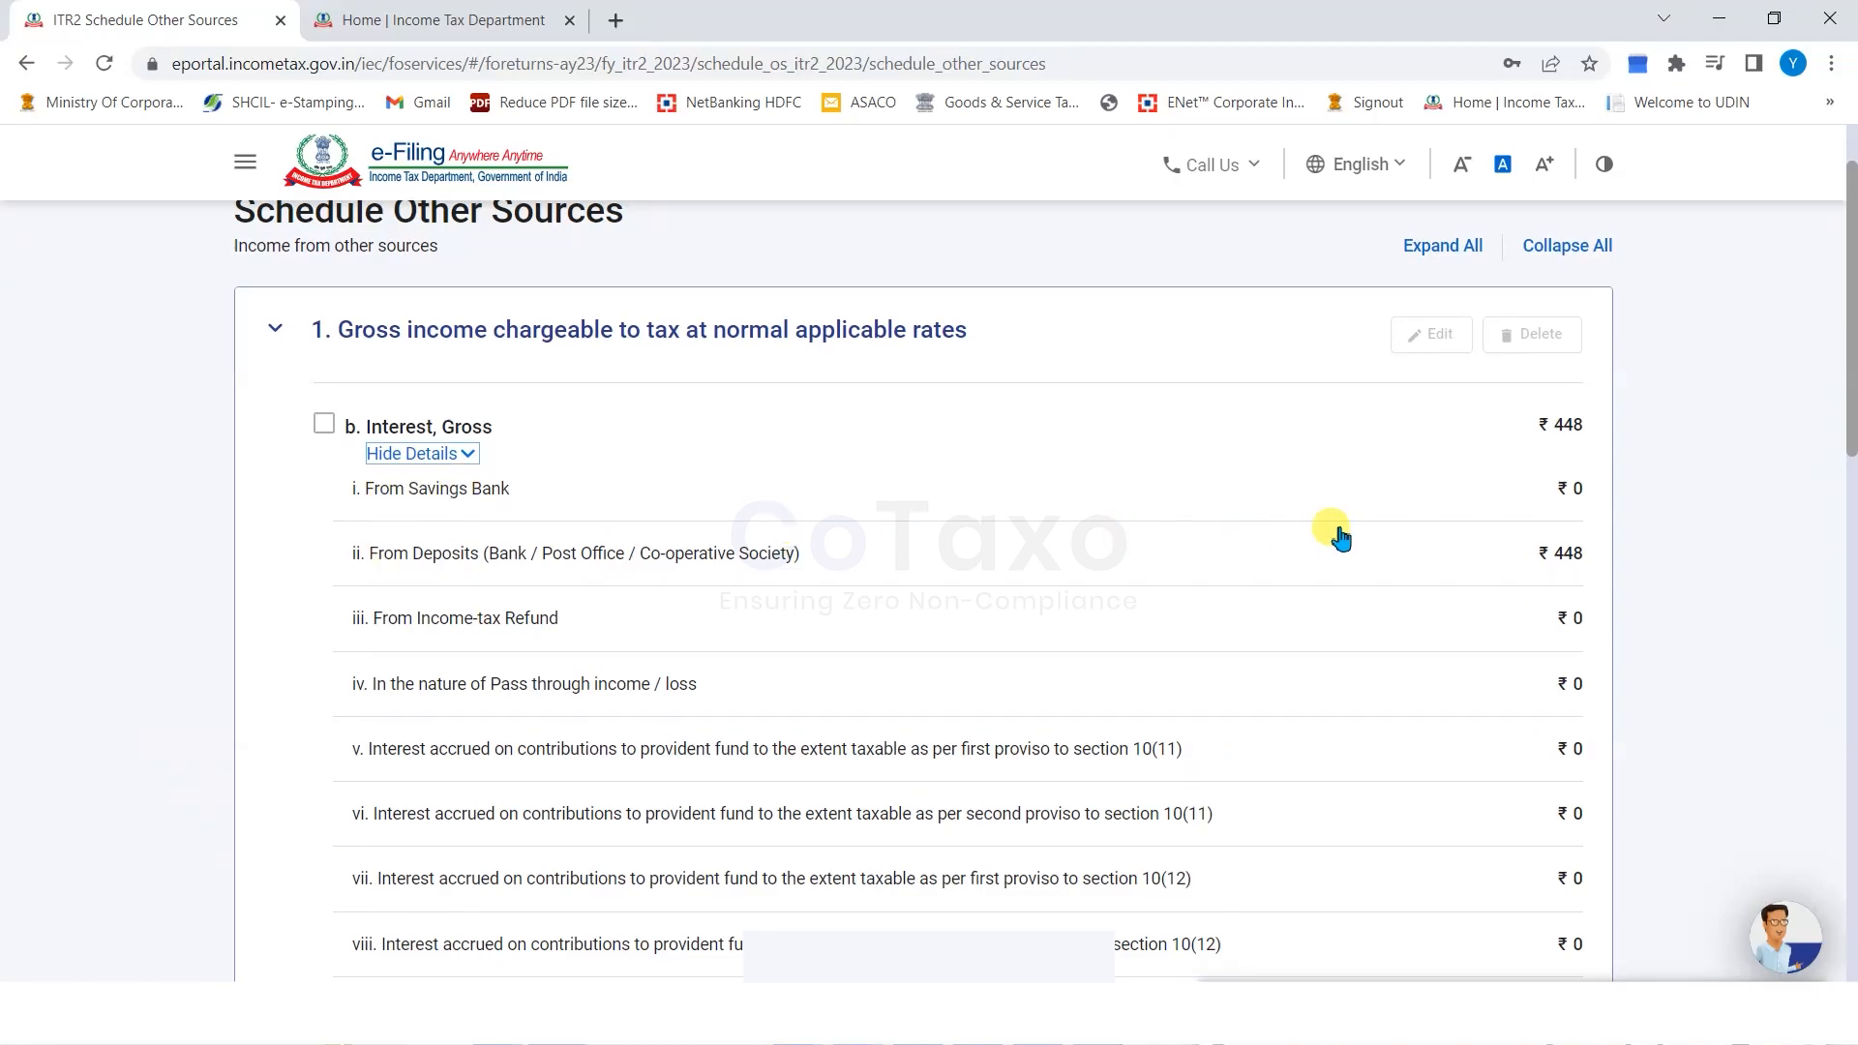
pyautogui.moveTo(407, 489); pyautogui.dragTo(496, 493)
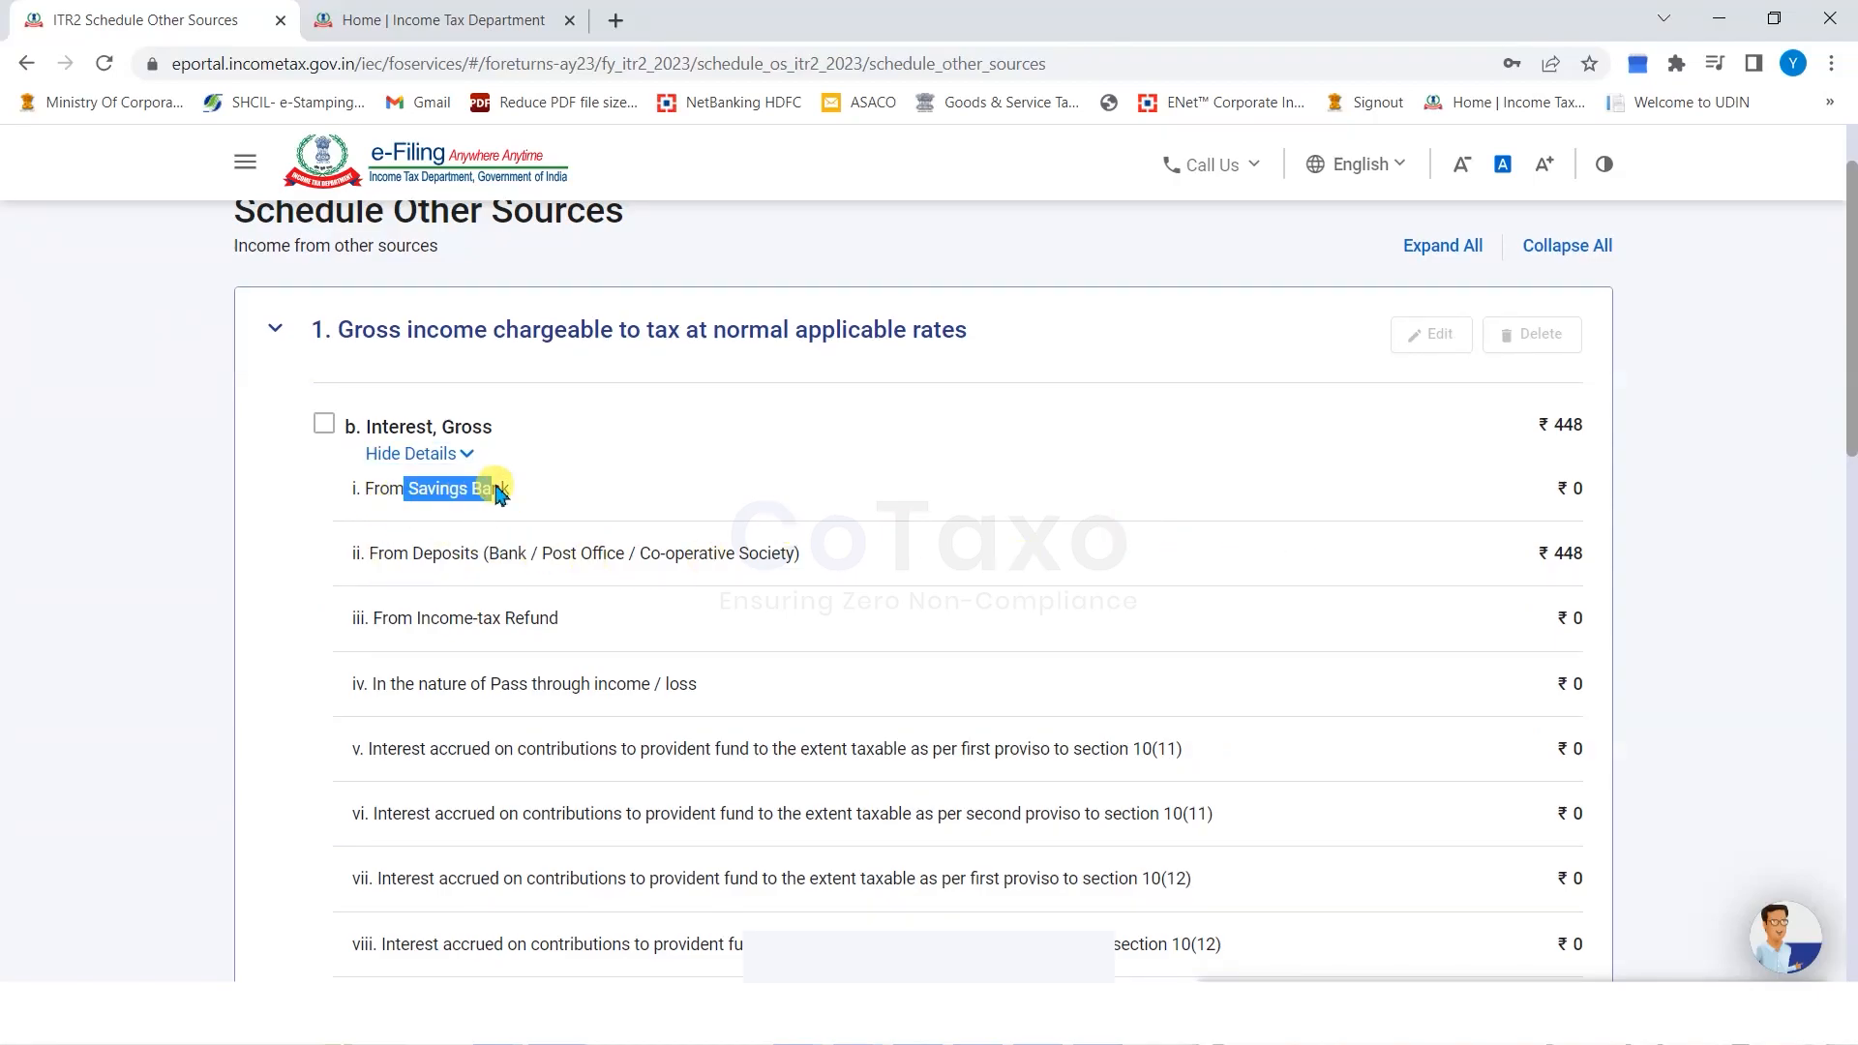
pyautogui.moveTo(388, 619); pyautogui.dragTo(592, 629)
pyautogui.click(331, 727)
# Begin adding another normal-rate income item.
pyautogui.scroll(-1, 606, 705)
pyautogui.scroll(-3, 613, 694)
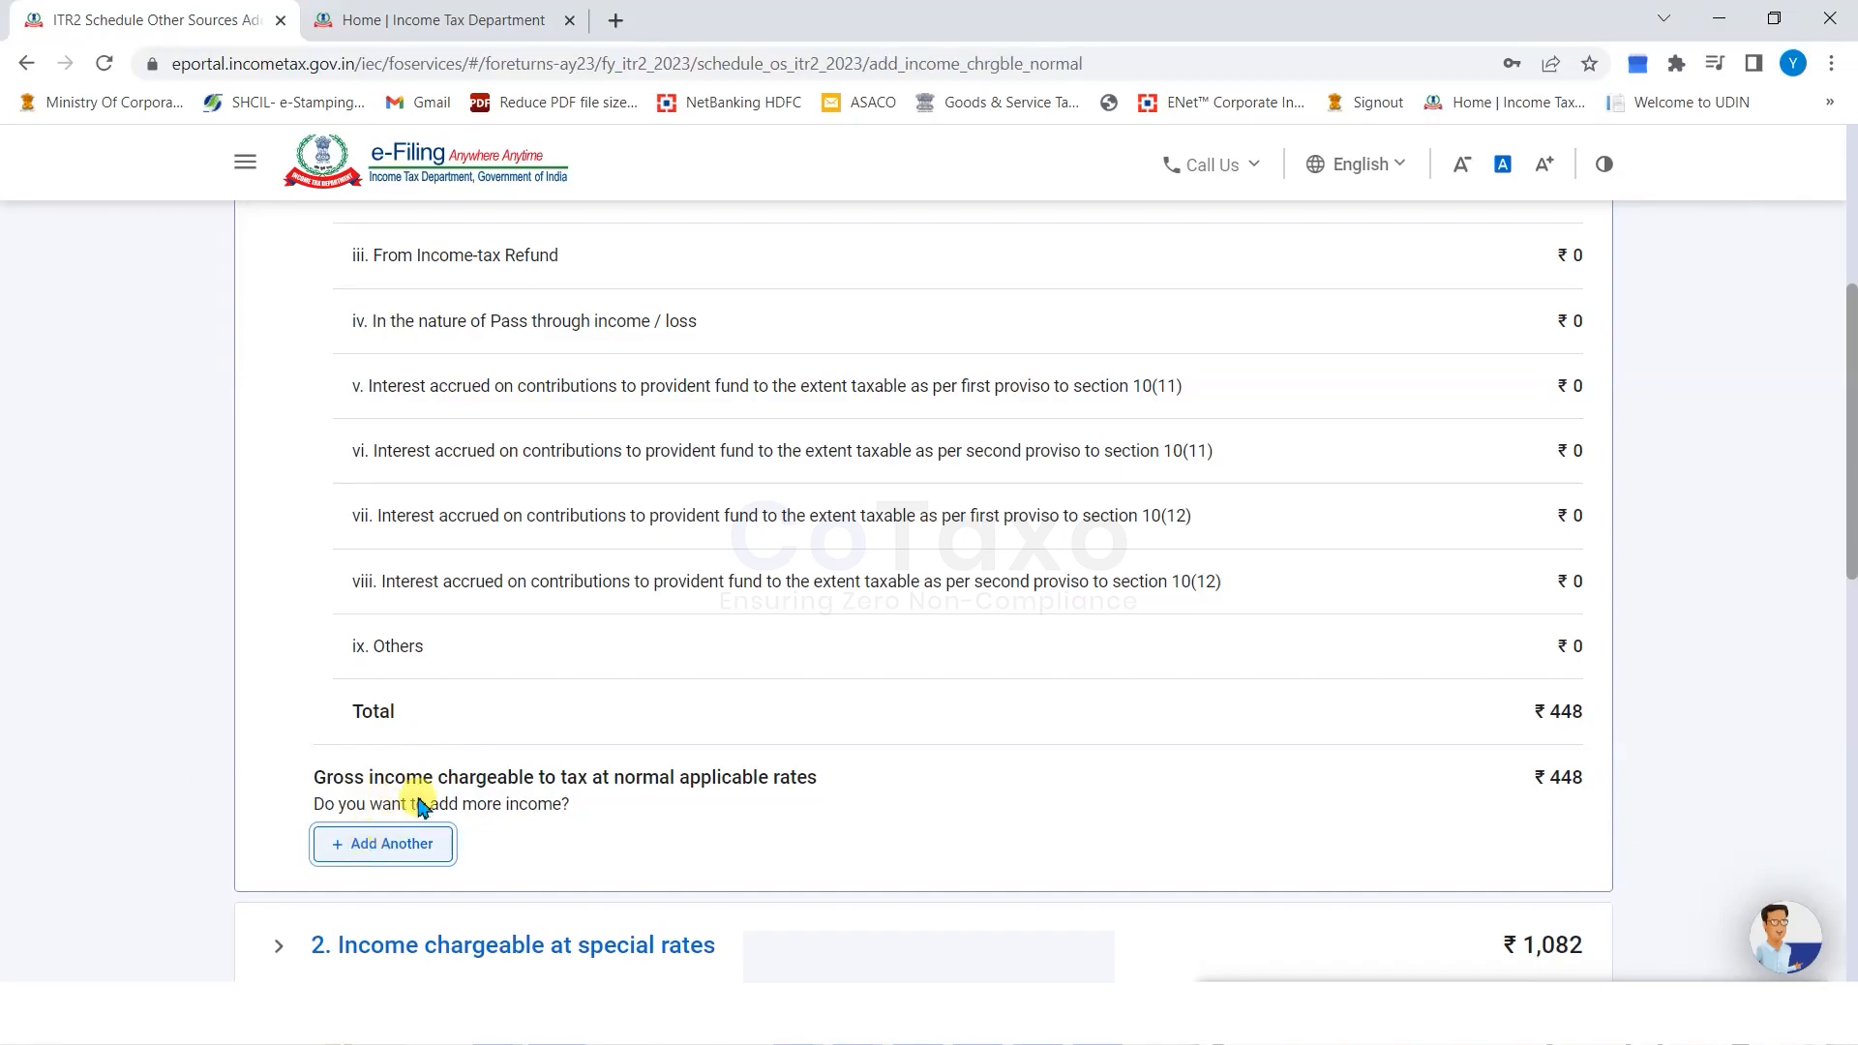
pyautogui.click(388, 838)
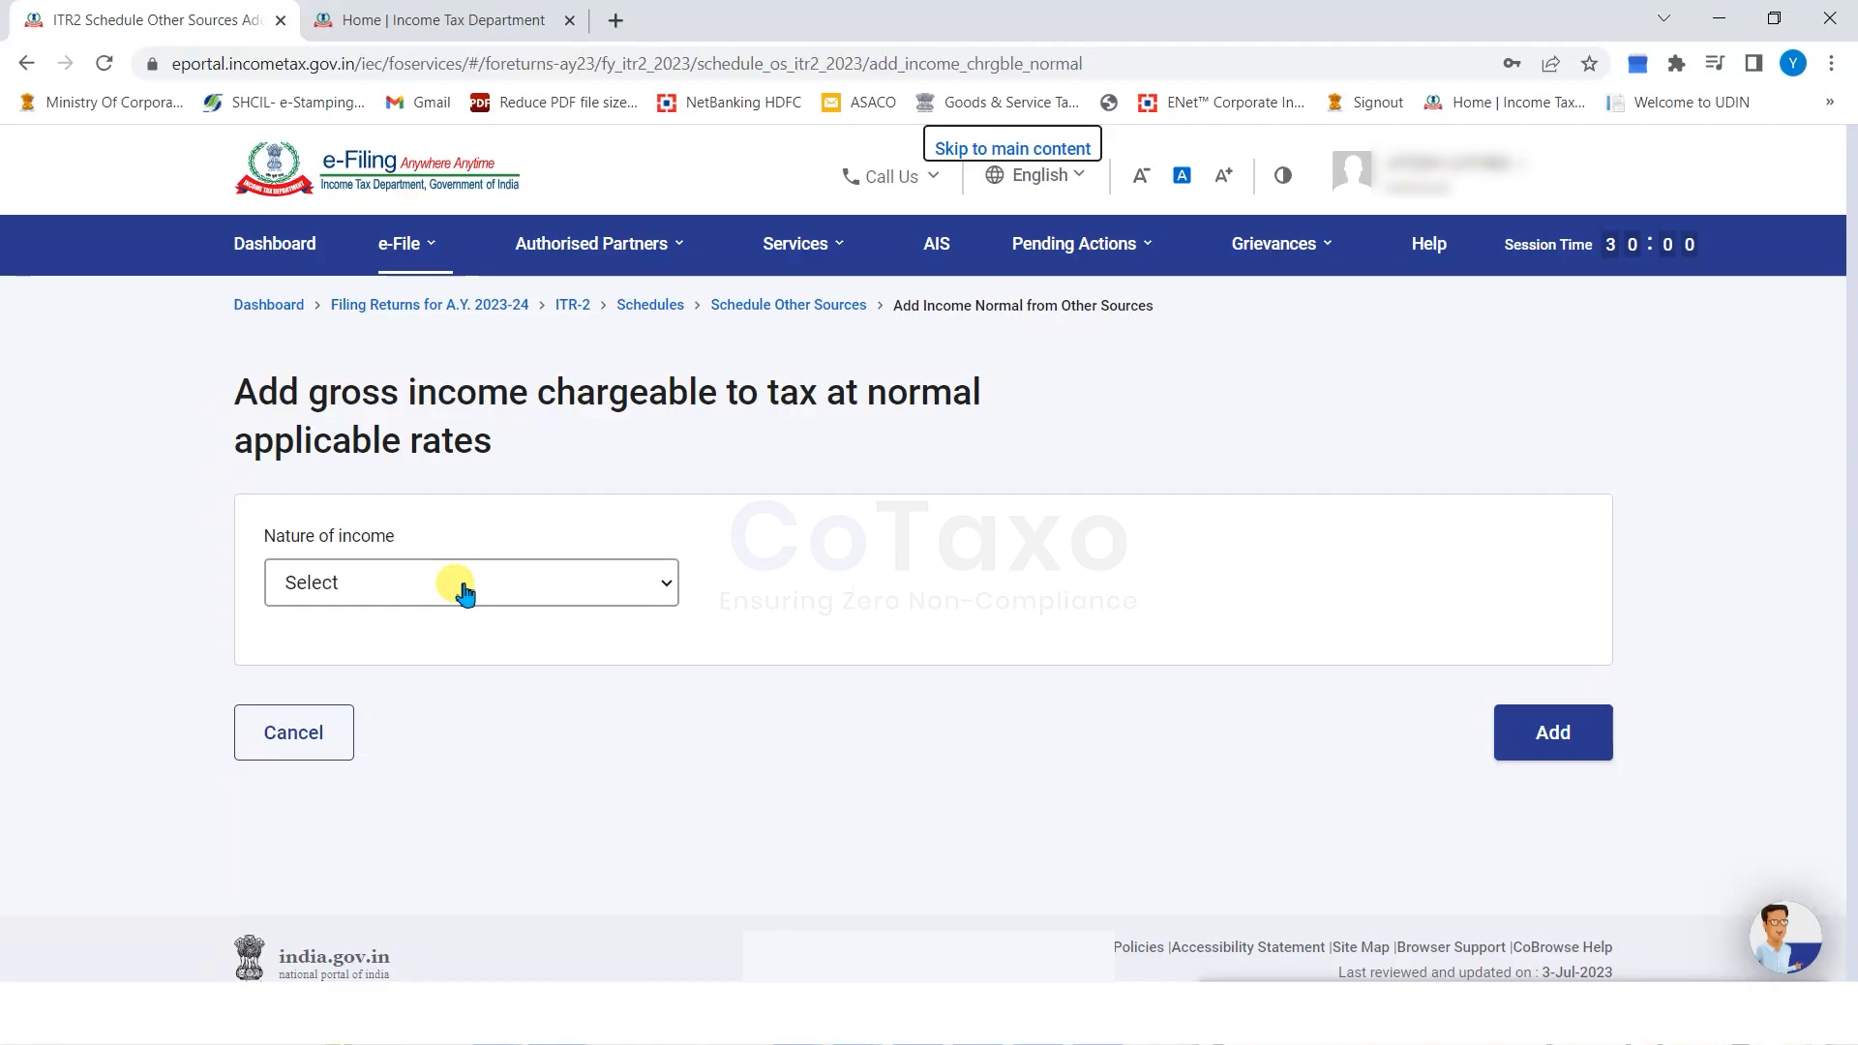
# Open the Nature of income list, close it without choosing, and cancel the extra income item.
pyautogui.click(465, 593)
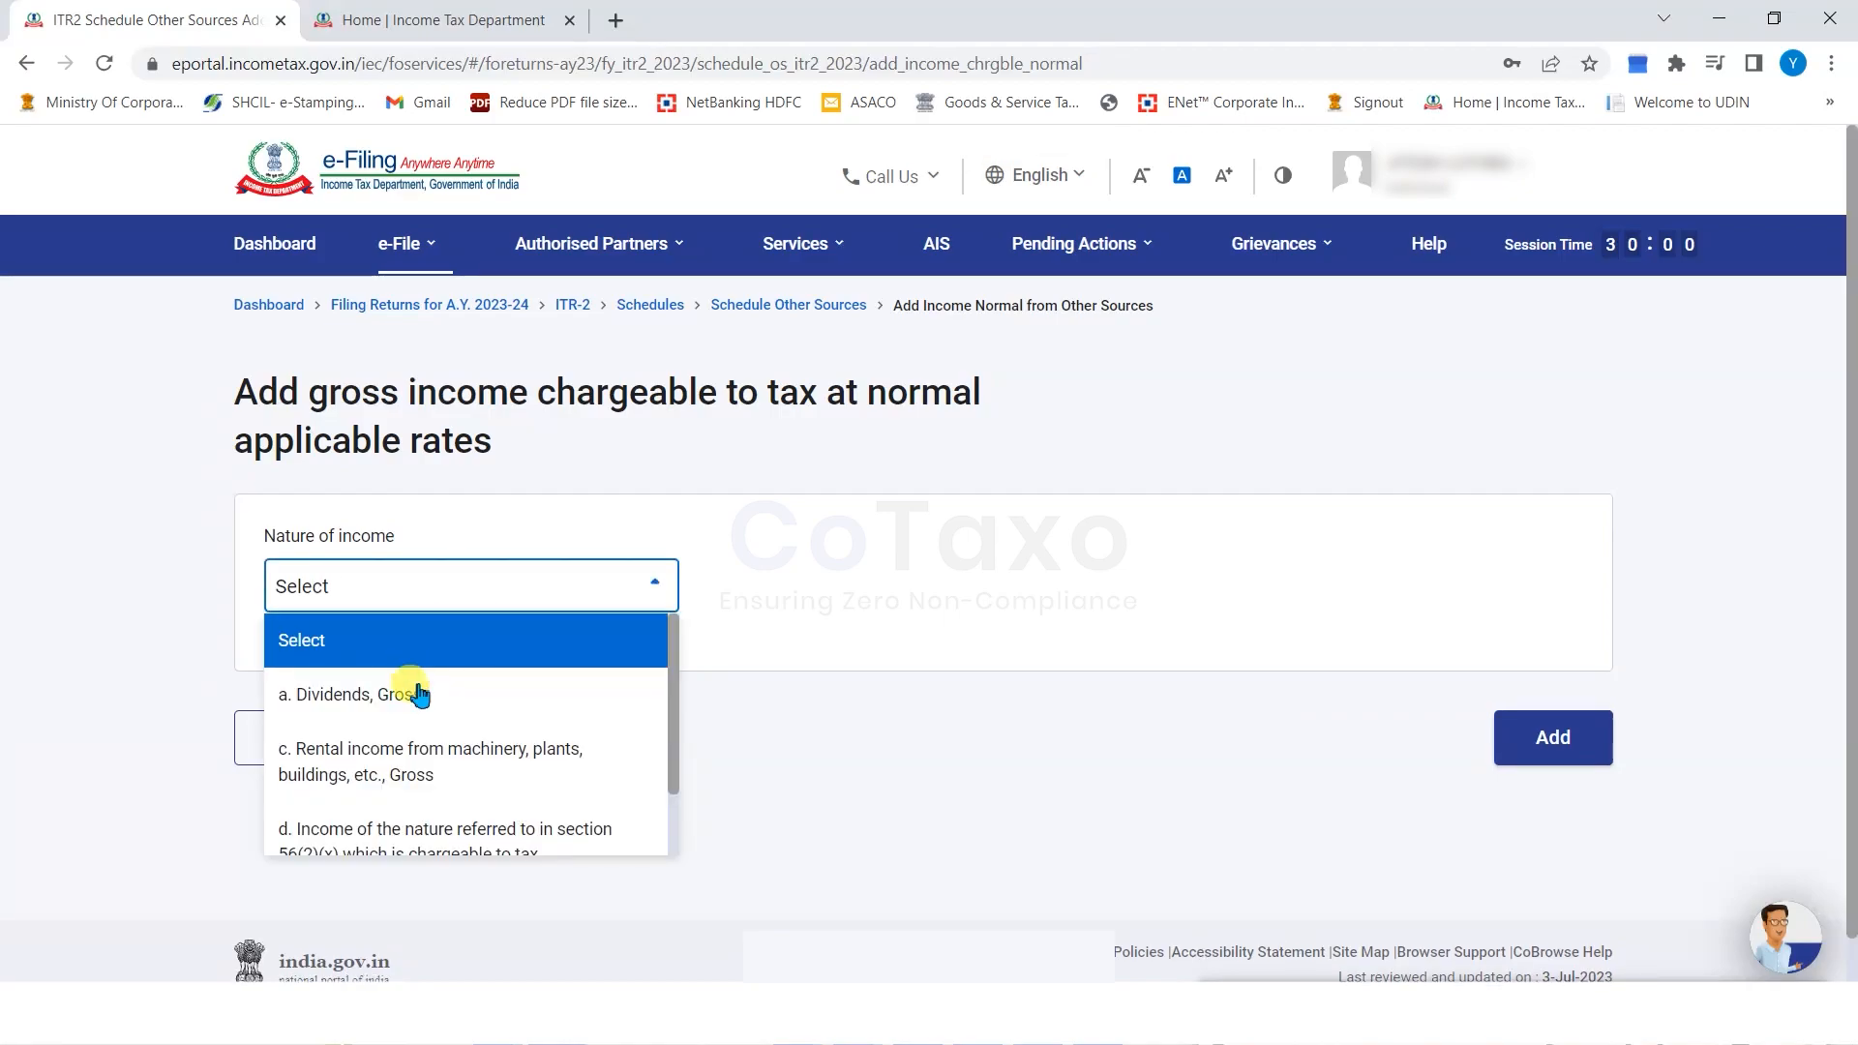
pyautogui.scroll(-1, 436, 701)
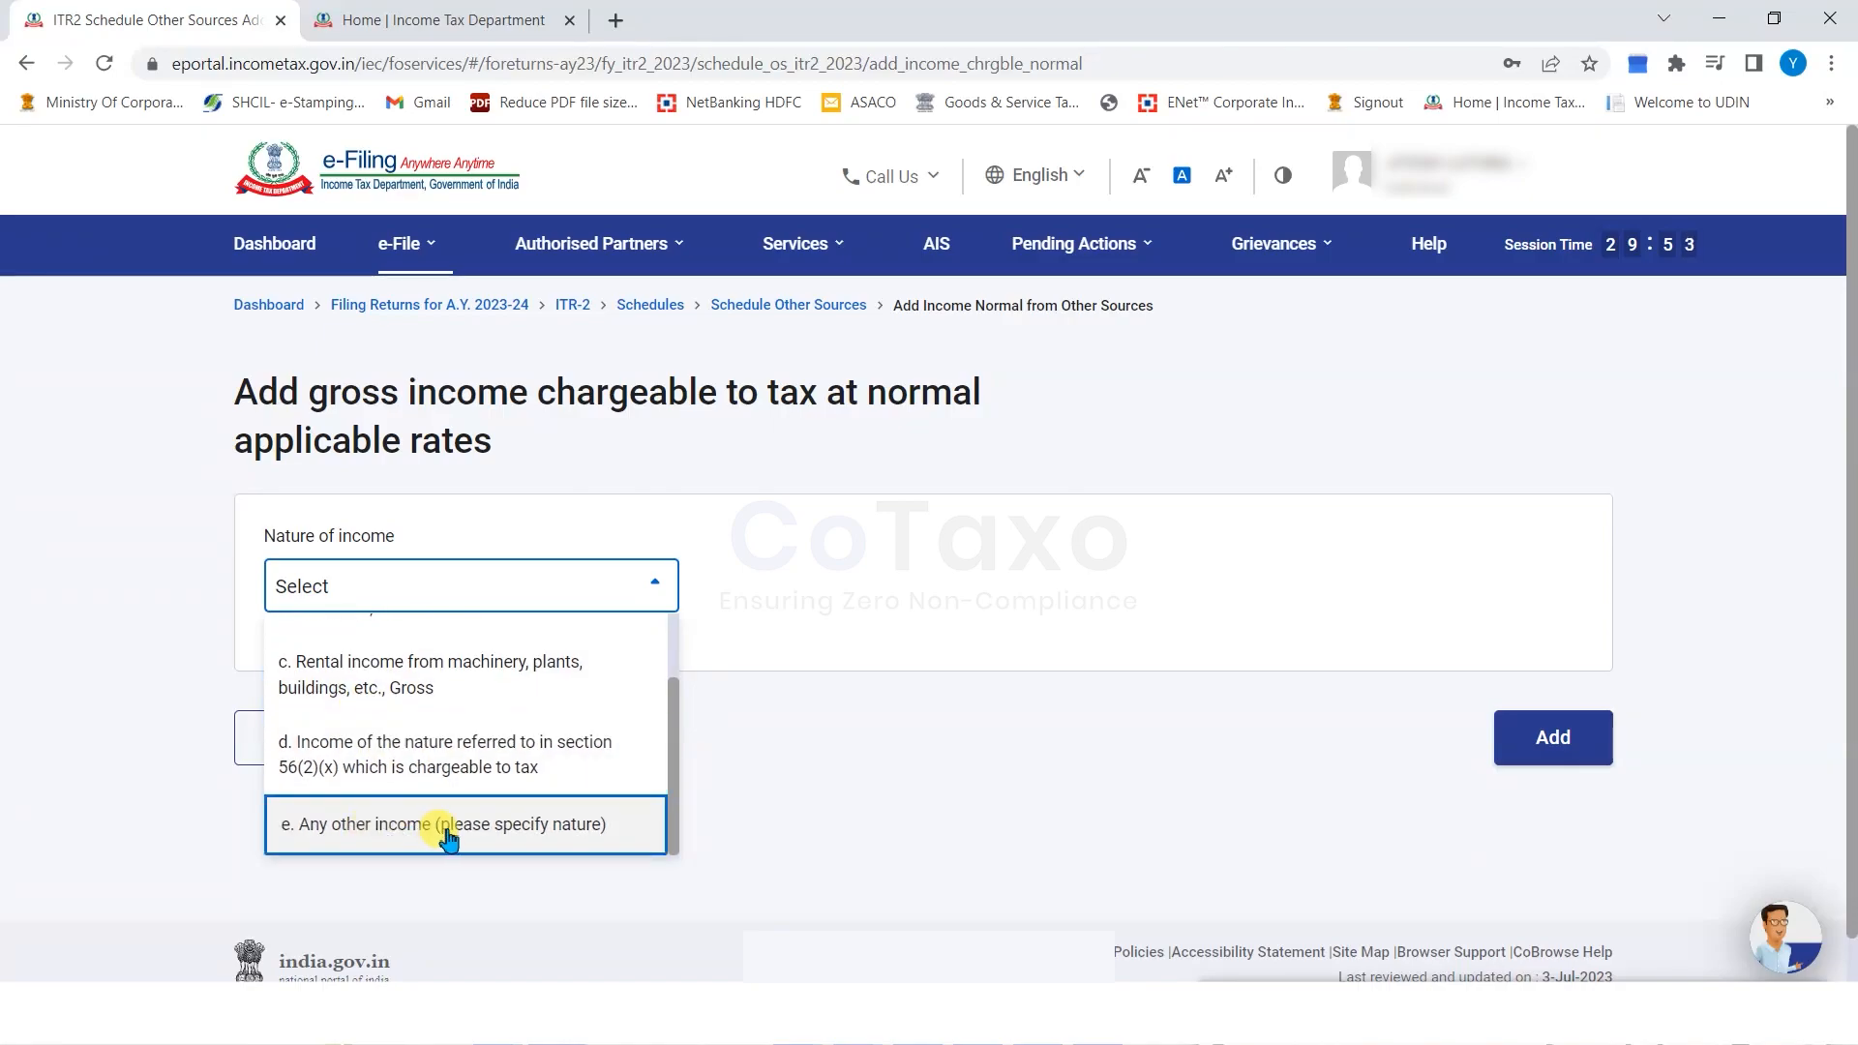
pyautogui.click(888, 723)
pyautogui.click(293, 735)
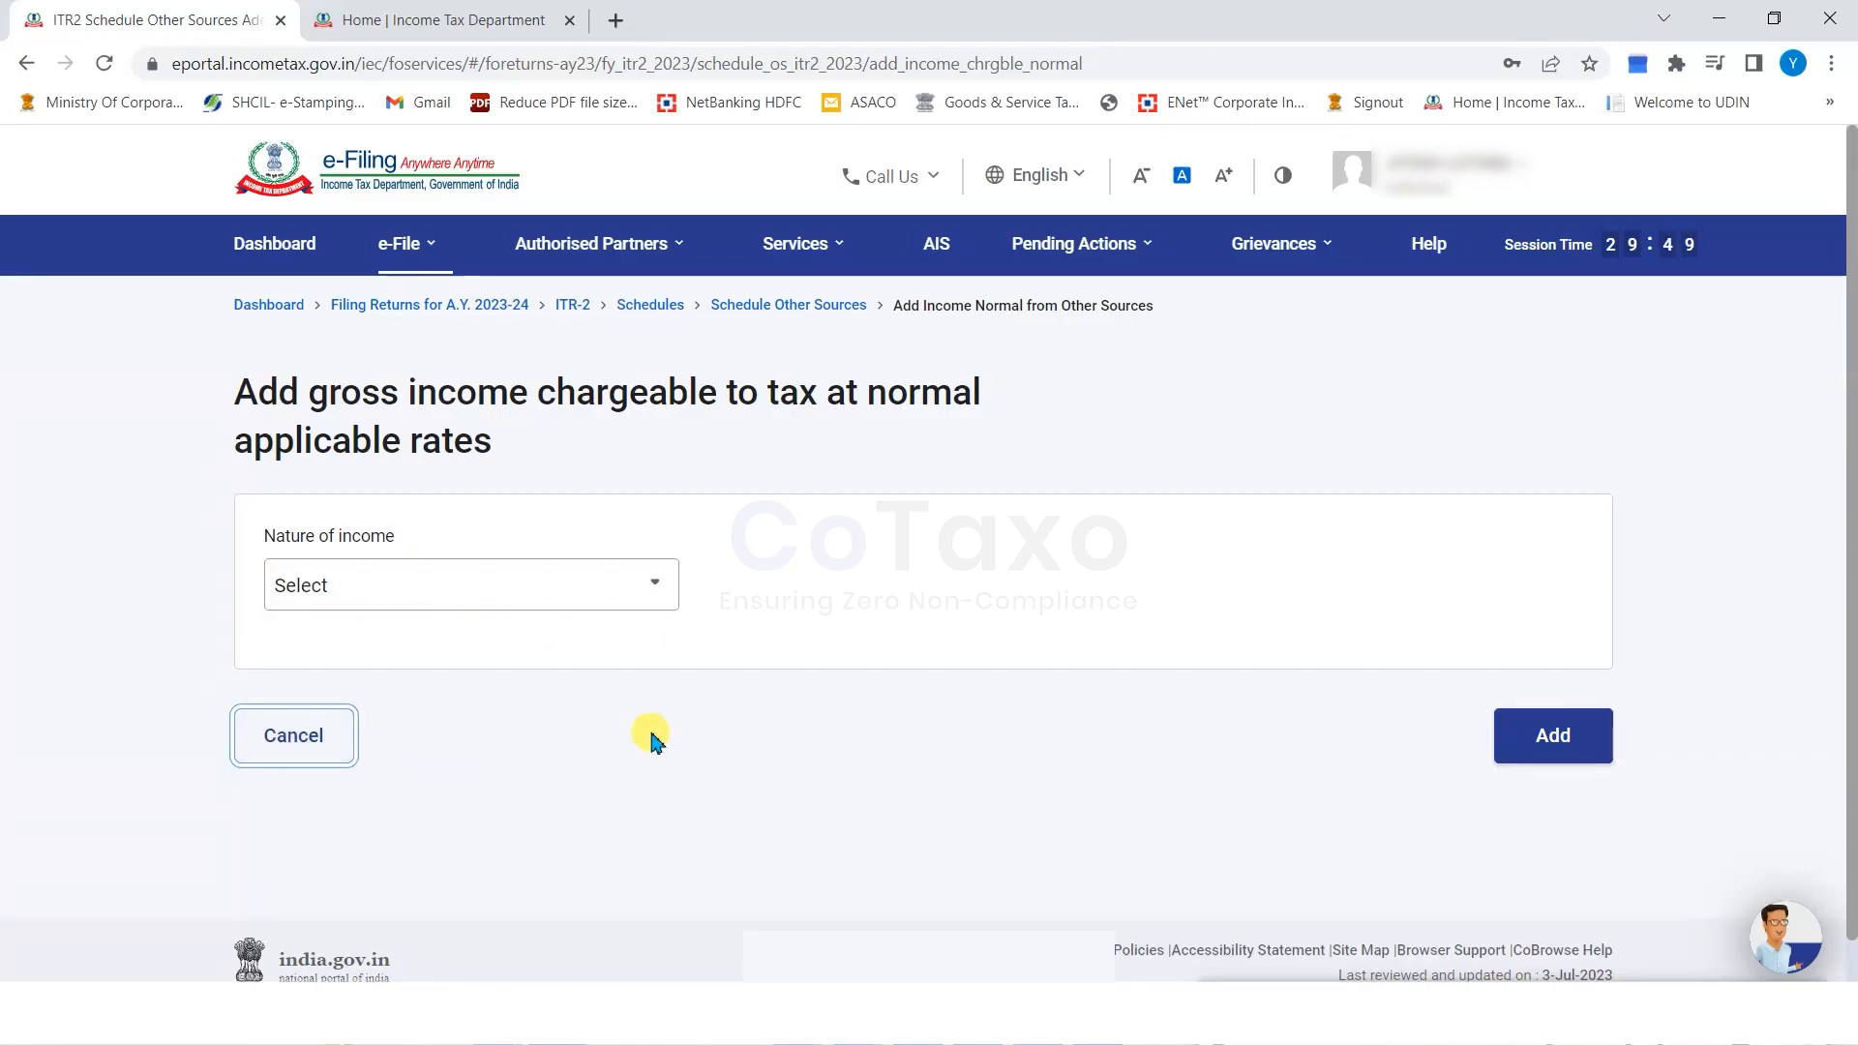
pyautogui.click(300, 737)
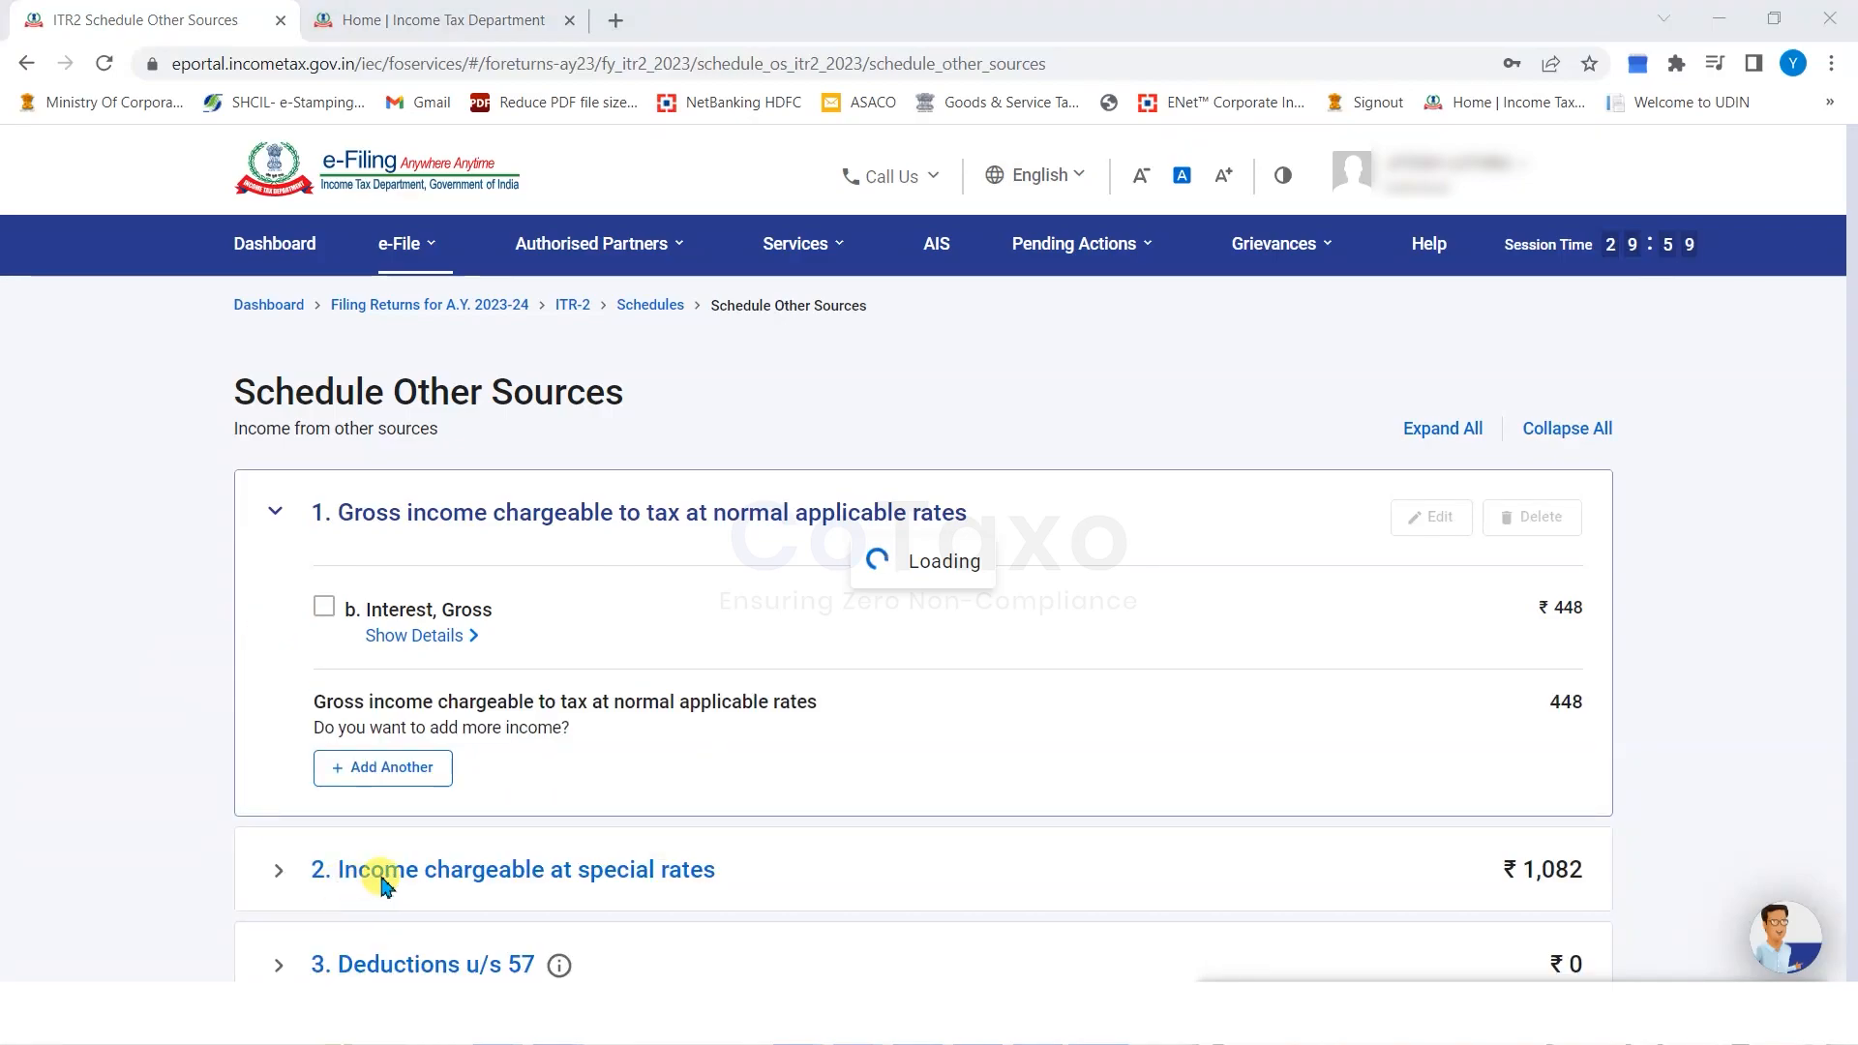
# Expand income chargeable at special rates and check the ₹1,082 item d.
pyautogui.click(275, 872)
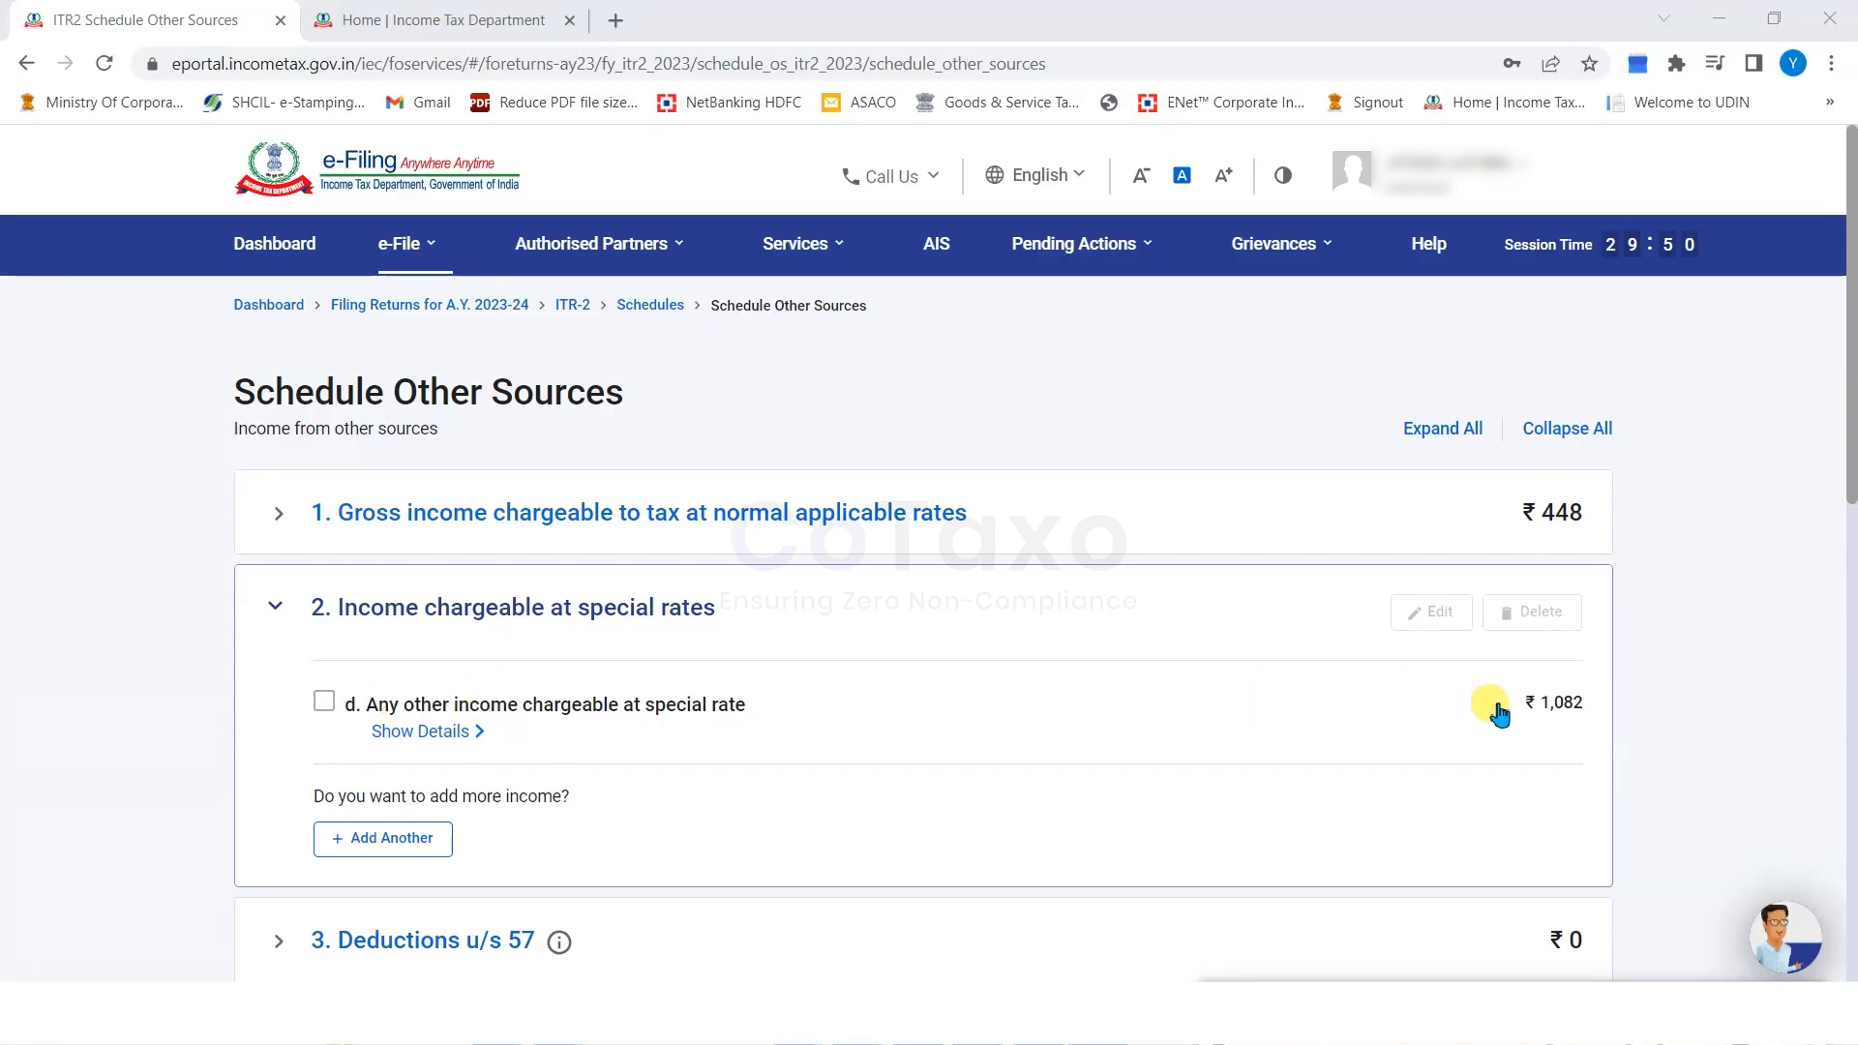
pyautogui.moveTo(1585, 698); pyautogui.dragTo(1536, 701)
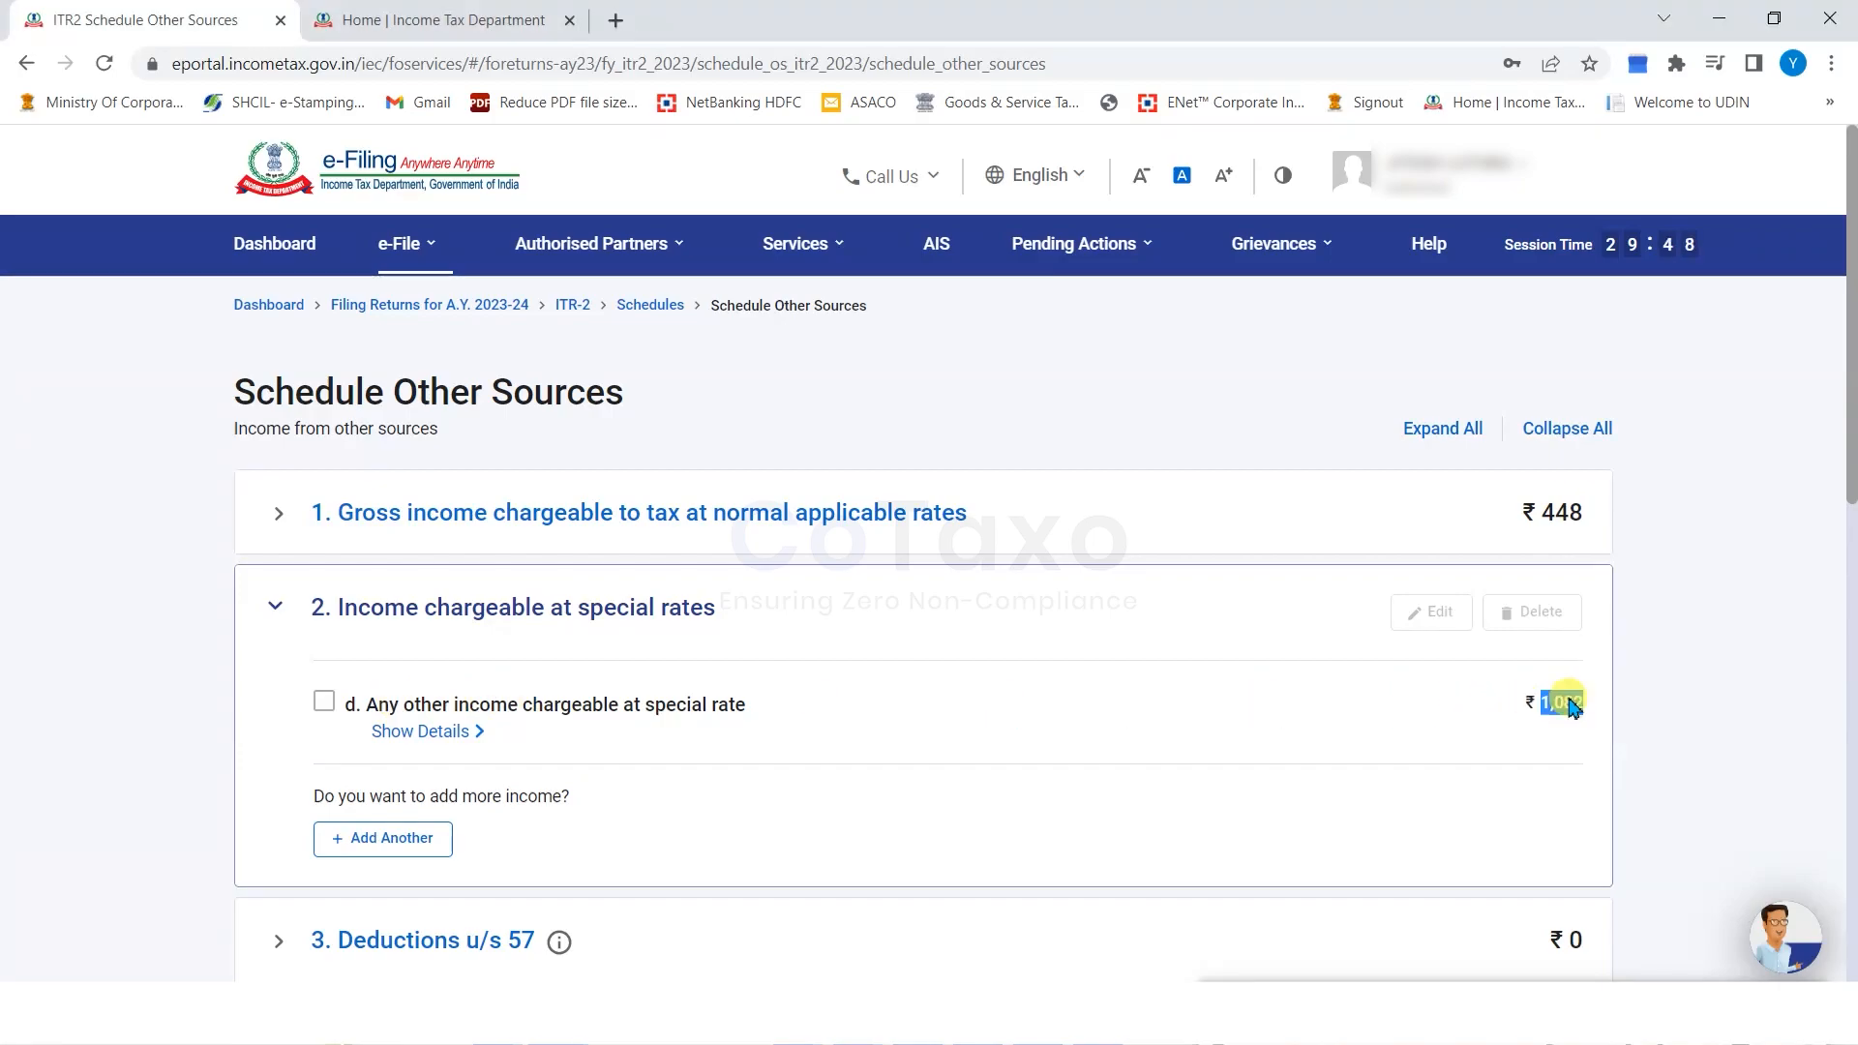
pyautogui.click(1686, 683)
pyautogui.scroll(-2, 828, 726)
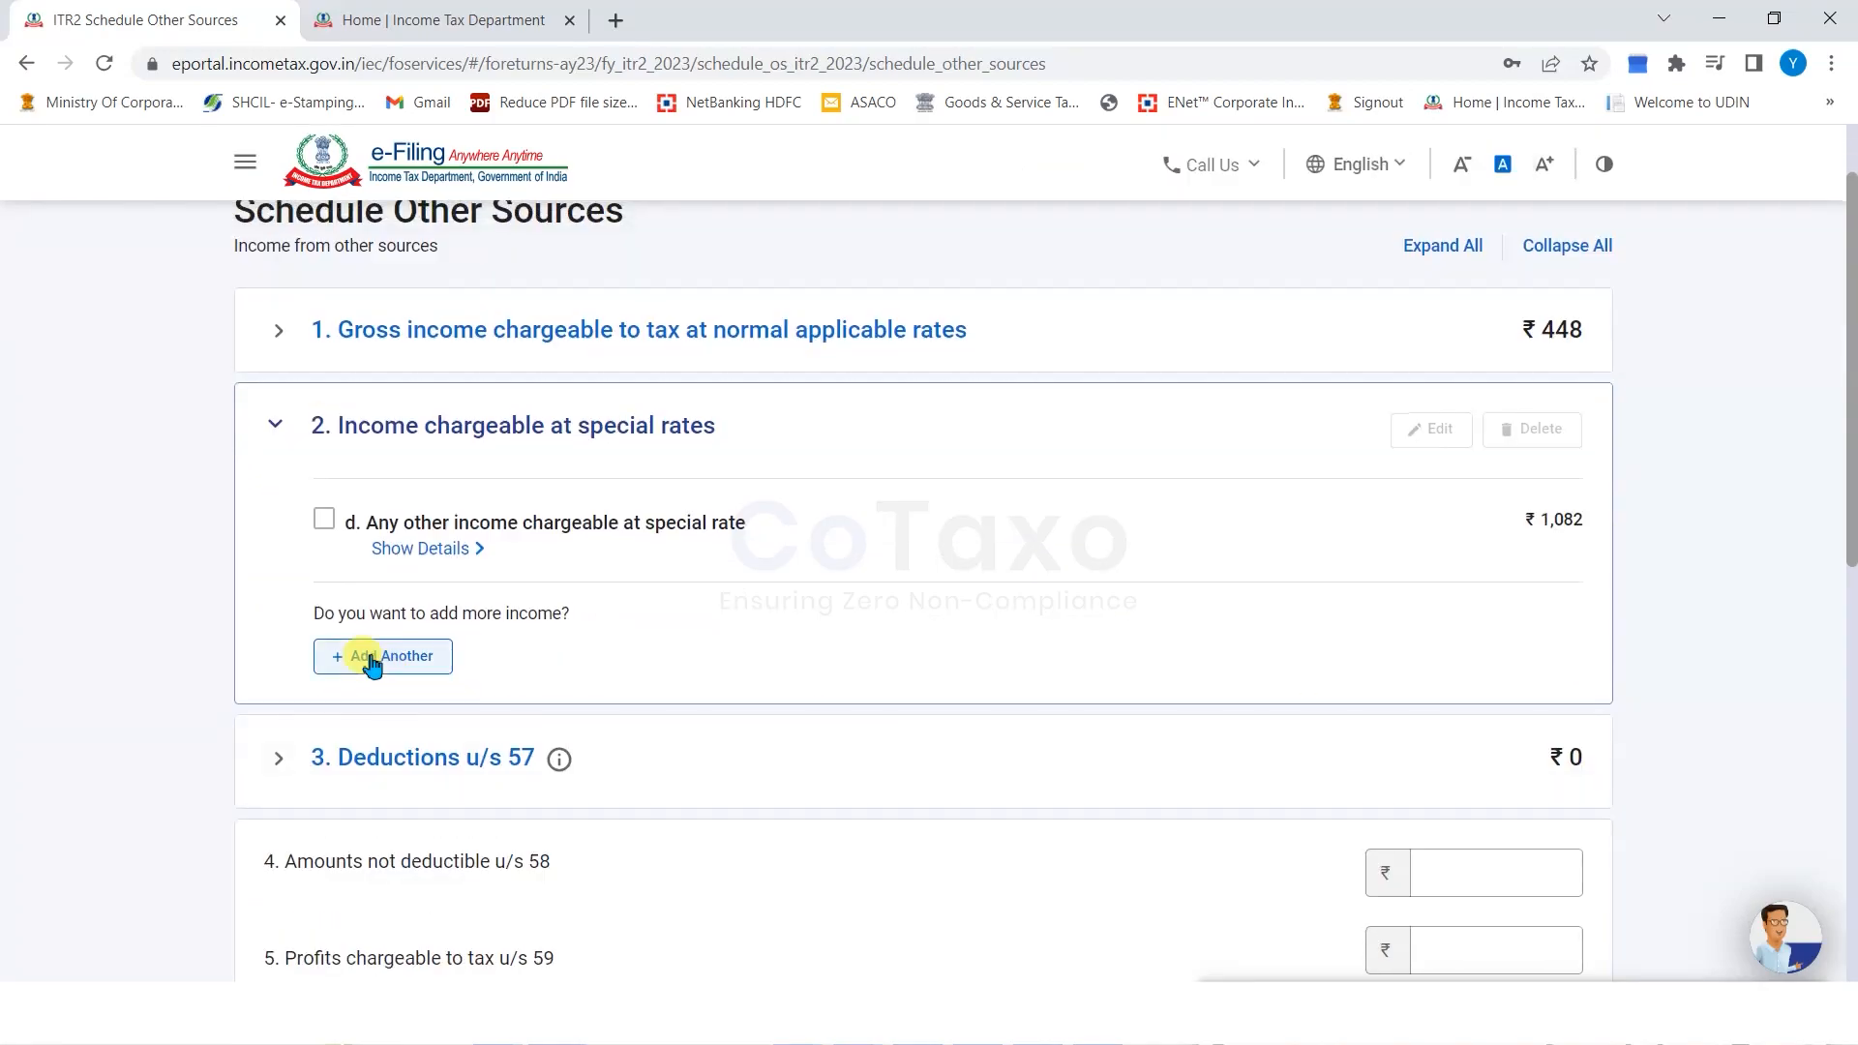
# Start another special-rate income item, browse the income natures, then cancel without adding anything.
pyautogui.click(372, 658)
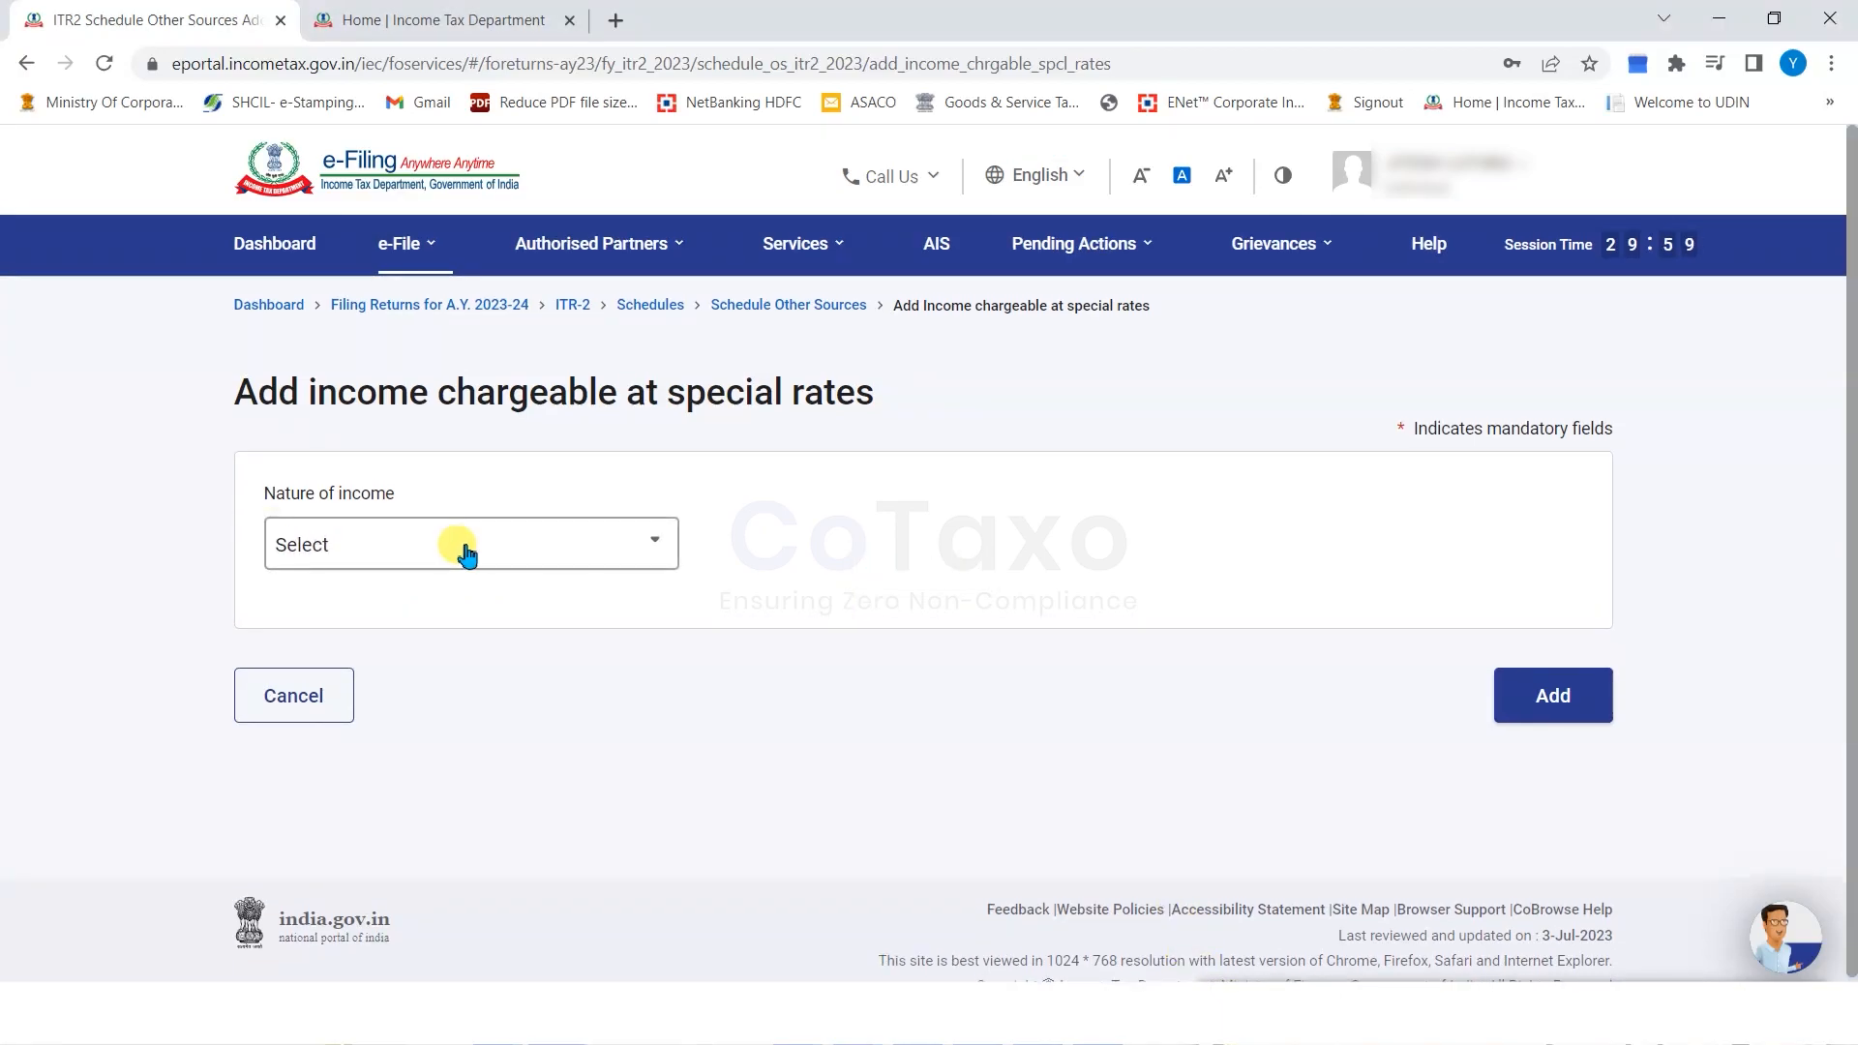
pyautogui.click(523, 545)
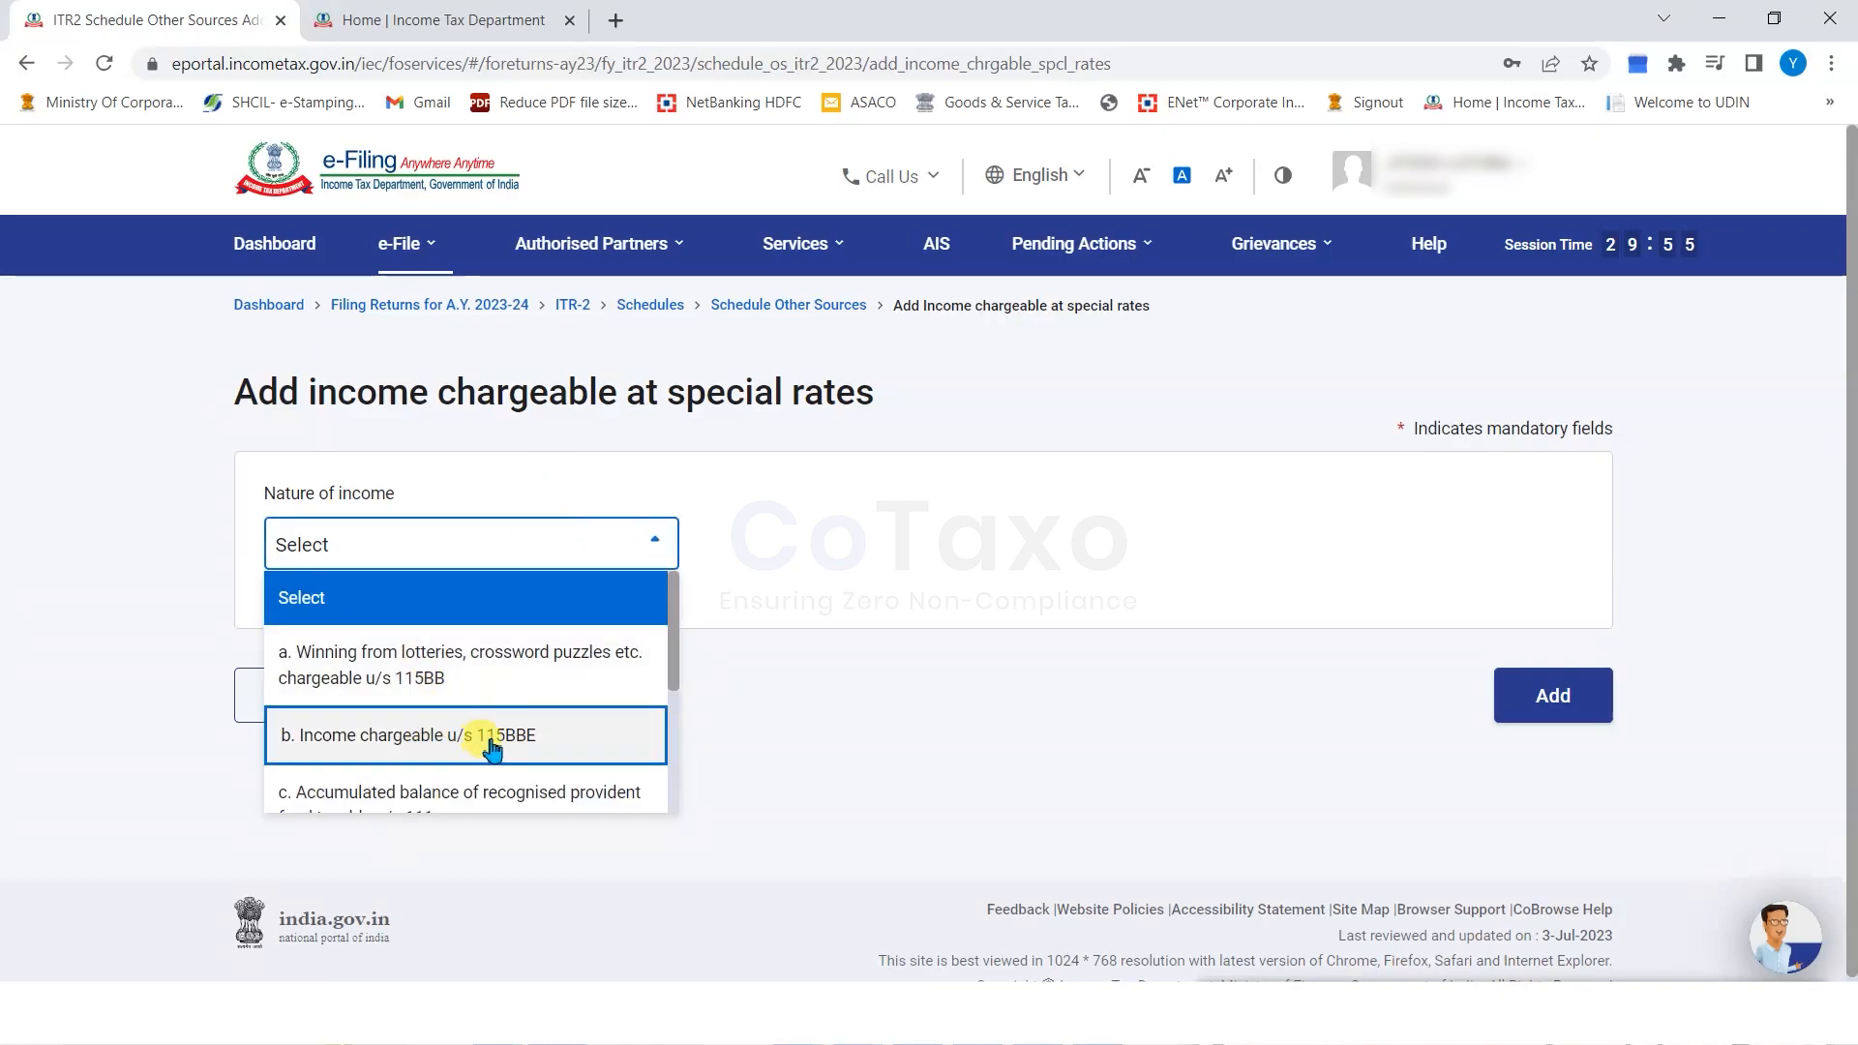
pyautogui.scroll(-2, 511, 735)
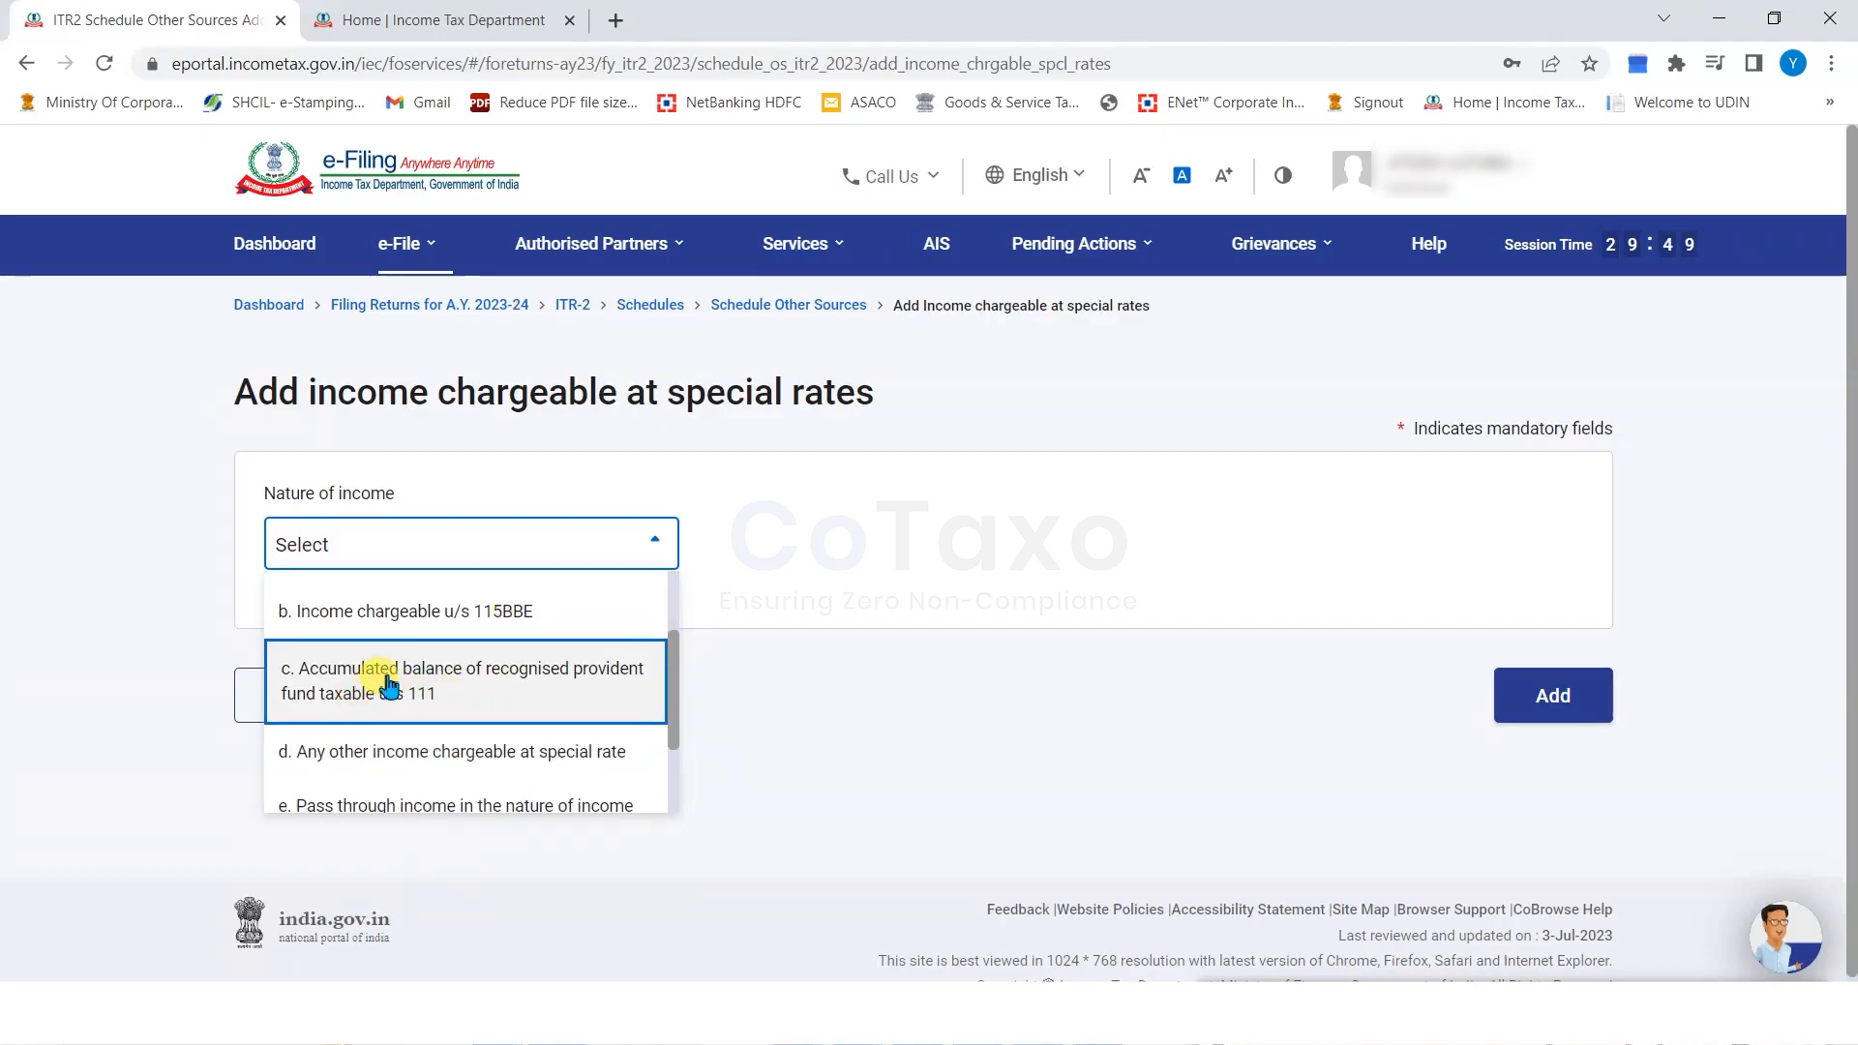
pyautogui.scroll(-1, 383, 677)
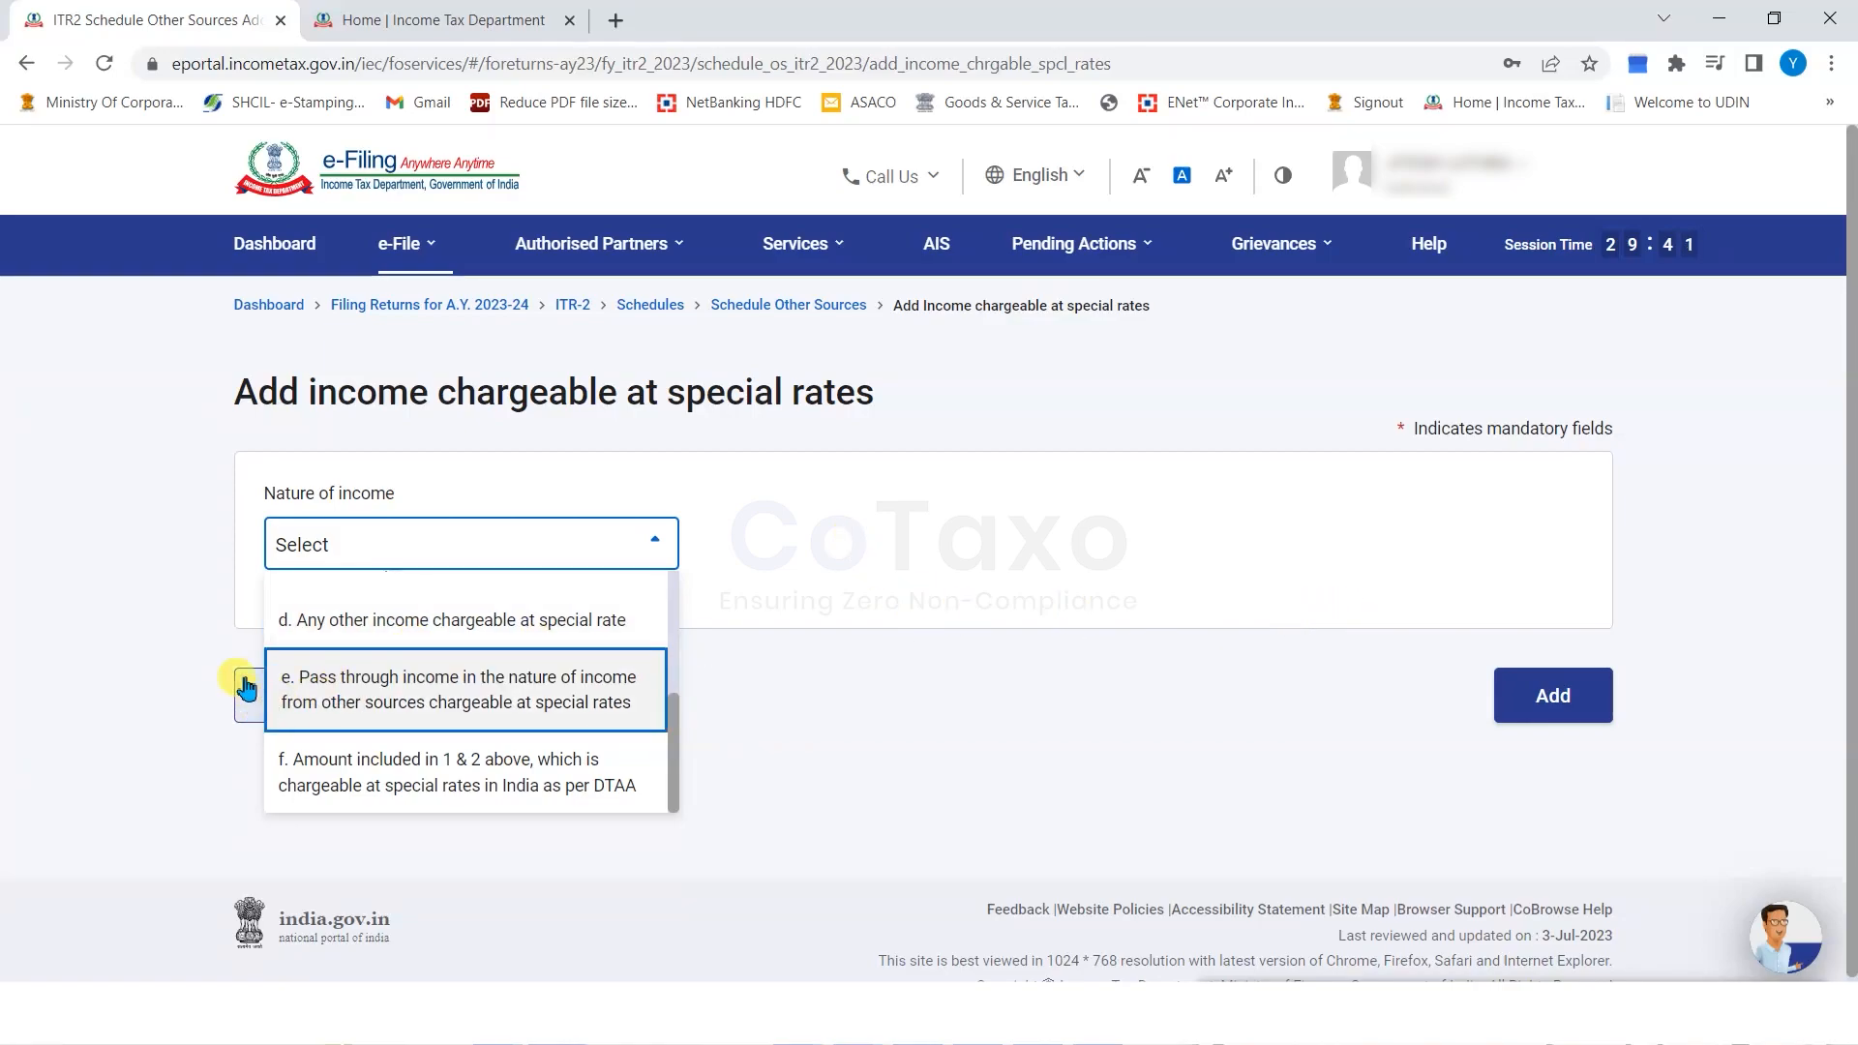
pyautogui.click(223, 610)
pyautogui.click(279, 706)
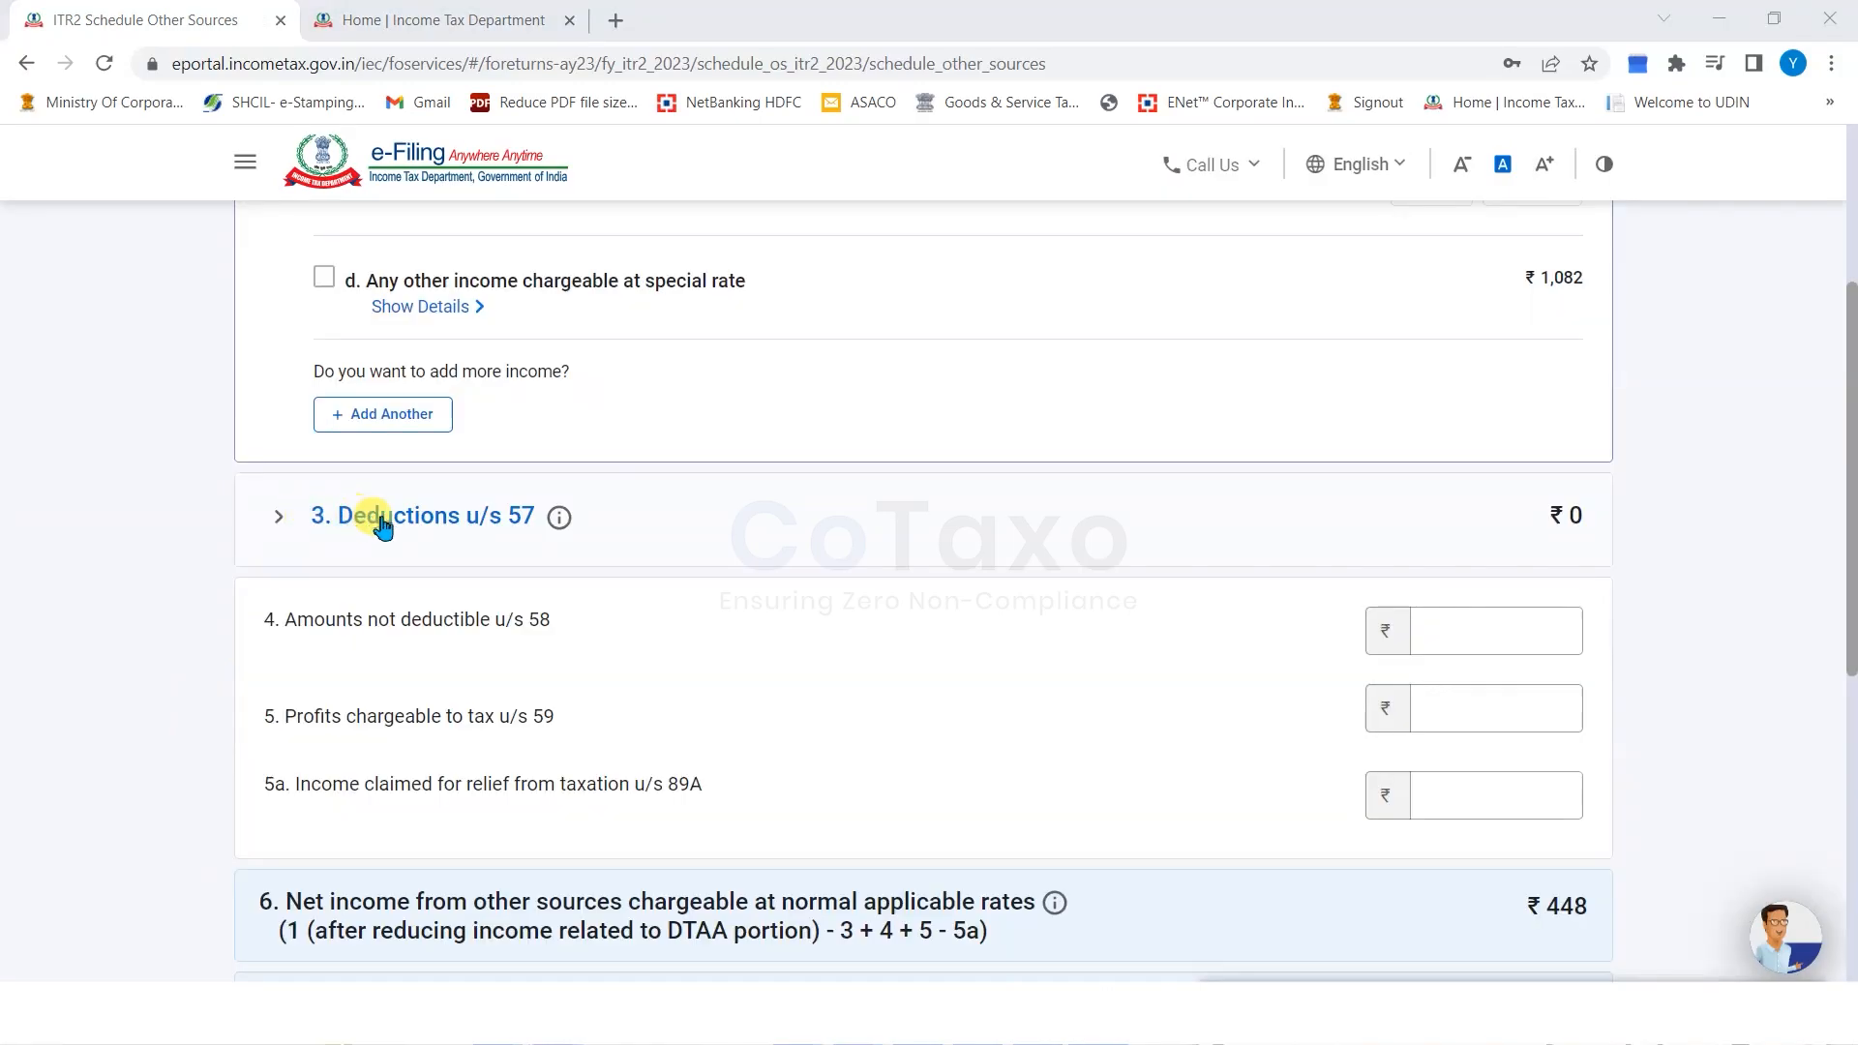
# Enter 0 for items 4, 5 and 5a of Schedule Other Sources.
pyautogui.click(1477, 621)
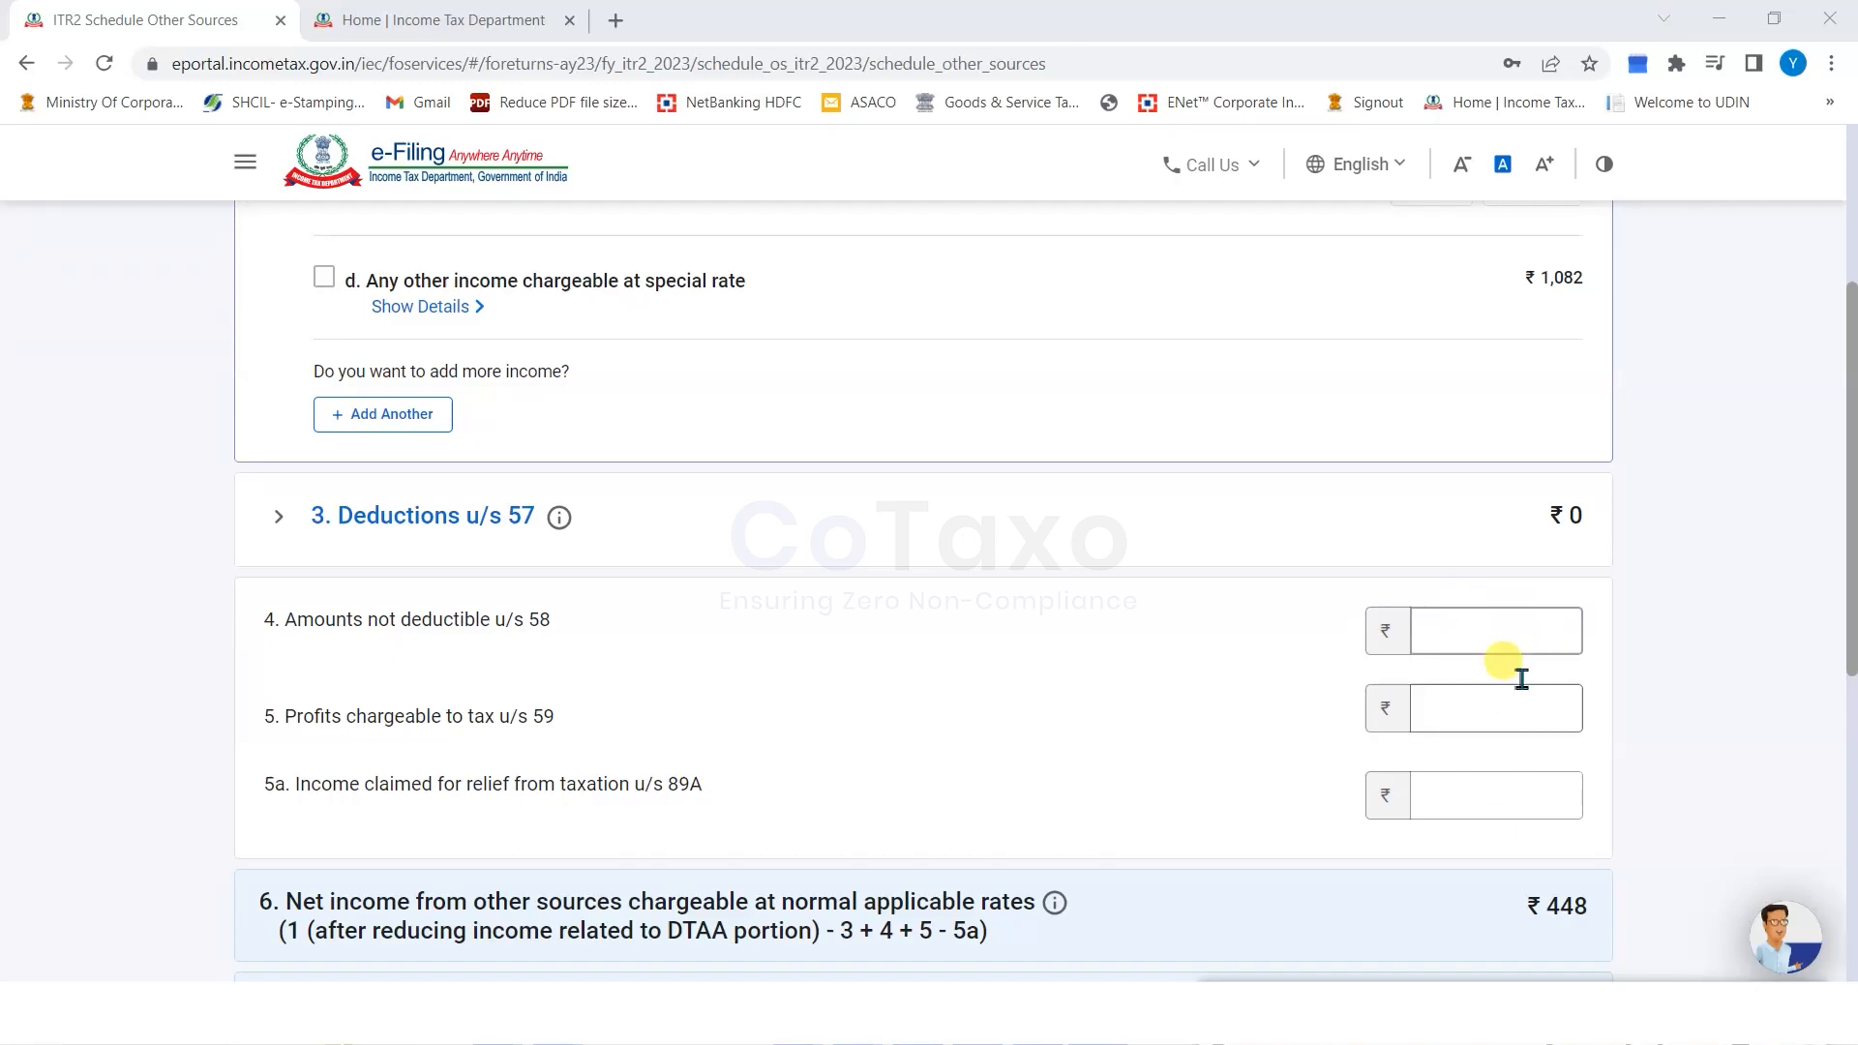
pyautogui.click(1506, 714)
pyautogui.scroll(-2, 1510, 702)
pyautogui.scroll(-1, 1507, 689)
pyautogui.click(1515, 399)
pyautogui.write('0')
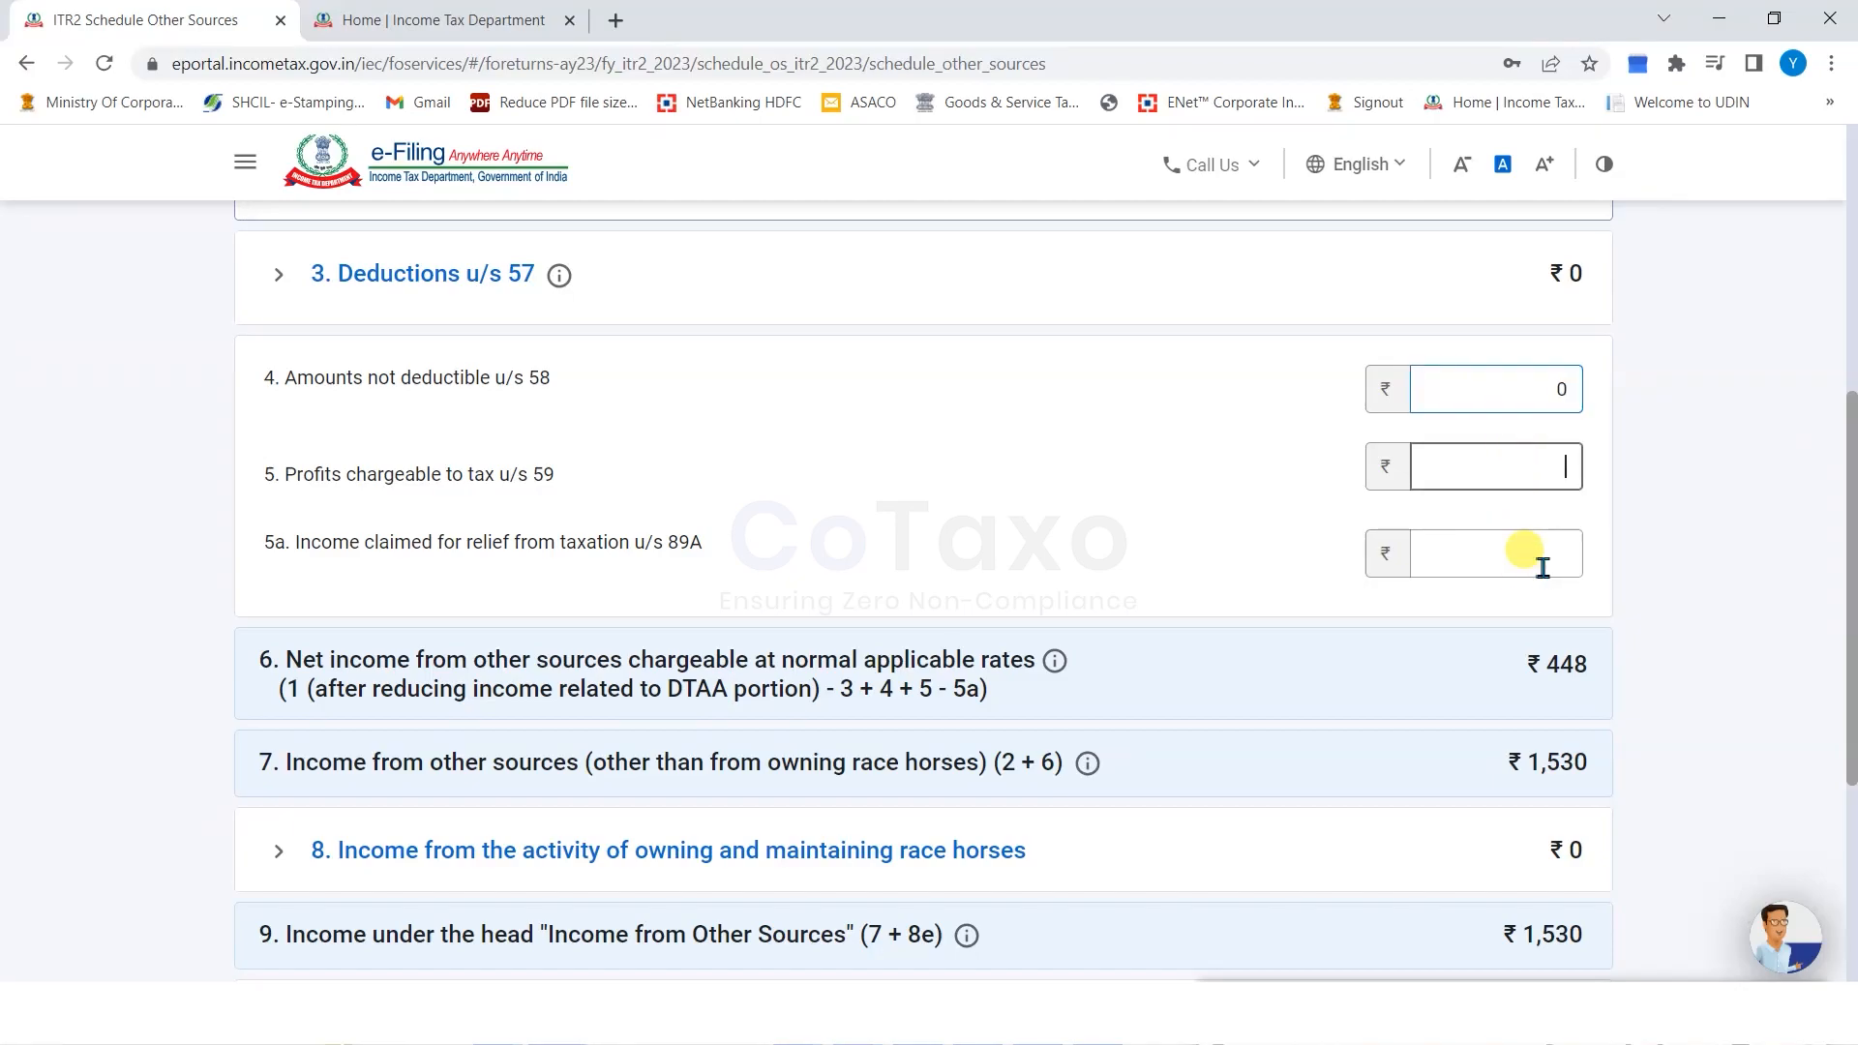
pyautogui.click(1541, 565)
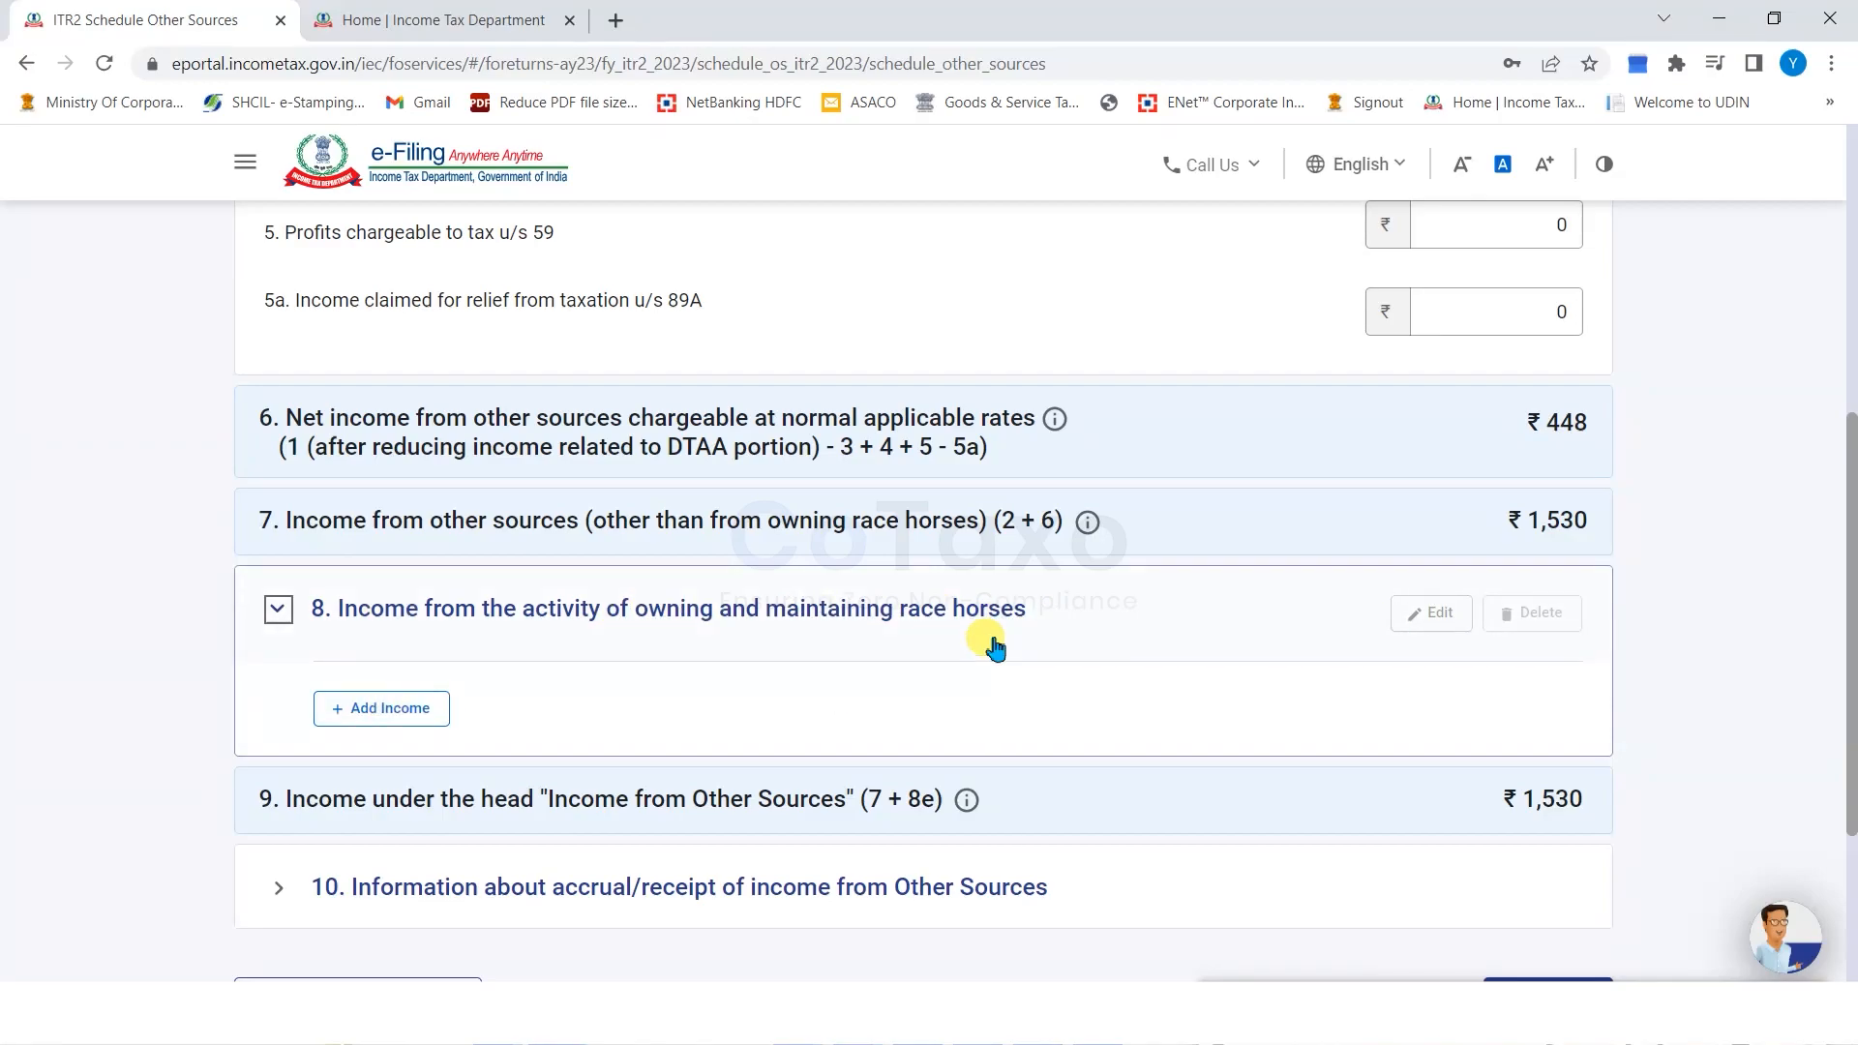
# Check the accrual/receipt of income details and confirm Schedule Other Sources.
pyautogui.scroll(-1, 677, 717)
pyautogui.click(551, 765)
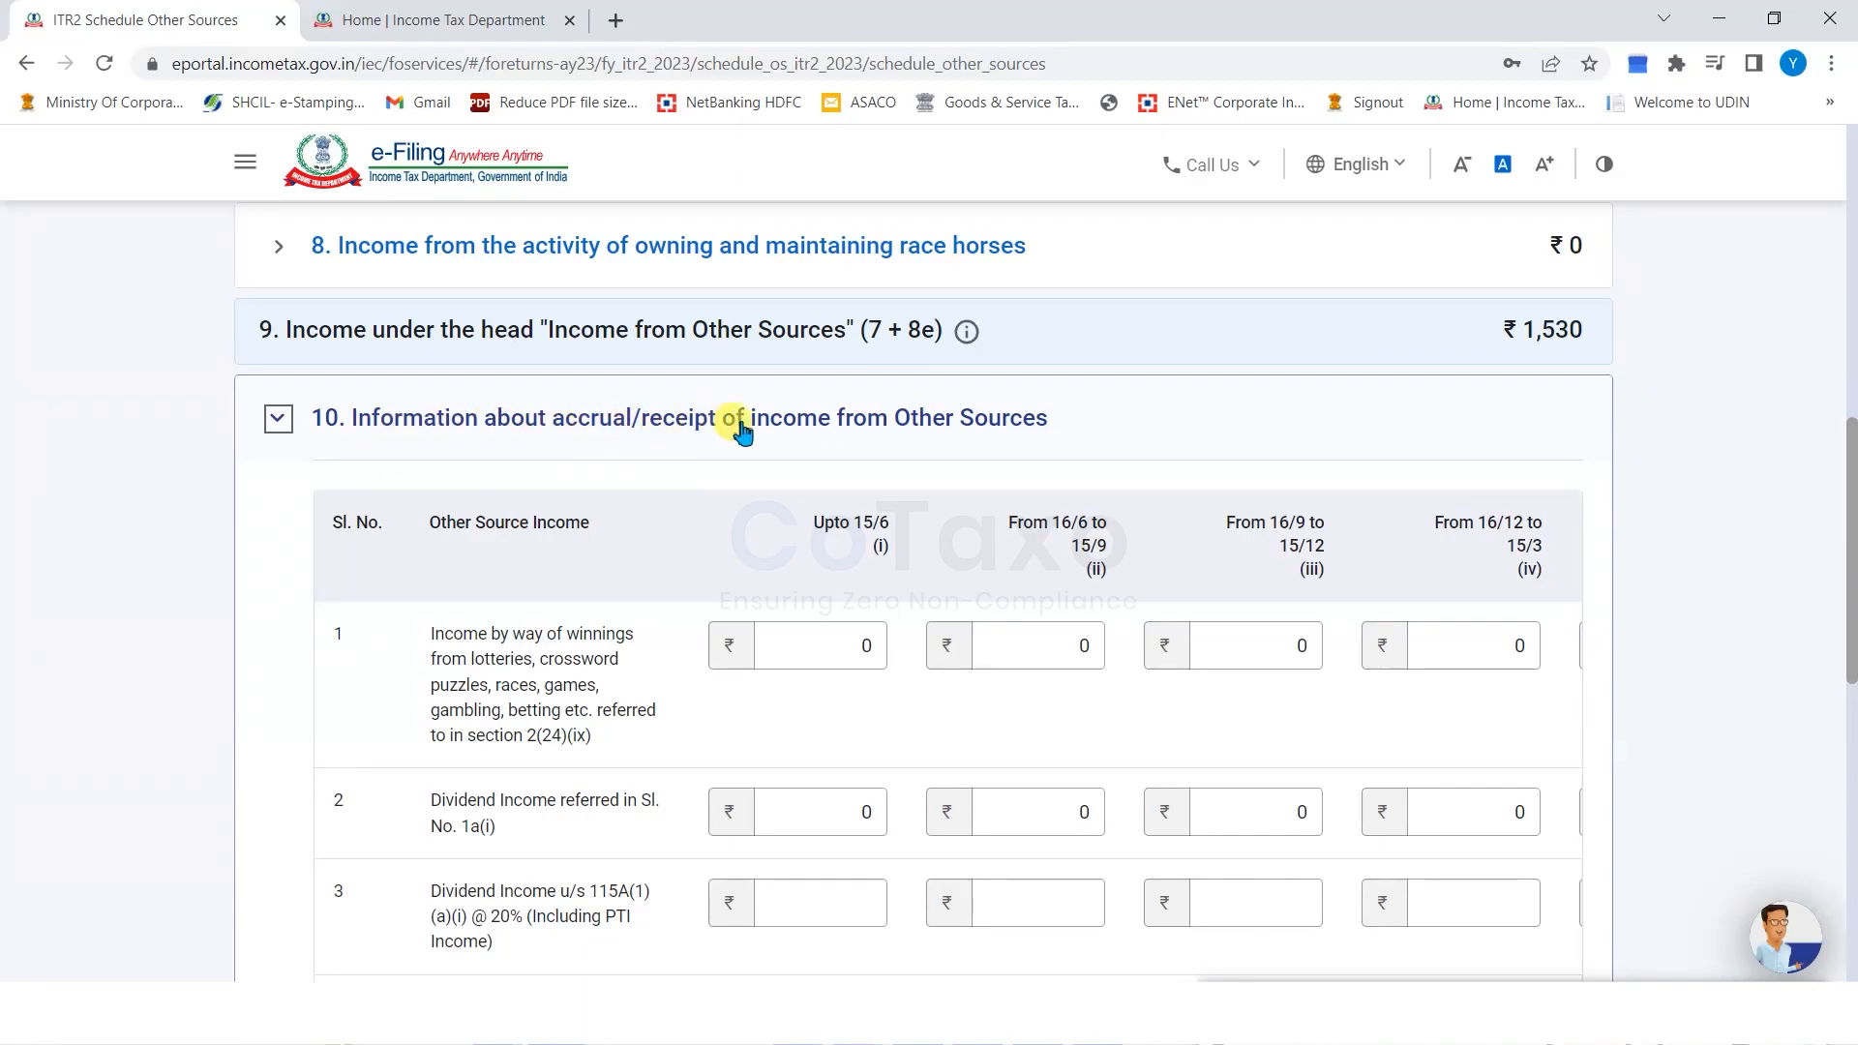
pyautogui.scroll(-1, 387, 667)
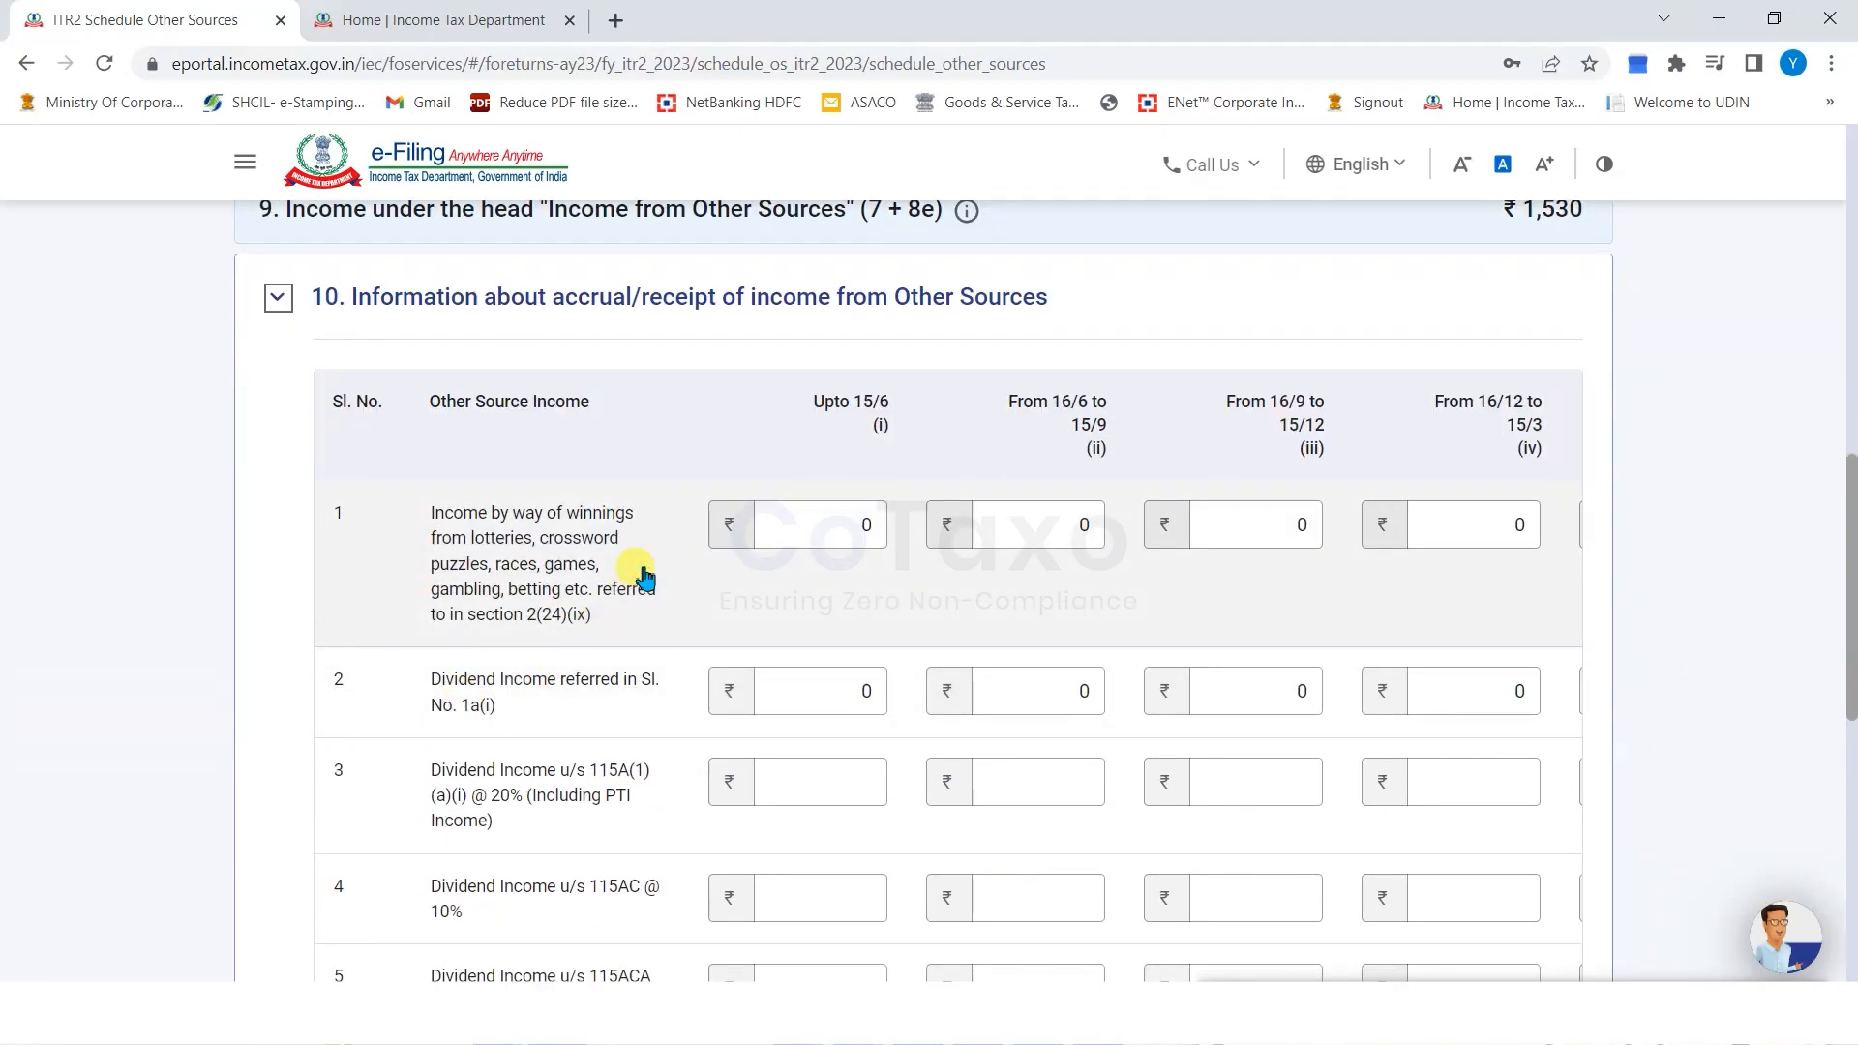
pyautogui.scroll(-1, 571, 655)
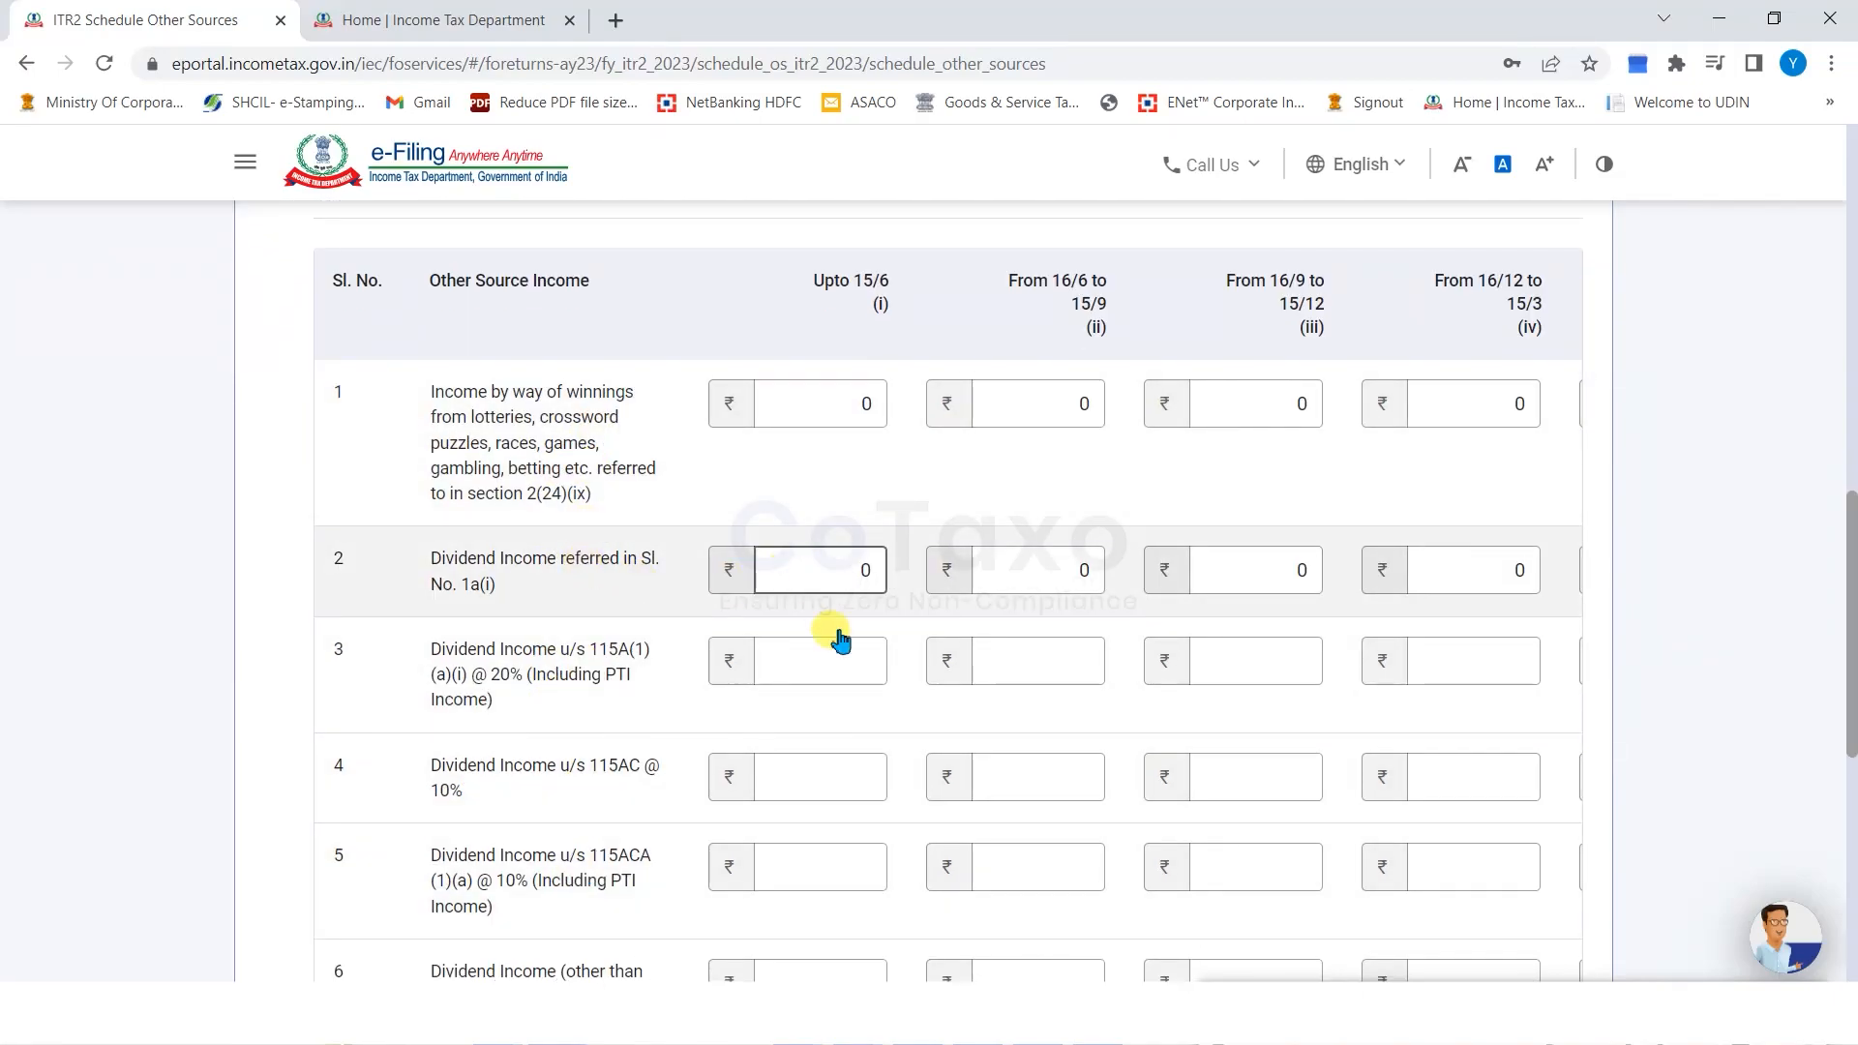
pyautogui.scroll(-5, 852, 609)
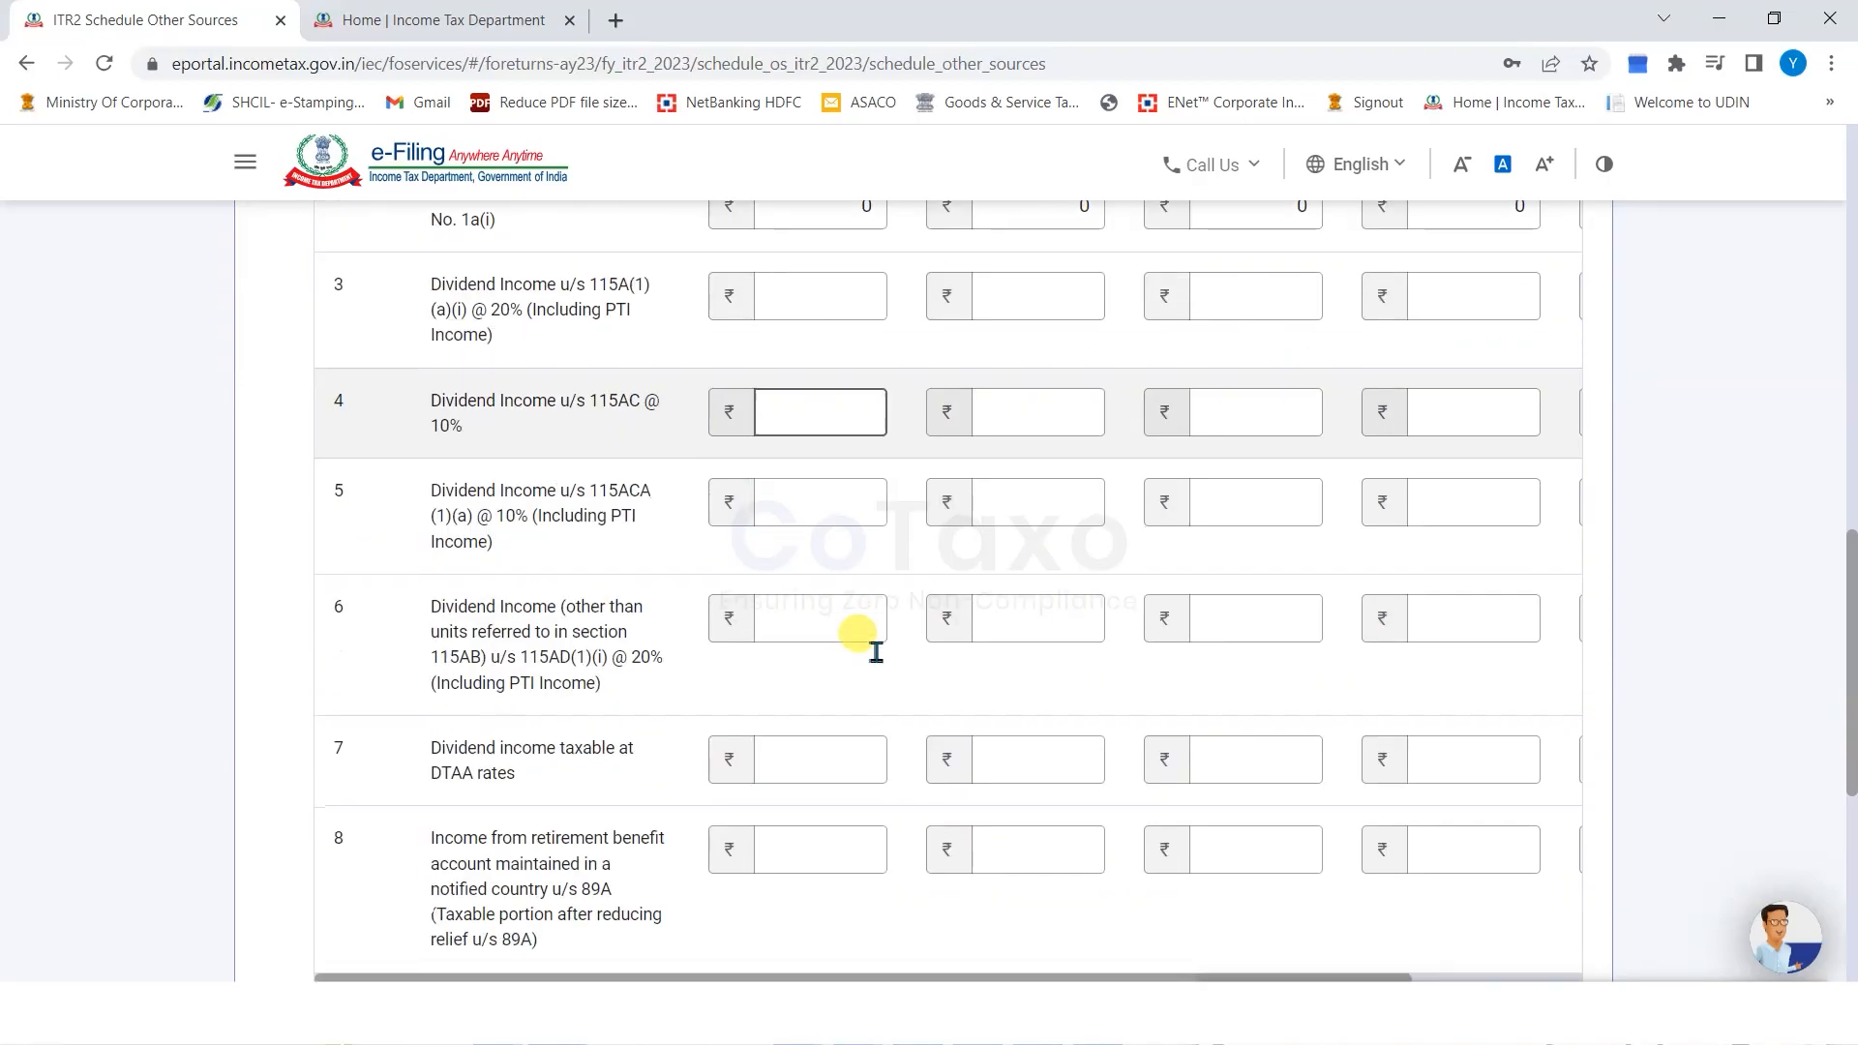
pyautogui.click(1539, 730)
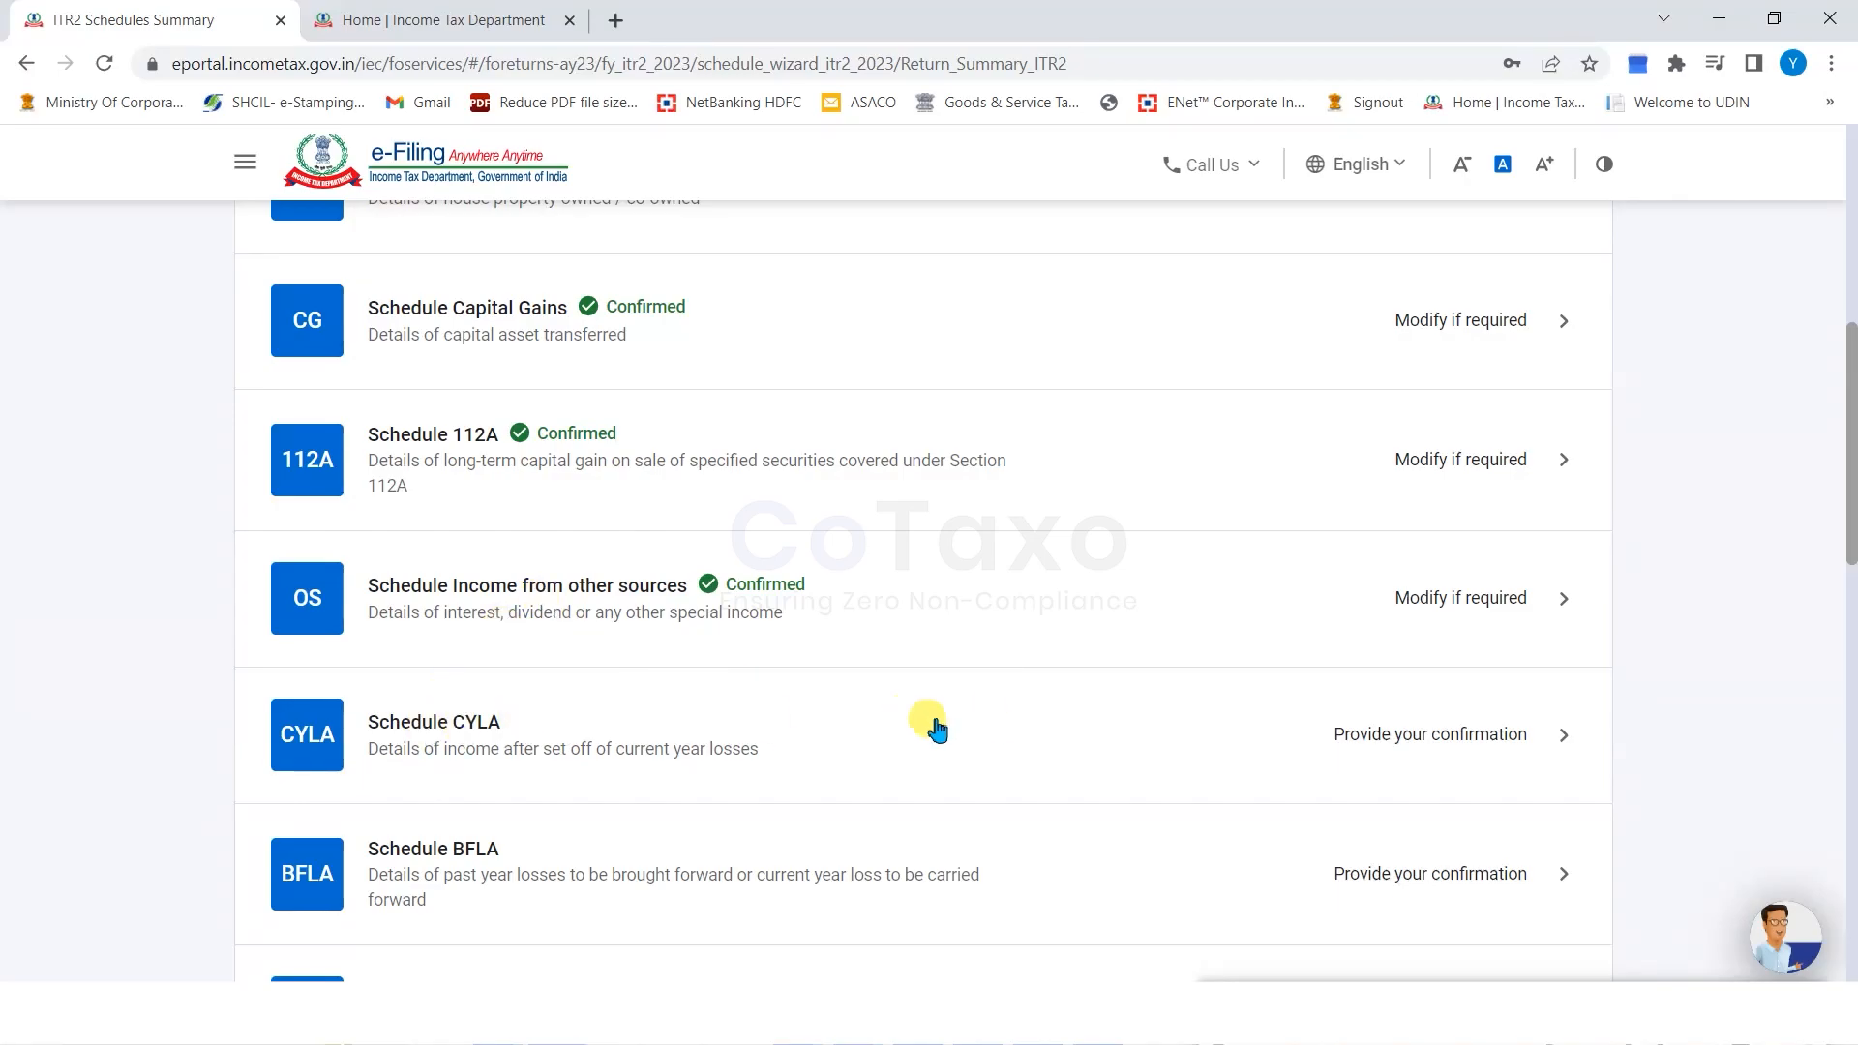
# Review Schedule CYLA's set-off table, including the ₹6,000 long-term capital gain, and confirm it.
pyautogui.click(1439, 737)
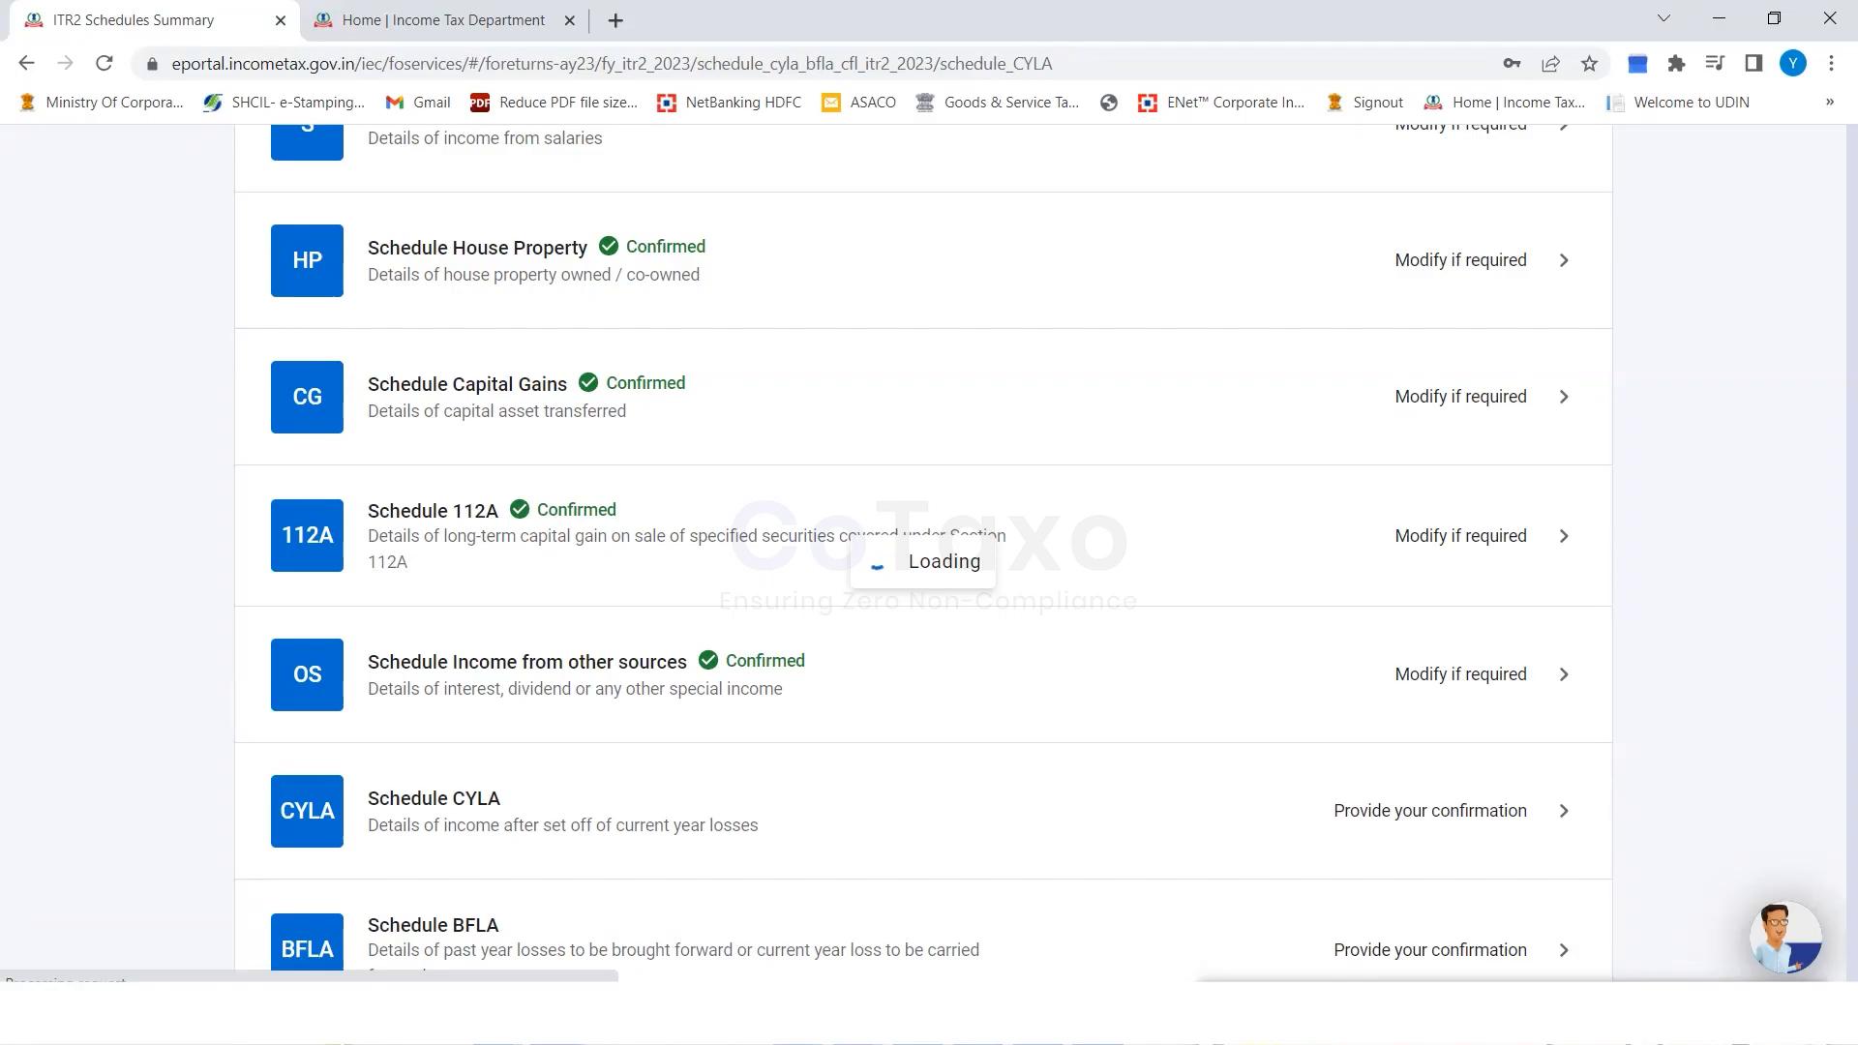
pyautogui.scroll(-3, 54, 499)
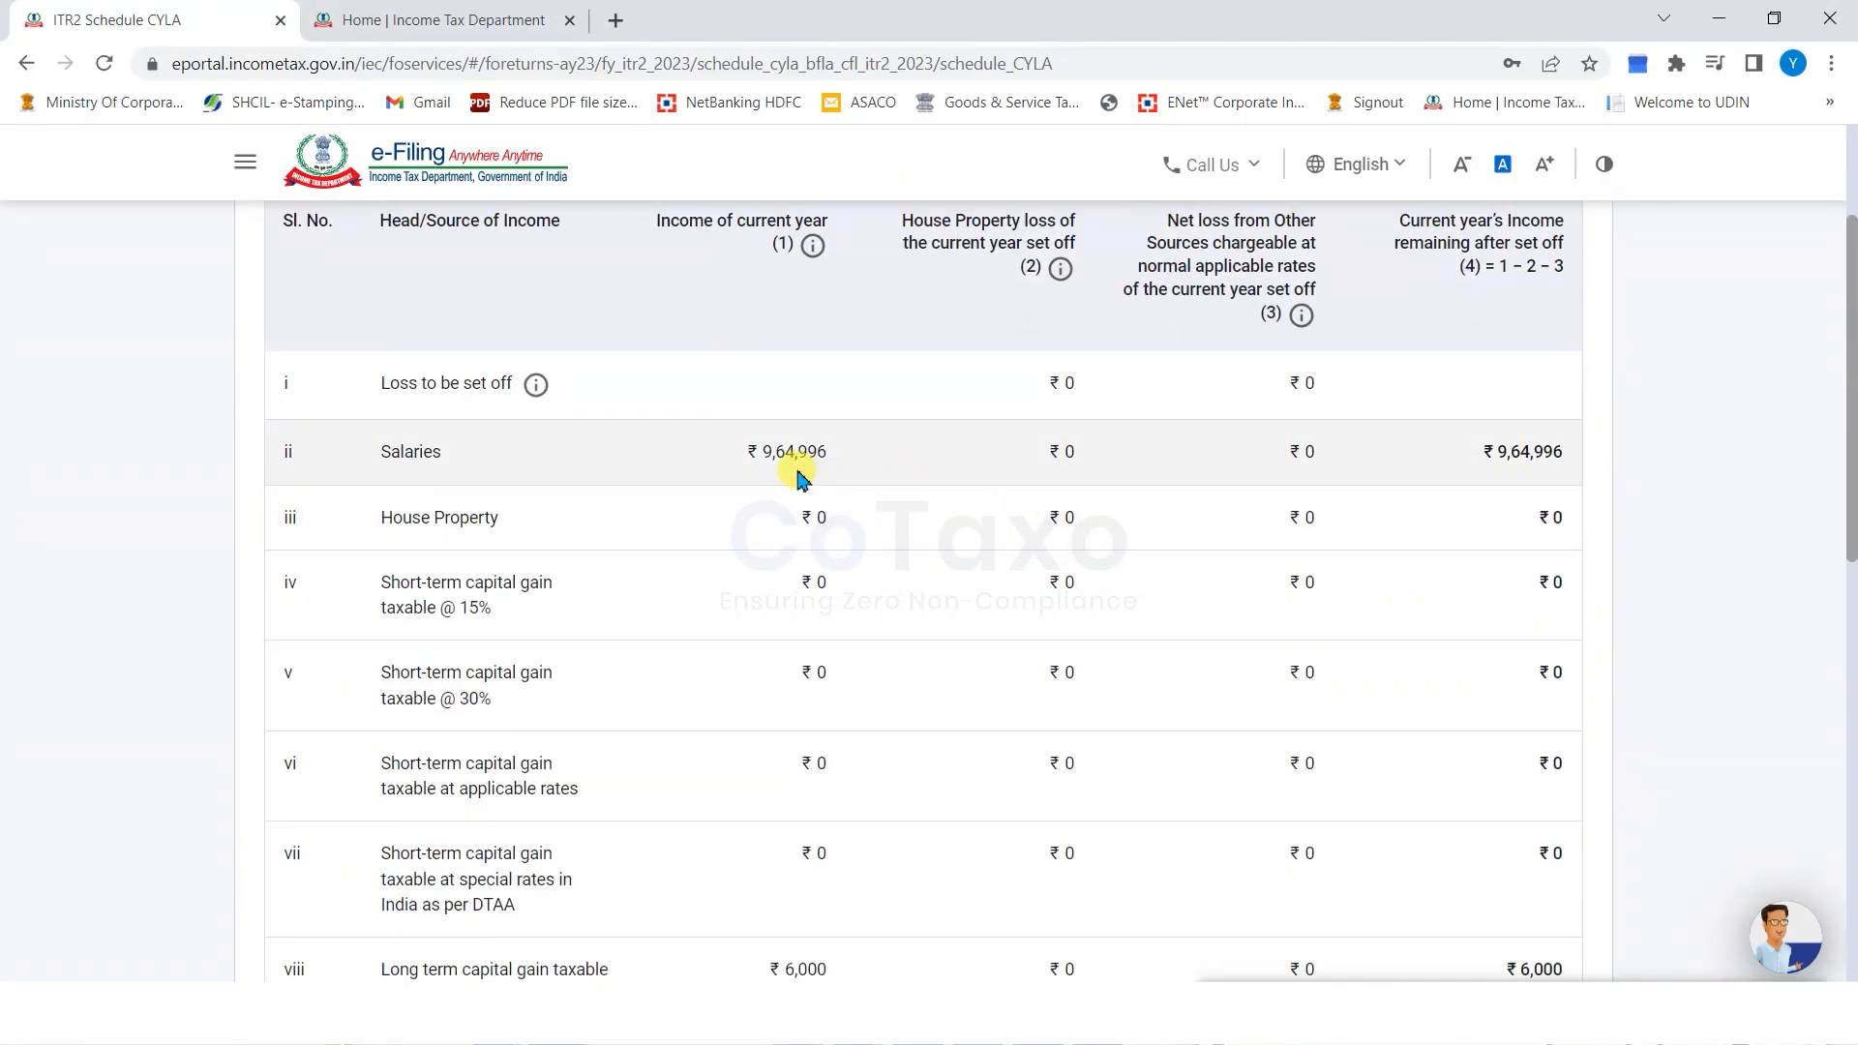
pyautogui.scroll(-3, 644, 745)
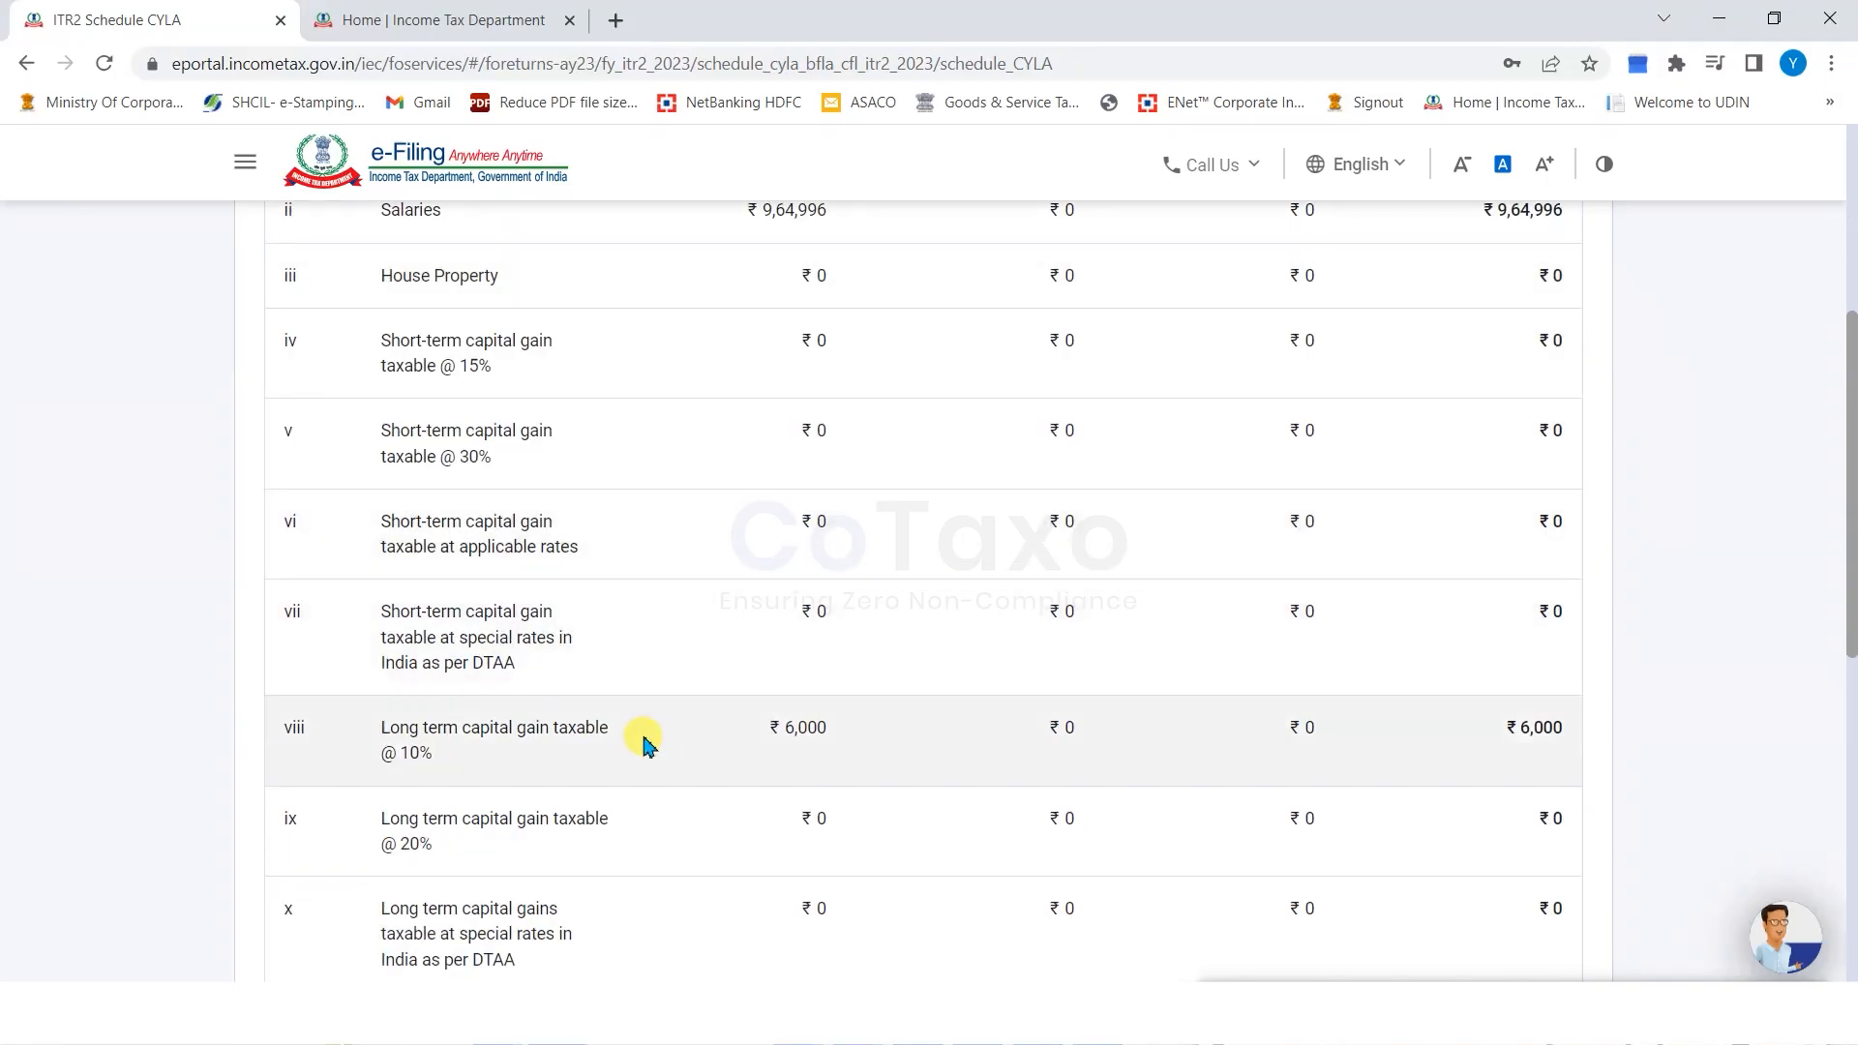
pyautogui.moveTo(779, 737); pyautogui.dragTo(826, 737)
pyautogui.click(111, 700)
pyautogui.scroll(-2, 1238, 626)
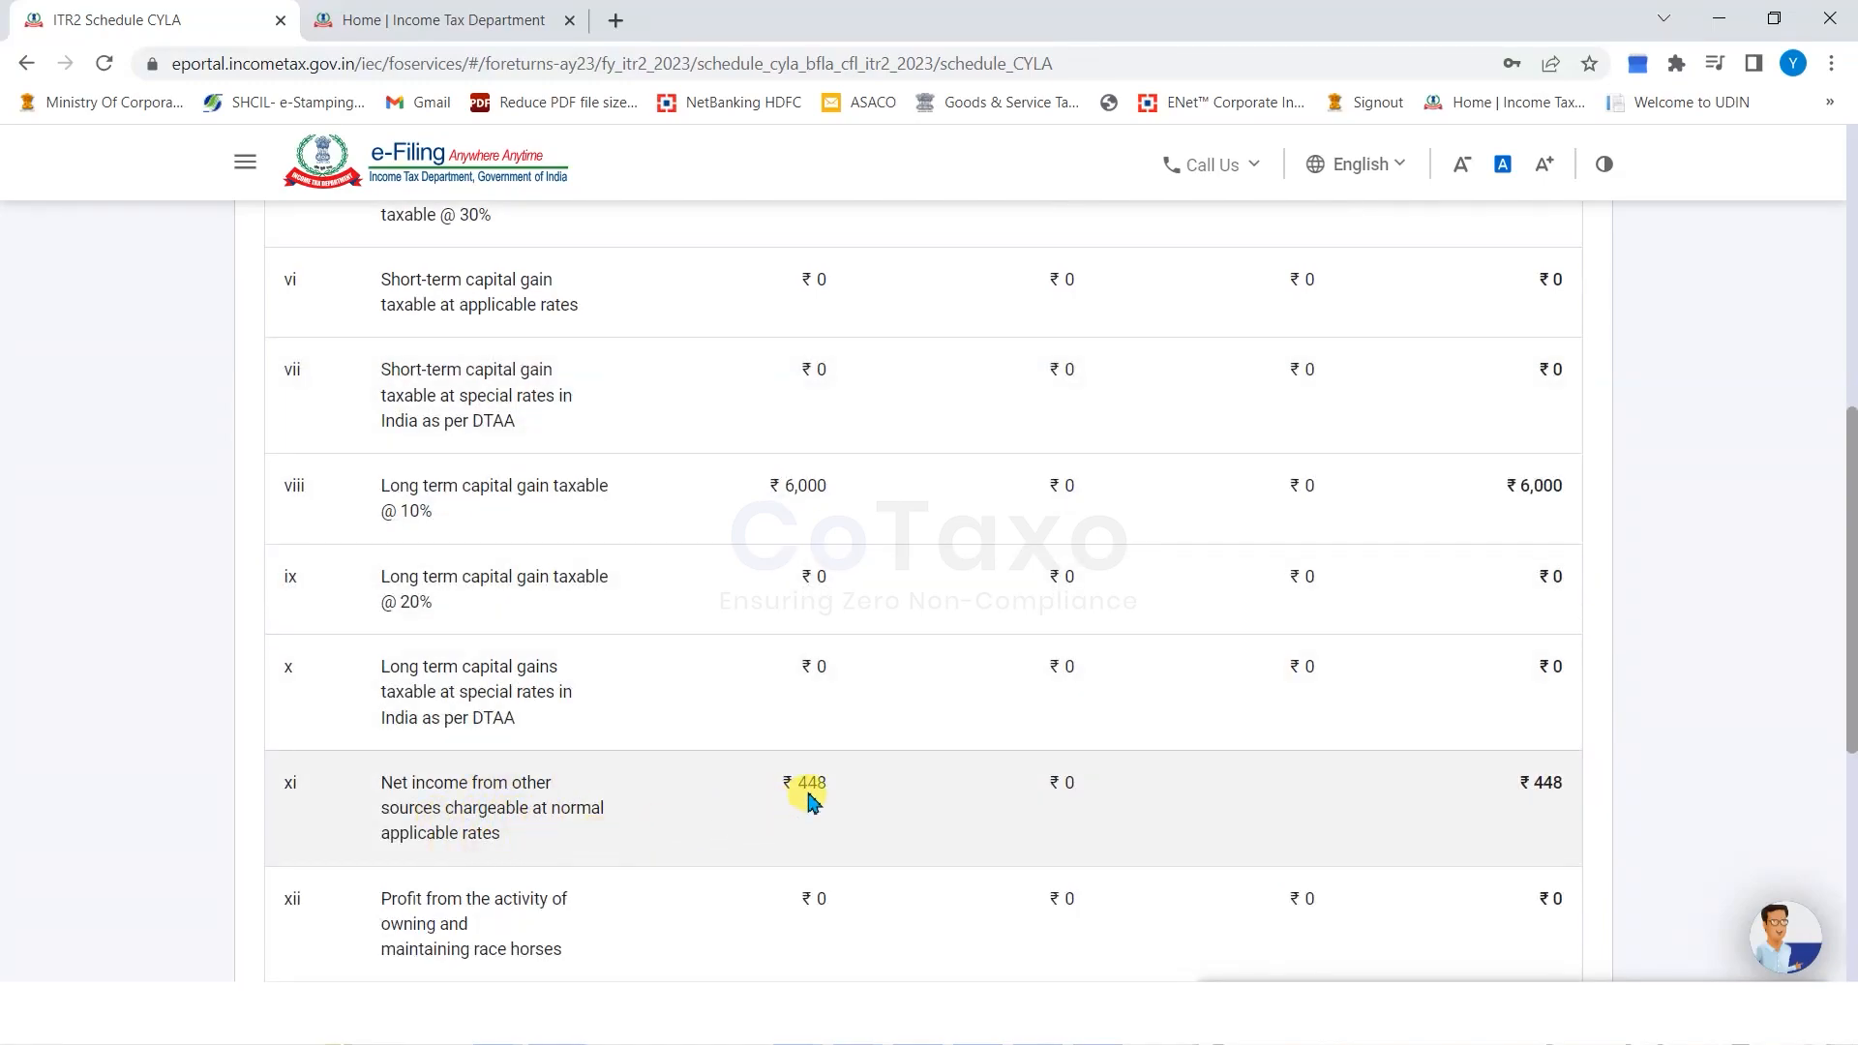
pyautogui.scroll(-3, 1204, 750)
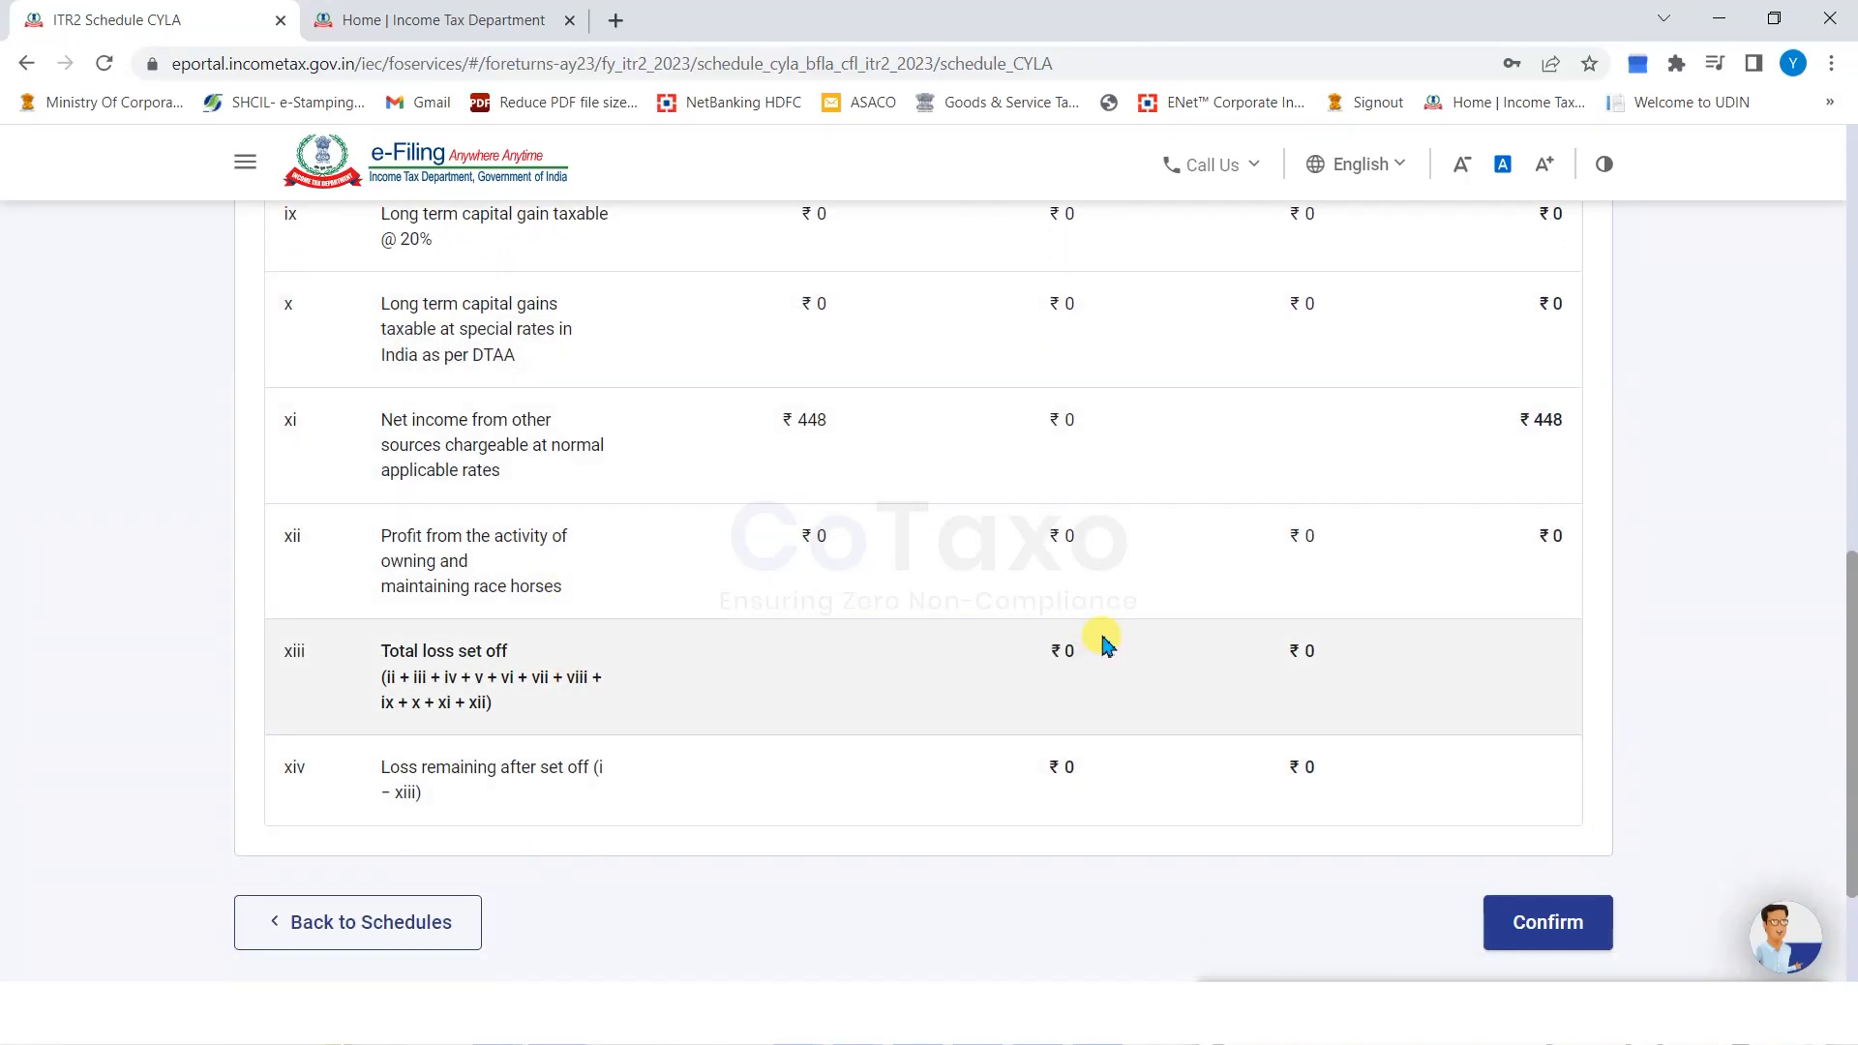
pyautogui.scroll(3, 1103, 629)
pyautogui.scroll(-4, 1112, 581)
pyautogui.click(1545, 785)
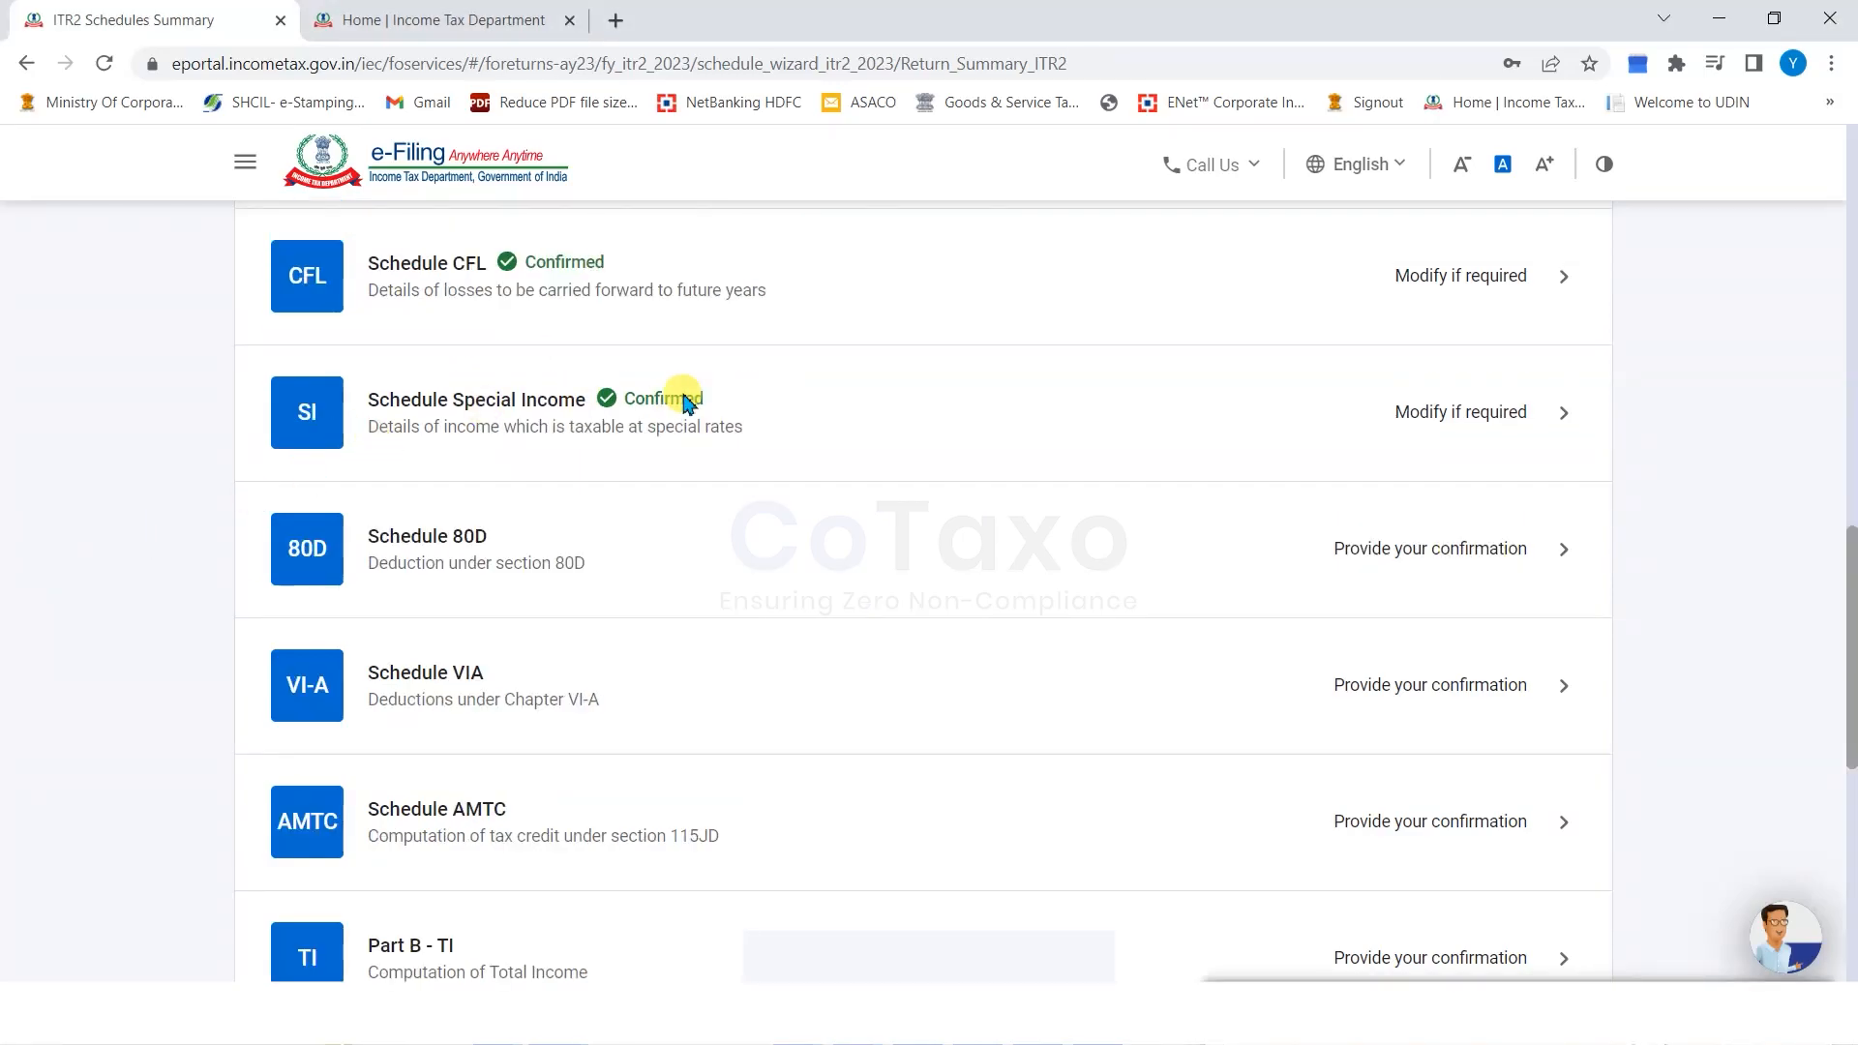
# Open Schedule Special Income and review its special-rate rows, including section 115BB.
pyautogui.click(1465, 409)
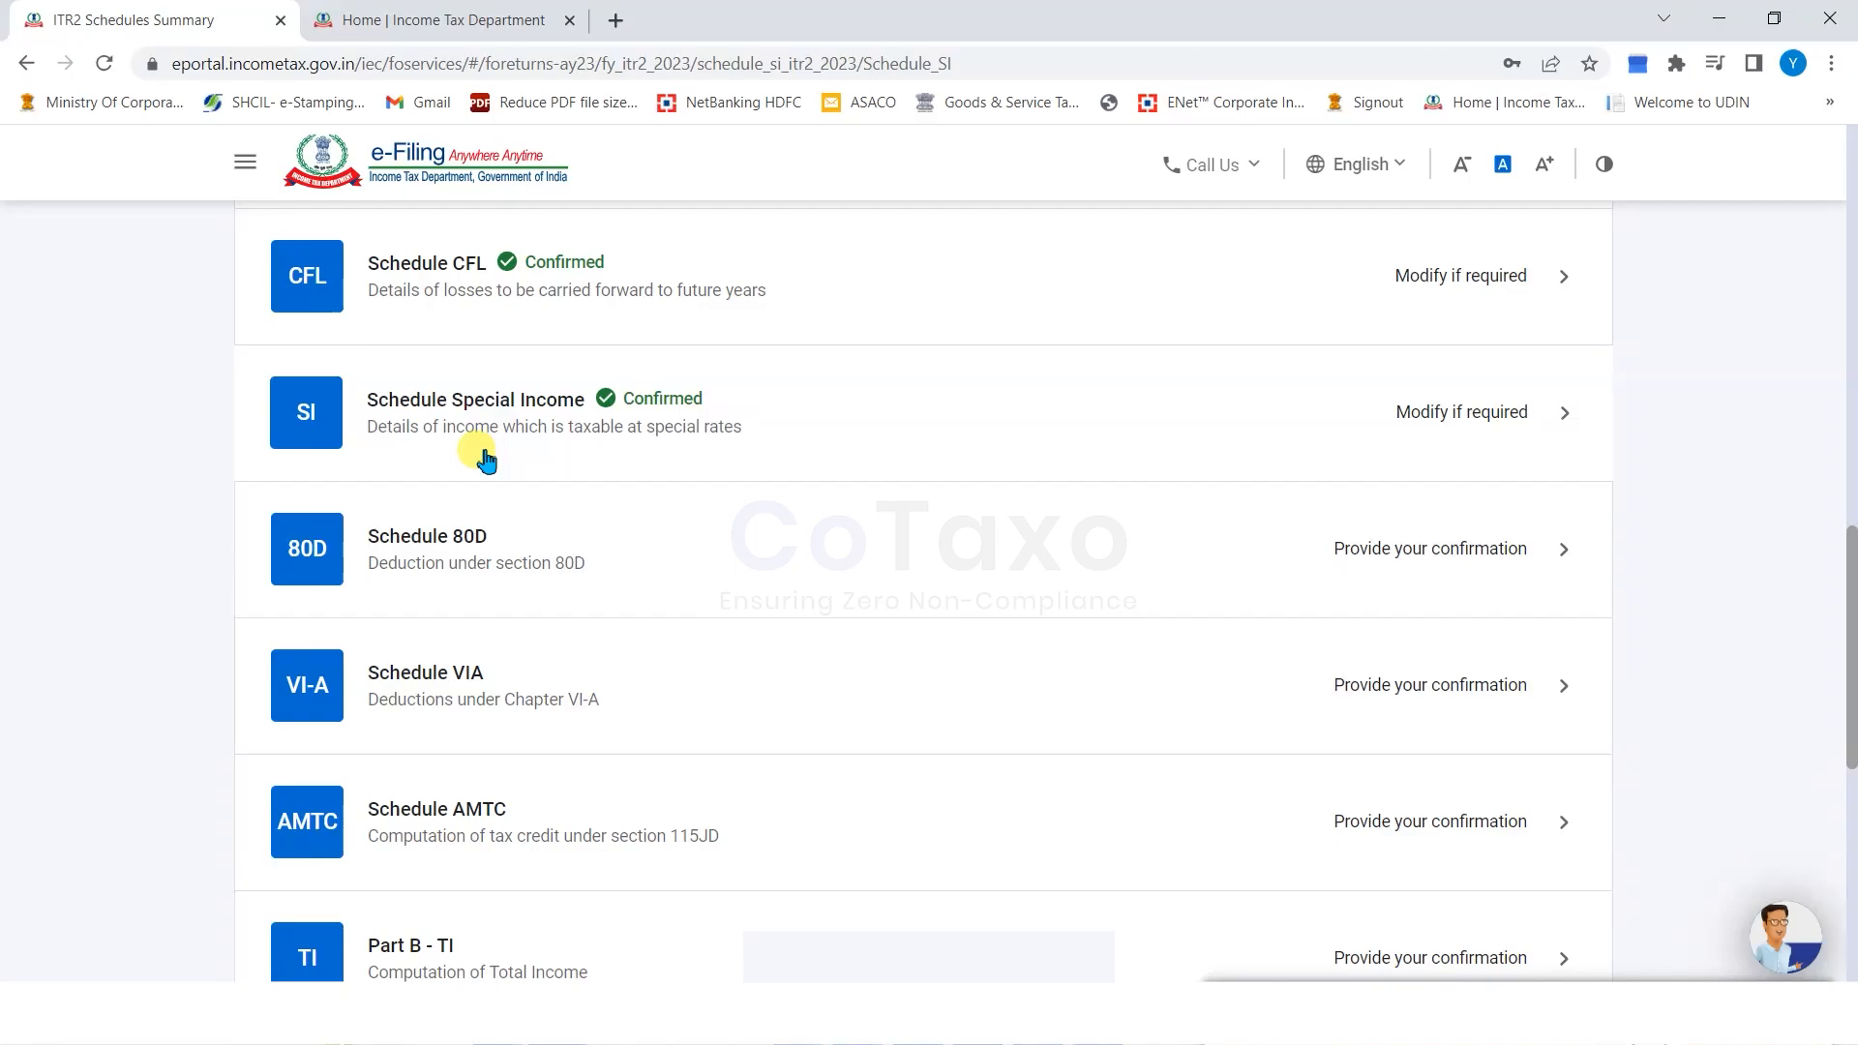
pyautogui.tripleClick(879, 534)
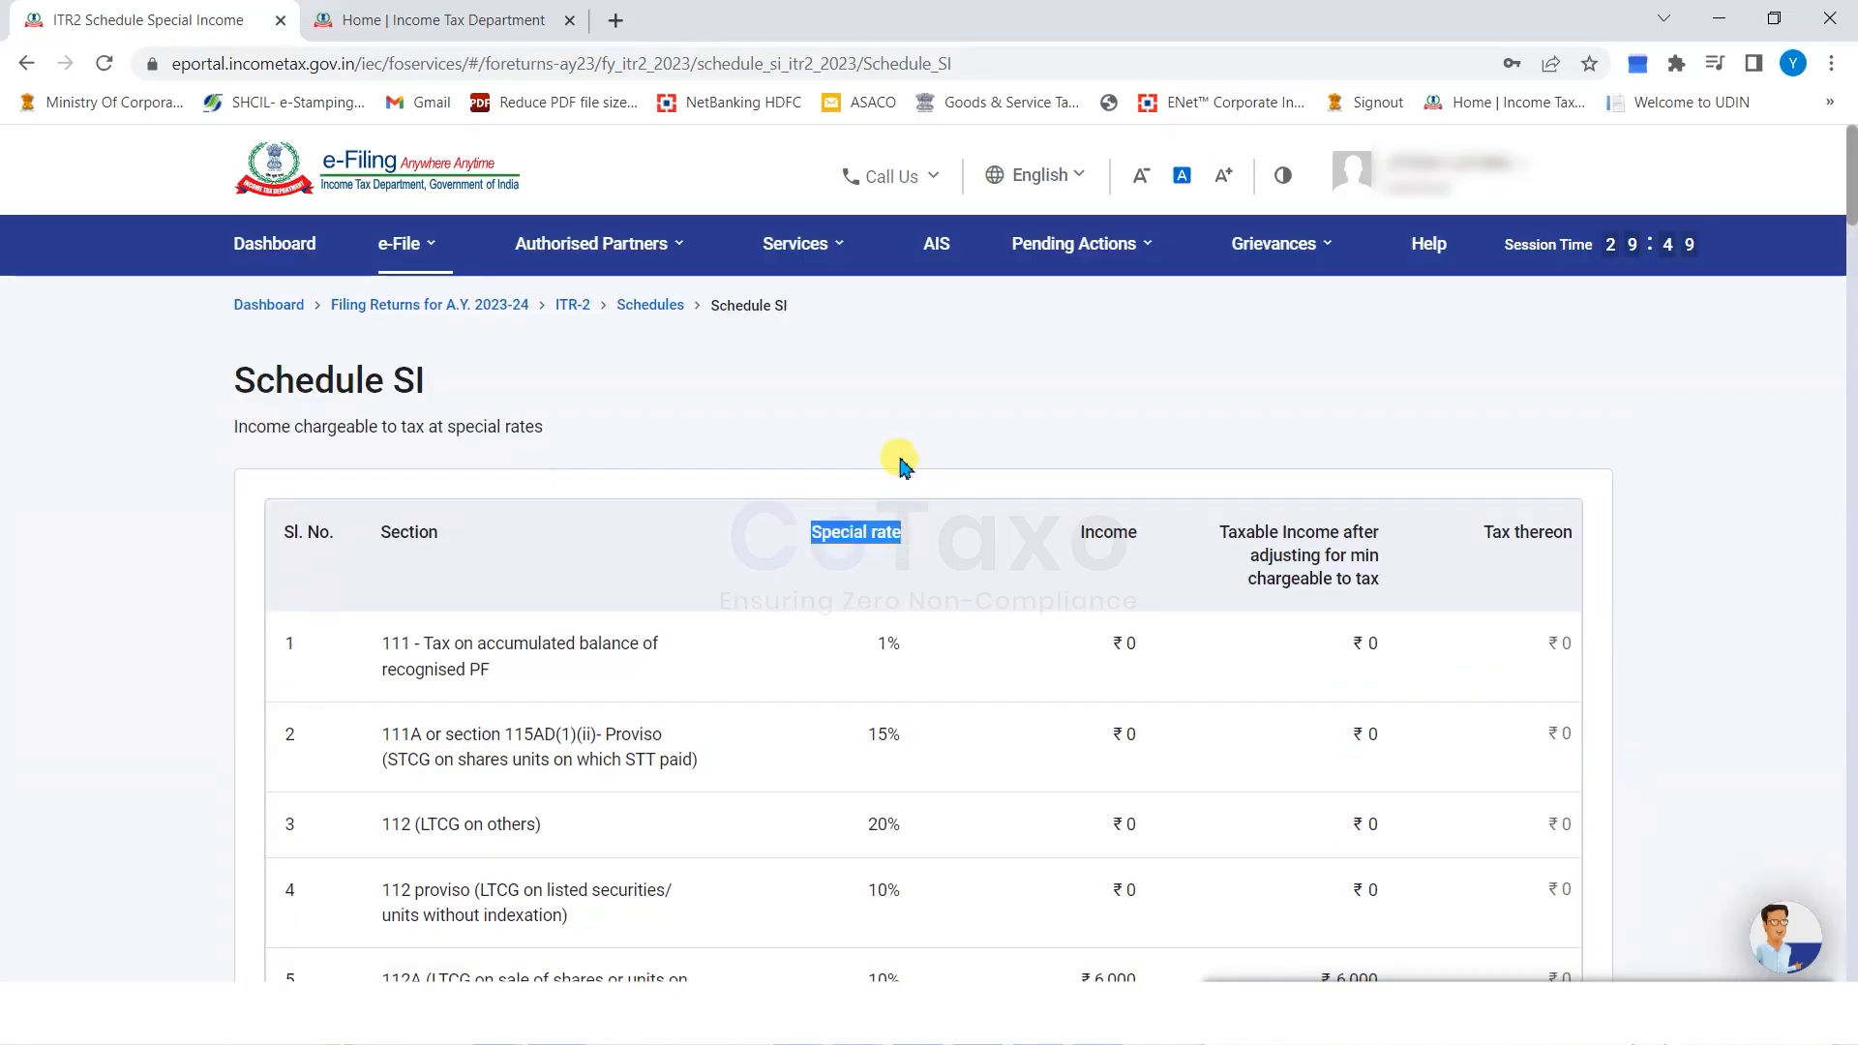
pyautogui.click(899, 465)
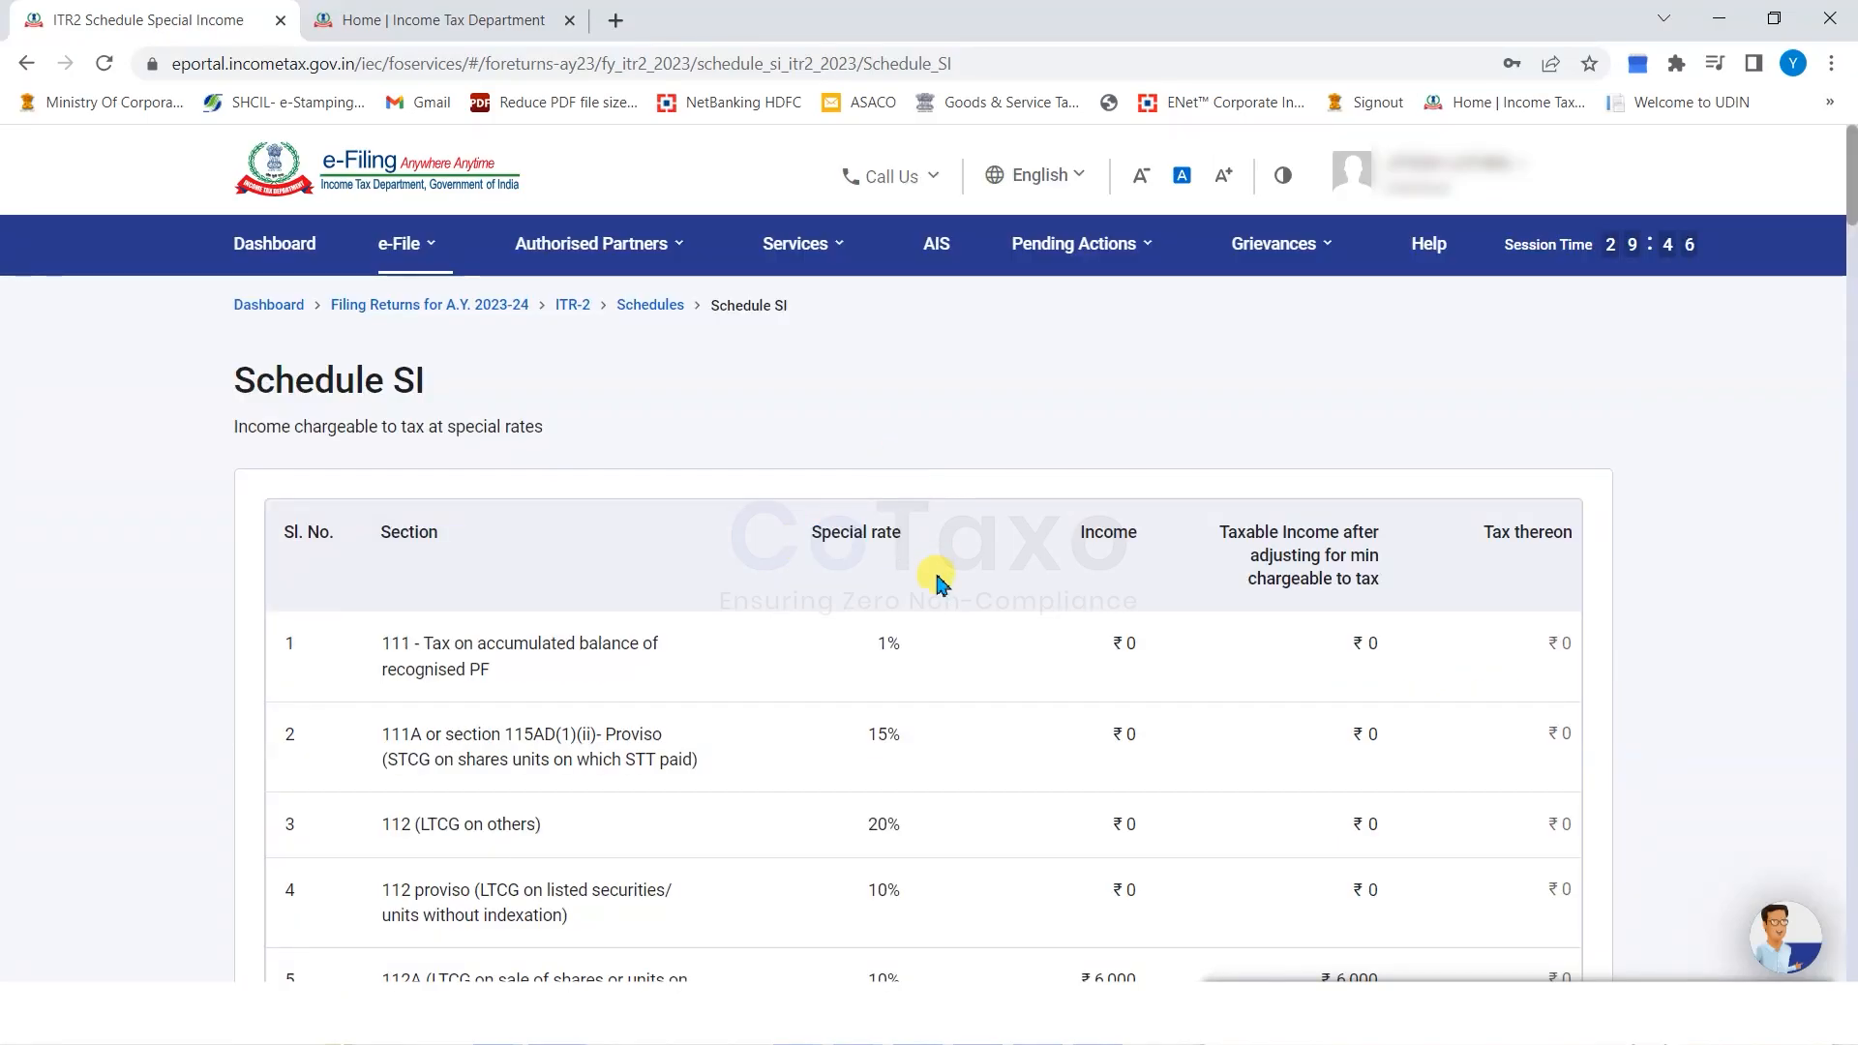
pyautogui.scroll(-1, 934, 581)
pyautogui.scroll(-1, 933, 581)
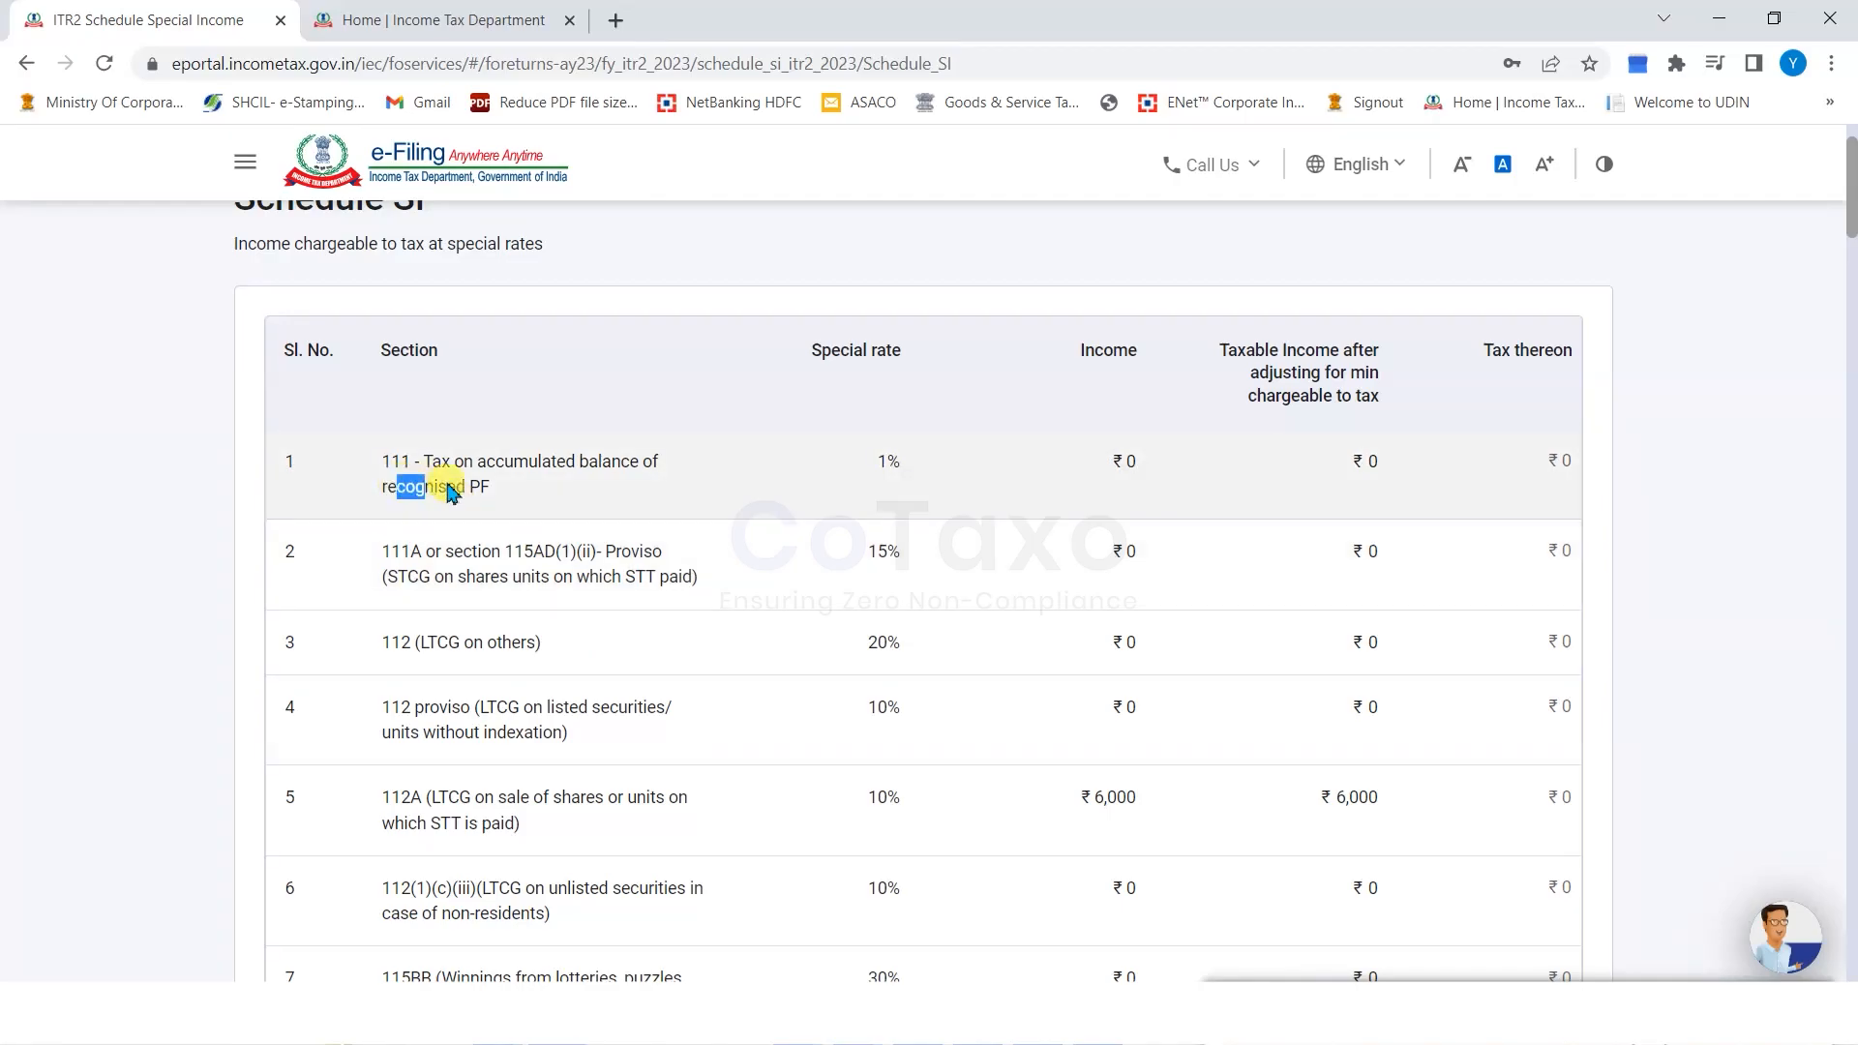
pyautogui.click(864, 465)
pyautogui.scroll(-4, 915, 609)
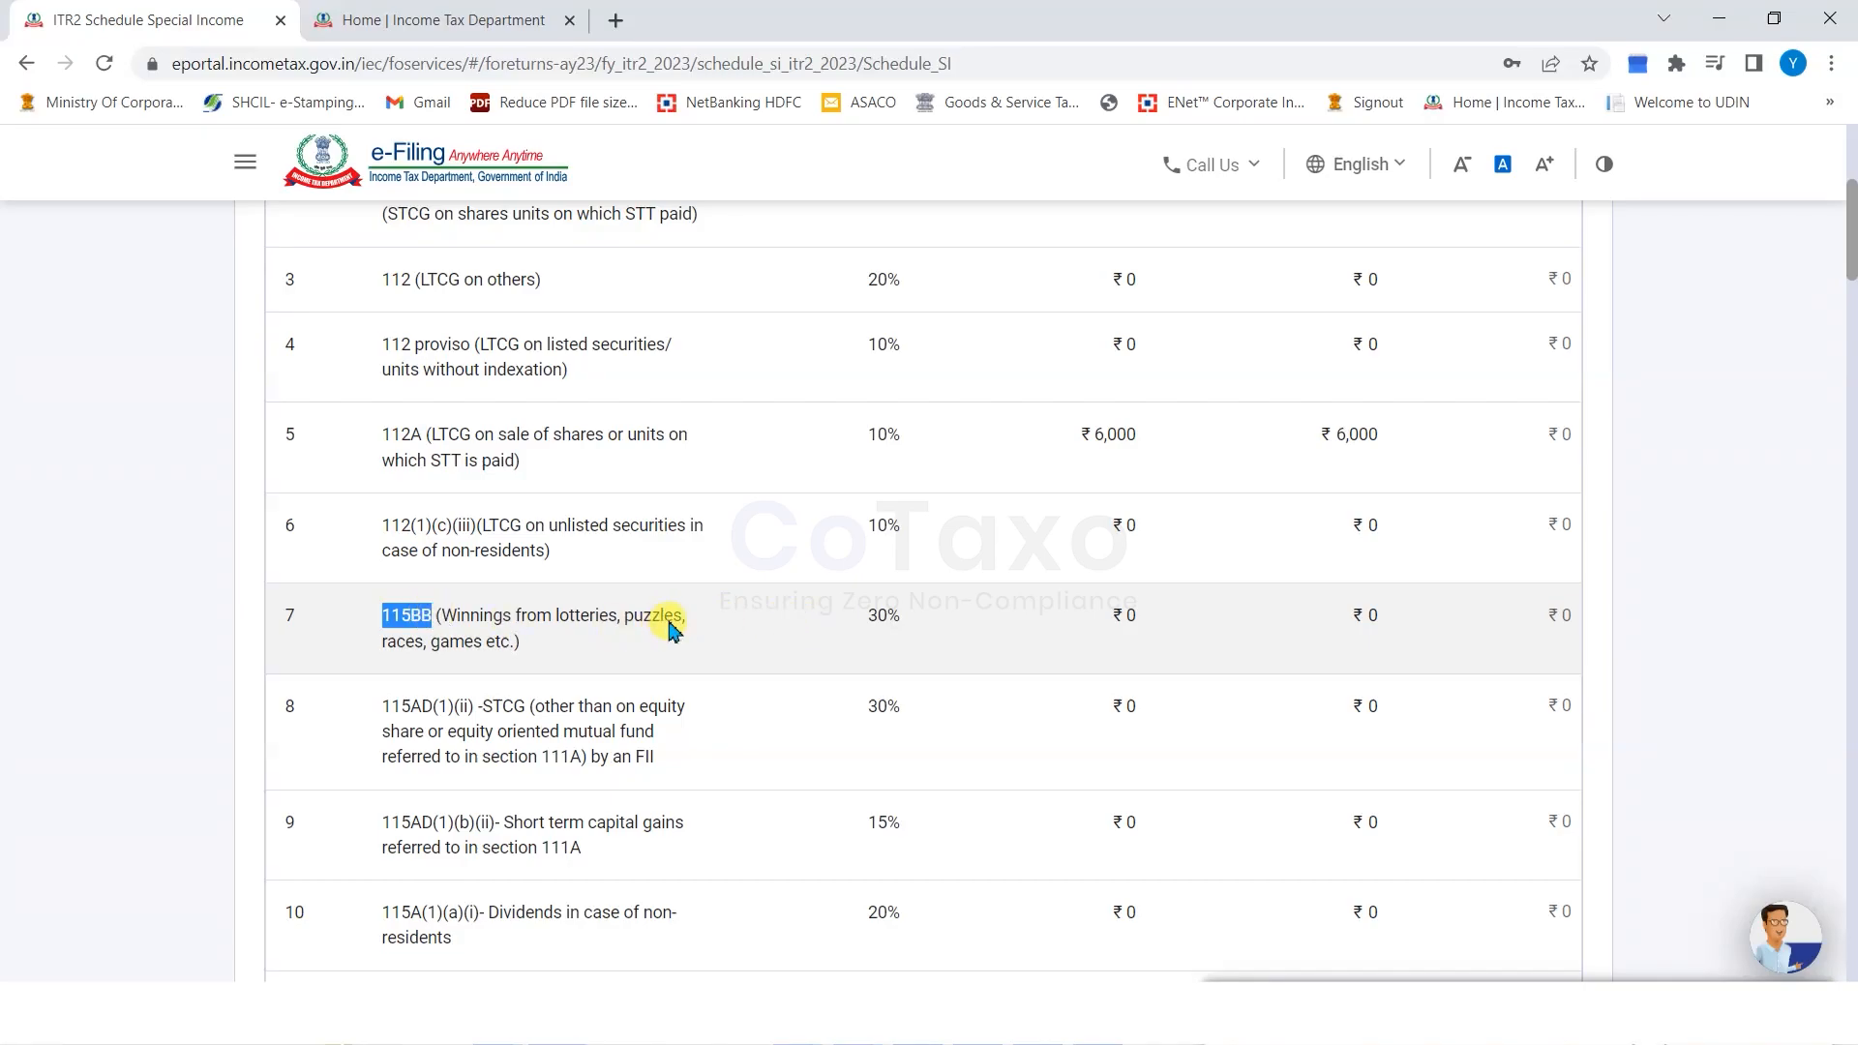
pyautogui.click(871, 629)
# Go through the rest of the rows, including 115BBE, to the ₹6,000 Total, and confirm.
pyautogui.scroll(-15, 931, 641)
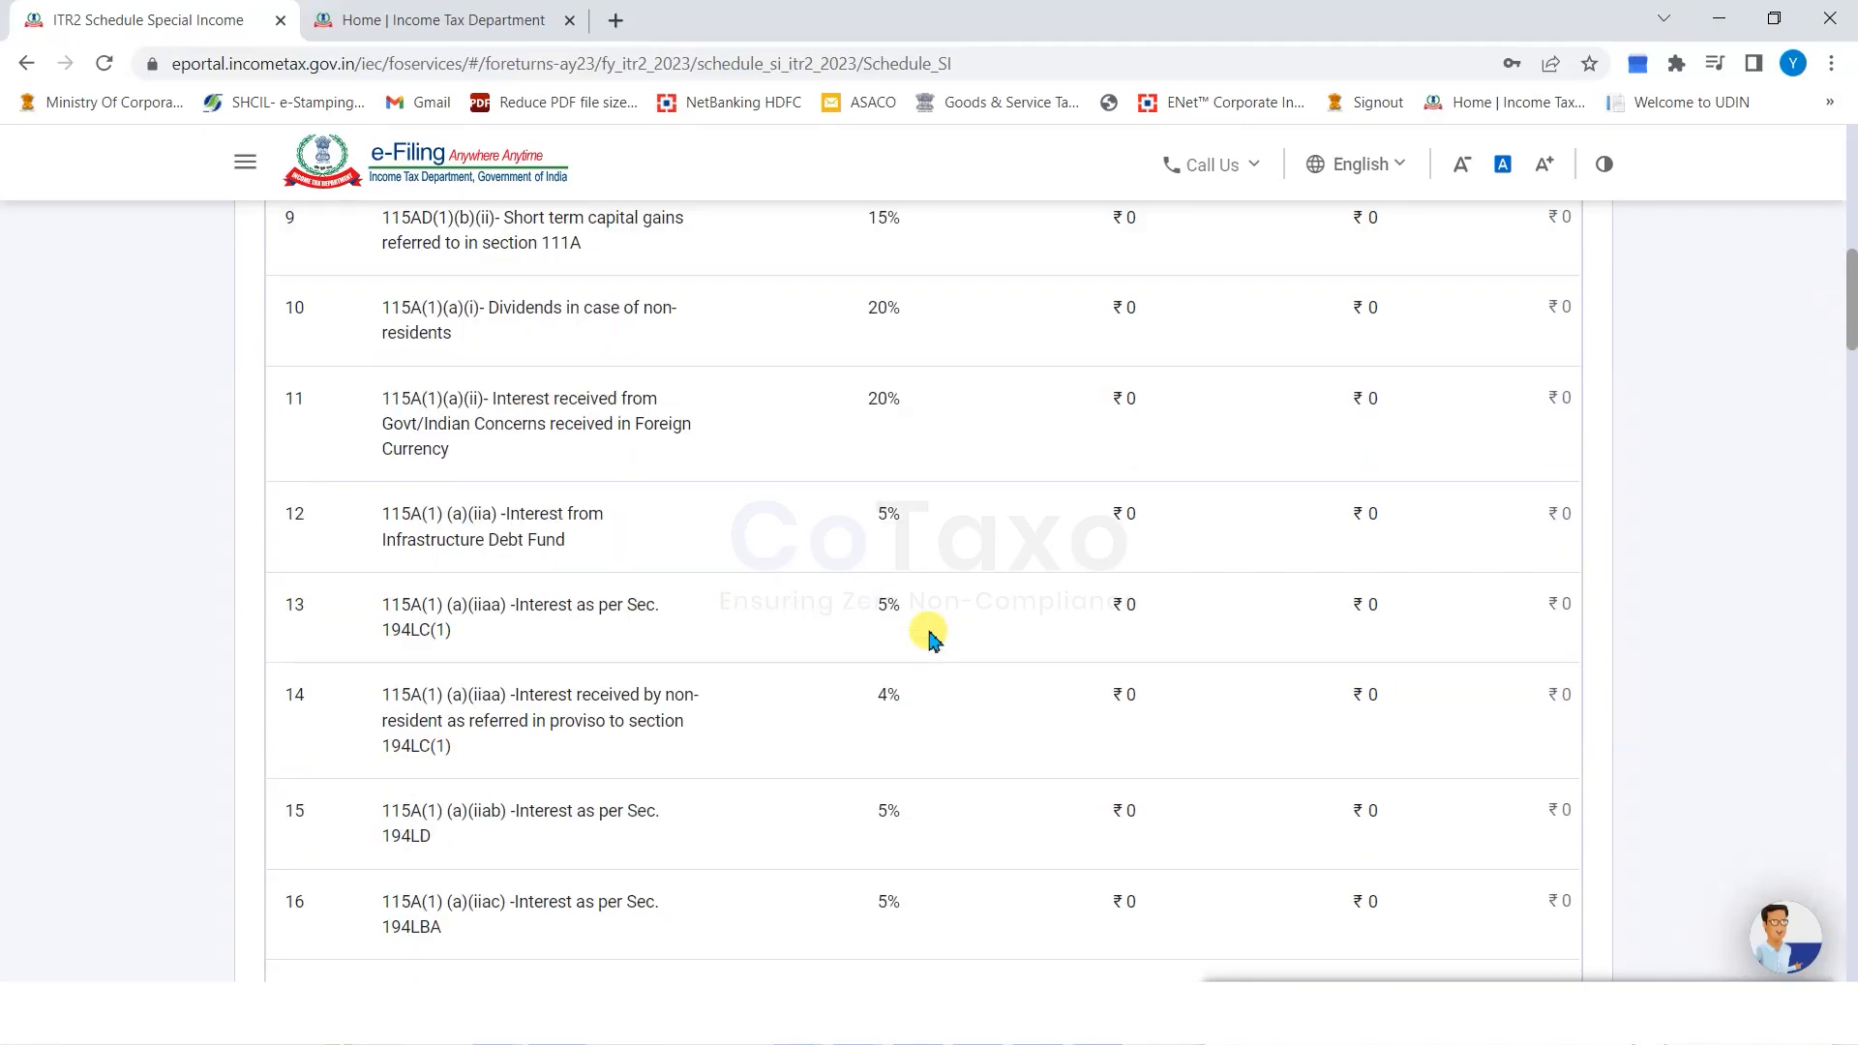
pyautogui.scroll(-9, 931, 641)
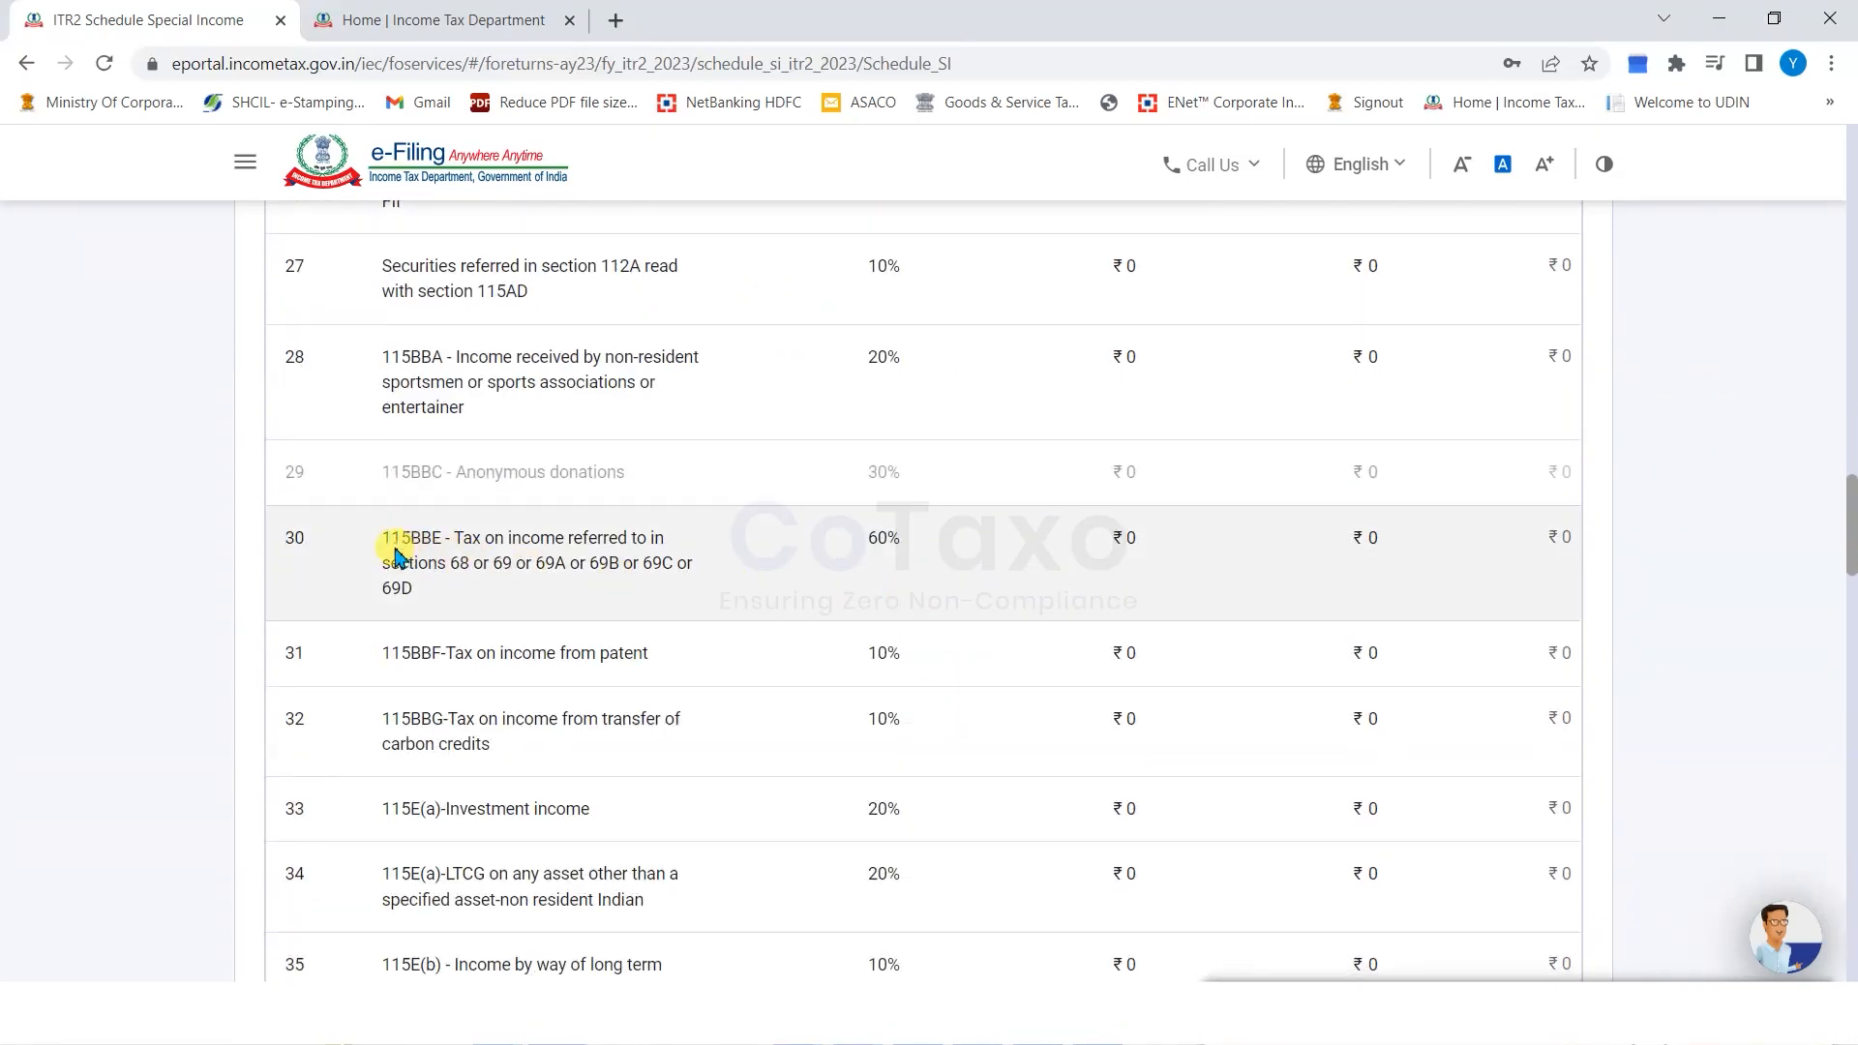
pyautogui.click(914, 553)
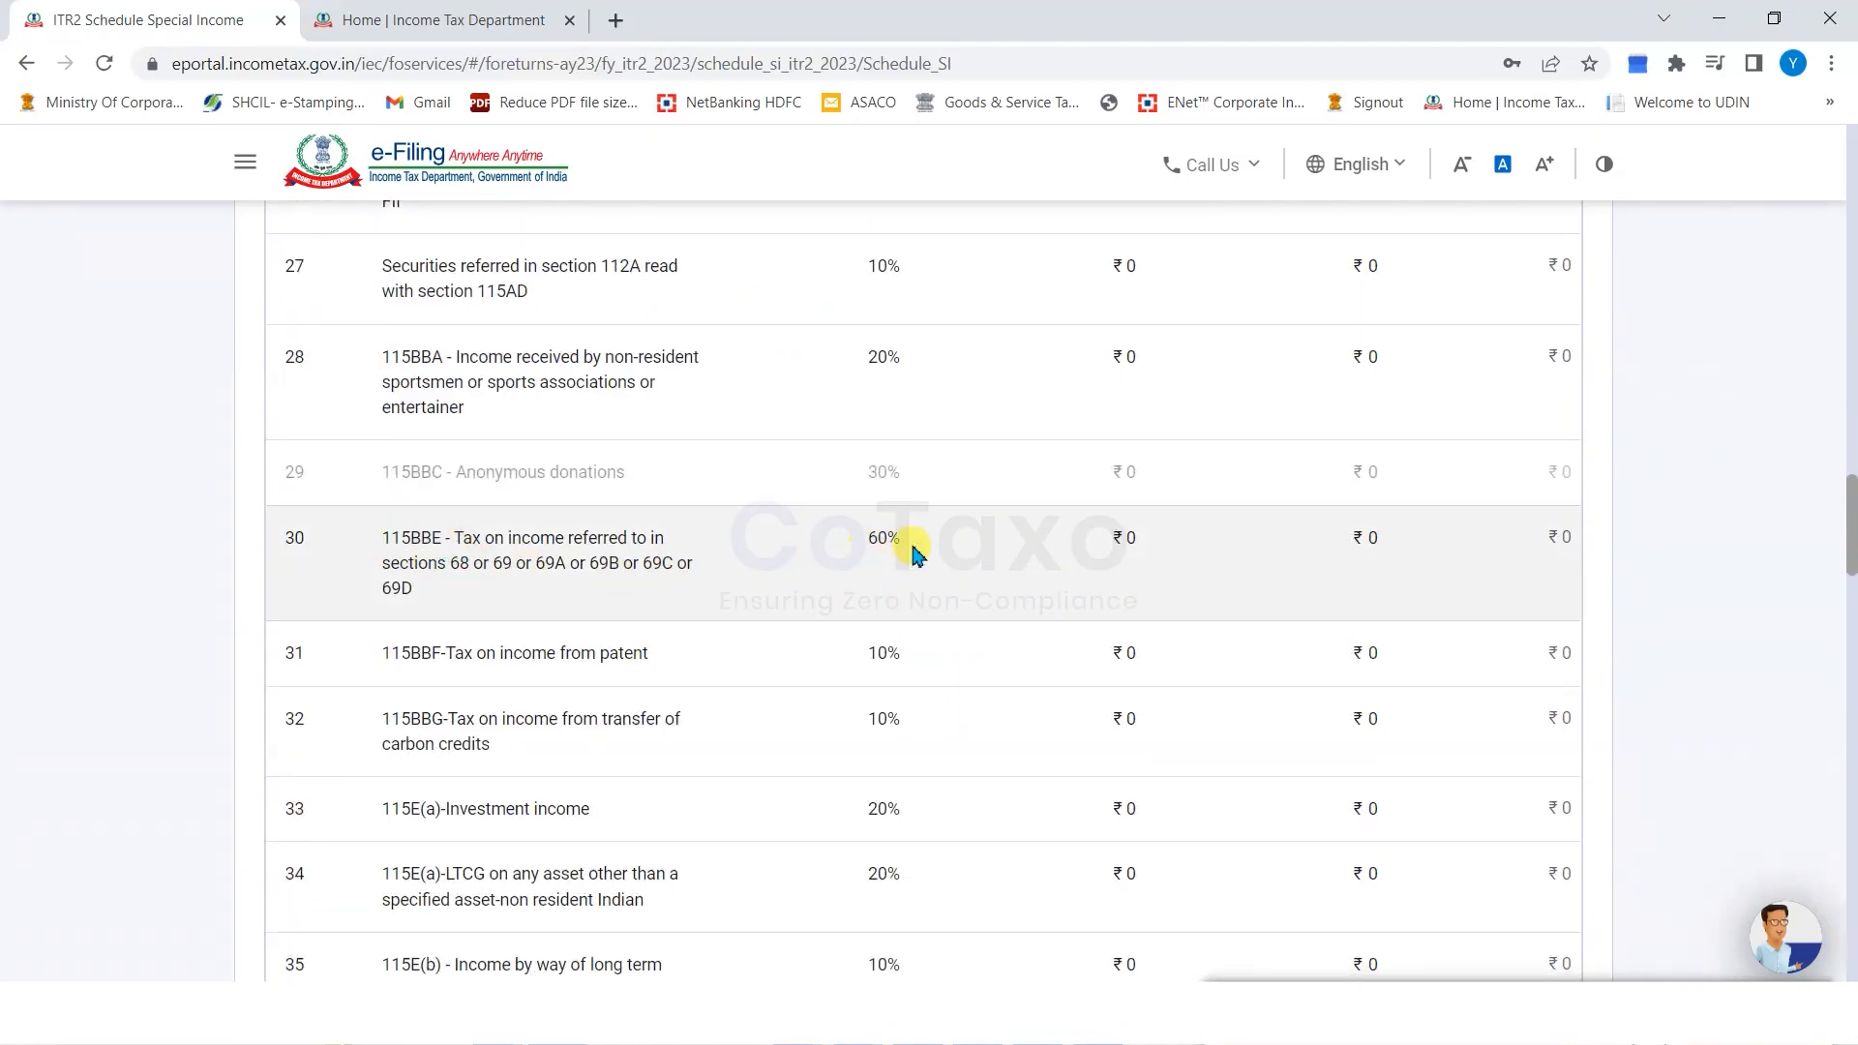
pyautogui.scroll(-14, 818, 590)
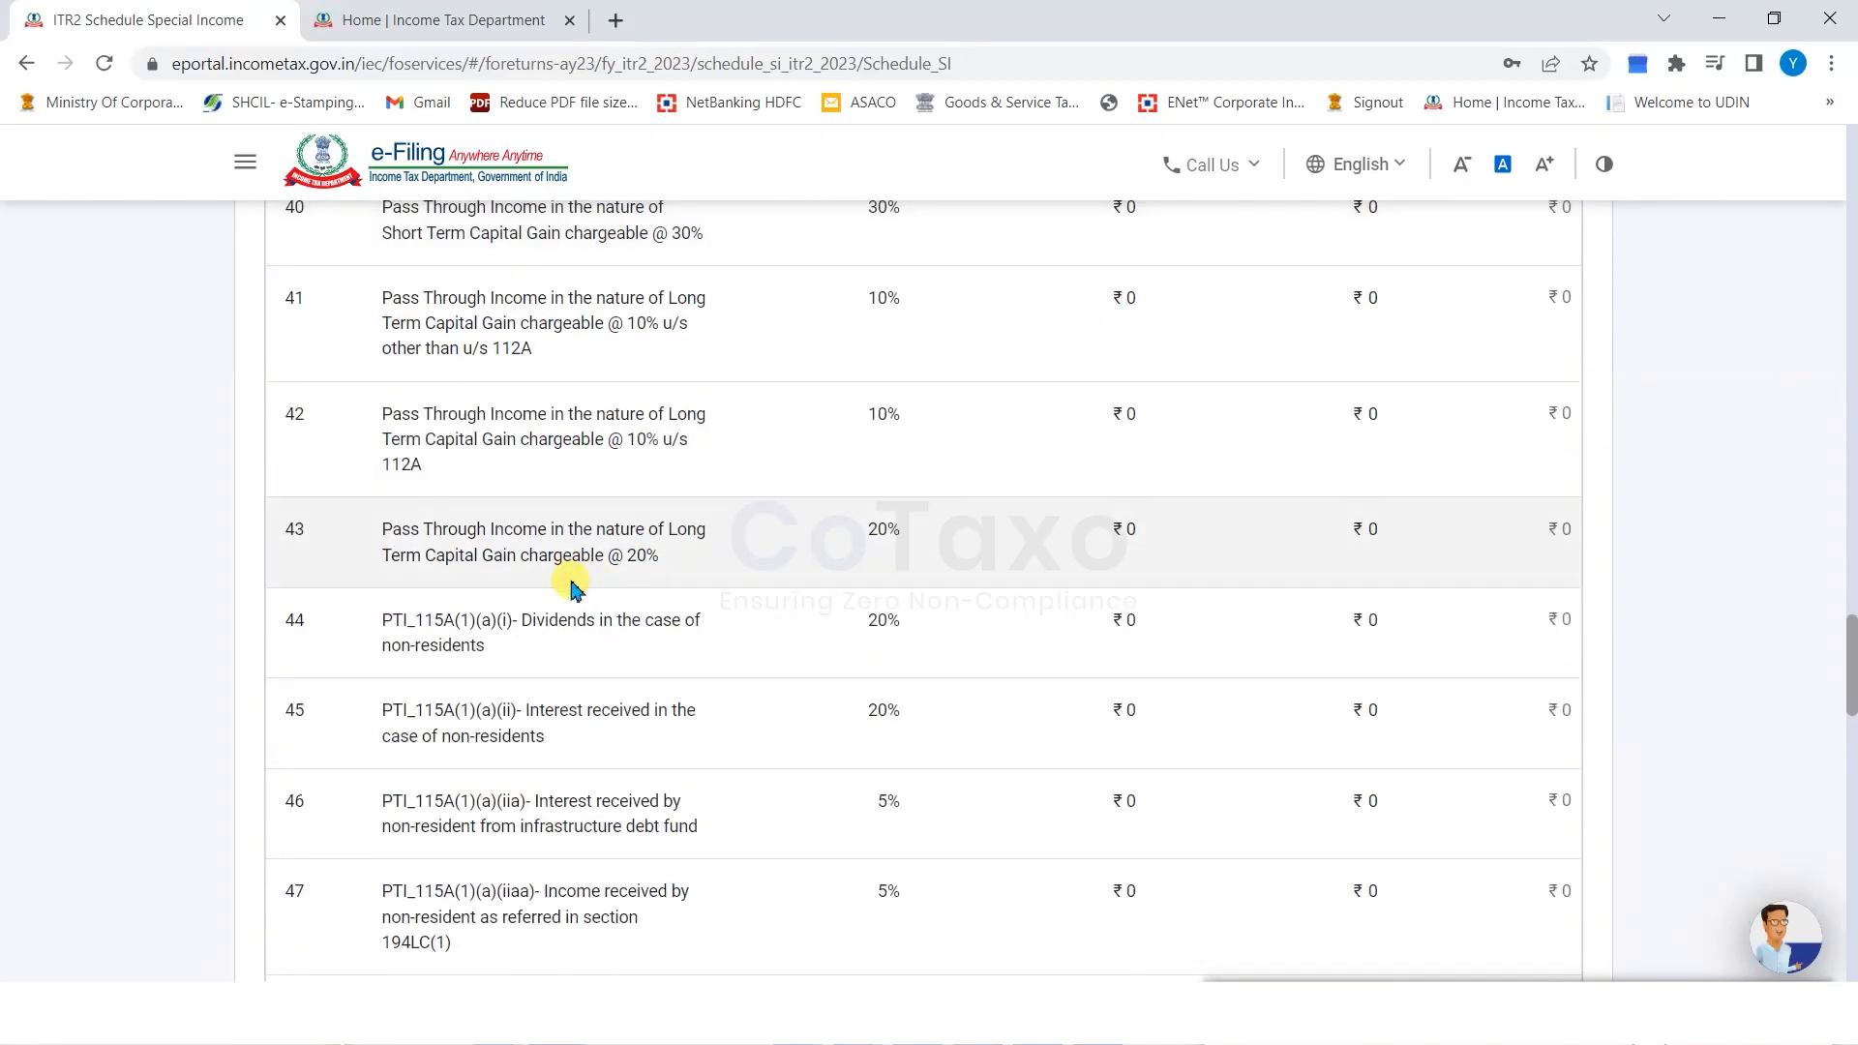
pyautogui.scroll(-15, 574, 587)
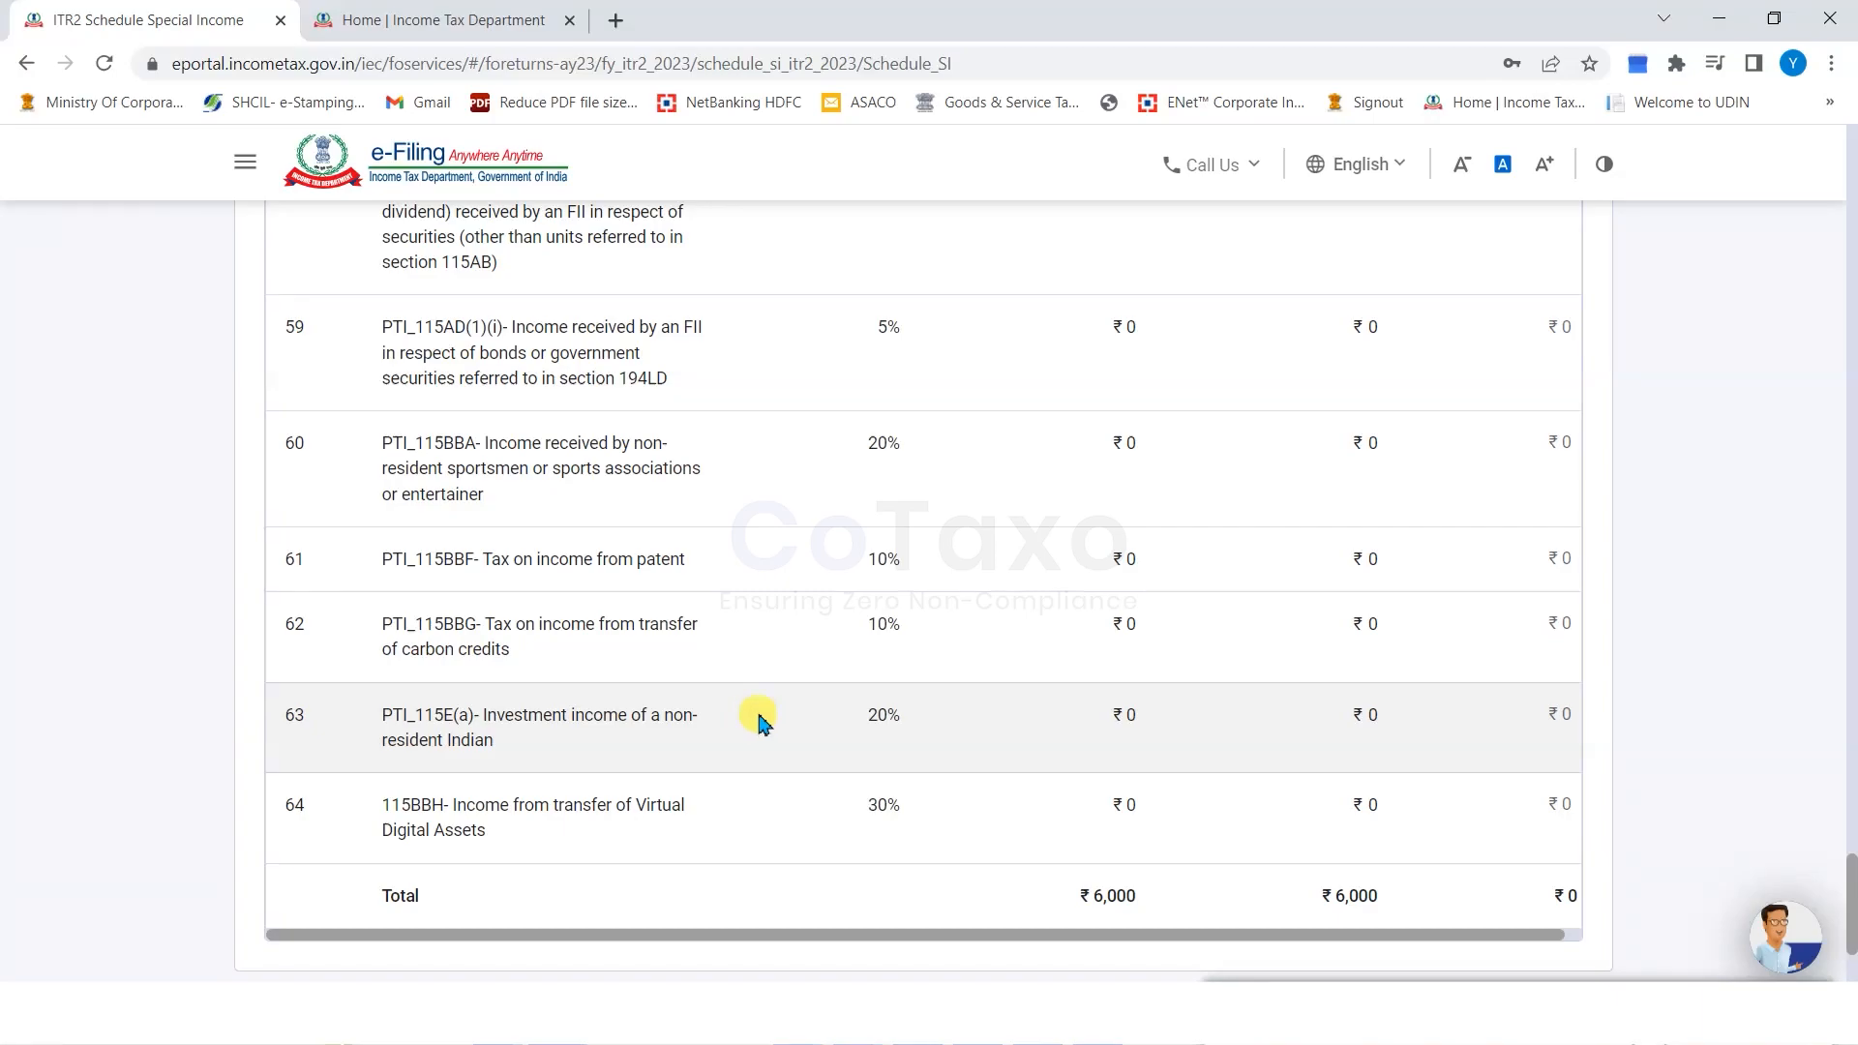
pyautogui.scroll(-3, 919, 697)
pyautogui.click(1545, 796)
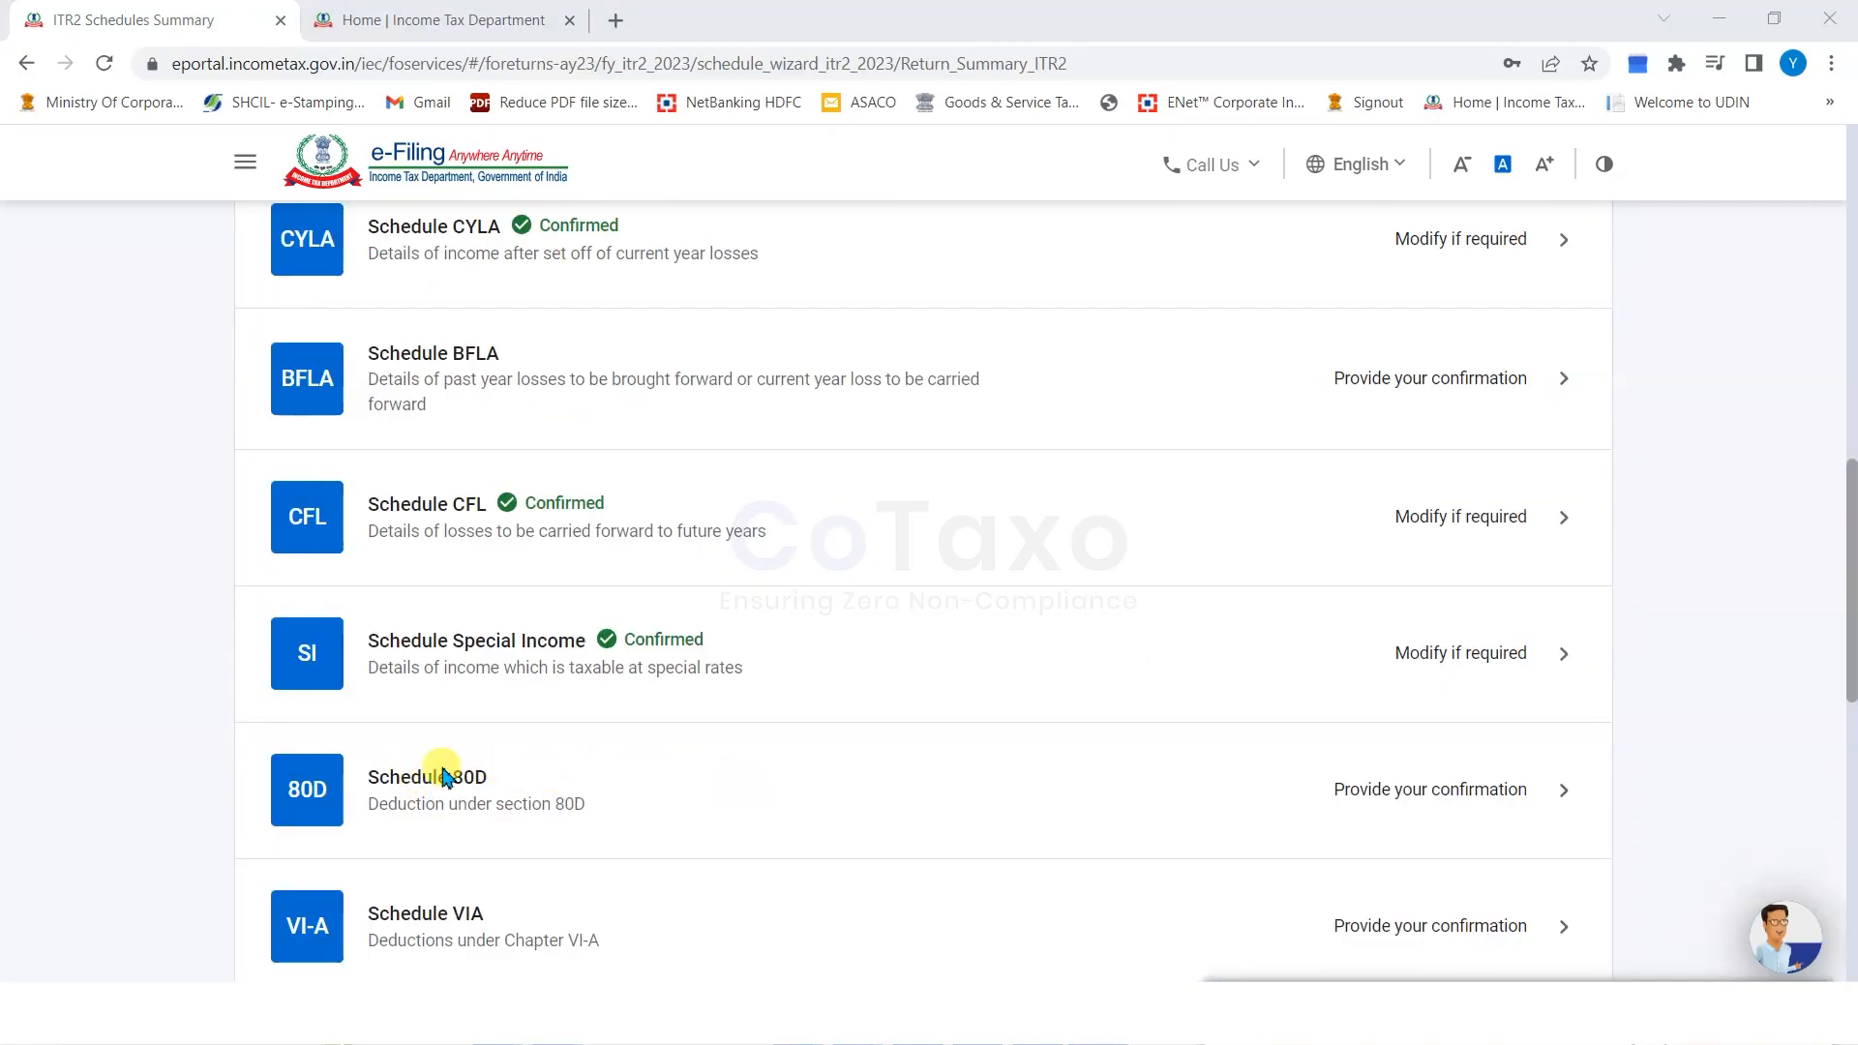
# Edit Schedule 80D: answer No to the self/family senior-citizen question and enter ₹25,000 health insurance.
pyautogui.click(1410, 788)
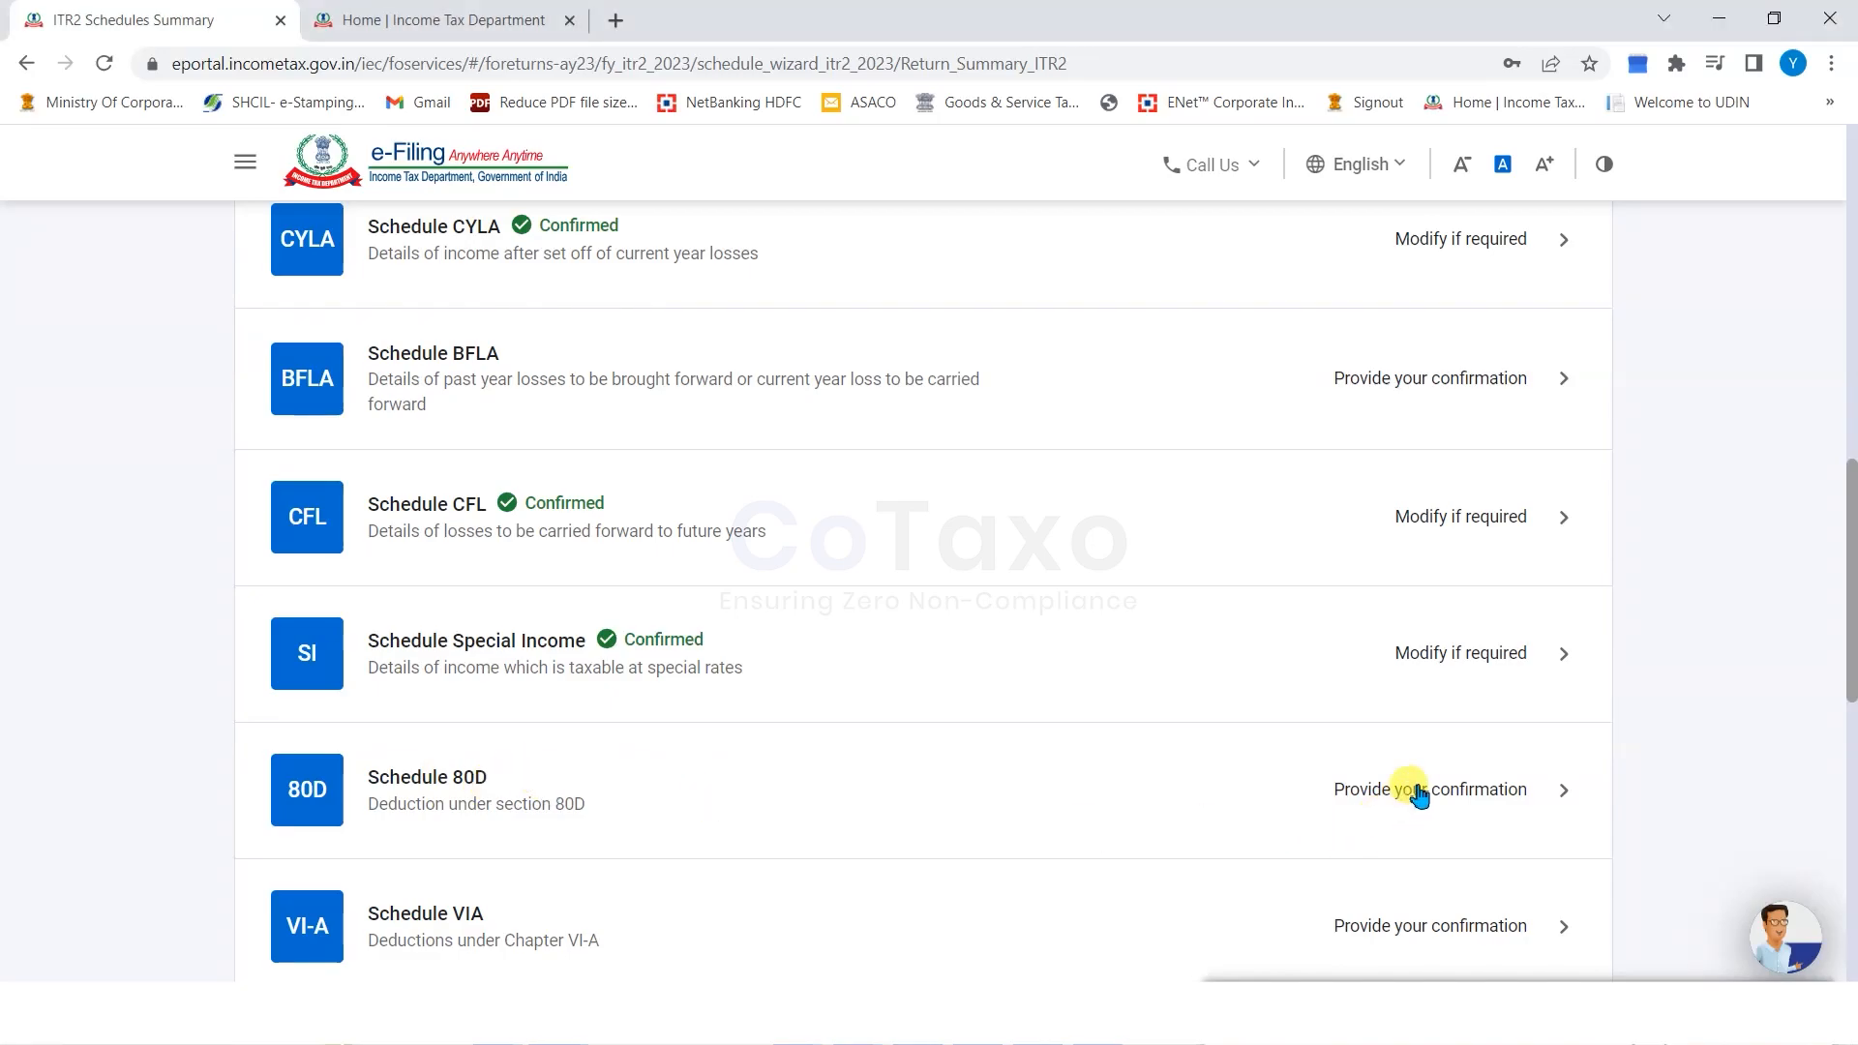
pyautogui.moveTo(380, 396); pyautogui.dragTo(569, 395)
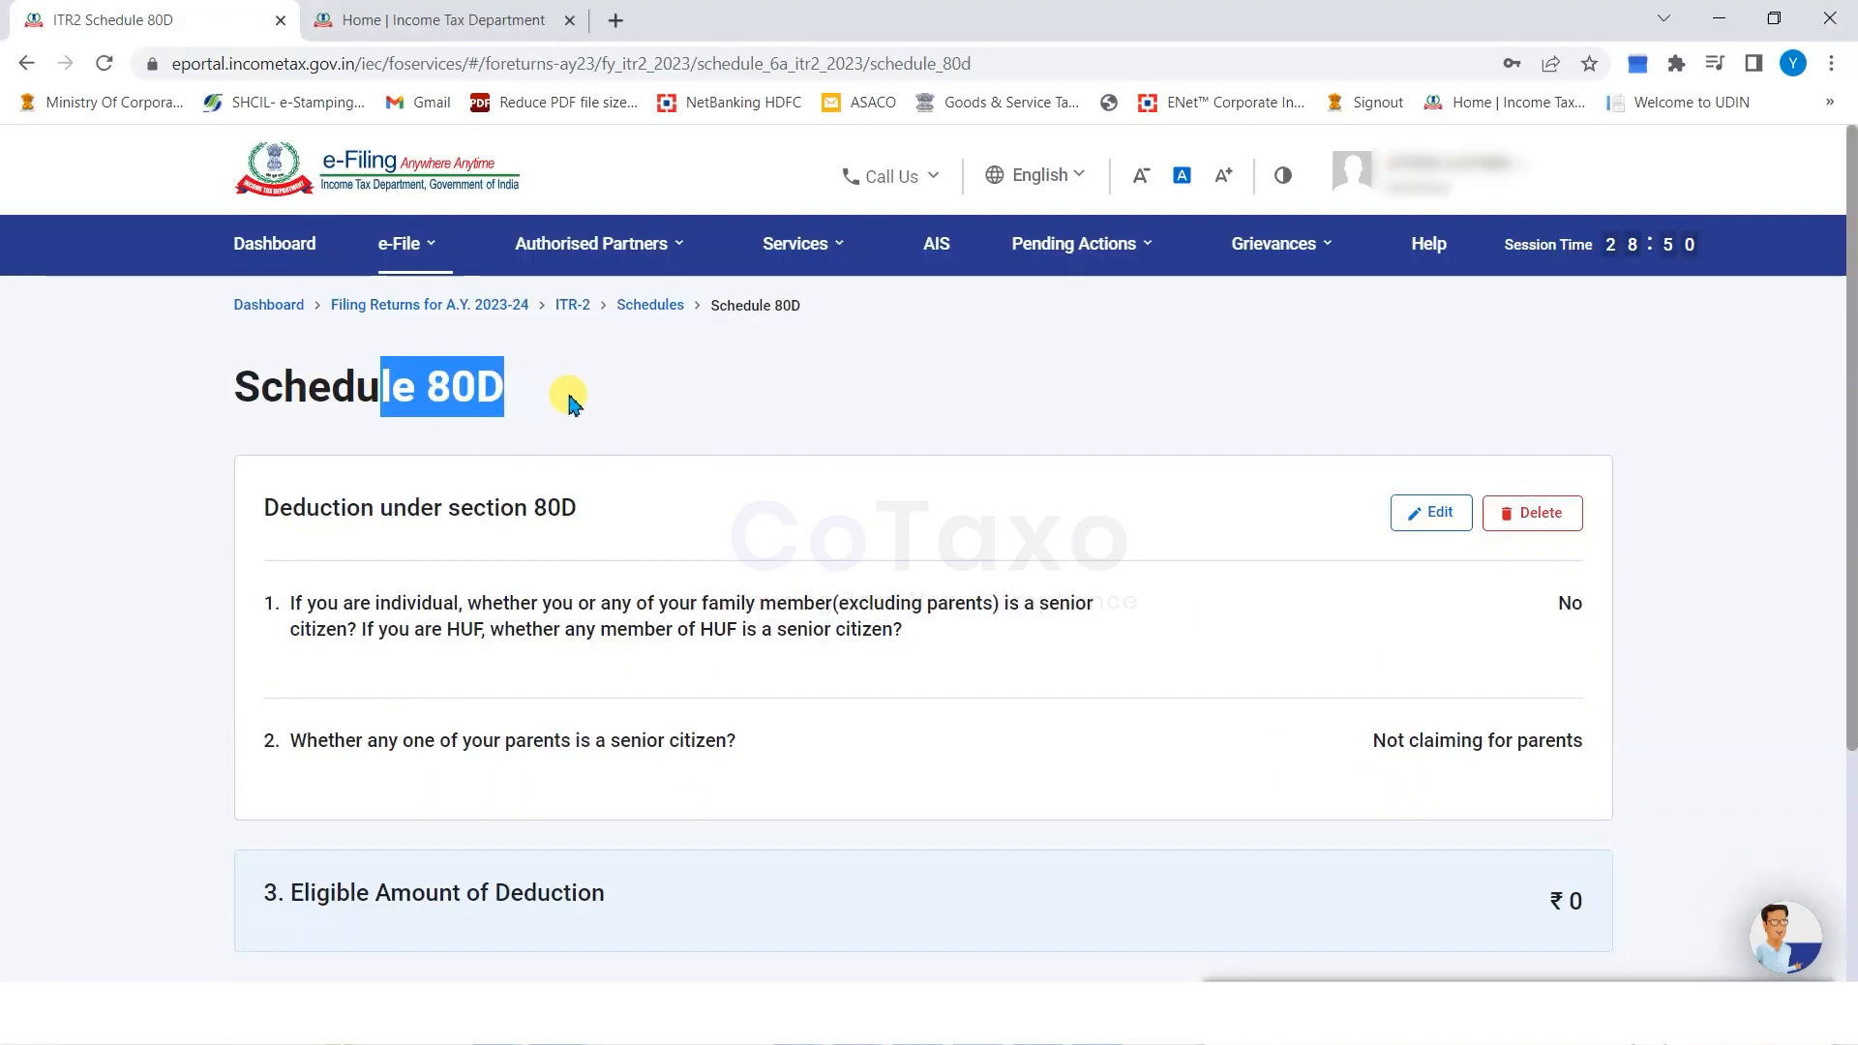
pyautogui.click(787, 395)
pyautogui.click(1438, 514)
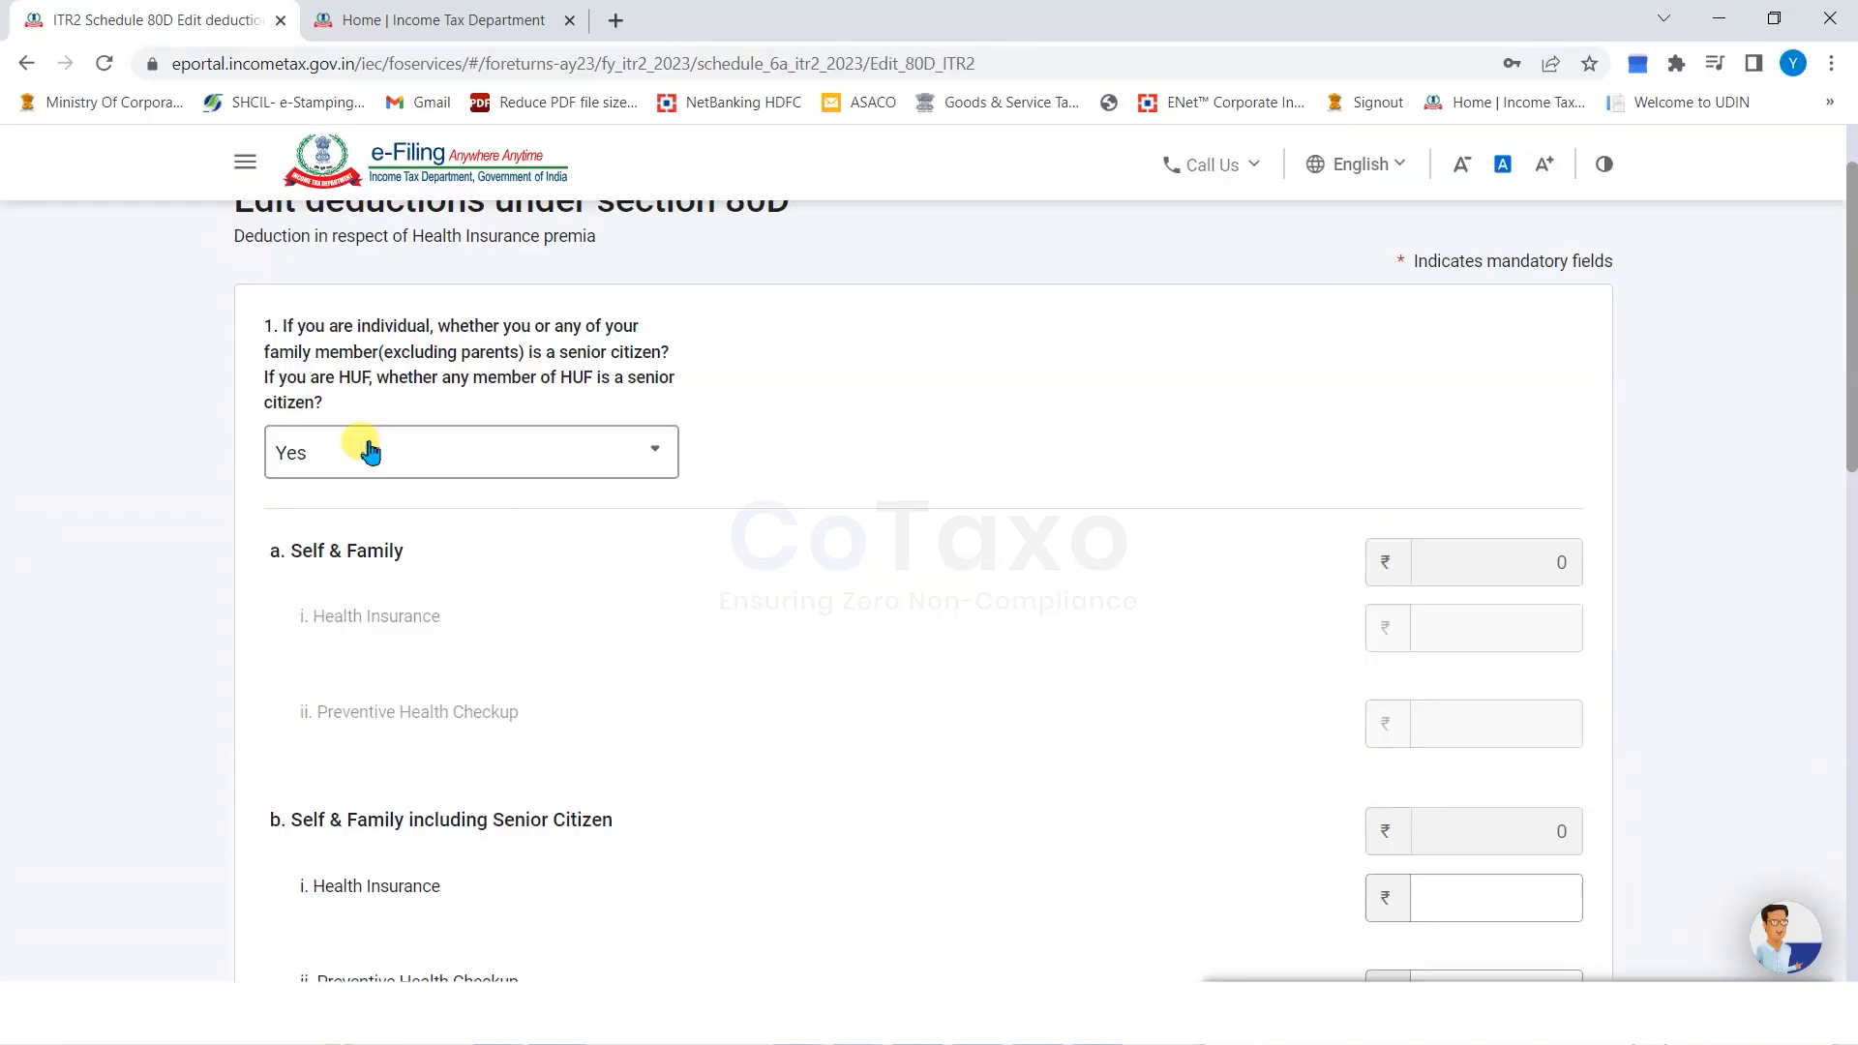
pyautogui.click(371, 450)
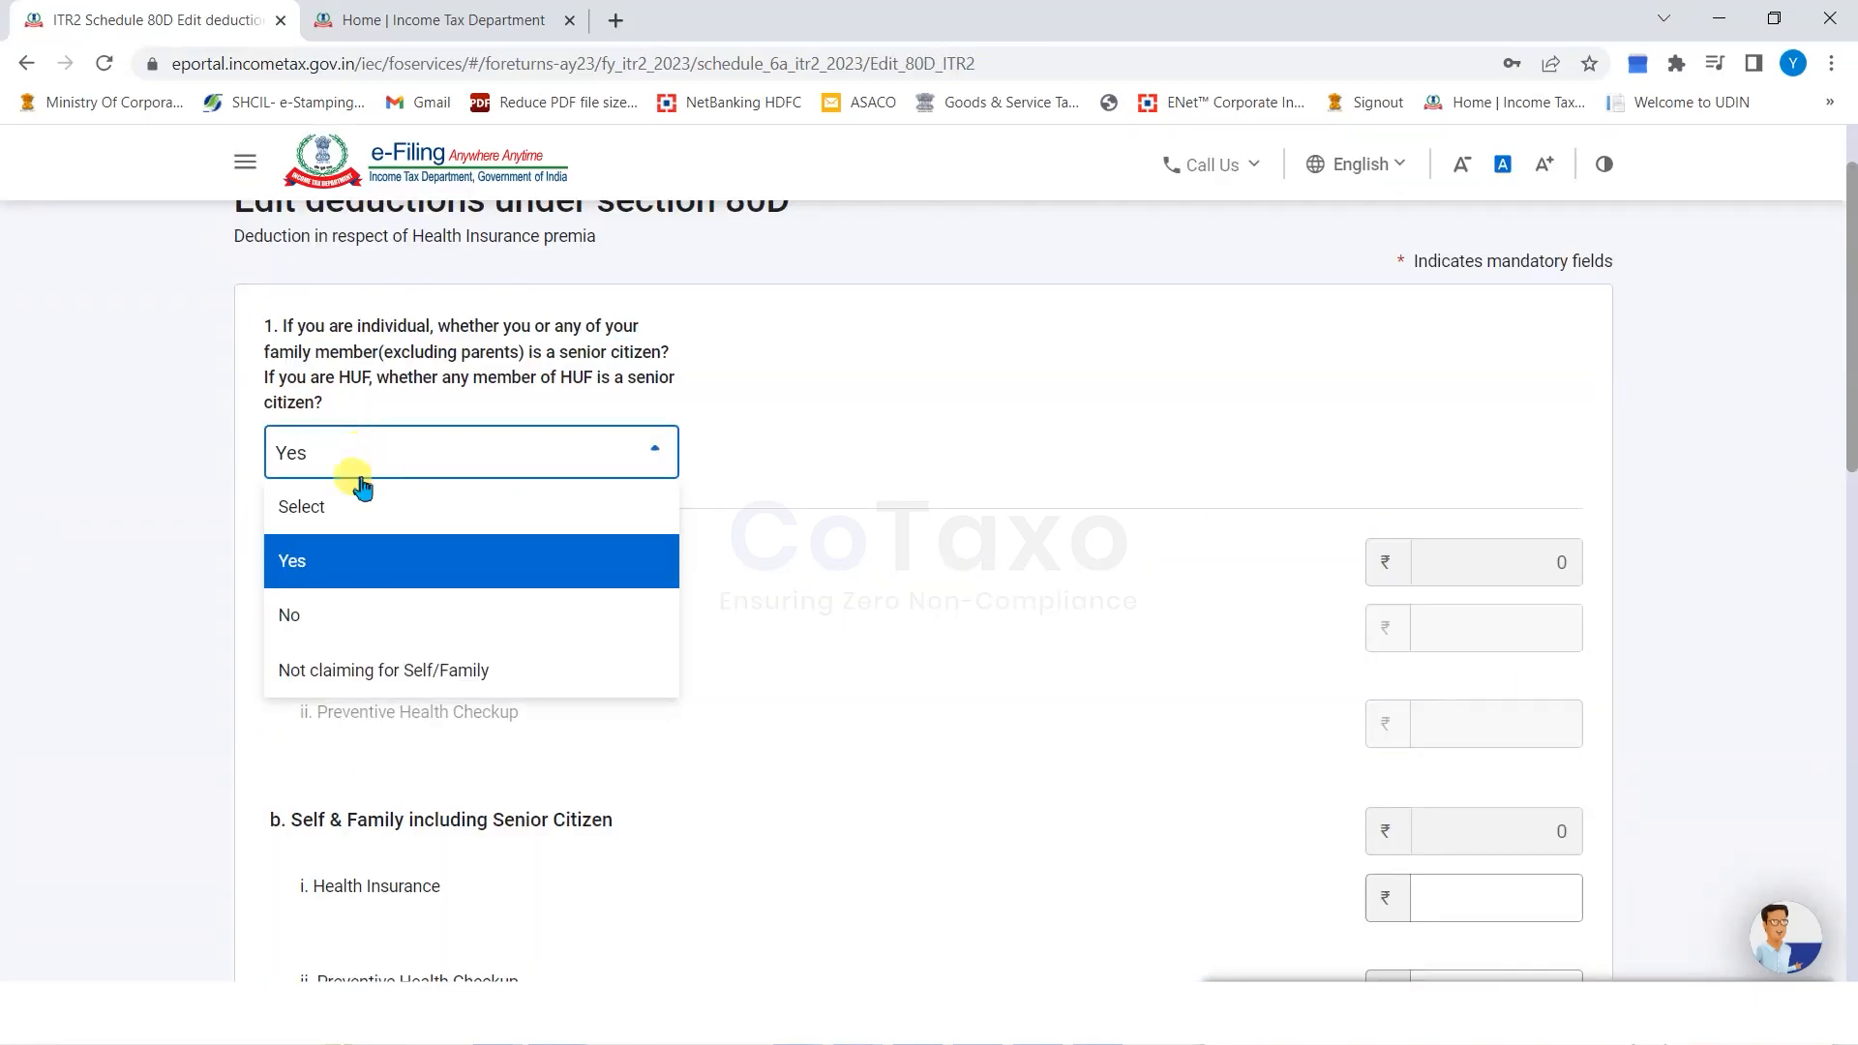
pyautogui.click(416, 617)
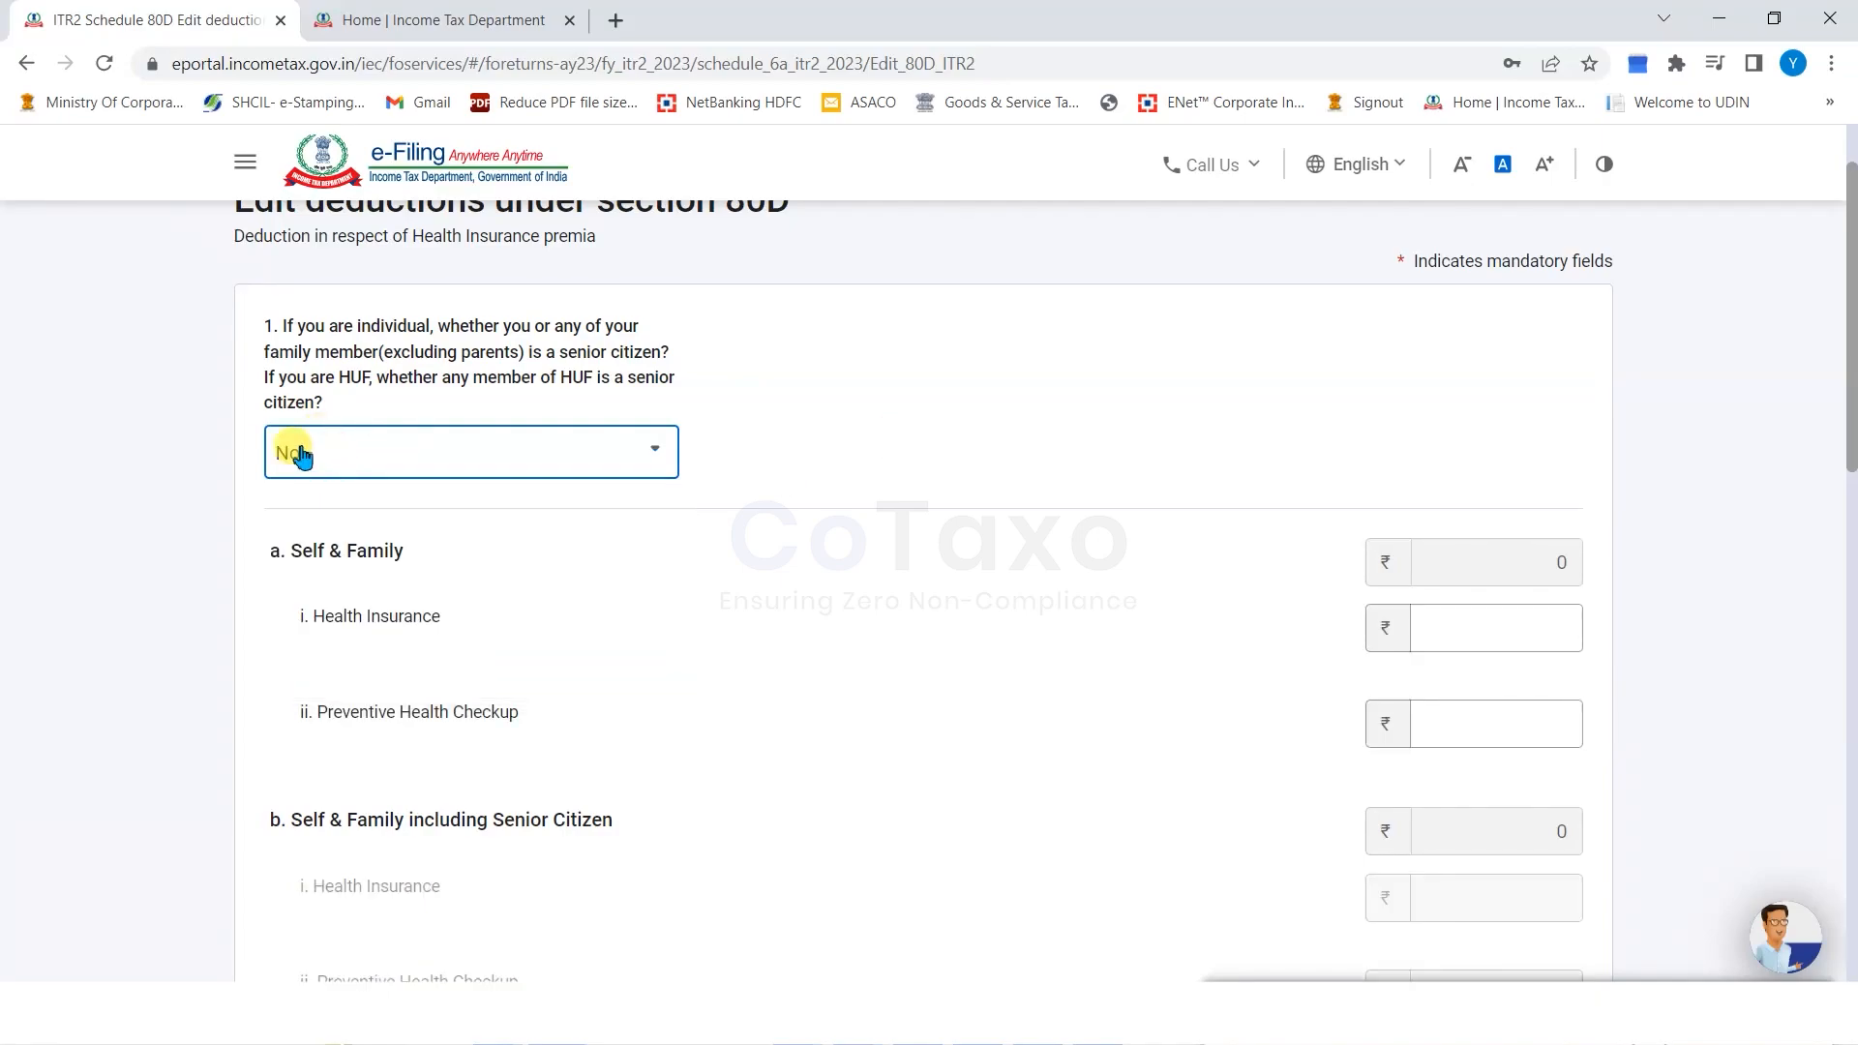
pyautogui.click(1441, 624)
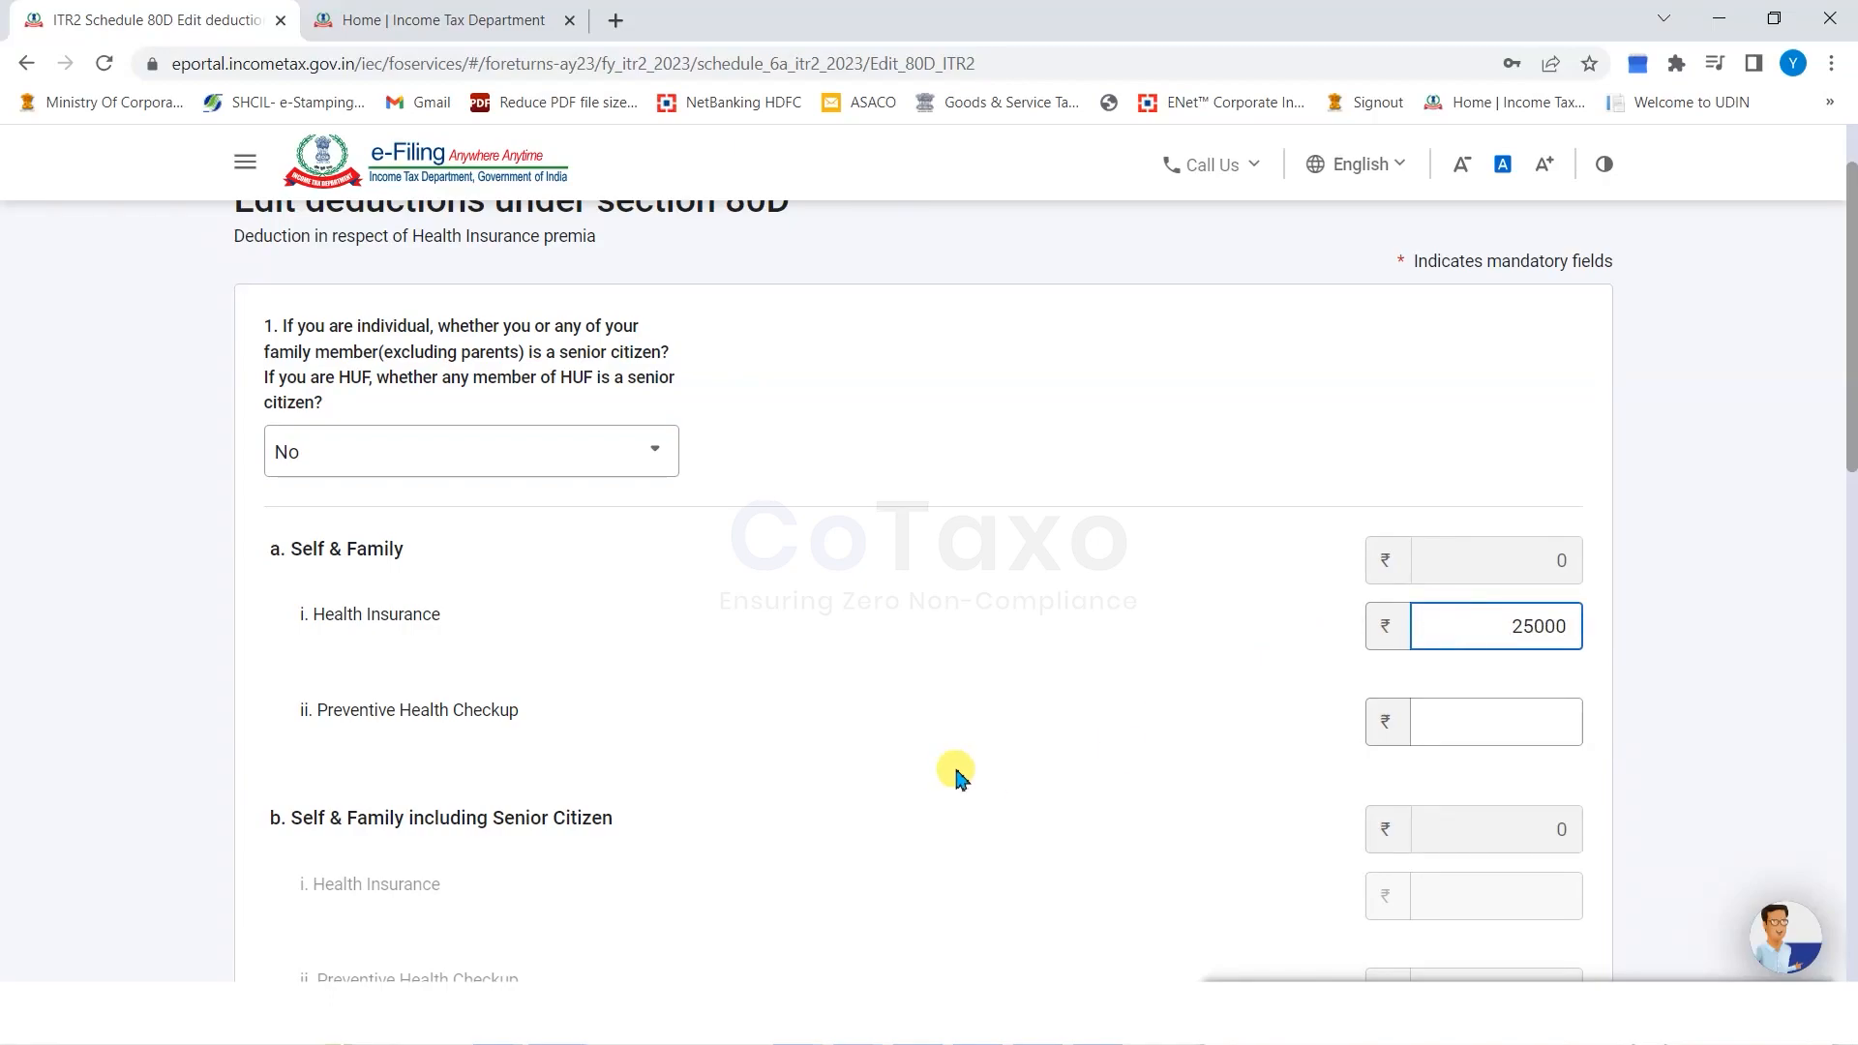
pyautogui.click(1490, 716)
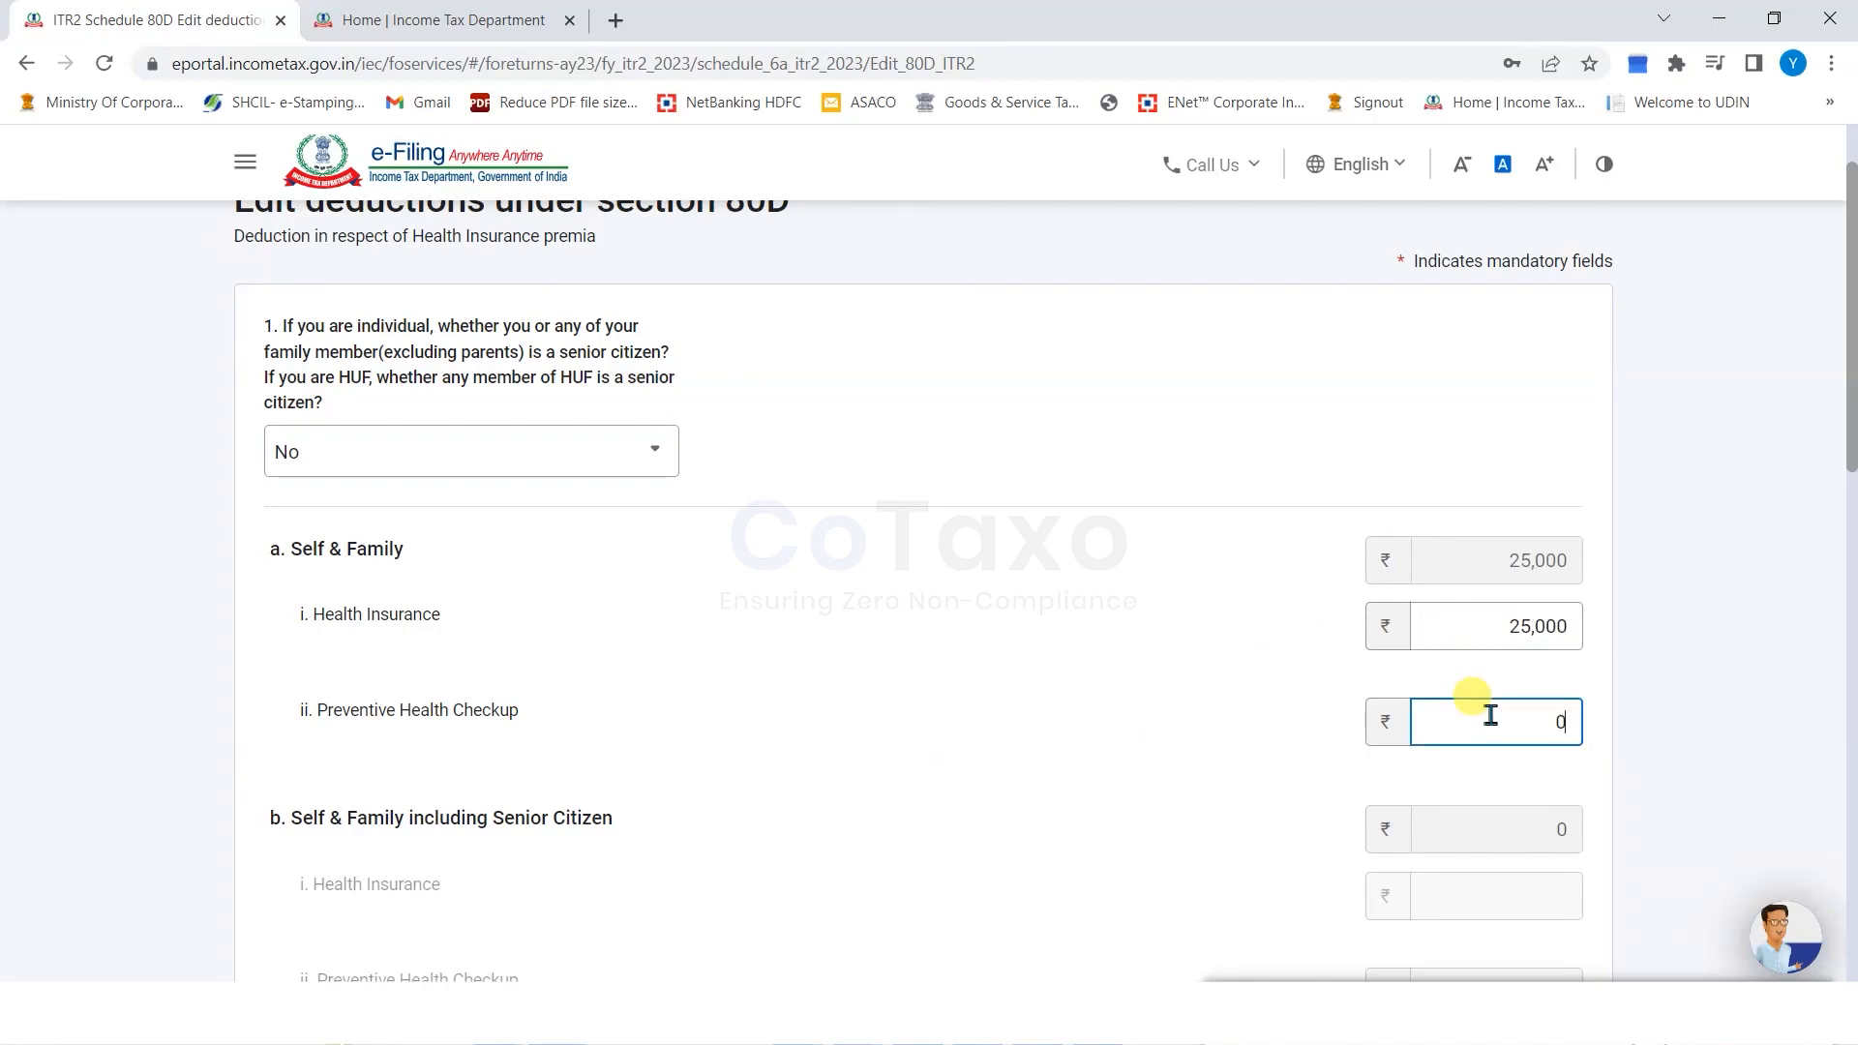
# Keep parents as senior citizens, enter ₹30,000 premium with zero checkup and medical costs, and save.
pyautogui.scroll(-3, 984, 647)
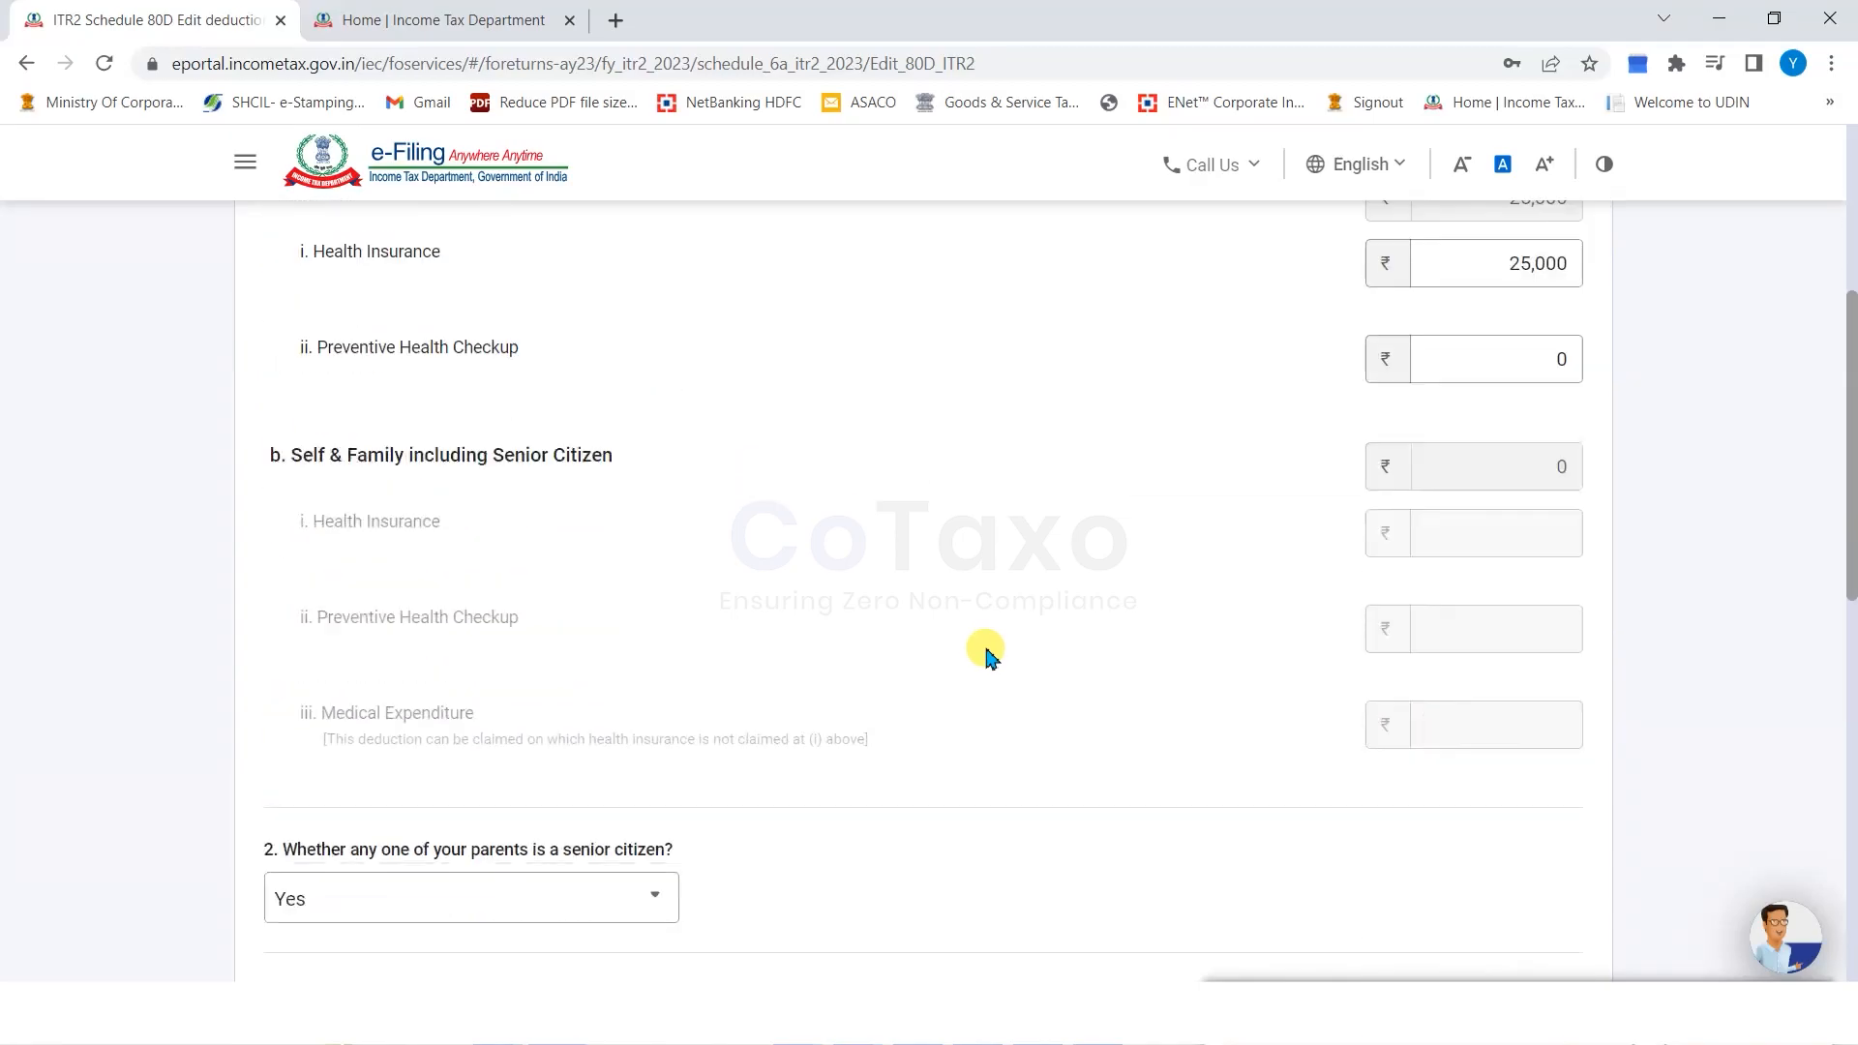
pyautogui.scroll(-2, 984, 647)
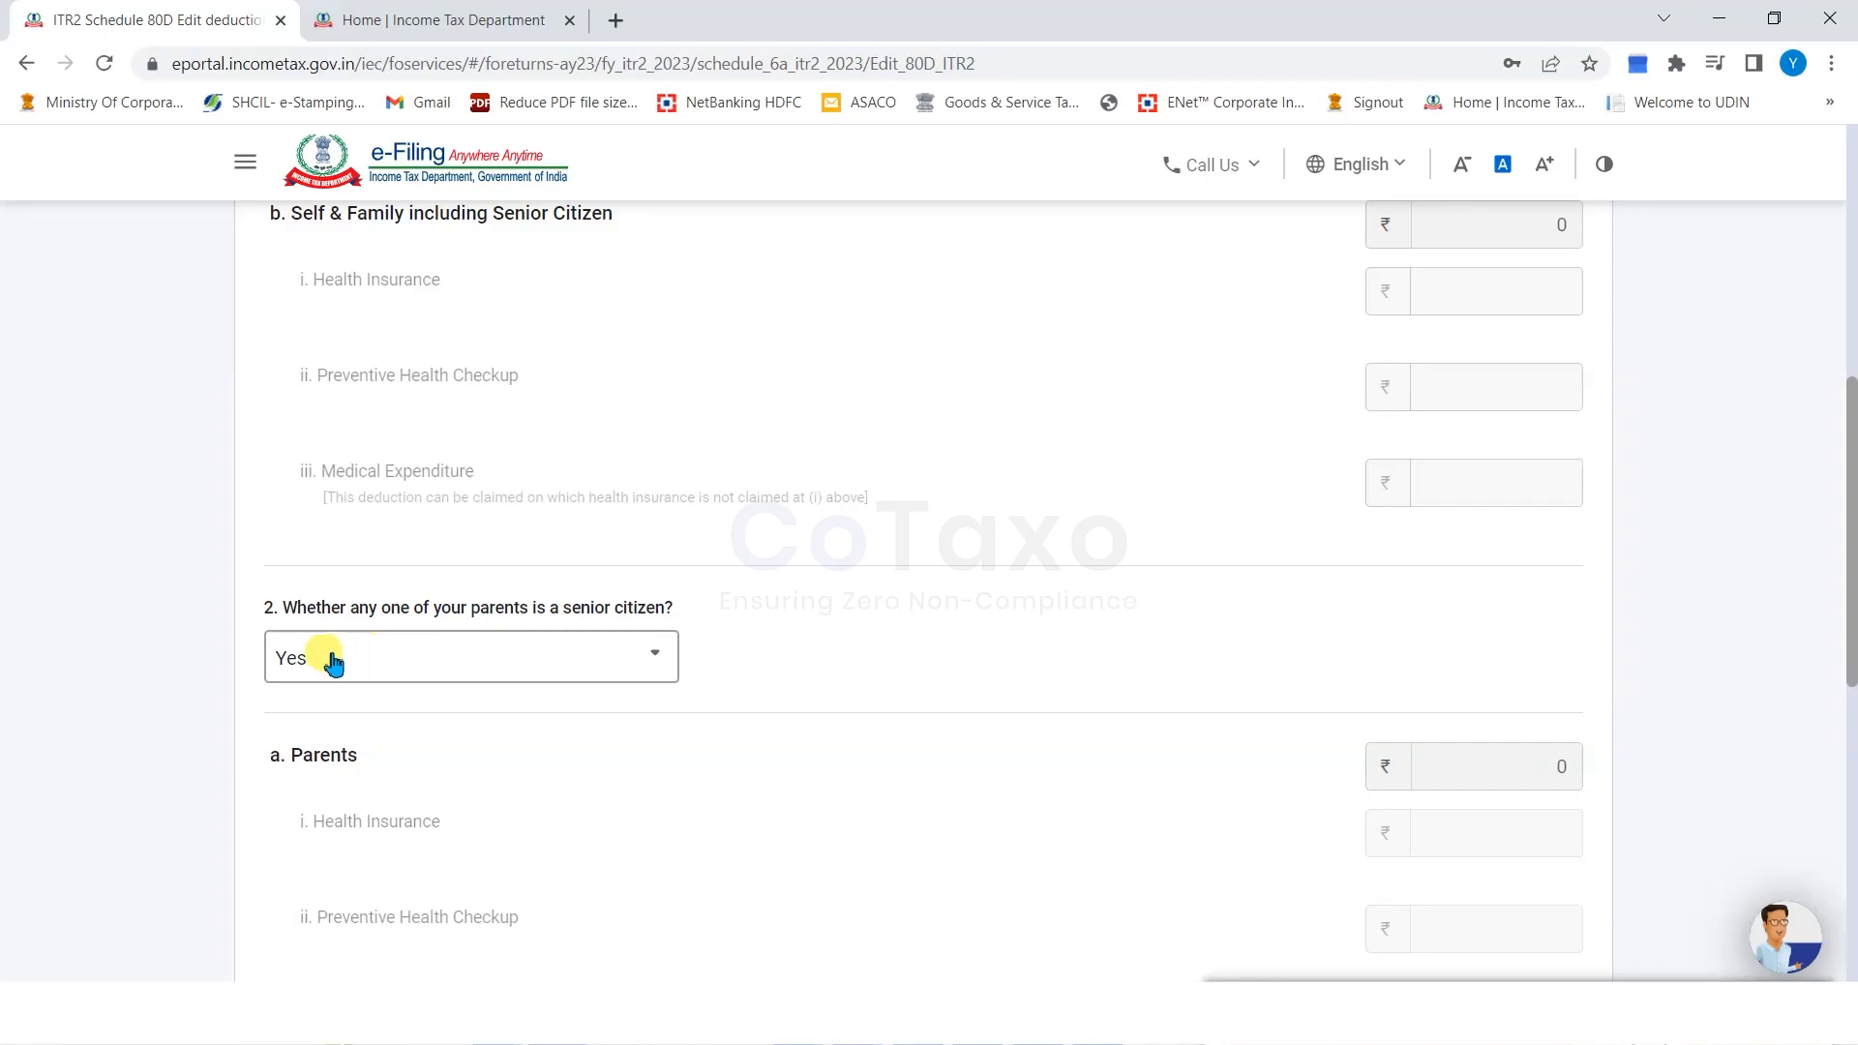
pyautogui.click(362, 662)
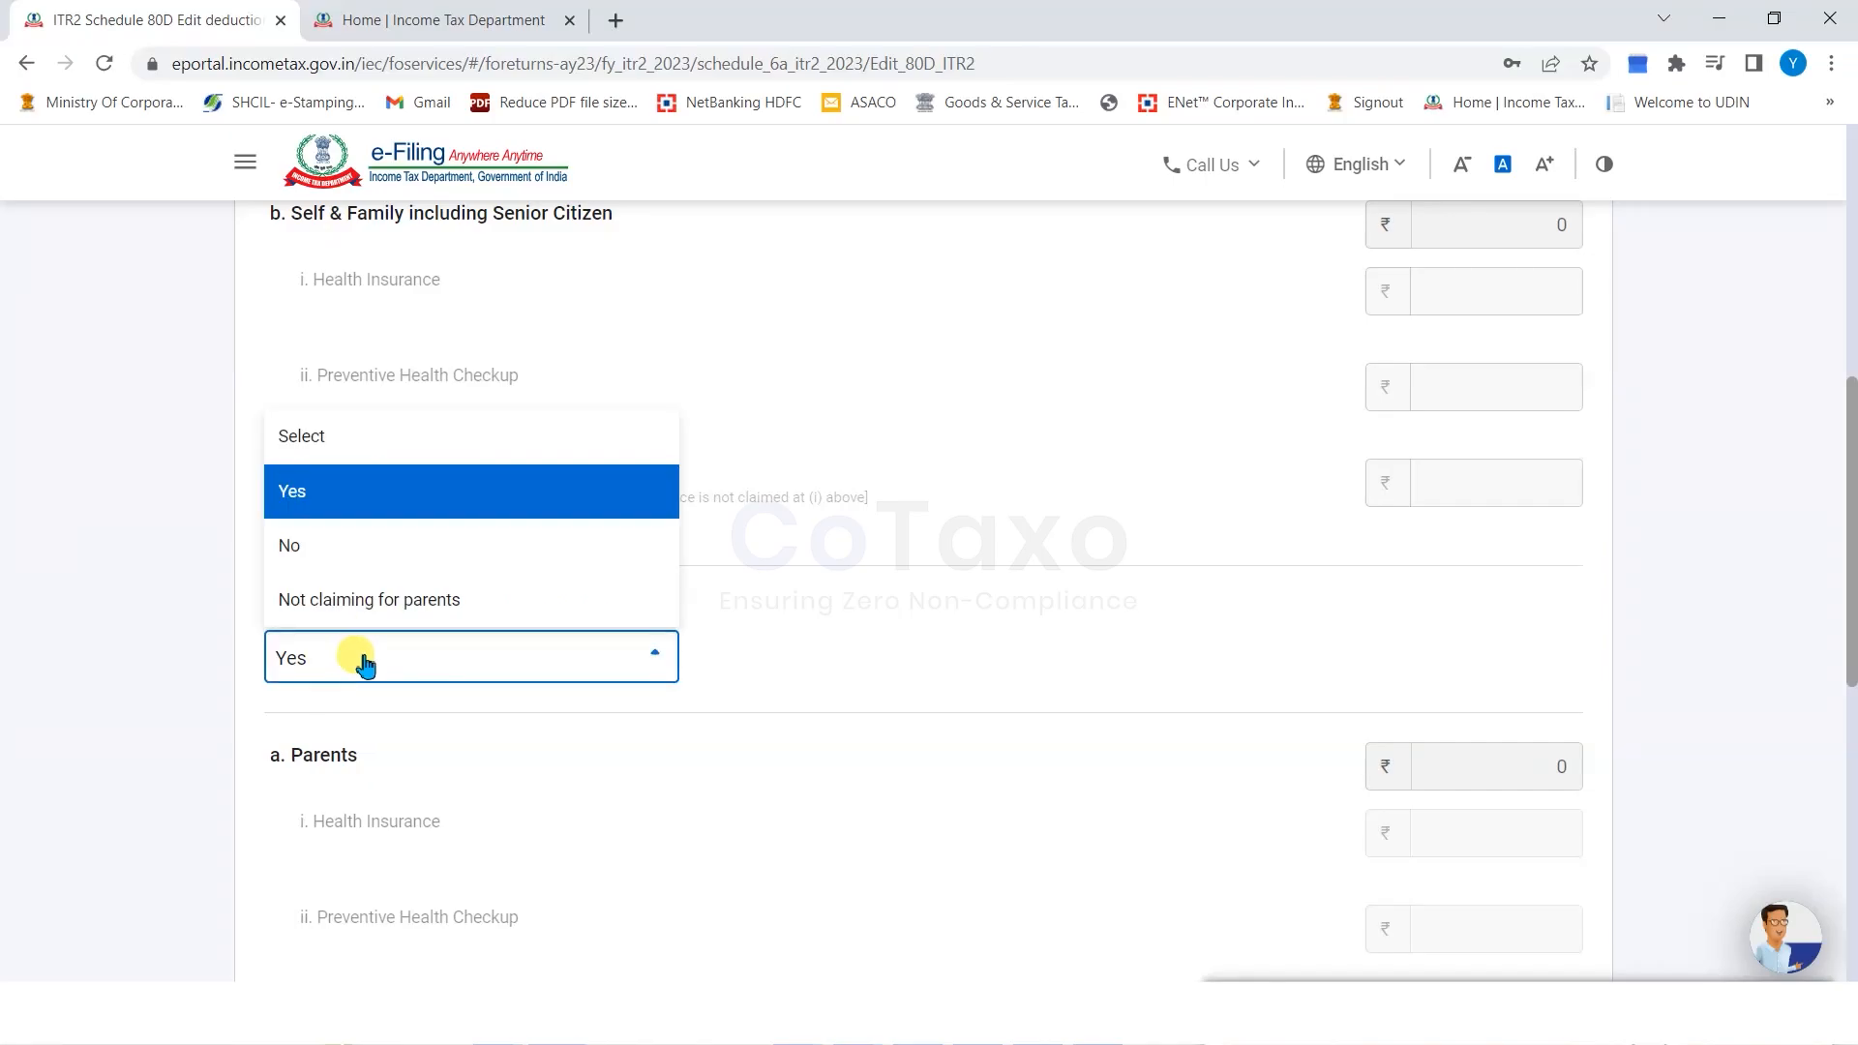
pyautogui.click(875, 634)
pyautogui.scroll(-5, 875, 635)
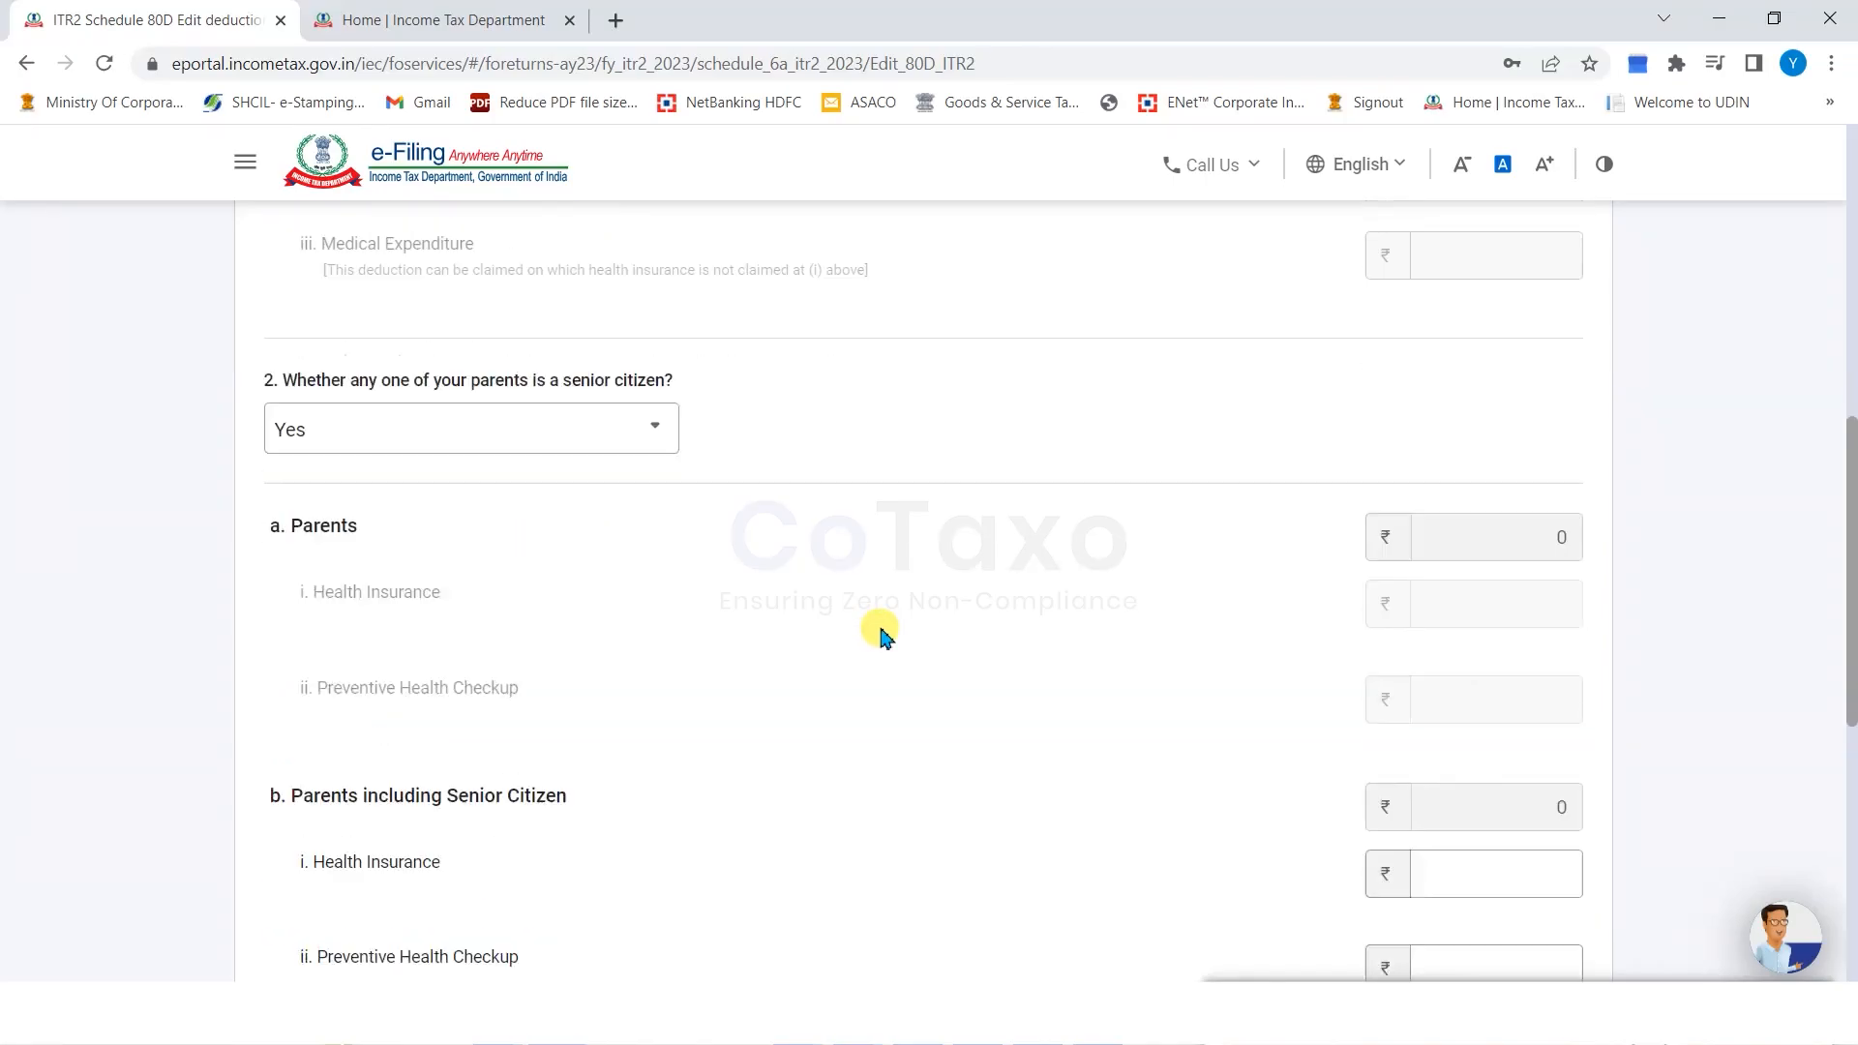
pyautogui.click(1443, 613)
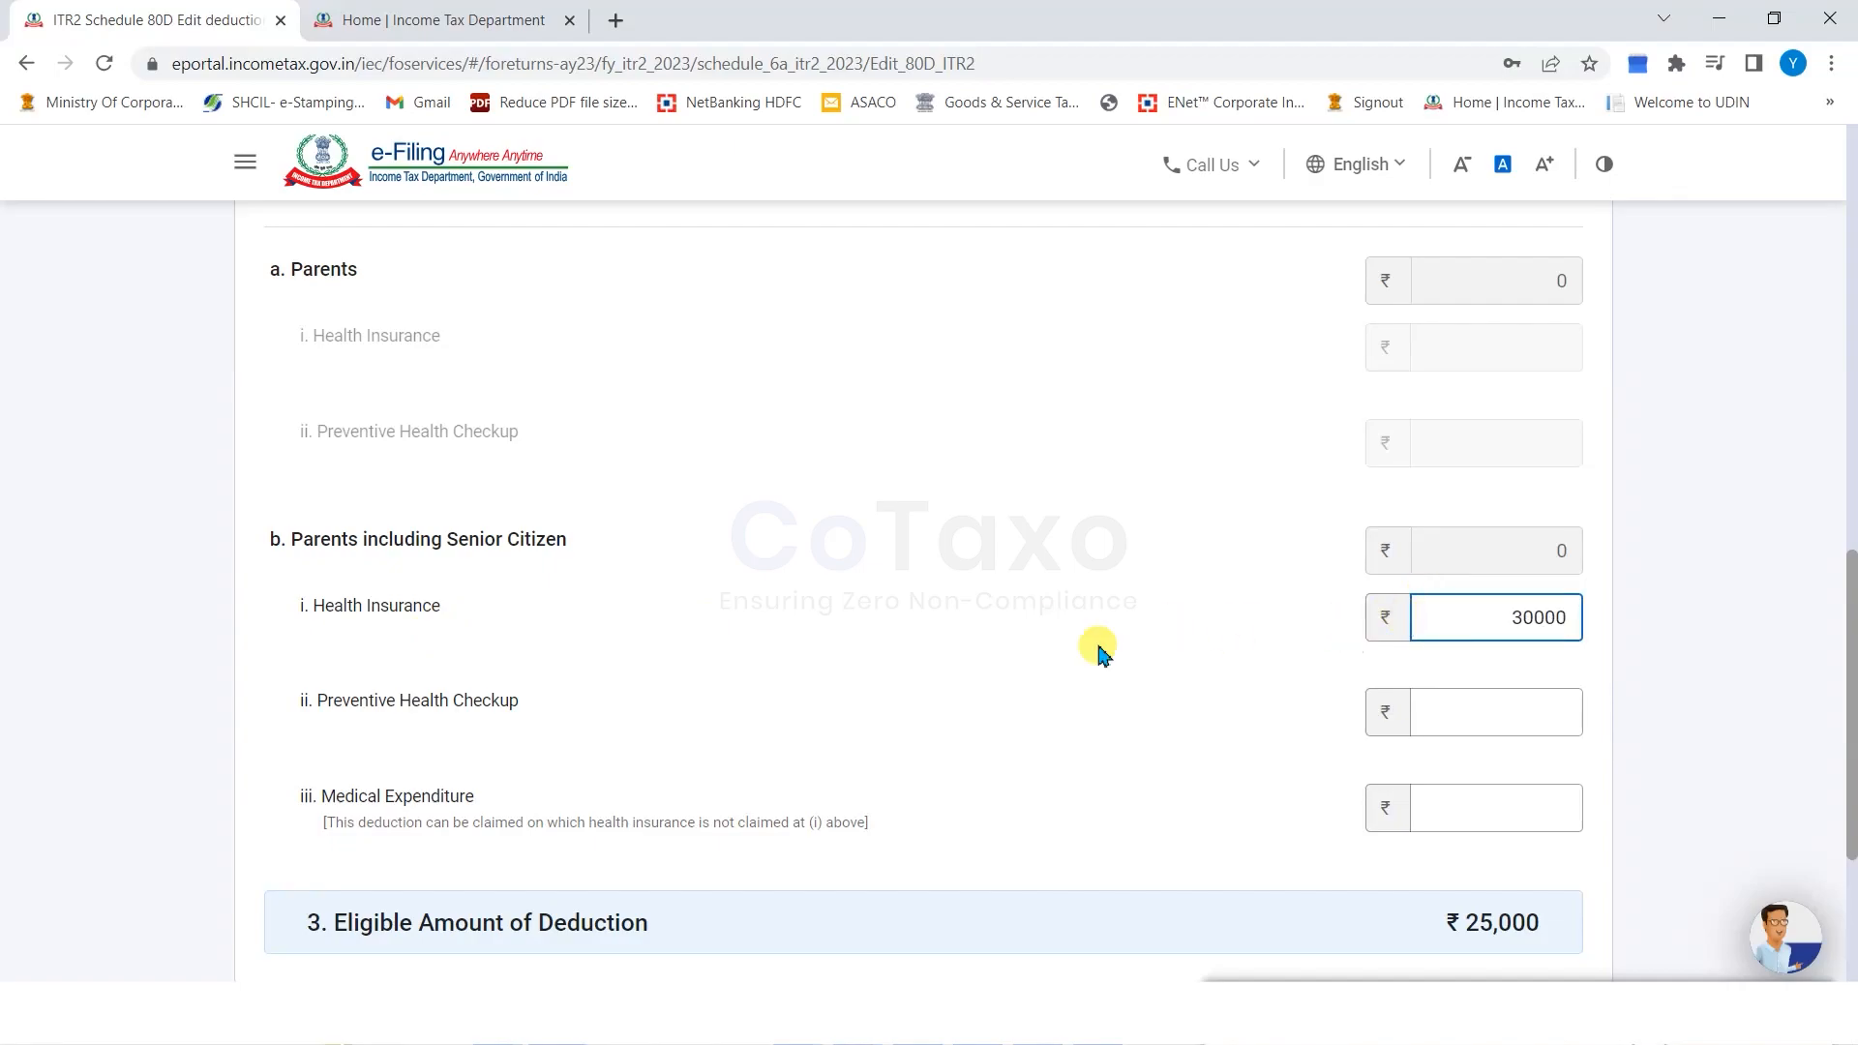
pyautogui.click(1491, 717)
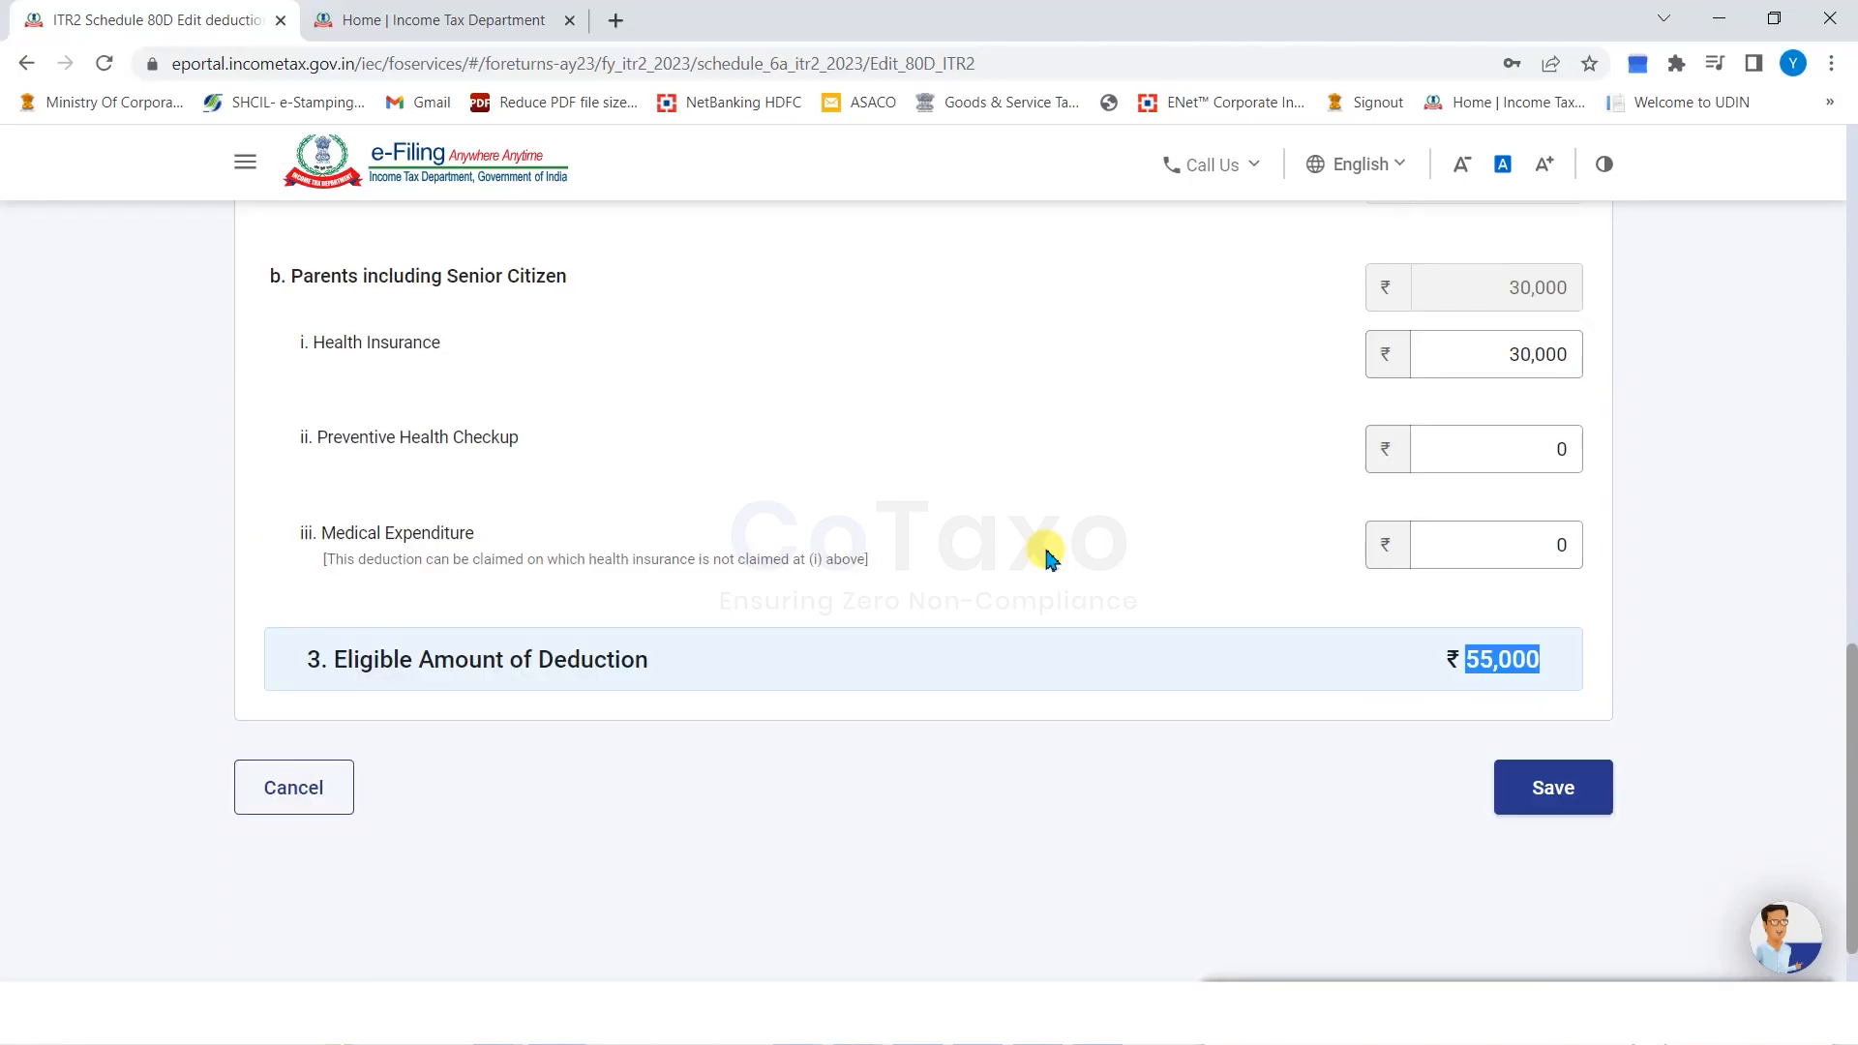
pyautogui.moveTo(346, 661); pyautogui.dragTo(471, 666)
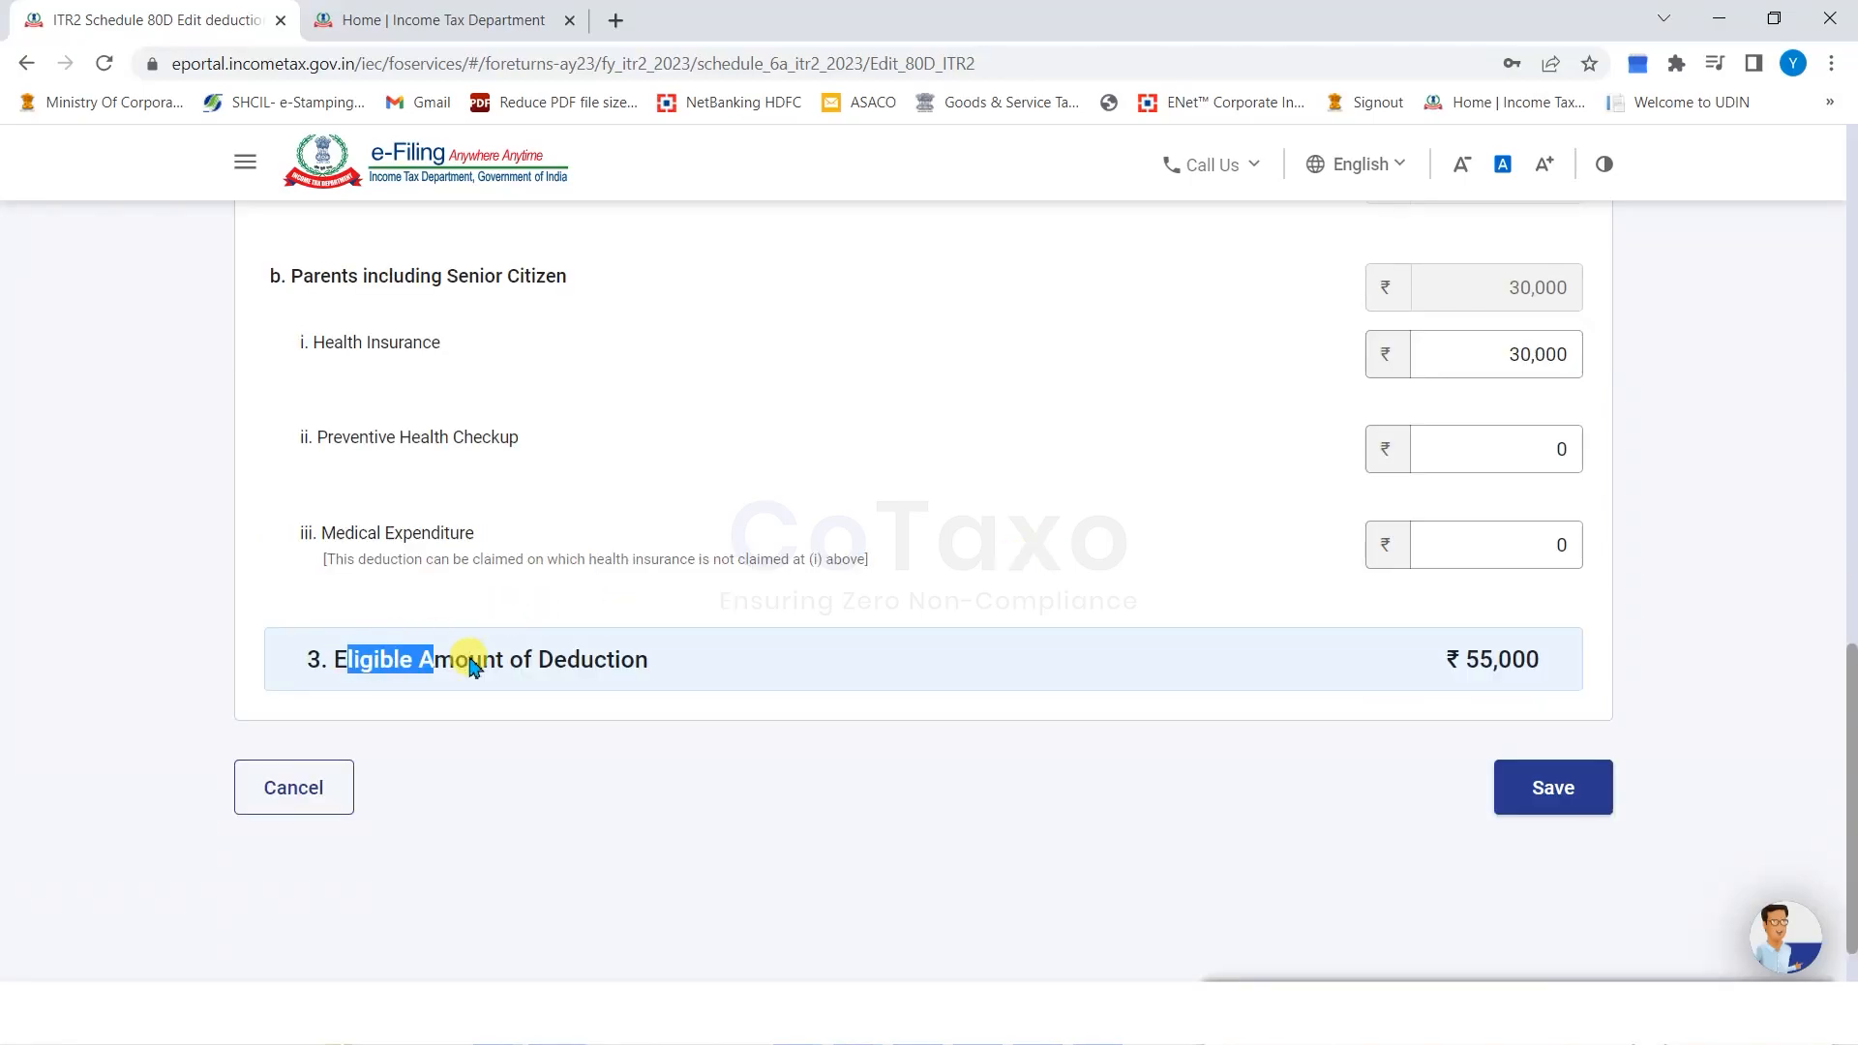
pyautogui.moveTo(1217, 668); pyautogui.dragTo(1573, 674)
pyautogui.click(1173, 758)
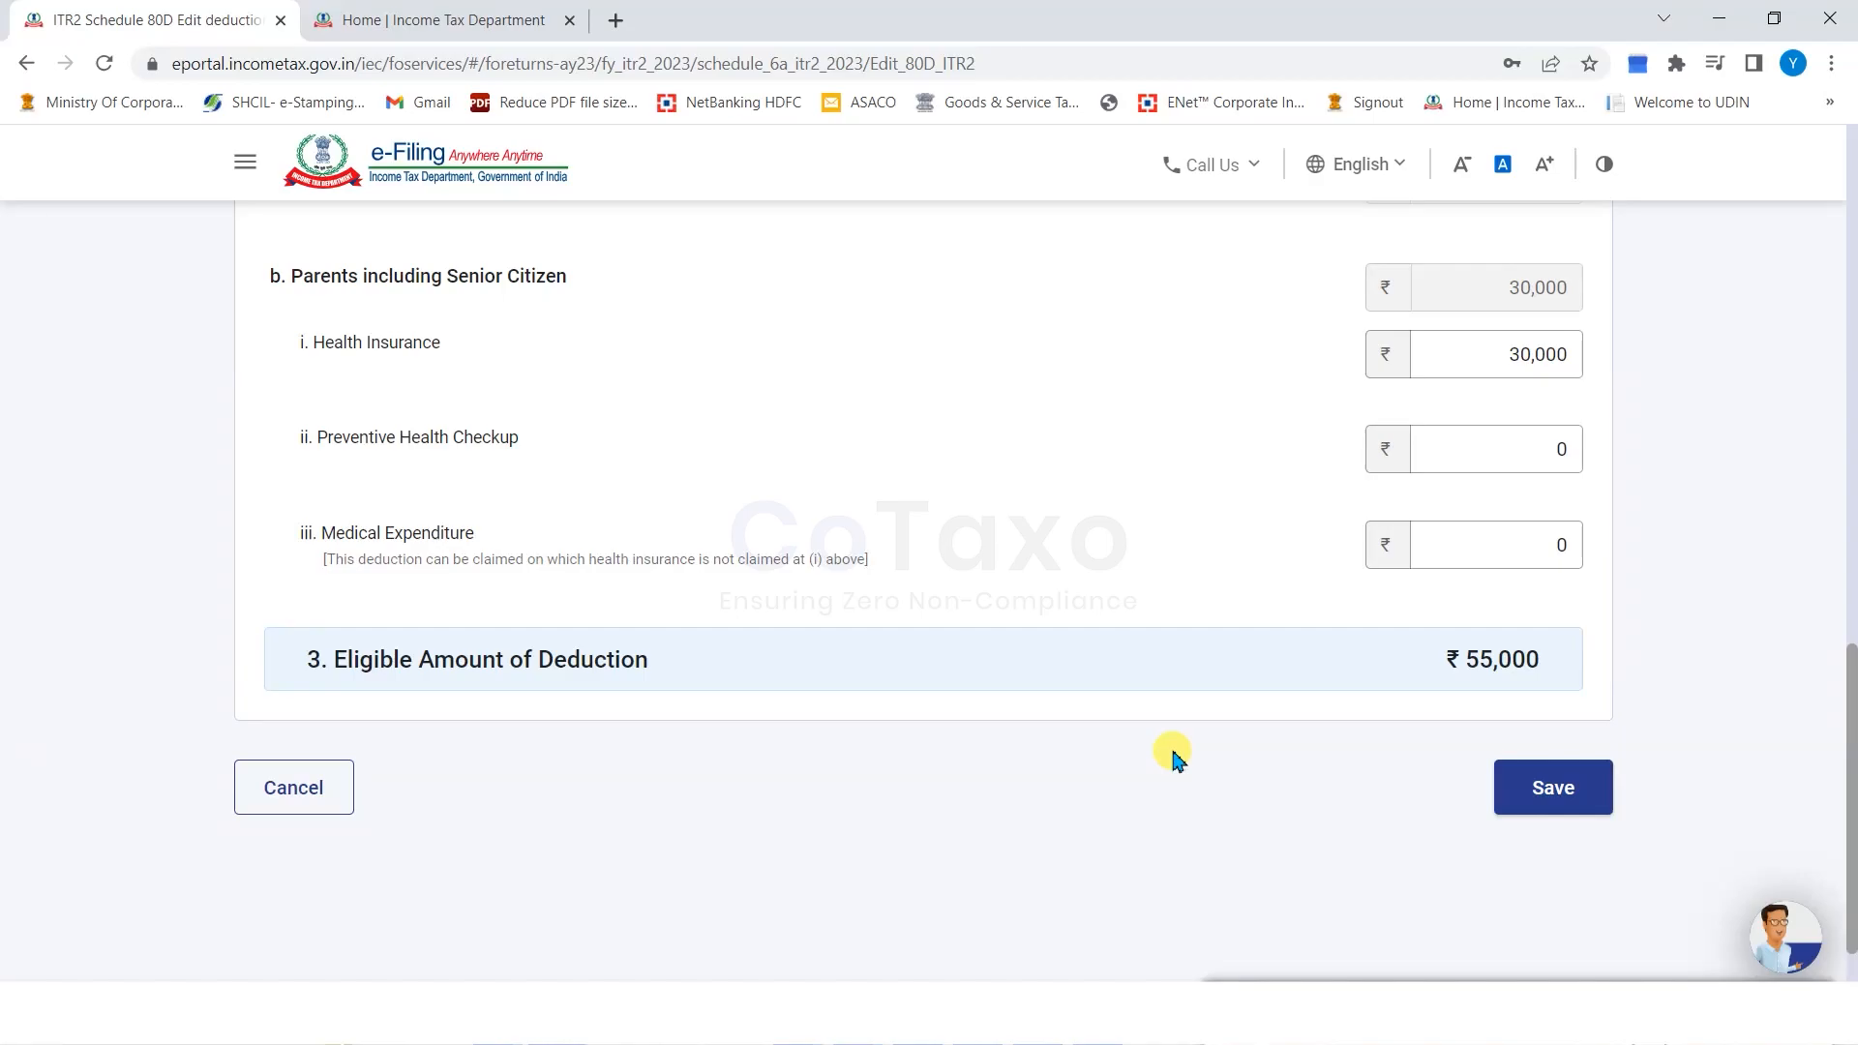
pyautogui.click(1513, 784)
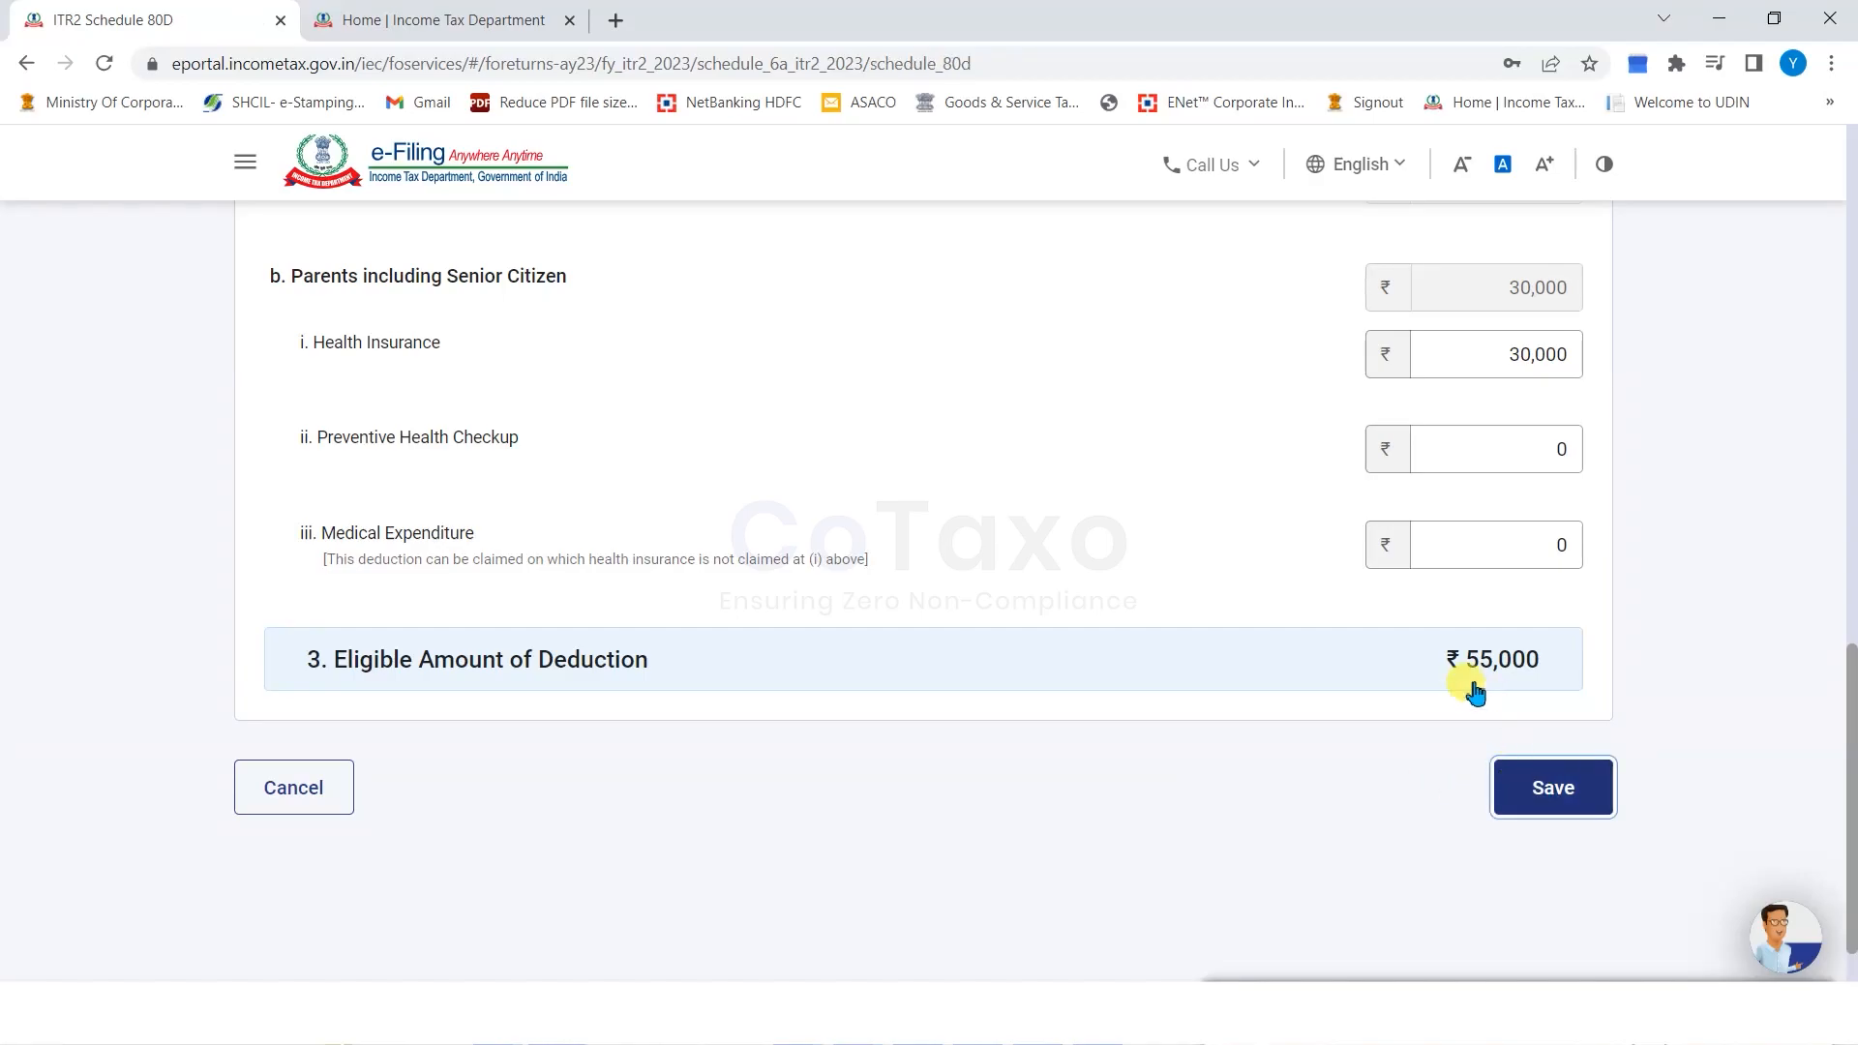
# Confirm Schedule 80D and move on to Schedule VI-A.
pyautogui.click(1548, 673)
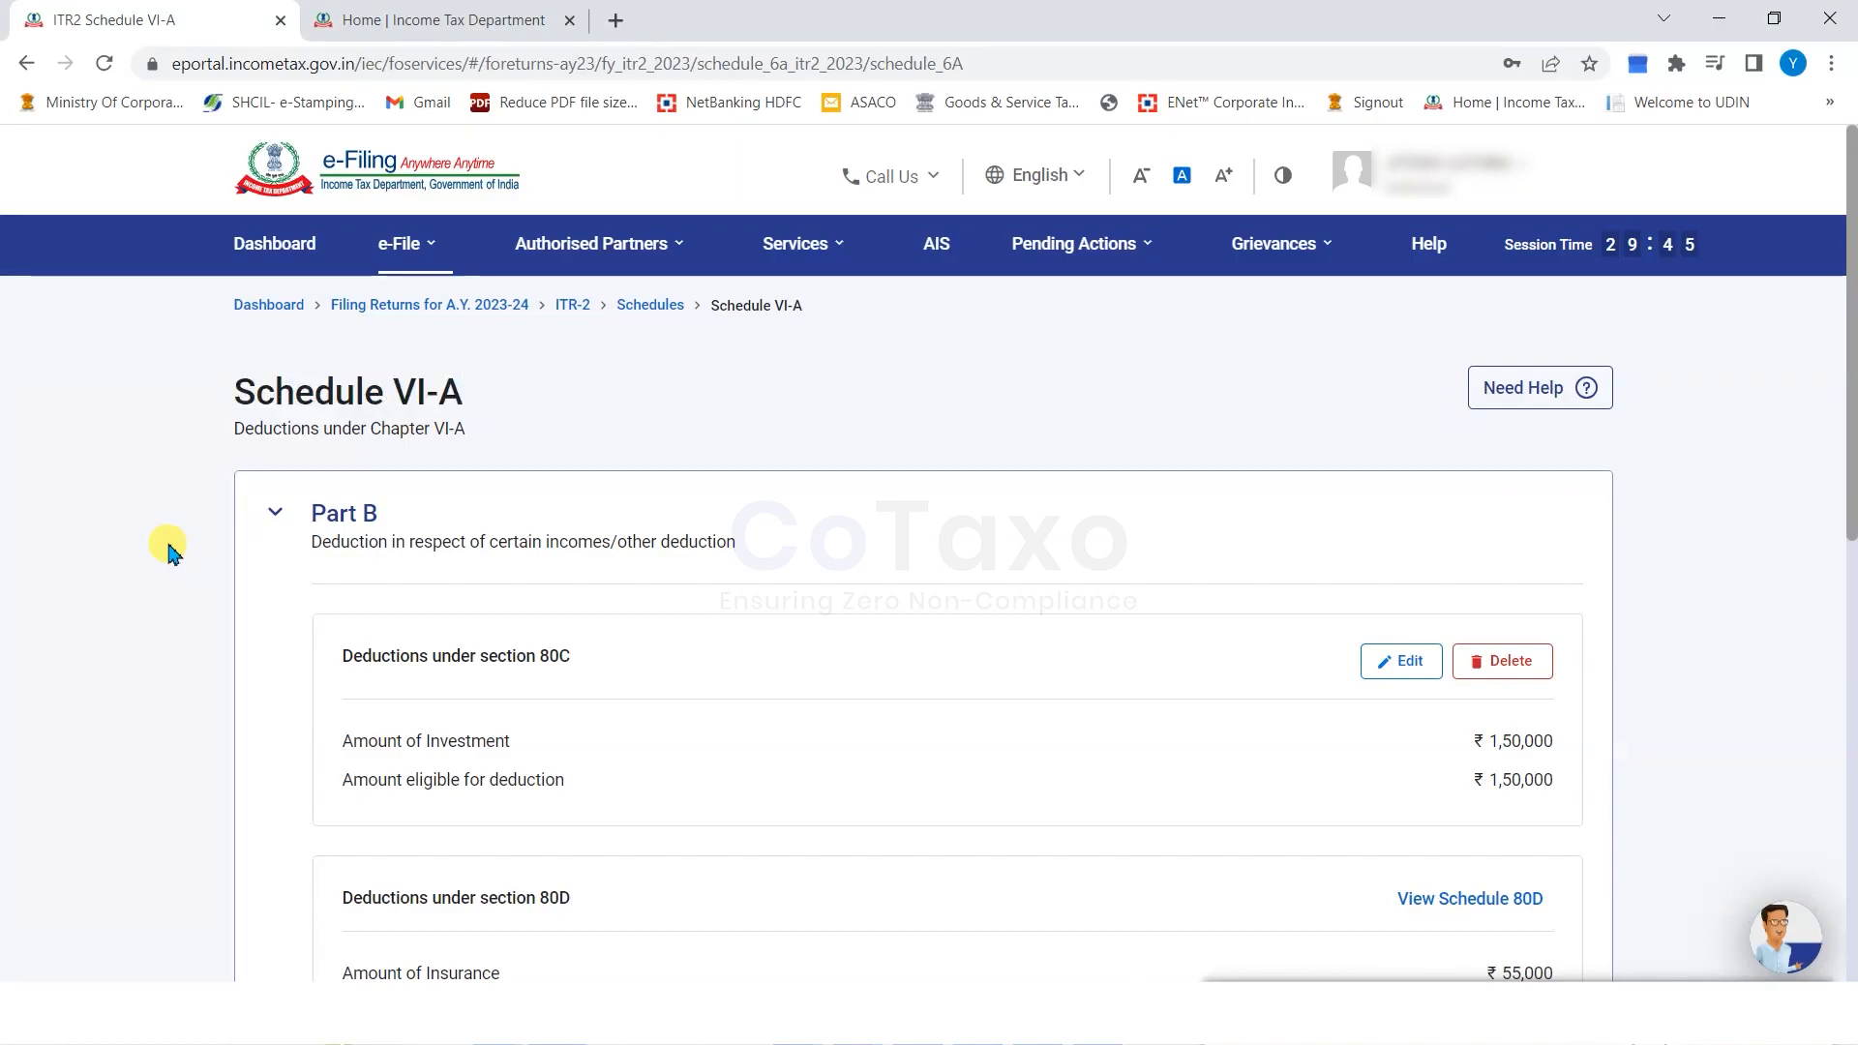
pyautogui.scroll(-2, 168, 550)
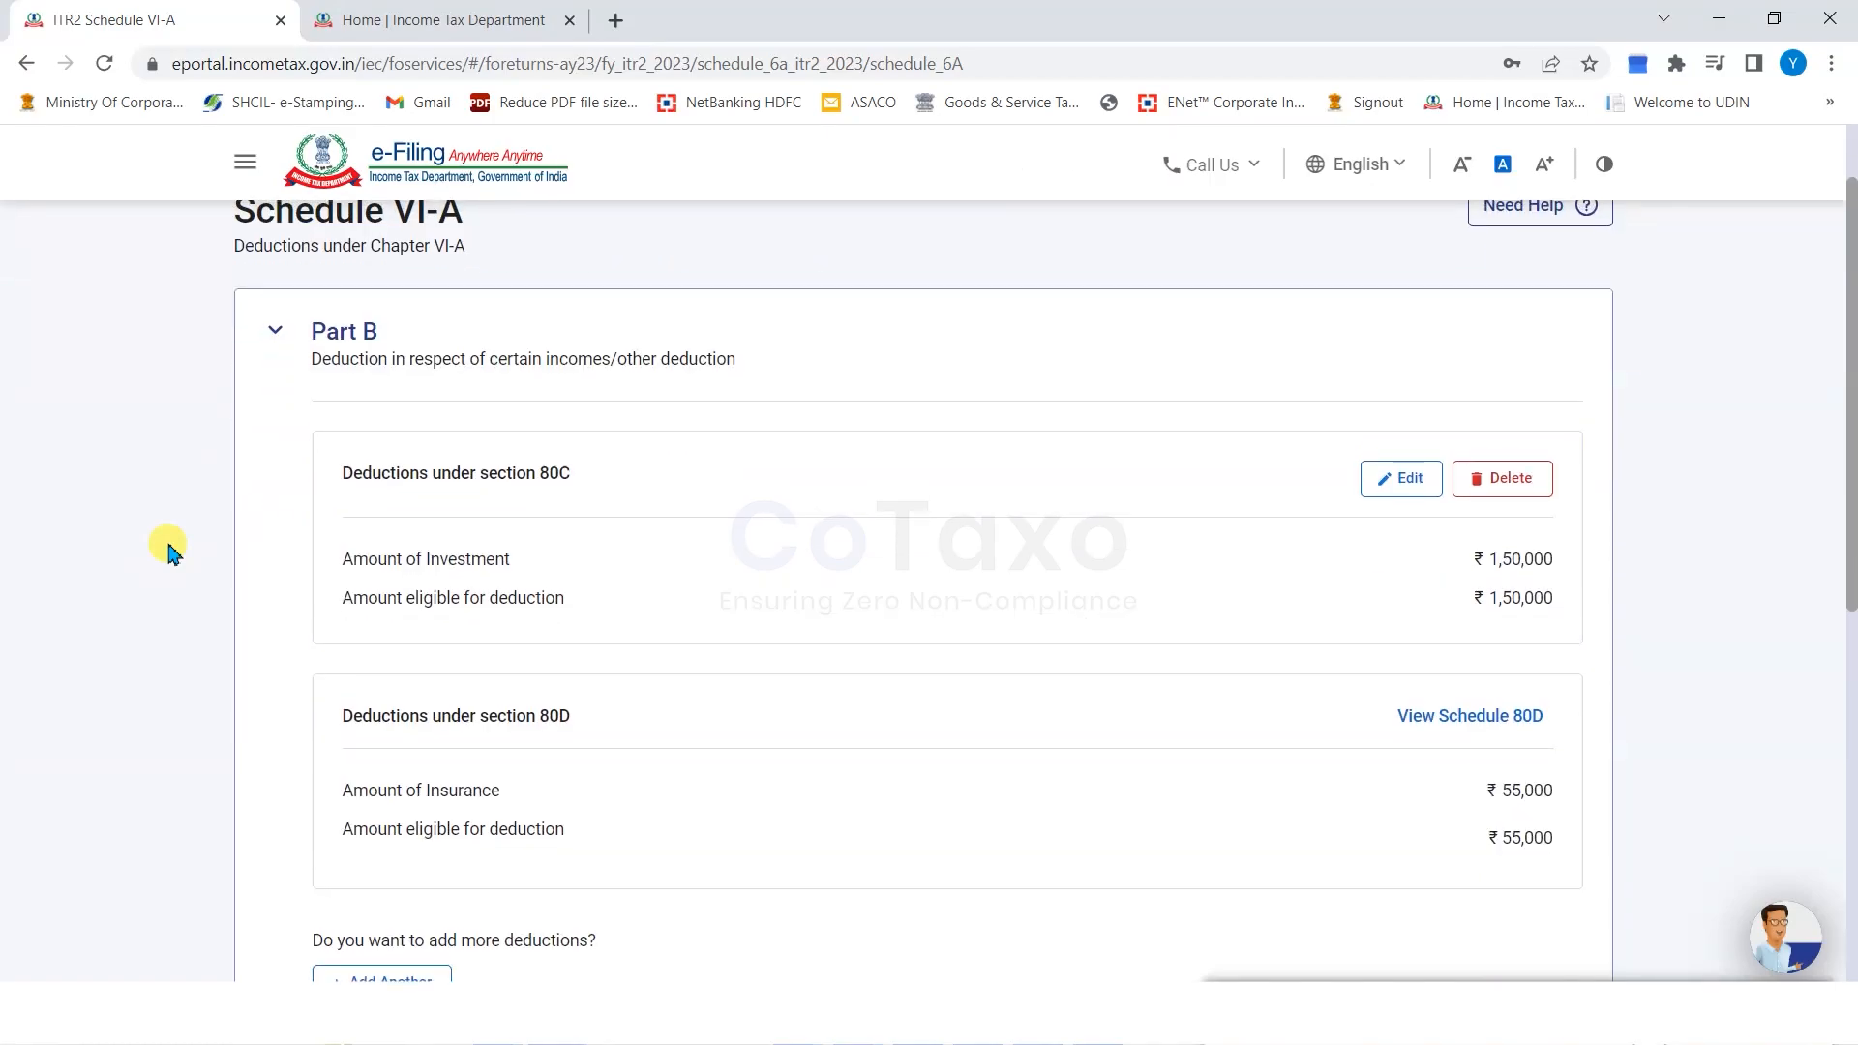
pyautogui.moveTo(1488, 569); pyautogui.dragTo(1563, 569)
pyautogui.click(1529, 577)
pyautogui.scroll(-3, 968, 600)
# Start another Chapter VI-A deduction, browse the Deduction u/s list, then discard the entry.
pyautogui.click(349, 611)
pyautogui.click(539, 655)
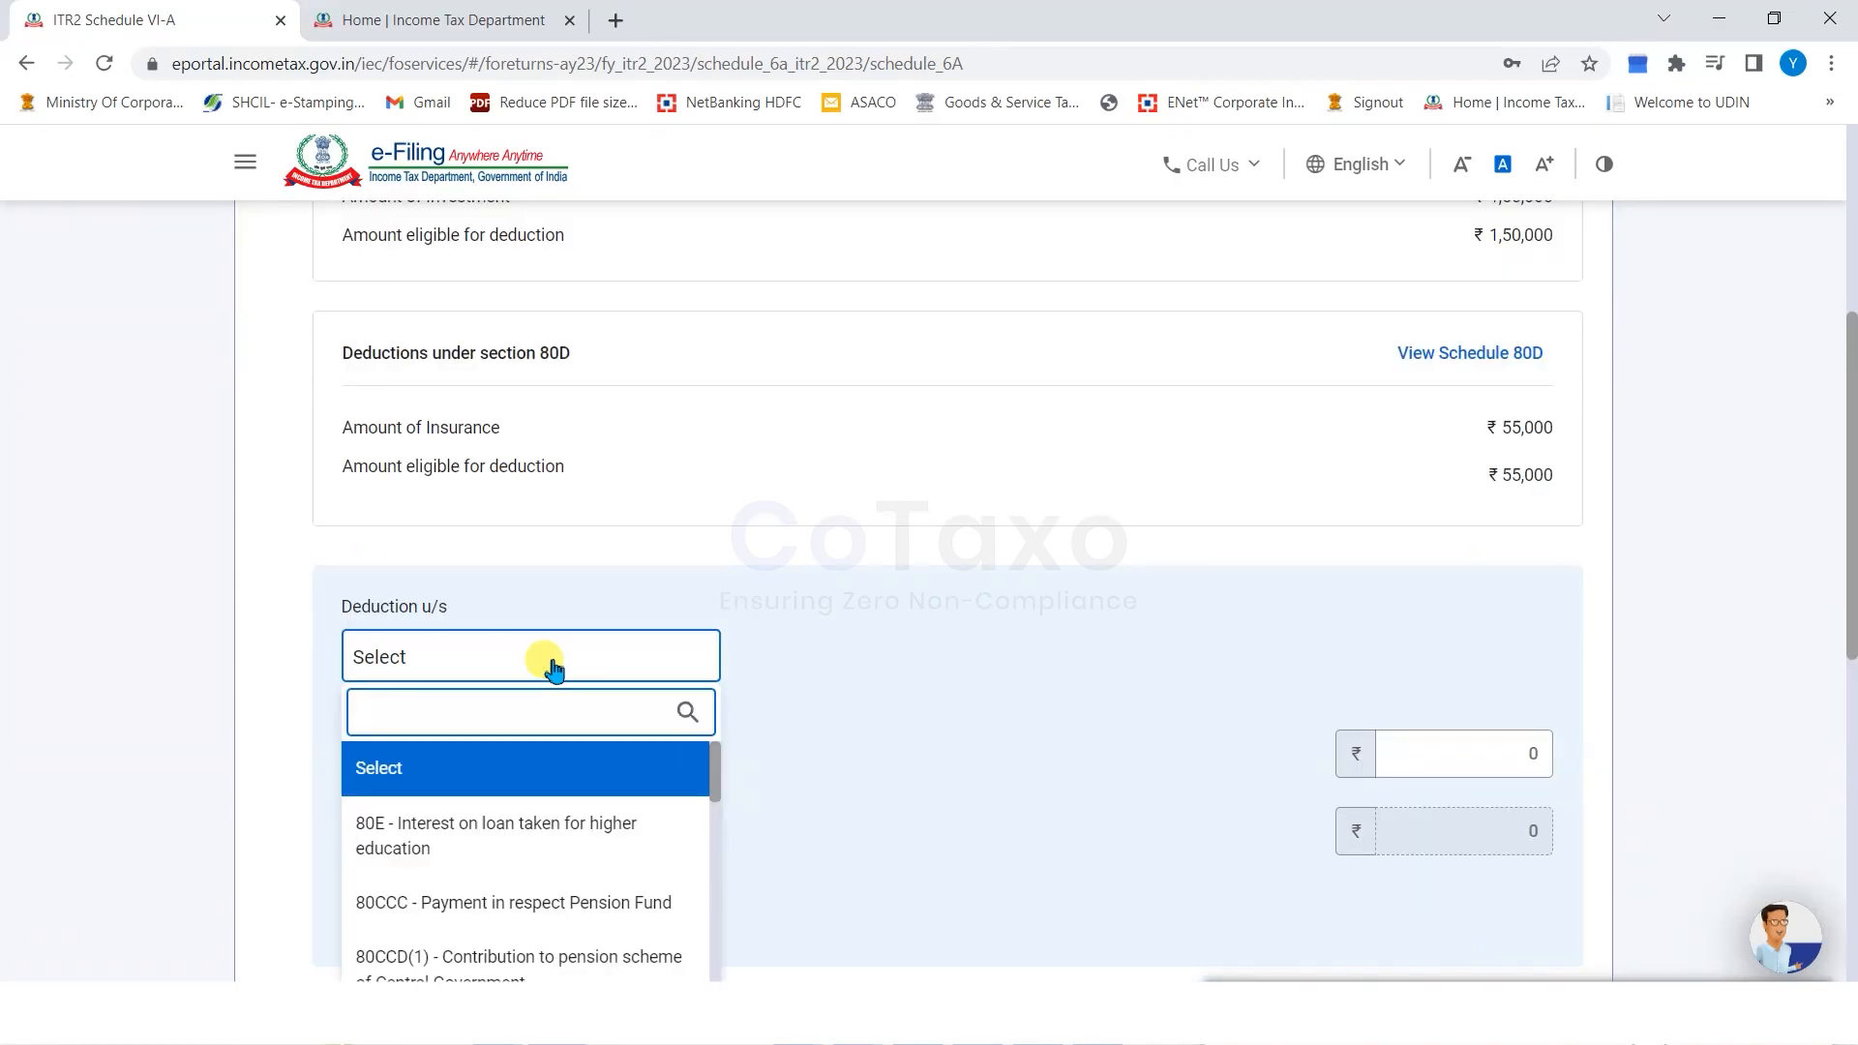
pyautogui.scroll(-2, 353, 655)
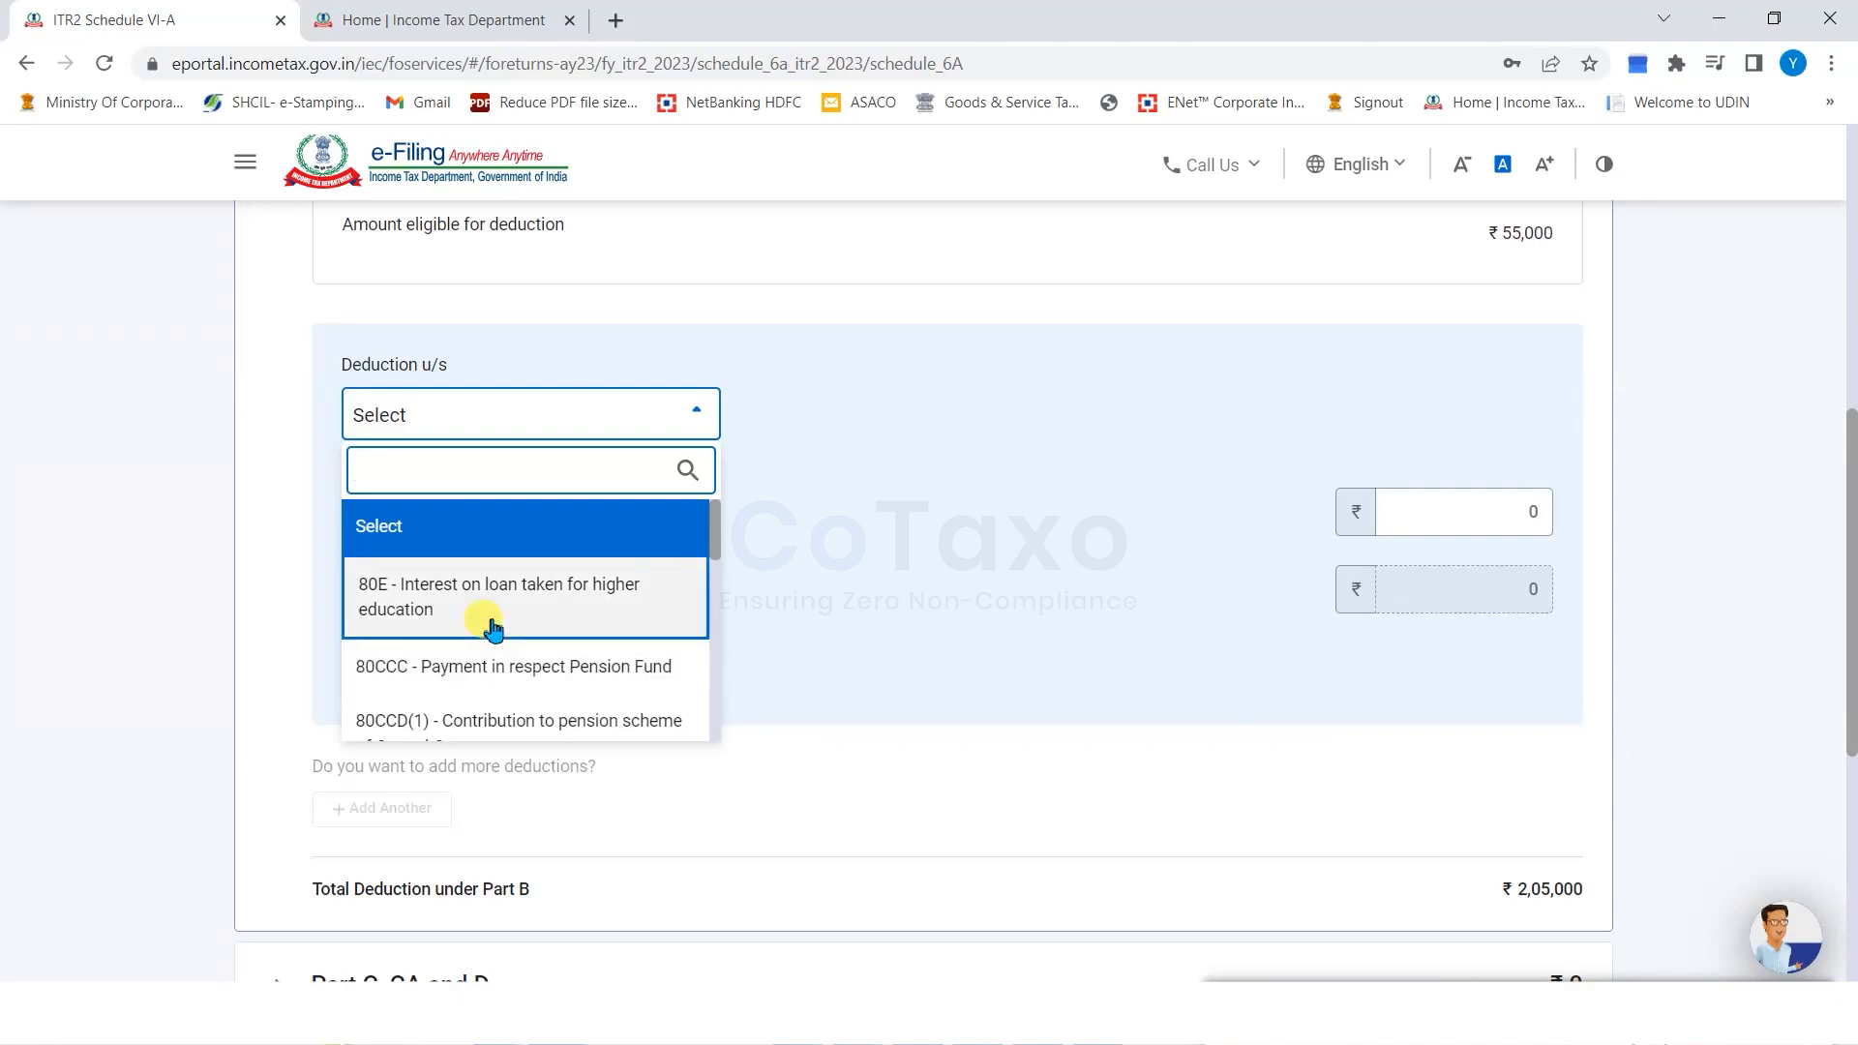
pyautogui.scroll(-1, 519, 616)
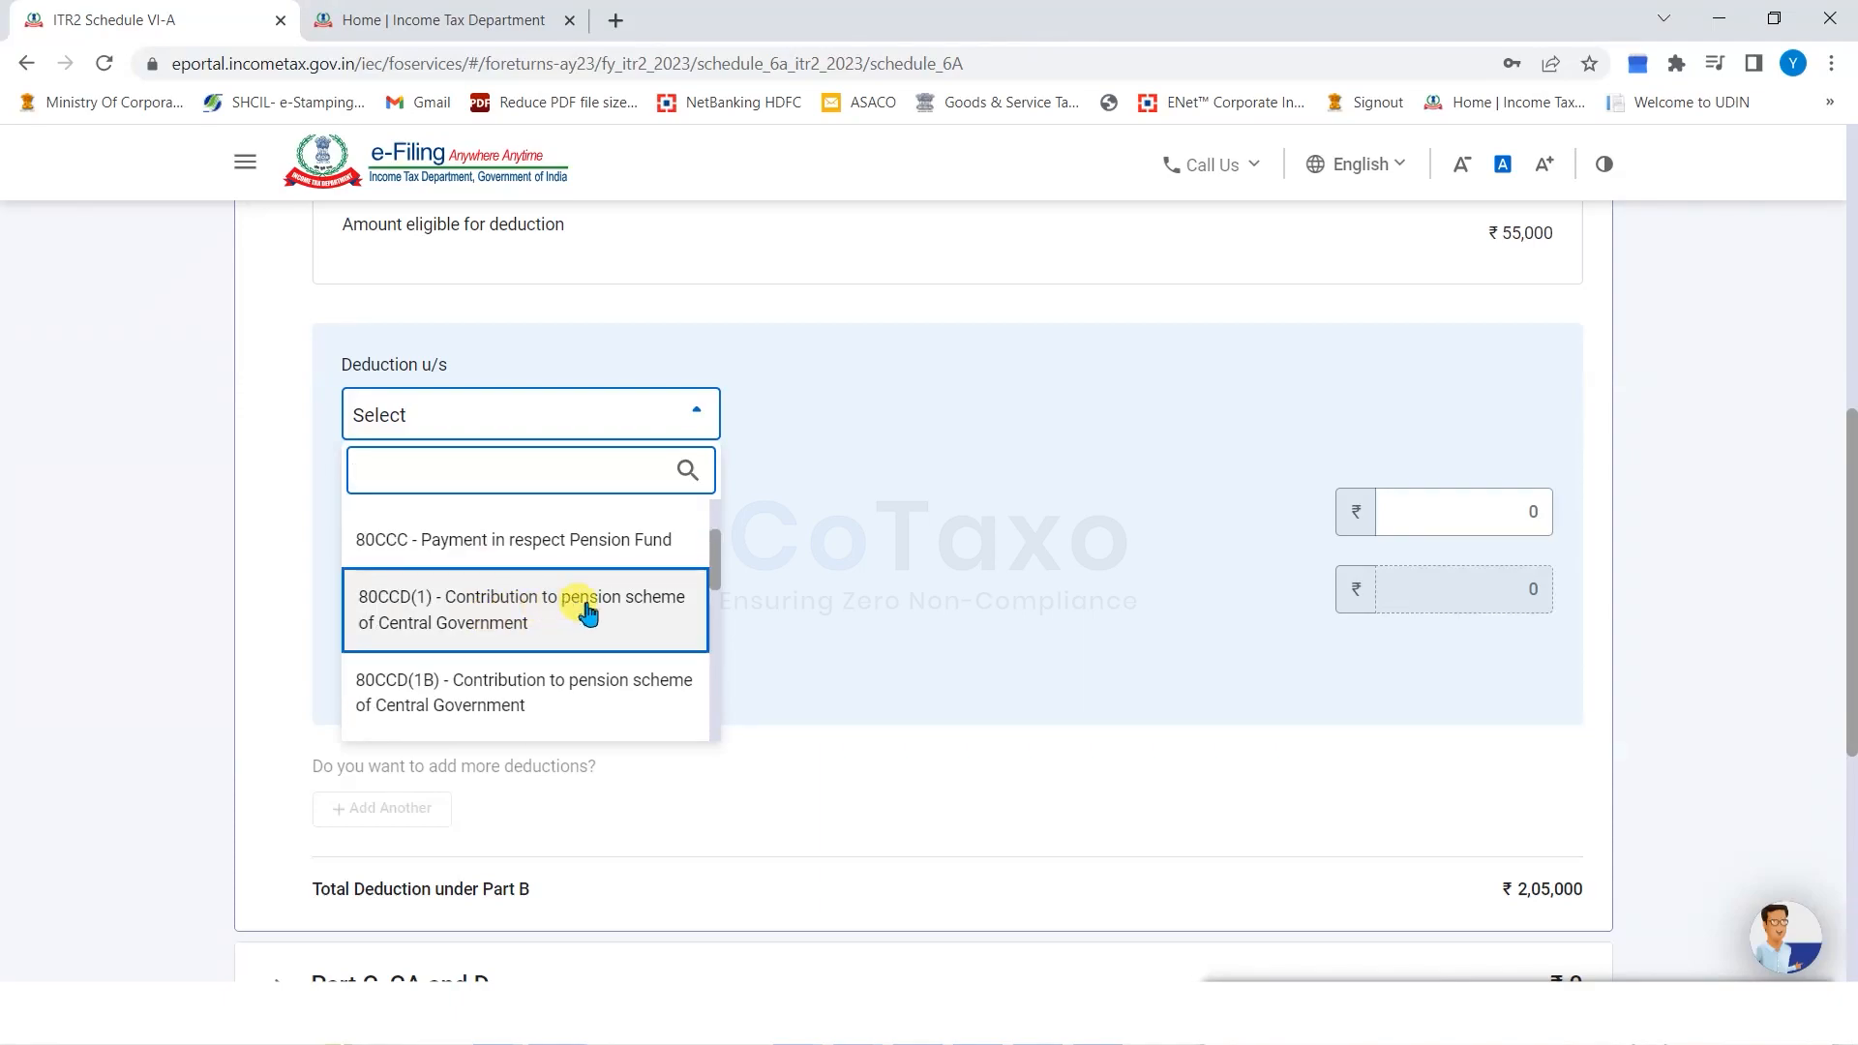
pyautogui.scroll(-3, 580, 605)
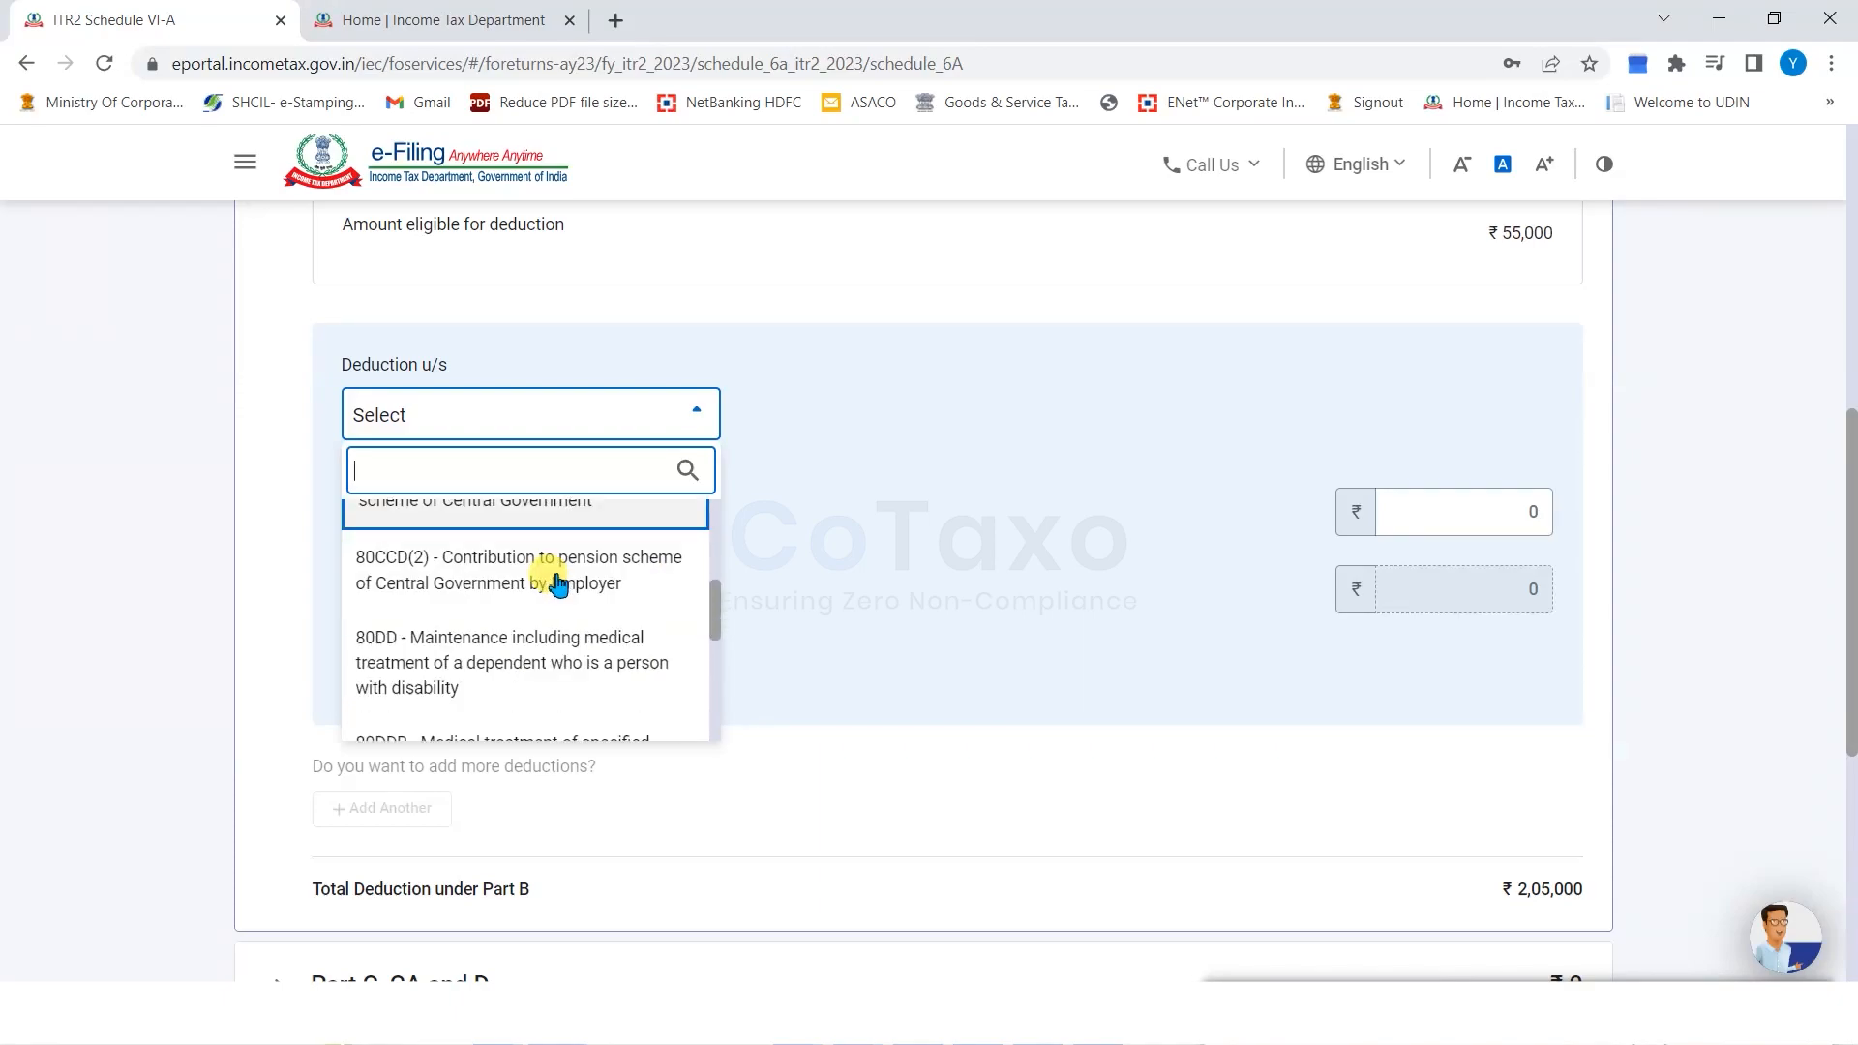
pyautogui.scroll(-1, 559, 581)
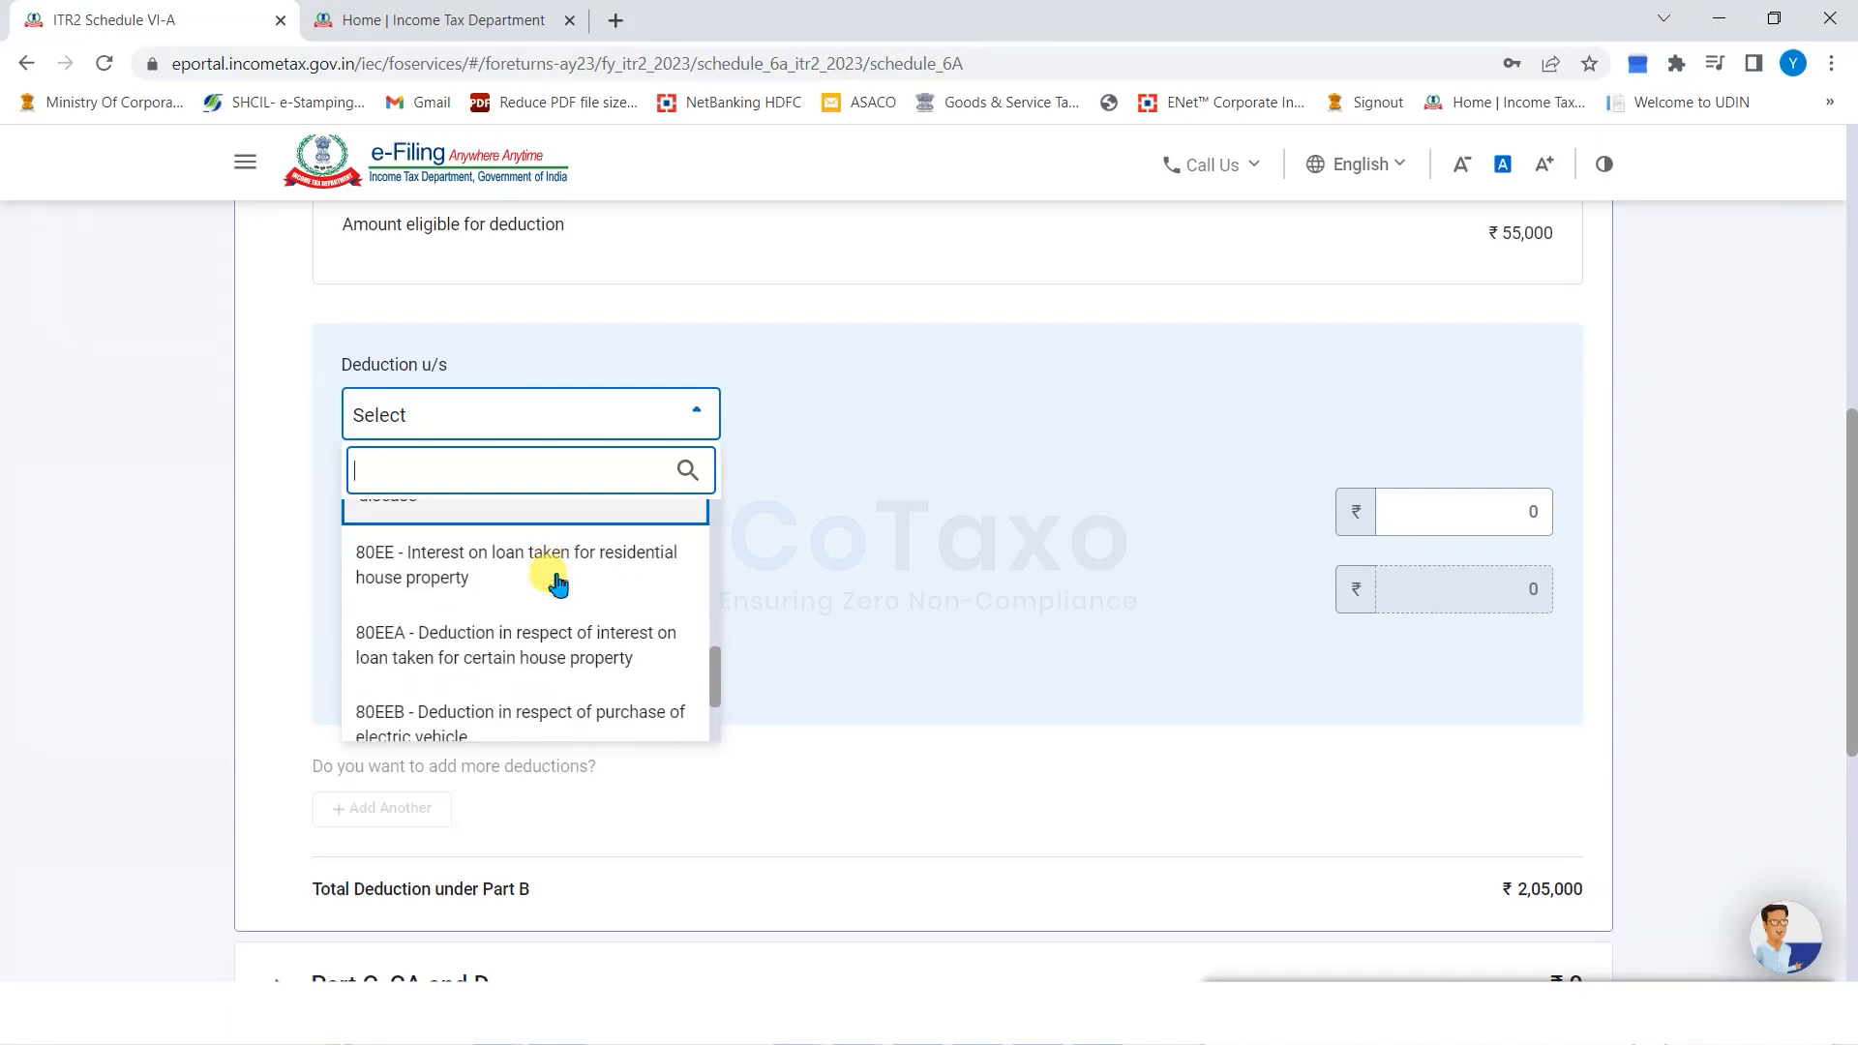
pyautogui.scroll(-1, 559, 582)
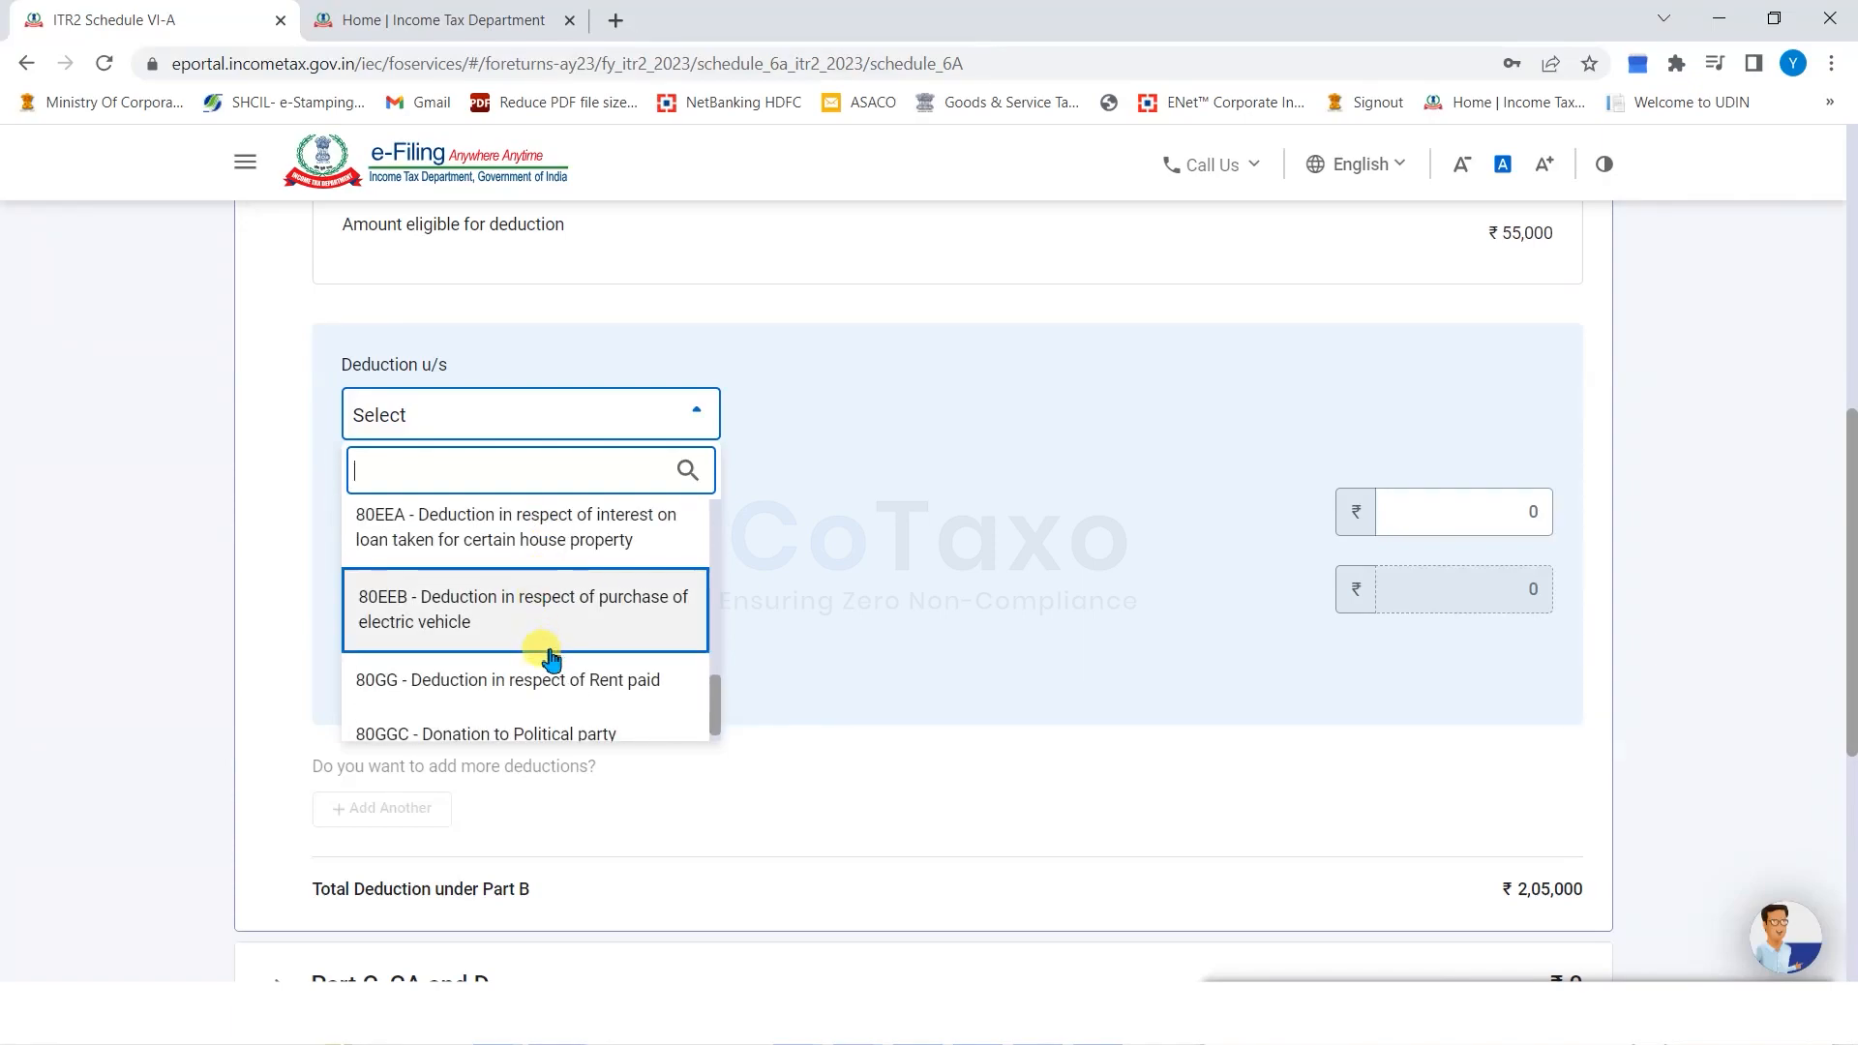
pyautogui.scroll(-1, 539, 638)
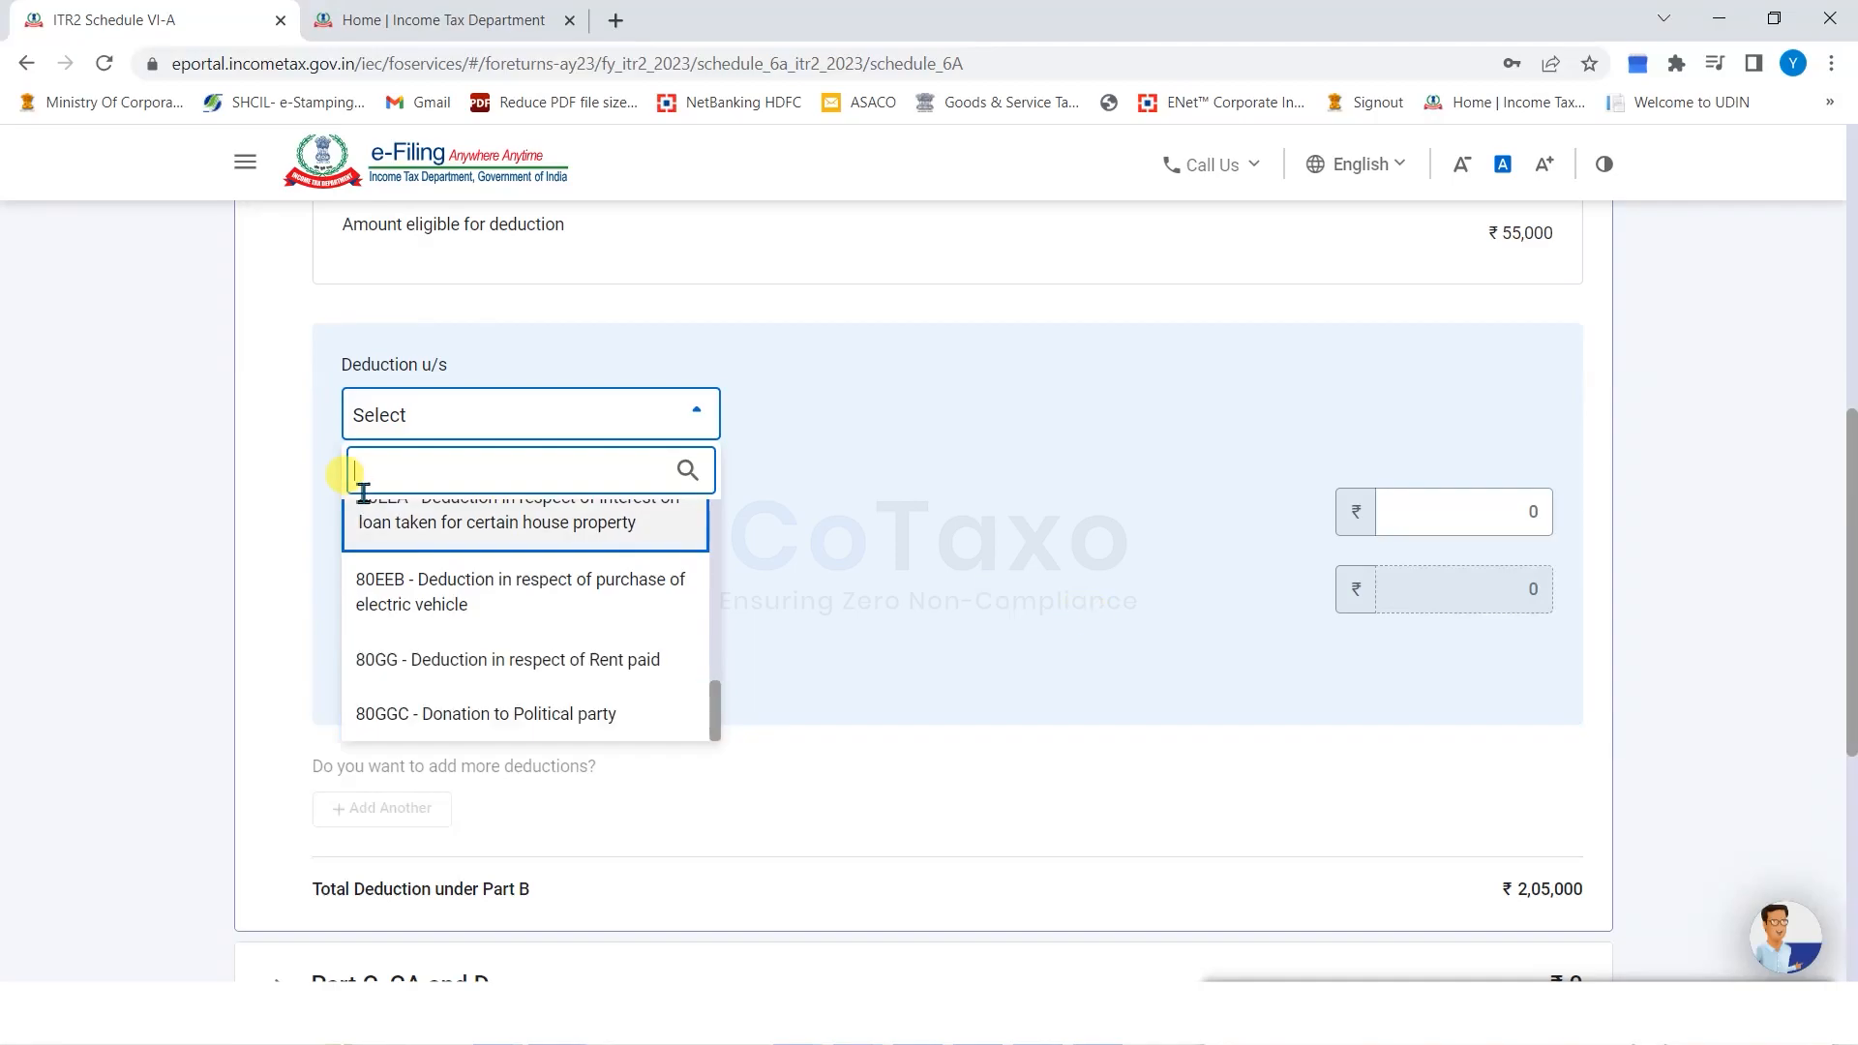
pyautogui.click(295, 484)
pyautogui.click(390, 668)
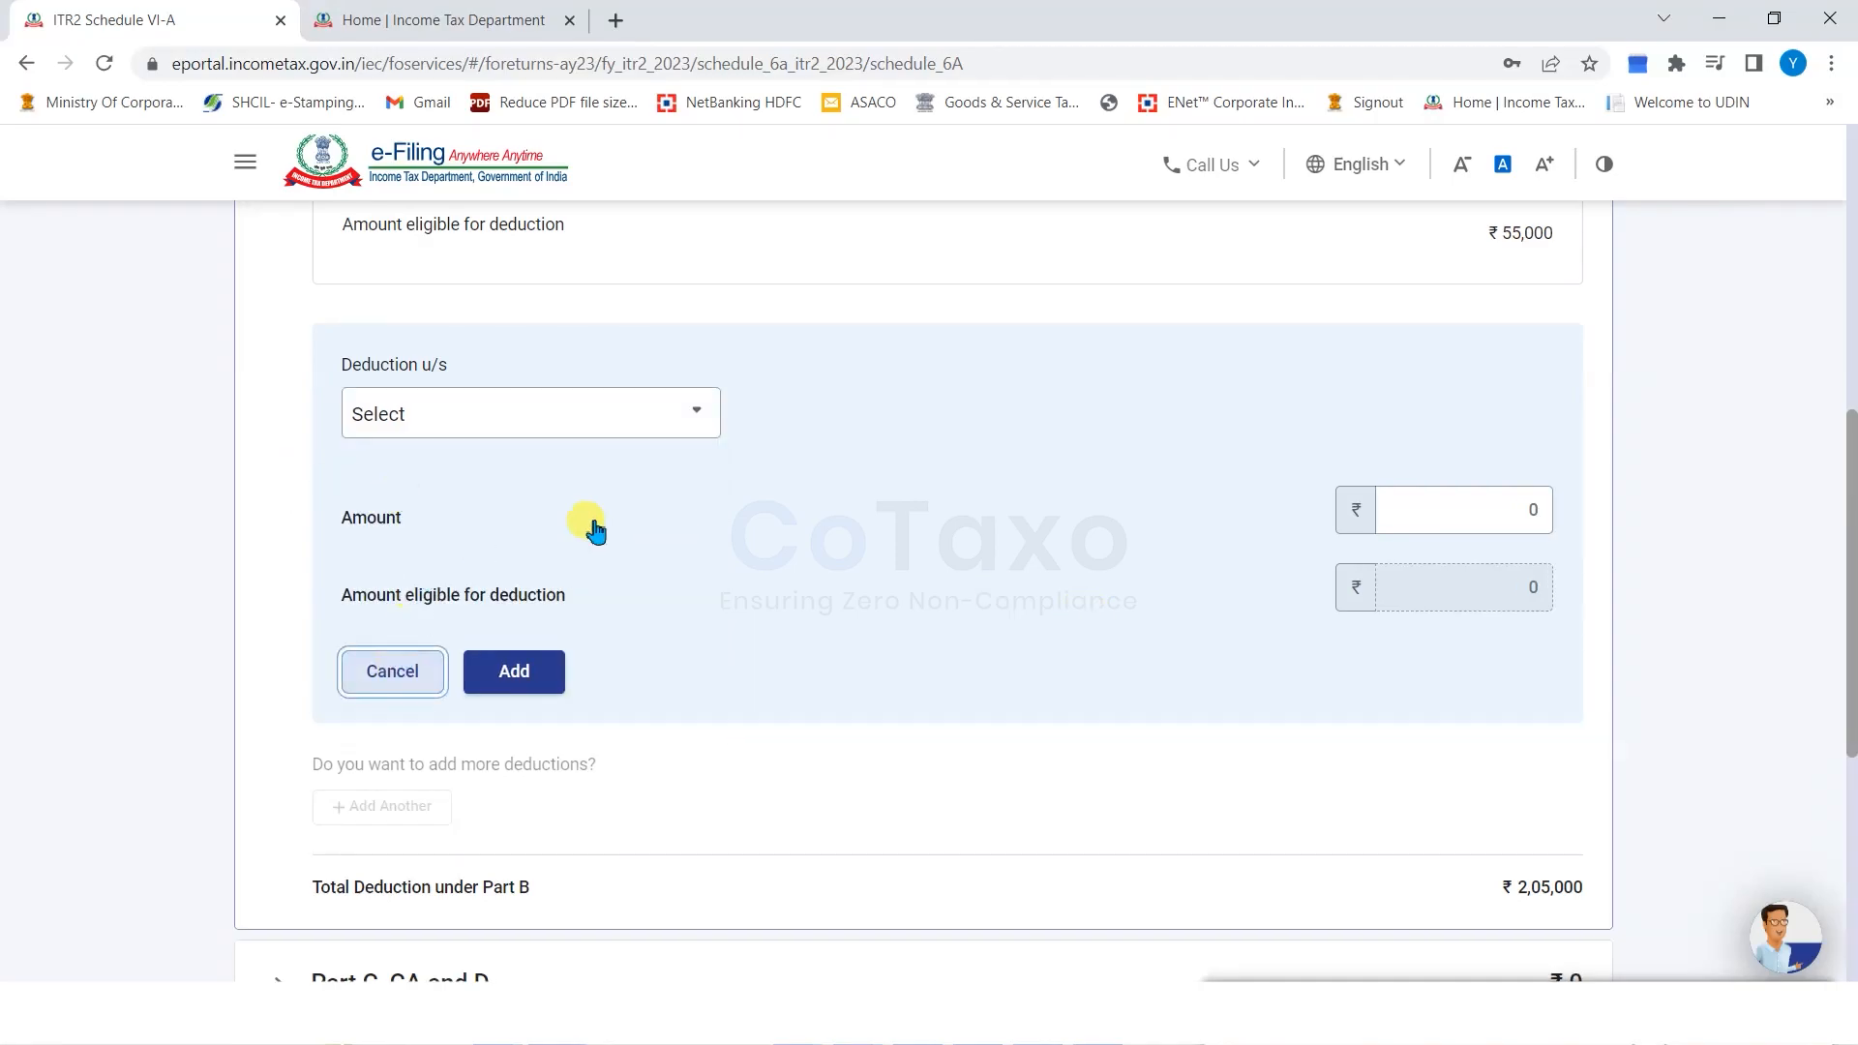
# Confirm Schedule VI-A with ₹2,05,000 total Chapter VI-A deductions.
pyautogui.scroll(-1, 775, 497)
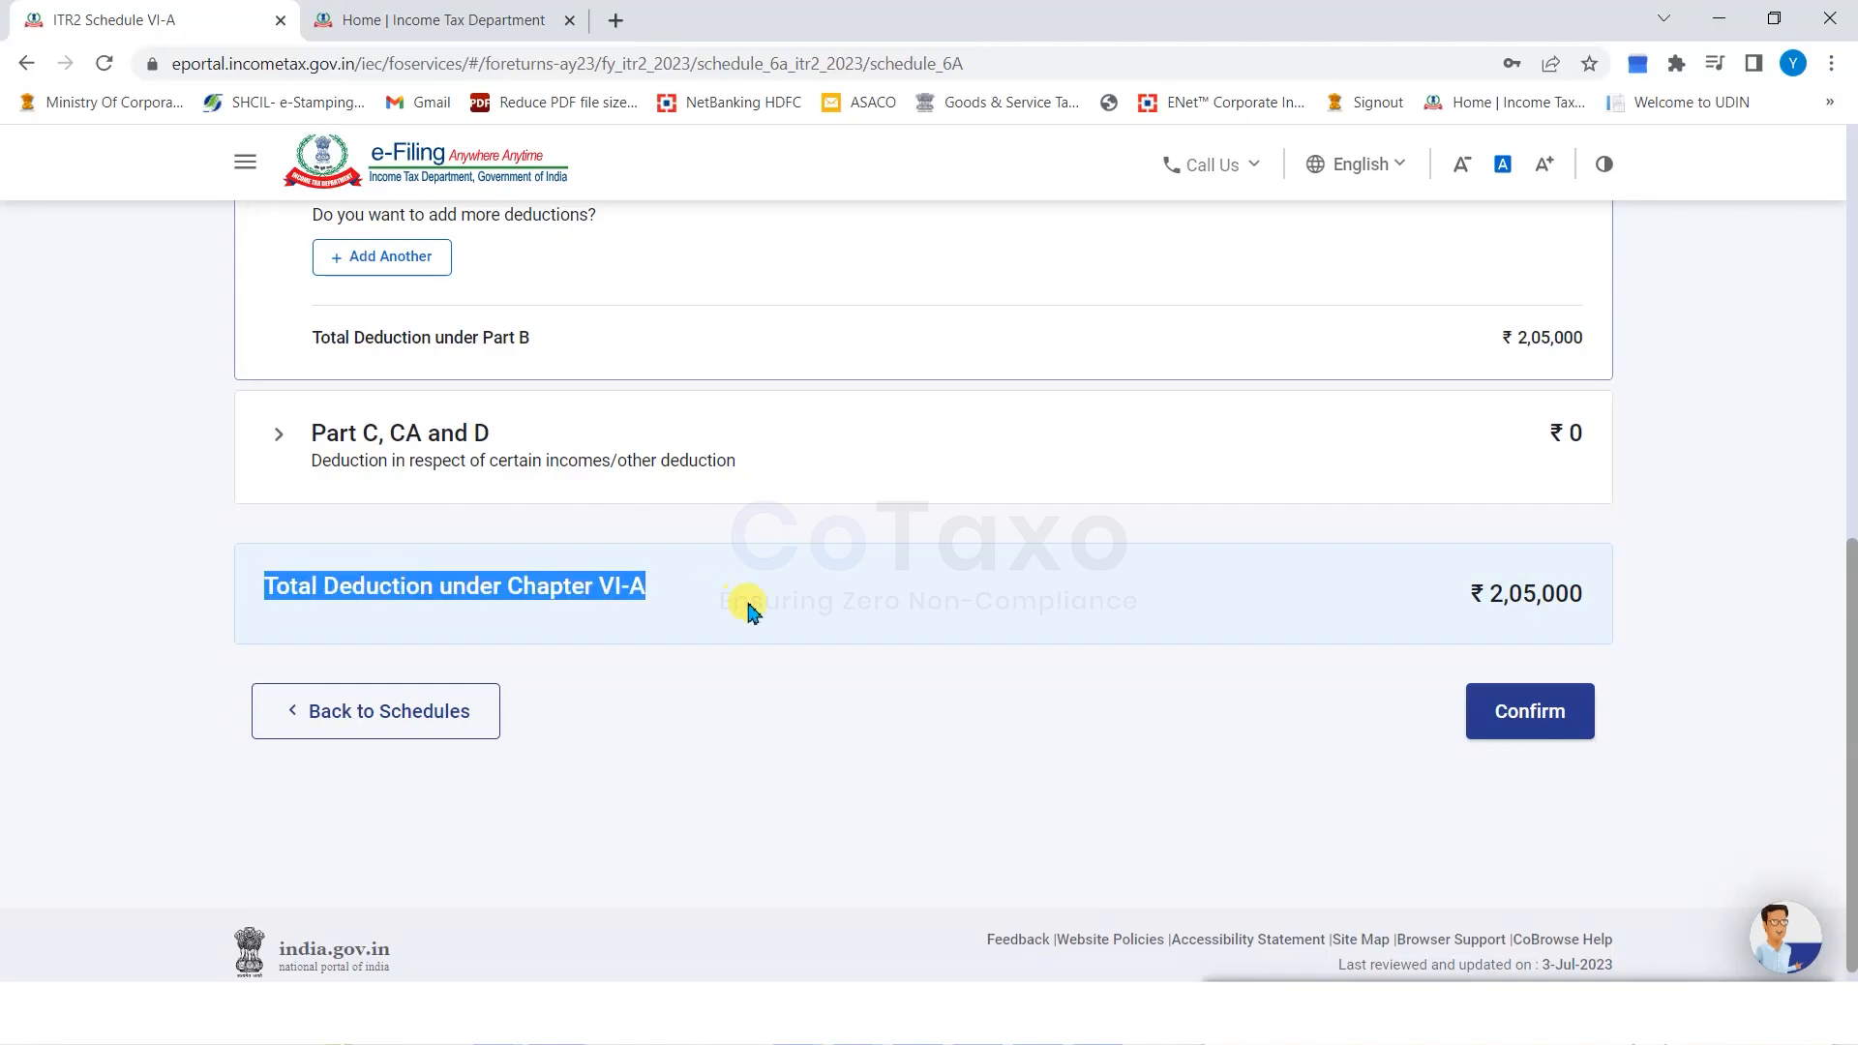
pyautogui.click(802, 723)
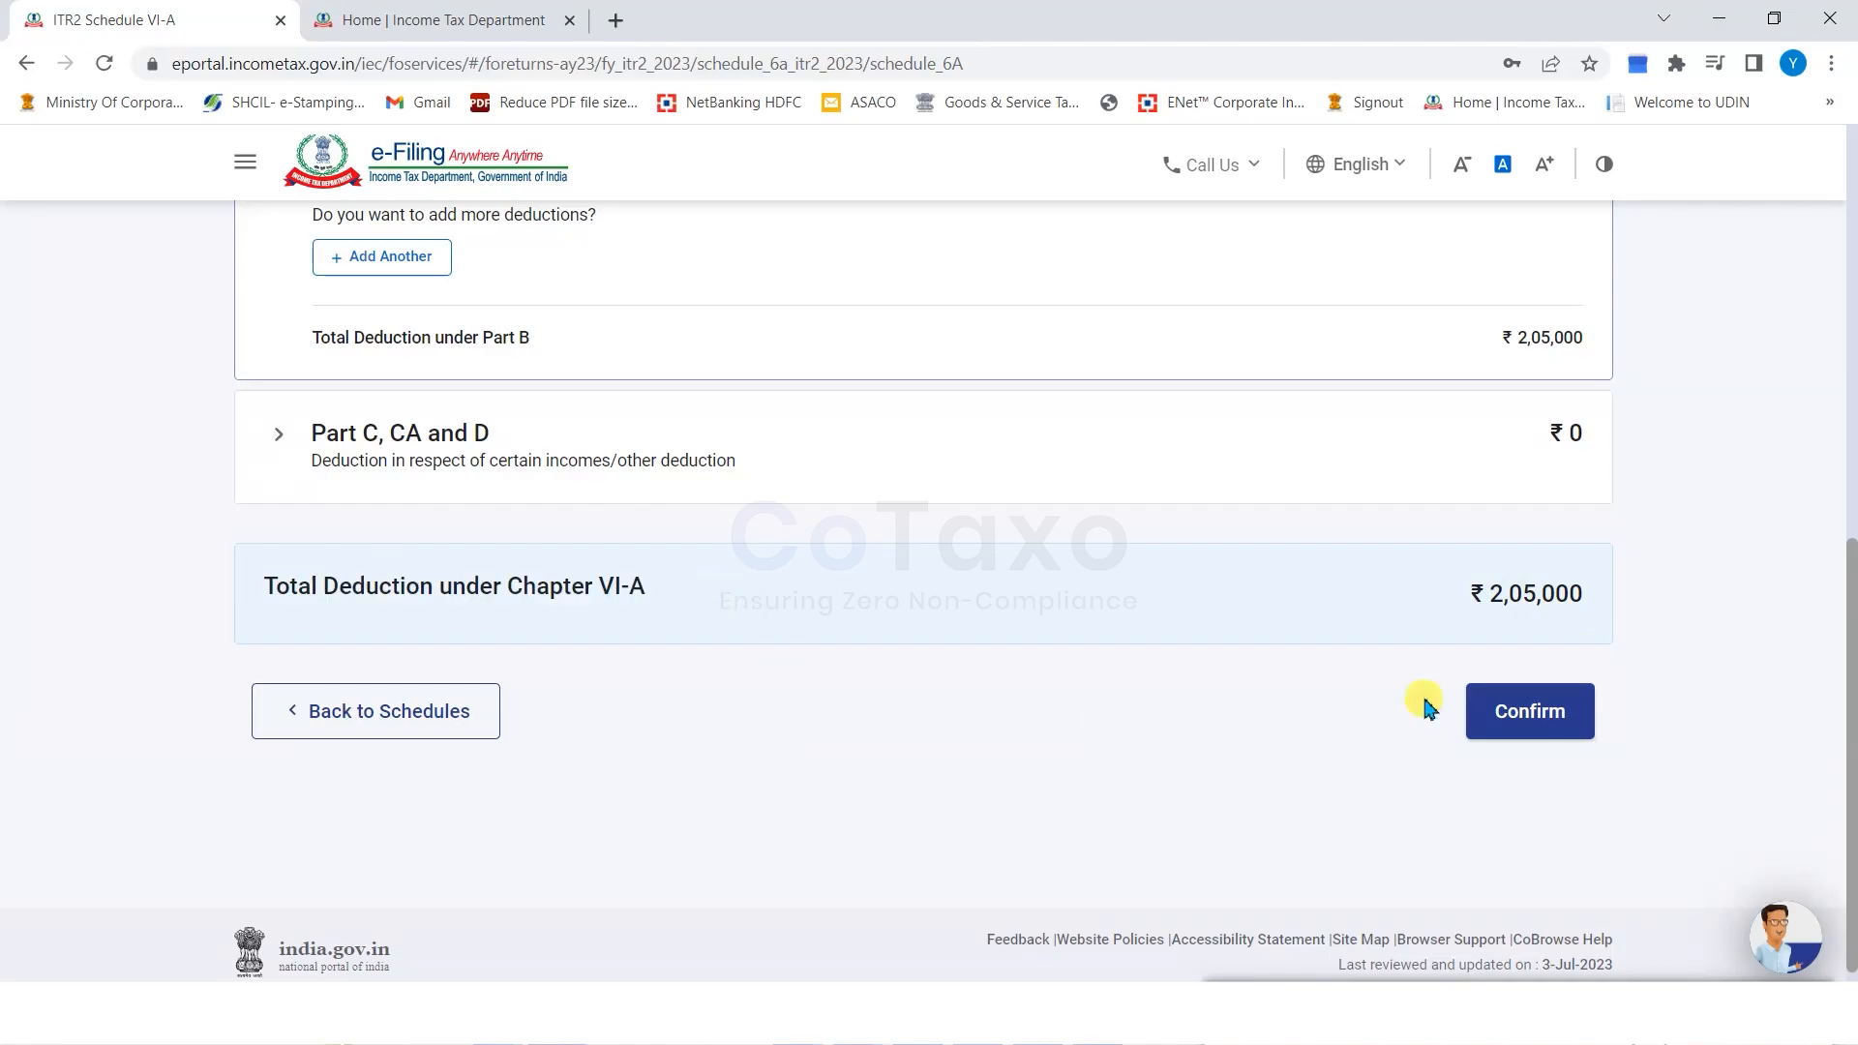
pyautogui.click(1538, 713)
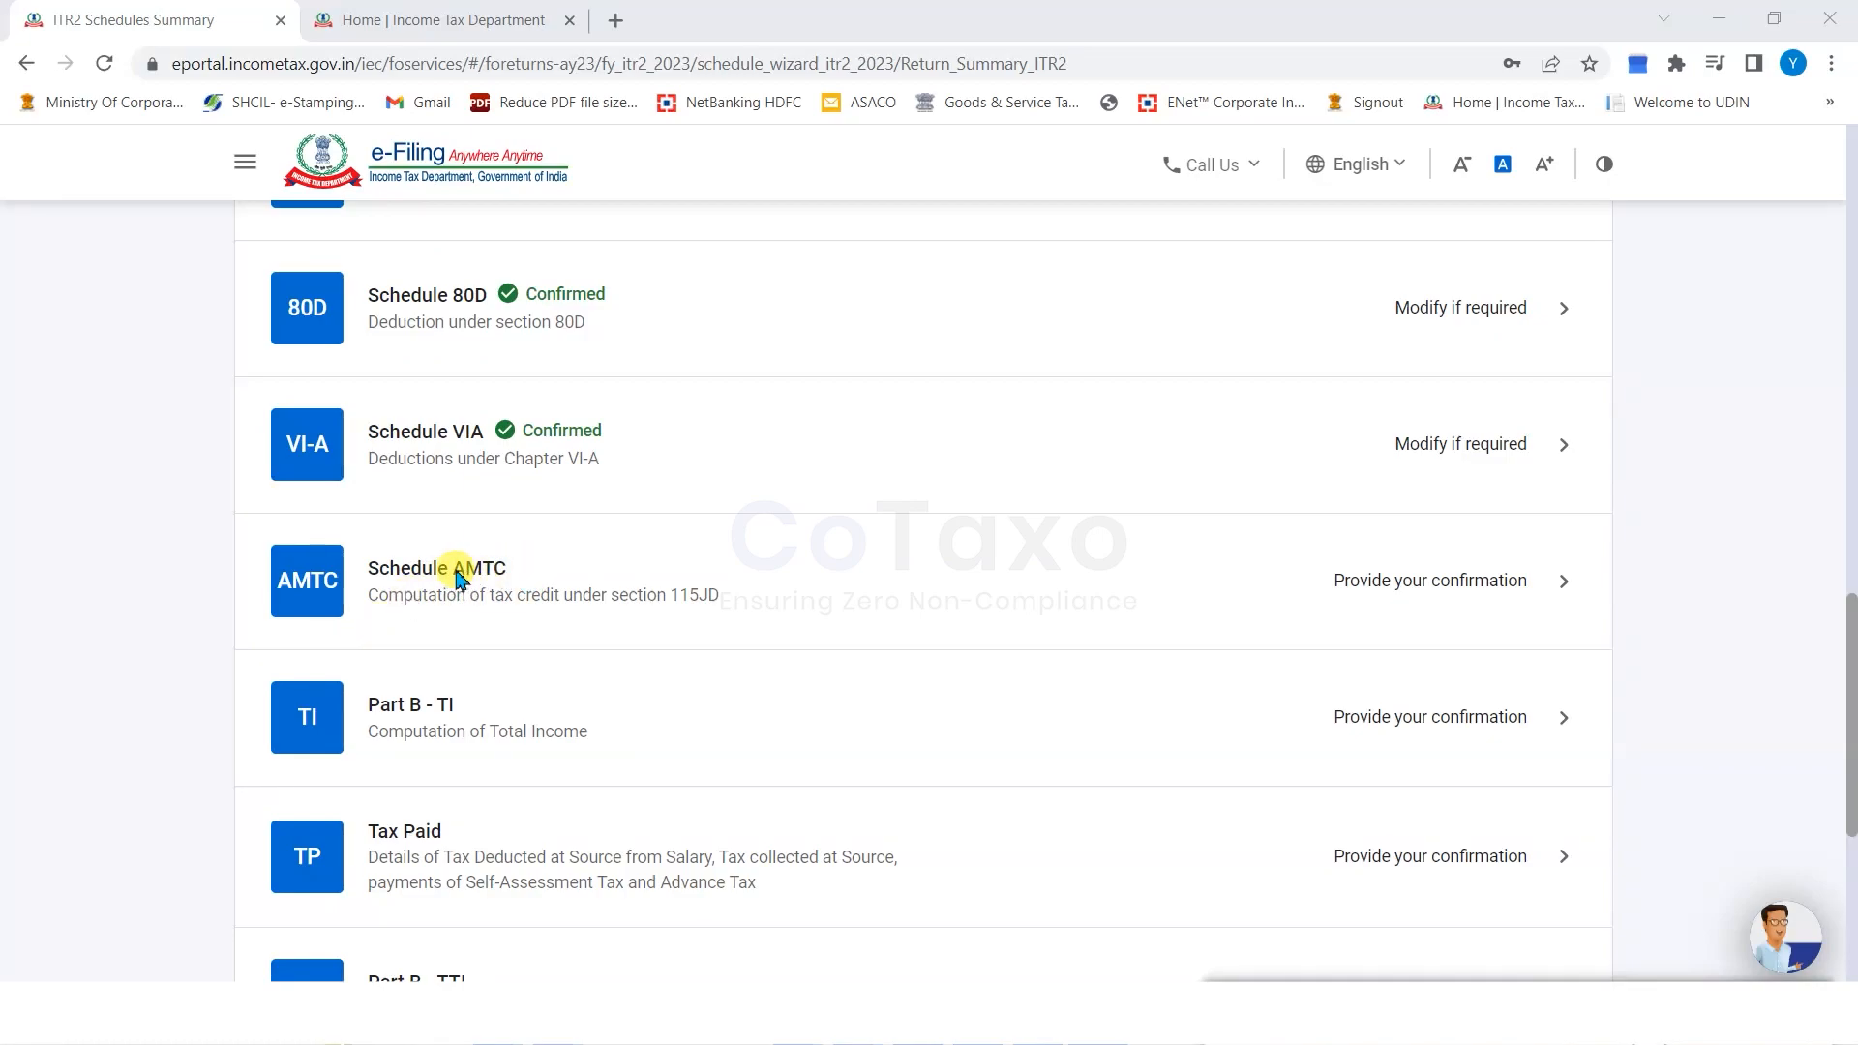
# Open the Part B - TI schedule from the ITR-2 Schedules Summary, leaving AMTC unconfirmed.
pyautogui.moveTo(455, 577); pyautogui.dragTo(510, 578)
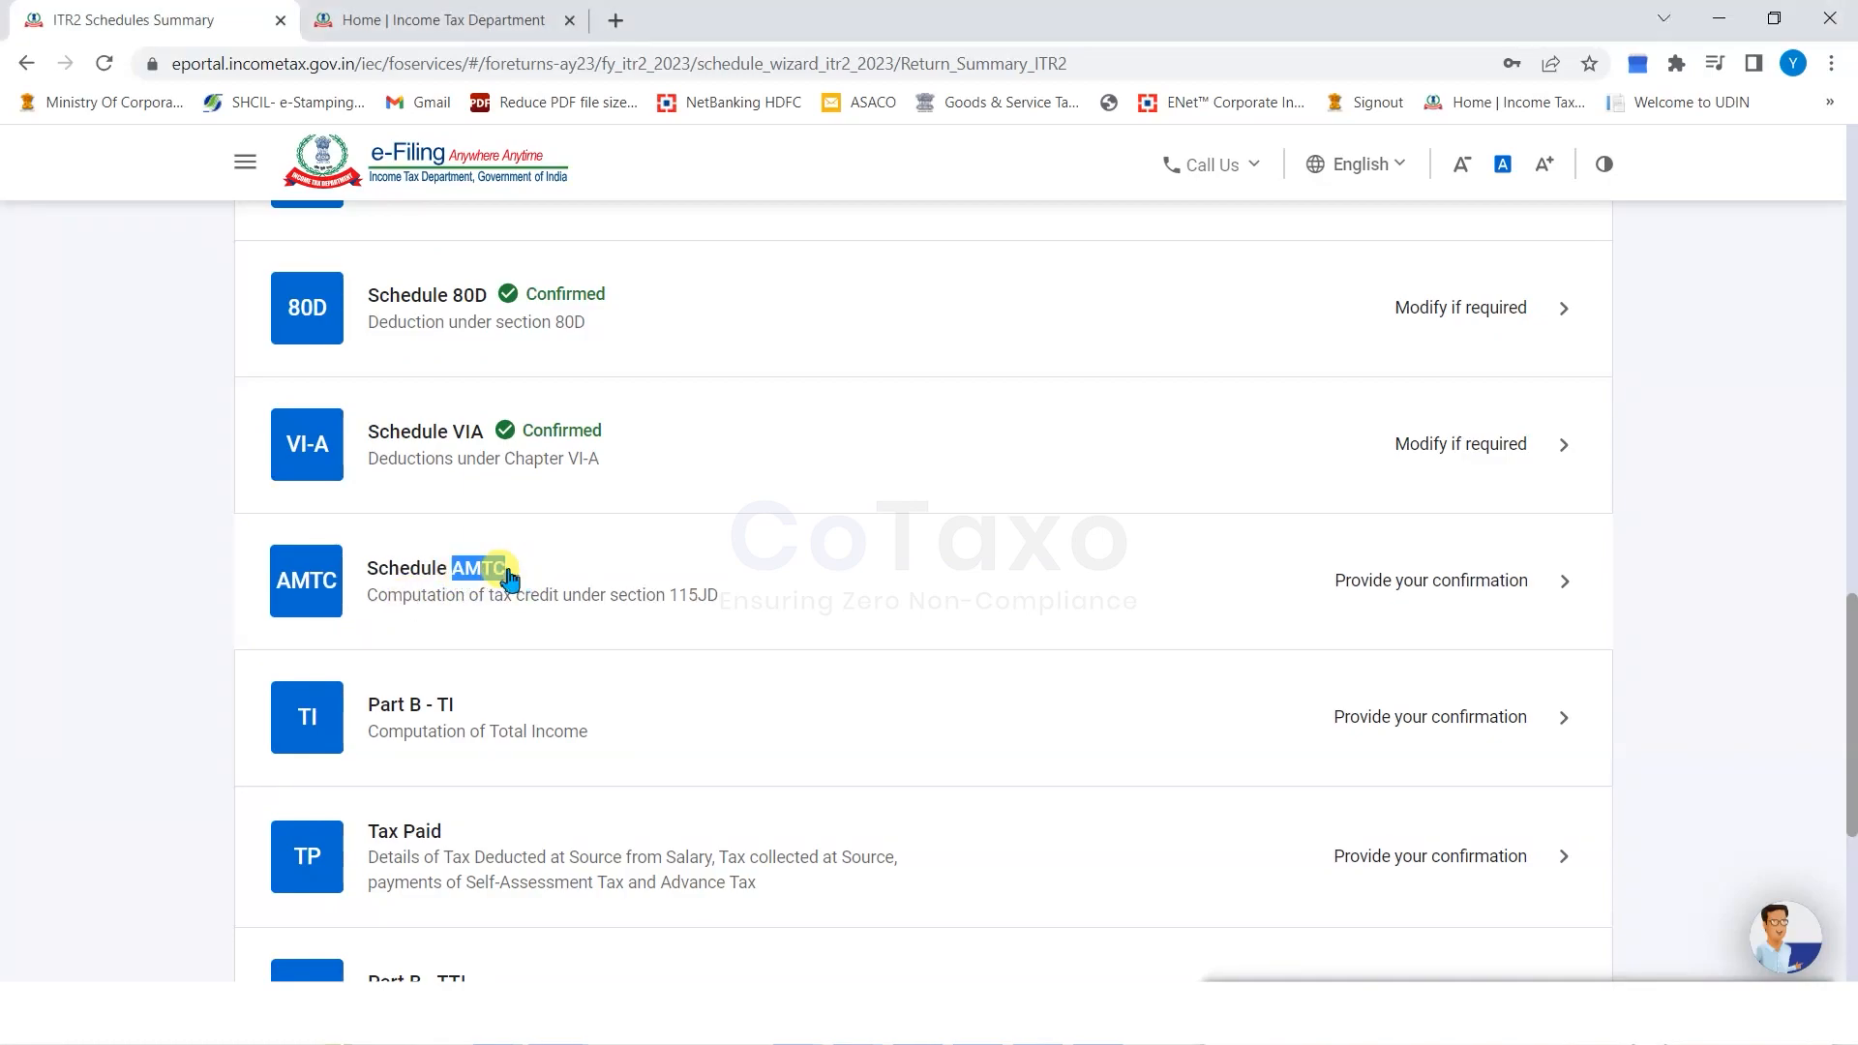
pyautogui.click(1352, 622)
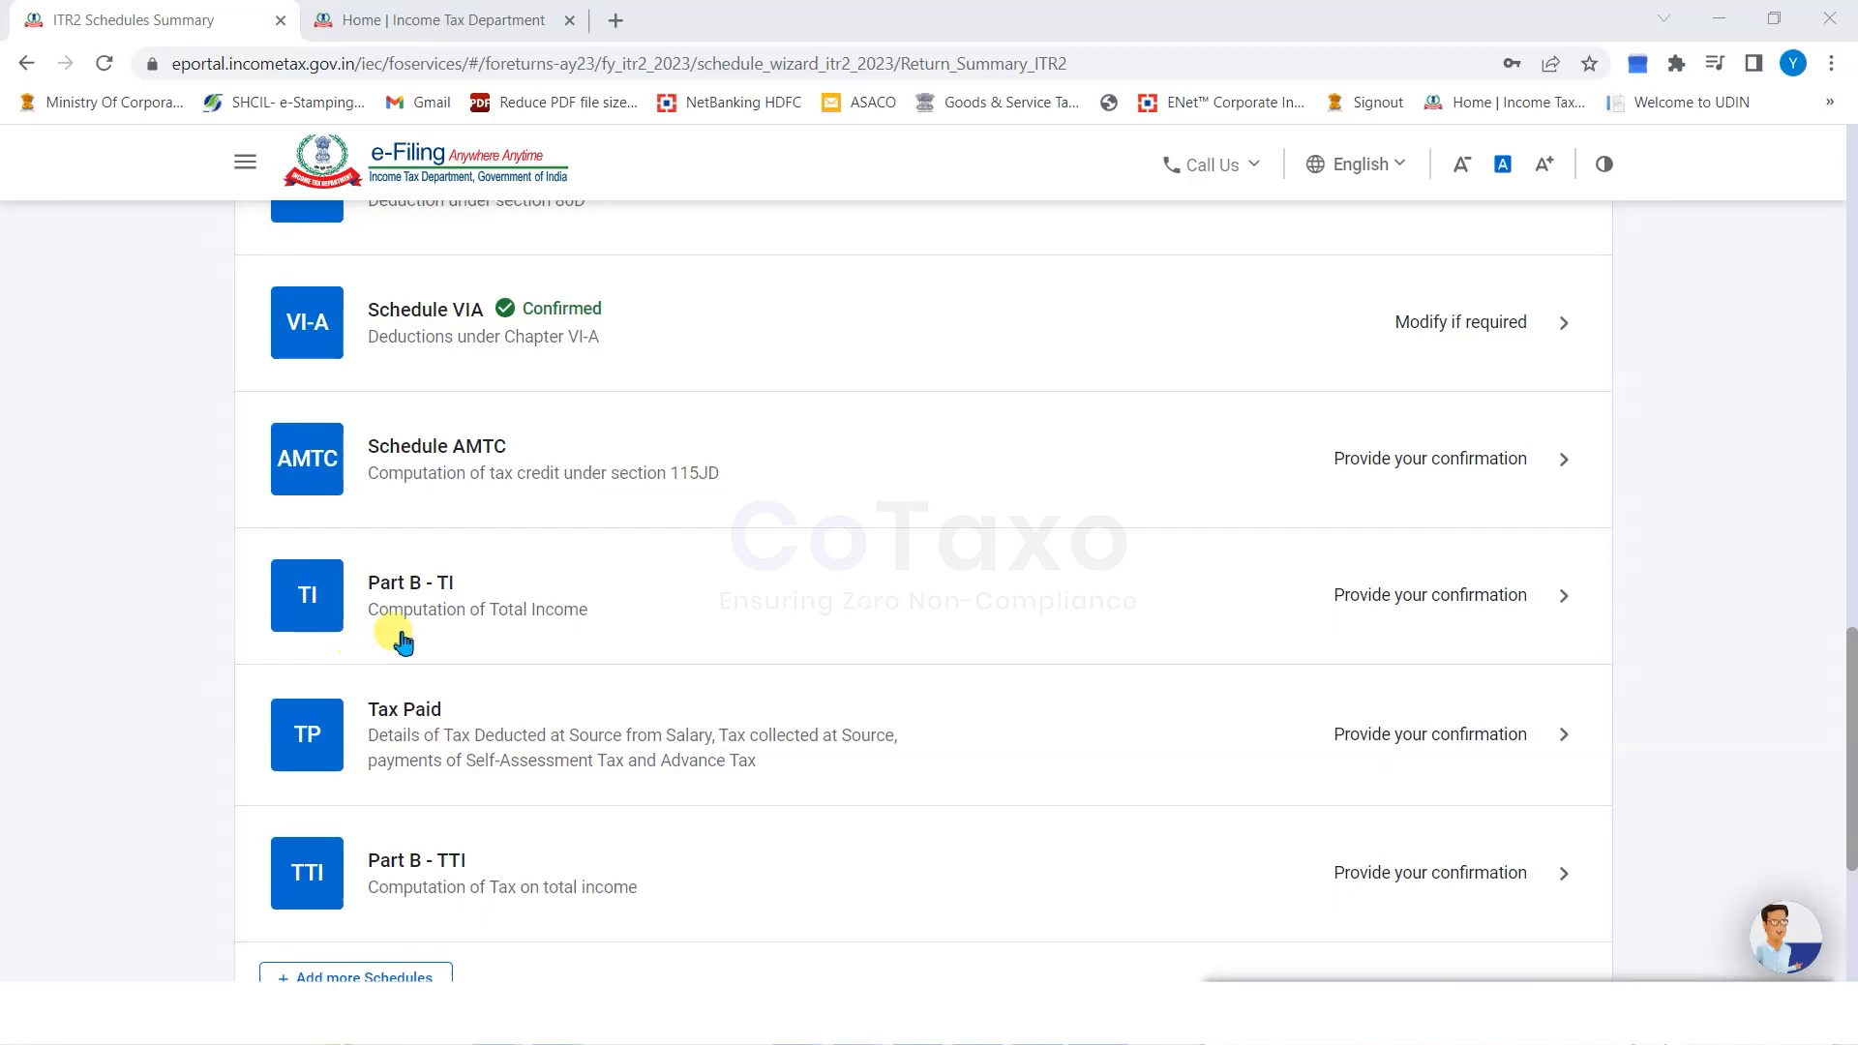
pyautogui.click(1561, 597)
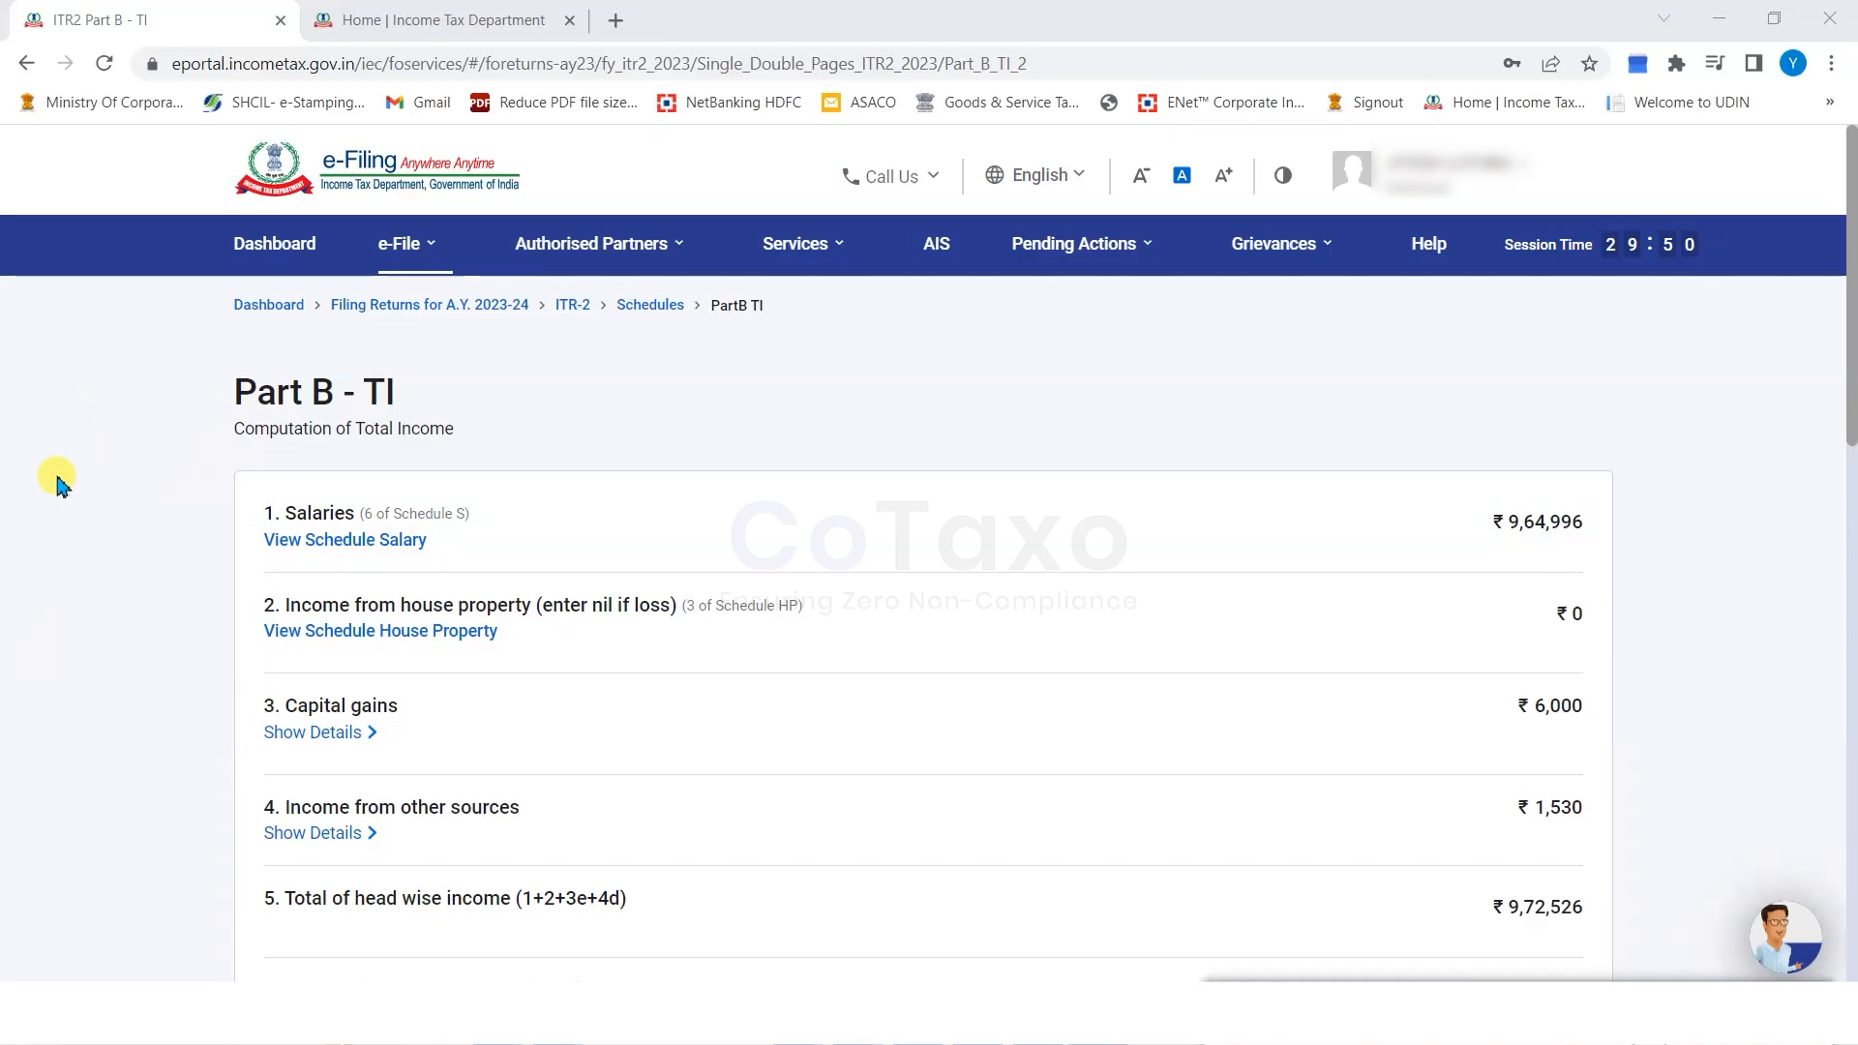
# Check Part B - TI rows 1–17, including total income ₹7,67,526, and confirm the computation.
pyautogui.scroll(-2, 59, 482)
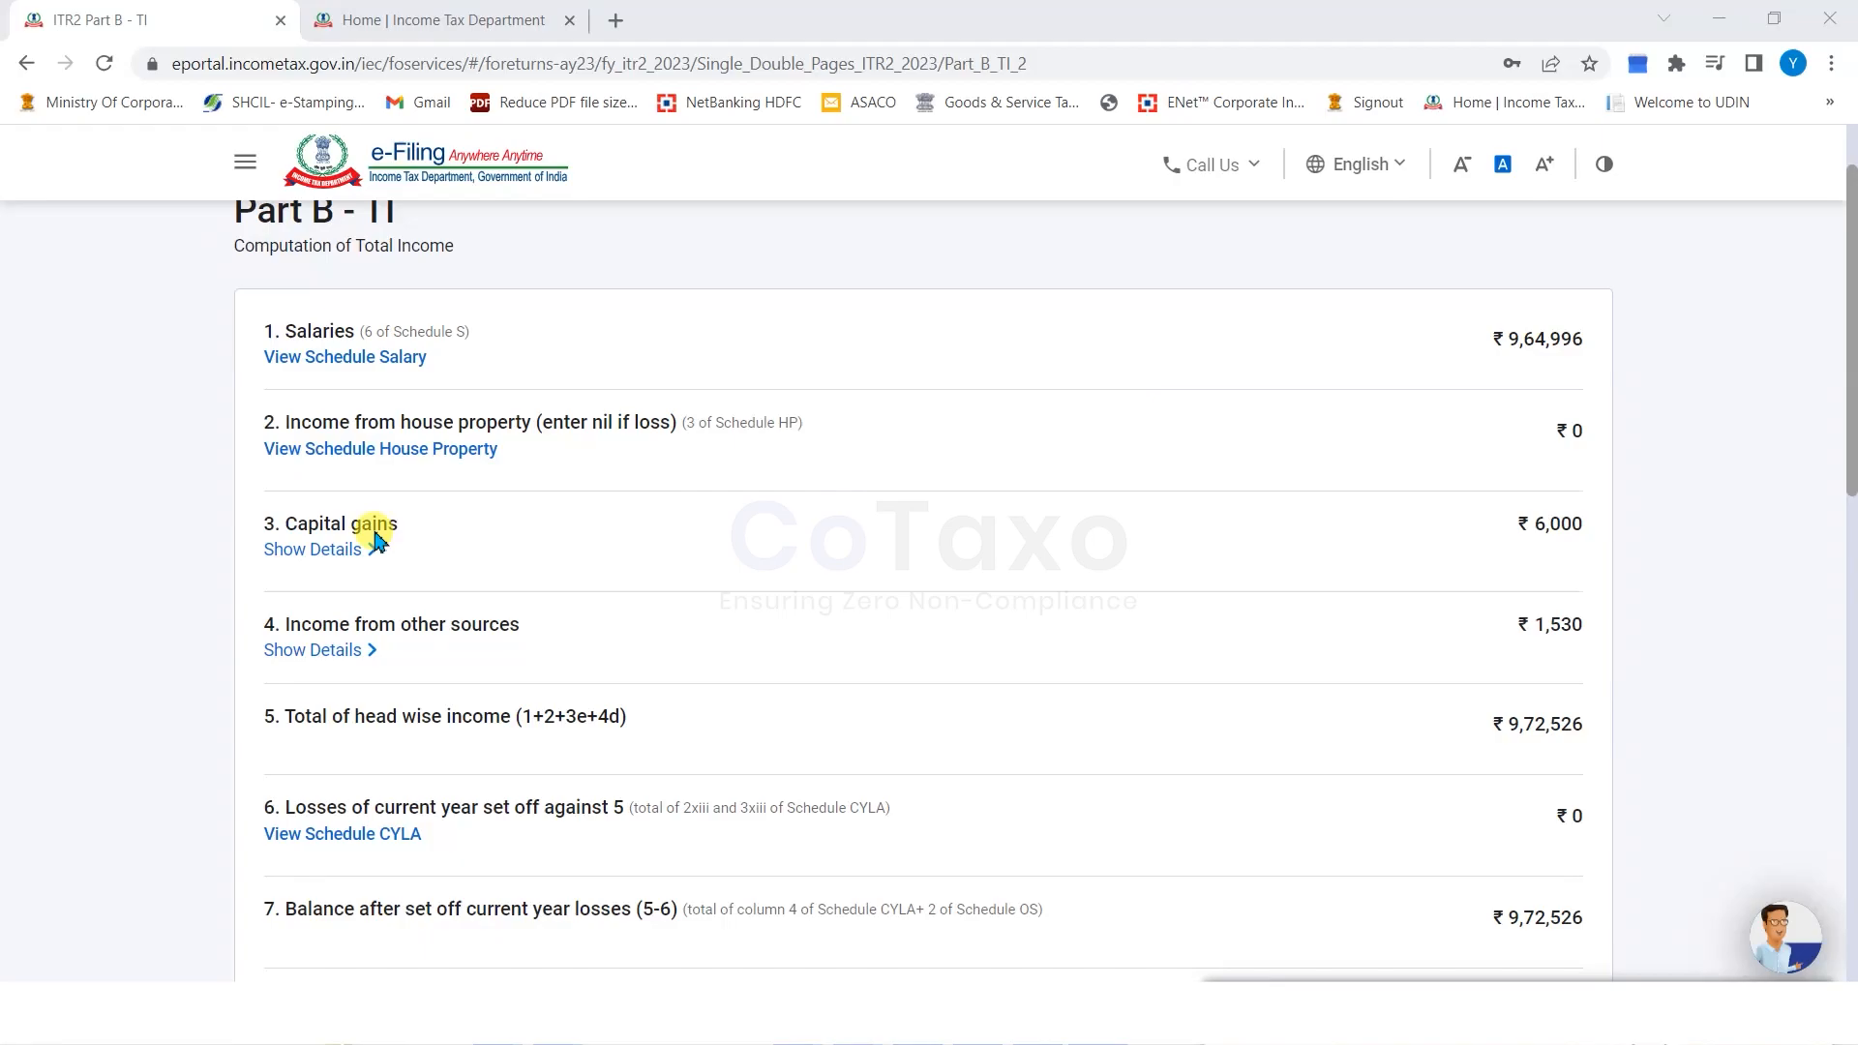
pyautogui.doubleClick(1552, 626)
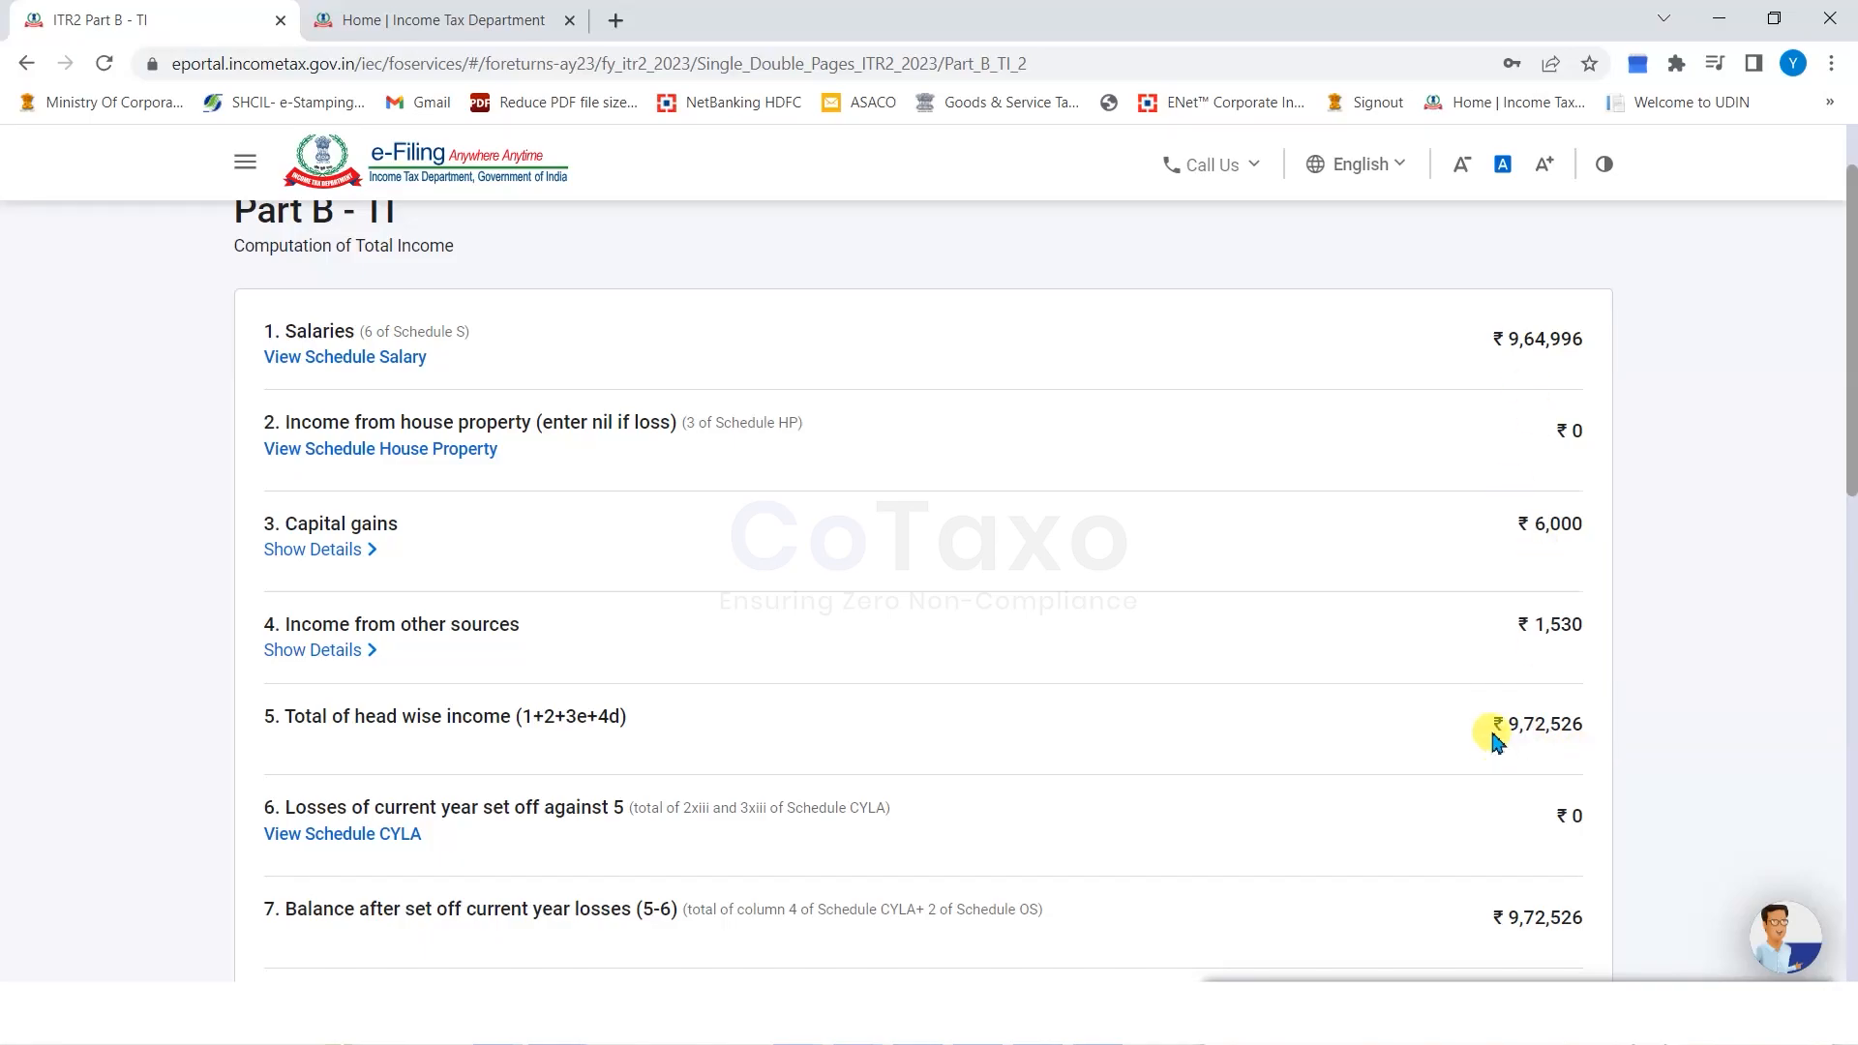
pyautogui.scroll(-1, 1695, 733)
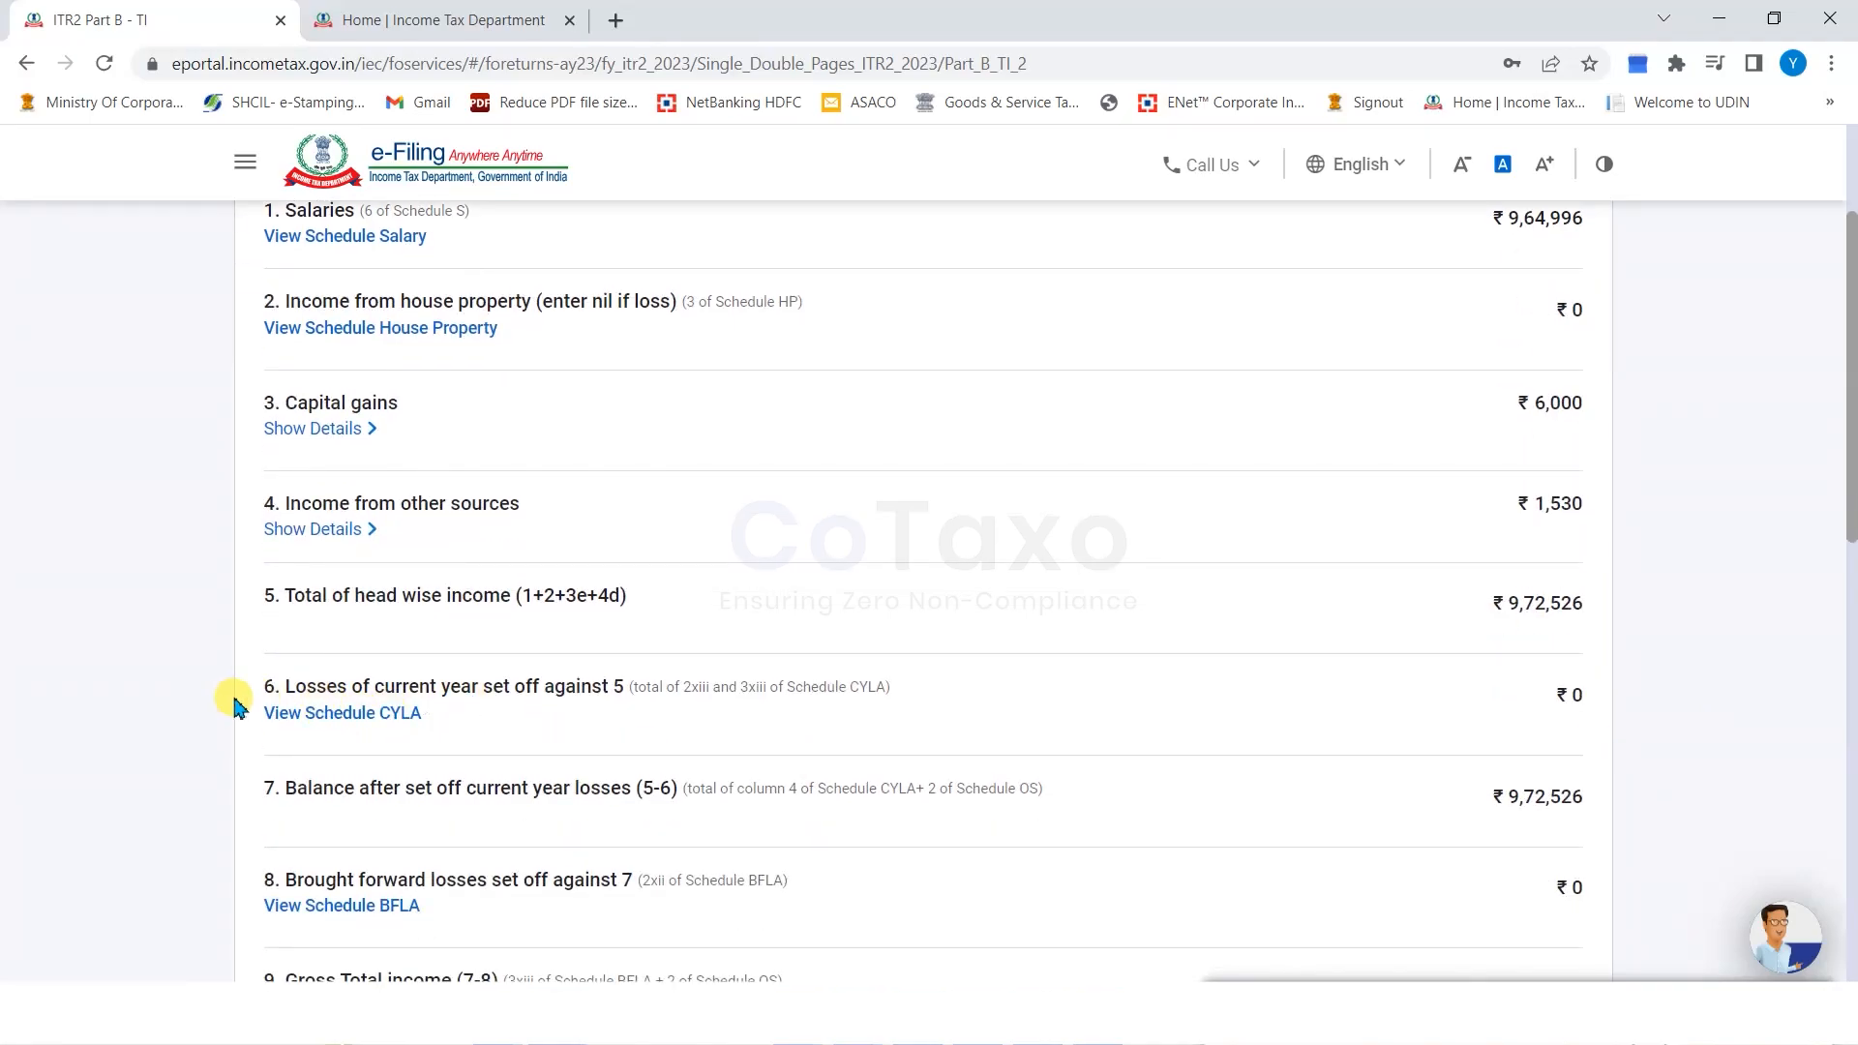
pyautogui.scroll(-1, 581, 716)
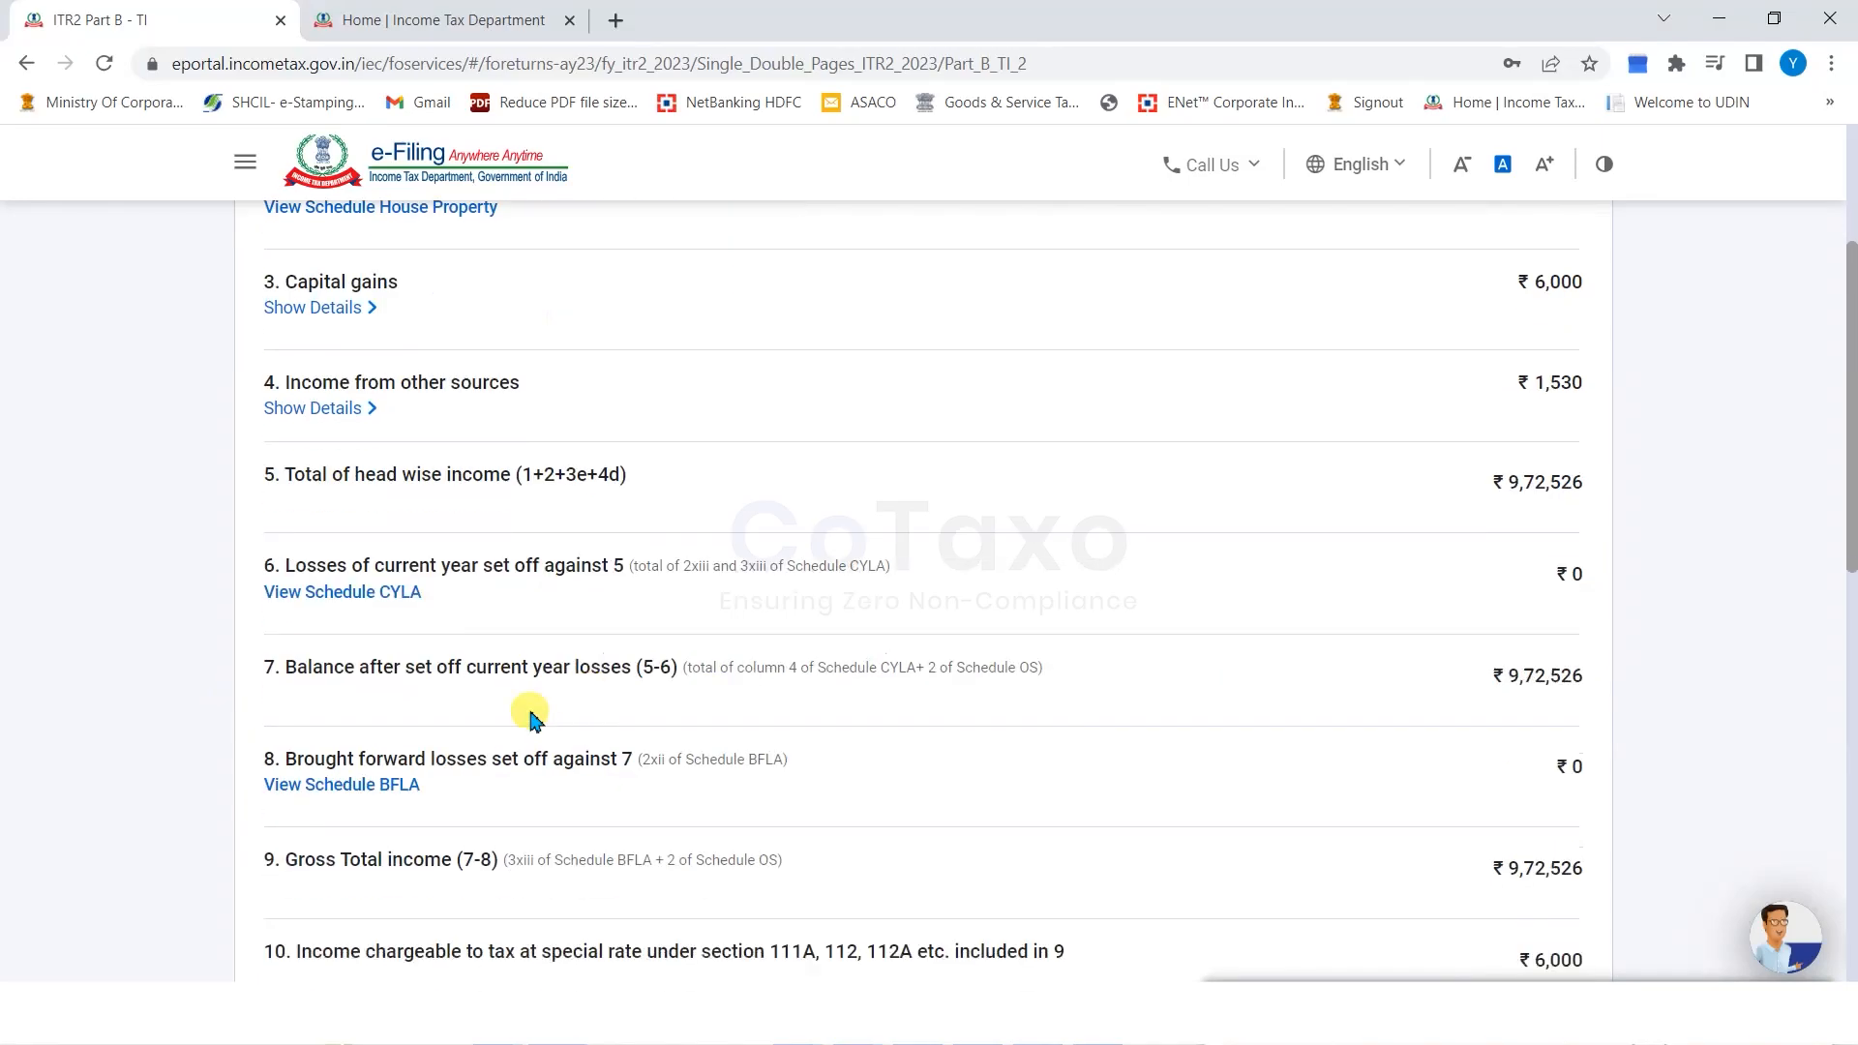
pyautogui.scroll(-1, 595, 731)
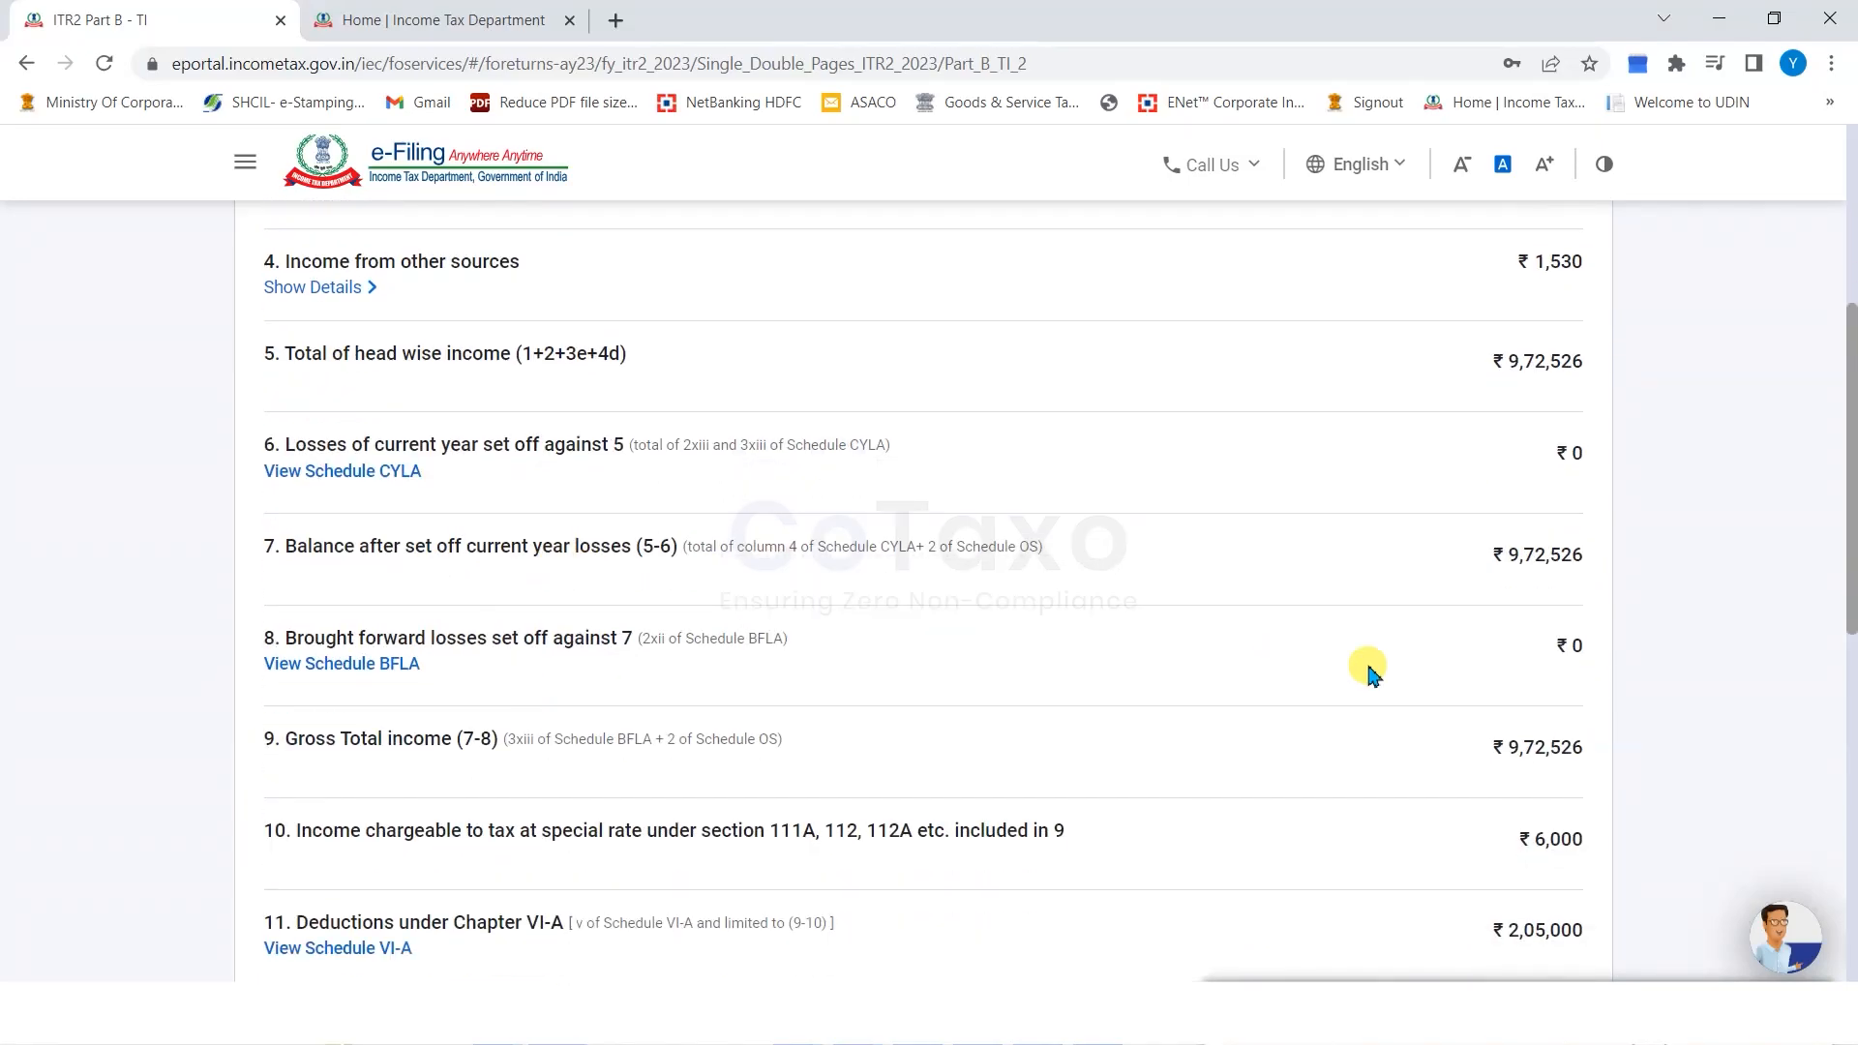
pyautogui.scroll(-2, 599, 728)
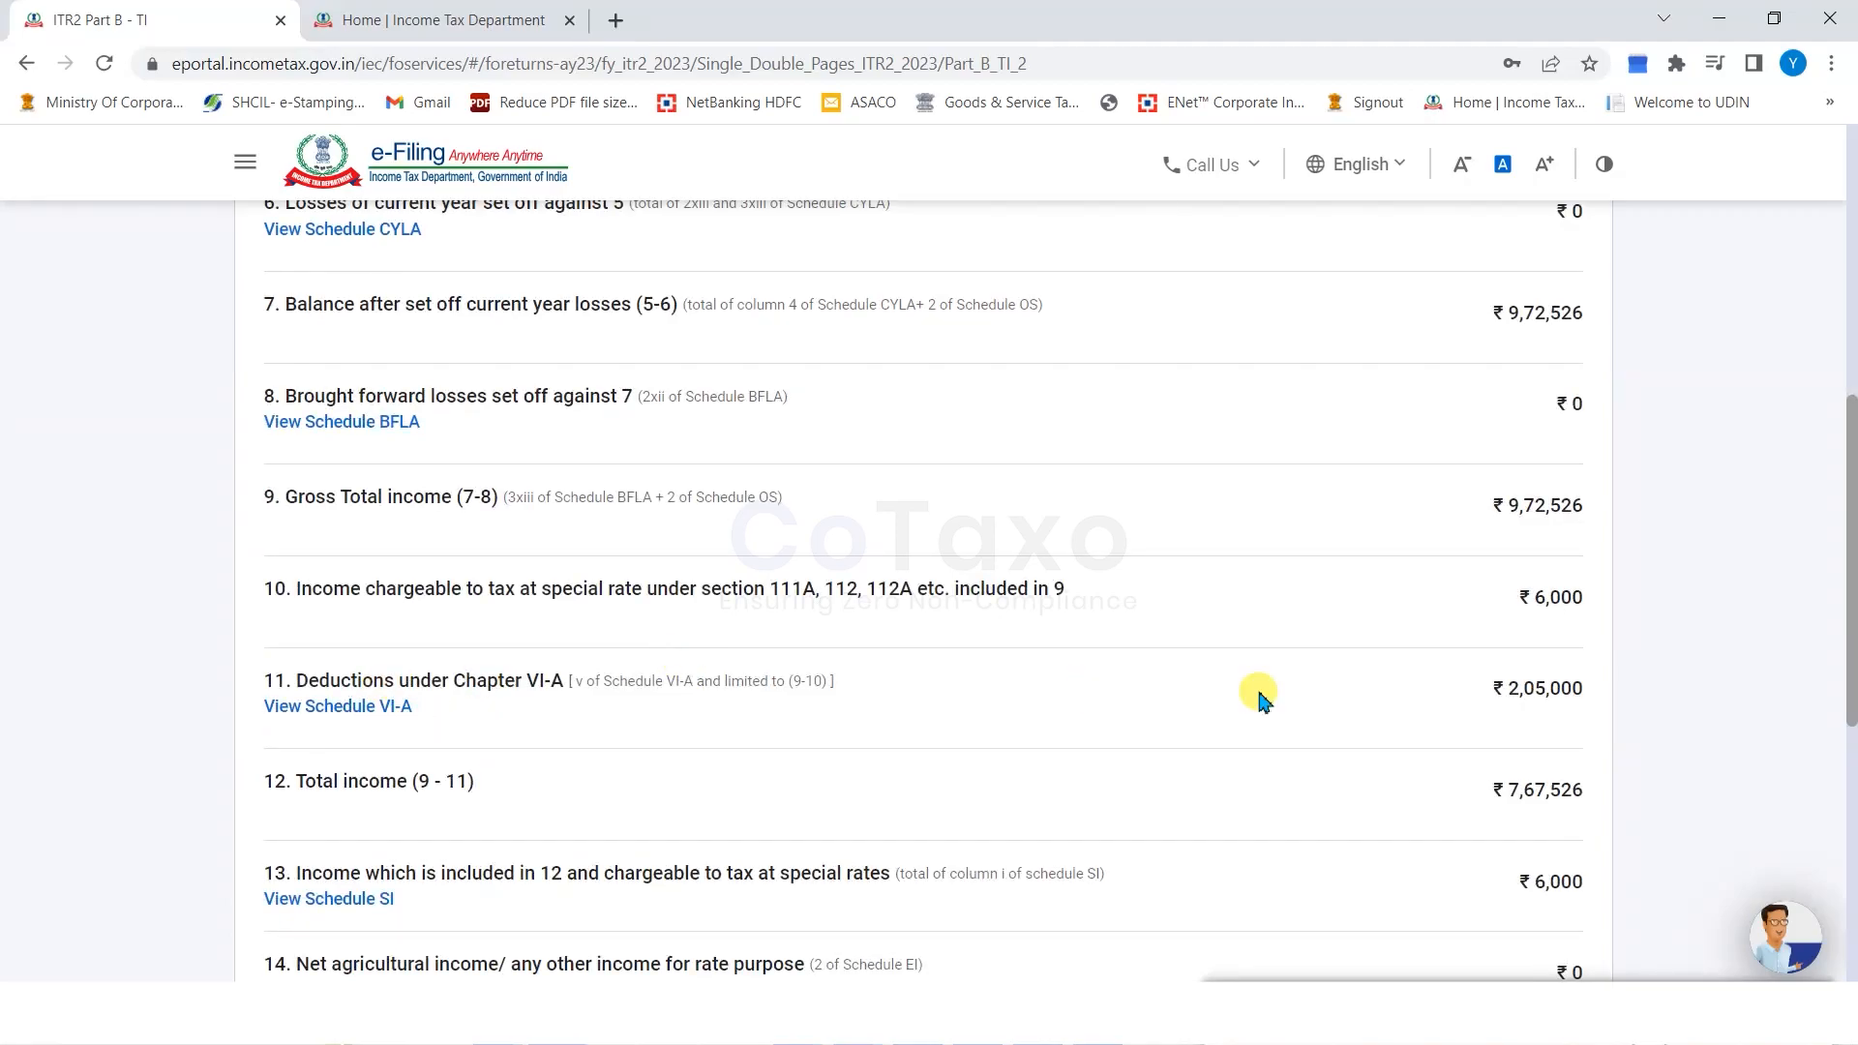
pyautogui.scroll(-1, 1466, 701)
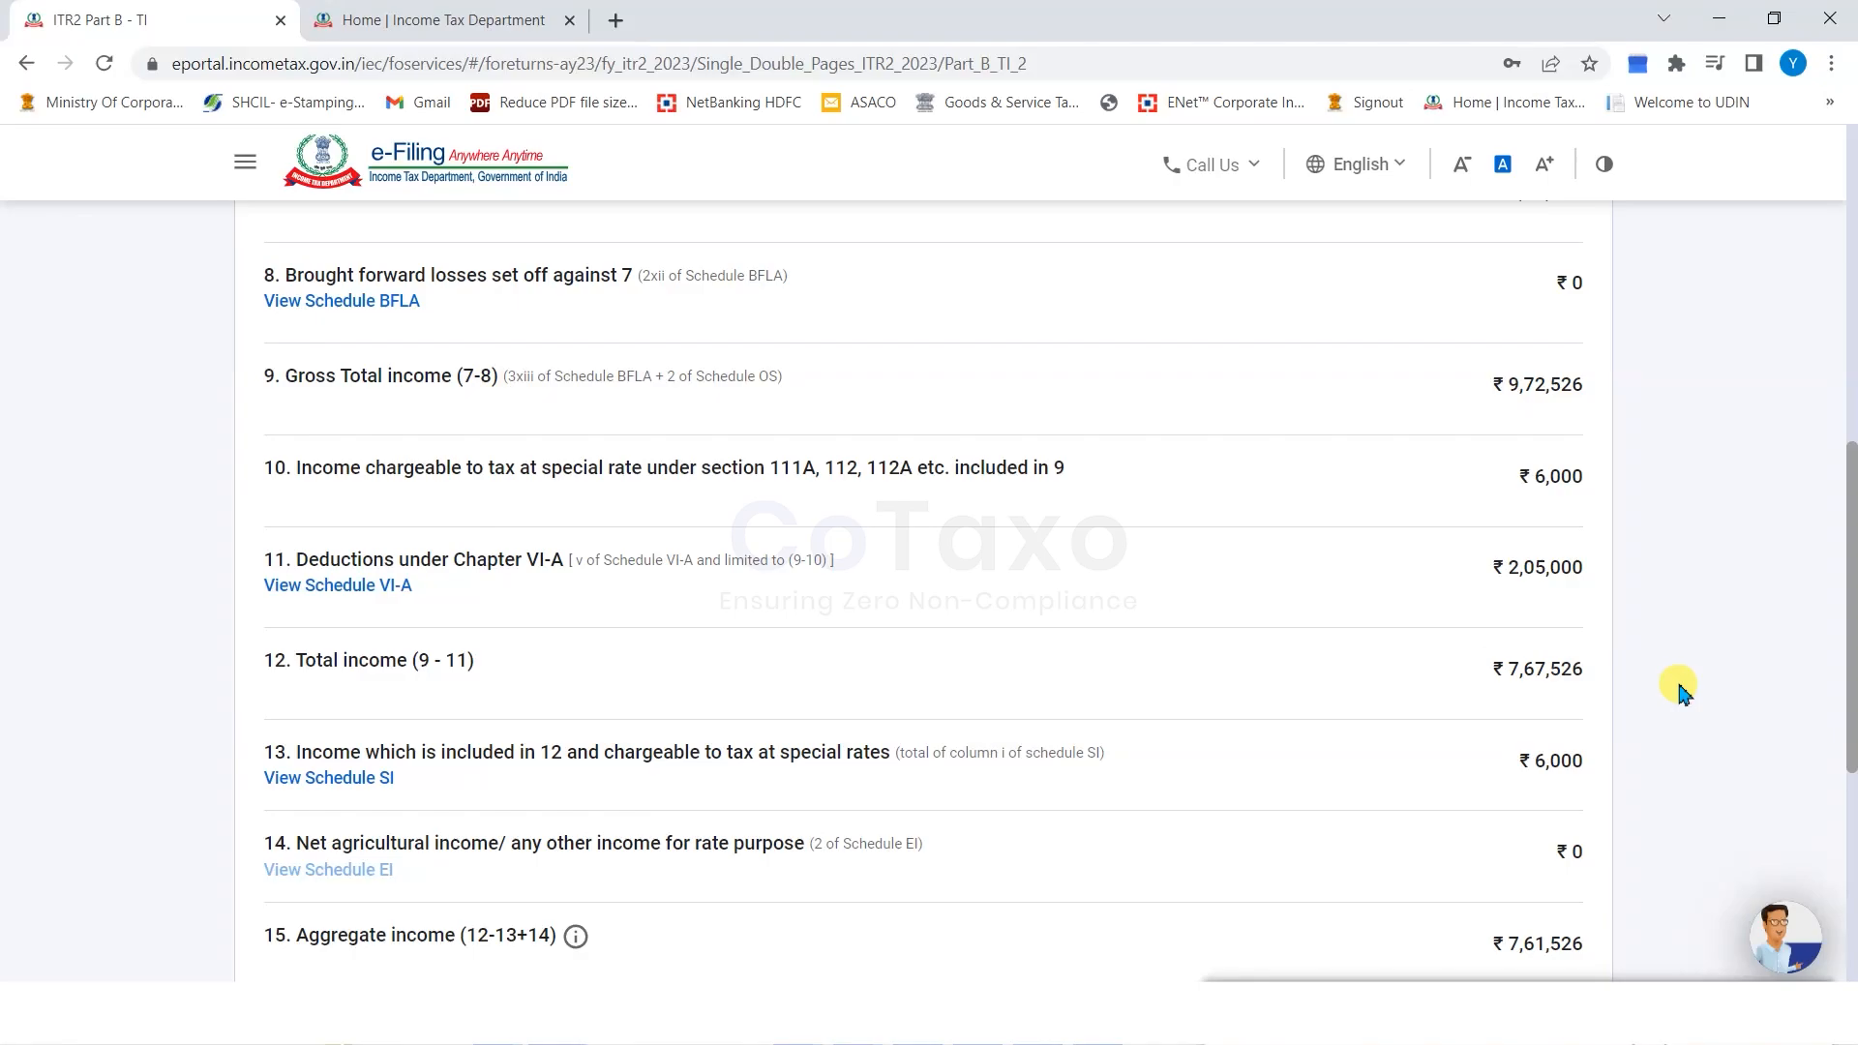
pyautogui.scroll(-1, 1682, 689)
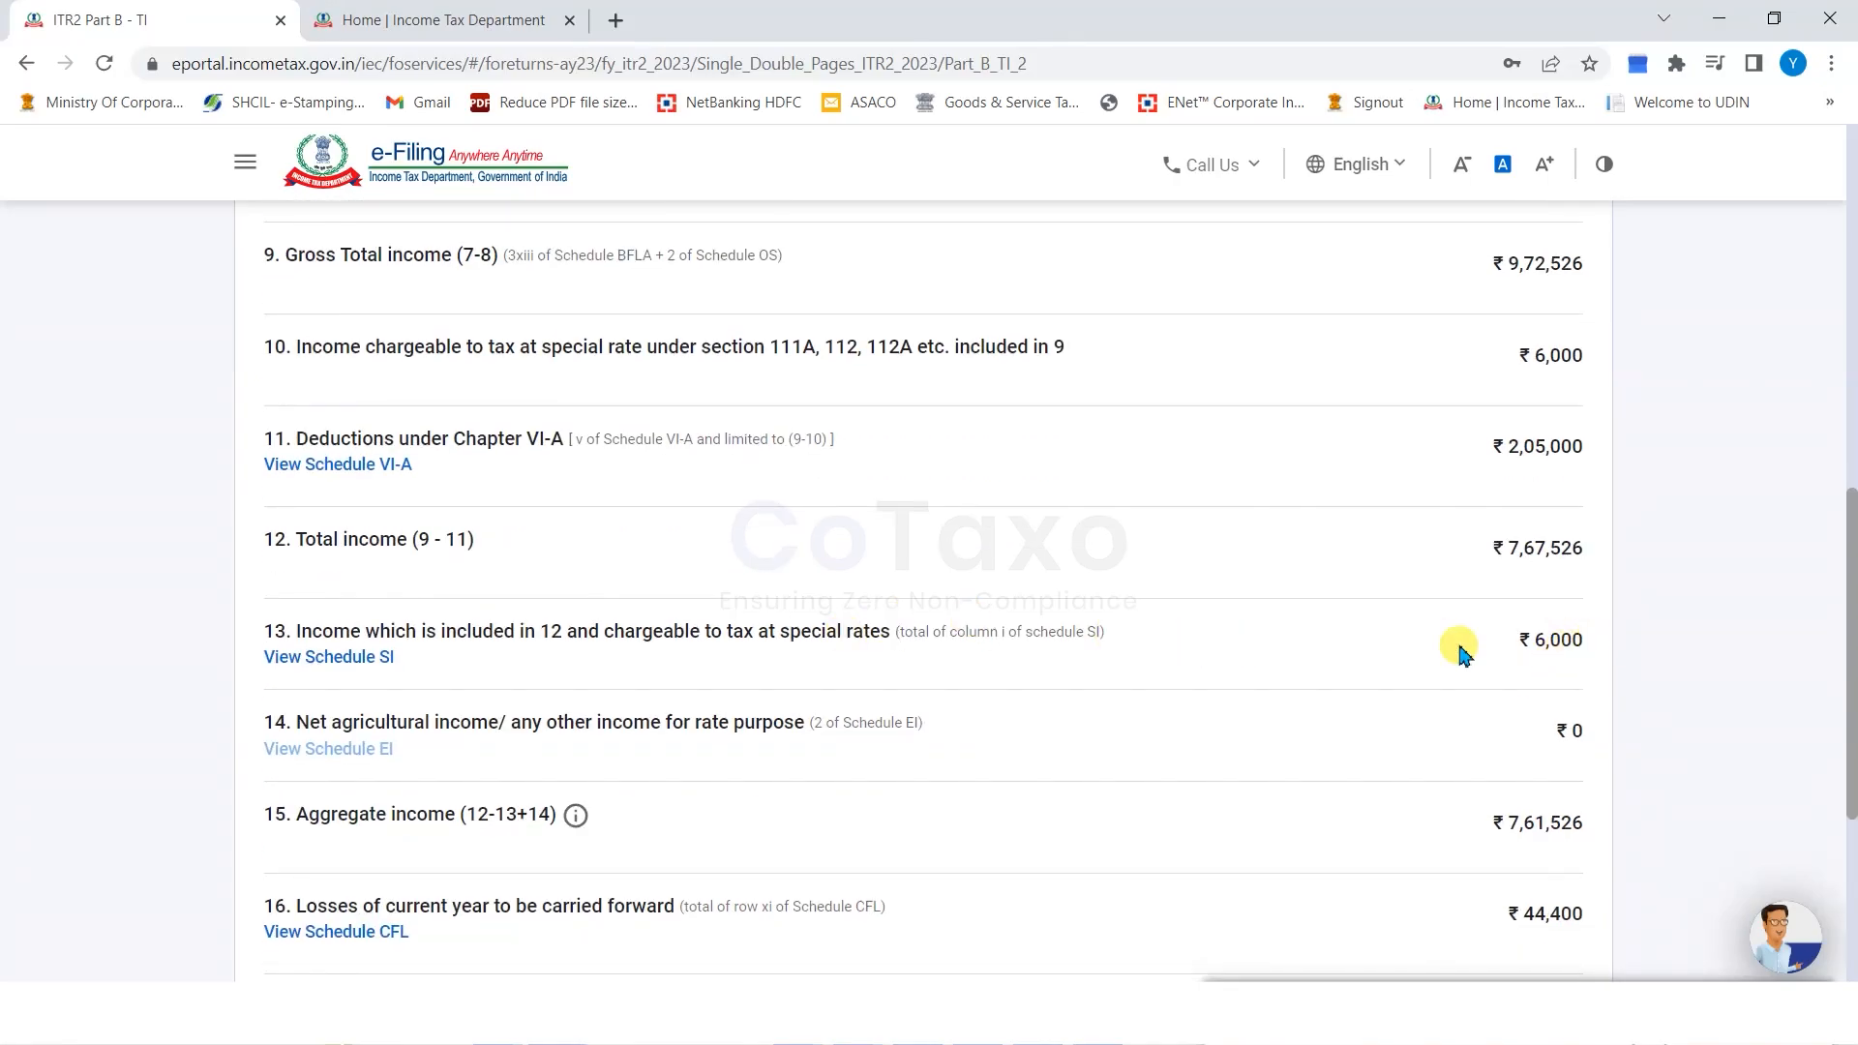
pyautogui.scroll(-2, 172, 643)
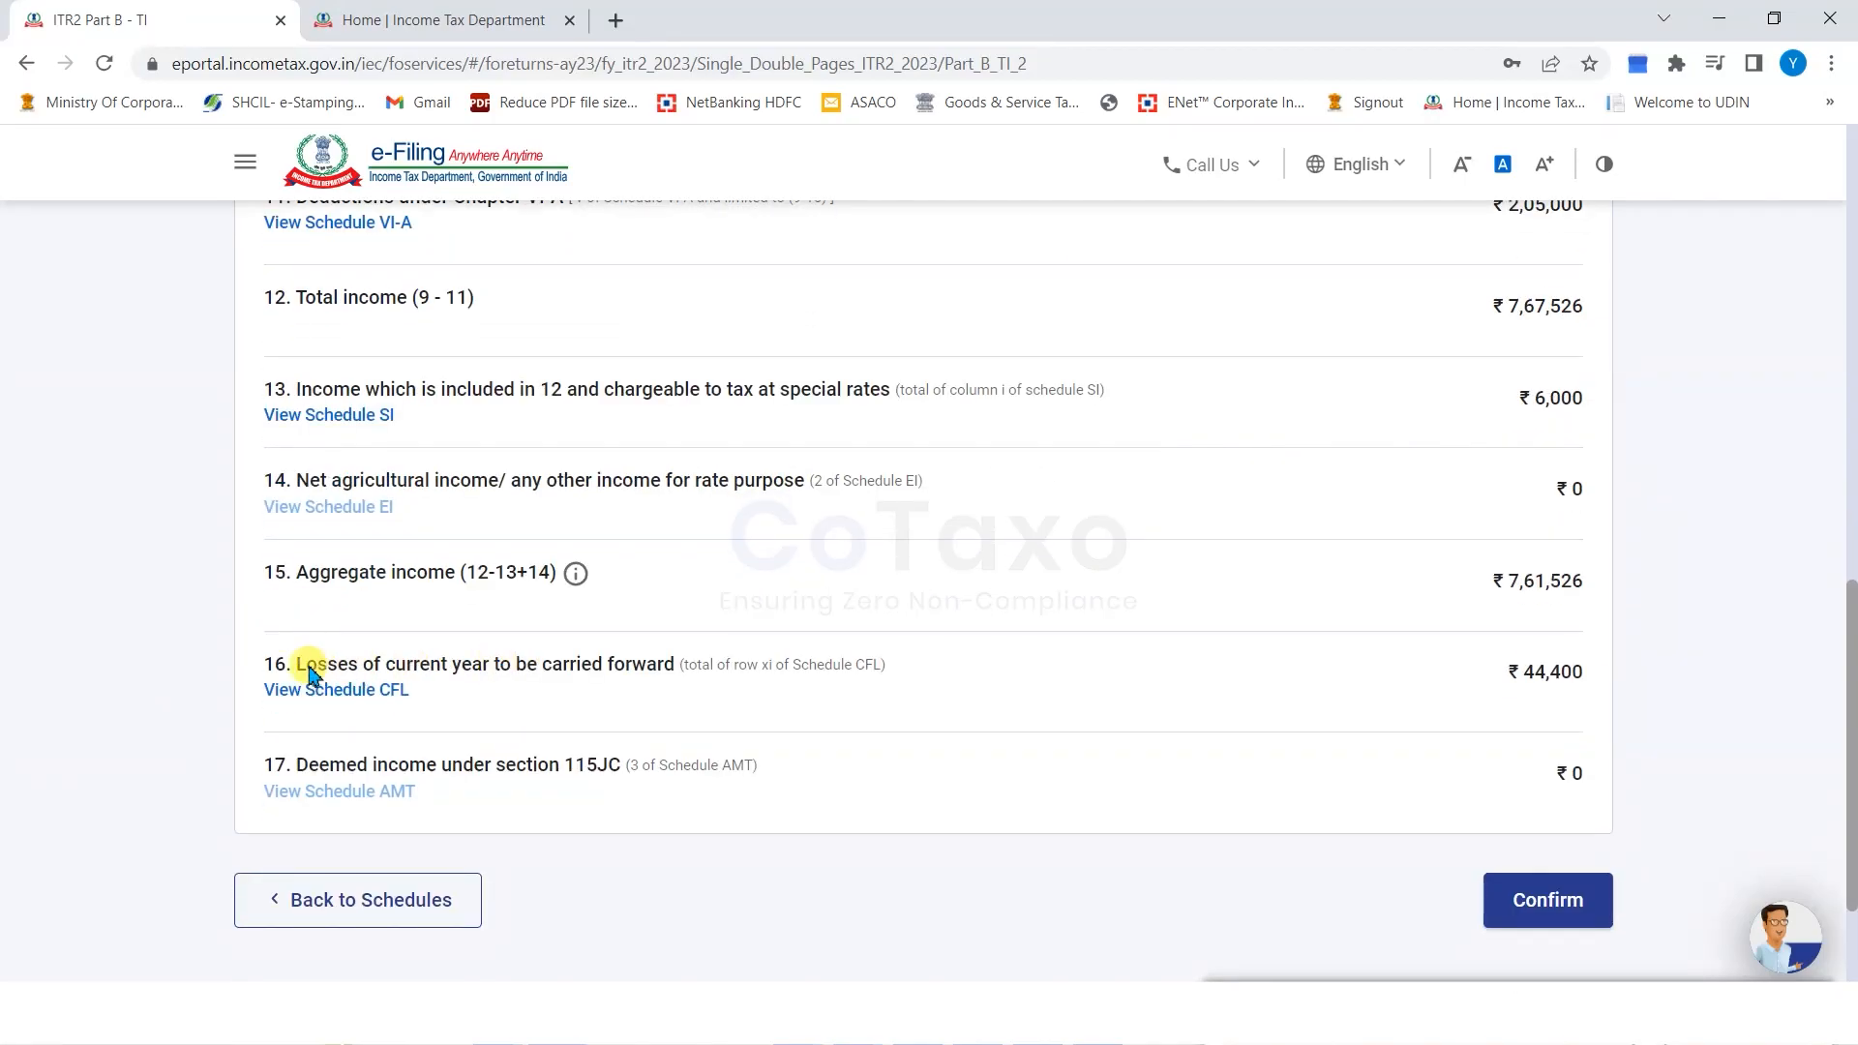
pyautogui.moveTo(307, 672); pyautogui.dragTo(503, 668)
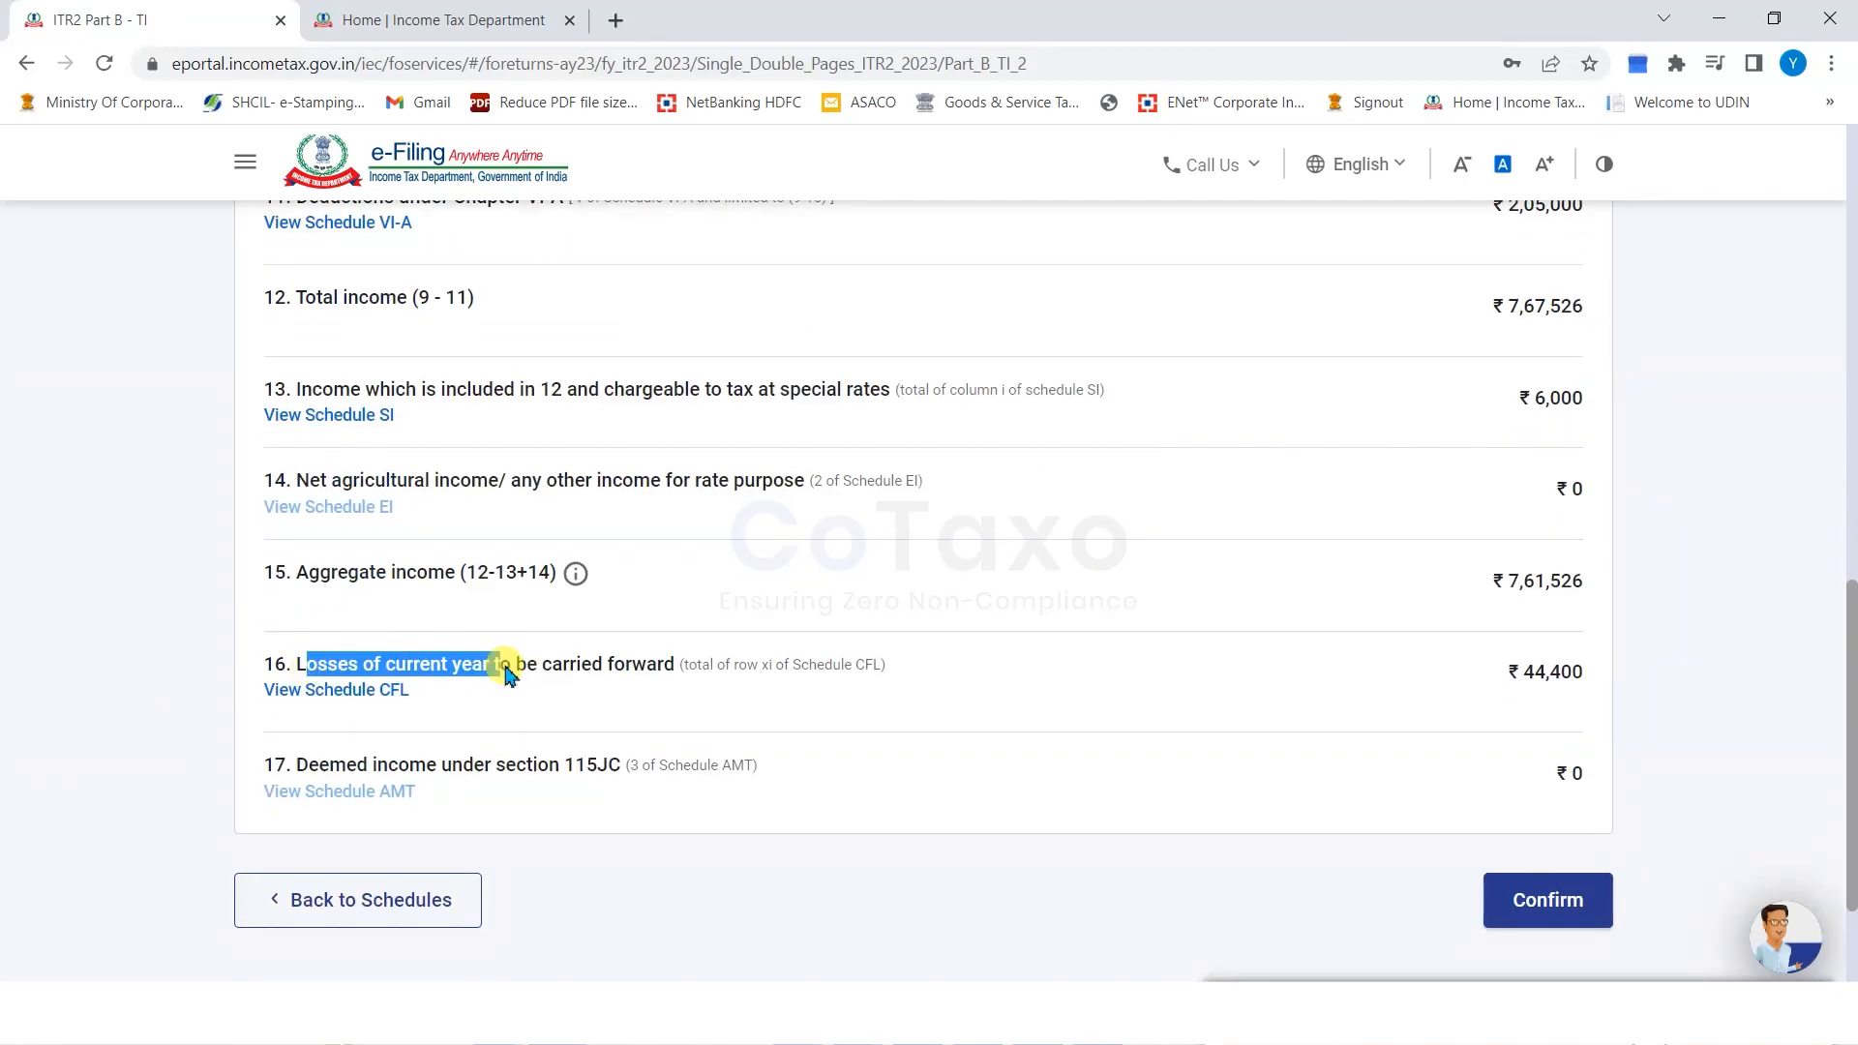
pyautogui.click(1594, 674)
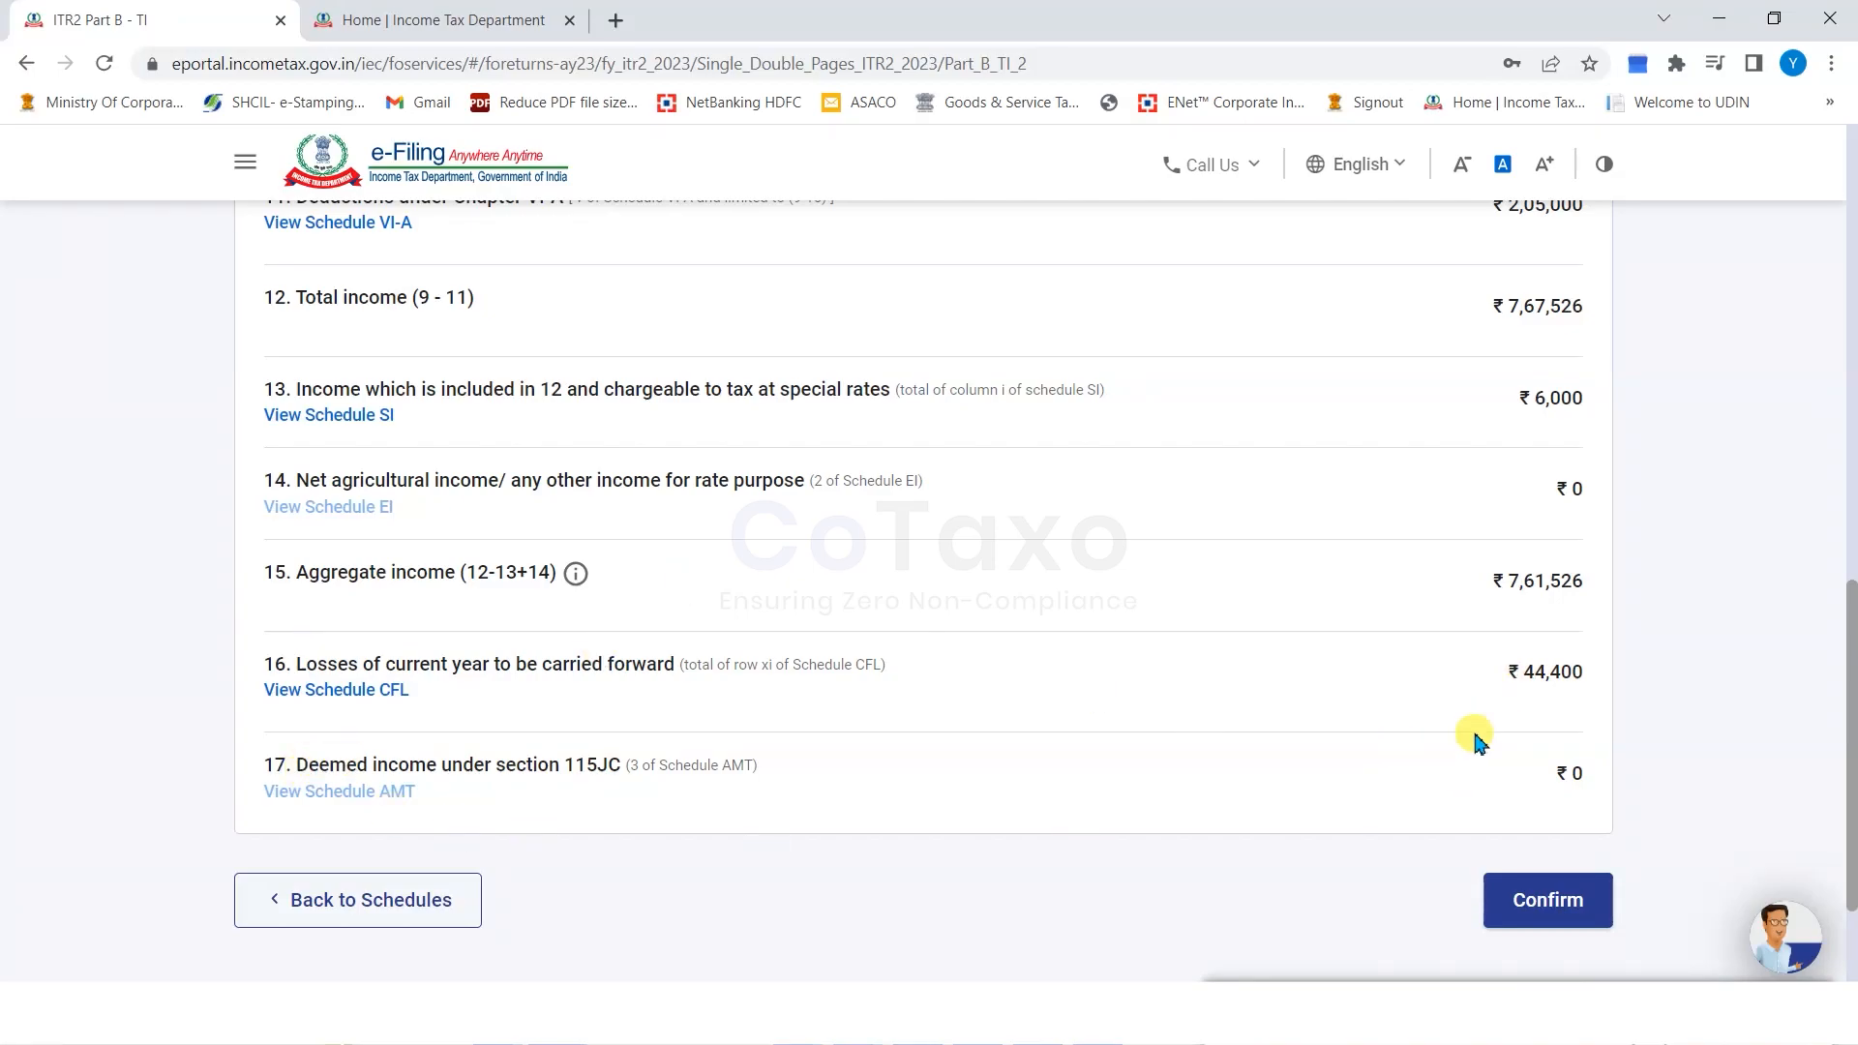
pyautogui.click(1521, 896)
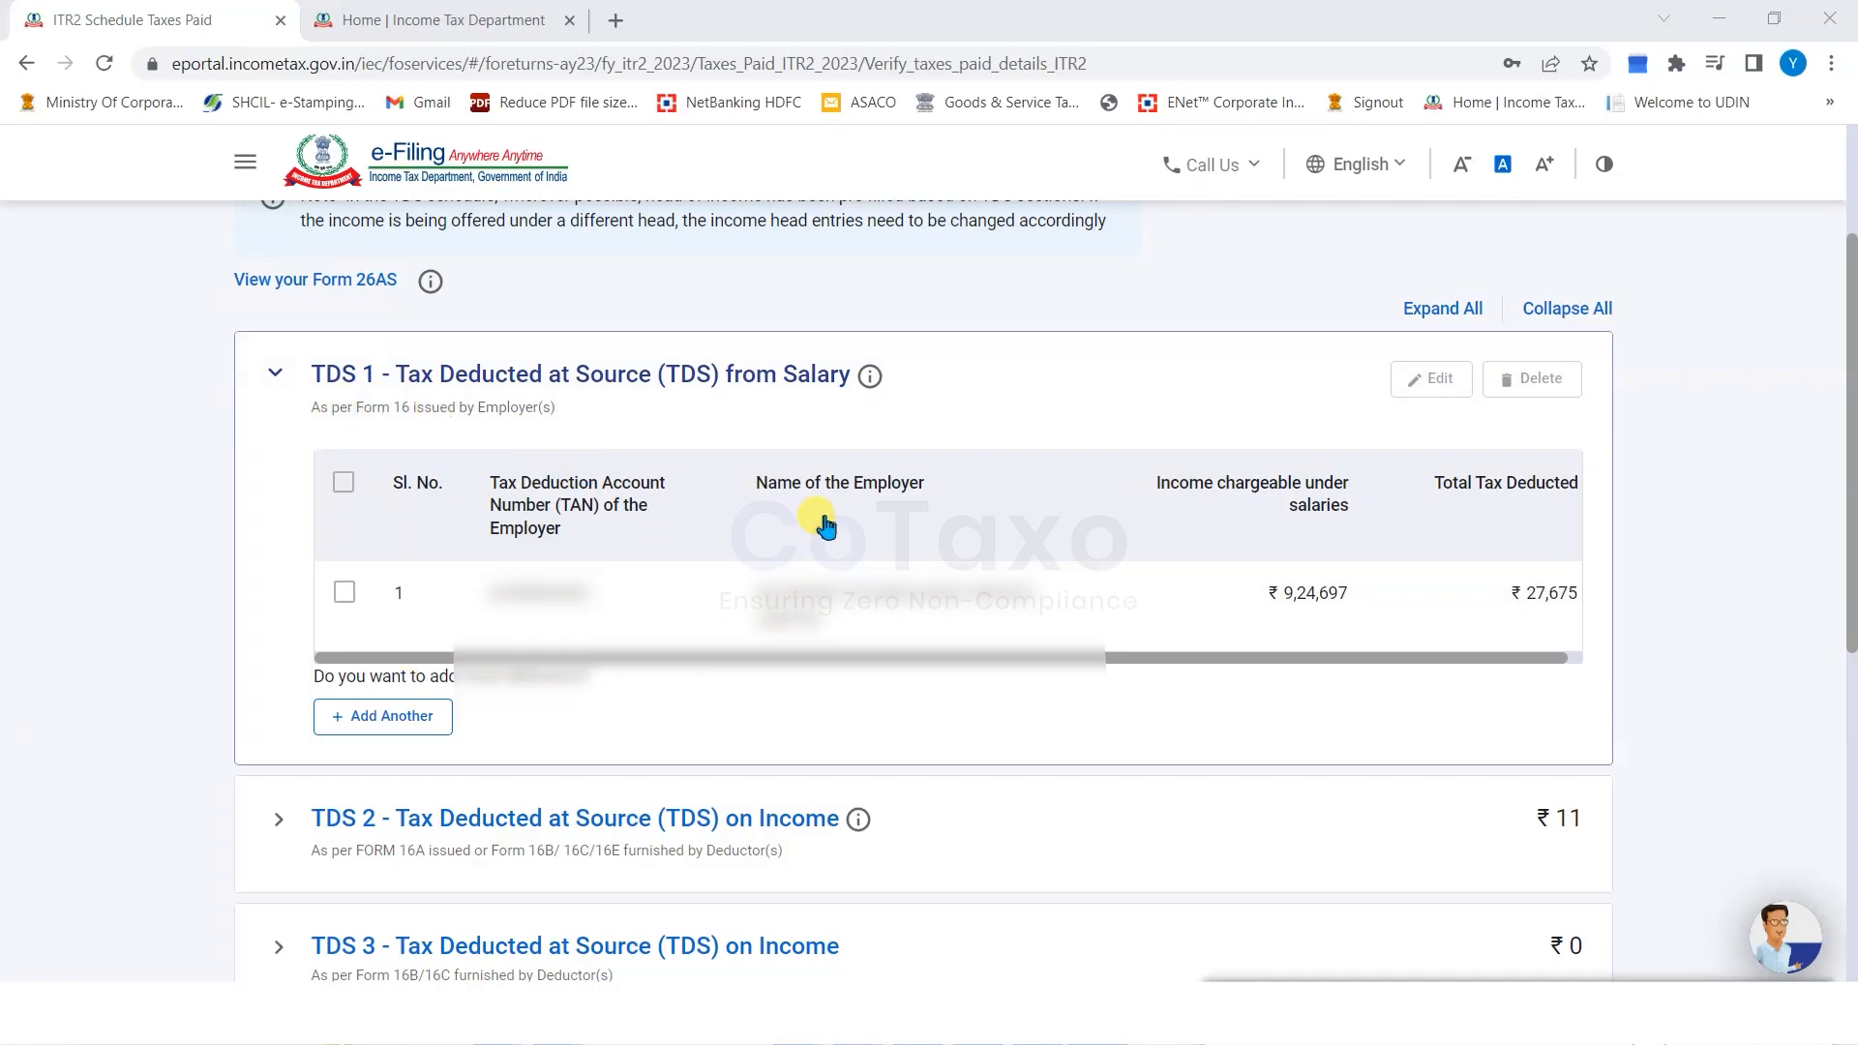
# Expand the TDS 2 and advance/self-assessment tax details, verify ₹72,486 total taxes paid, and confirm.
pyautogui.scroll(-1, 1209, 479)
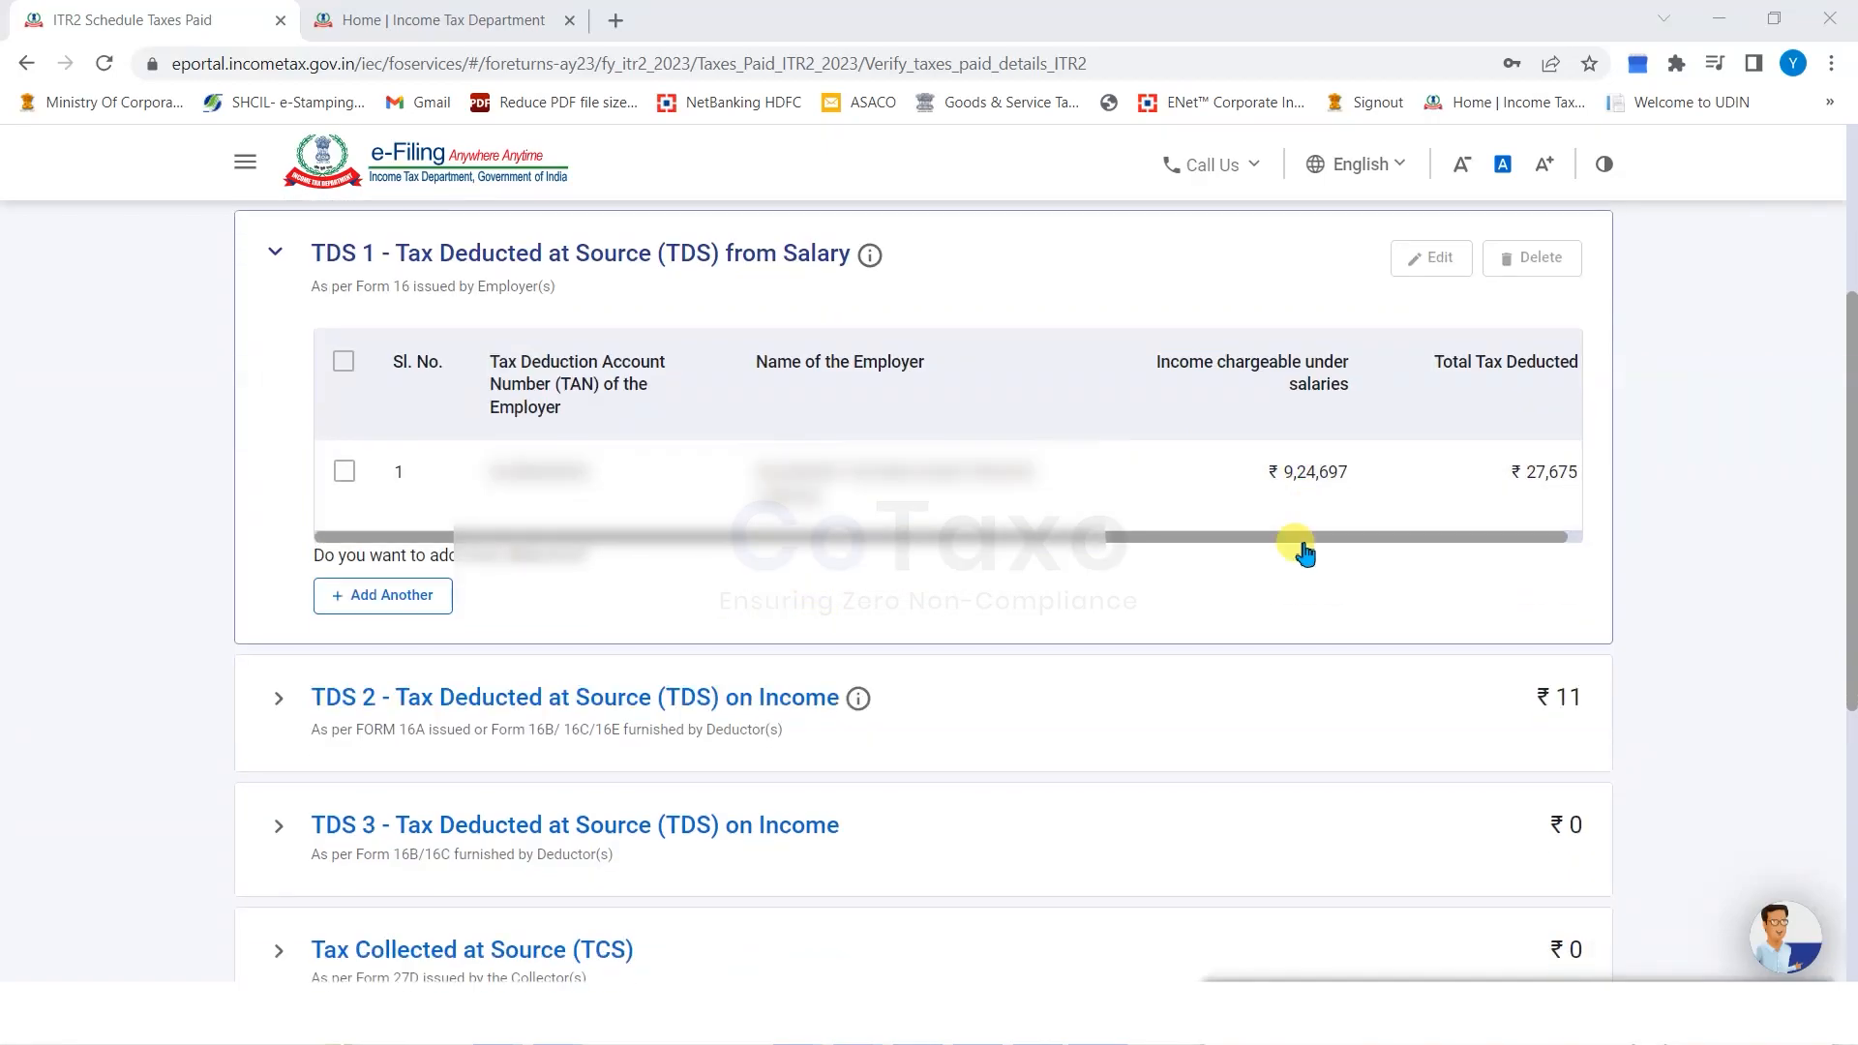
pyautogui.moveTo(1354, 548); pyautogui.dragTo(1439, 531)
pyautogui.click(72, 541)
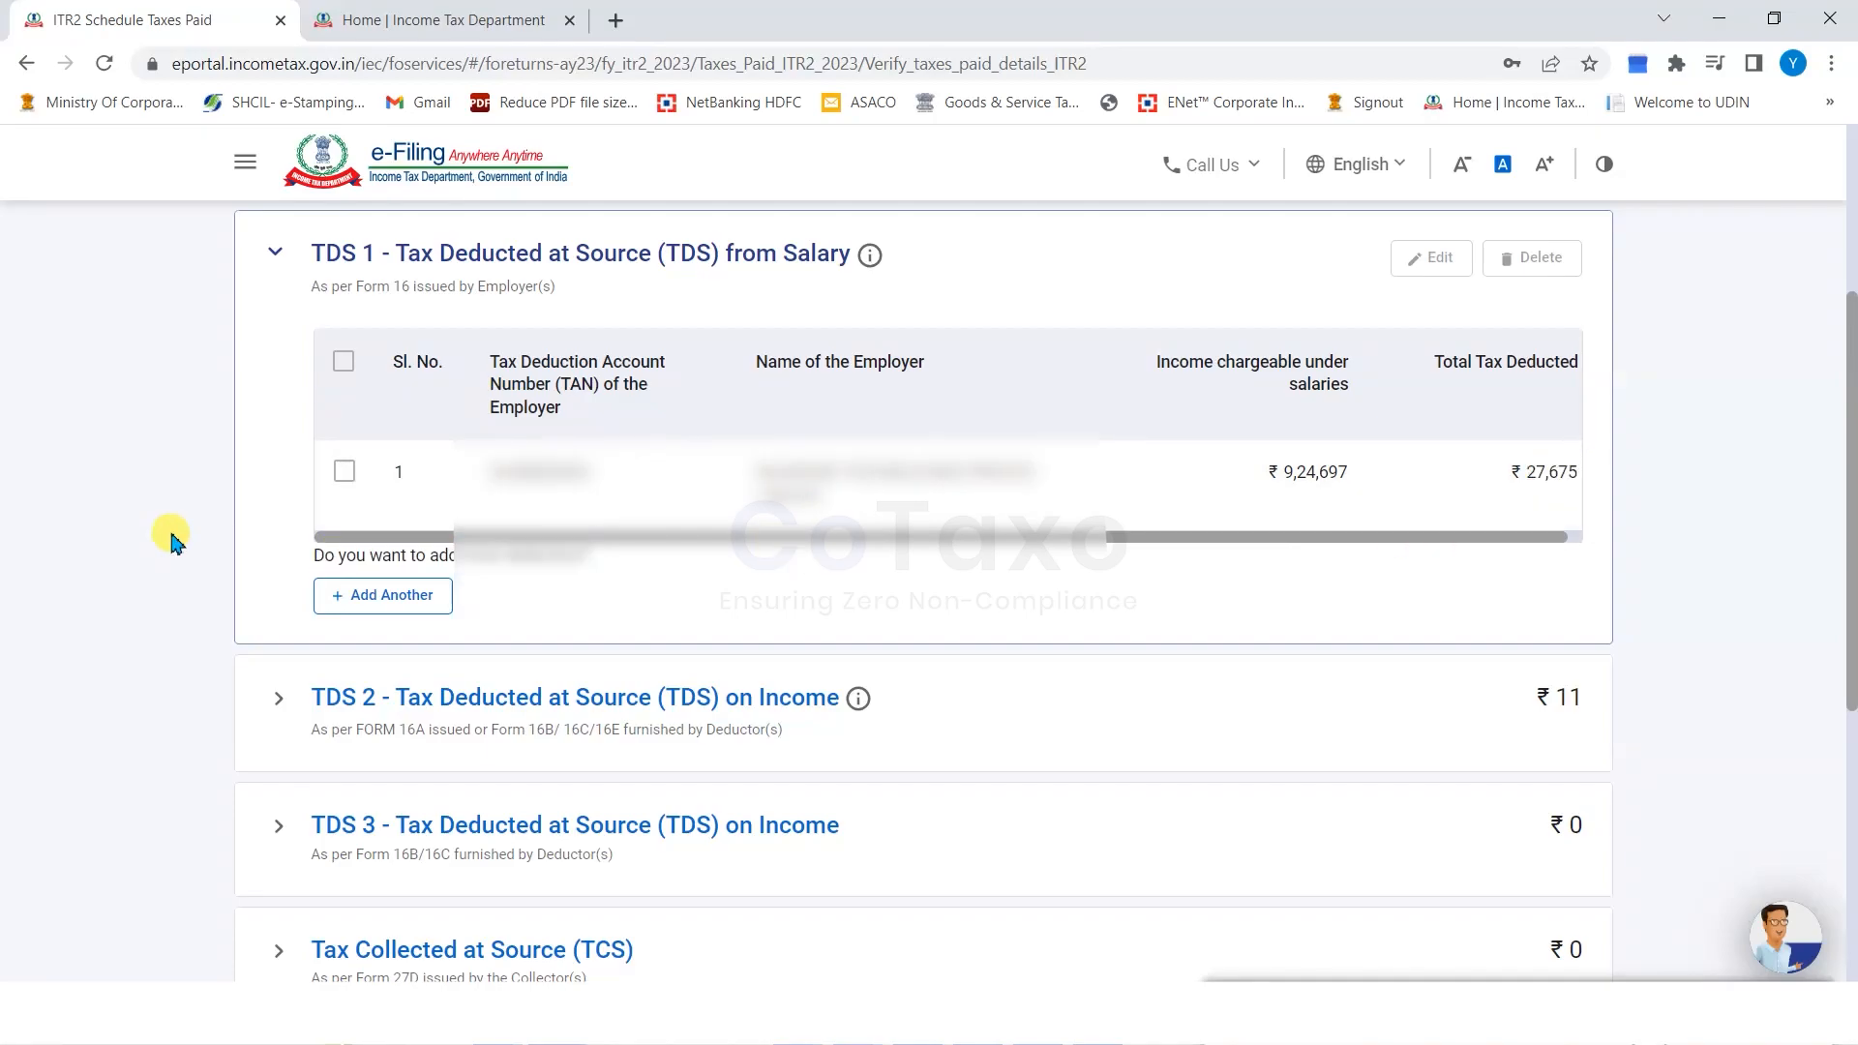
pyautogui.scroll(-2, 194, 530)
pyautogui.click(275, 458)
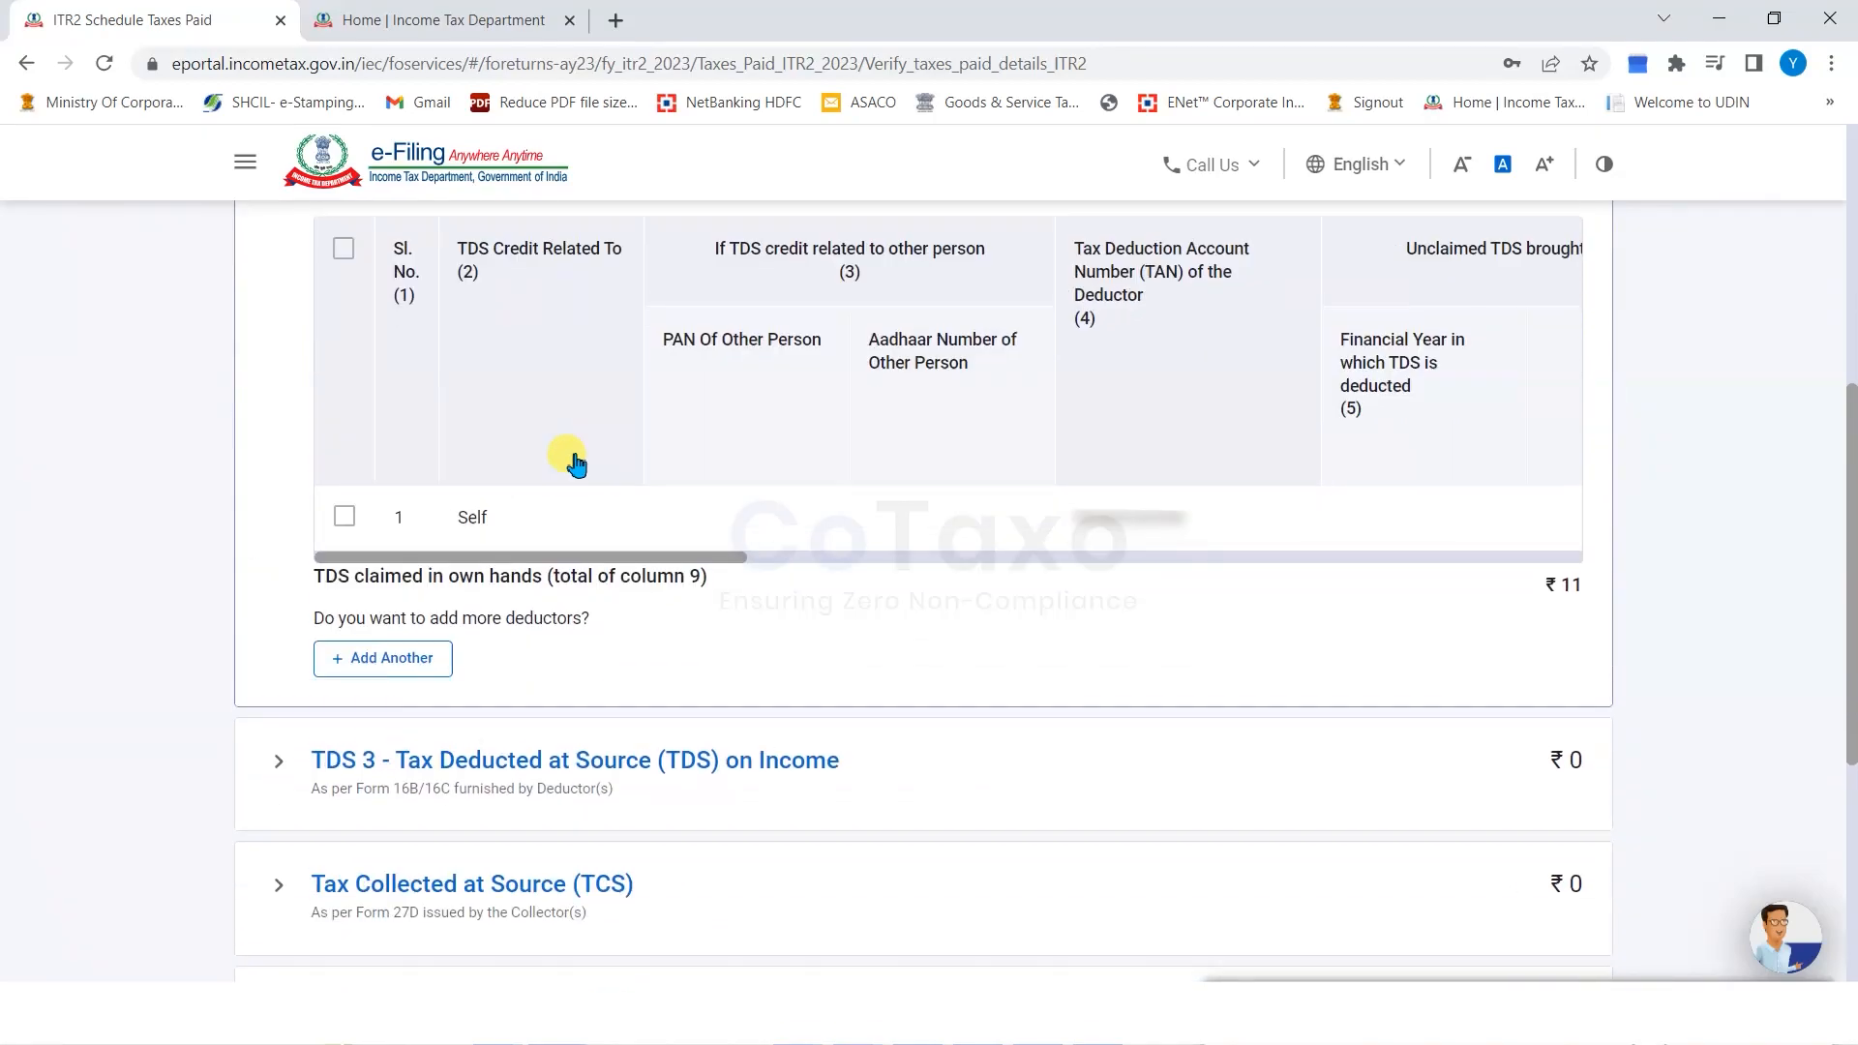
pyautogui.click(889, 559)
pyautogui.scroll(-1, 270, 713)
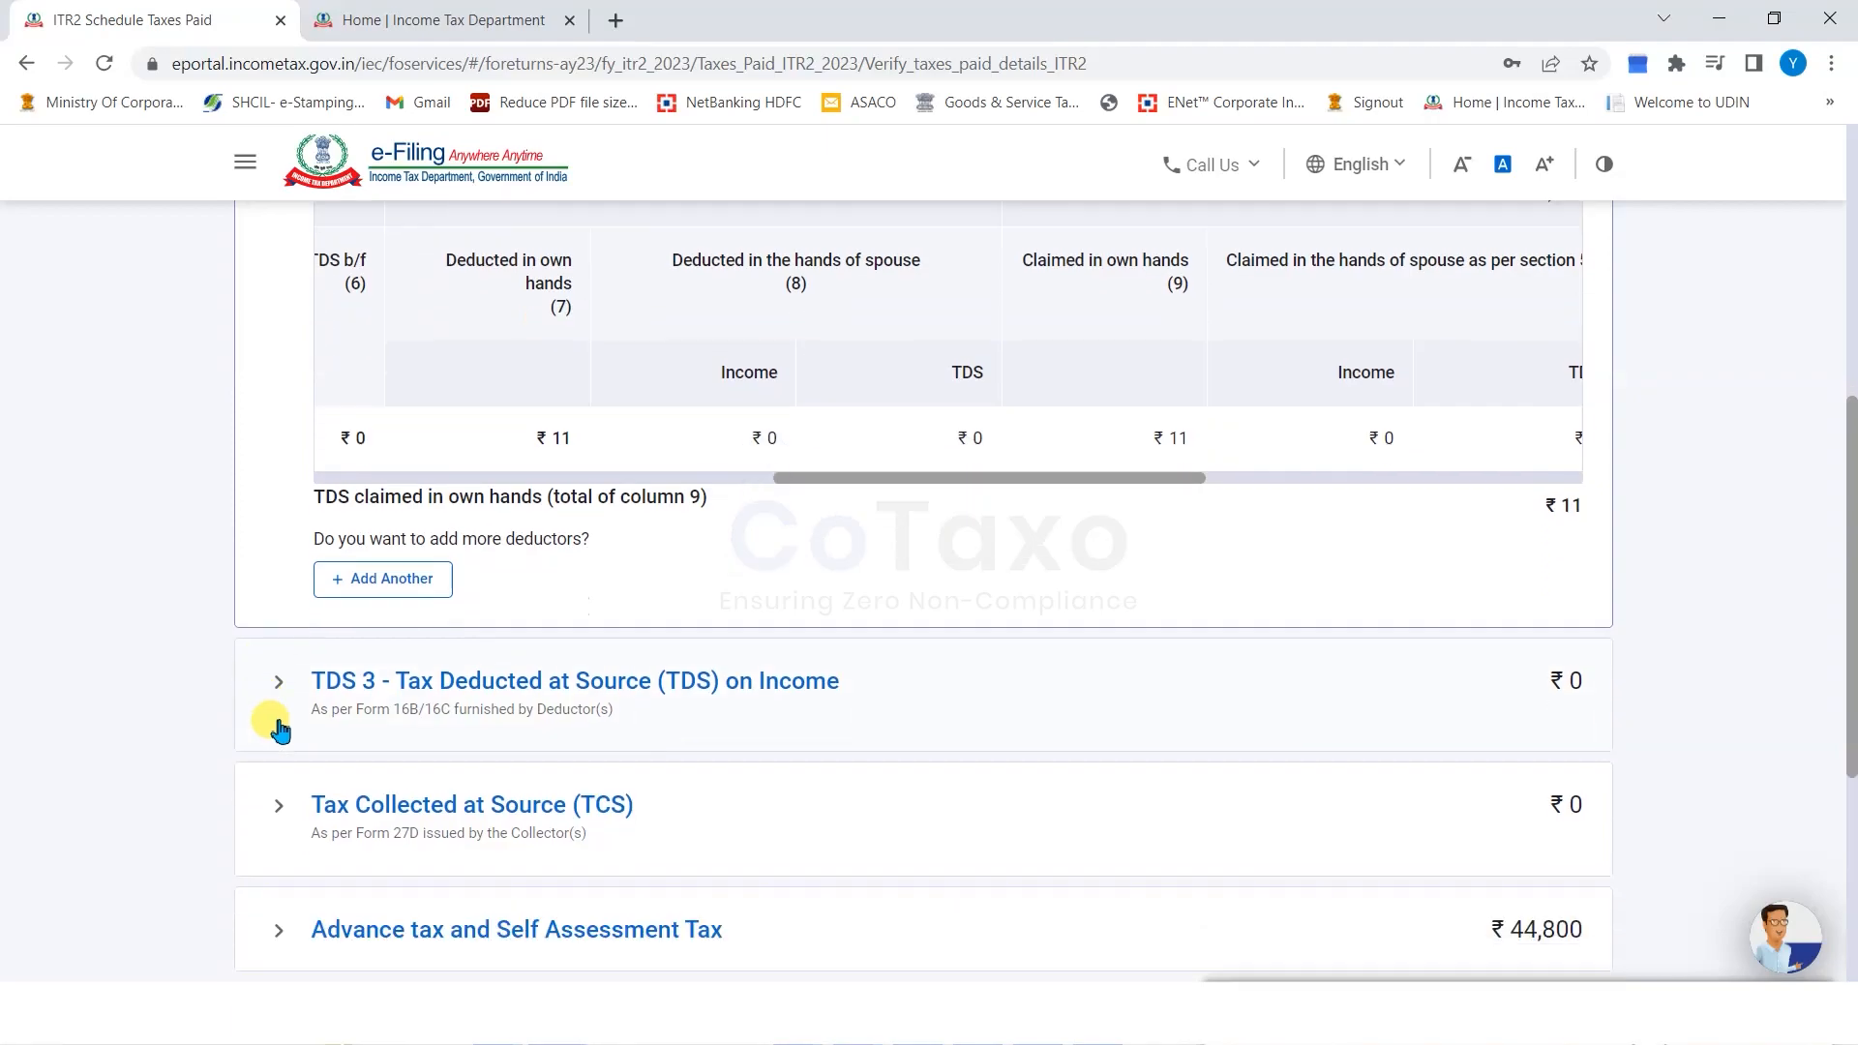
pyautogui.scroll(-2, 1265, 697)
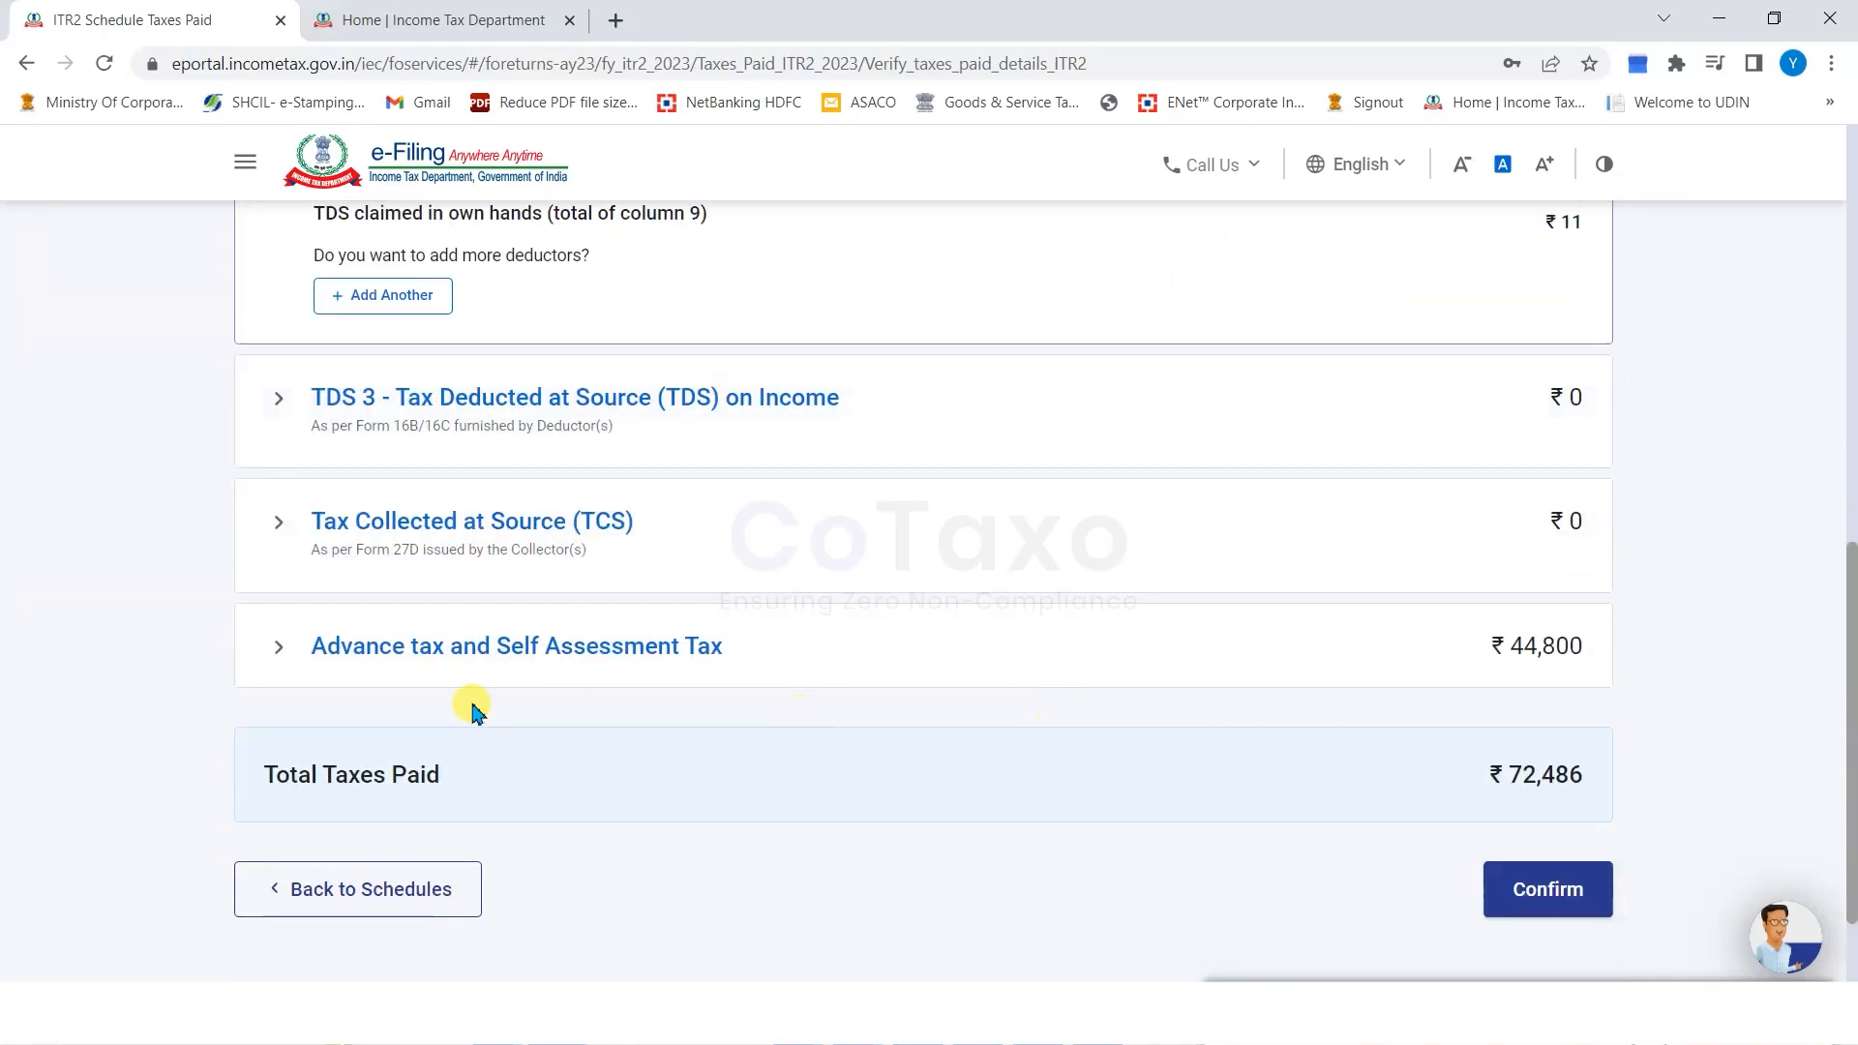
pyautogui.click(278, 658)
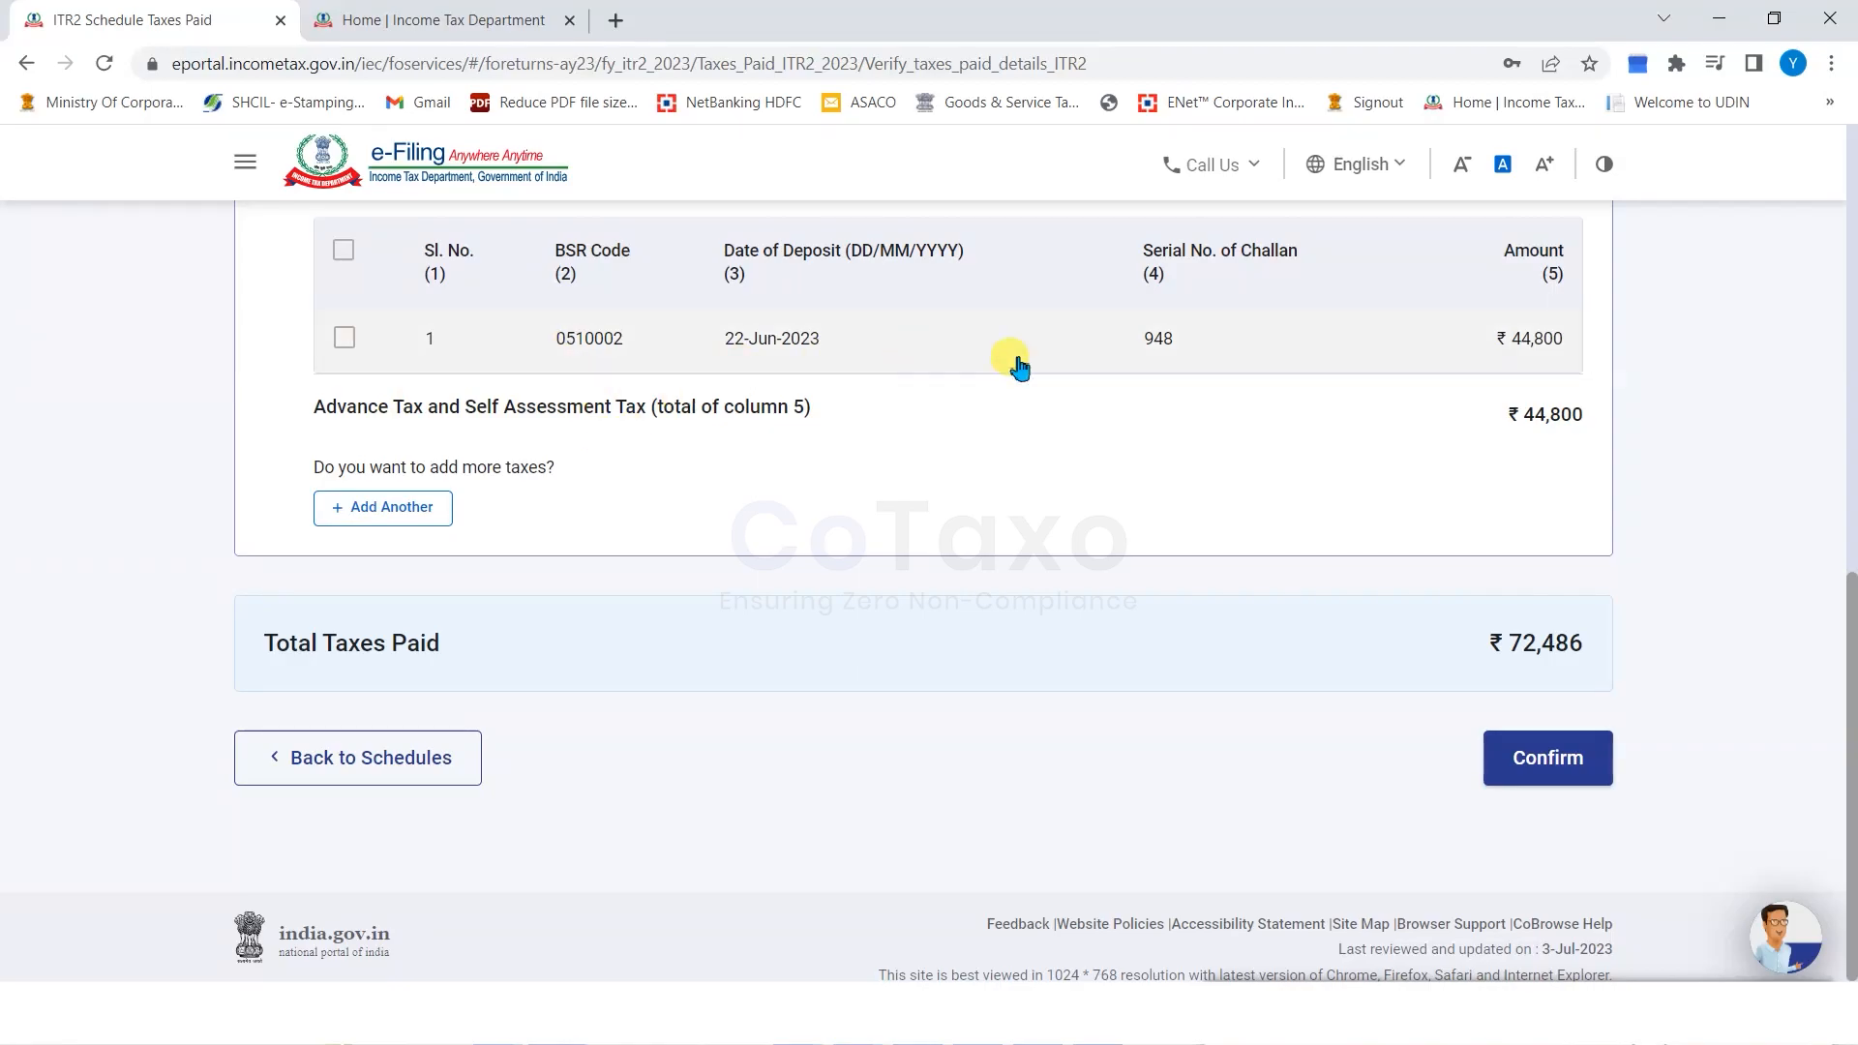
pyautogui.moveTo(310, 643); pyautogui.dragTo(1388, 629)
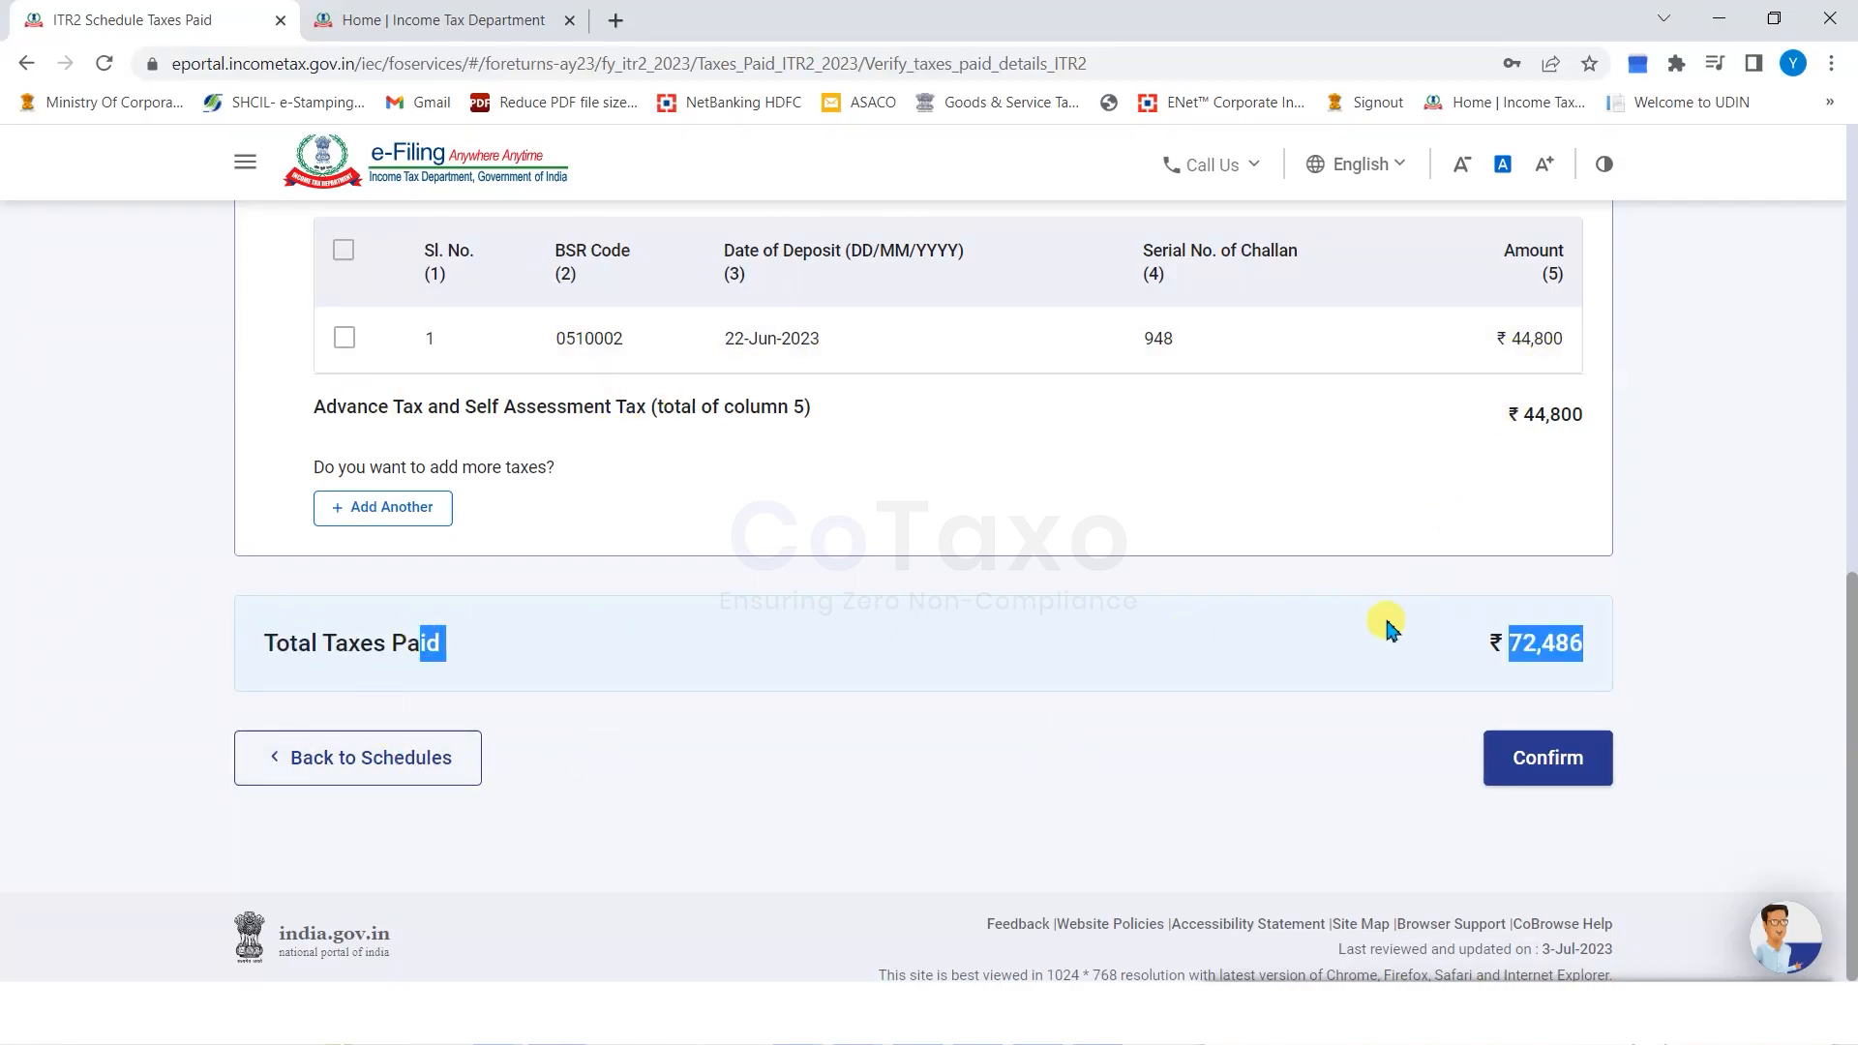
pyautogui.click(1394, 726)
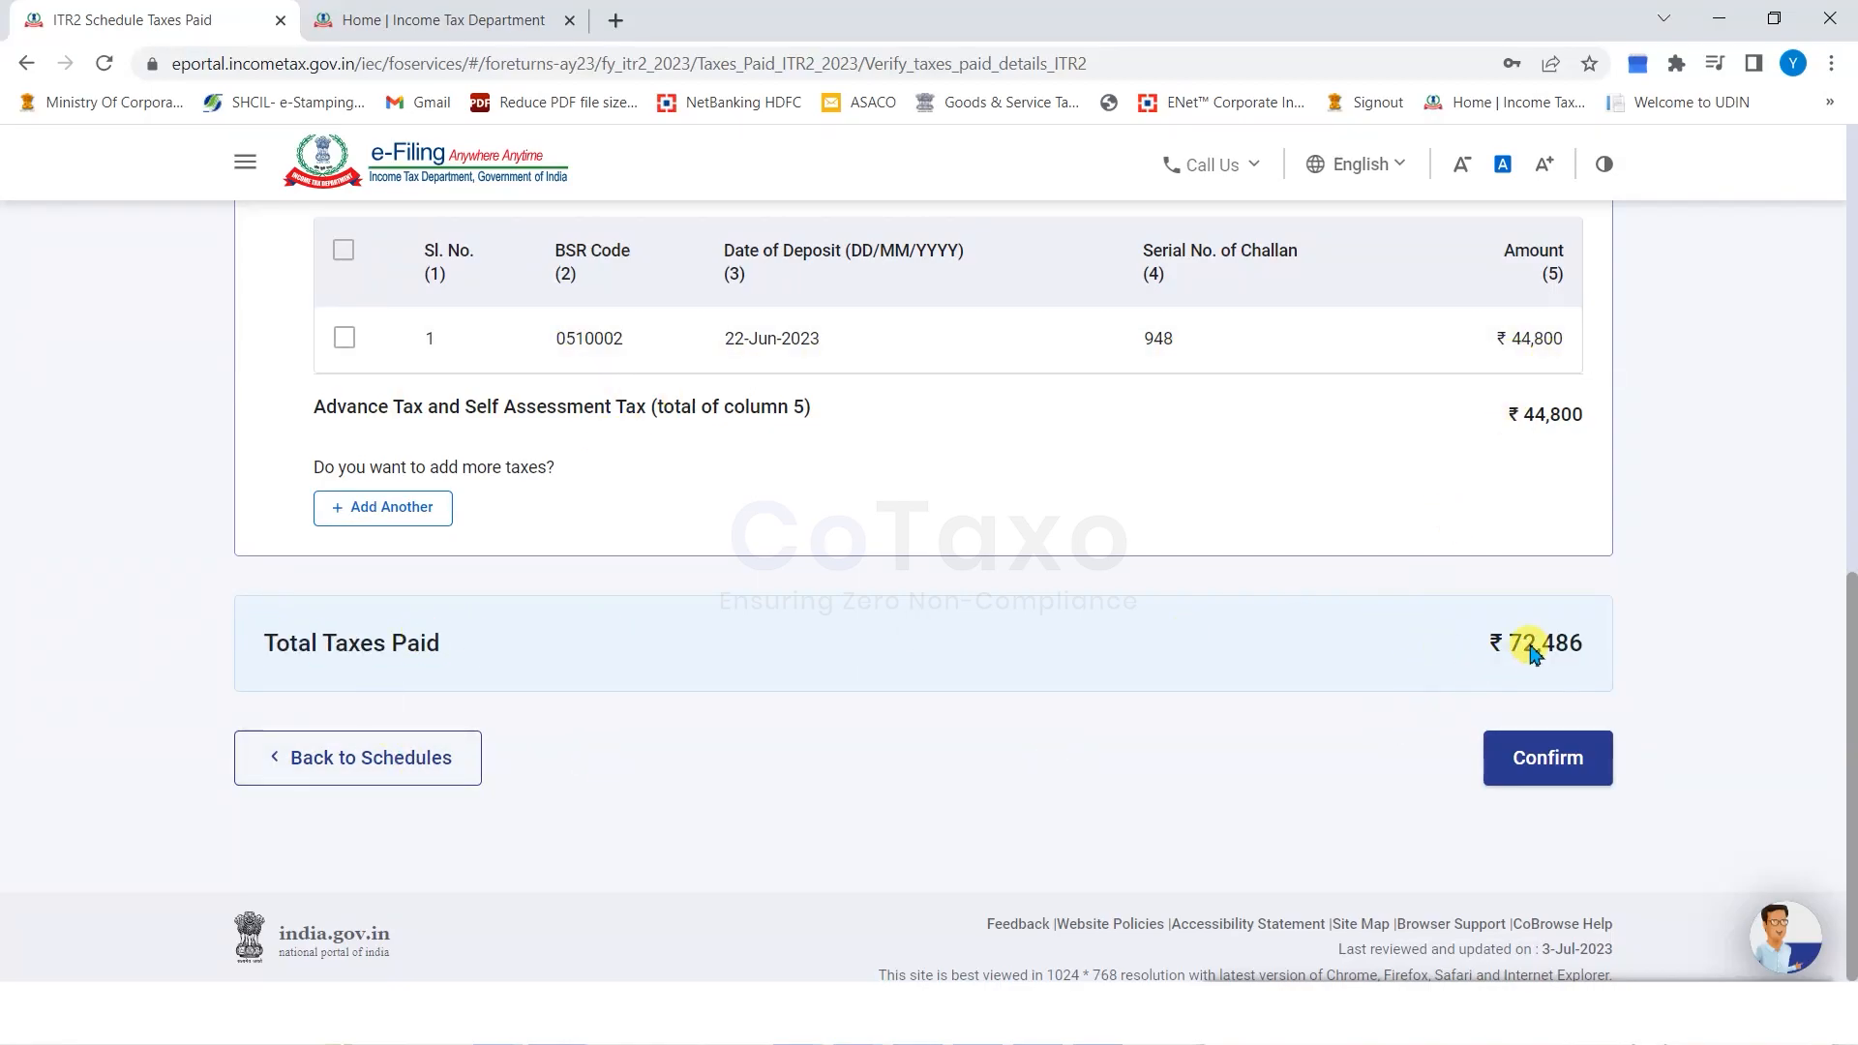
pyautogui.click(1542, 764)
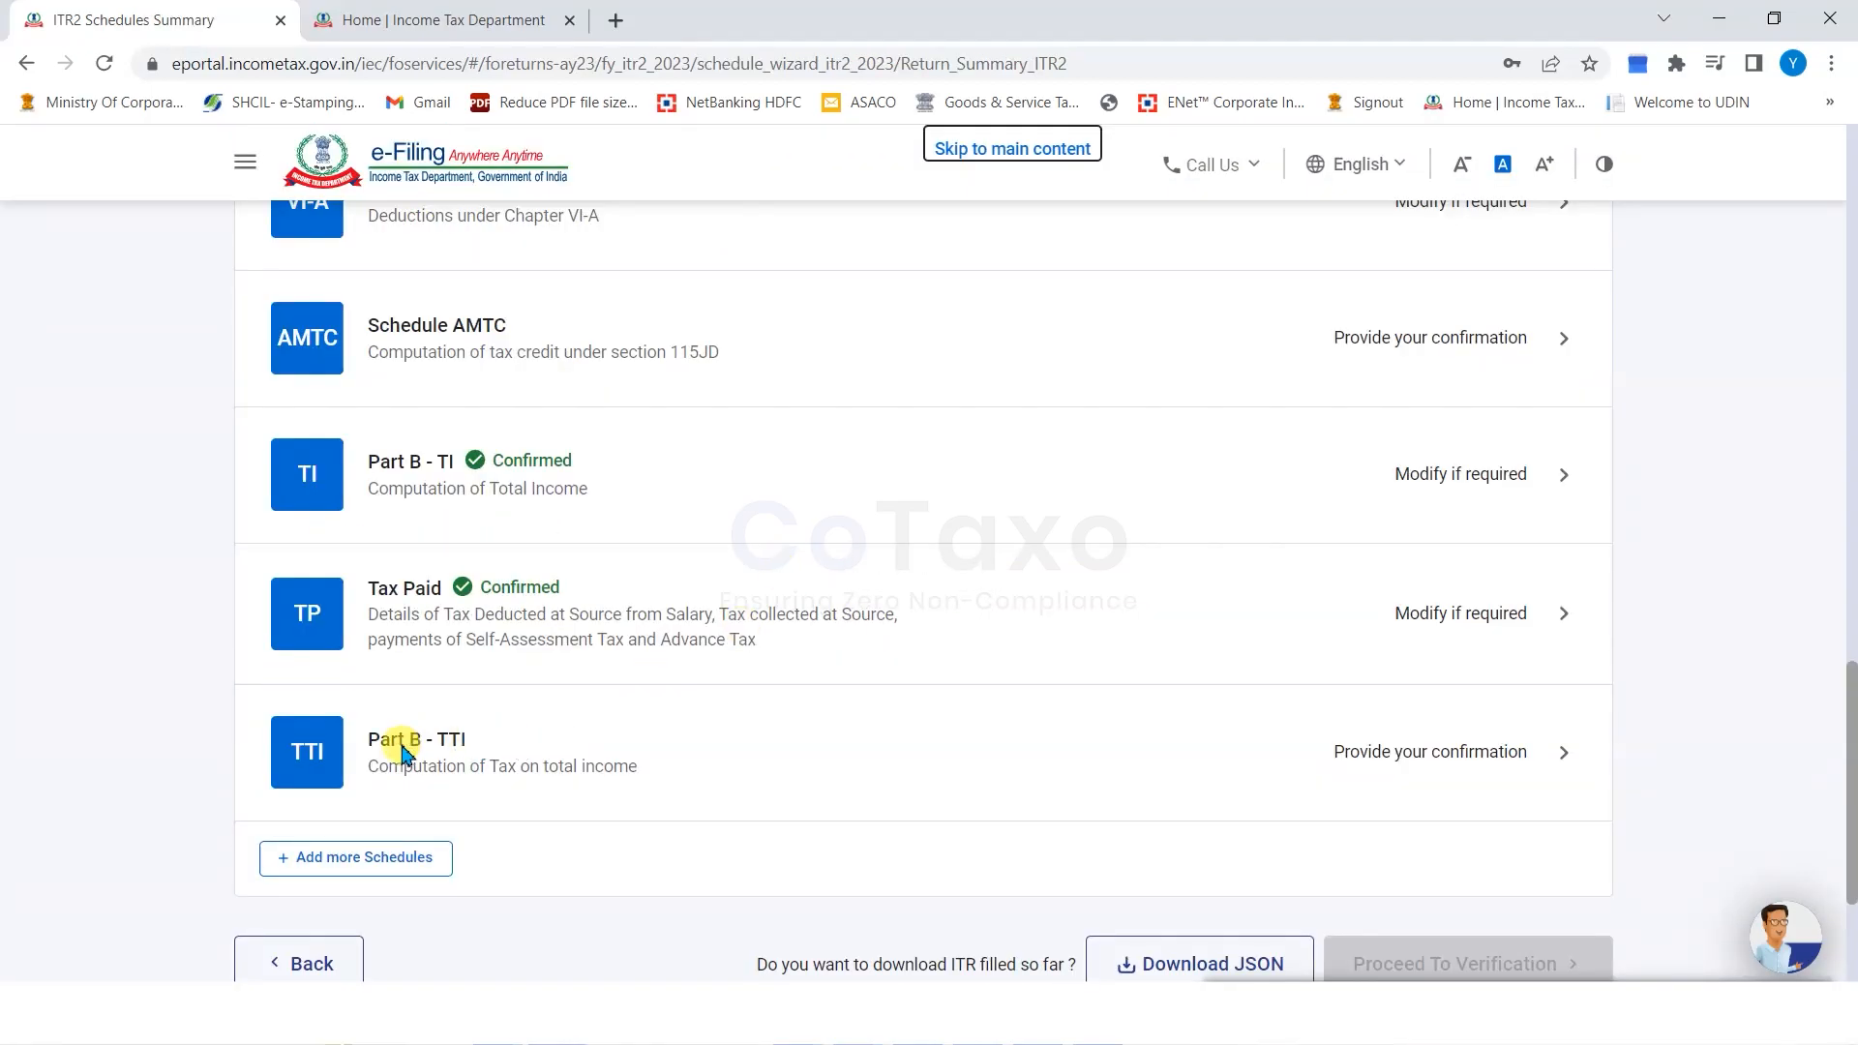
# Open Part B - TTI, showing ₹64,805 tax payable, ₹0 rebate and ₹2,592 cess.
pyautogui.moveTo(436, 747); pyautogui.dragTo(461, 745)
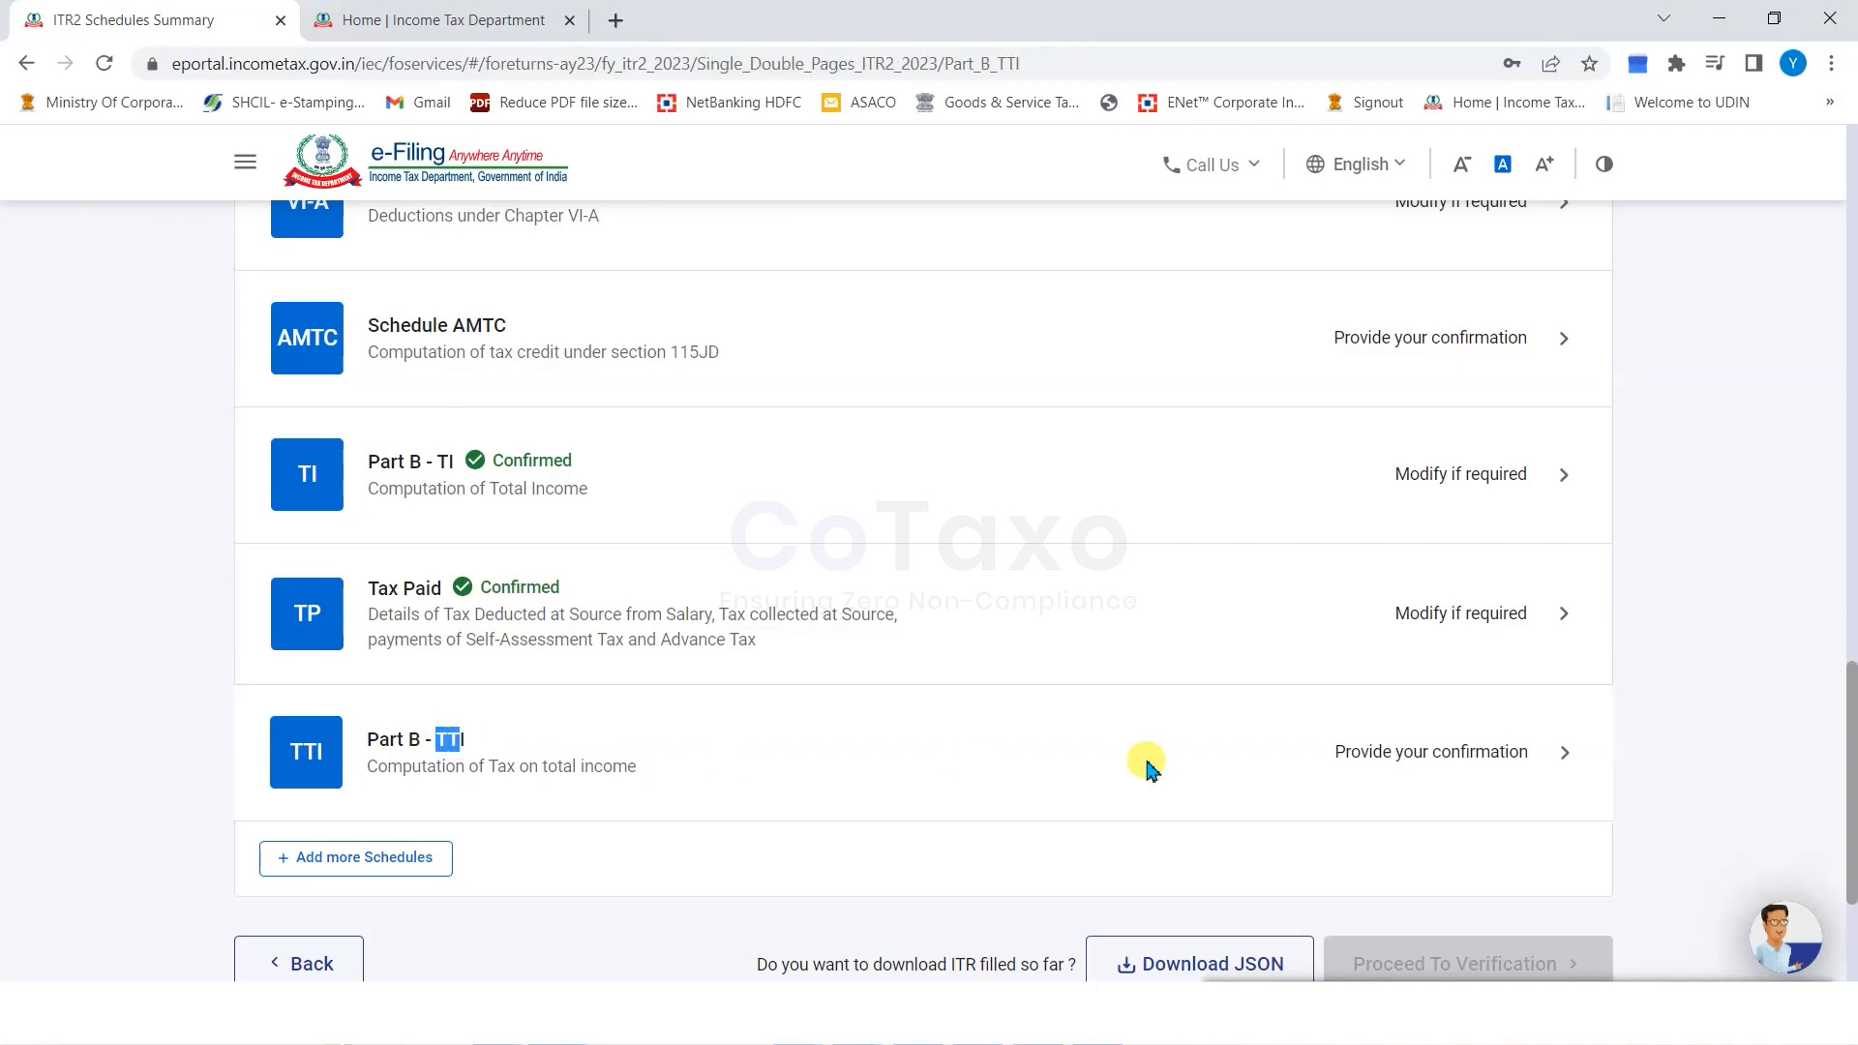
pyautogui.click(1472, 752)
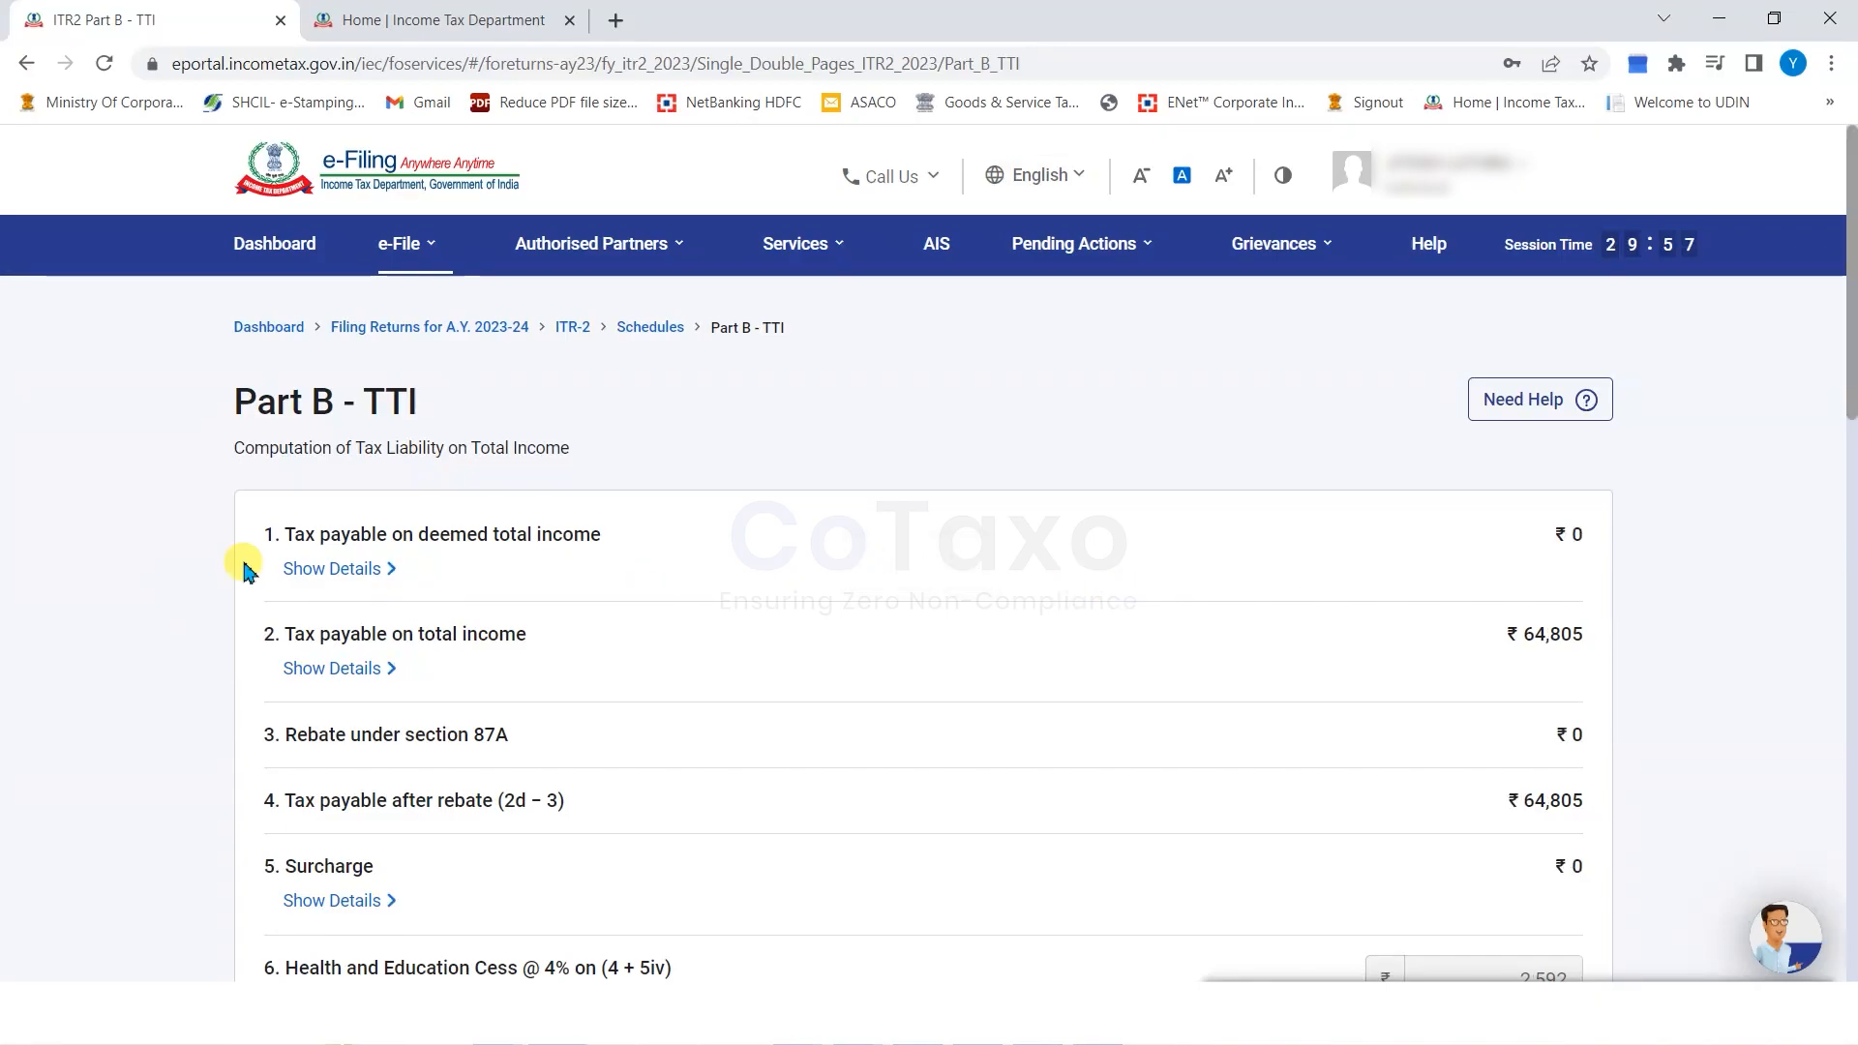
pyautogui.scroll(-2, 244, 571)
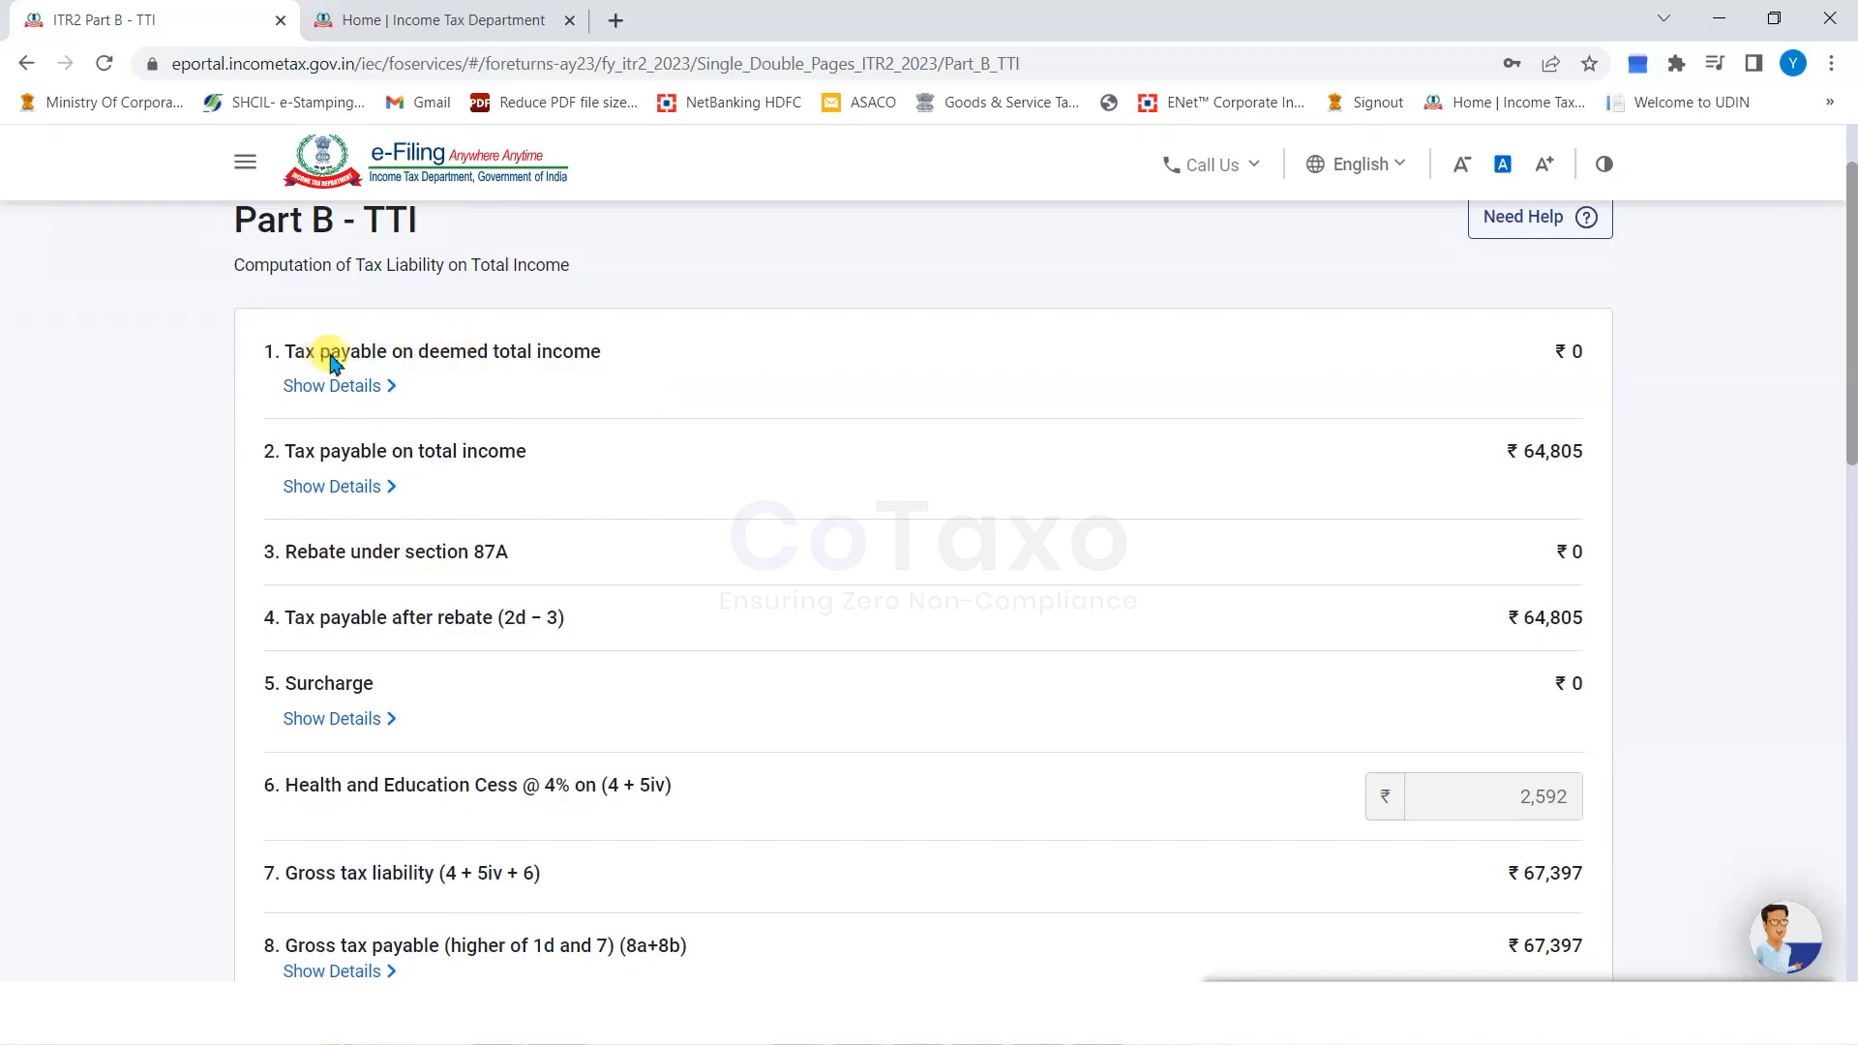
pyautogui.moveTo(329, 360); pyautogui.dragTo(569, 363)
pyautogui.click(464, 356)
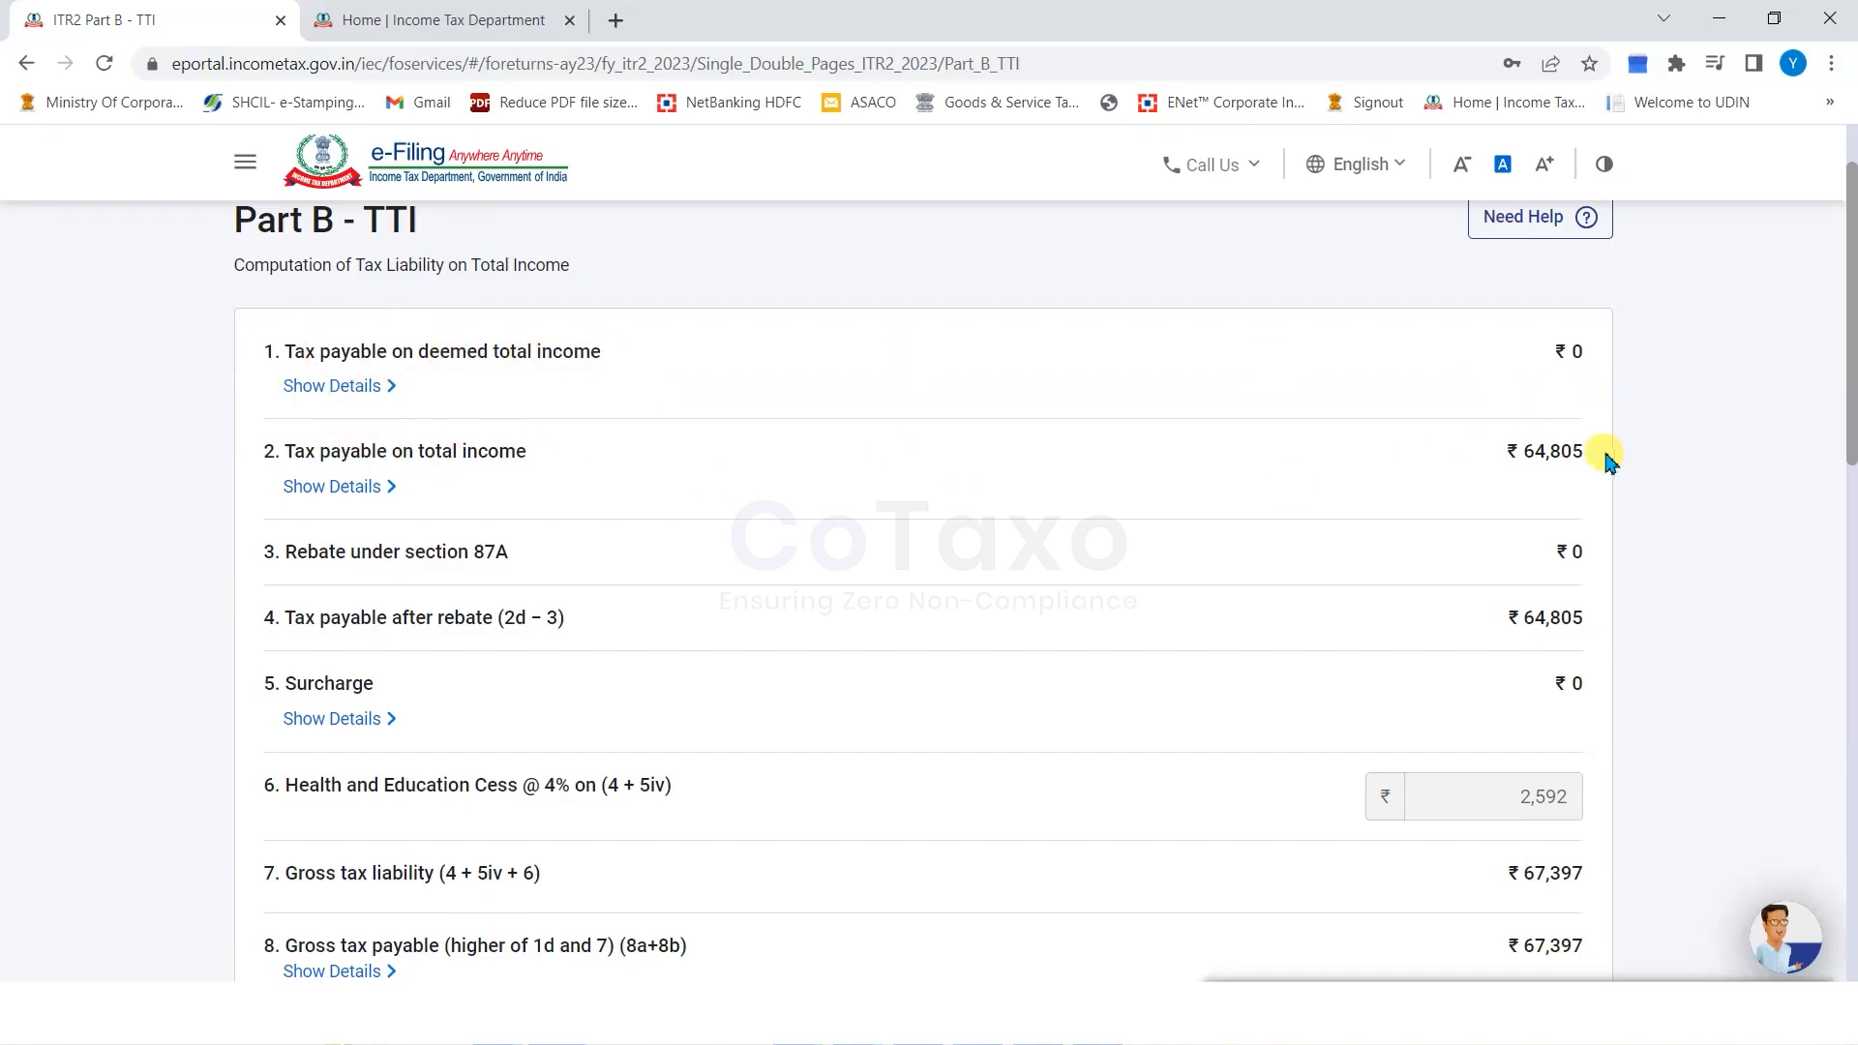
pyautogui.scroll(-1, 806, 565)
pyautogui.moveTo(267, 431); pyautogui.dragTo(456, 422)
pyautogui.click(194, 453)
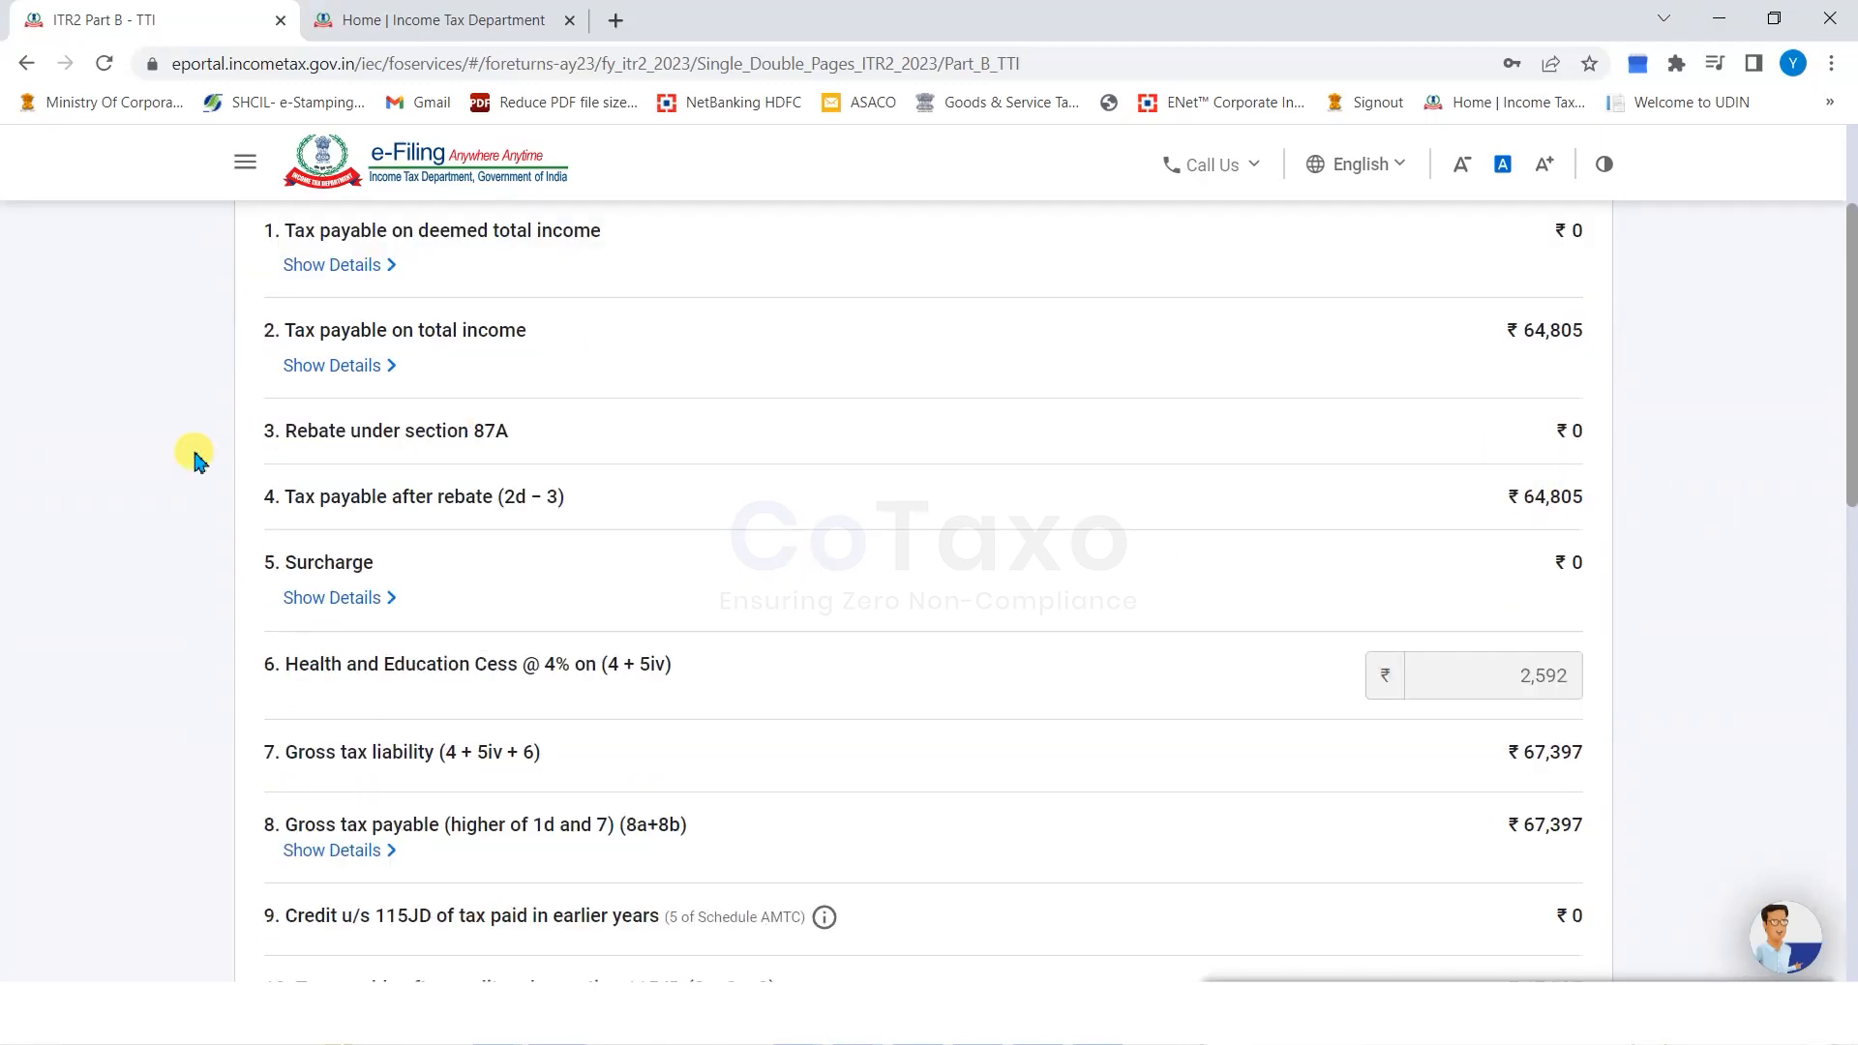
pyautogui.moveTo(1596, 425); pyautogui.dragTo(1564, 431)
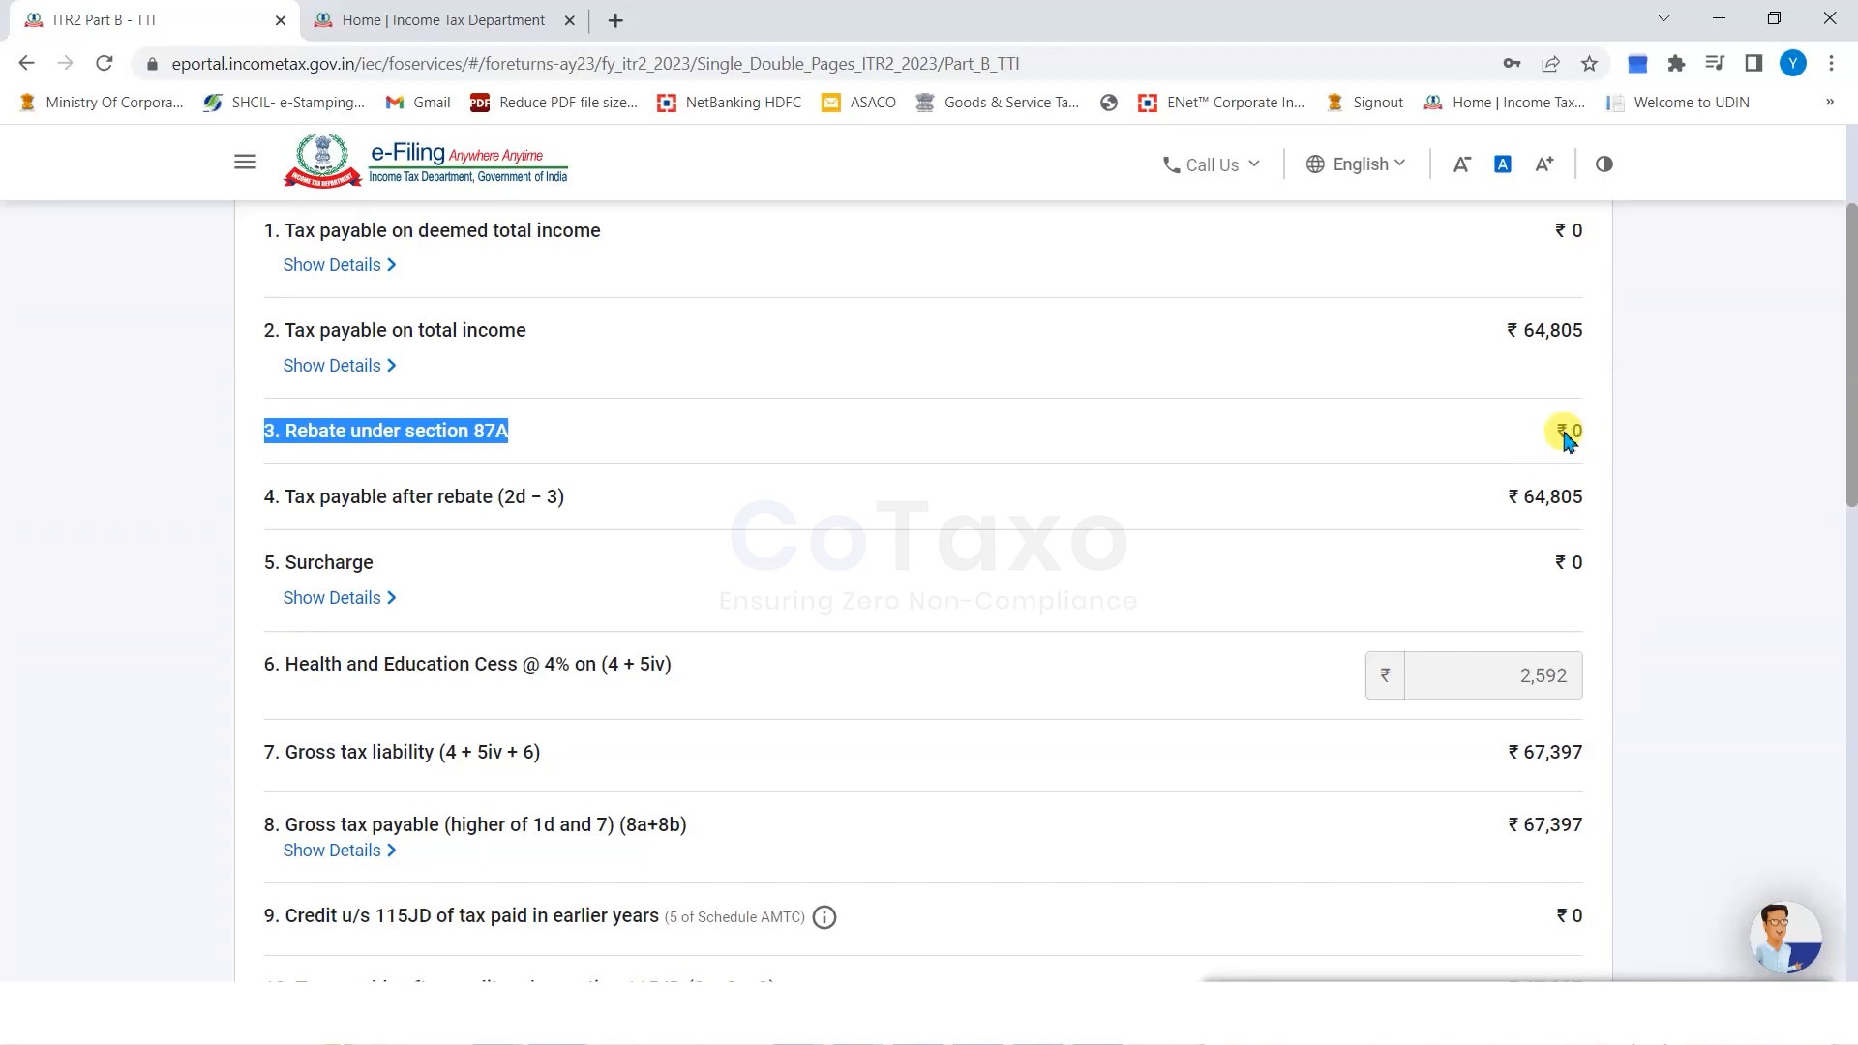
pyautogui.click(203, 499)
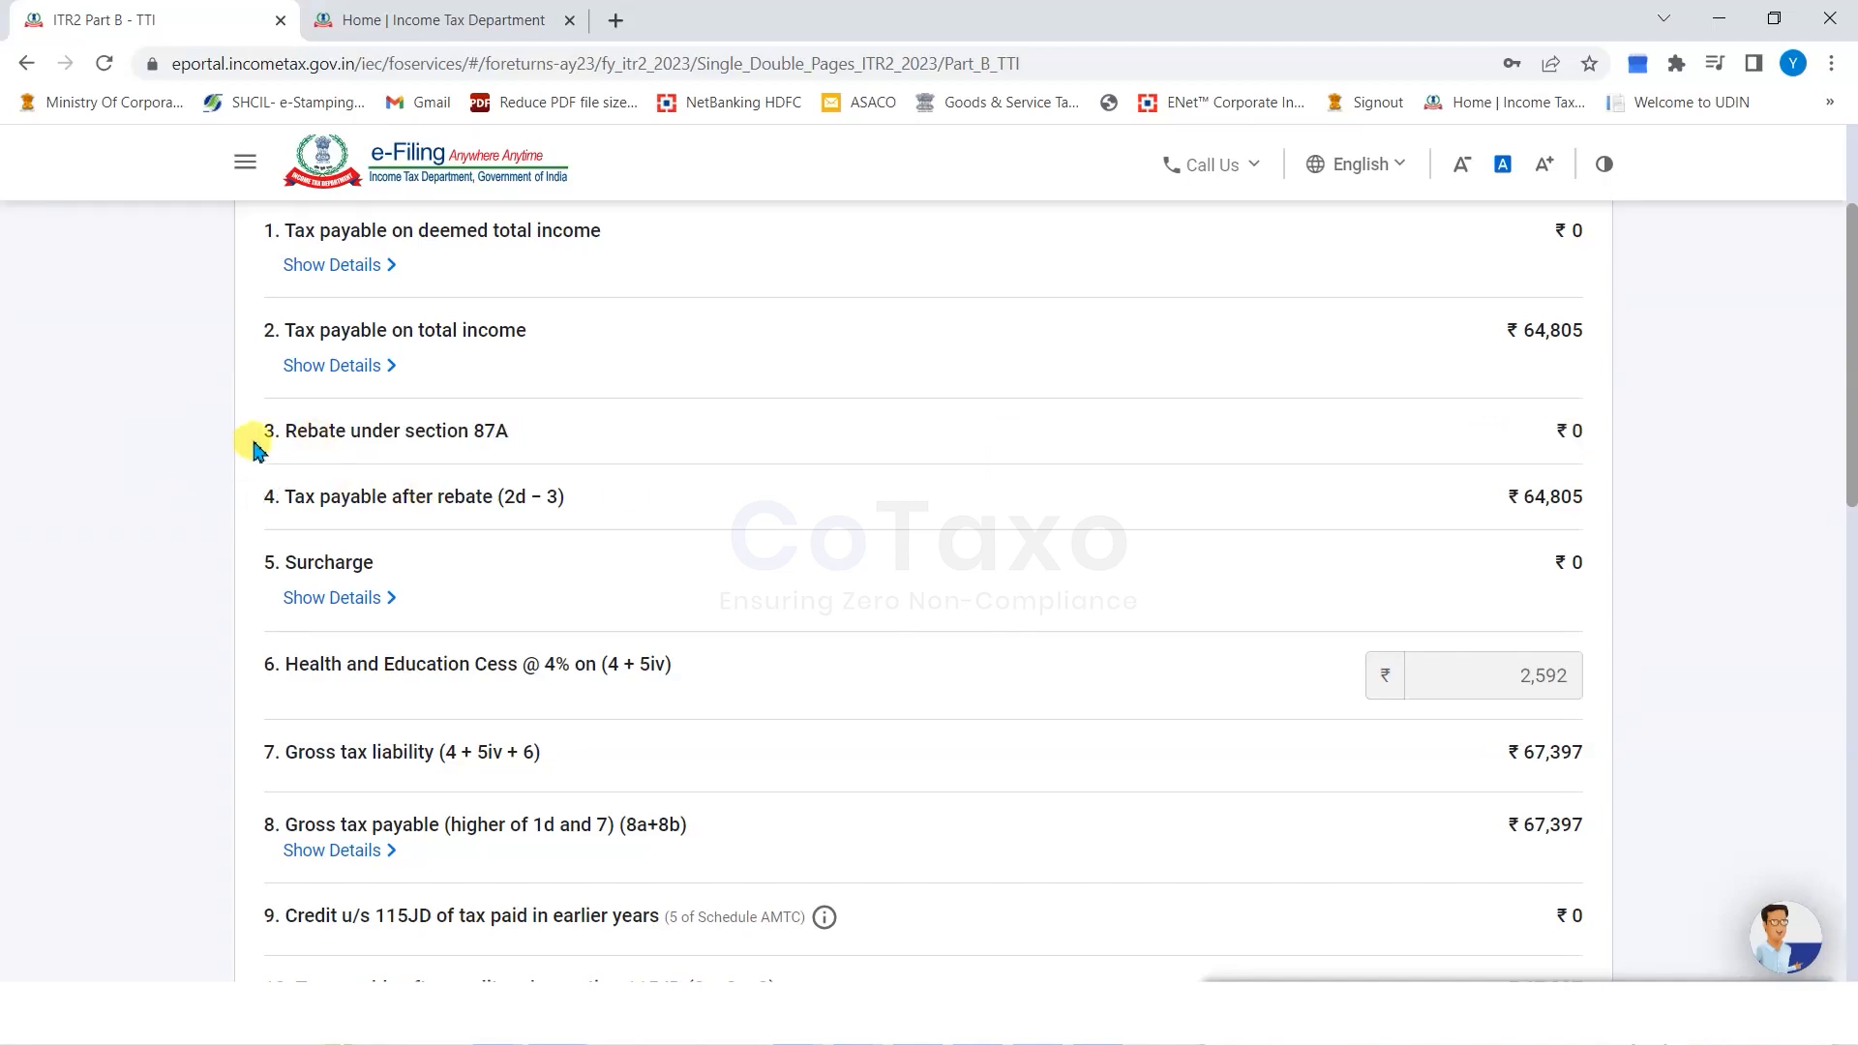
pyautogui.moveTo(283, 440); pyautogui.dragTo(425, 432)
pyautogui.click(209, 441)
pyautogui.moveTo(265, 432); pyautogui.dragTo(296, 428)
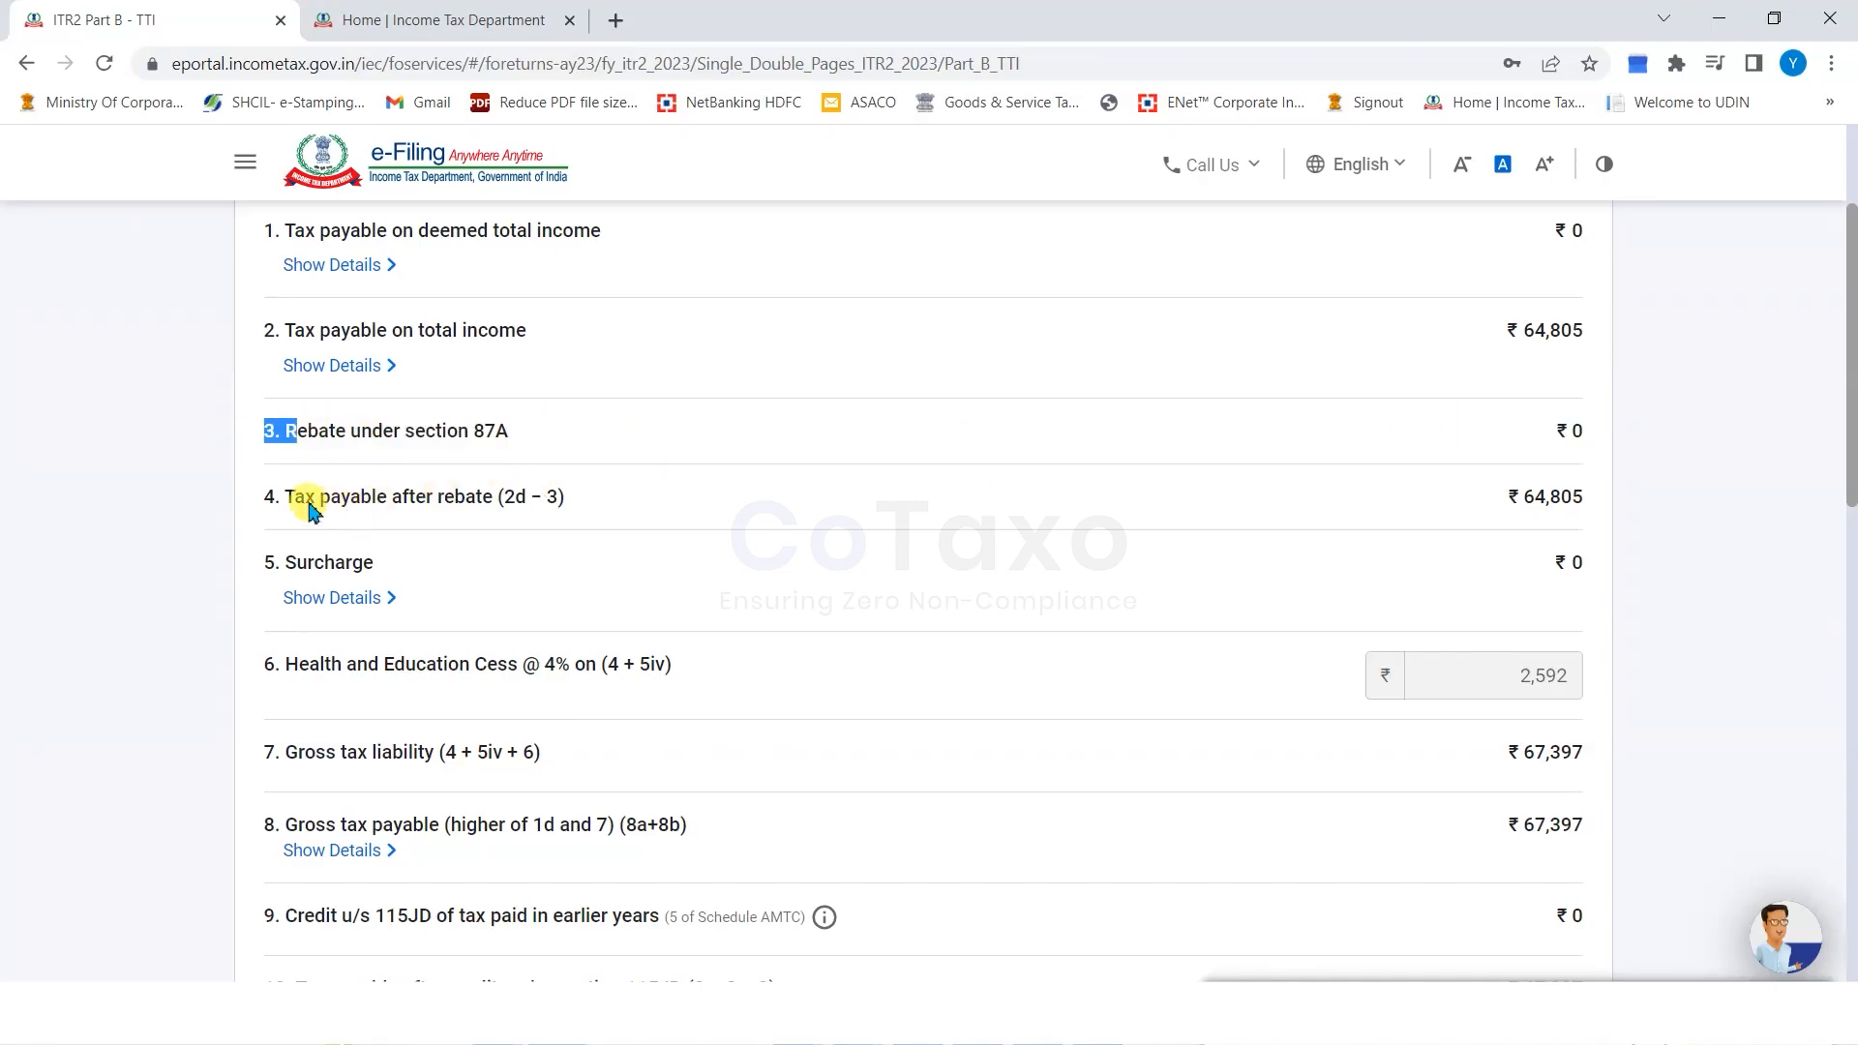
pyautogui.scroll(-1, 1548, 499)
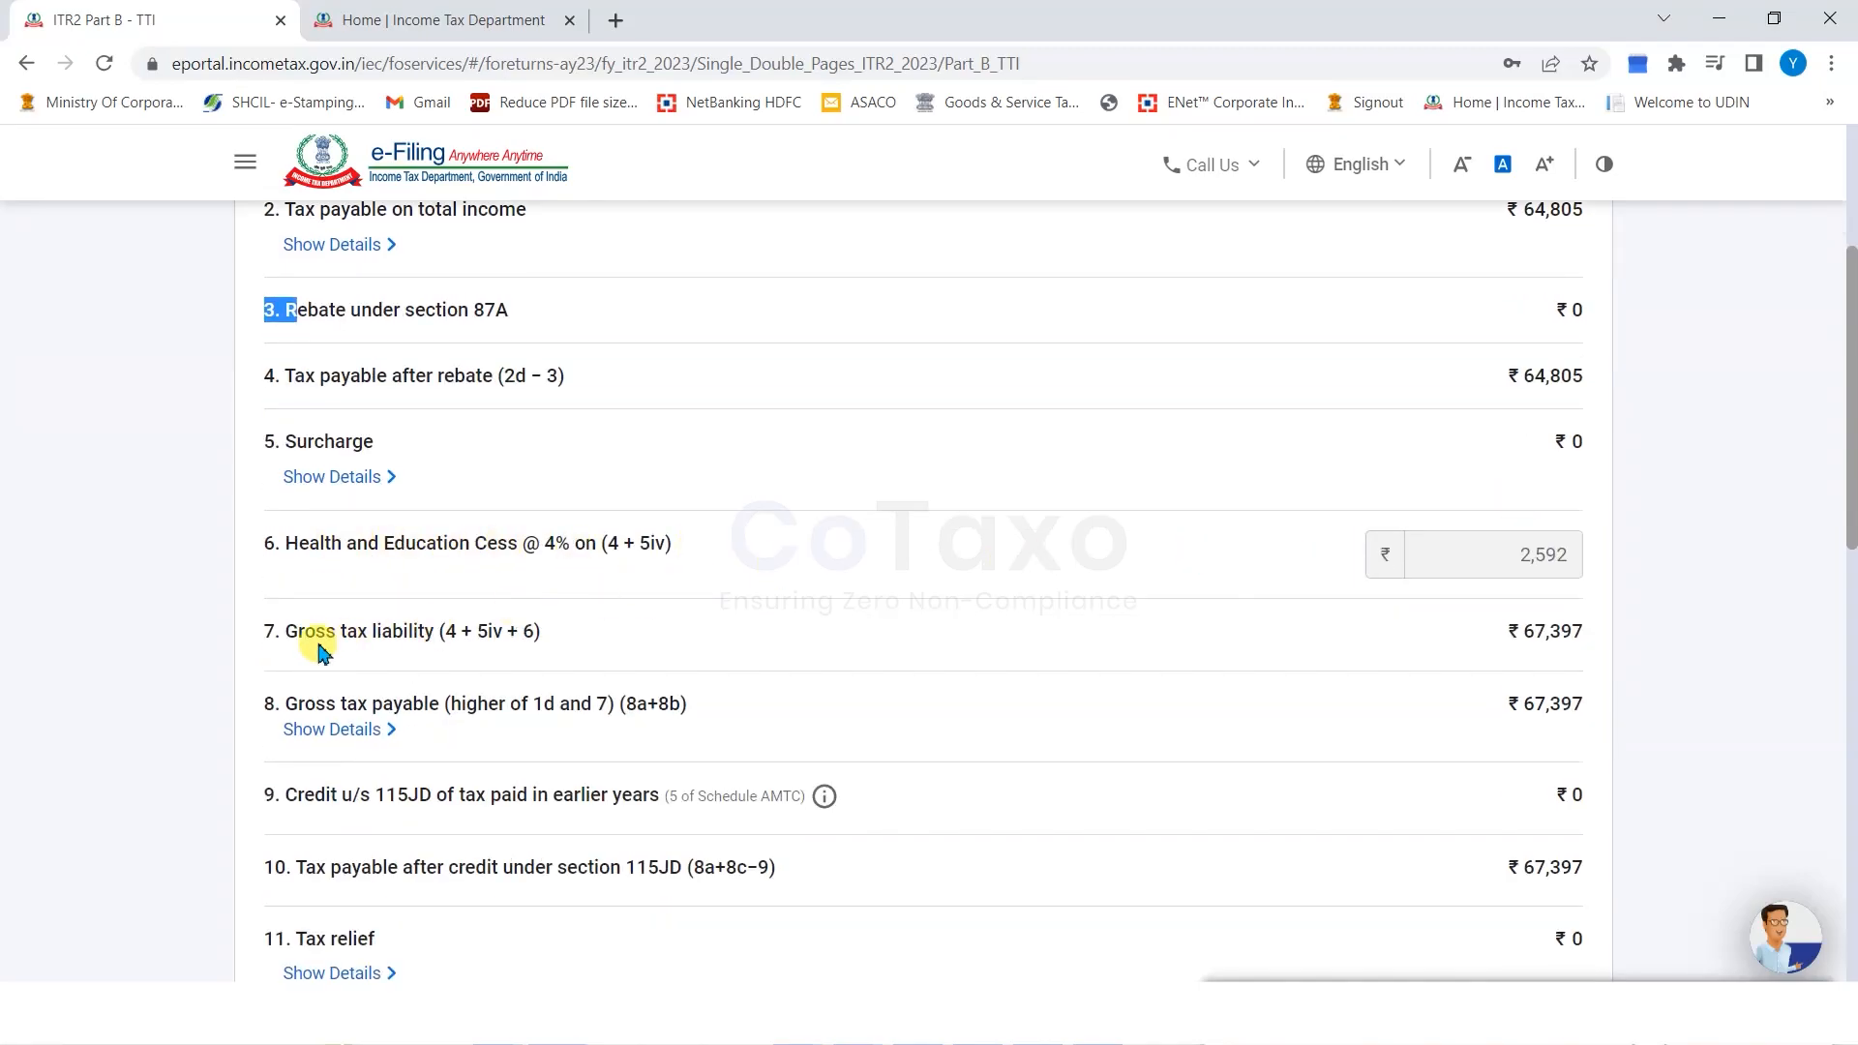
pyautogui.scroll(-1, 648, 622)
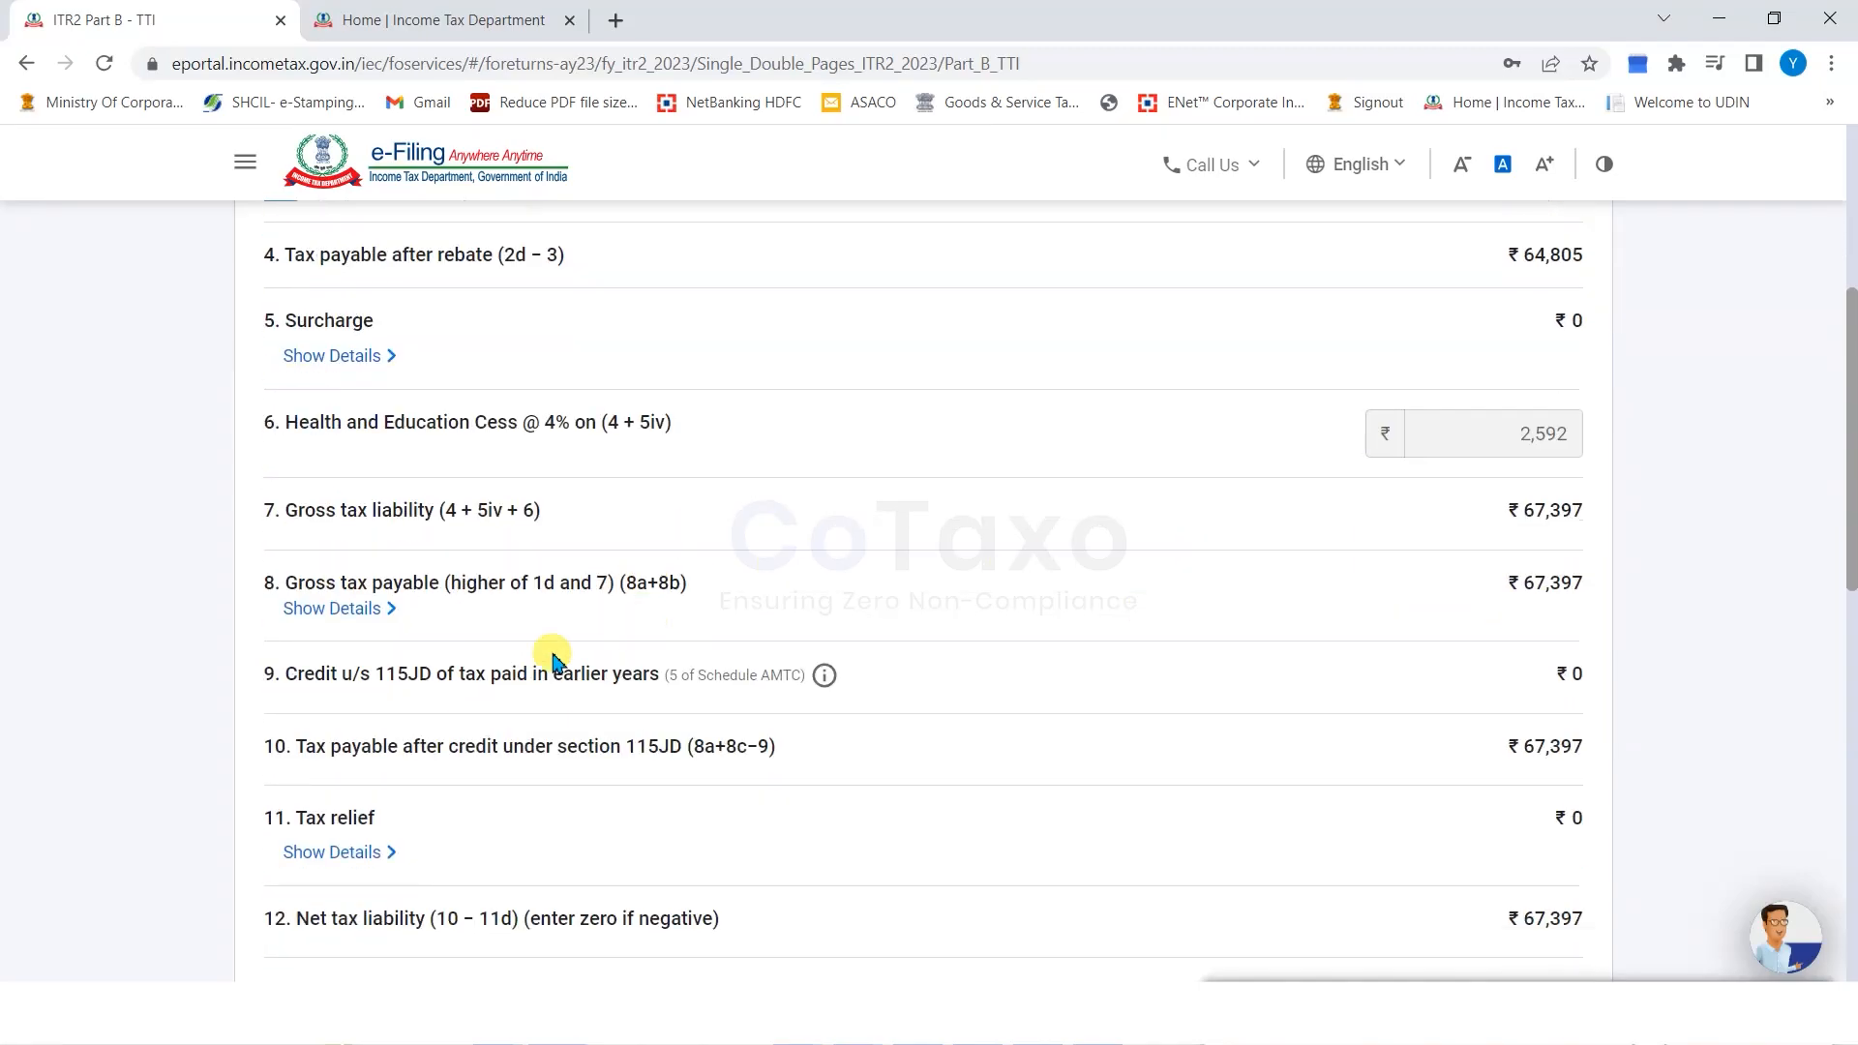
pyautogui.scroll(-2, 1142, 682)
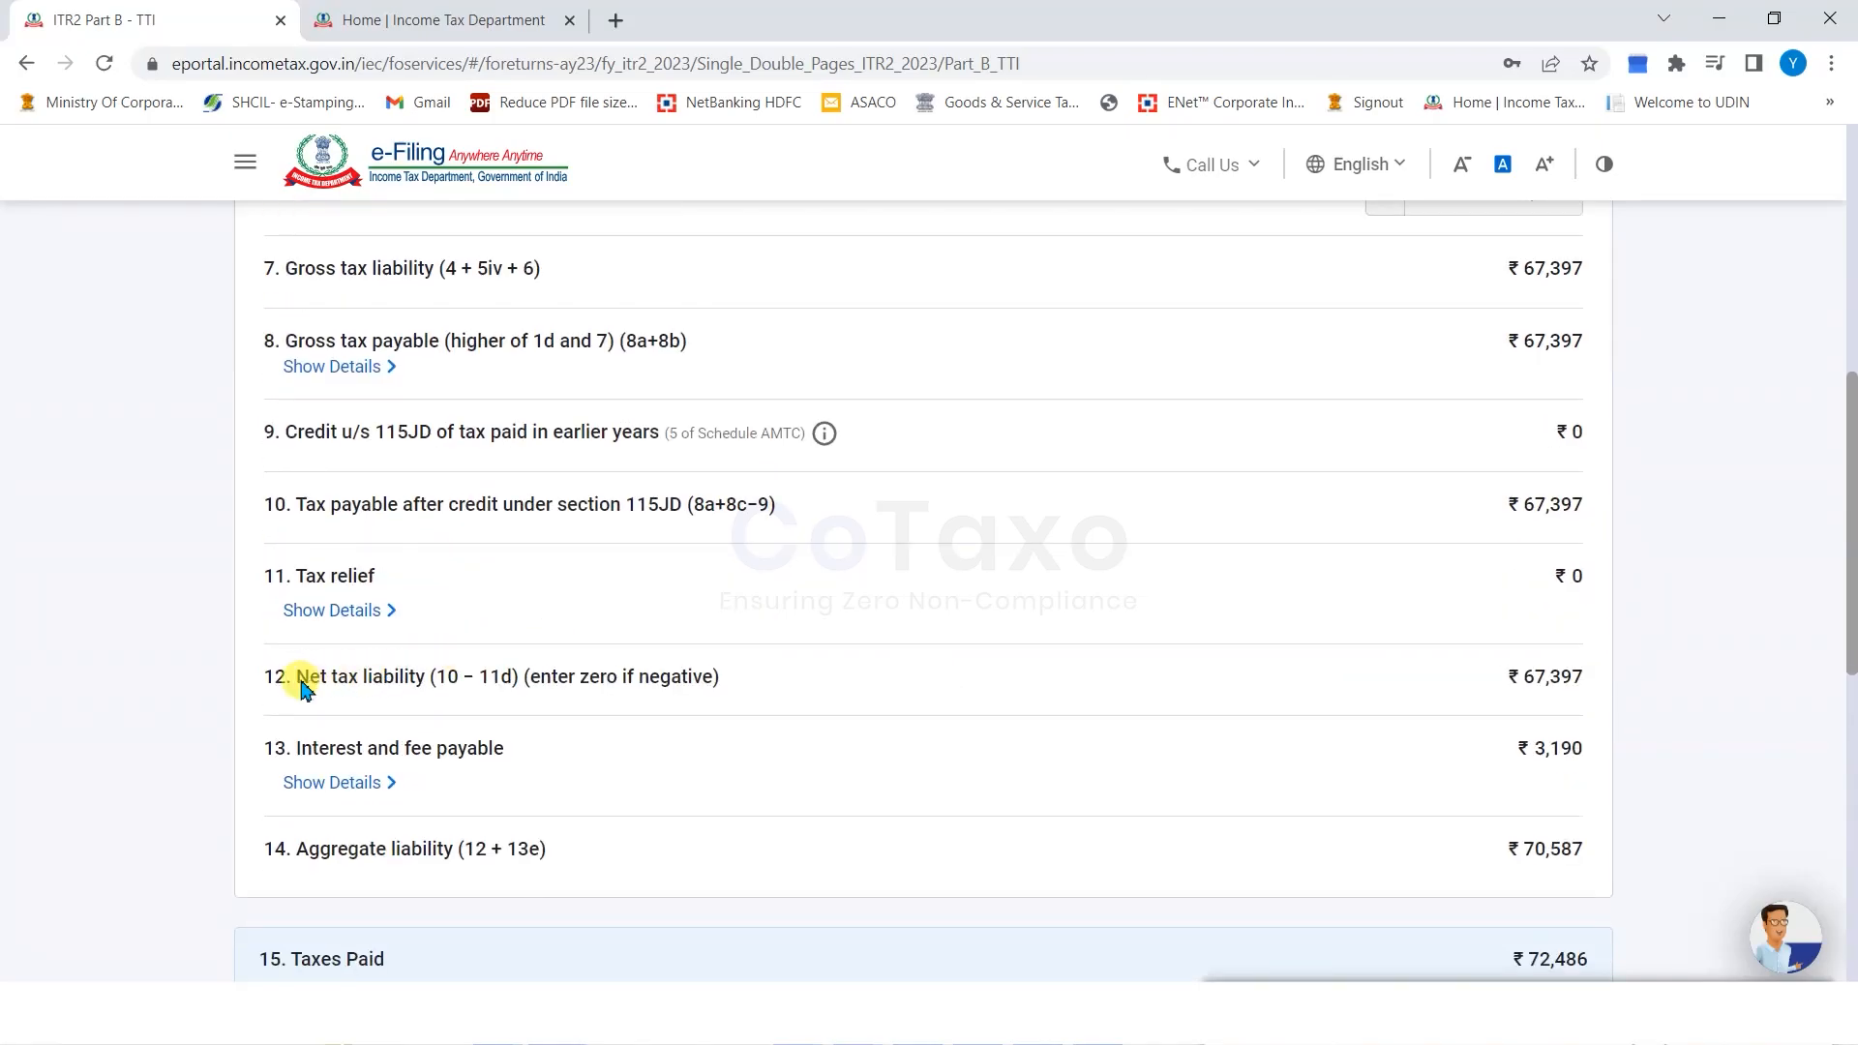
pyautogui.moveTo(305, 688); pyautogui.dragTo(605, 680)
pyautogui.scroll(-1, 1495, 682)
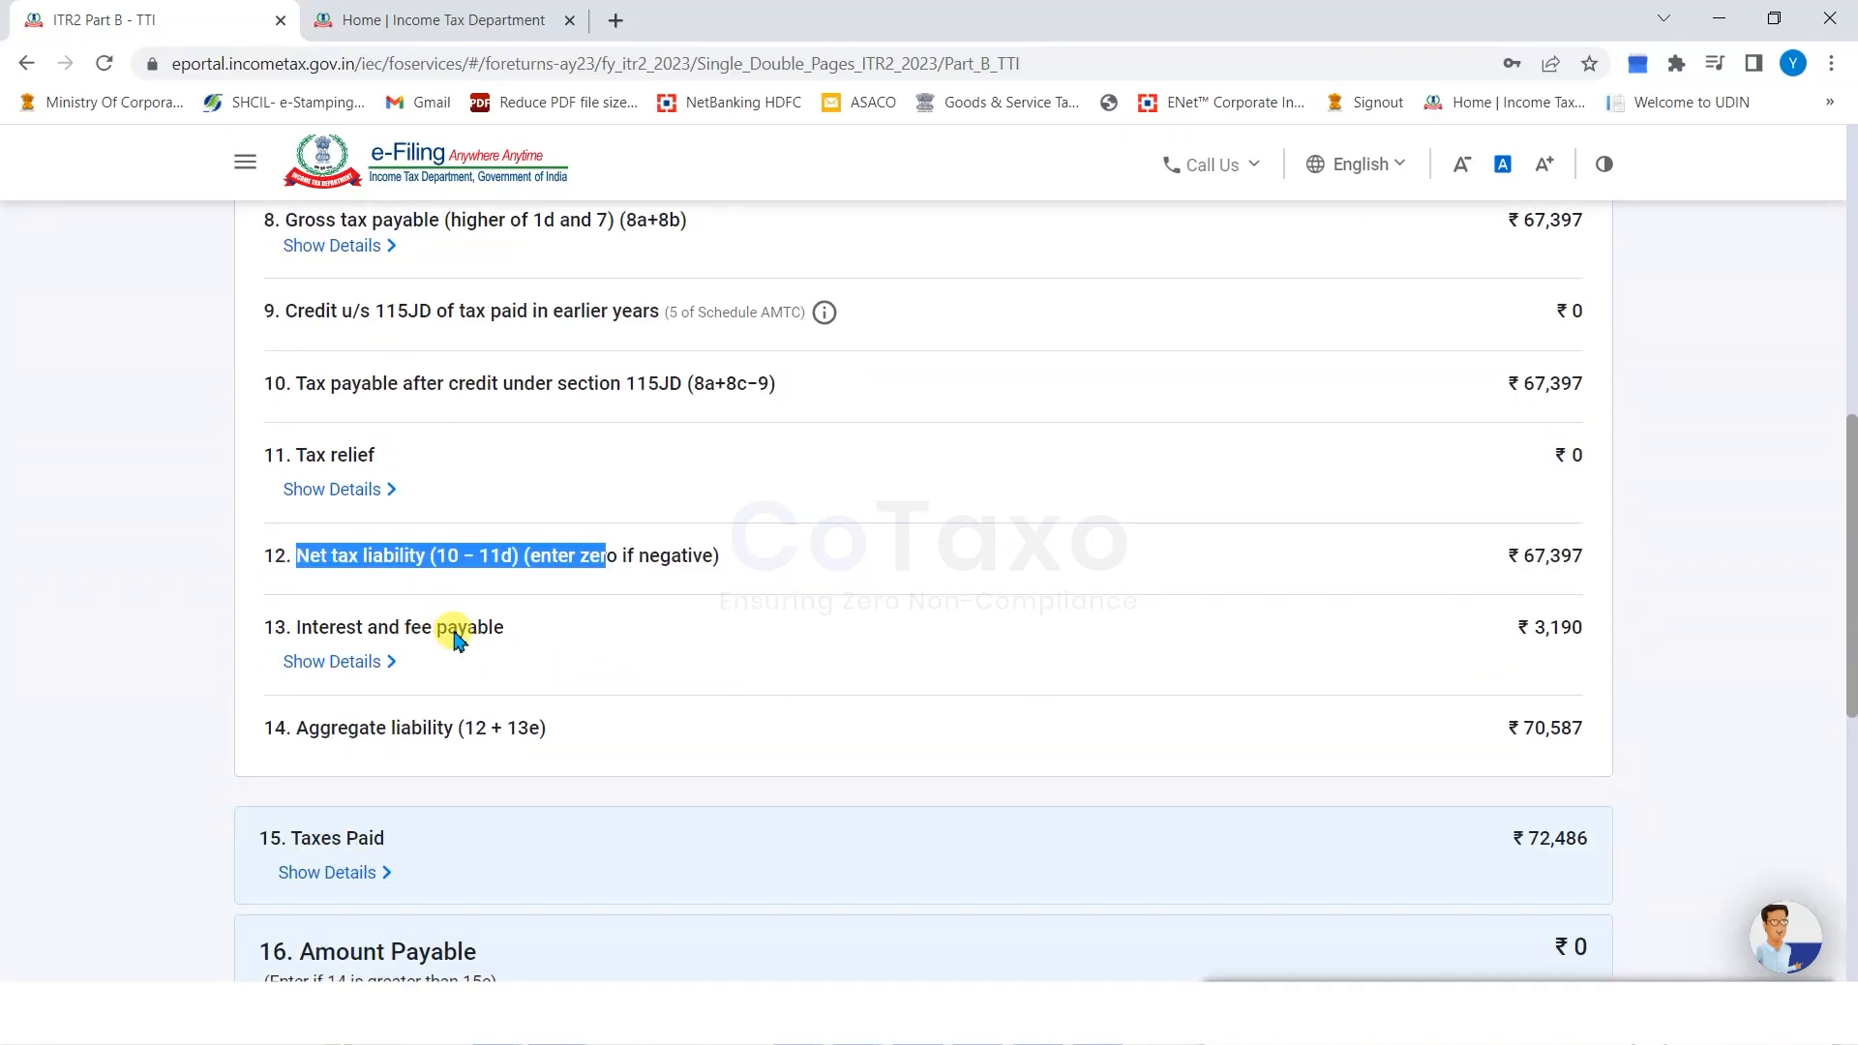
pyautogui.scroll(-1, 290, 675)
pyautogui.moveTo(264, 607); pyautogui.dragTo(396, 619)
pyautogui.click(132, 614)
pyautogui.scroll(-1, 133, 613)
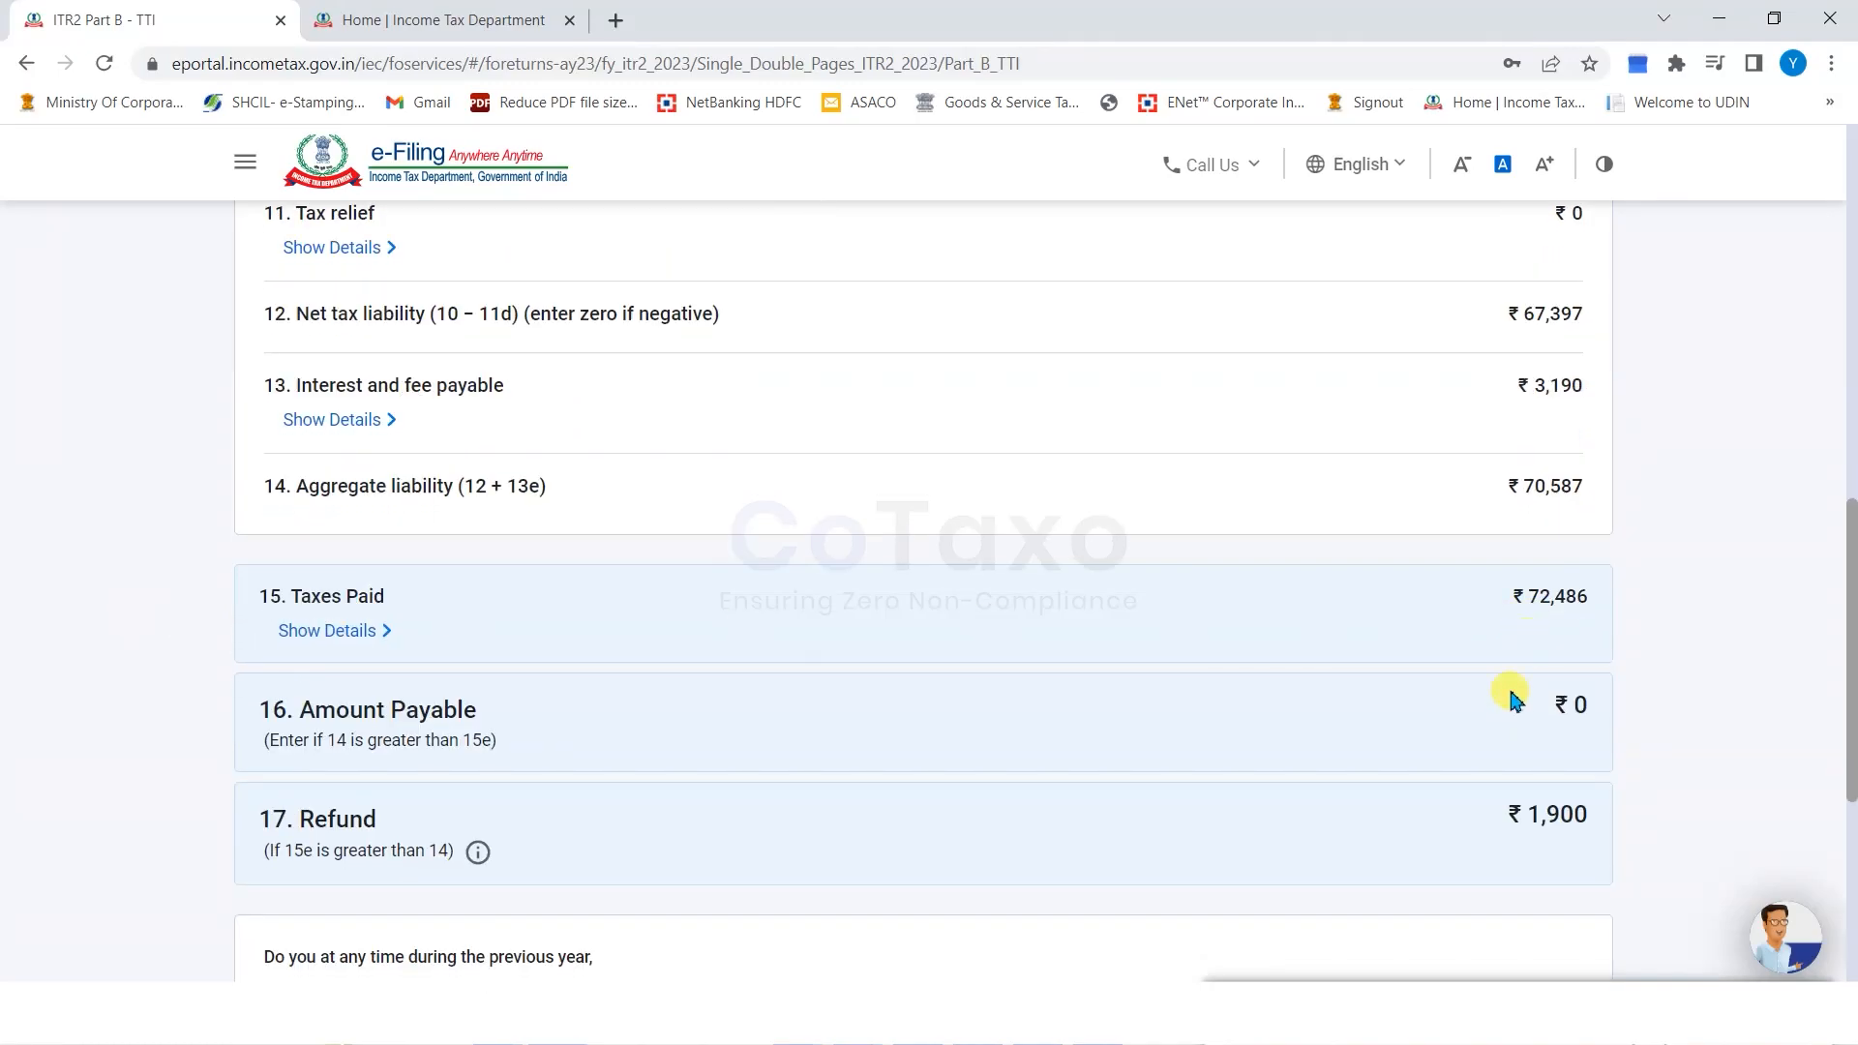
pyautogui.scroll(-1, 229, 684)
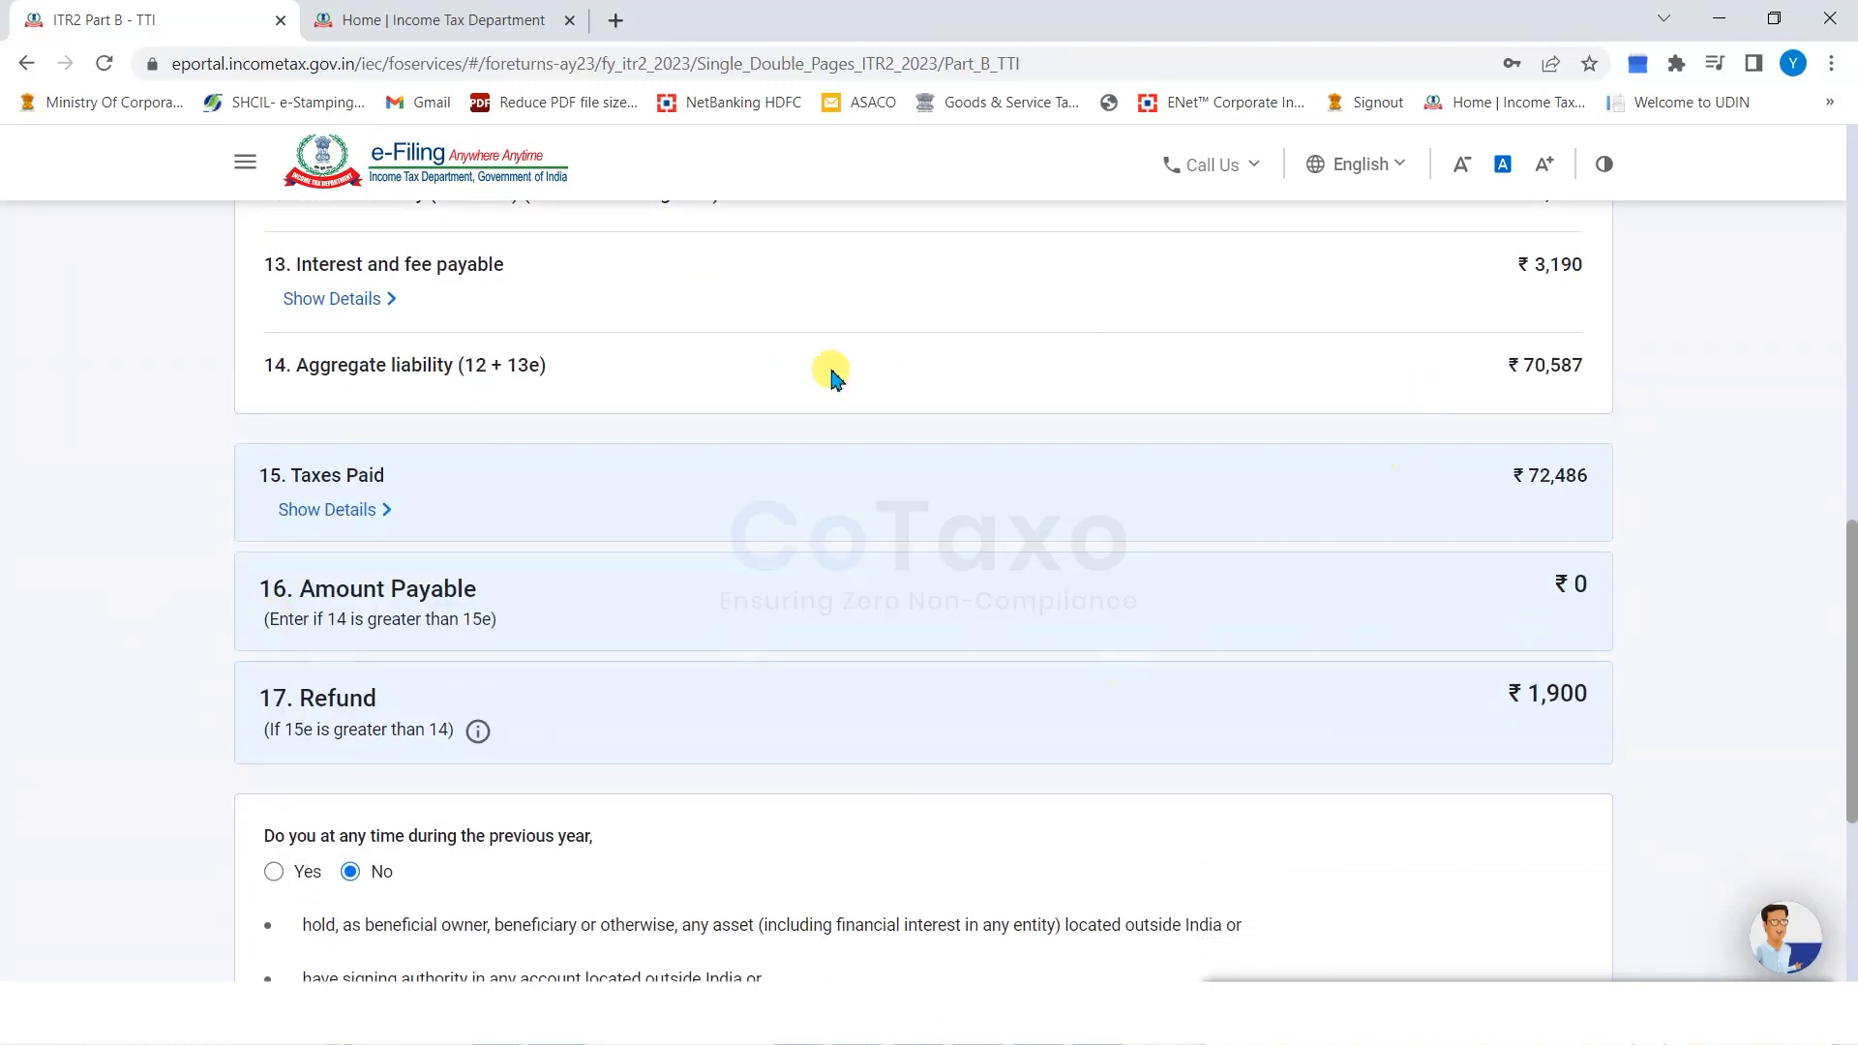
pyautogui.moveTo(259, 703); pyautogui.dragTo(796, 712)
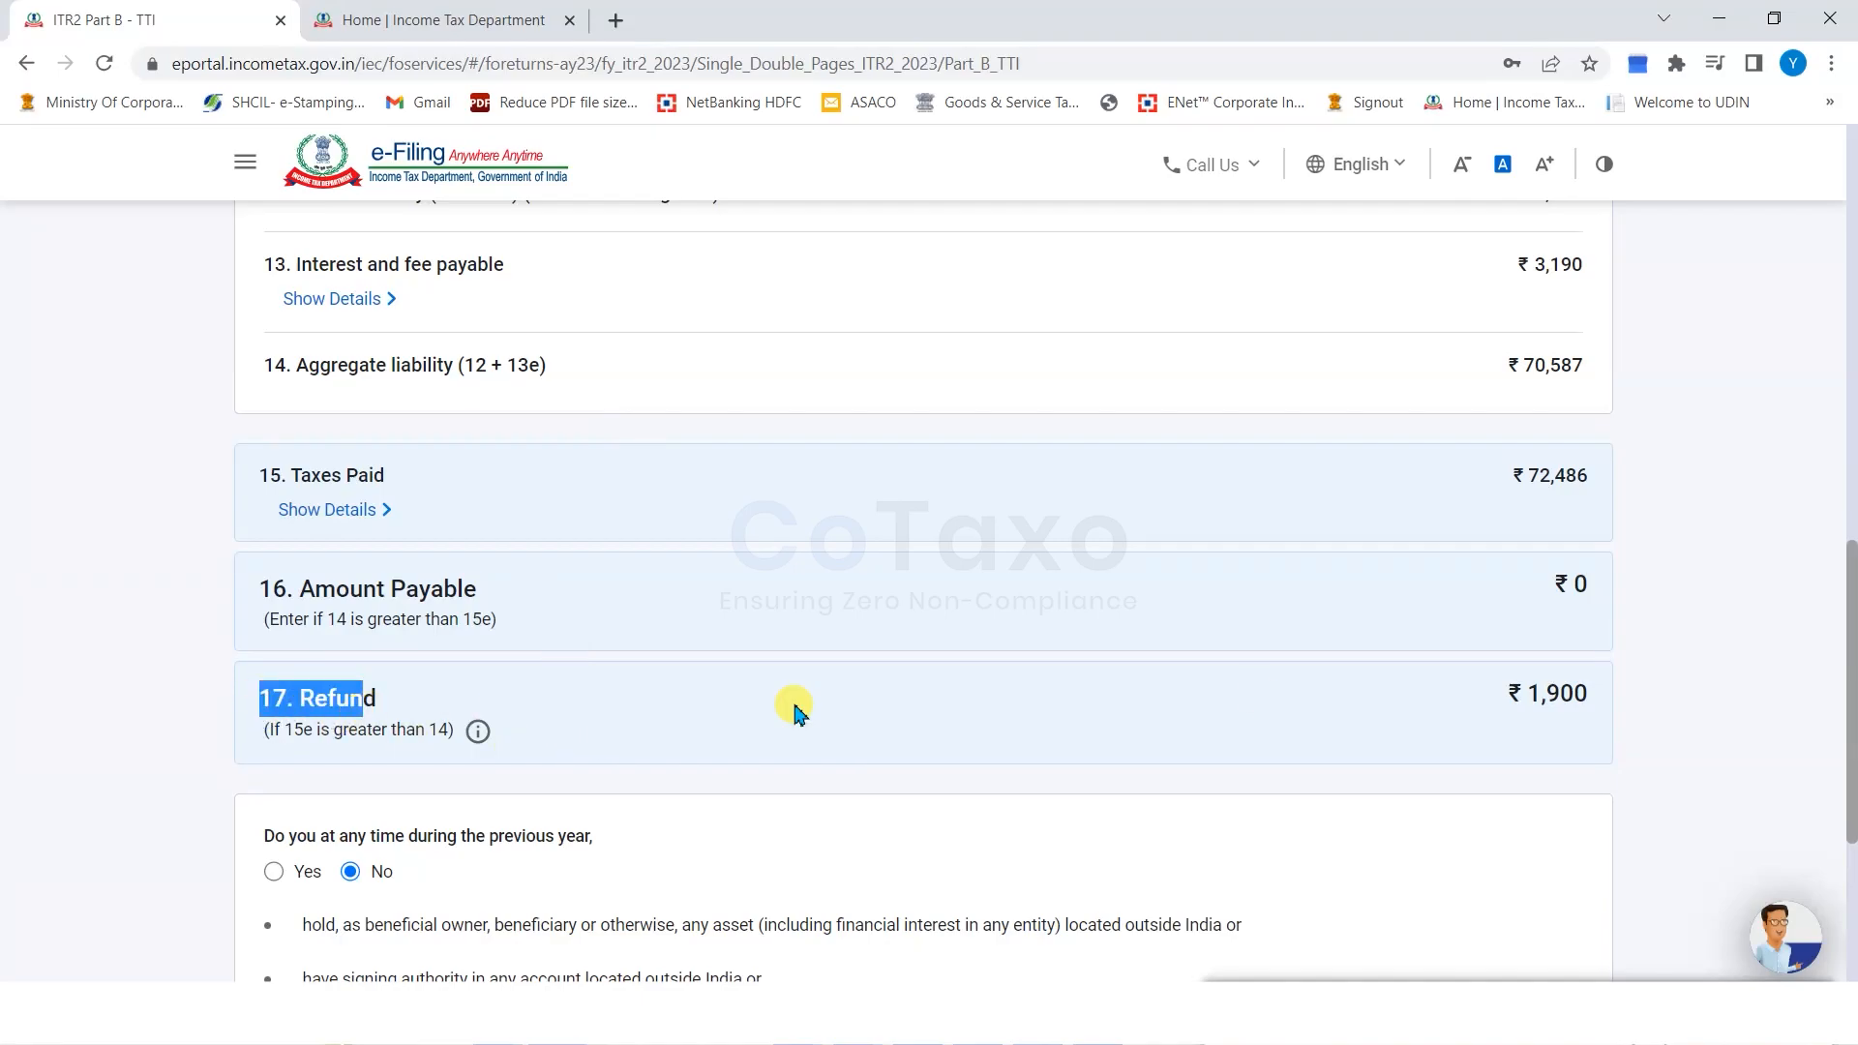
pyautogui.click(1731, 685)
pyautogui.scroll(-1, 1732, 689)
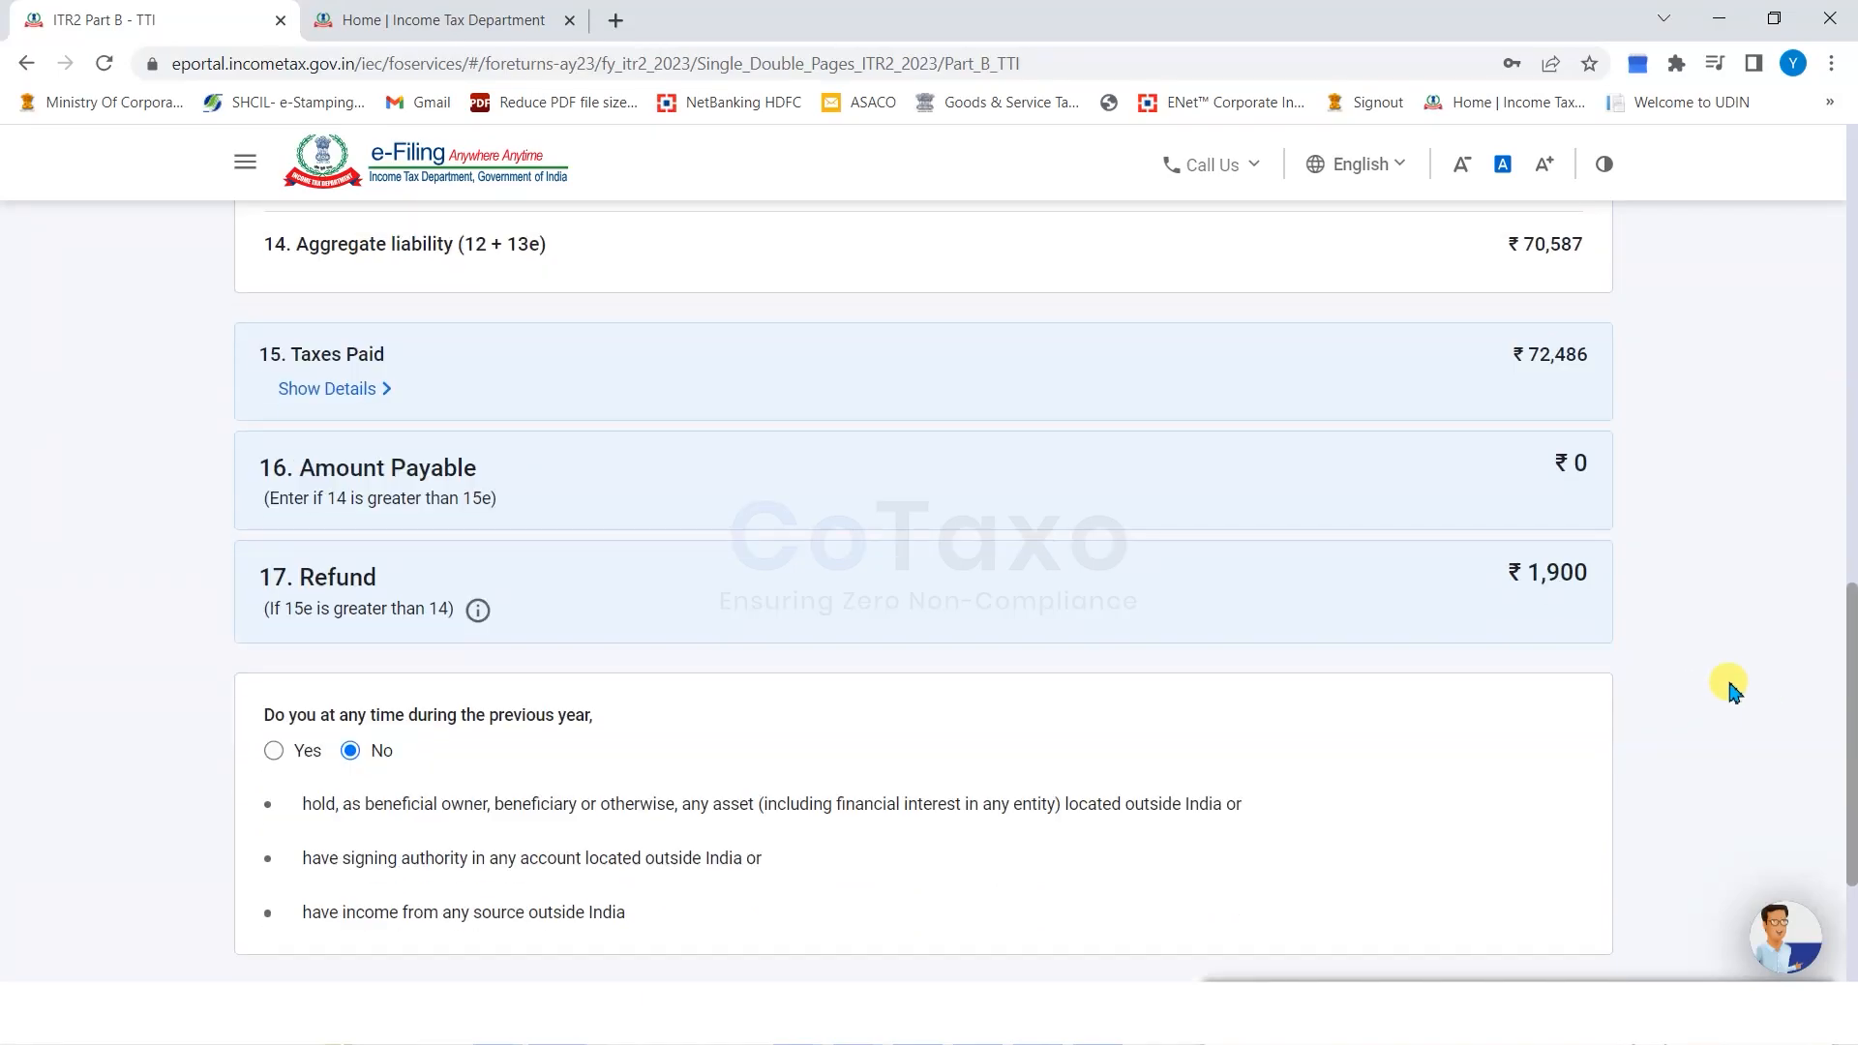
# Read the foreign assets and income question, left answered No, and go to Preview Return.
pyautogui.scroll(-1, 1730, 685)
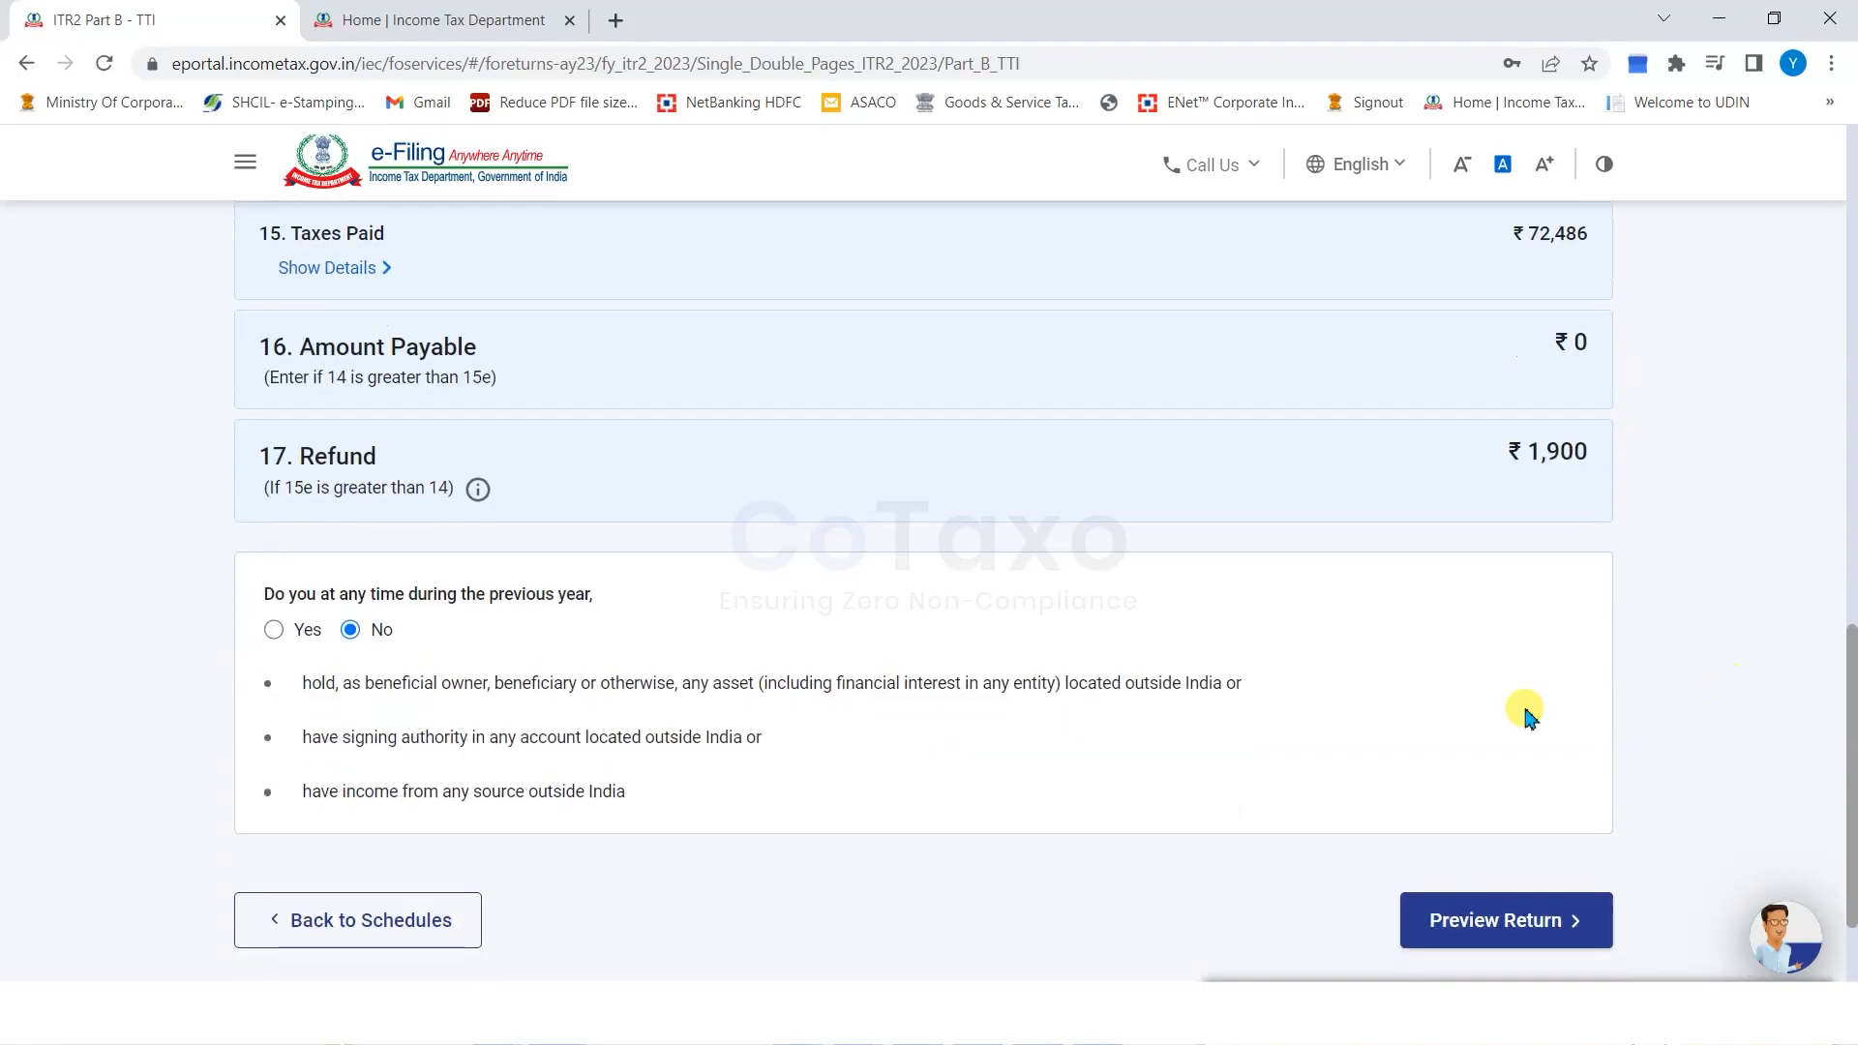
pyautogui.moveTo(264, 596); pyautogui.dragTo(435, 597)
pyautogui.click(190, 612)
pyautogui.moveTo(259, 602); pyautogui.dragTo(571, 595)
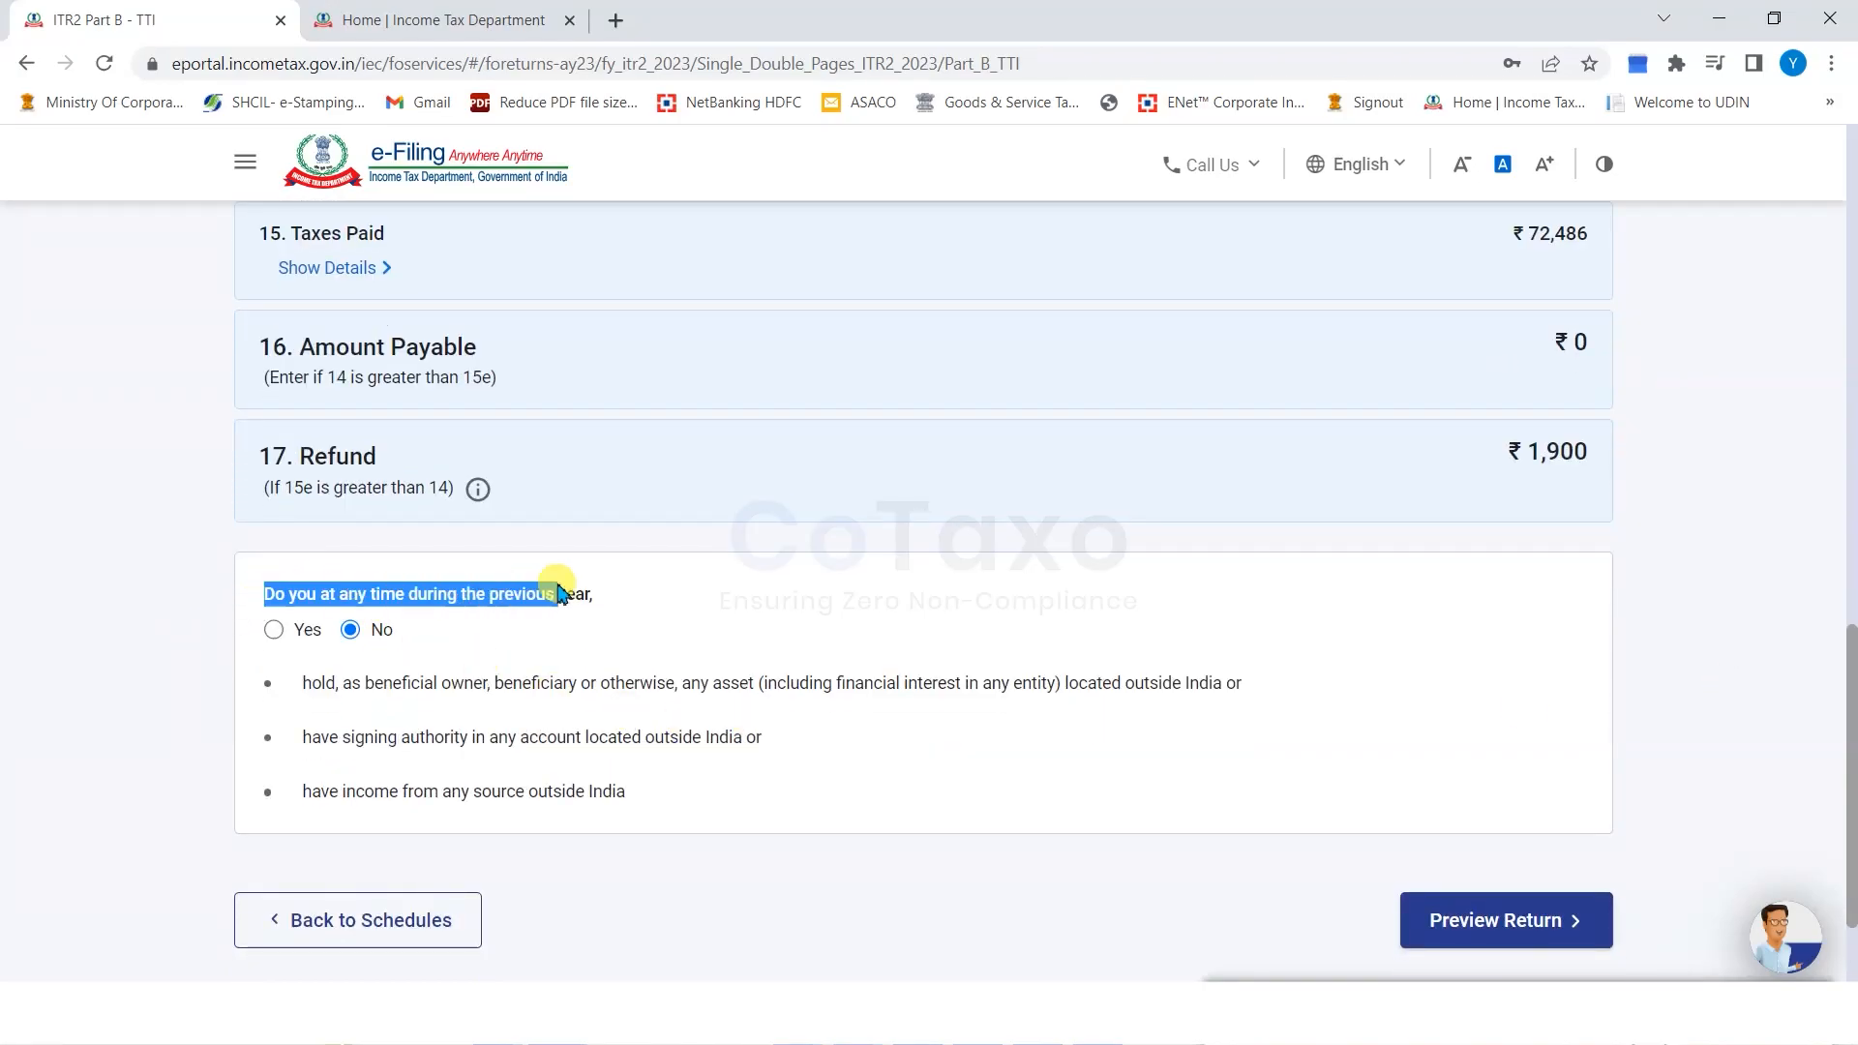
pyautogui.click(152, 675)
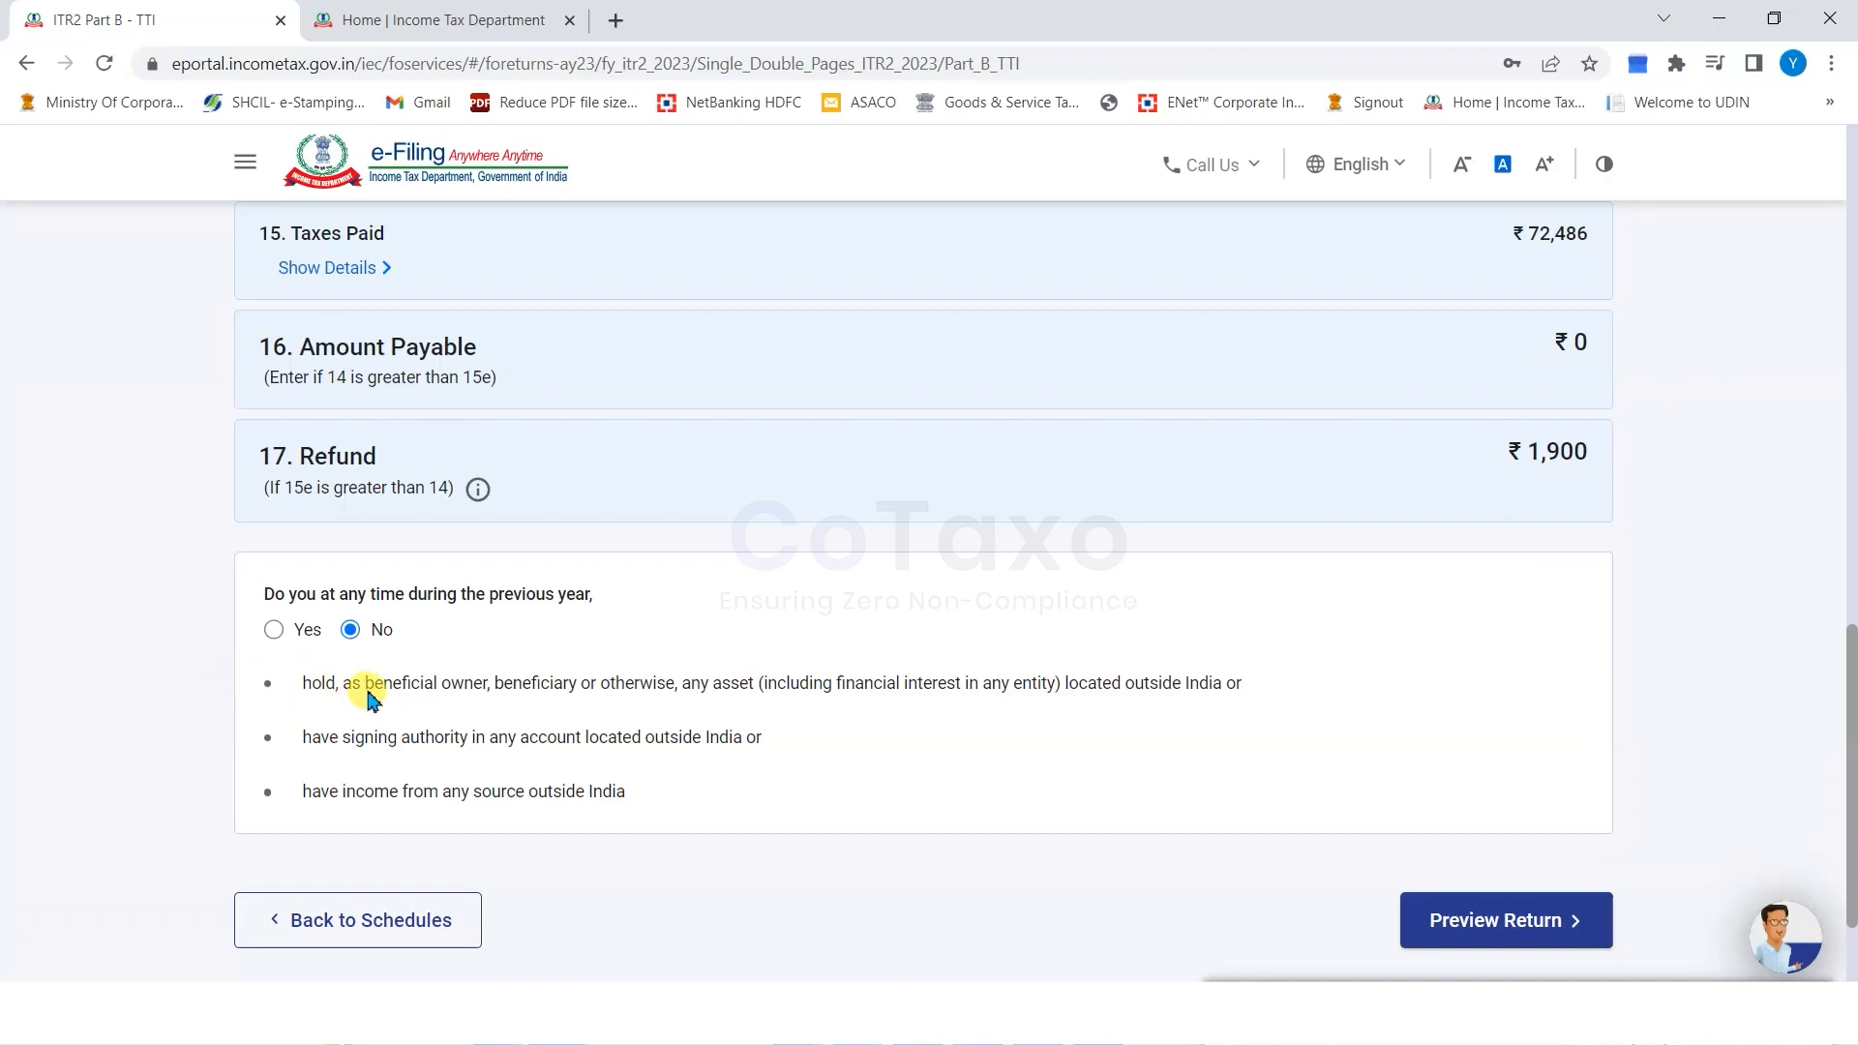
pyautogui.moveTo(327, 686); pyautogui.dragTo(596, 684)
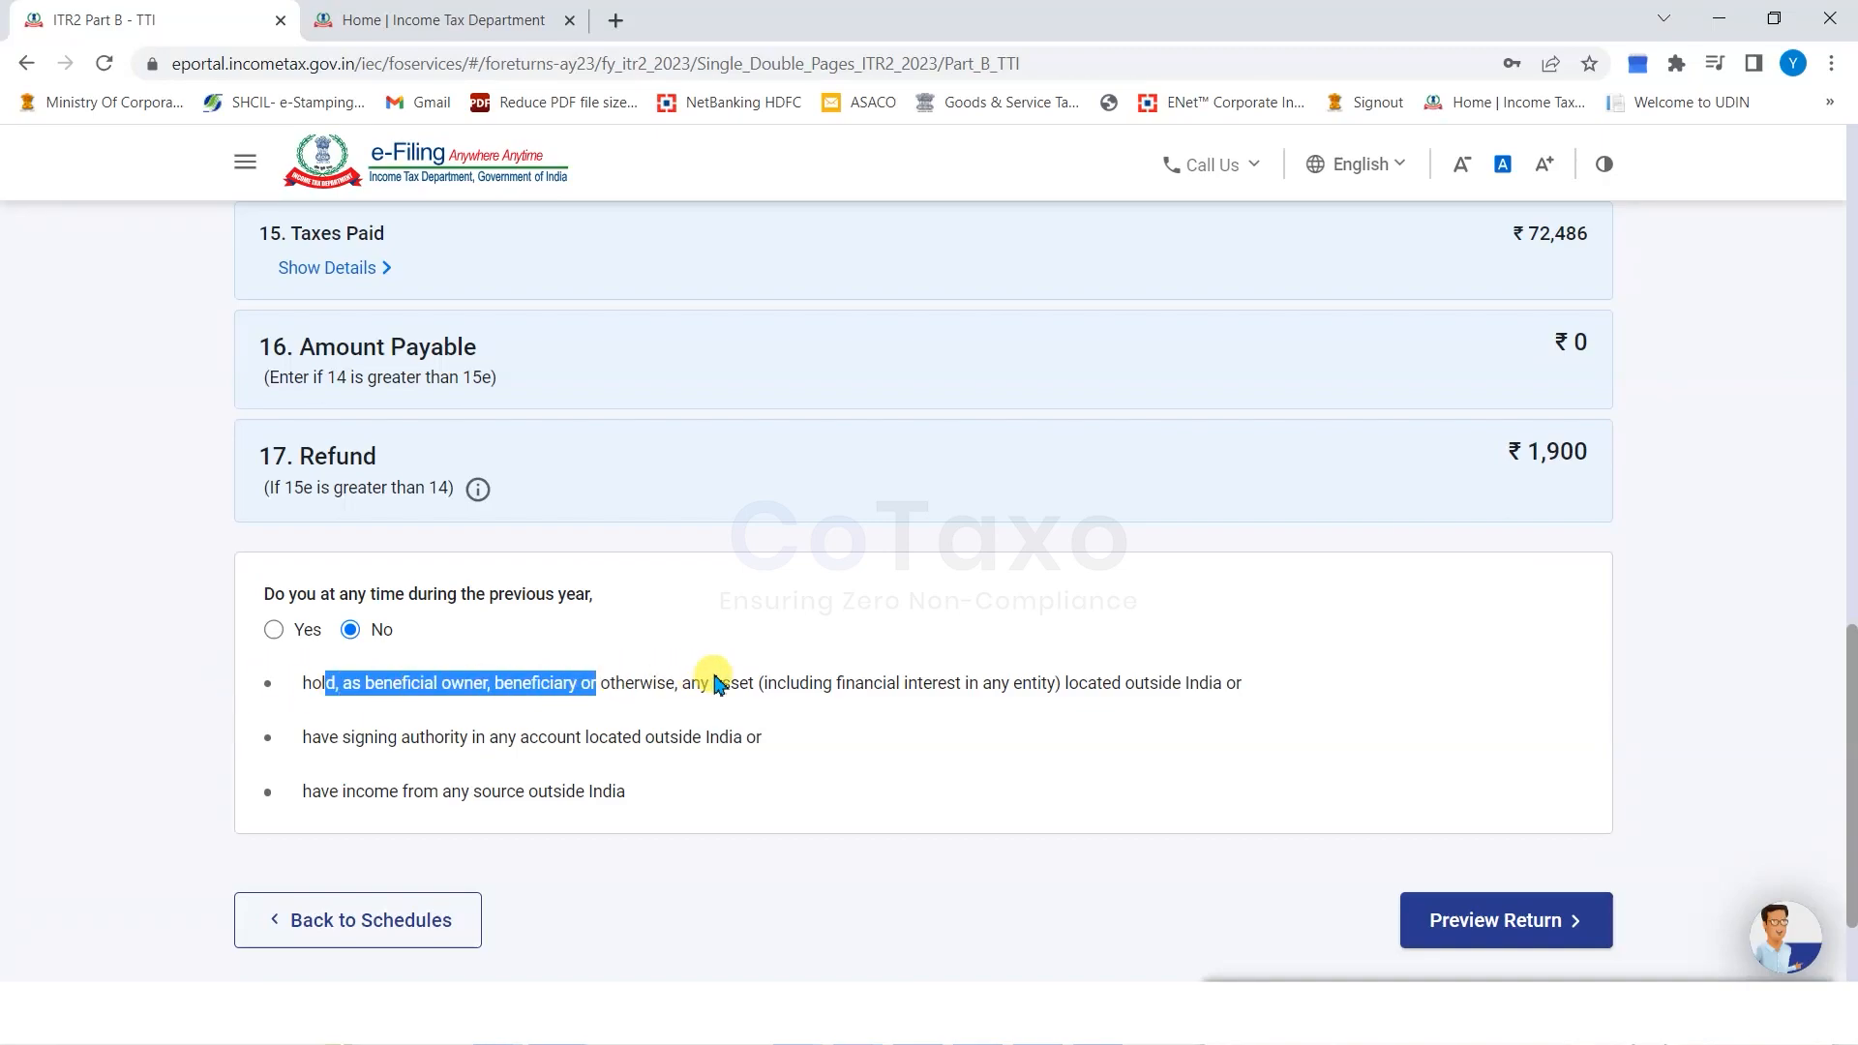
pyautogui.moveTo(721, 689); pyautogui.dragTo(1122, 691)
pyautogui.moveTo(356, 737); pyautogui.dragTo(303, 739)
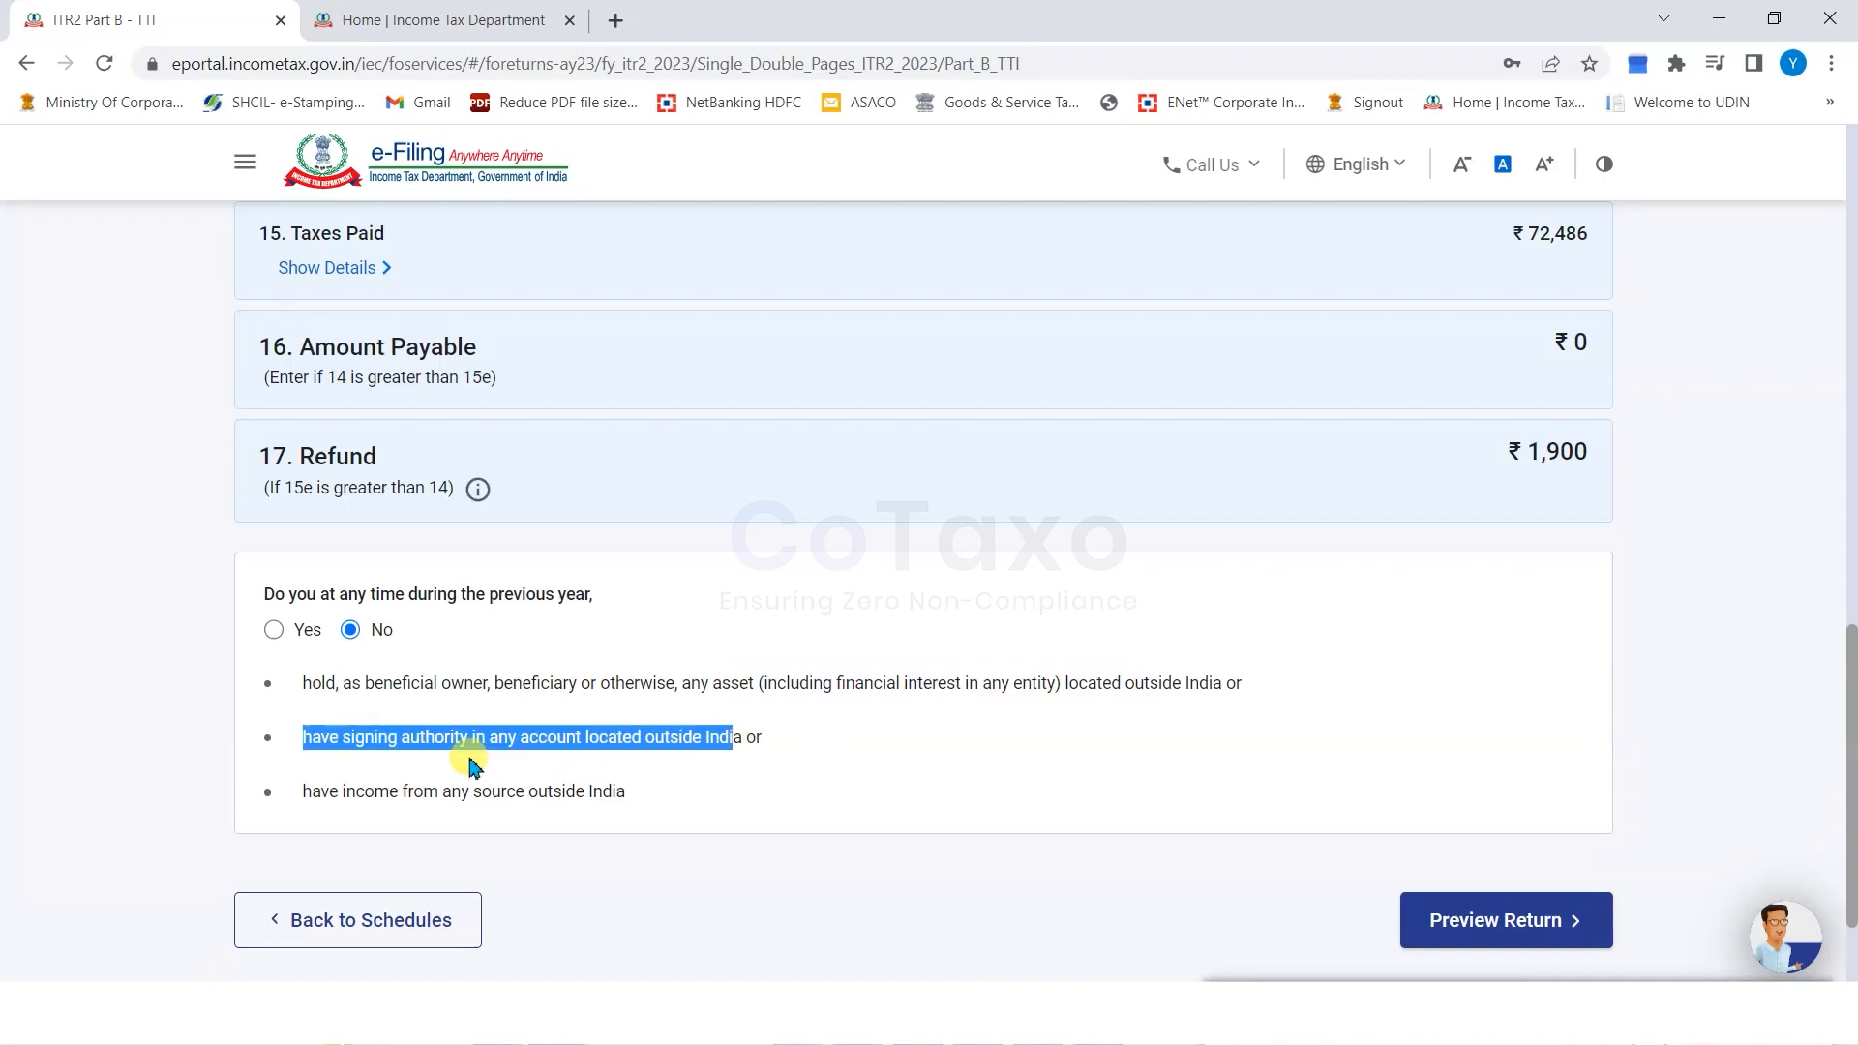
pyautogui.click(368, 756)
pyautogui.moveTo(329, 793); pyautogui.dragTo(592, 806)
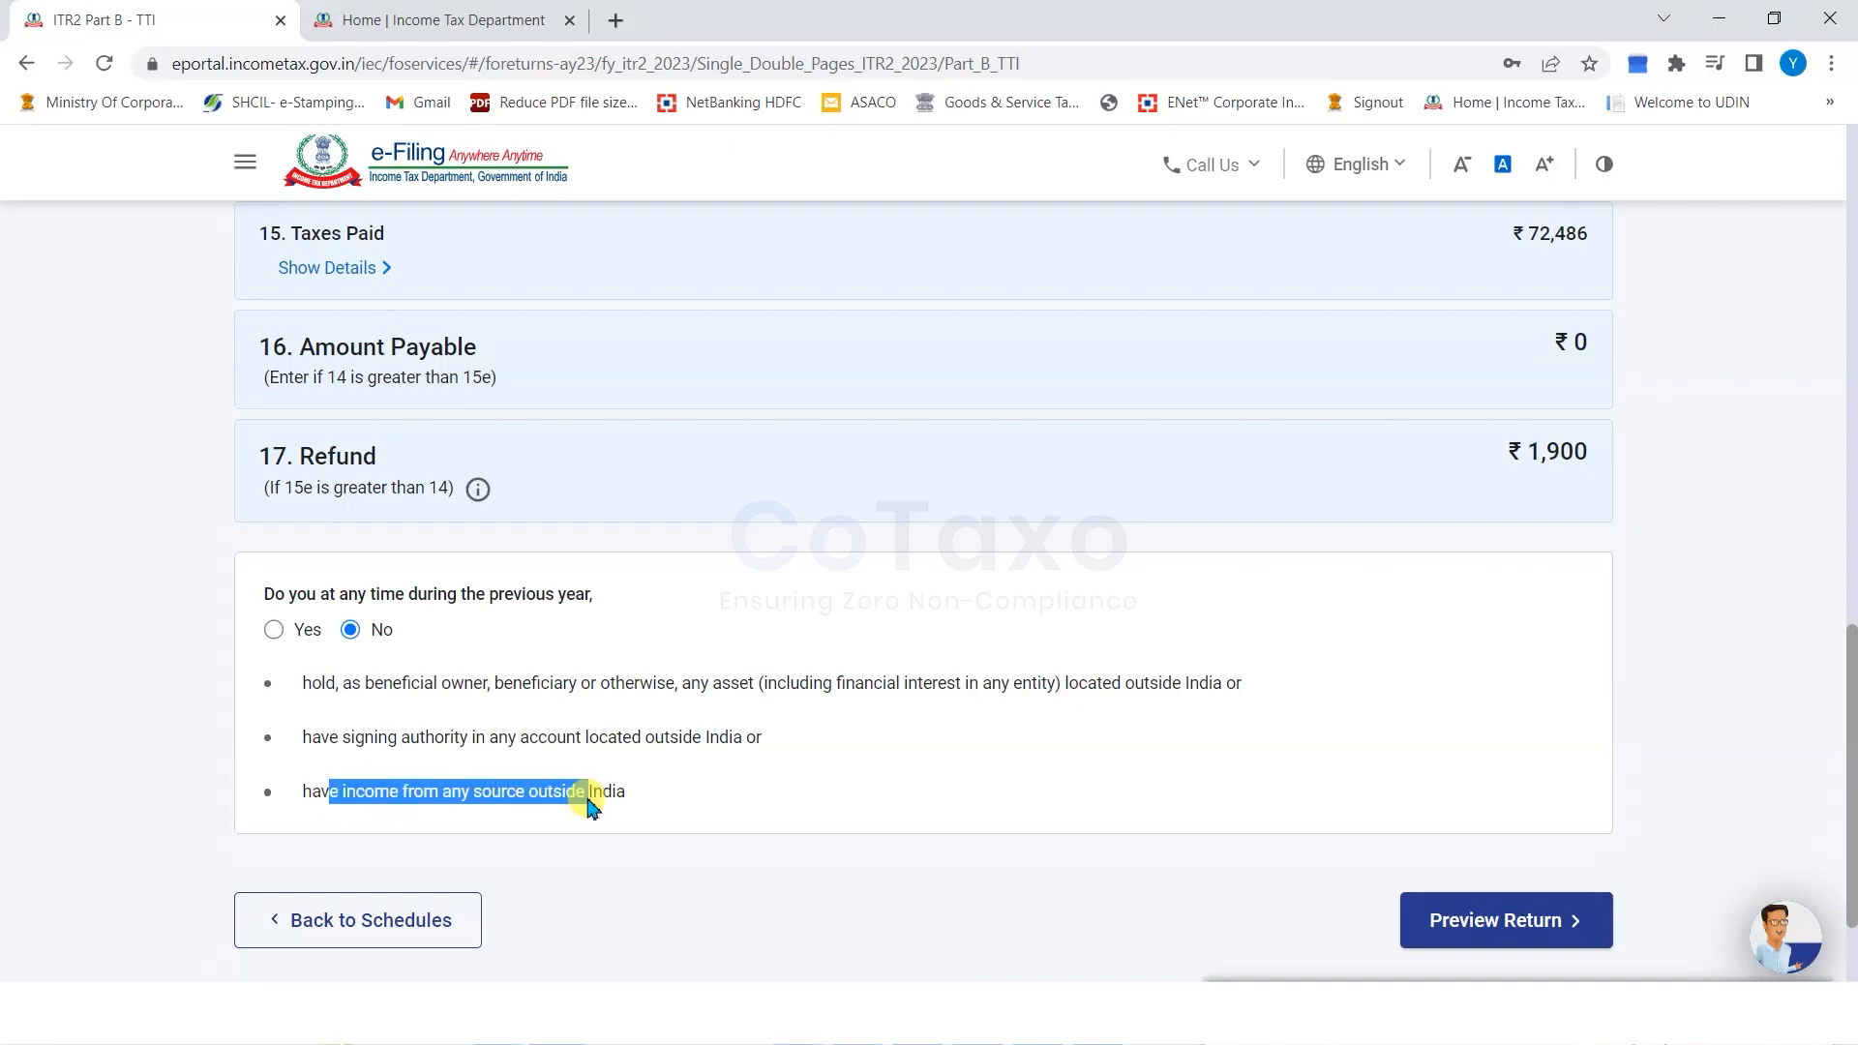
pyautogui.click(647, 867)
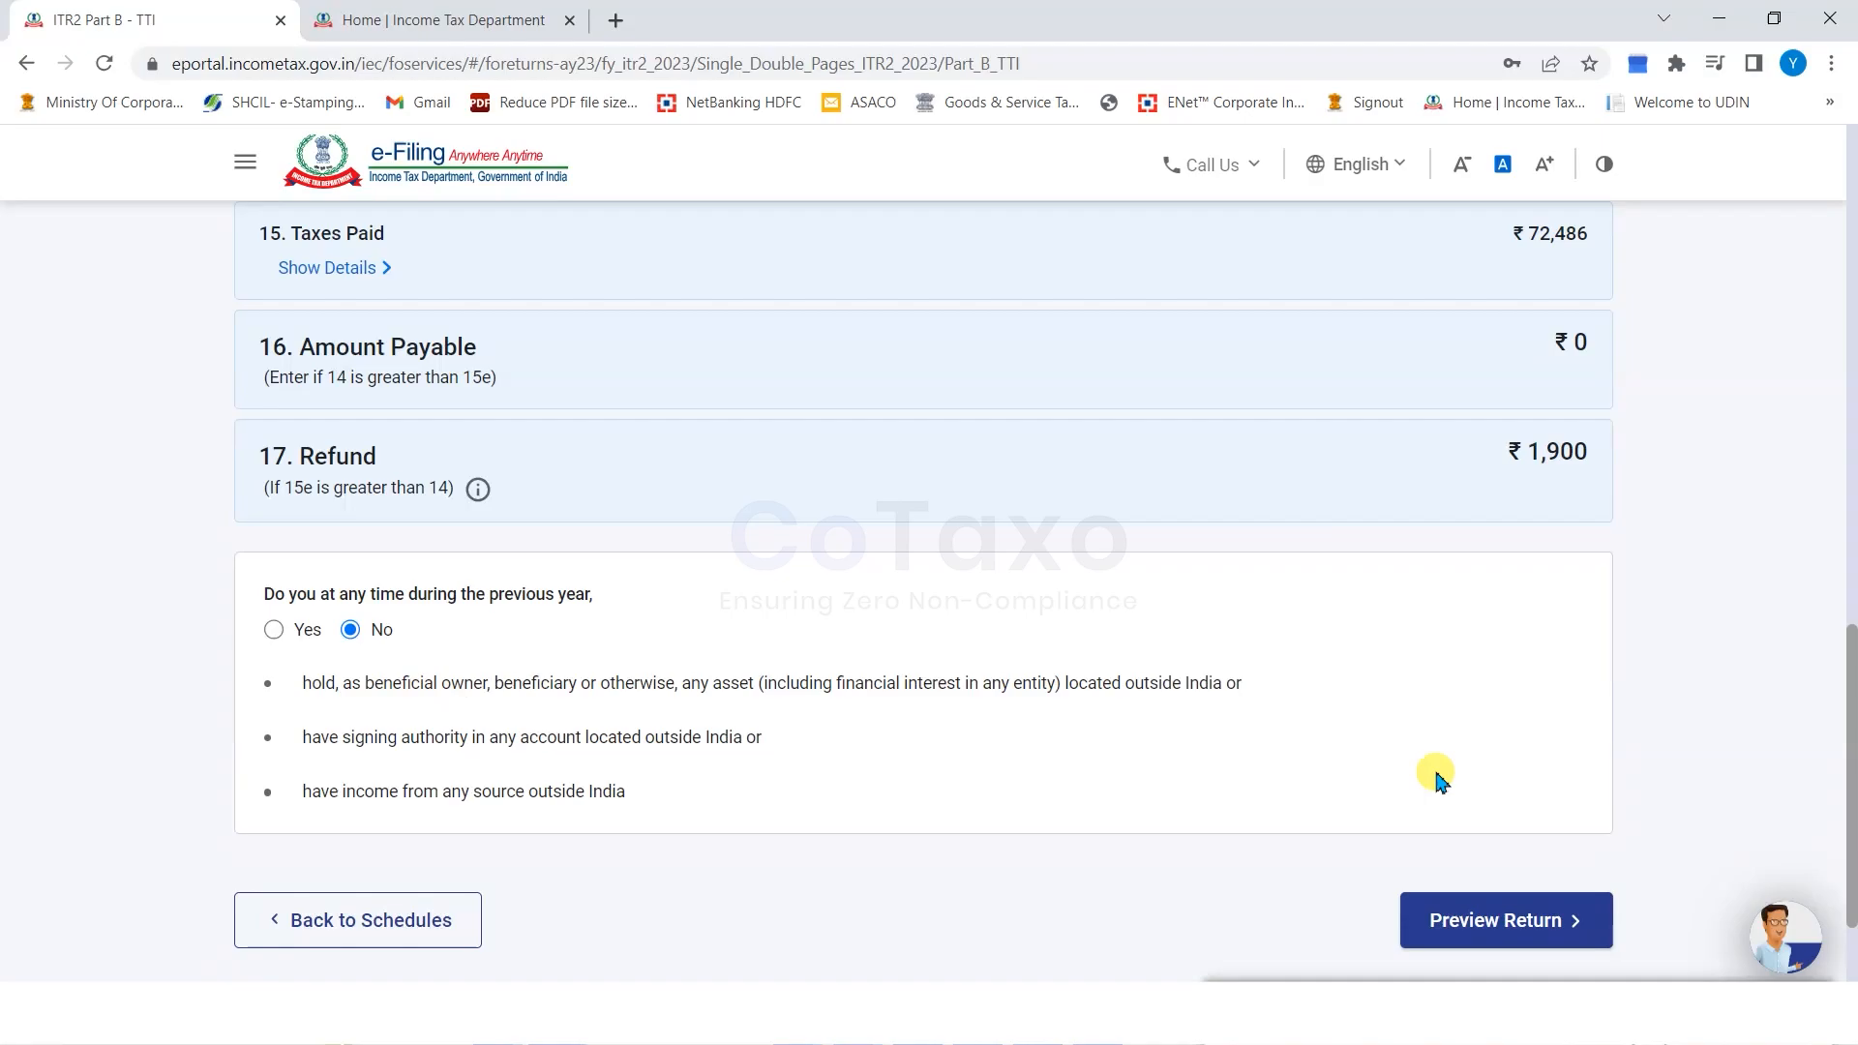
pyautogui.click(1455, 916)
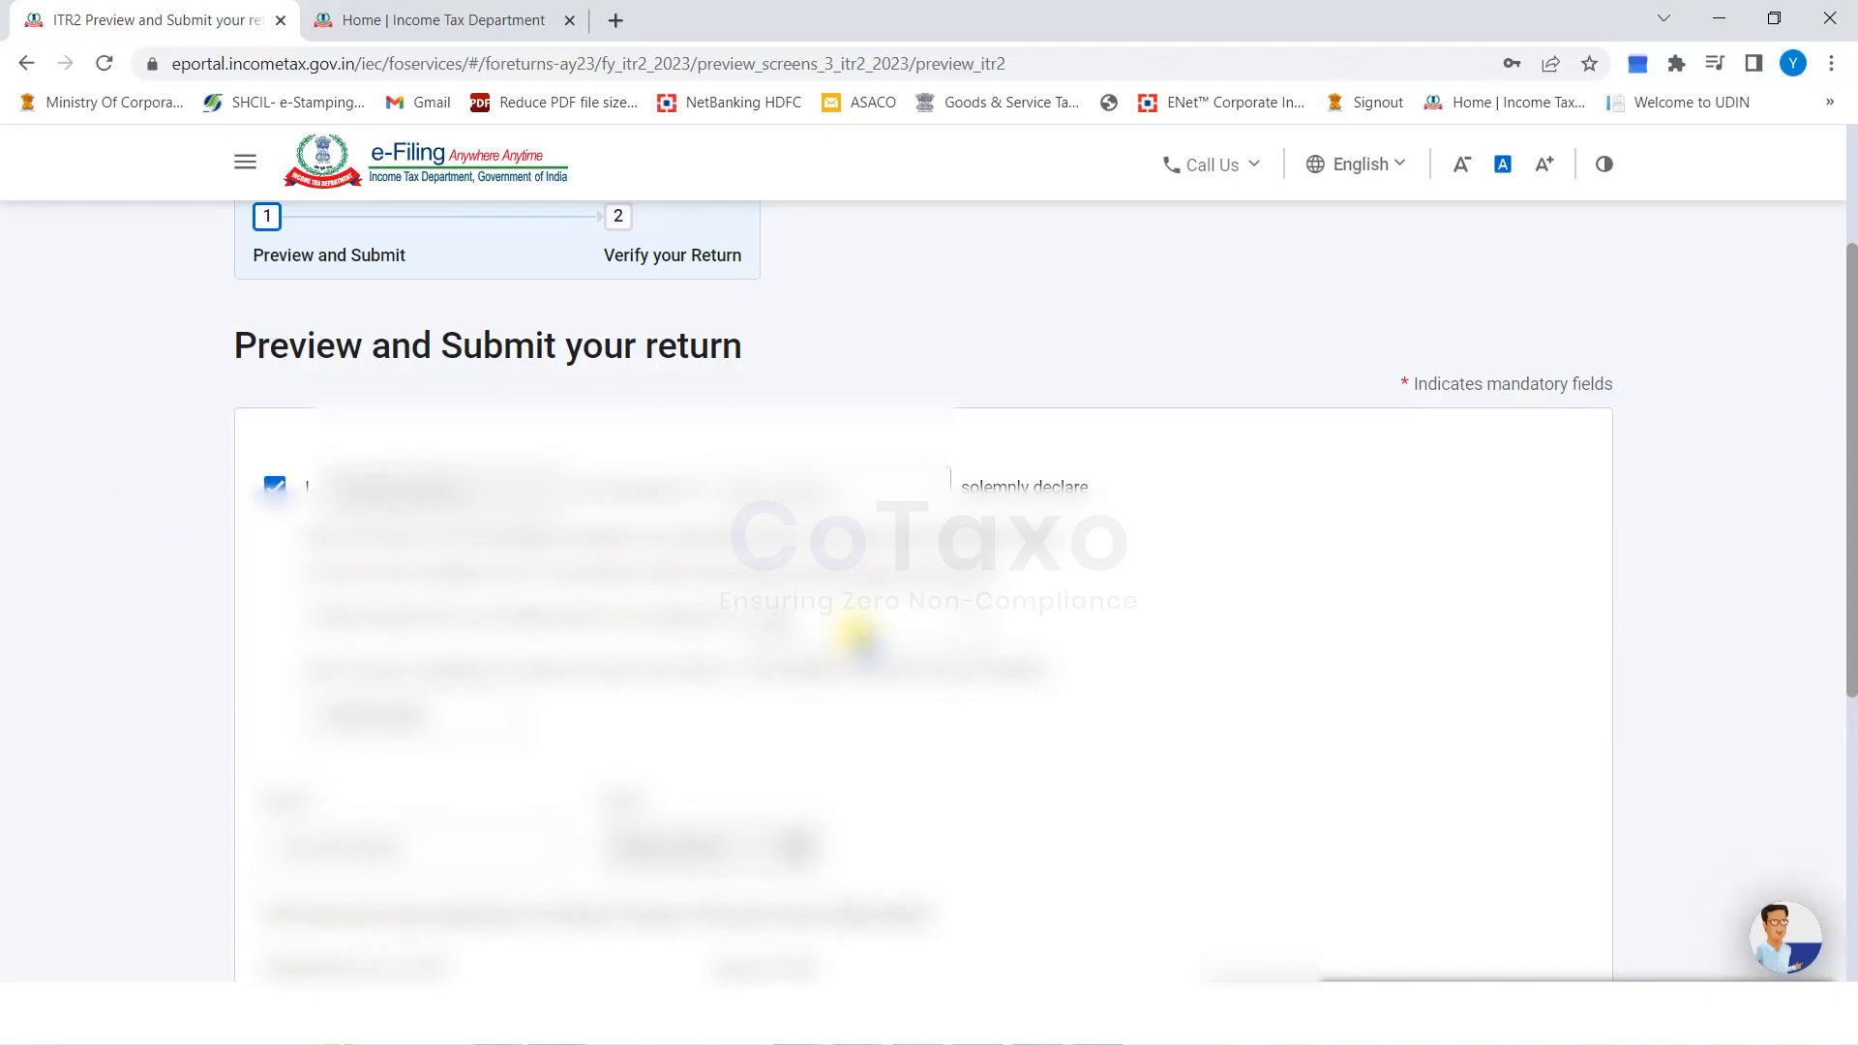
# Leave the declaration's Place and optional TRP fields unchanged and proceed to the full ITR-2 preview.
pyautogui.scroll(-2, 850, 630)
pyautogui.click(332, 600)
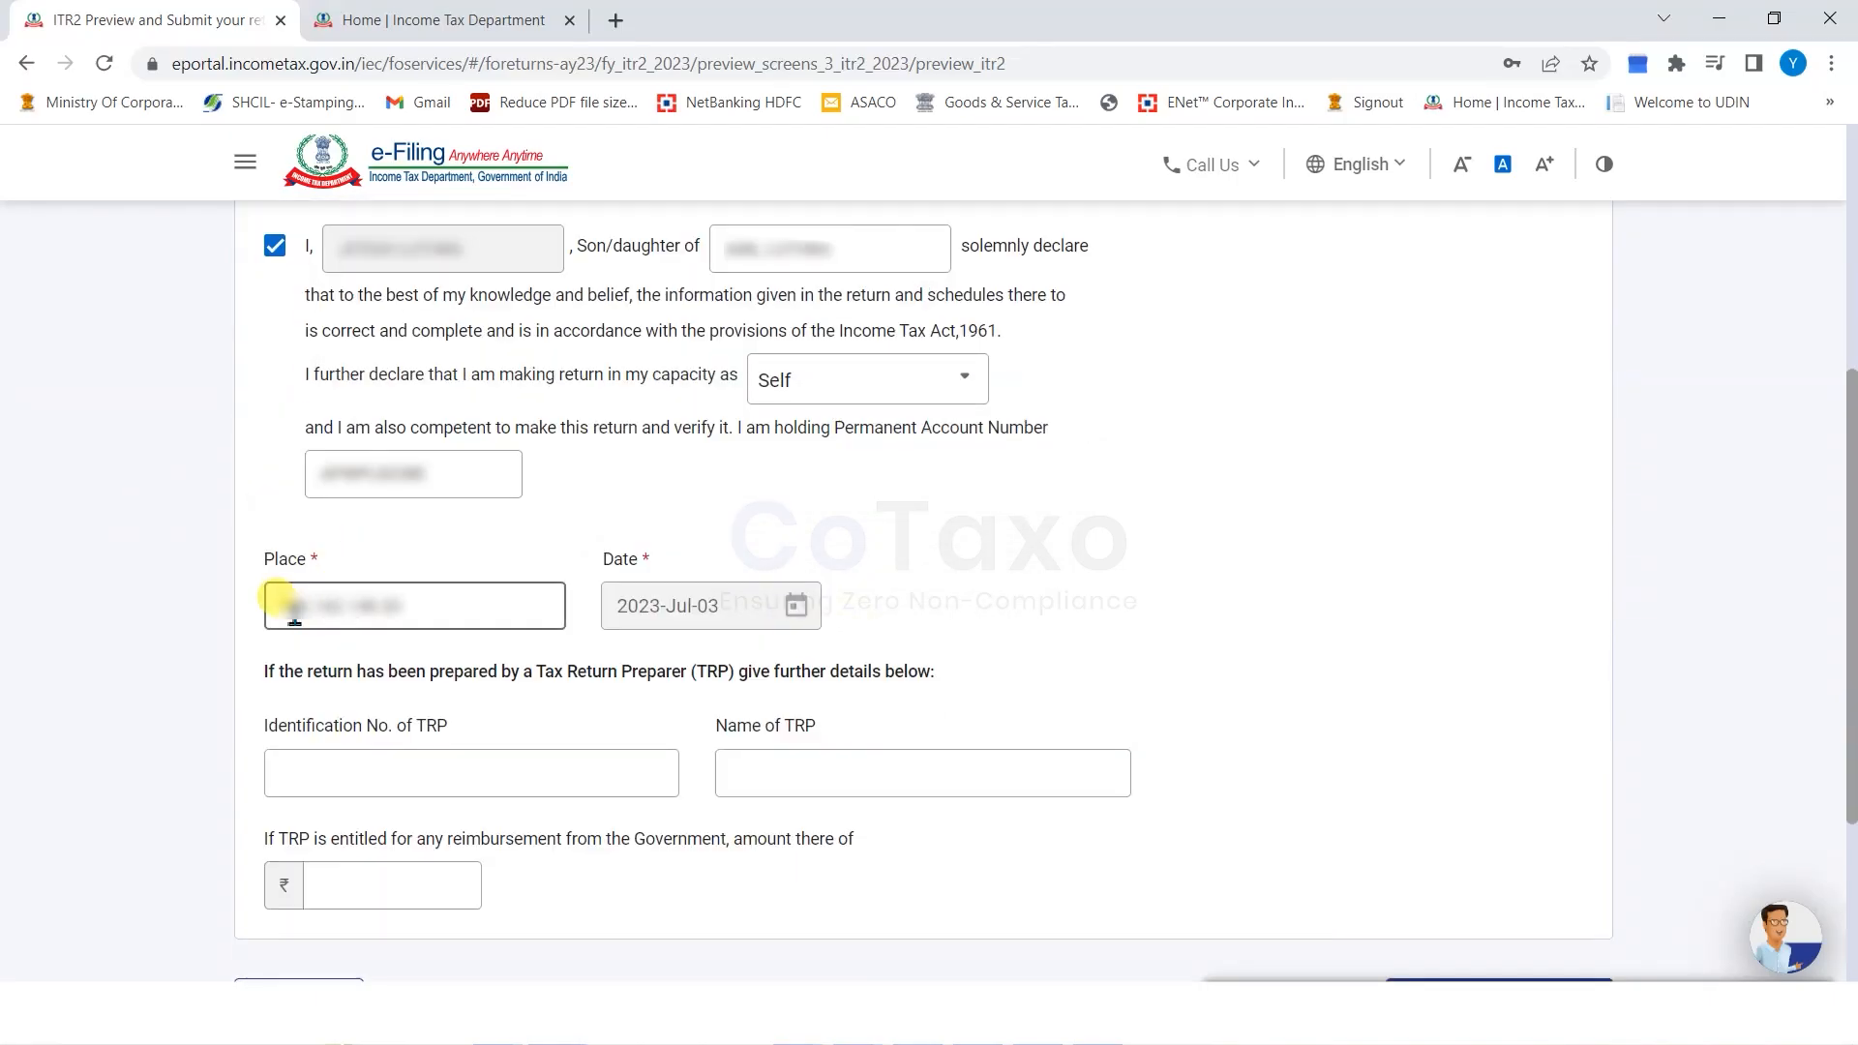
pyautogui.moveTo(288, 605); pyautogui.dragTo(415, 601)
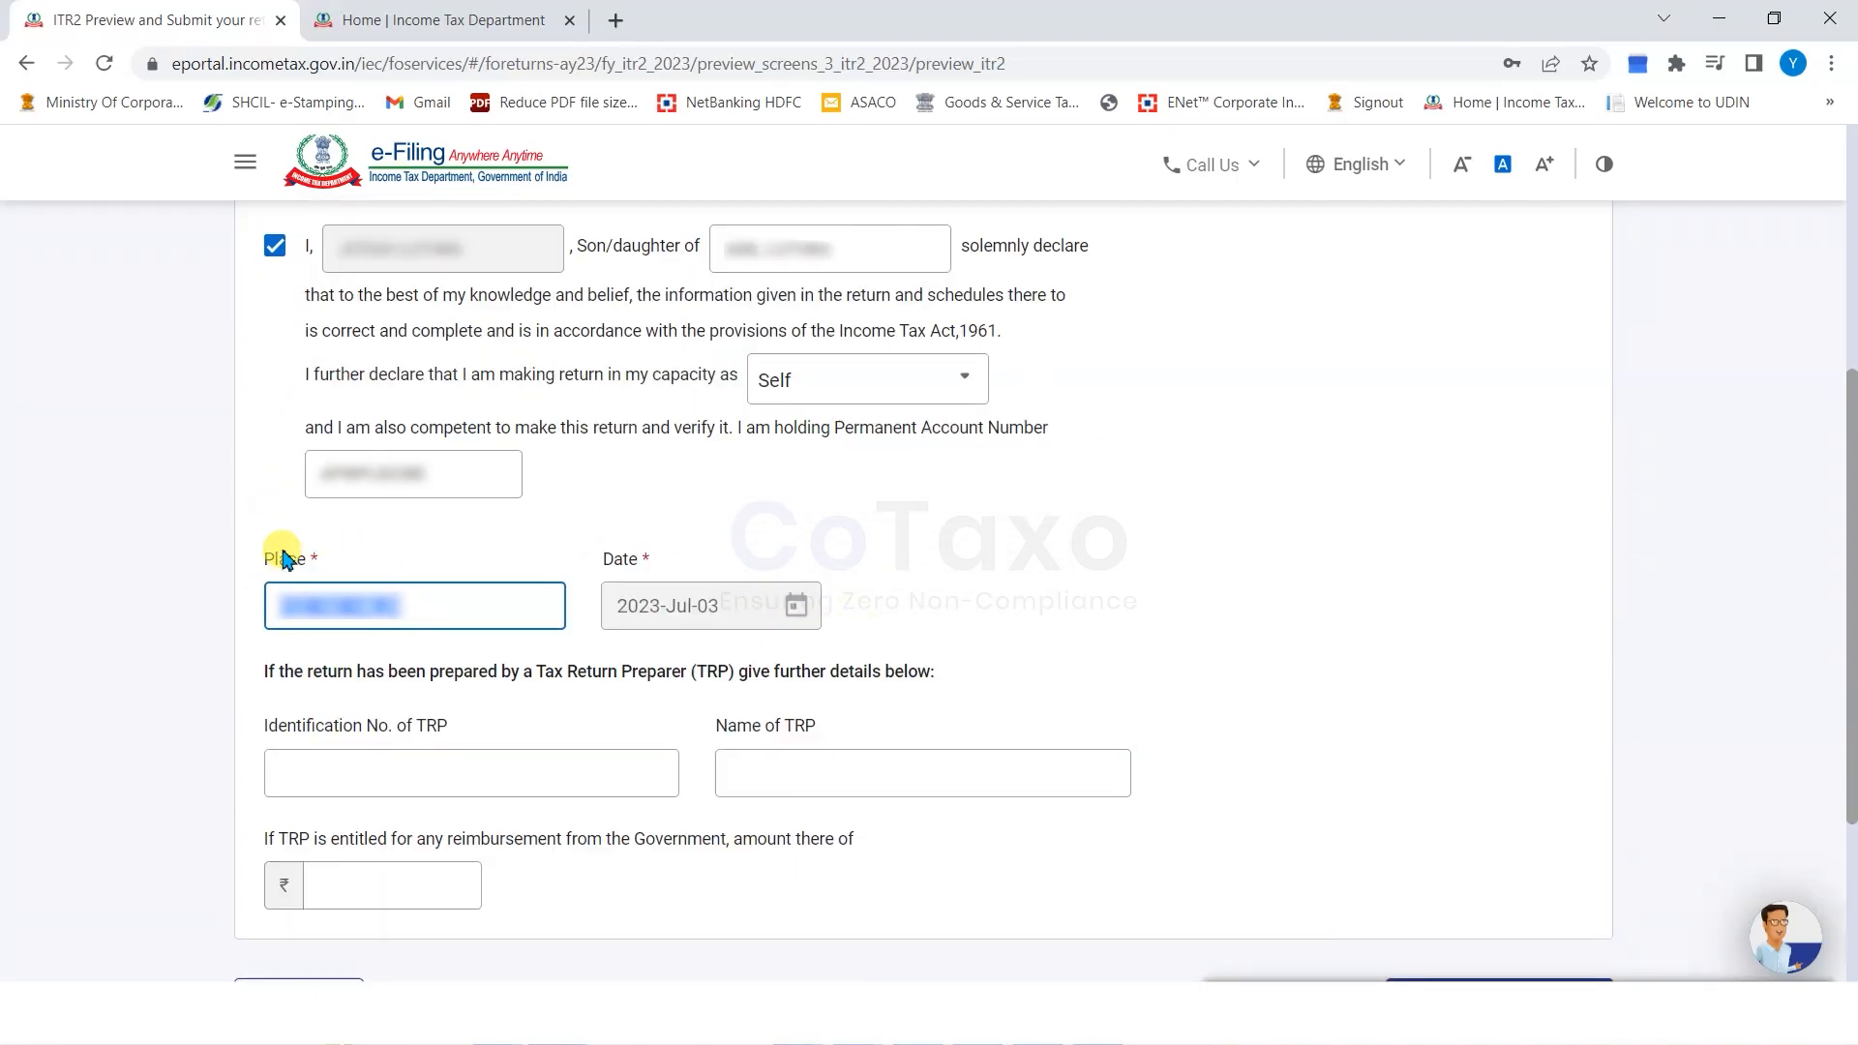
pyautogui.click(1134, 666)
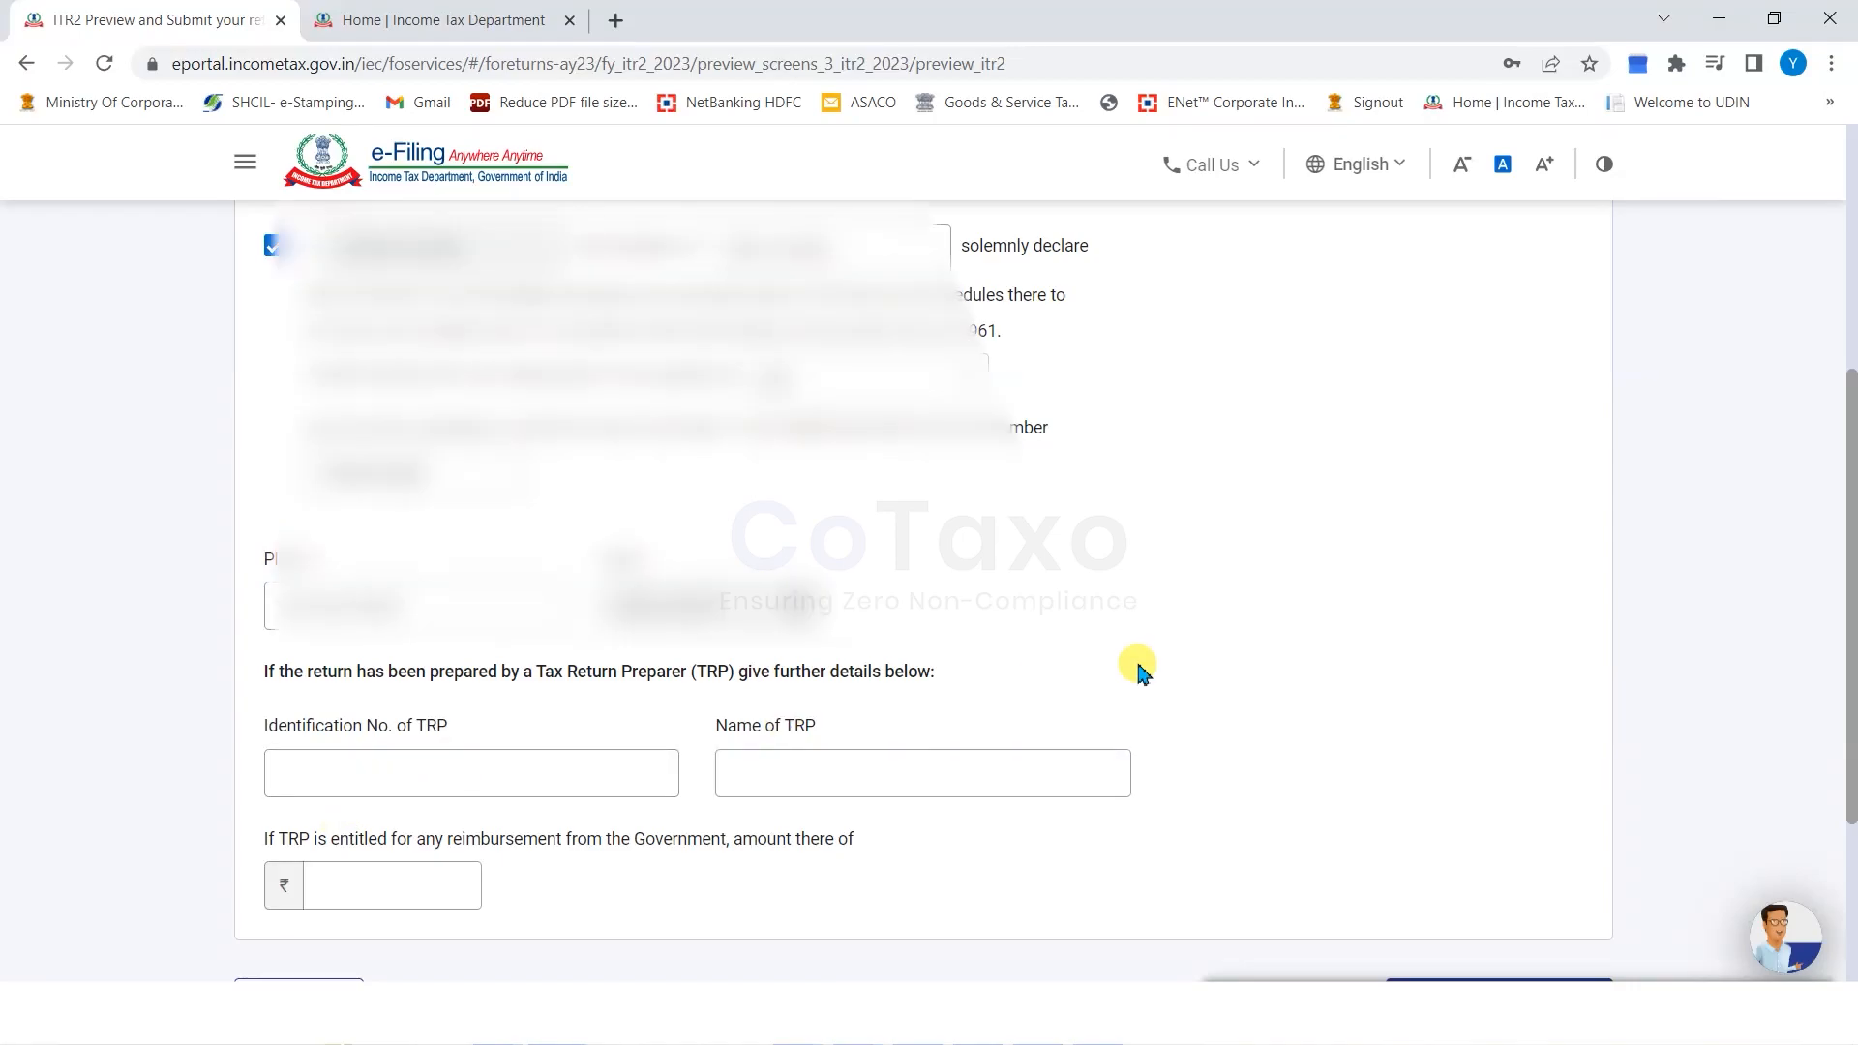
pyautogui.scroll(-1, 1137, 668)
pyautogui.click(471, 655)
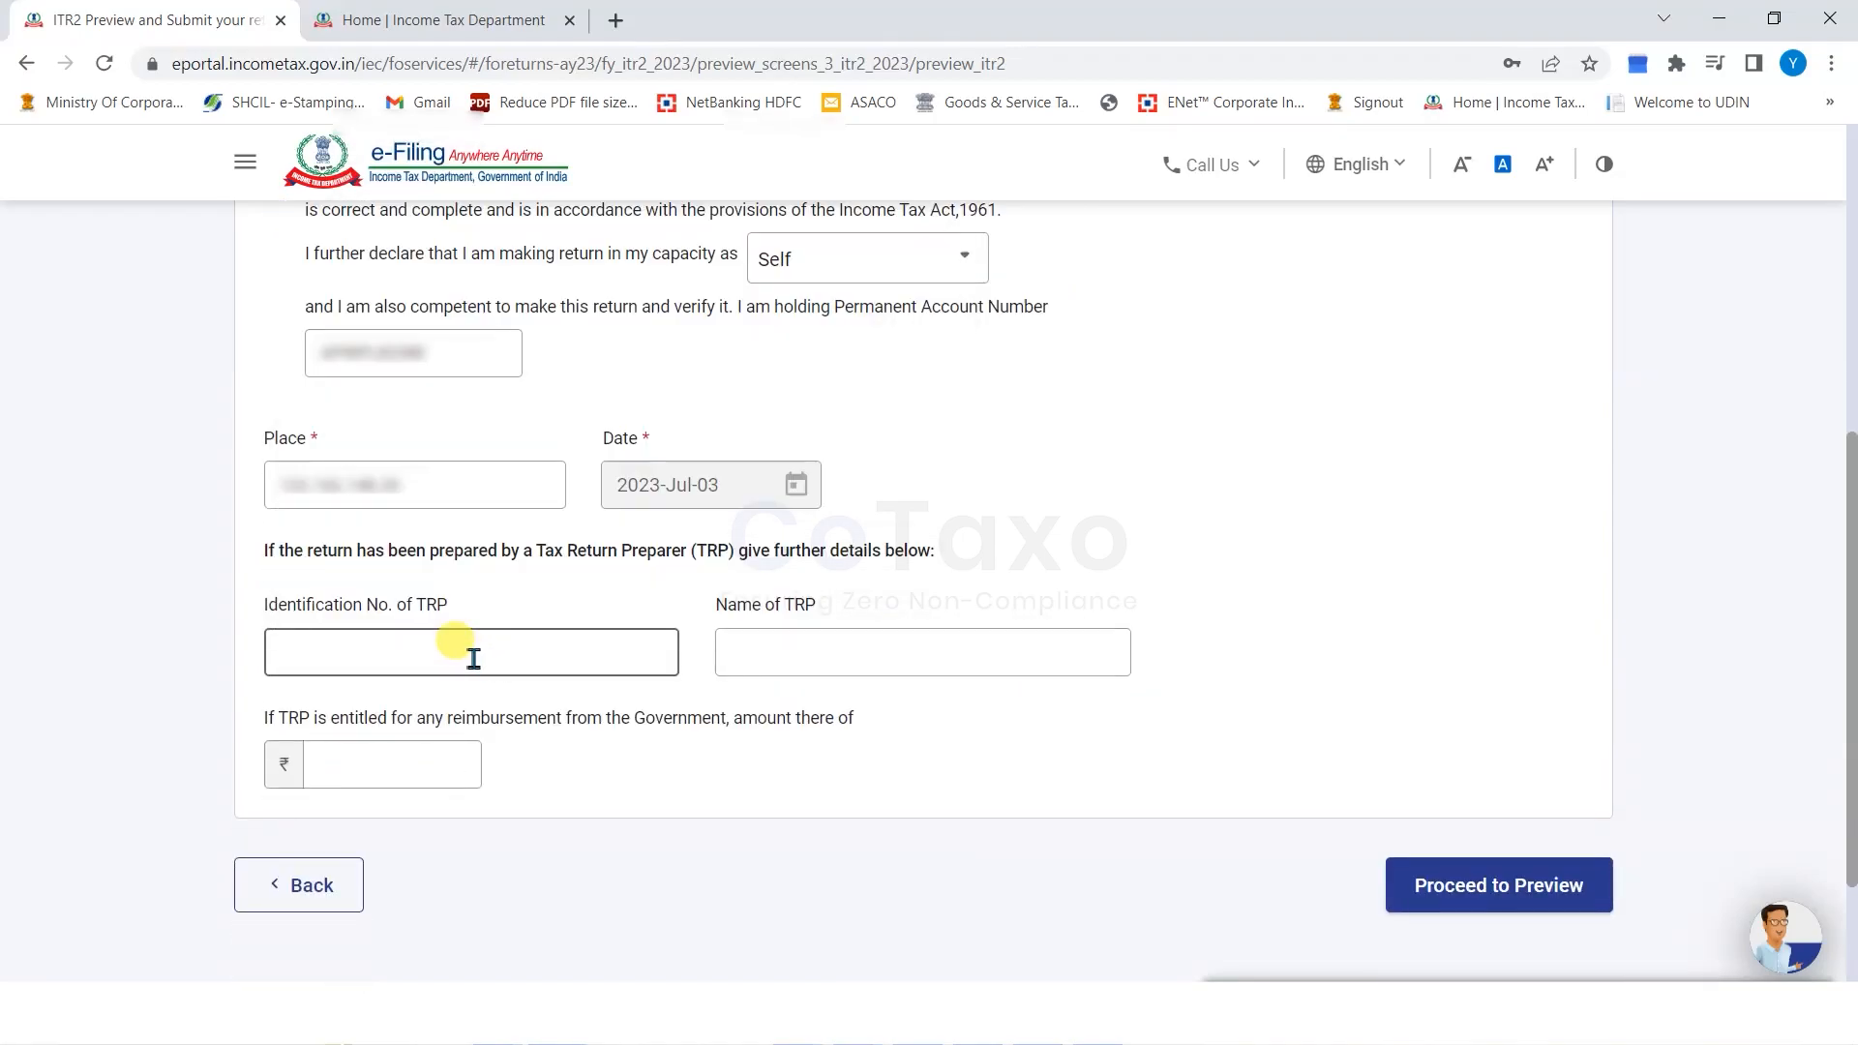
pyautogui.click(1459, 886)
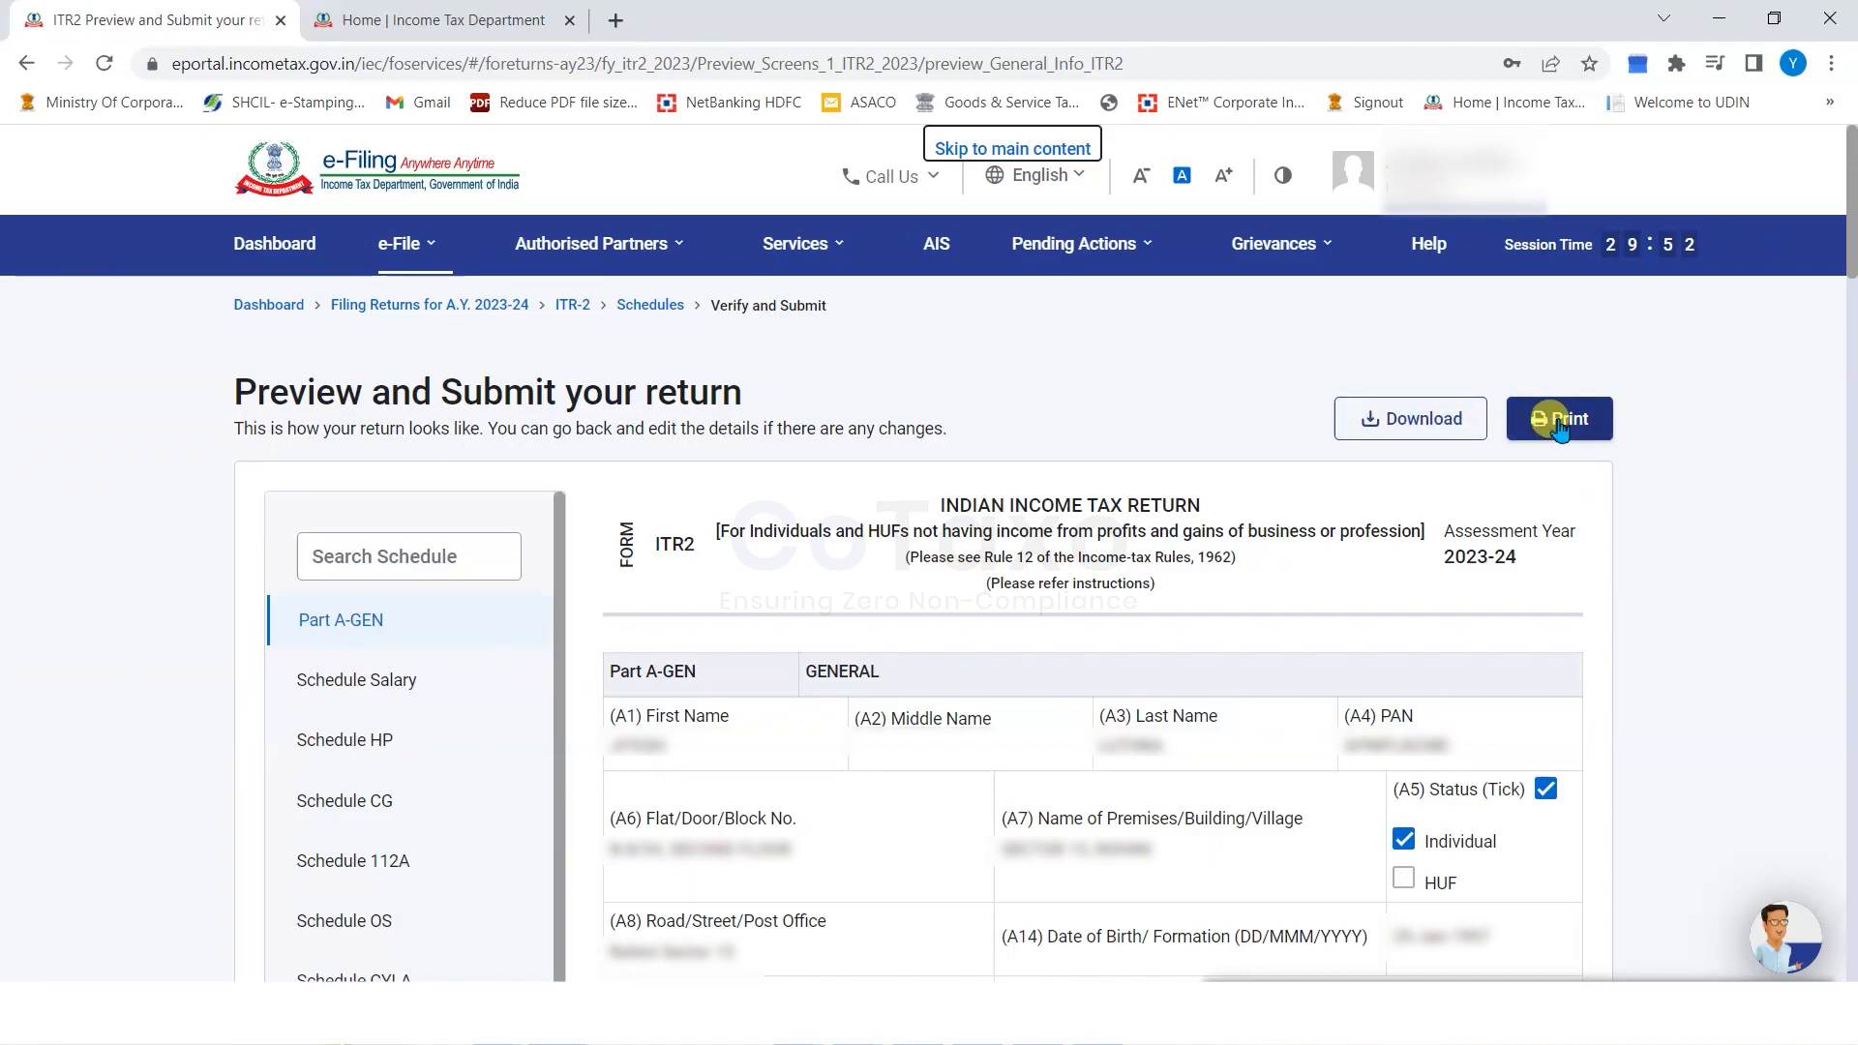
# From the bottom of the ITR-2 preview, proceed to validation.
pyautogui.scroll(-10, 1108, 595)
pyautogui.scroll(-15, 1105, 590)
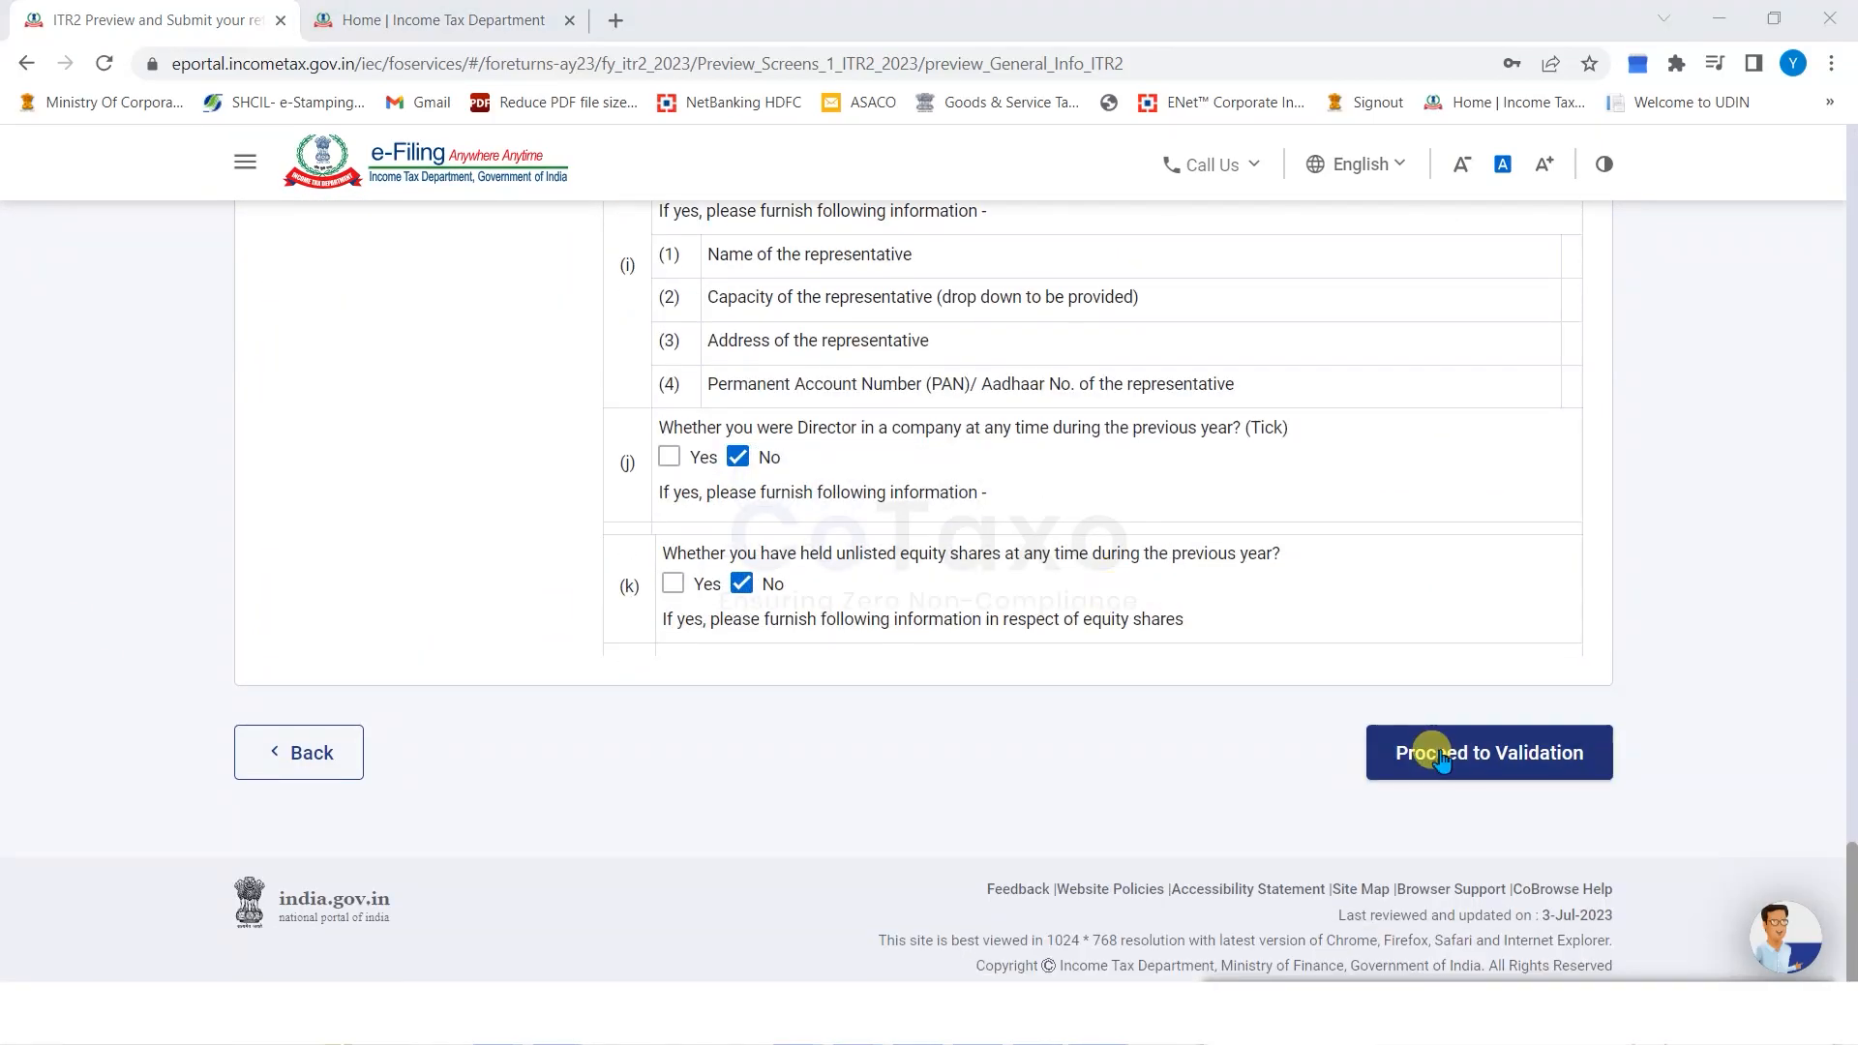
pyautogui.click(1432, 758)
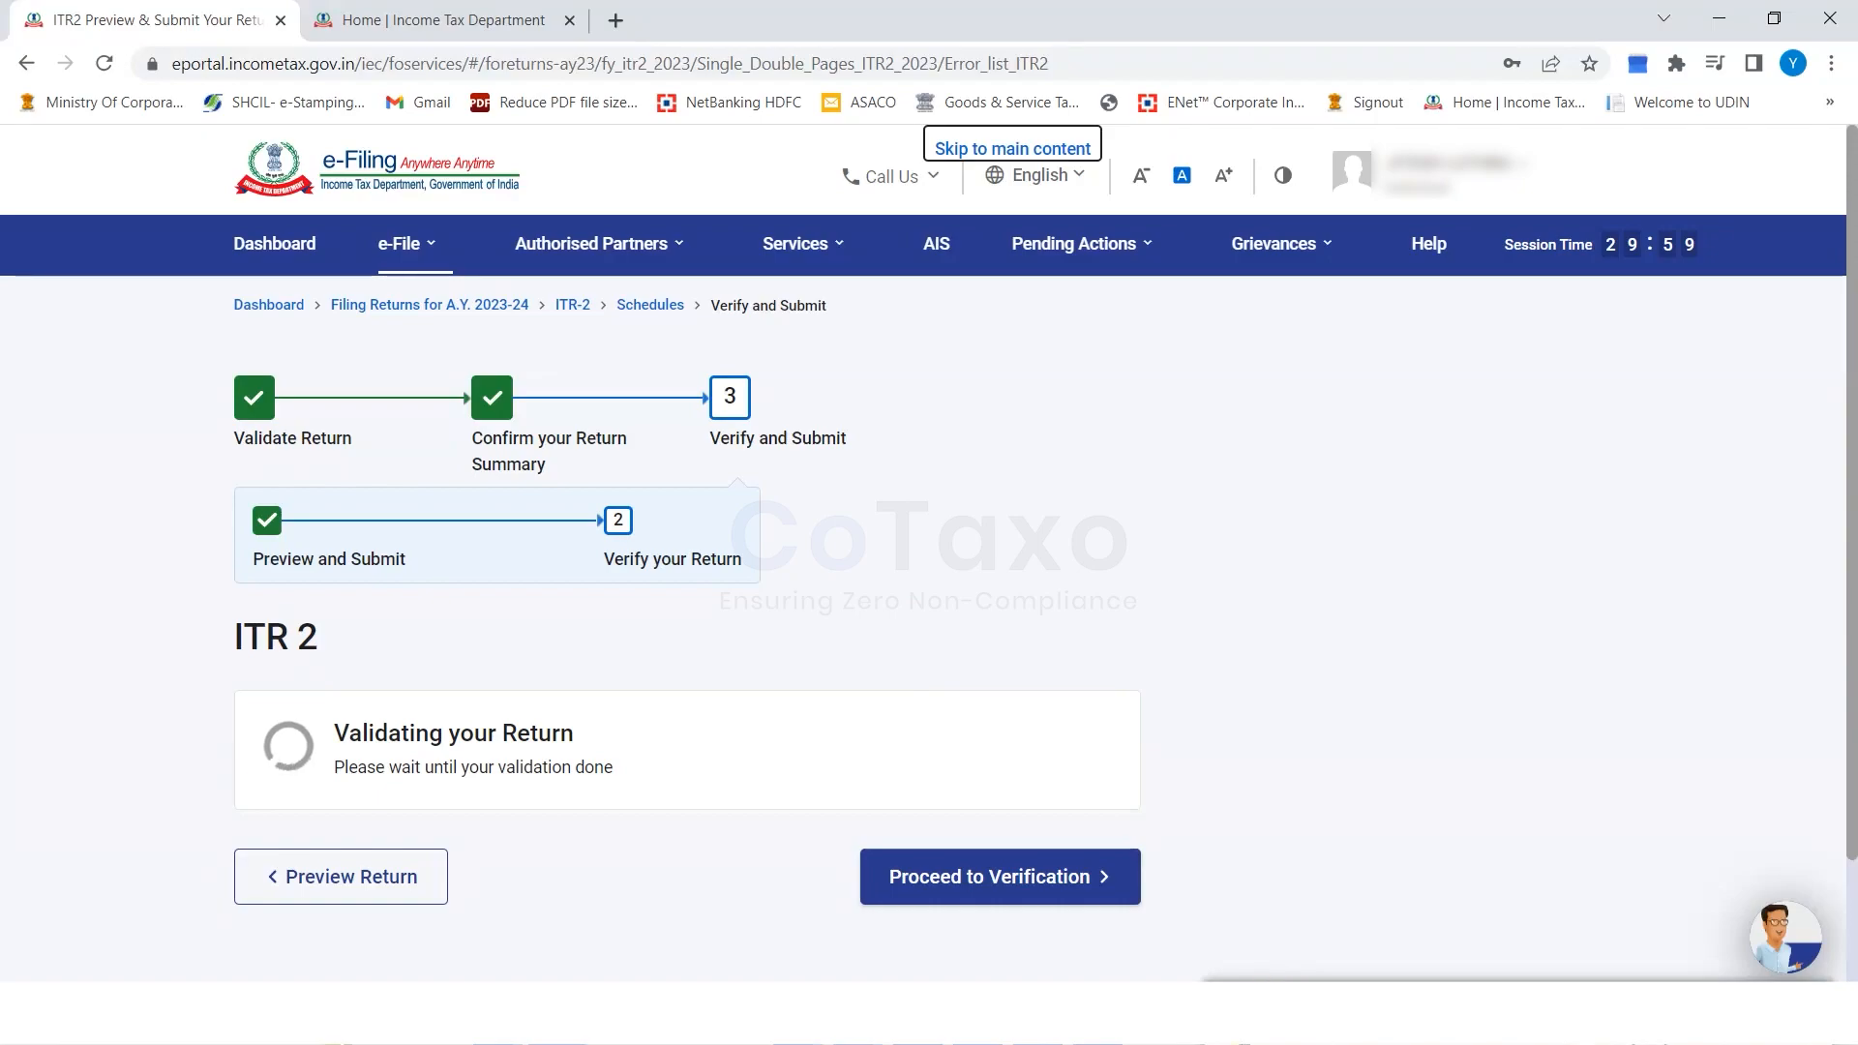
# After the Validation Successful message appears, proceed to the return verification options.
pyautogui.moveTo(230, 634); pyautogui.dragTo(587, 663)
pyautogui.click(586, 665)
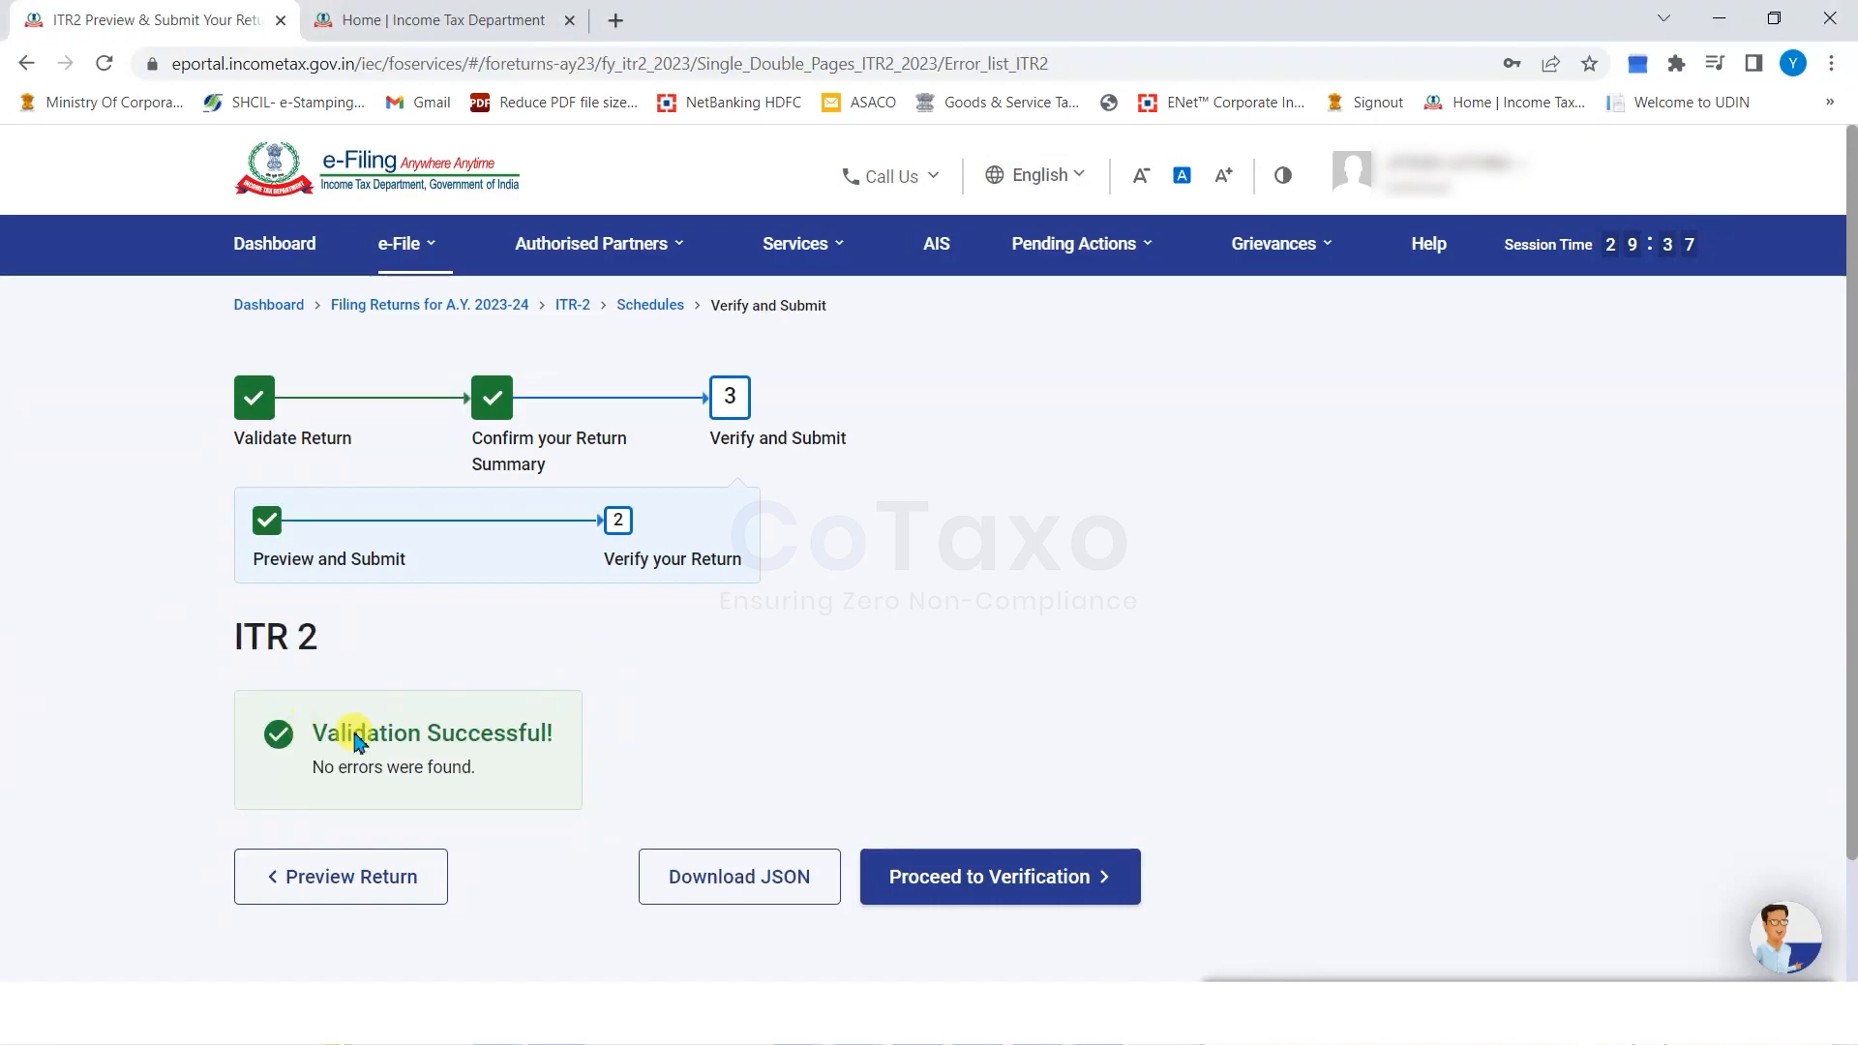
pyautogui.moveTo(312, 732); pyautogui.dragTo(451, 769)
pyautogui.click(940, 885)
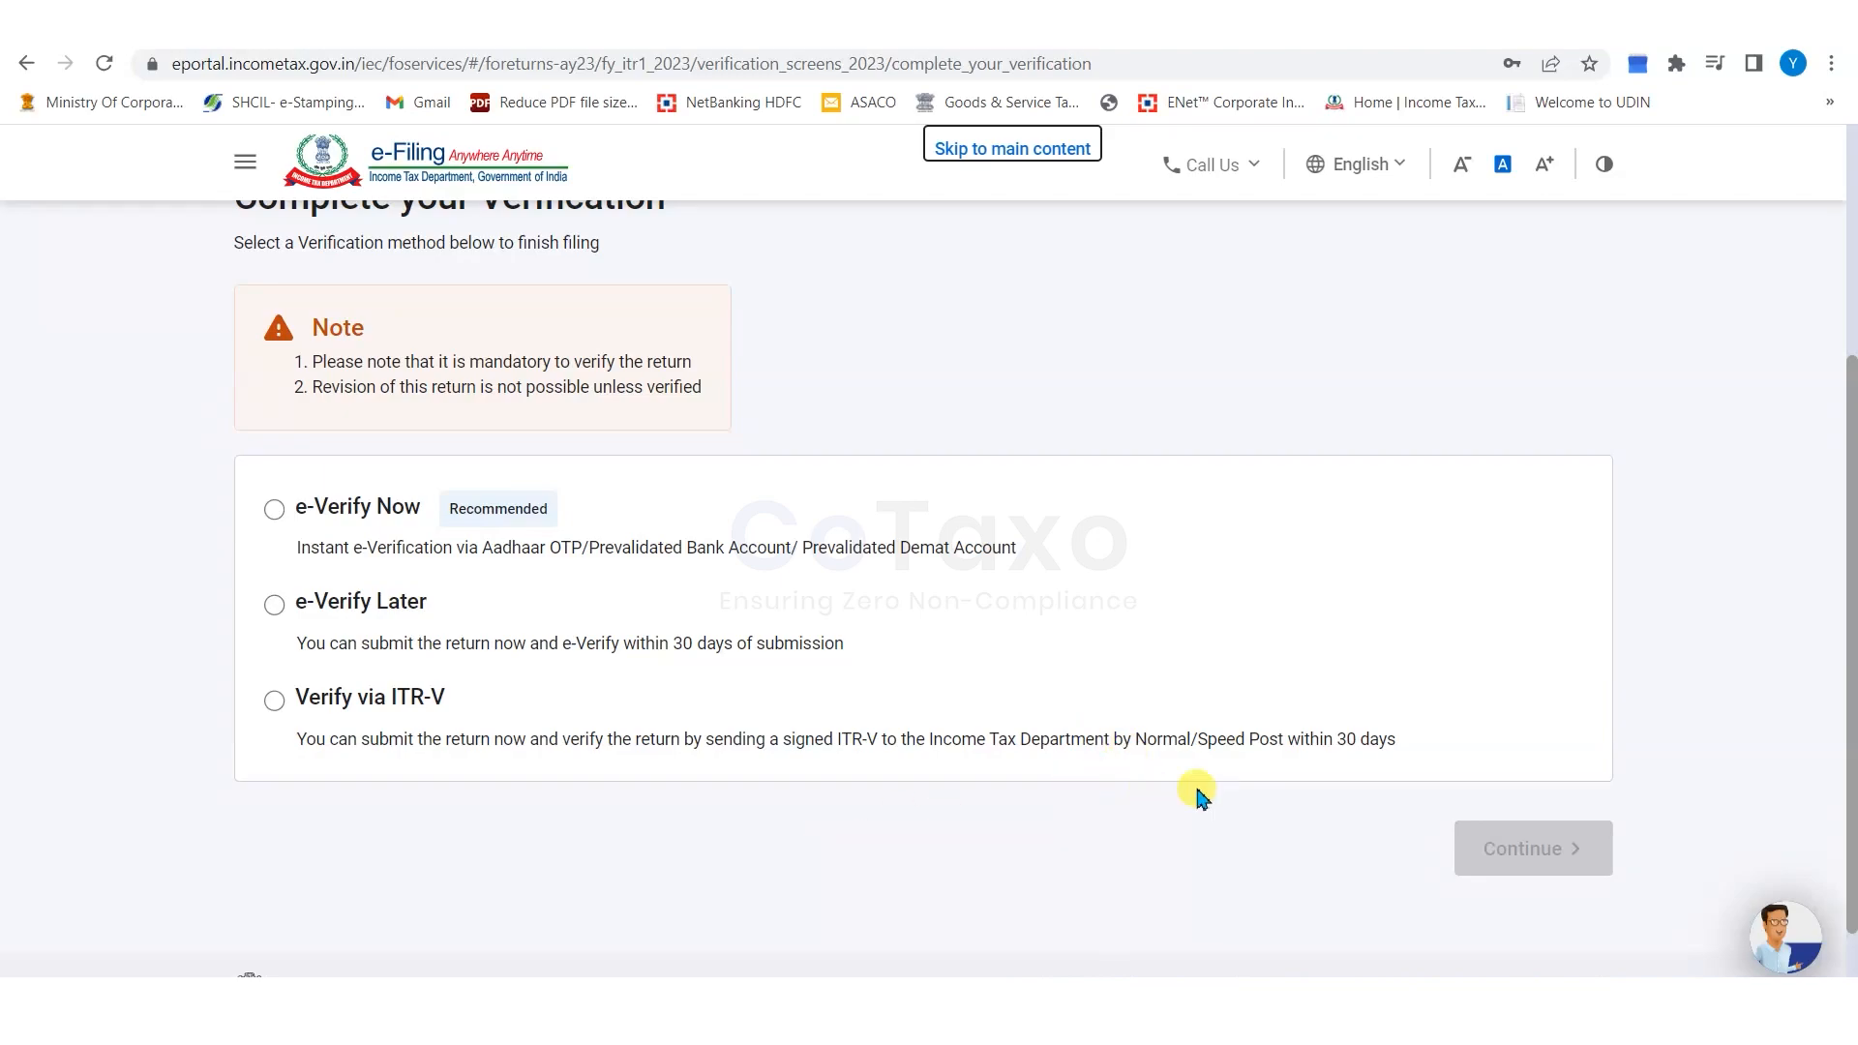
# Opt for e-Verify Now to reach the e-Verify page, with Aadhaar-registered mobile OTP selected.
pyautogui.click(275, 513)
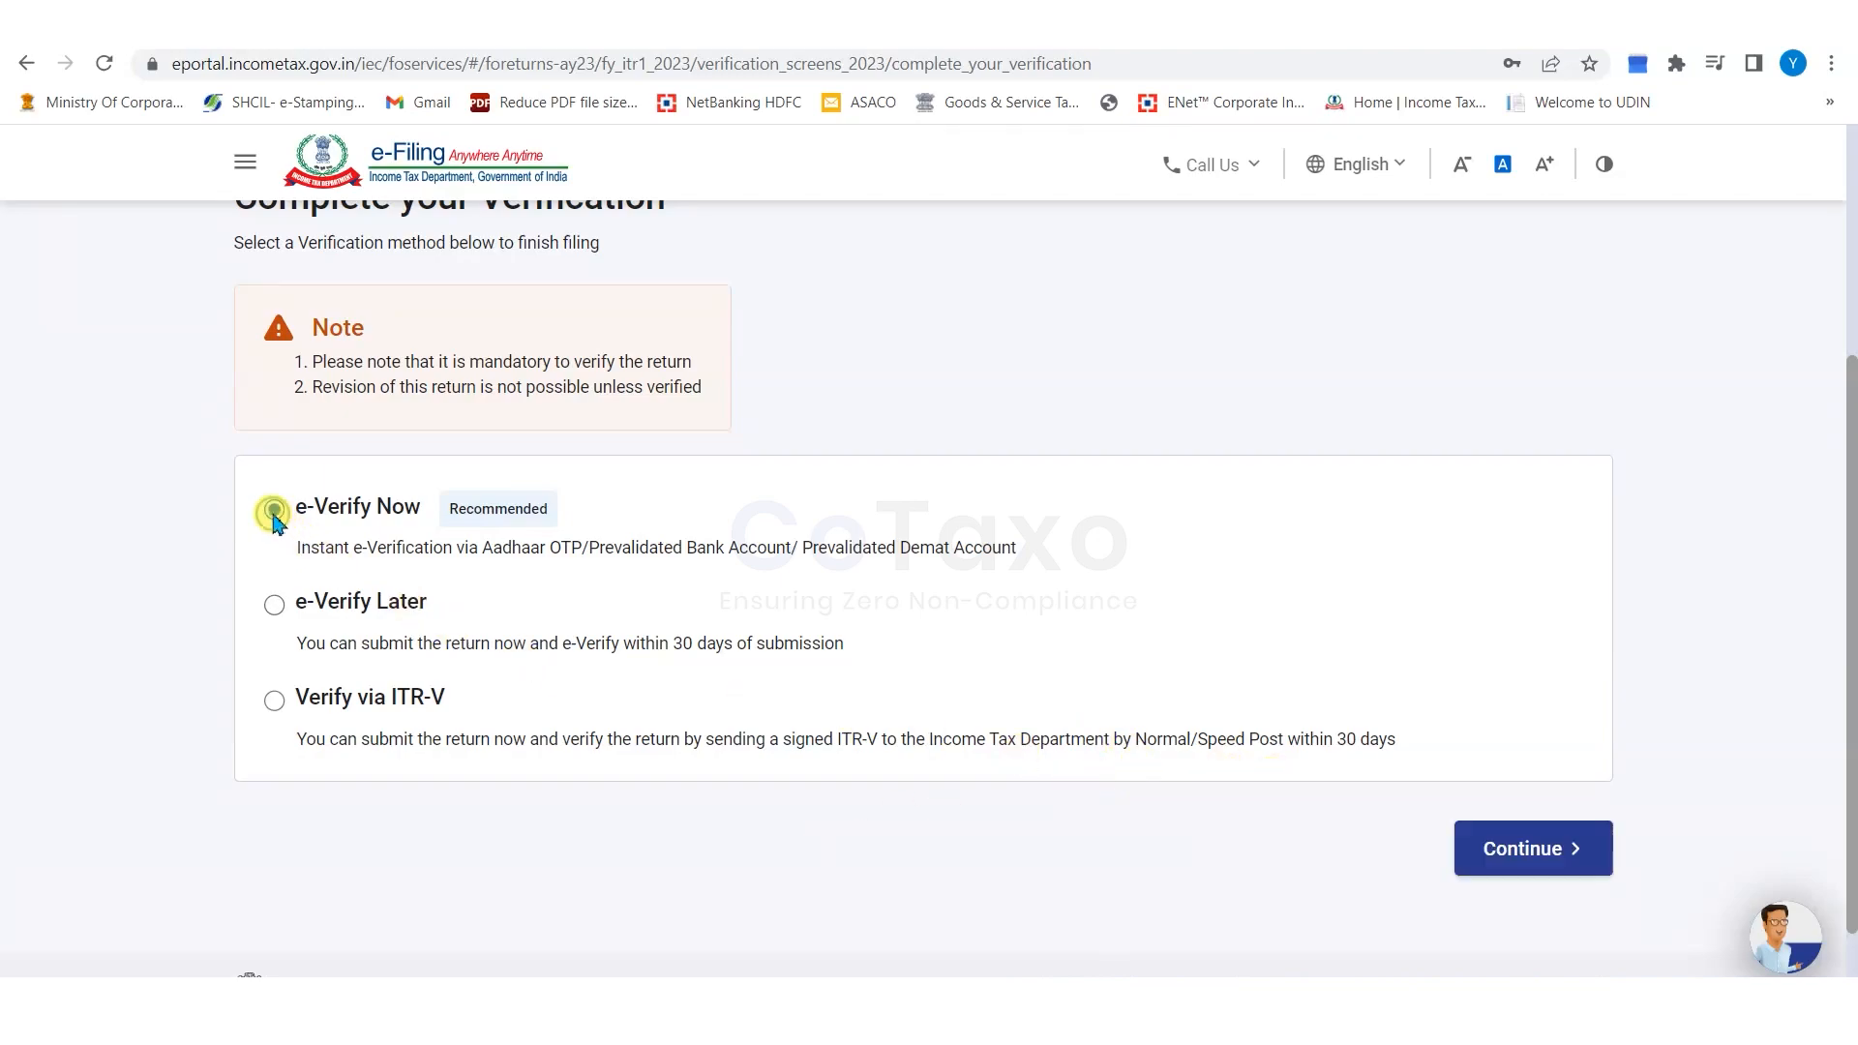
pyautogui.click(1519, 849)
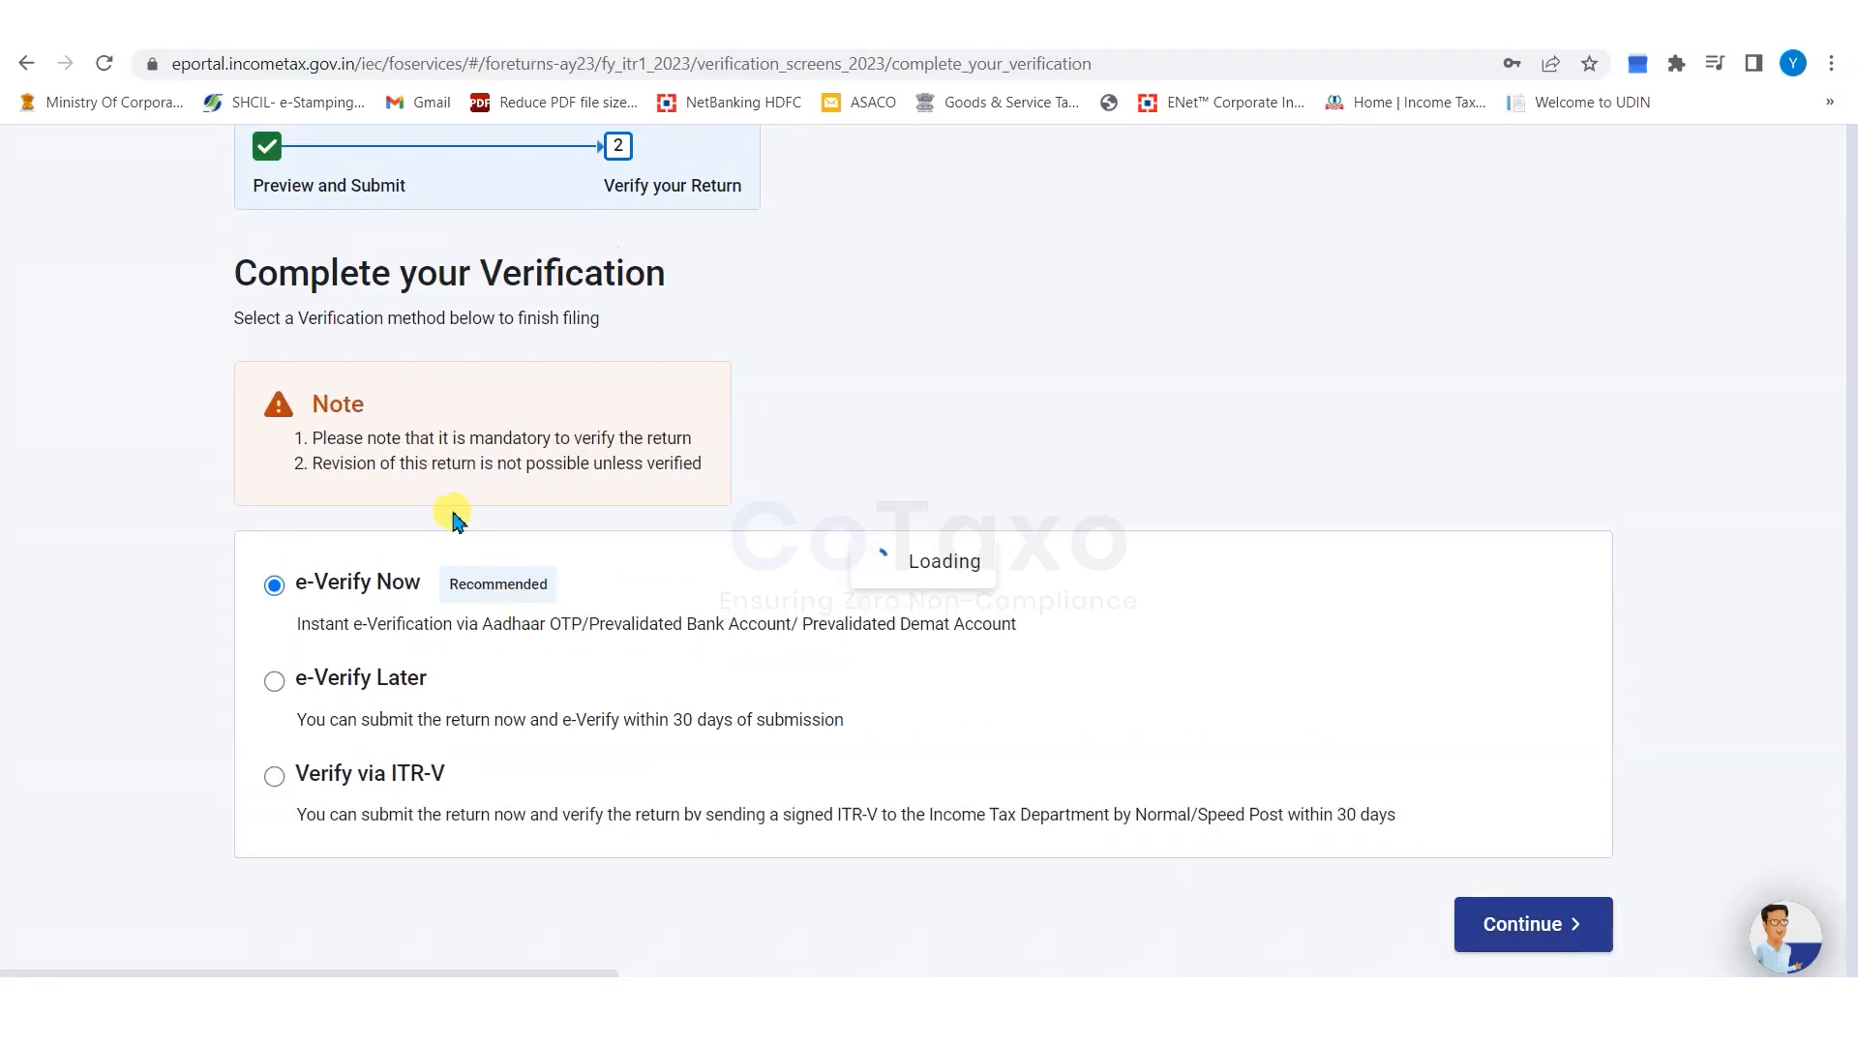
pyautogui.scroll(-1, 842, 465)
pyautogui.moveTo(257, 290); pyautogui.dragTo(544, 292)
pyautogui.click(13, 420)
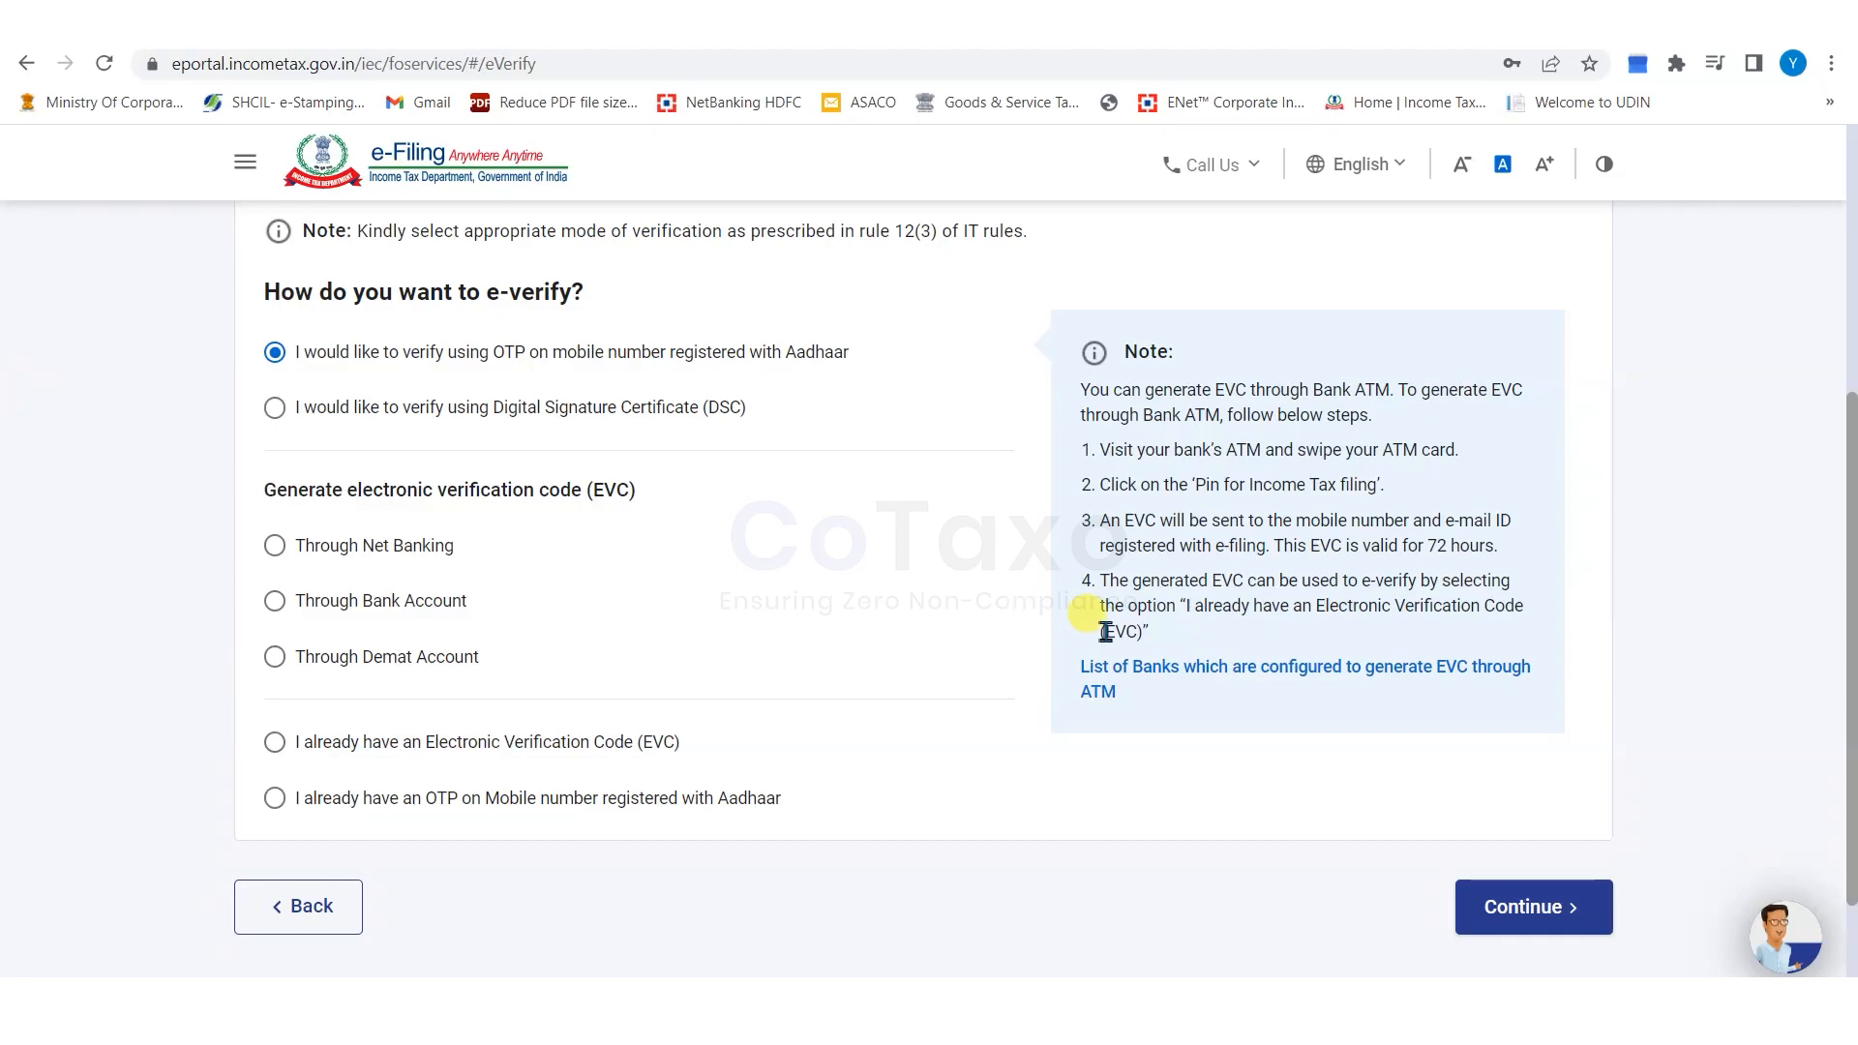
pyautogui.click(1113, 997)
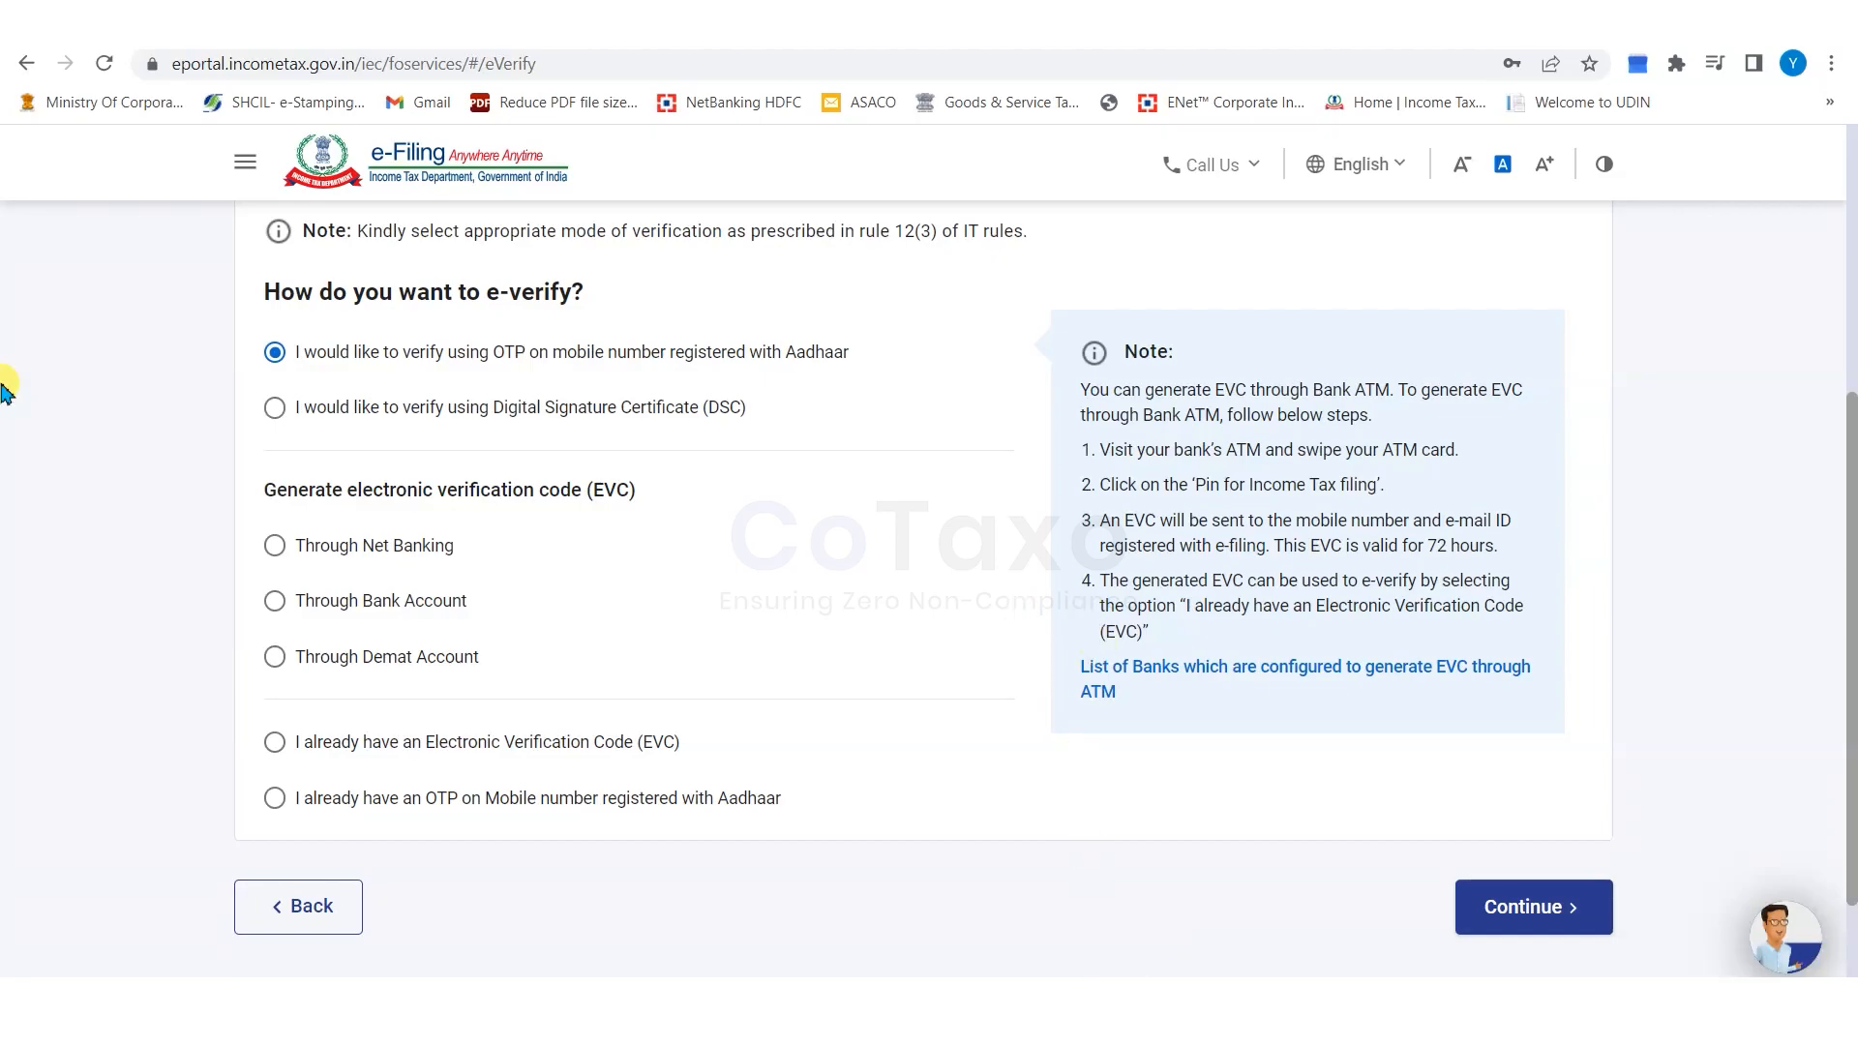